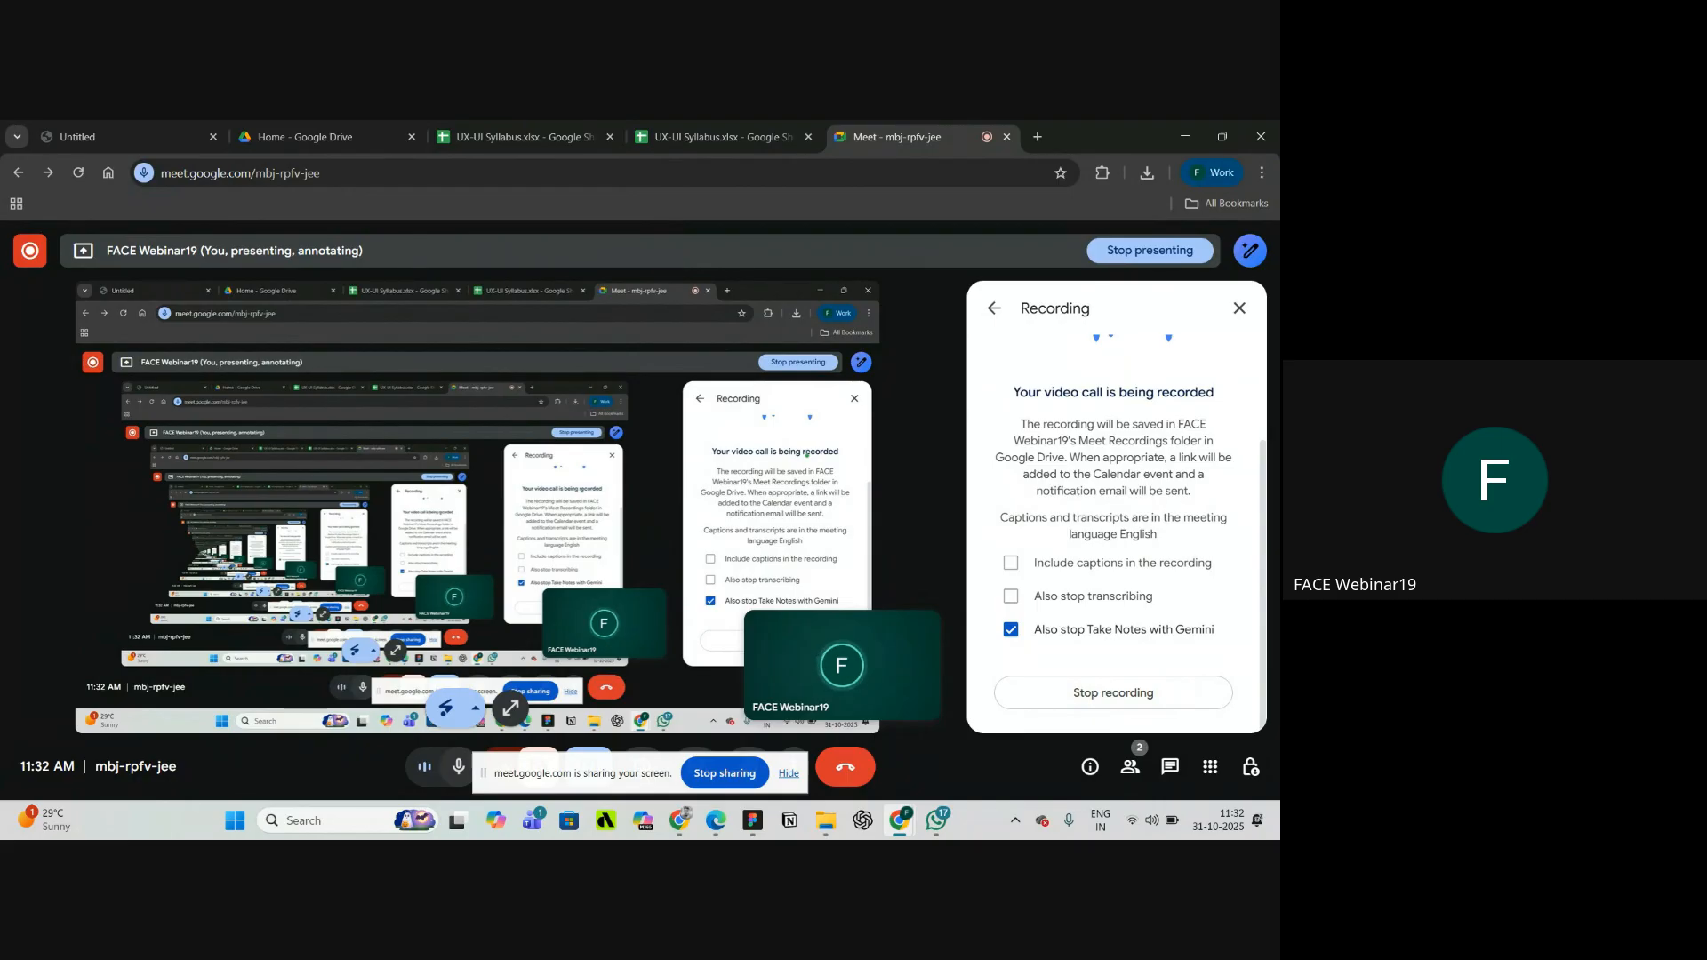
- Check the Mobile Prototype Creation session in the UX-UI Syllabus spreadsheet and return to the meeting page
left_click(541, 132)
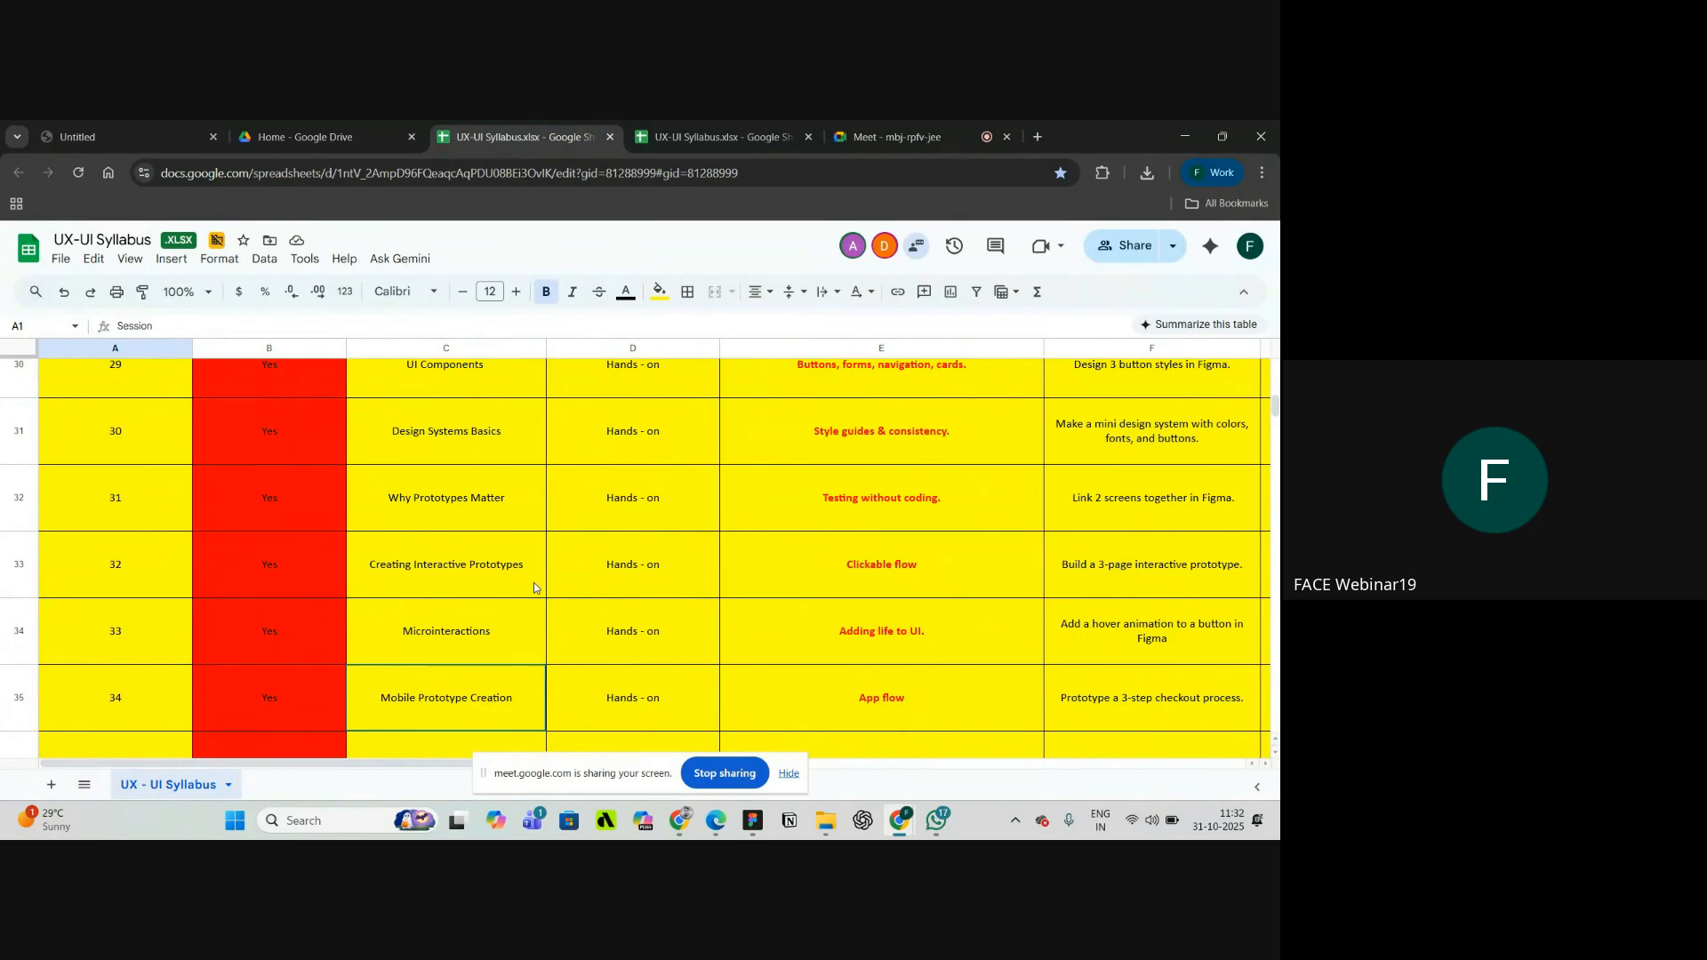
left_click(876, 139)
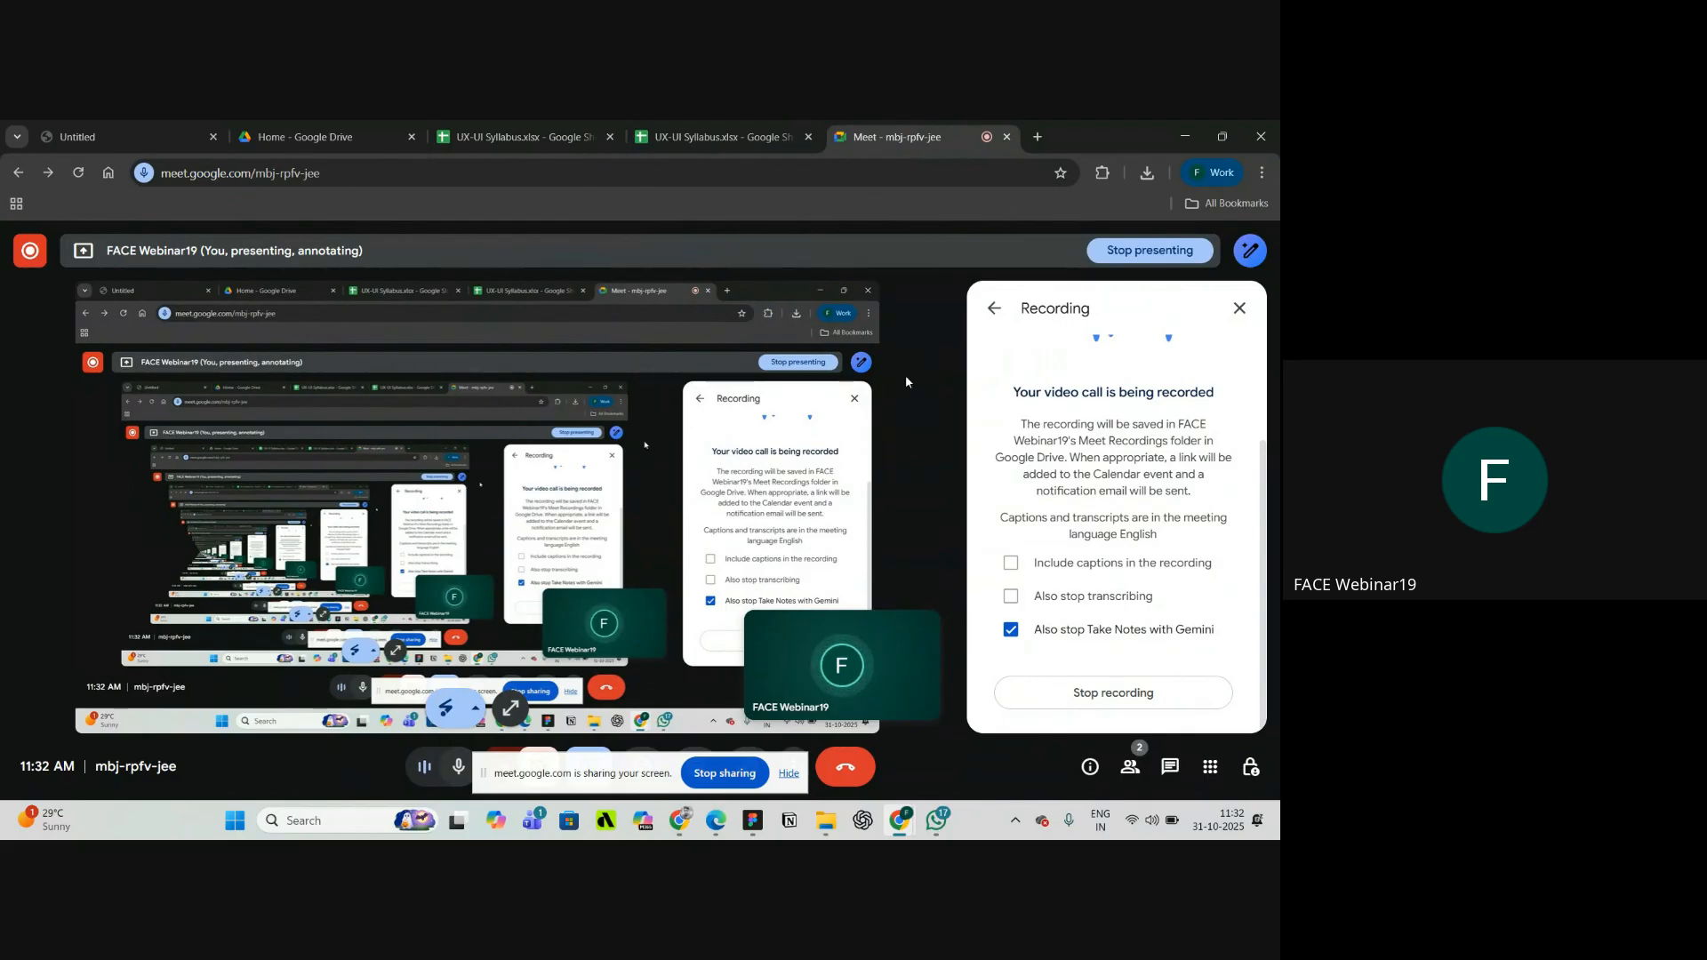
- Switch to Figma and delete the empty Ball Animations frame below the Anim component set
left_click(751, 821)
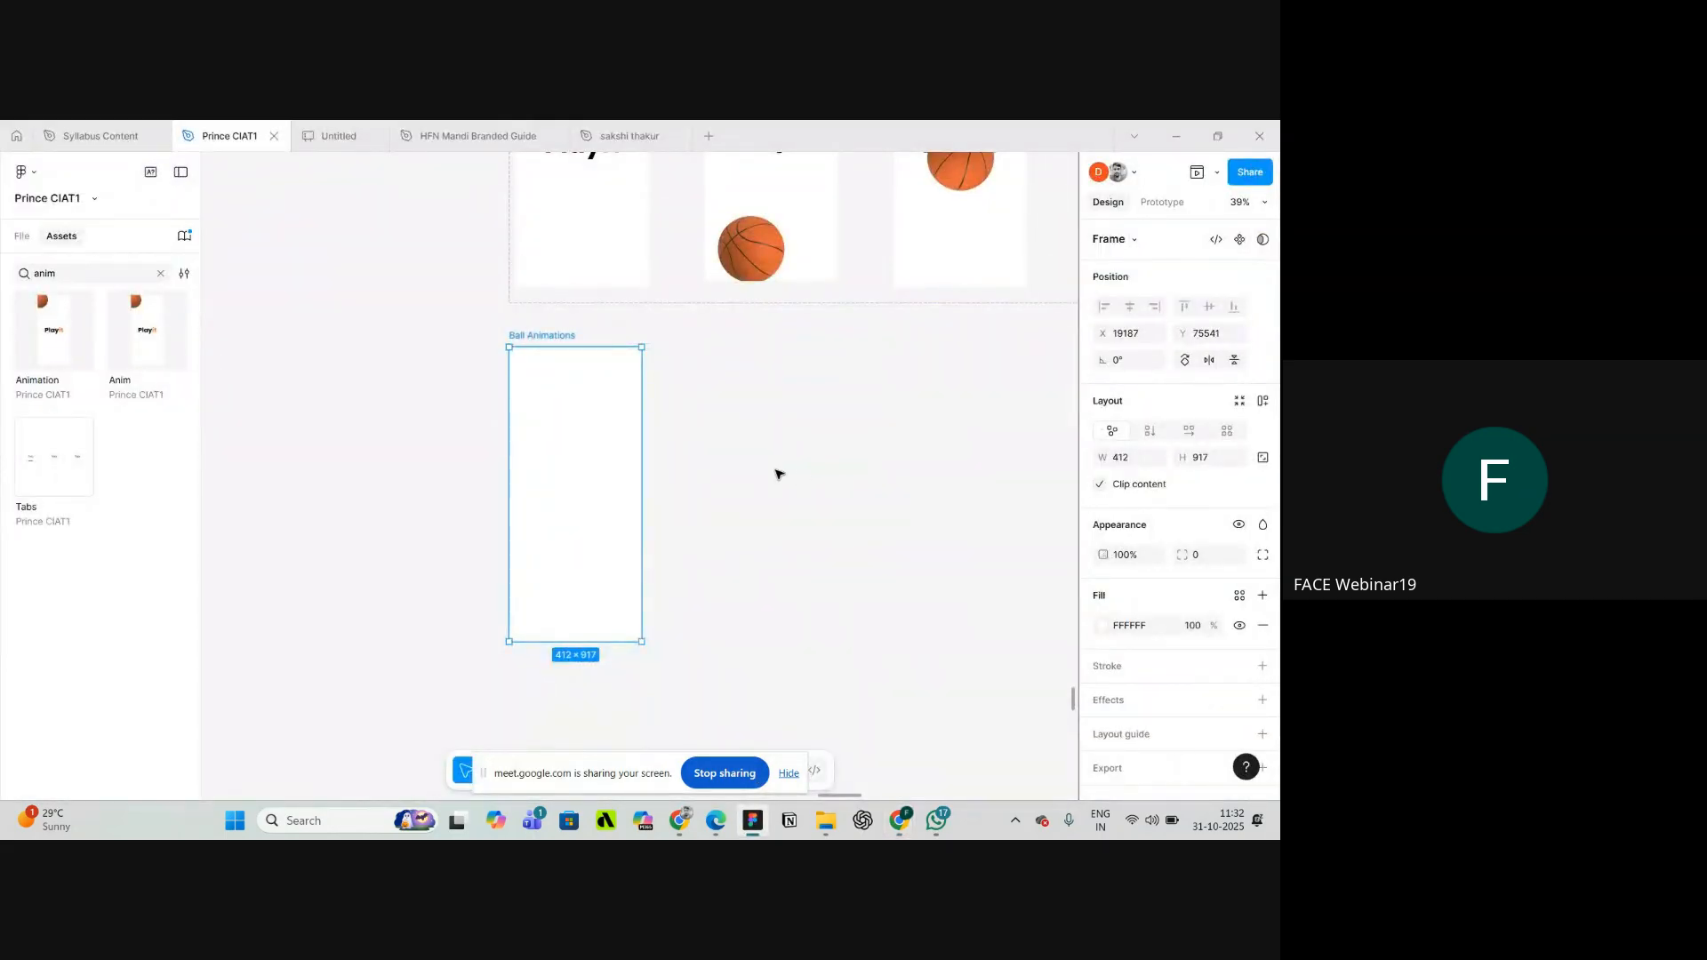
scroll(715, 460, "down", 5)
scroll(650, 439, "up", 5)
key("Escape")
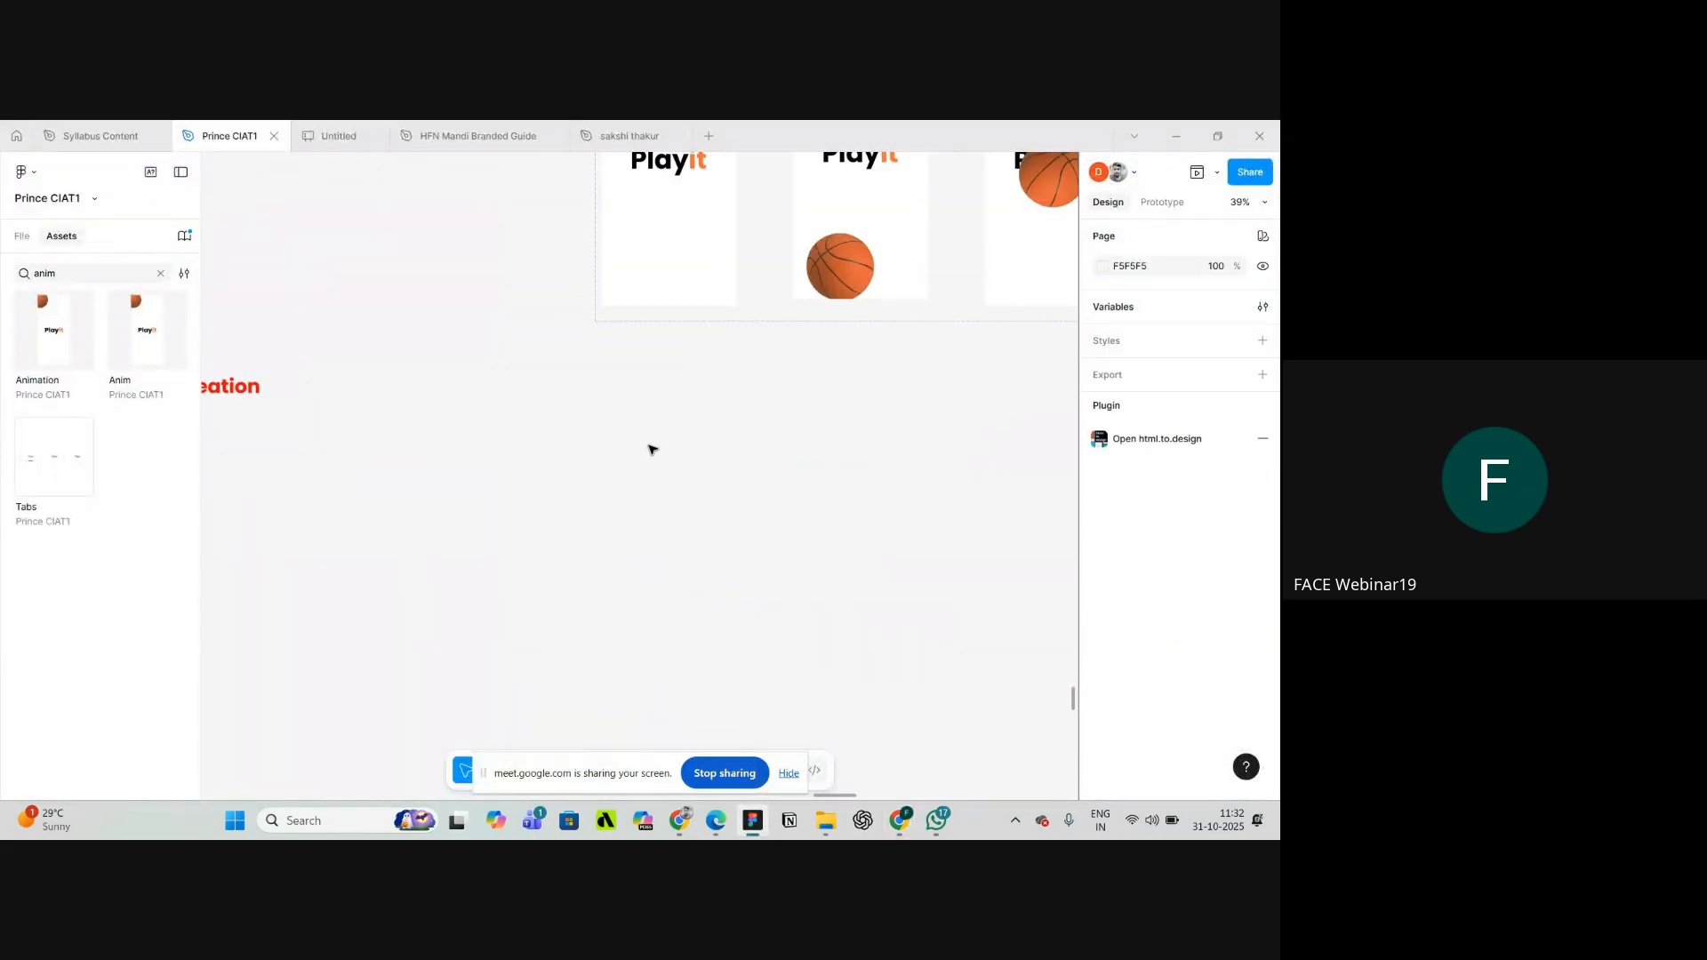
mouse_move(899, 820)
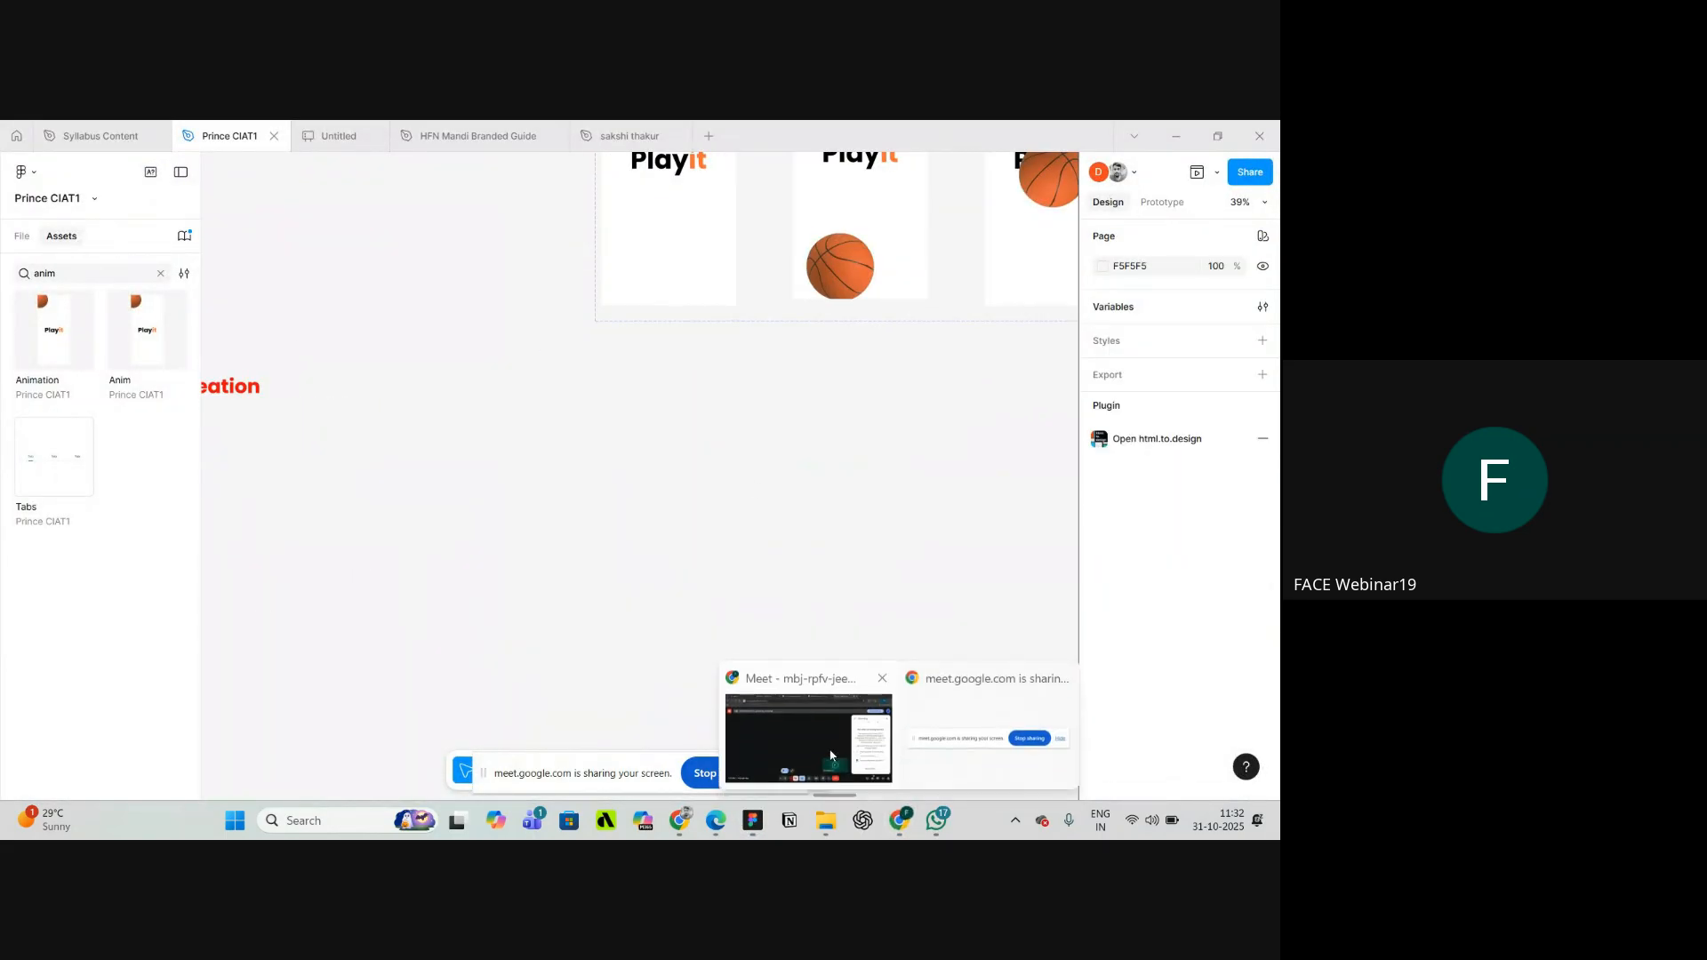
left_click(827, 755)
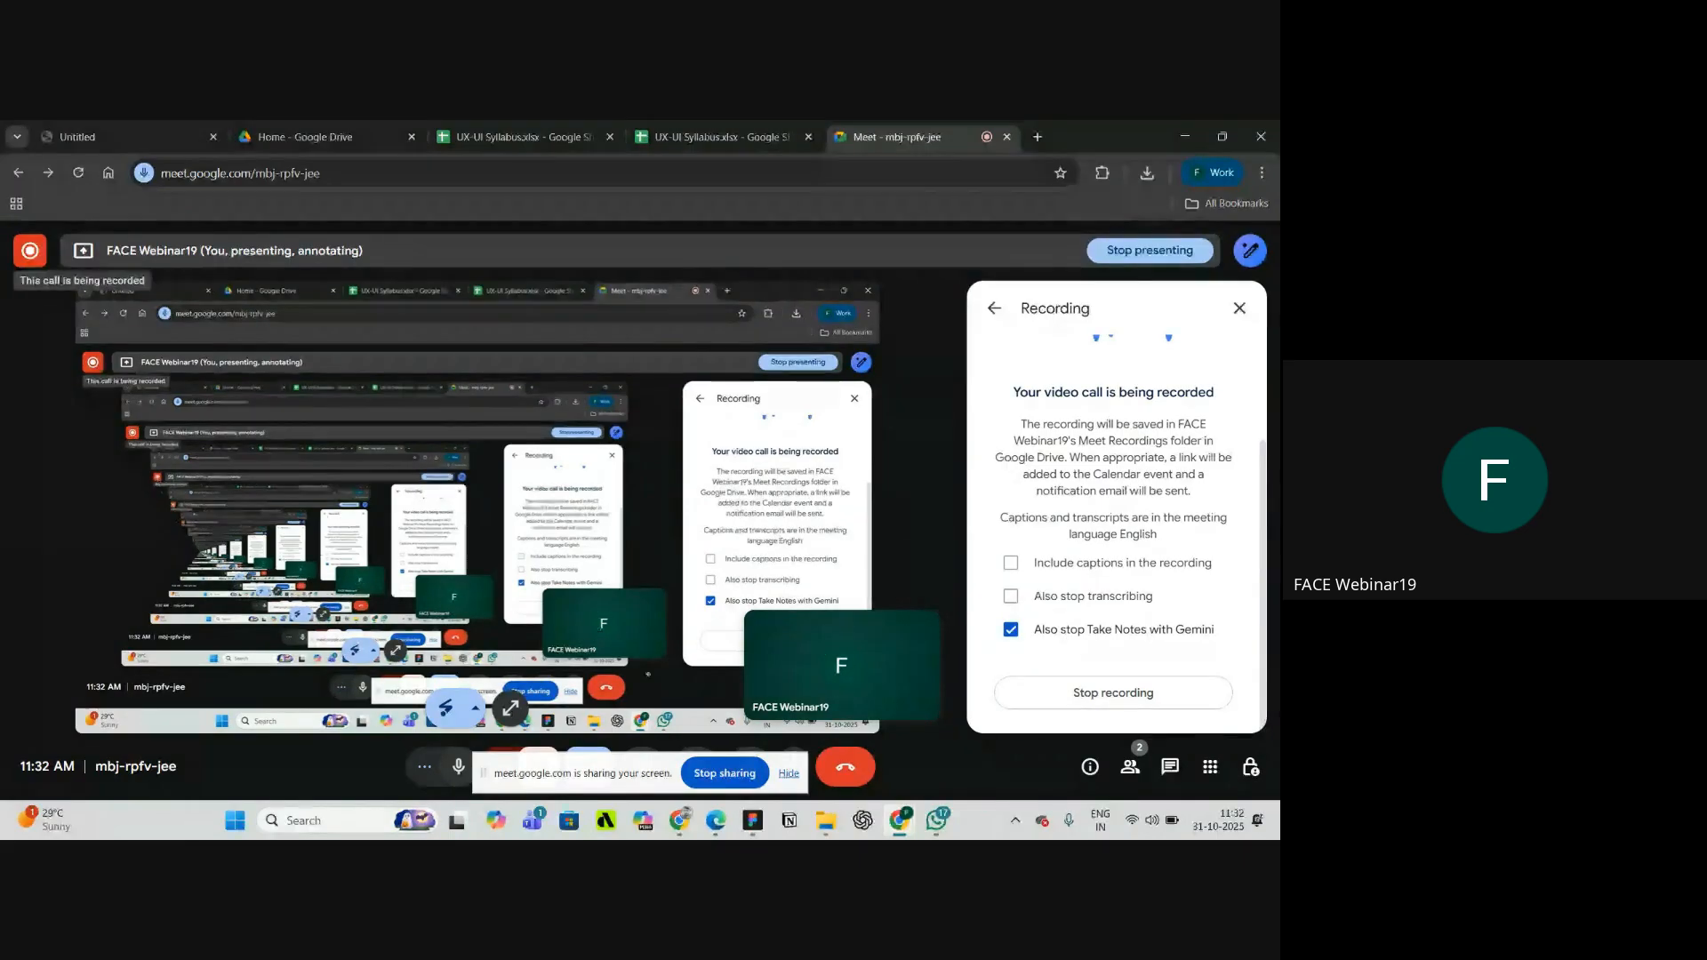
left_click(754, 820)
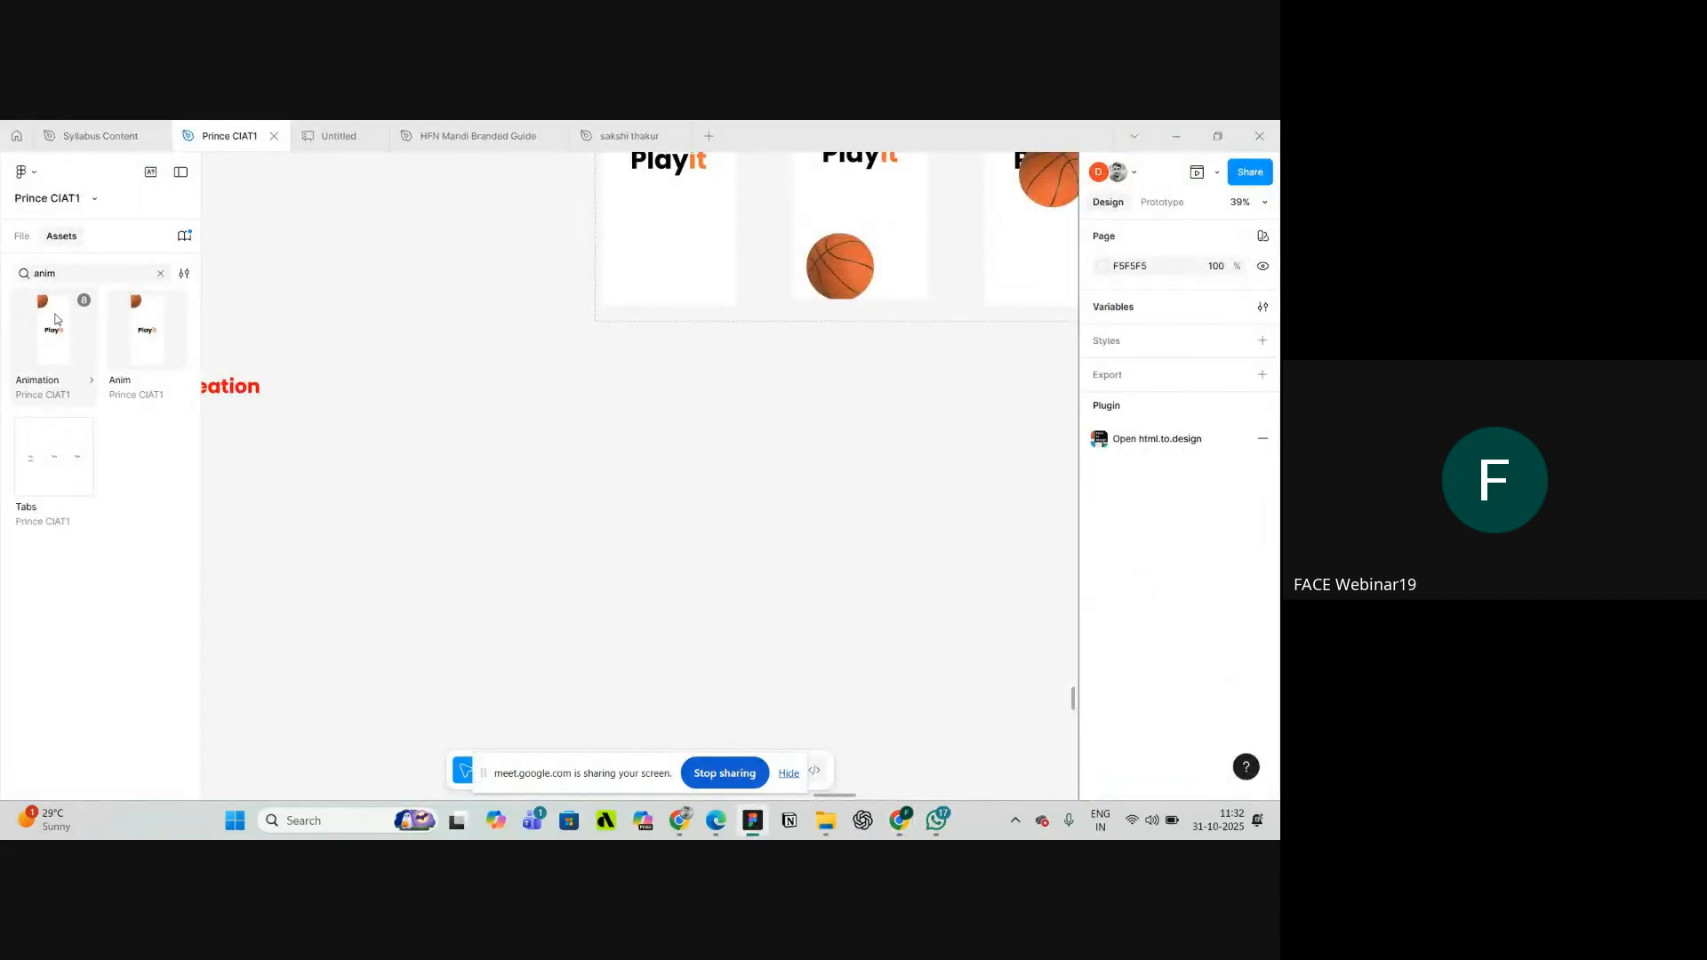
- Place an instance of the Anim component below its component set and preview the ball animation
left_click(141, 345)
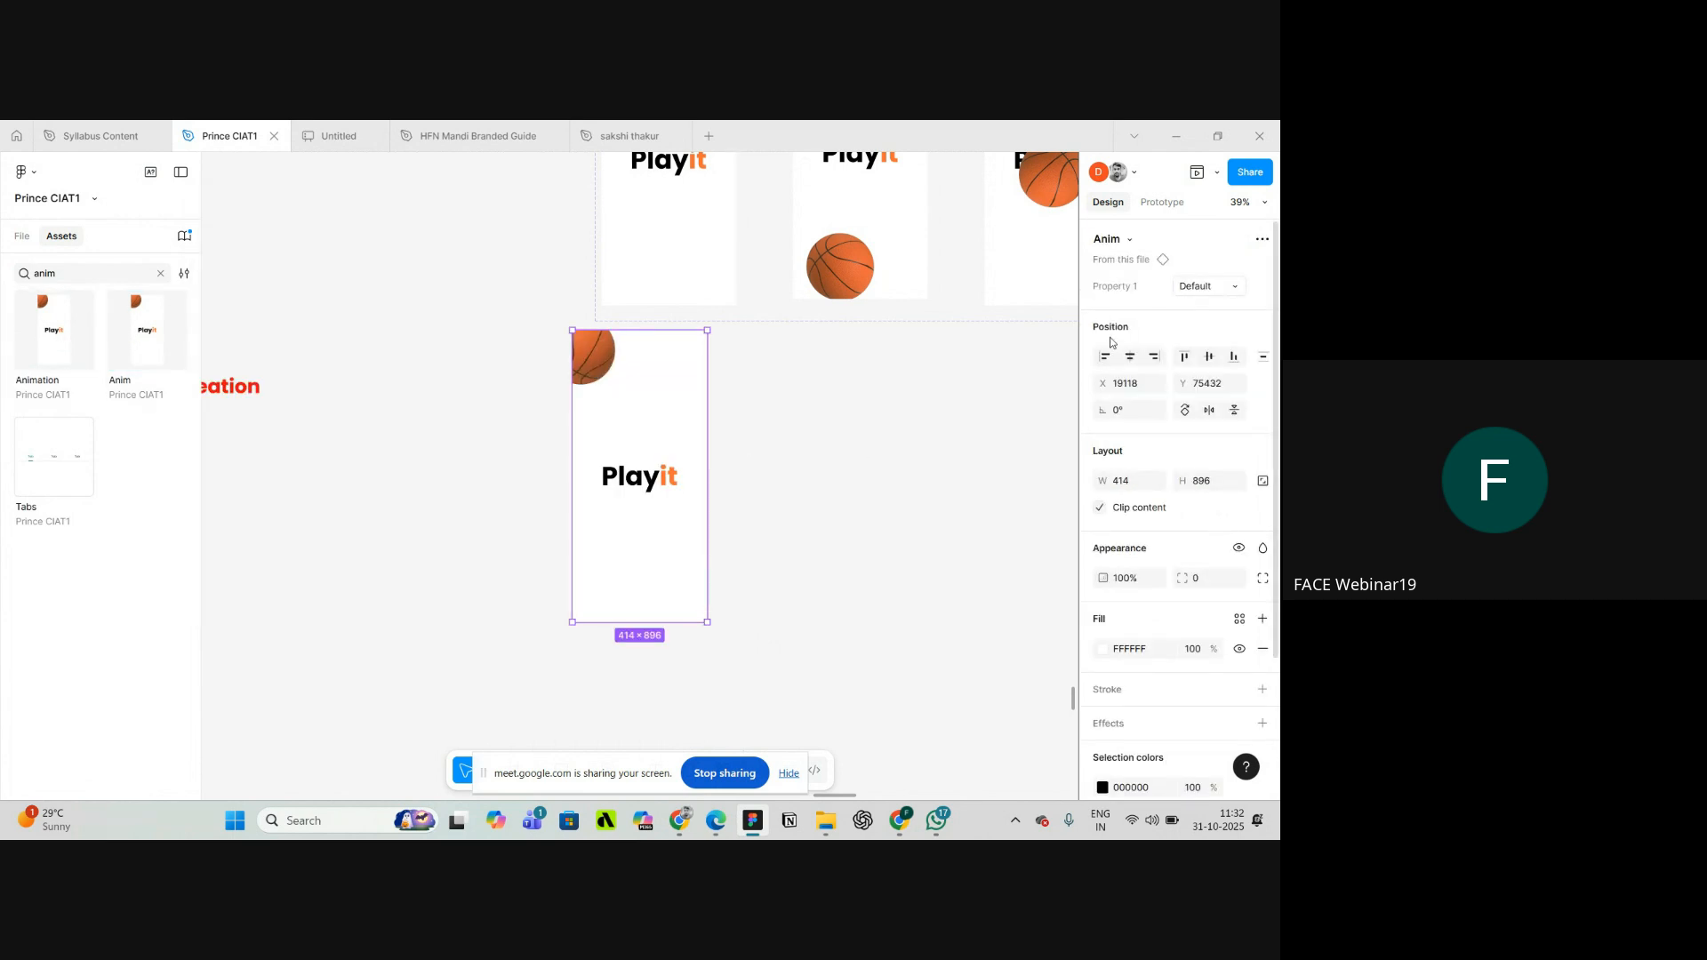
left_click(1218, 173)
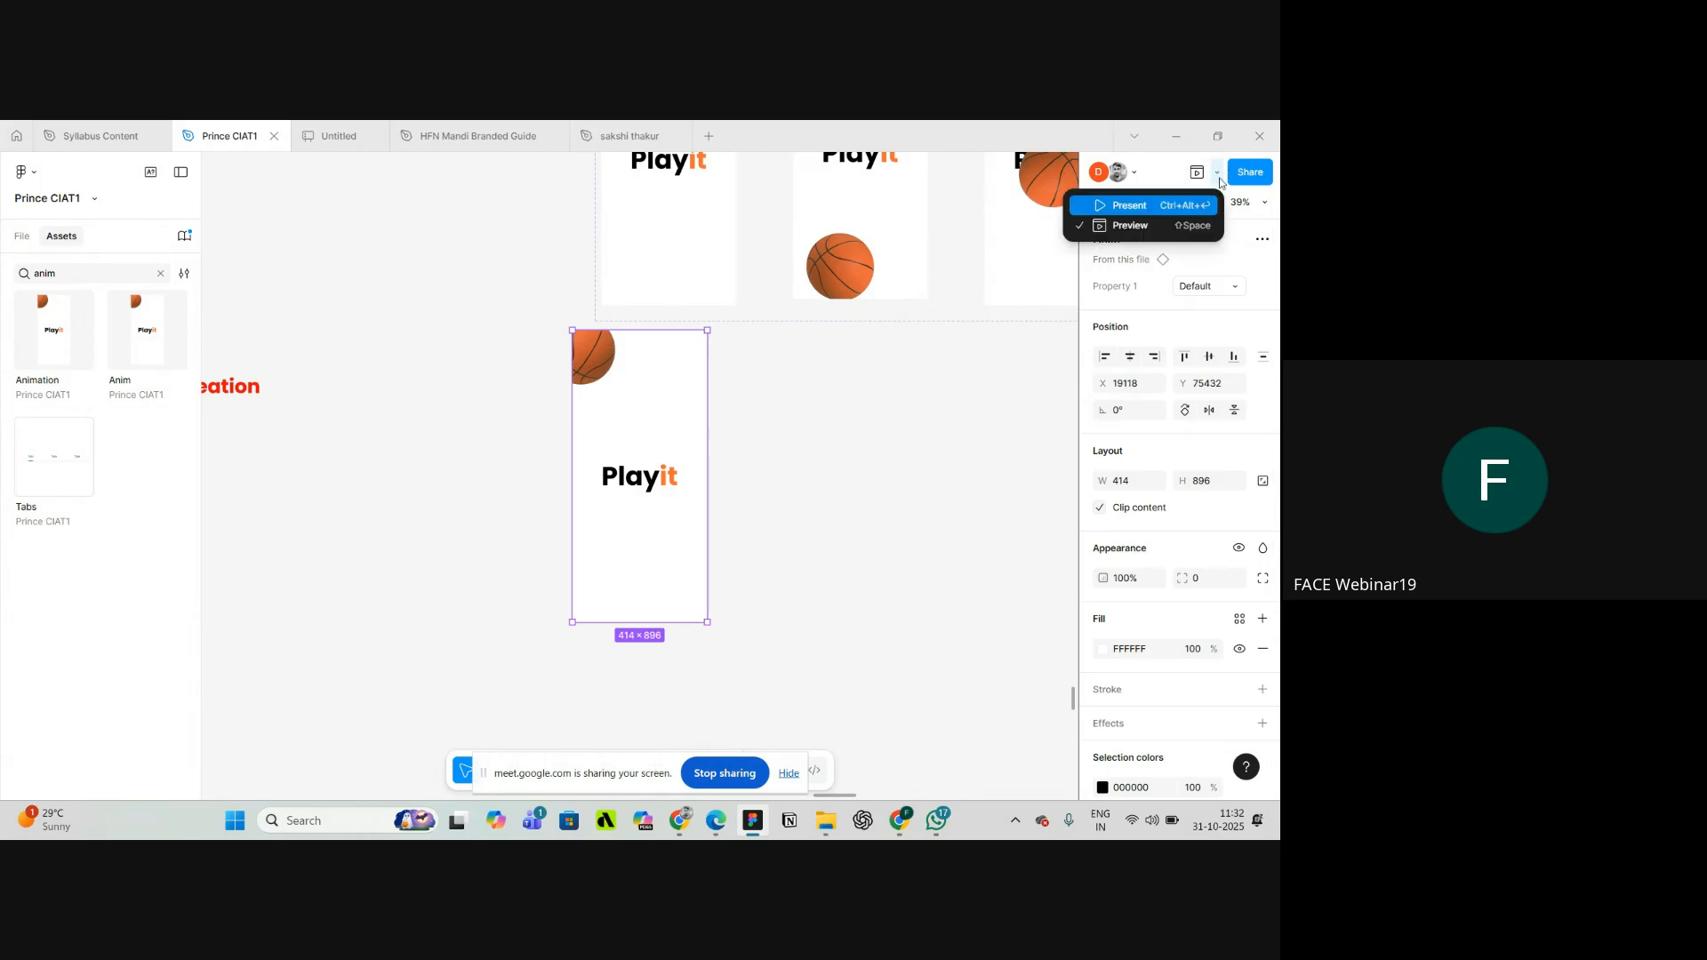
left_click(1156, 234)
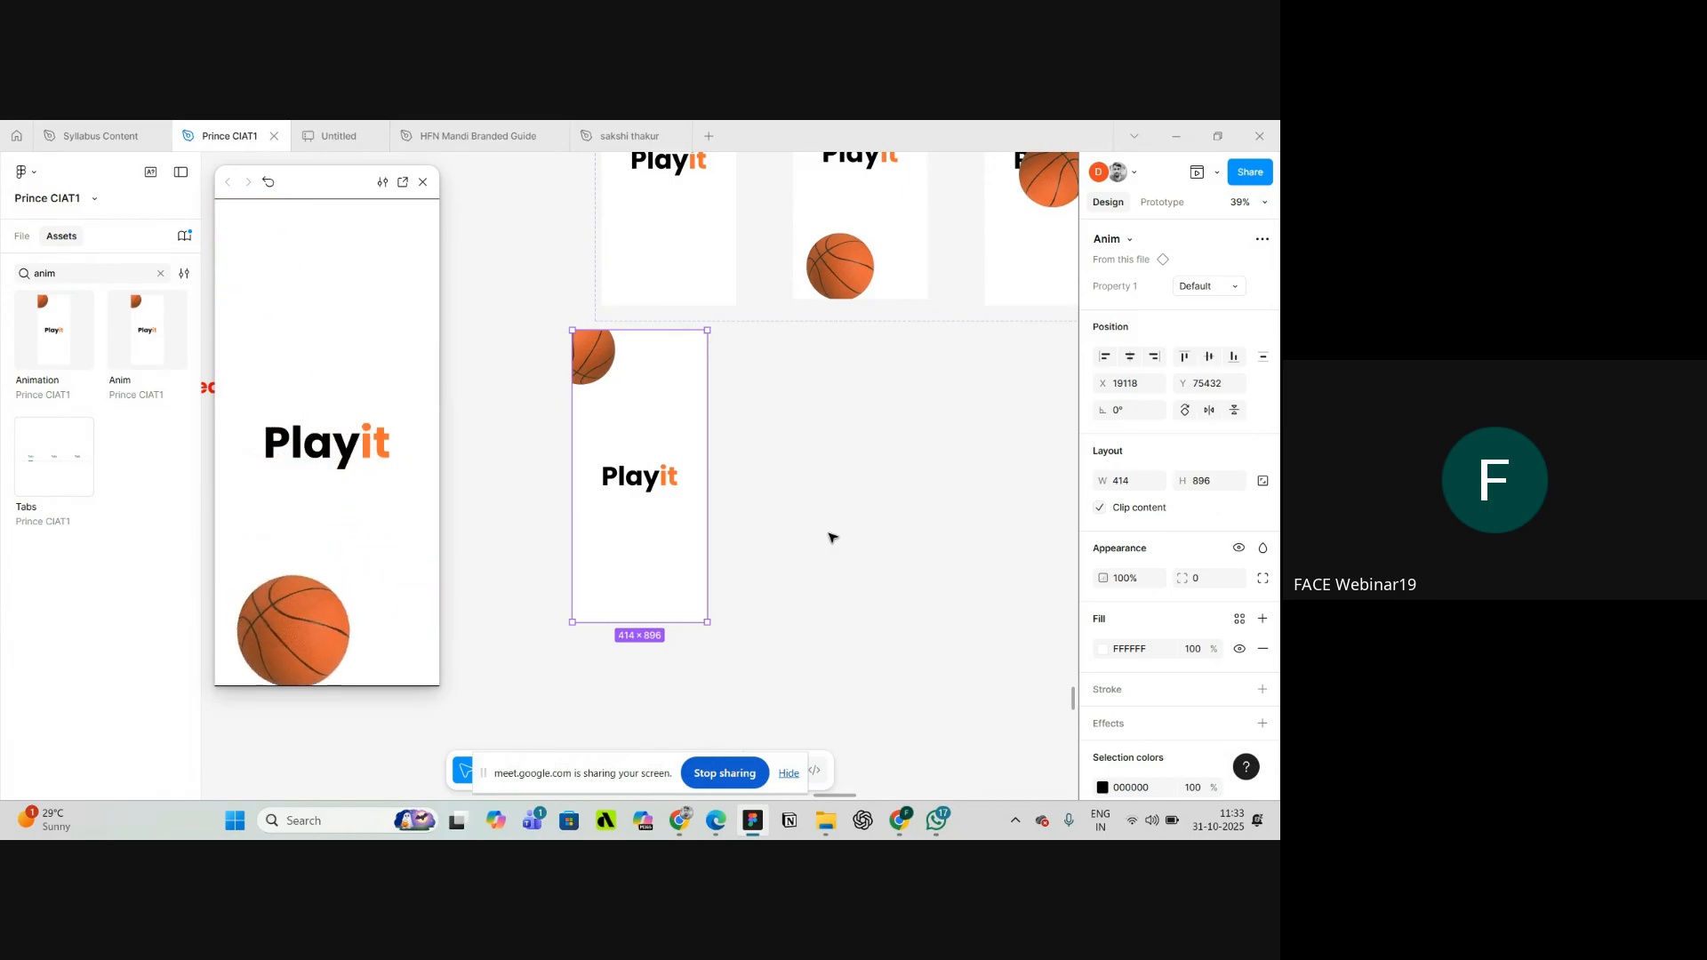
left_click(424, 182)
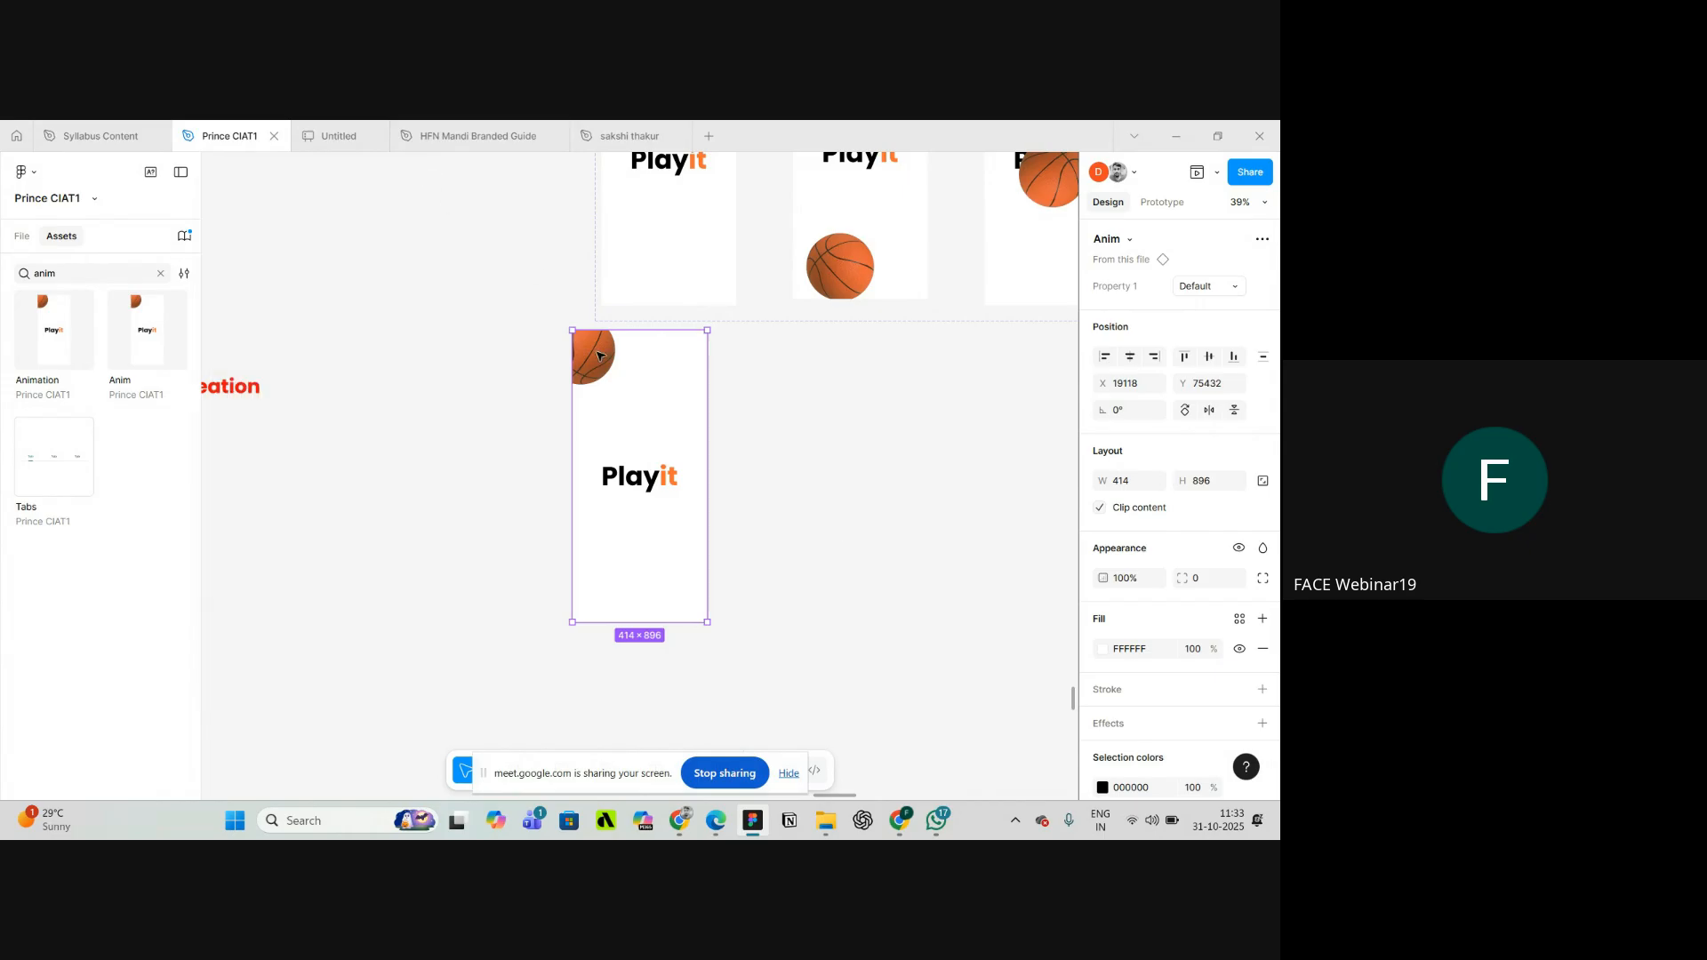
- Delete the Anim instance placed below the component set
scroll(644, 370, "up", 3)
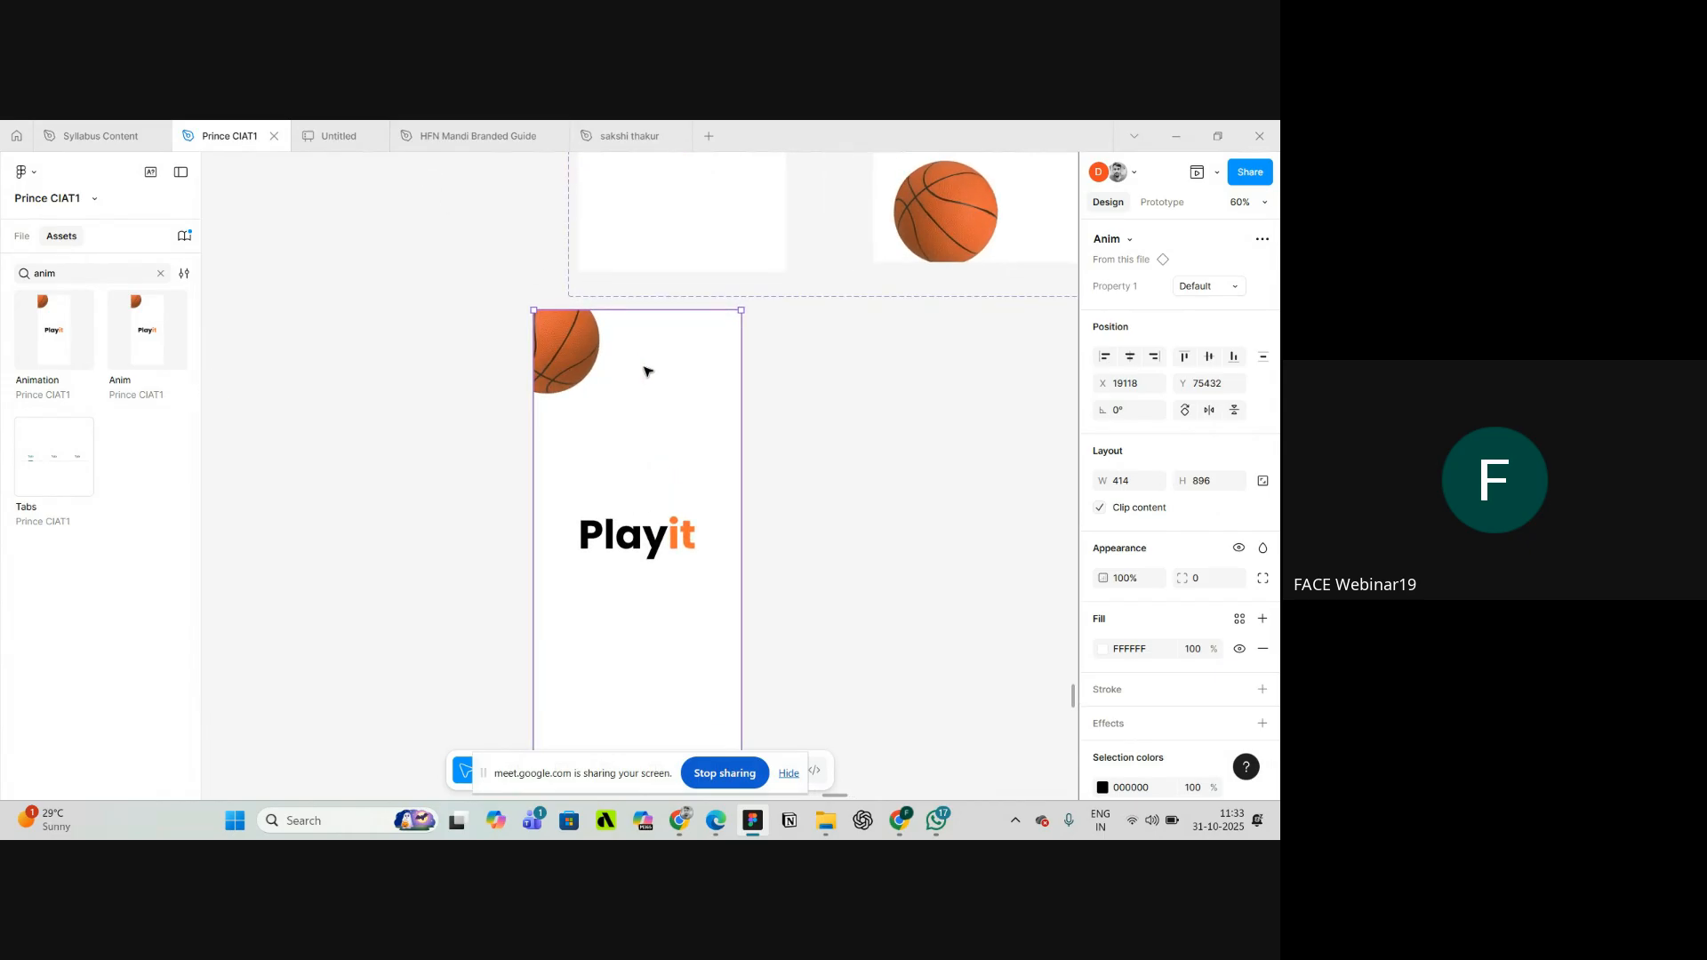
key("Delete")
- Add an Android Compact frame (412 × 917) below the Anim component set, aligned with the set's left edge
scroll(602, 362, "down", 7)
scroll(693, 273, "up", 3)
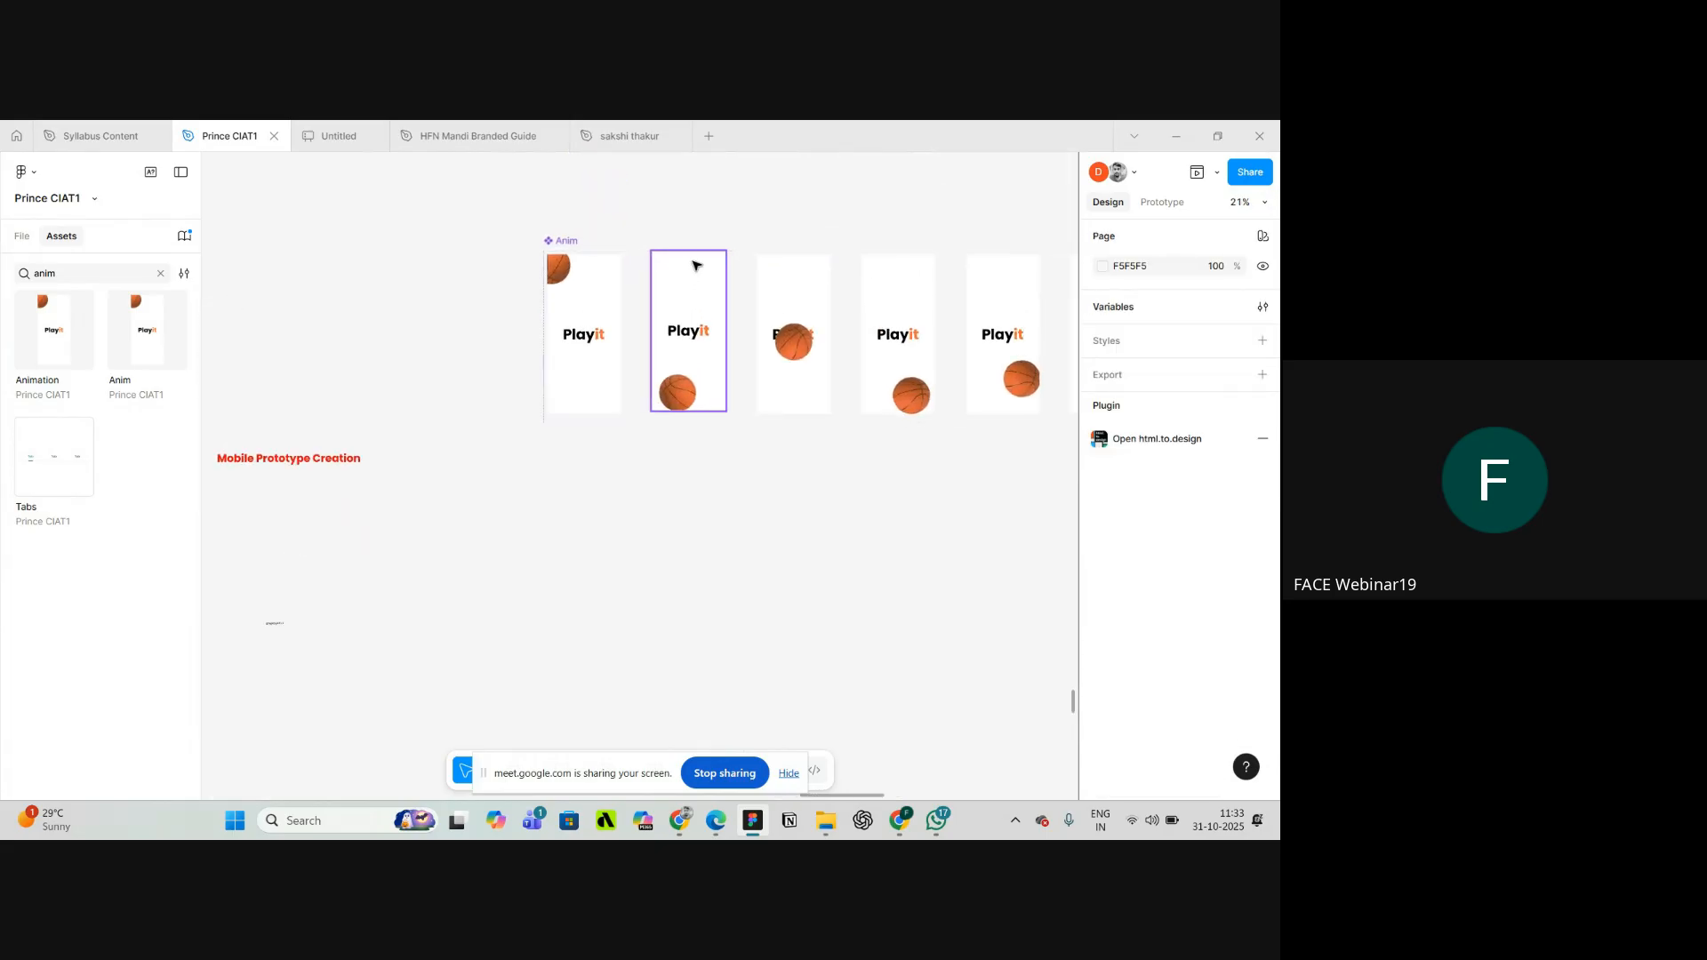
scroll(618, 214, "up", 3)
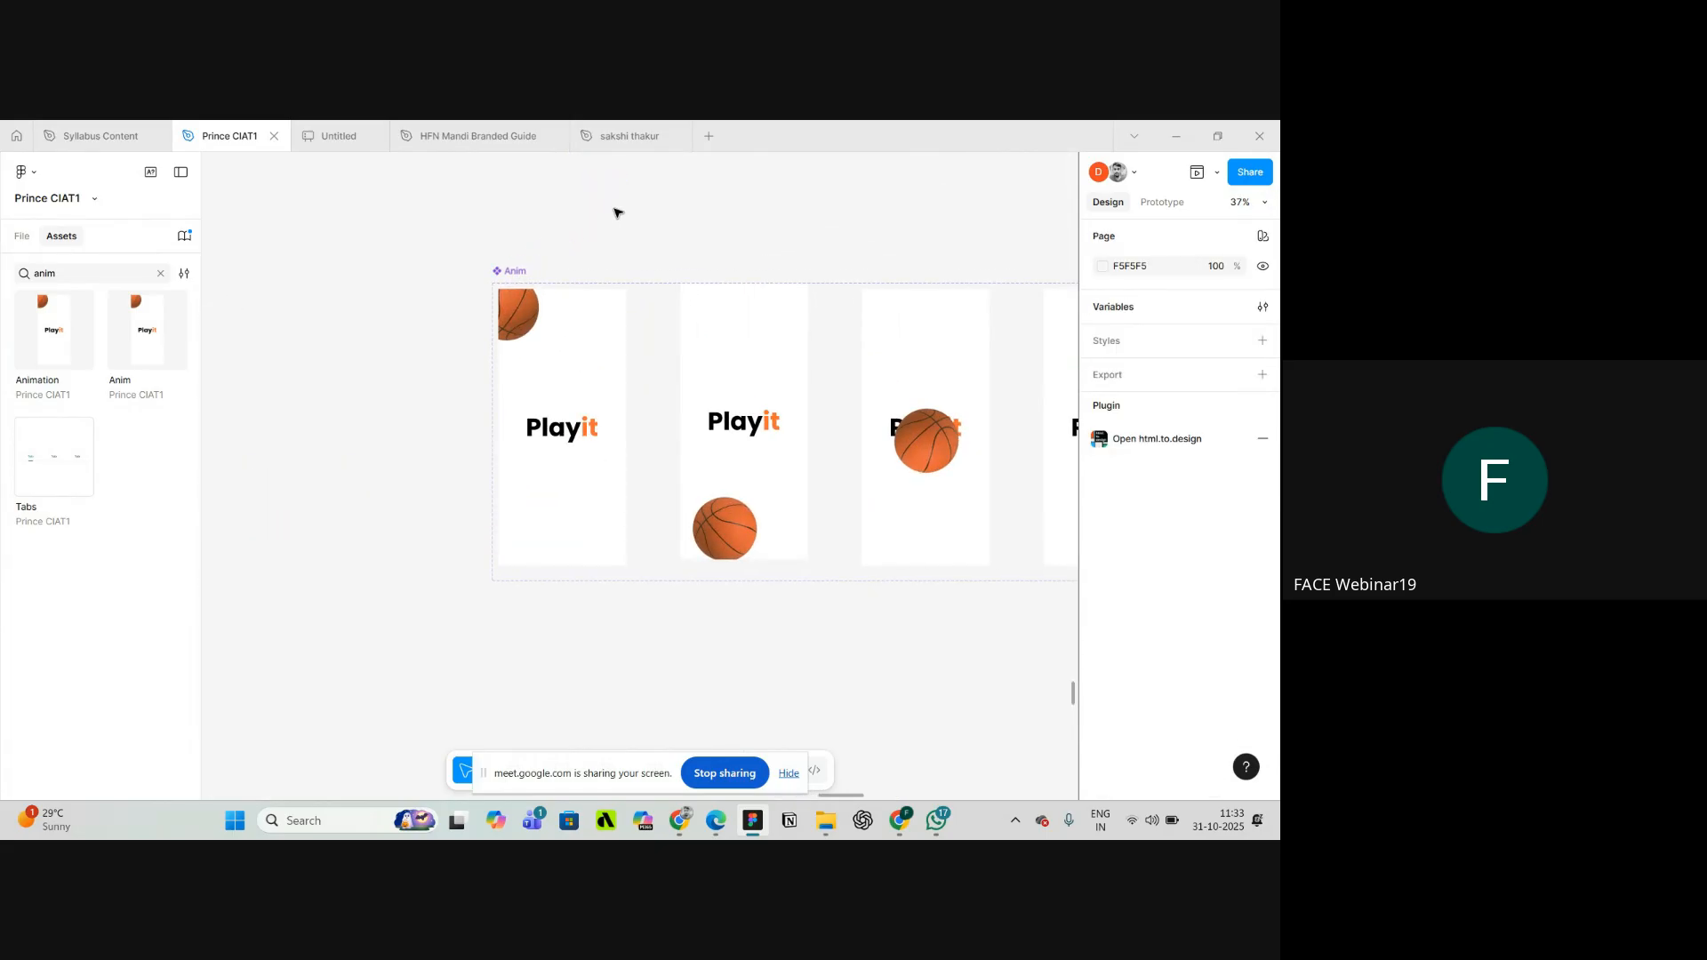
scroll(618, 214, "down", 1)
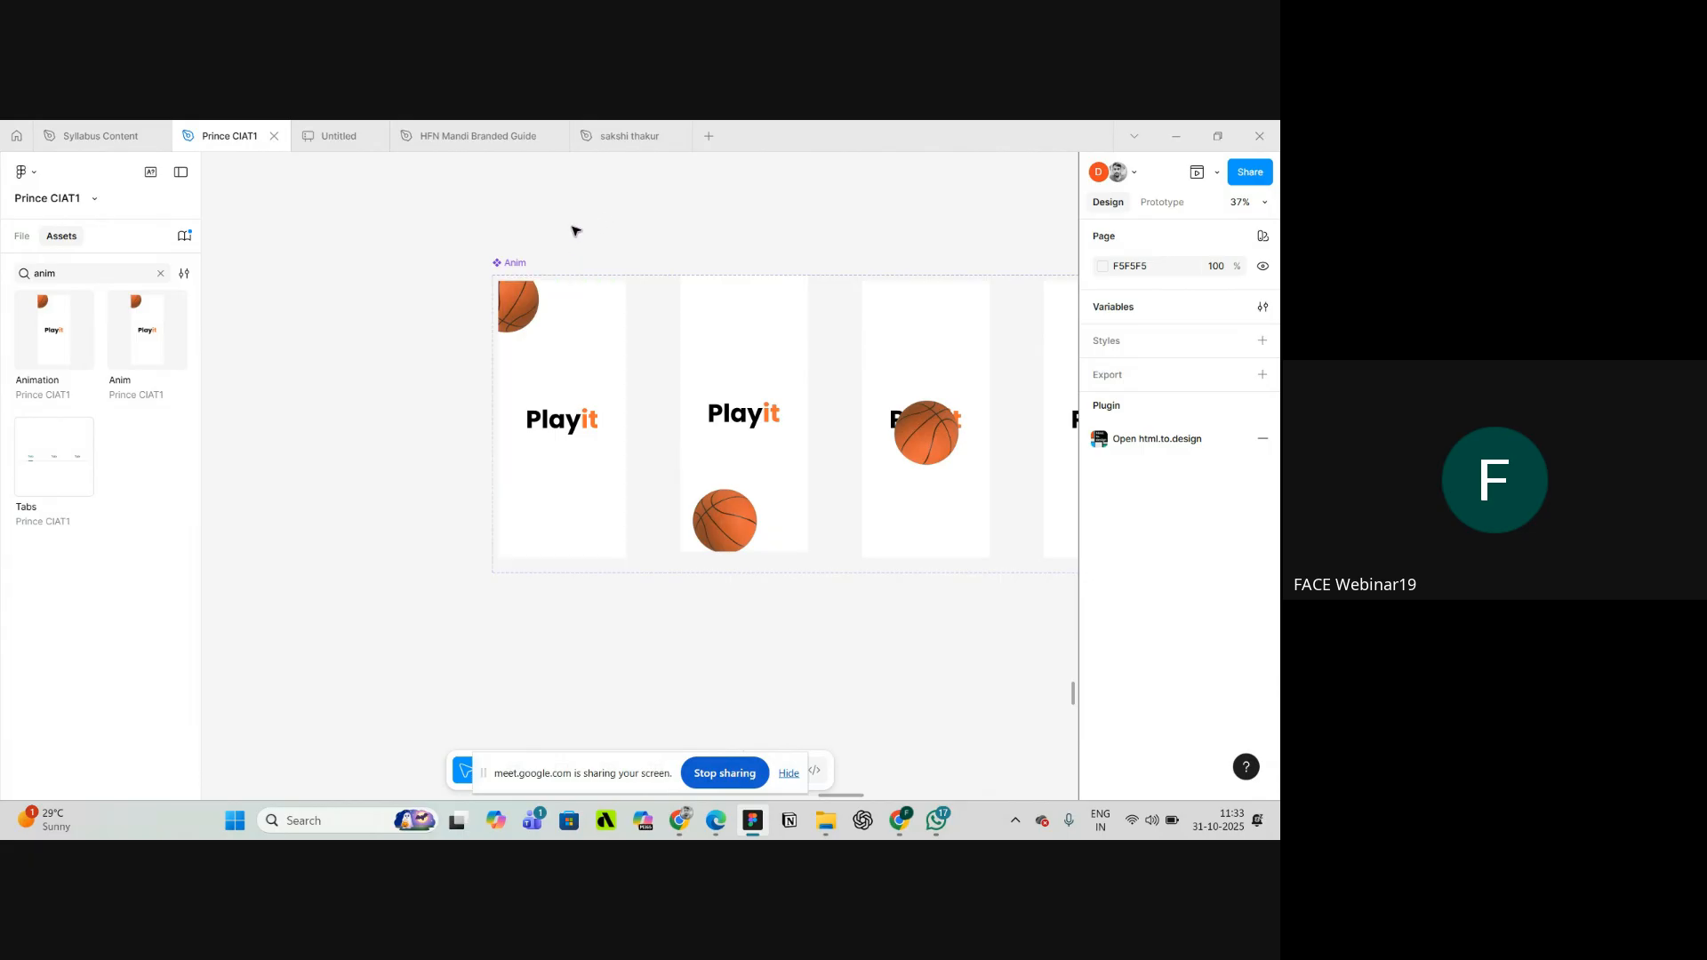
scroll(569, 233, "down", 5)
scroll(564, 480, "up", 4)
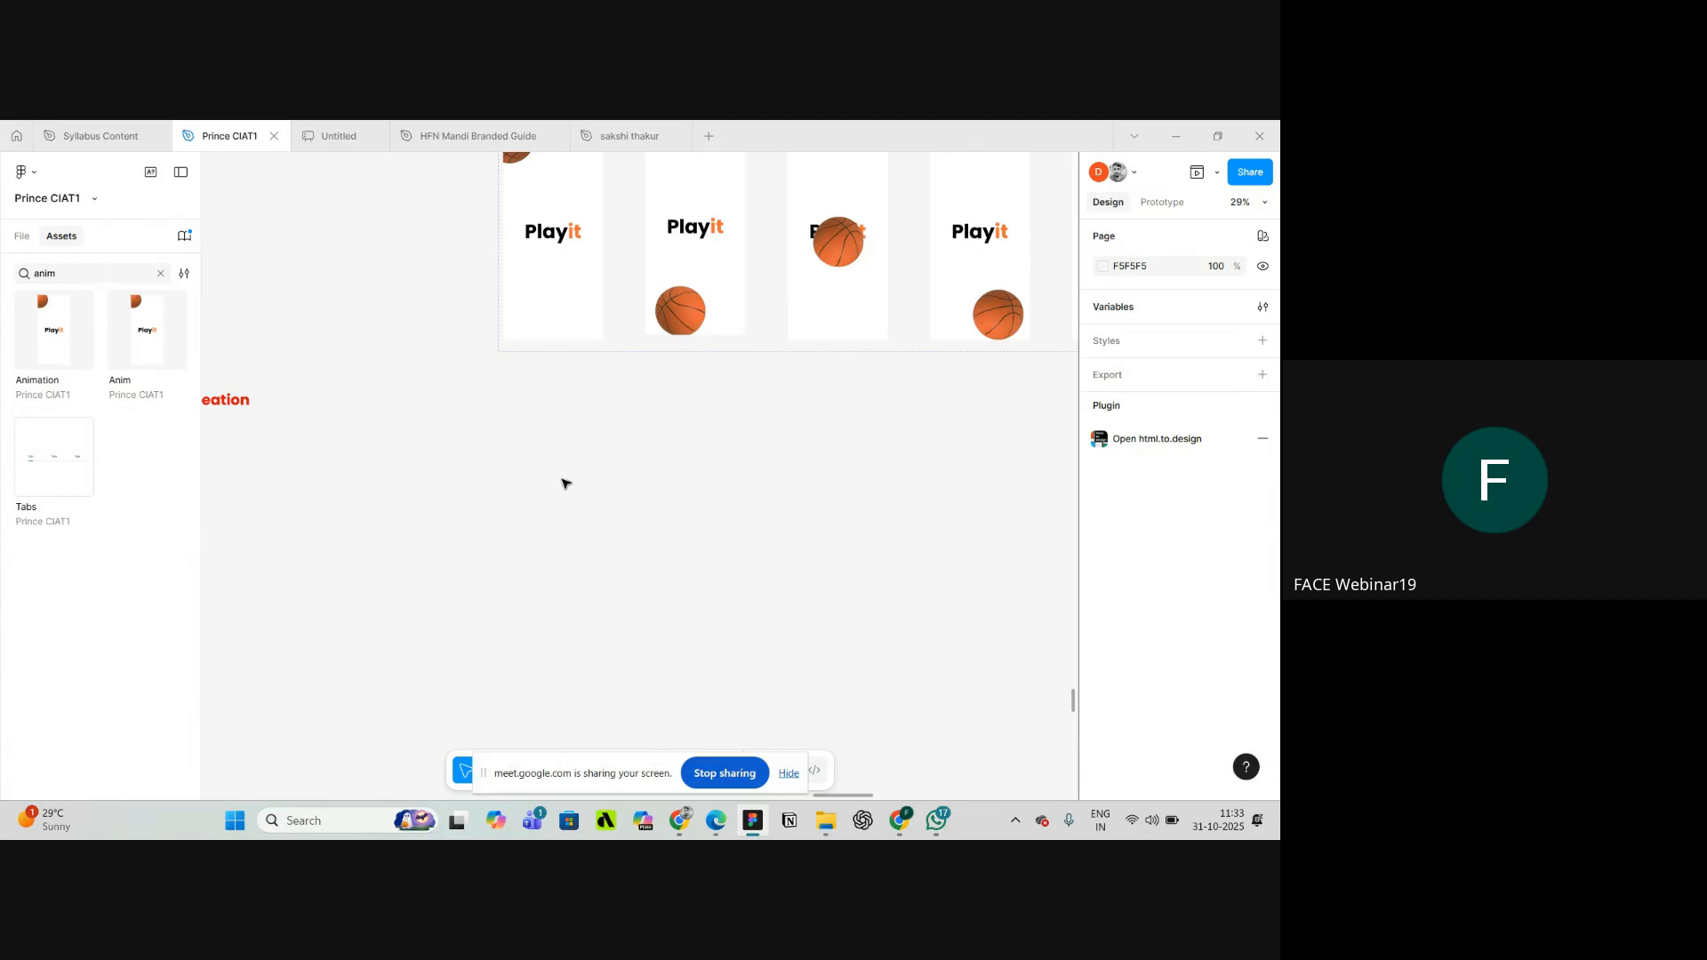
key("f")
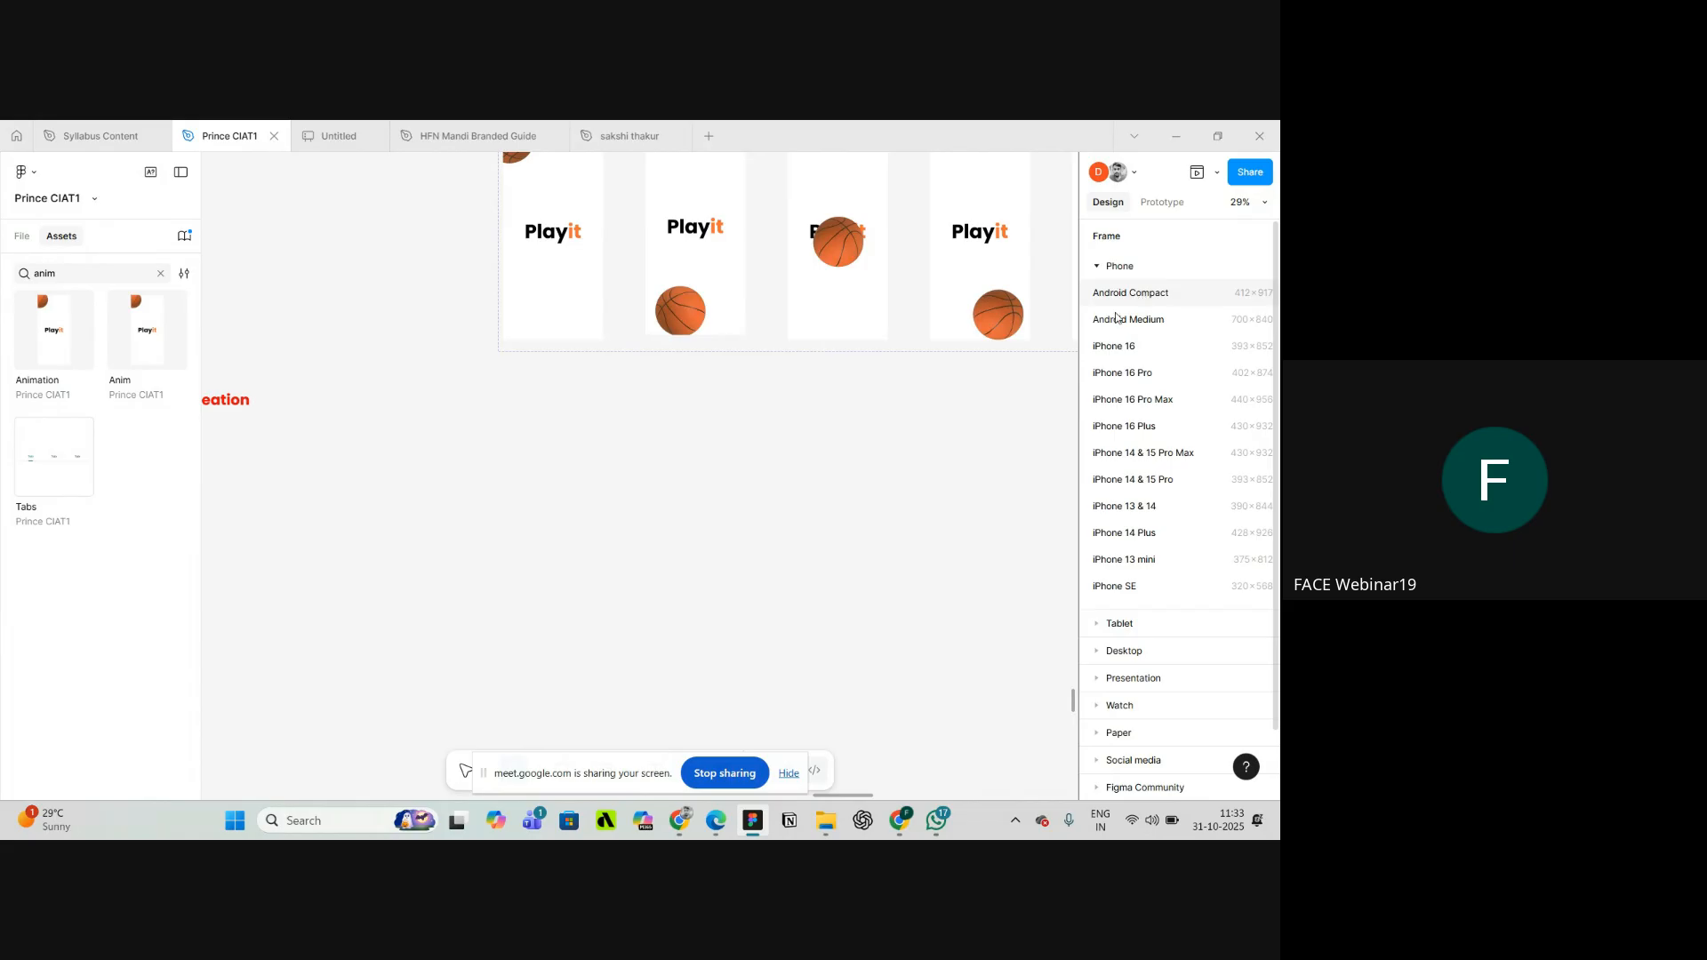
left_click(1139, 294)
scroll(656, 397, "up", 4)
left_click_drag(655, 396, 489, 430)
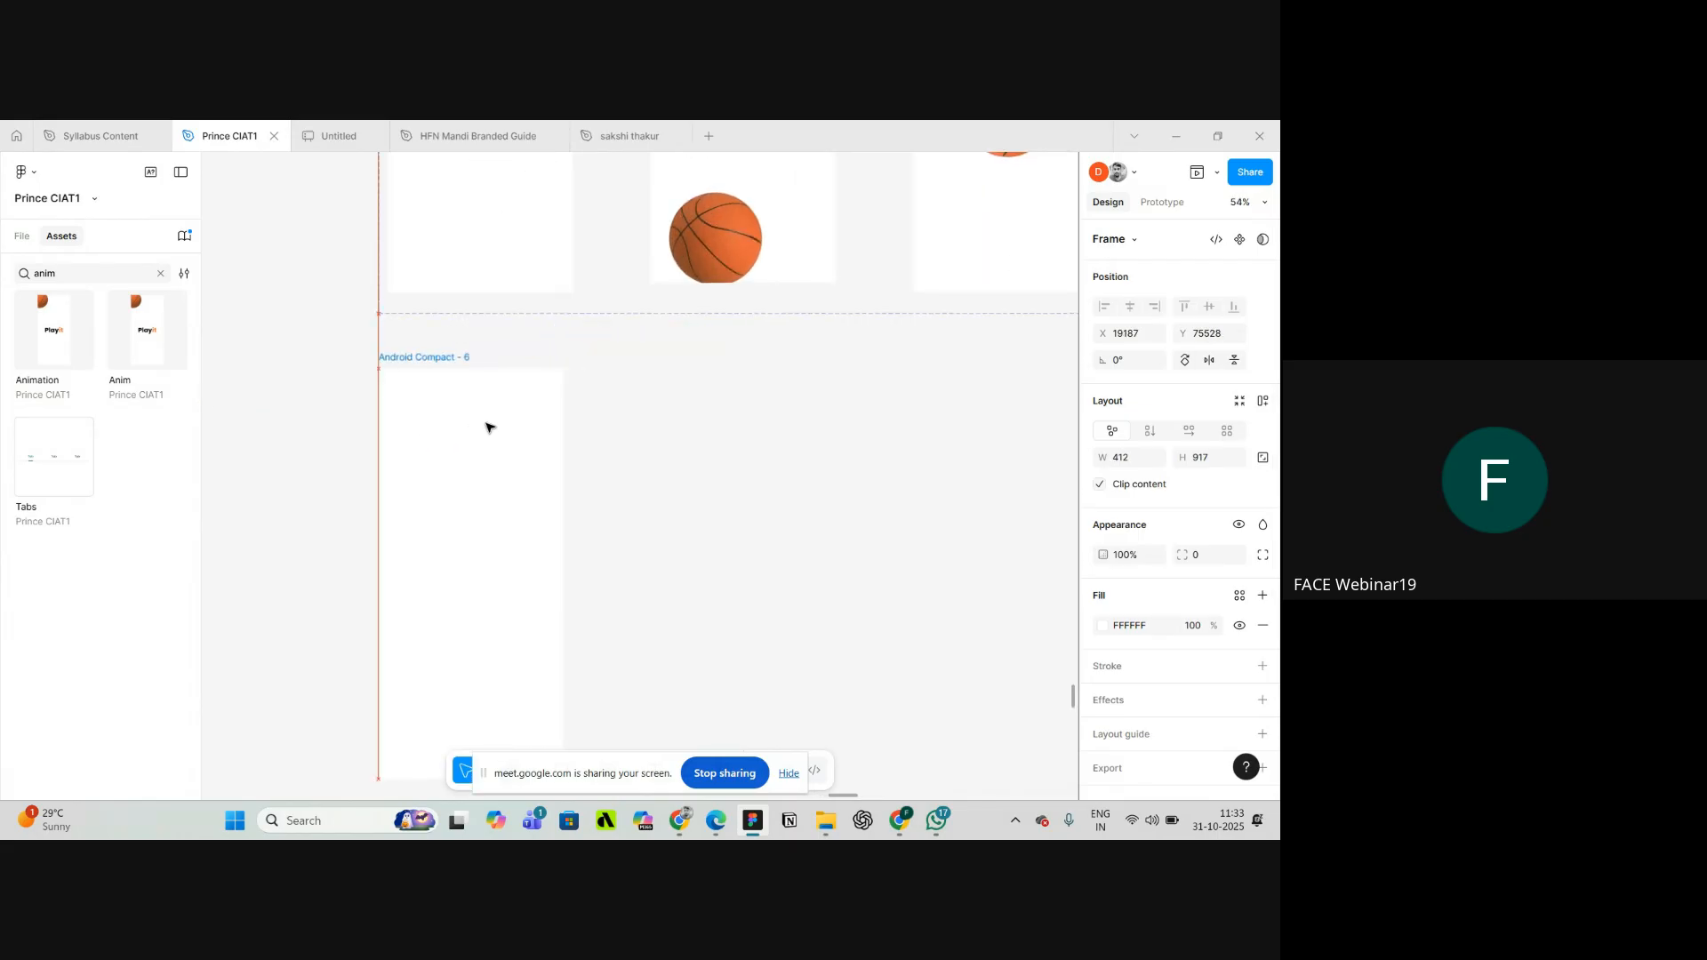
- Rename the new Android Compact frame as Ball Animation and show the file's layers list
scroll(751, 400, "down", 5)
scroll(752, 397, "up", 6)
scroll(633, 418, "up", 1)
double_click(596, 427)
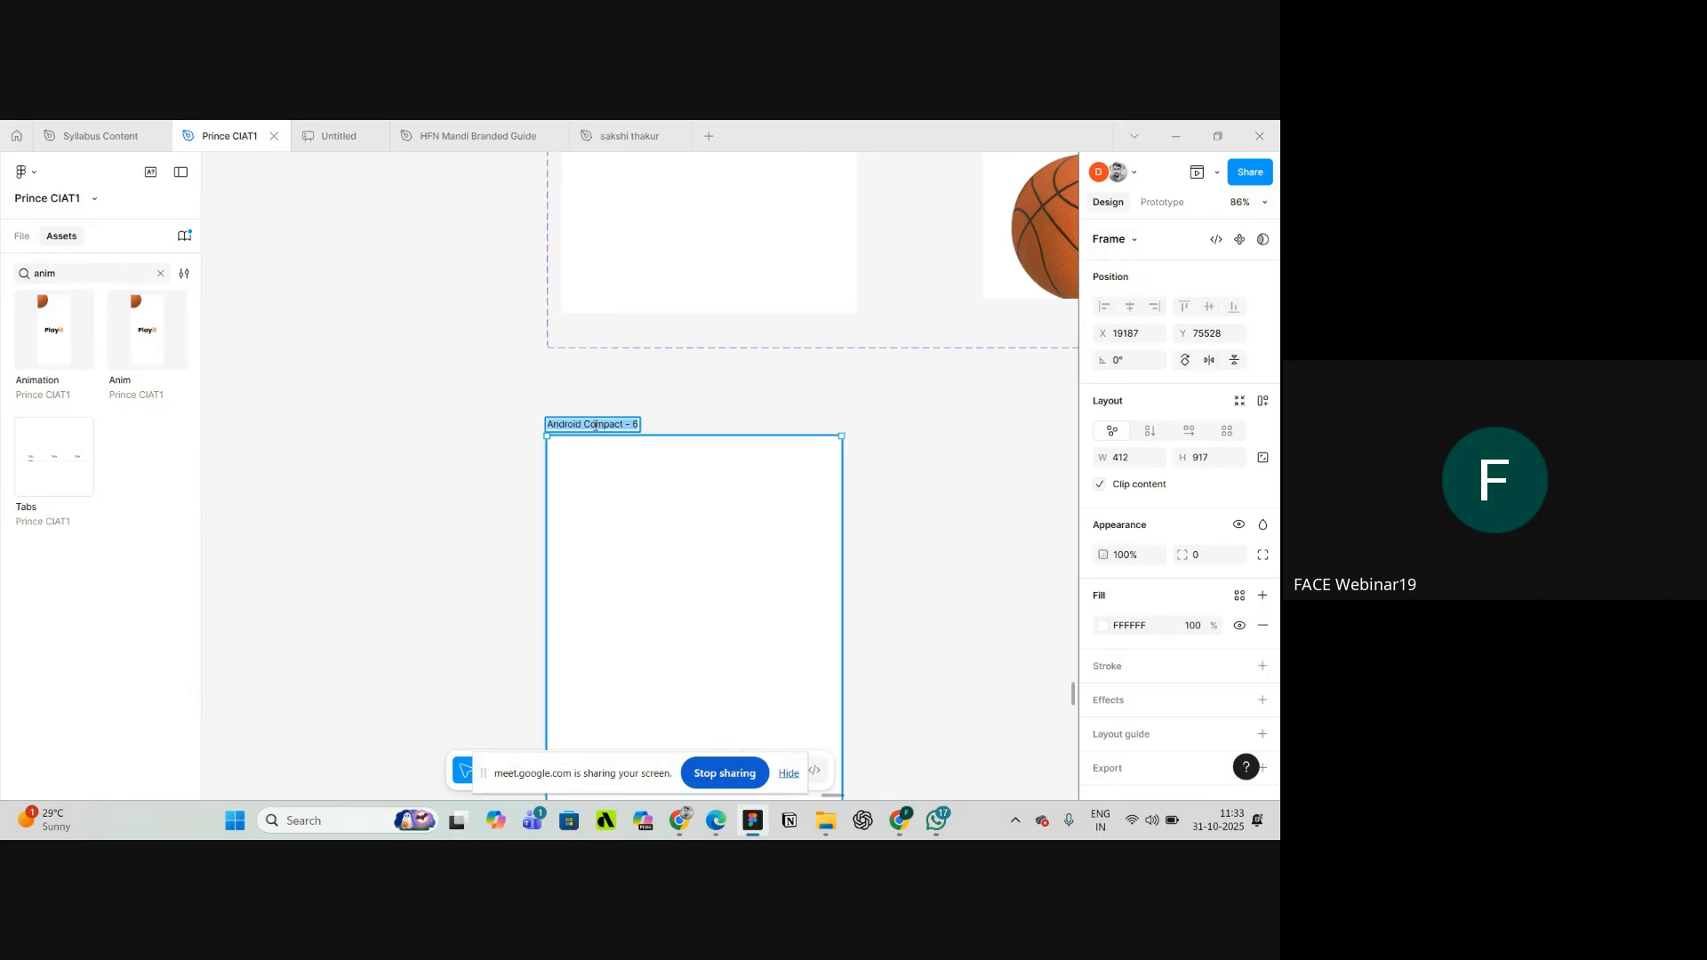
key("BackSpace")
key("Caps_Lock")
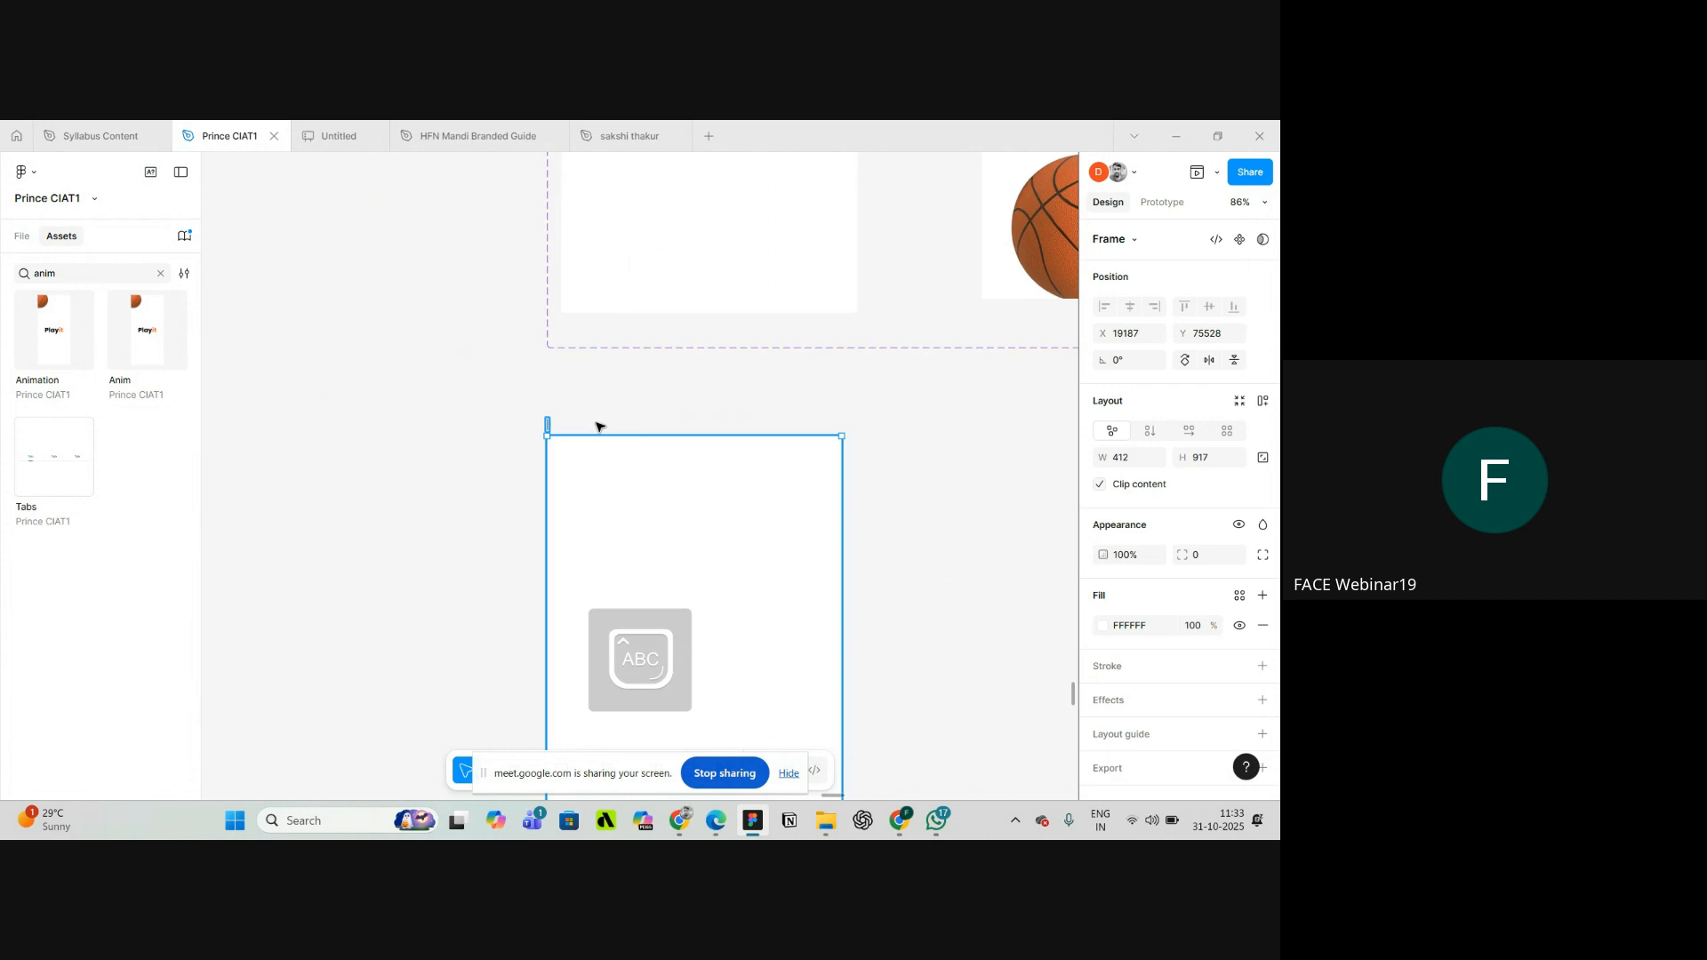
type("B")
key("Caps_Lock")
type("all")
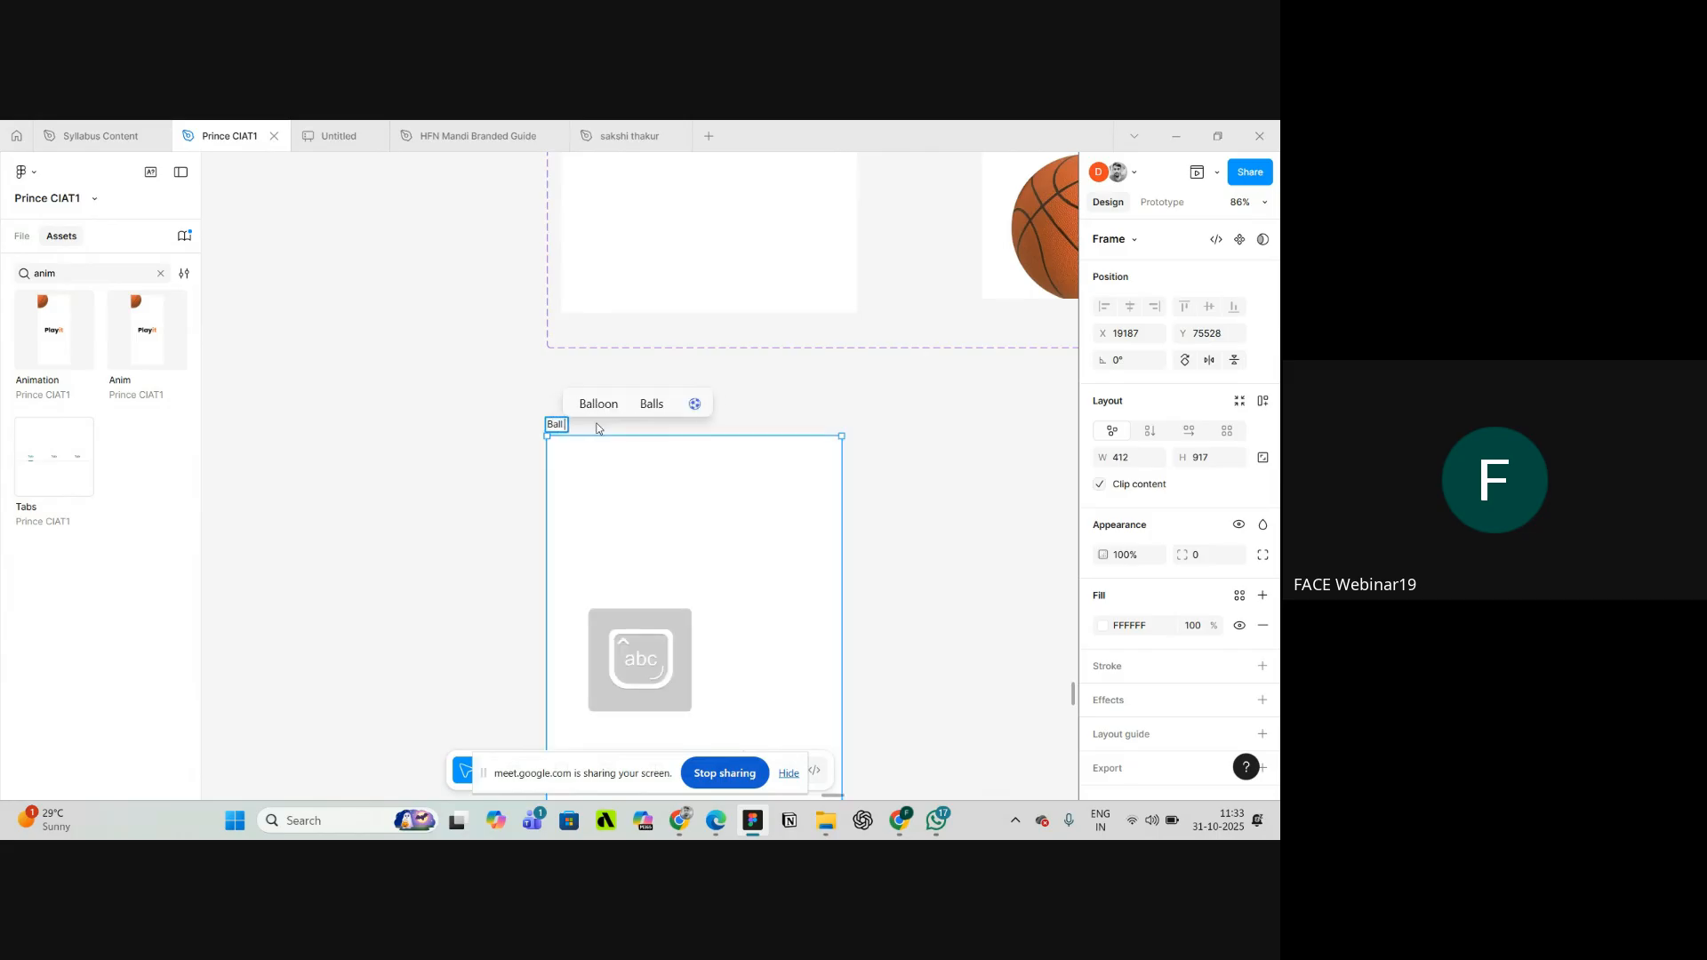
key("Caps_Lock")
key("Caps_Lock")
type("Anima")
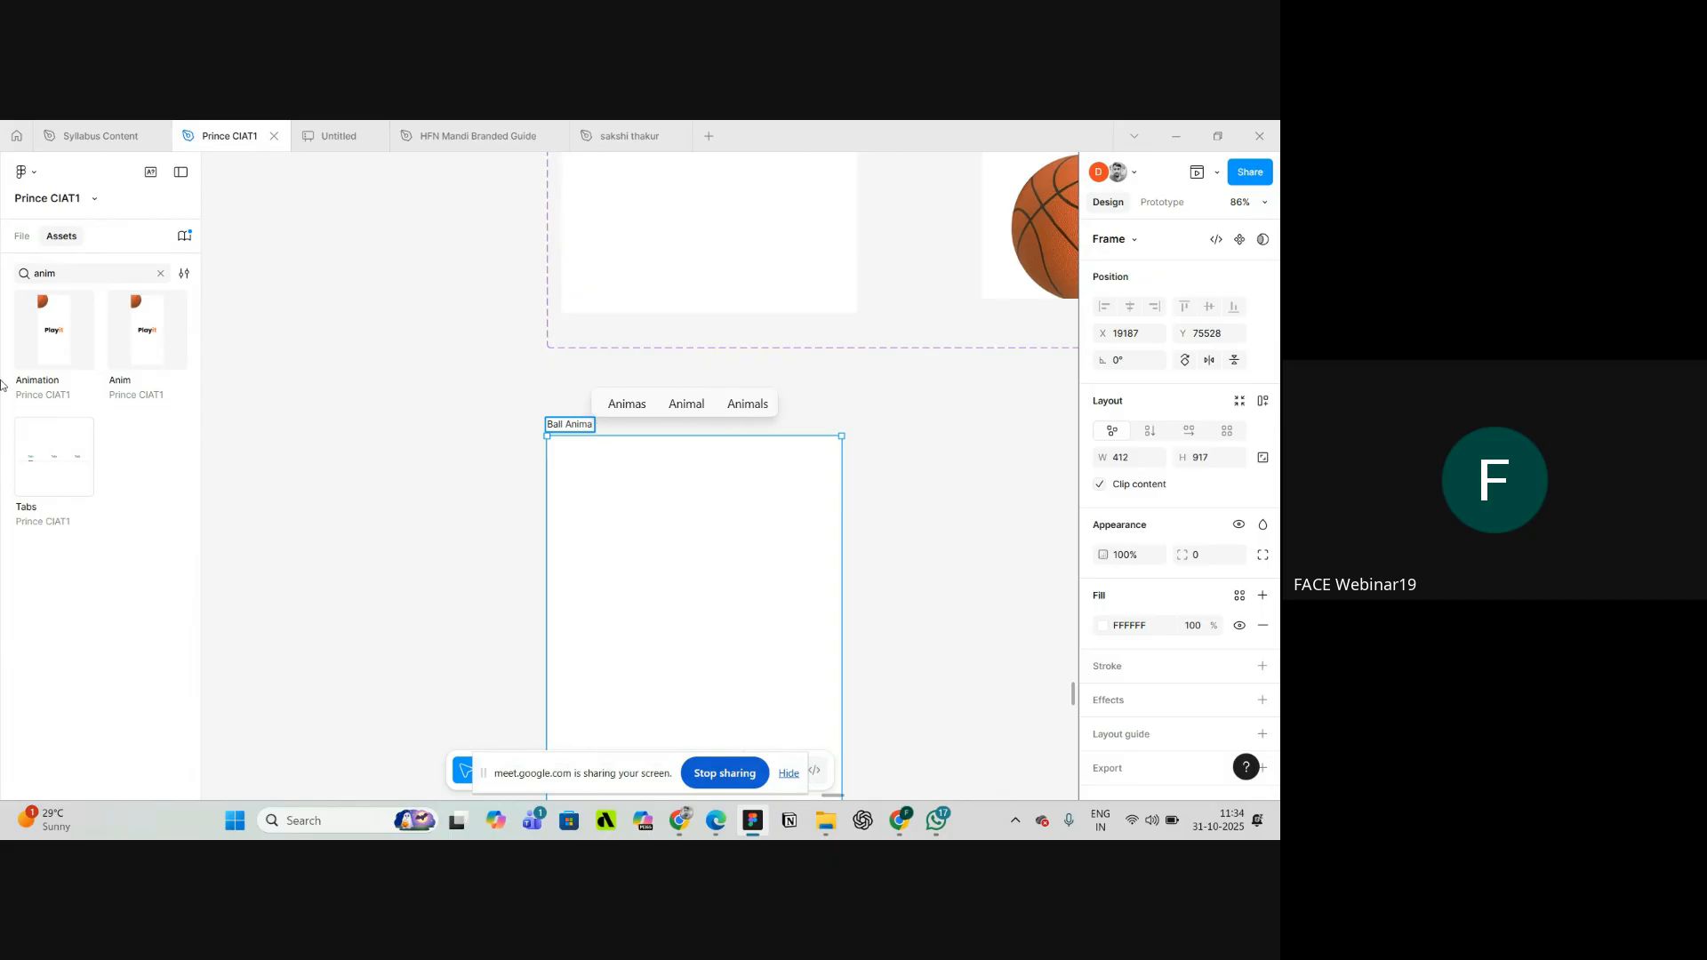
left_click(21, 238)
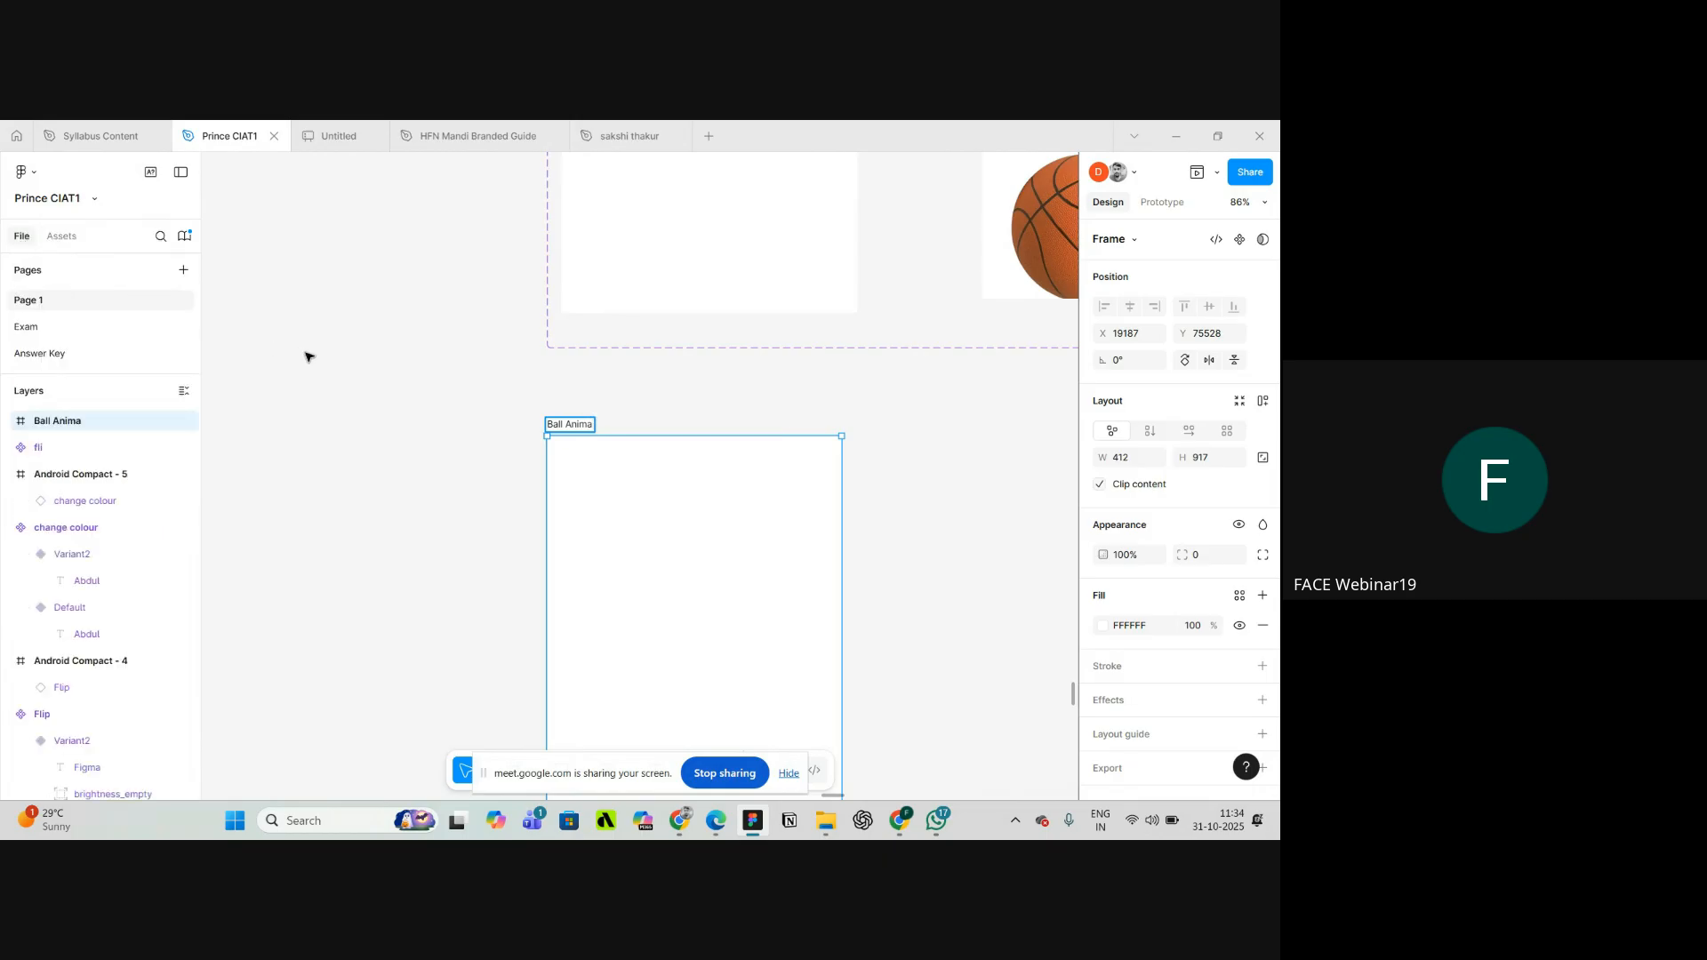
left_click(594, 425)
type("tion")
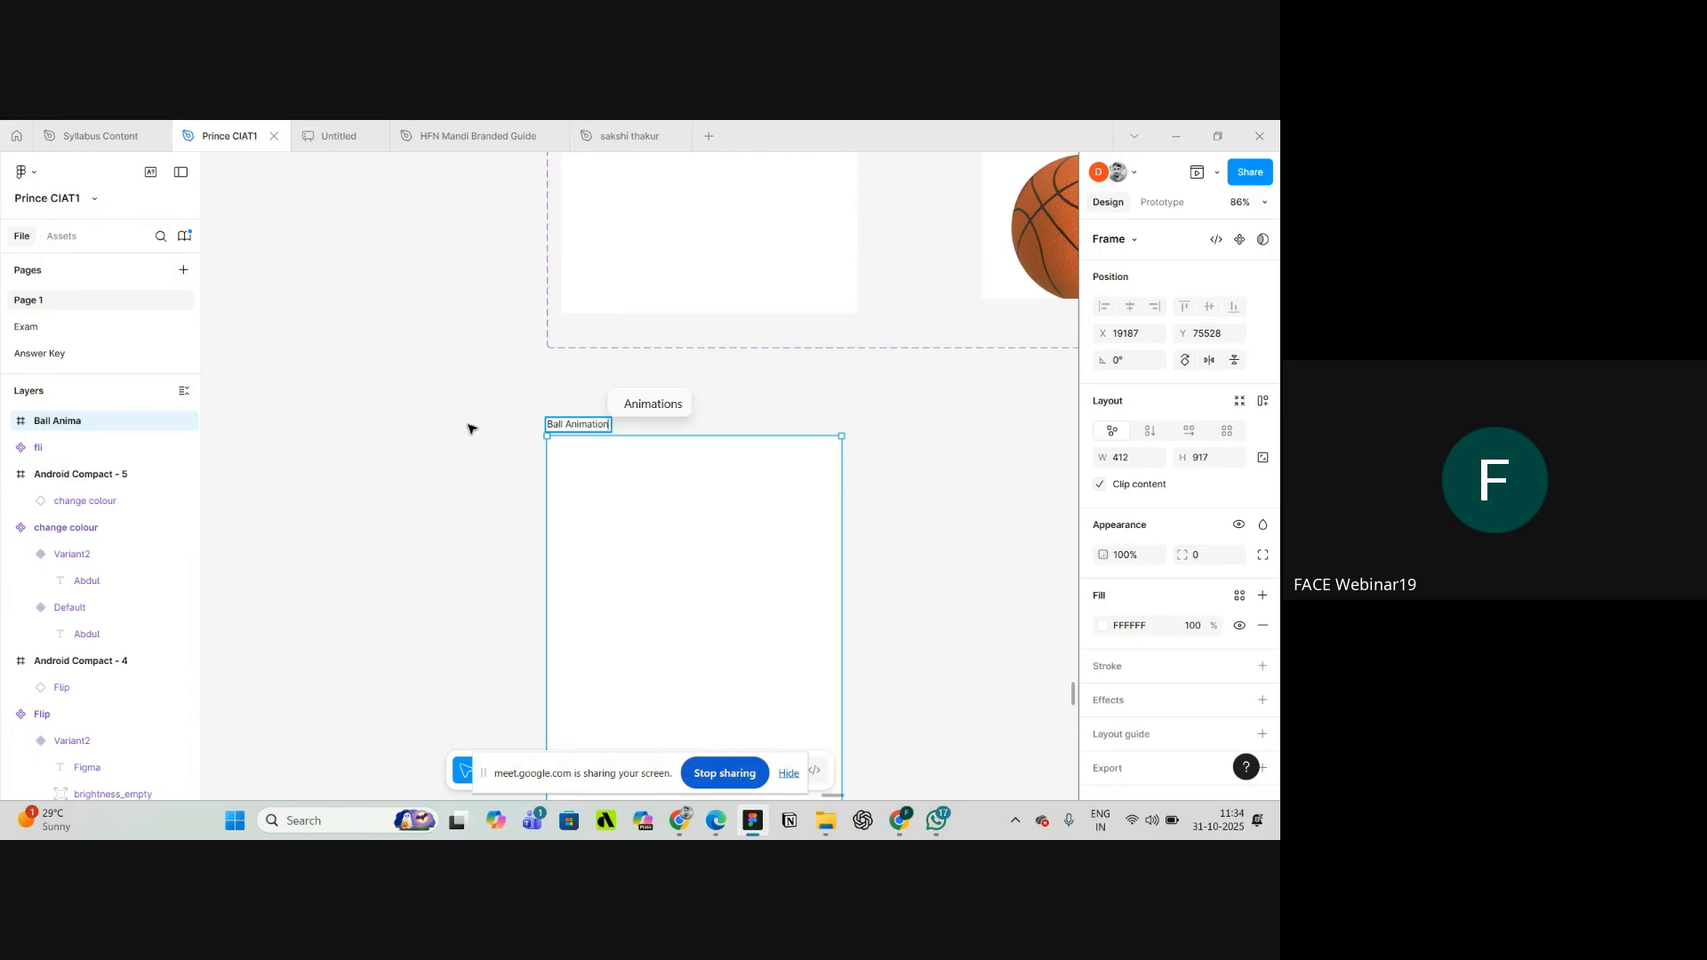
left_click(471, 429)
- Inspect the basketball ellipse in the first Anim variant and select the empty Ball Animation frame
scroll(461, 431, "down", 4, "ctrl")
scroll(594, 343, "up", 2)
scroll(602, 328, "up", 2, "ctrl")
scroll(569, 320, "up", 4)
left_click(520, 355)
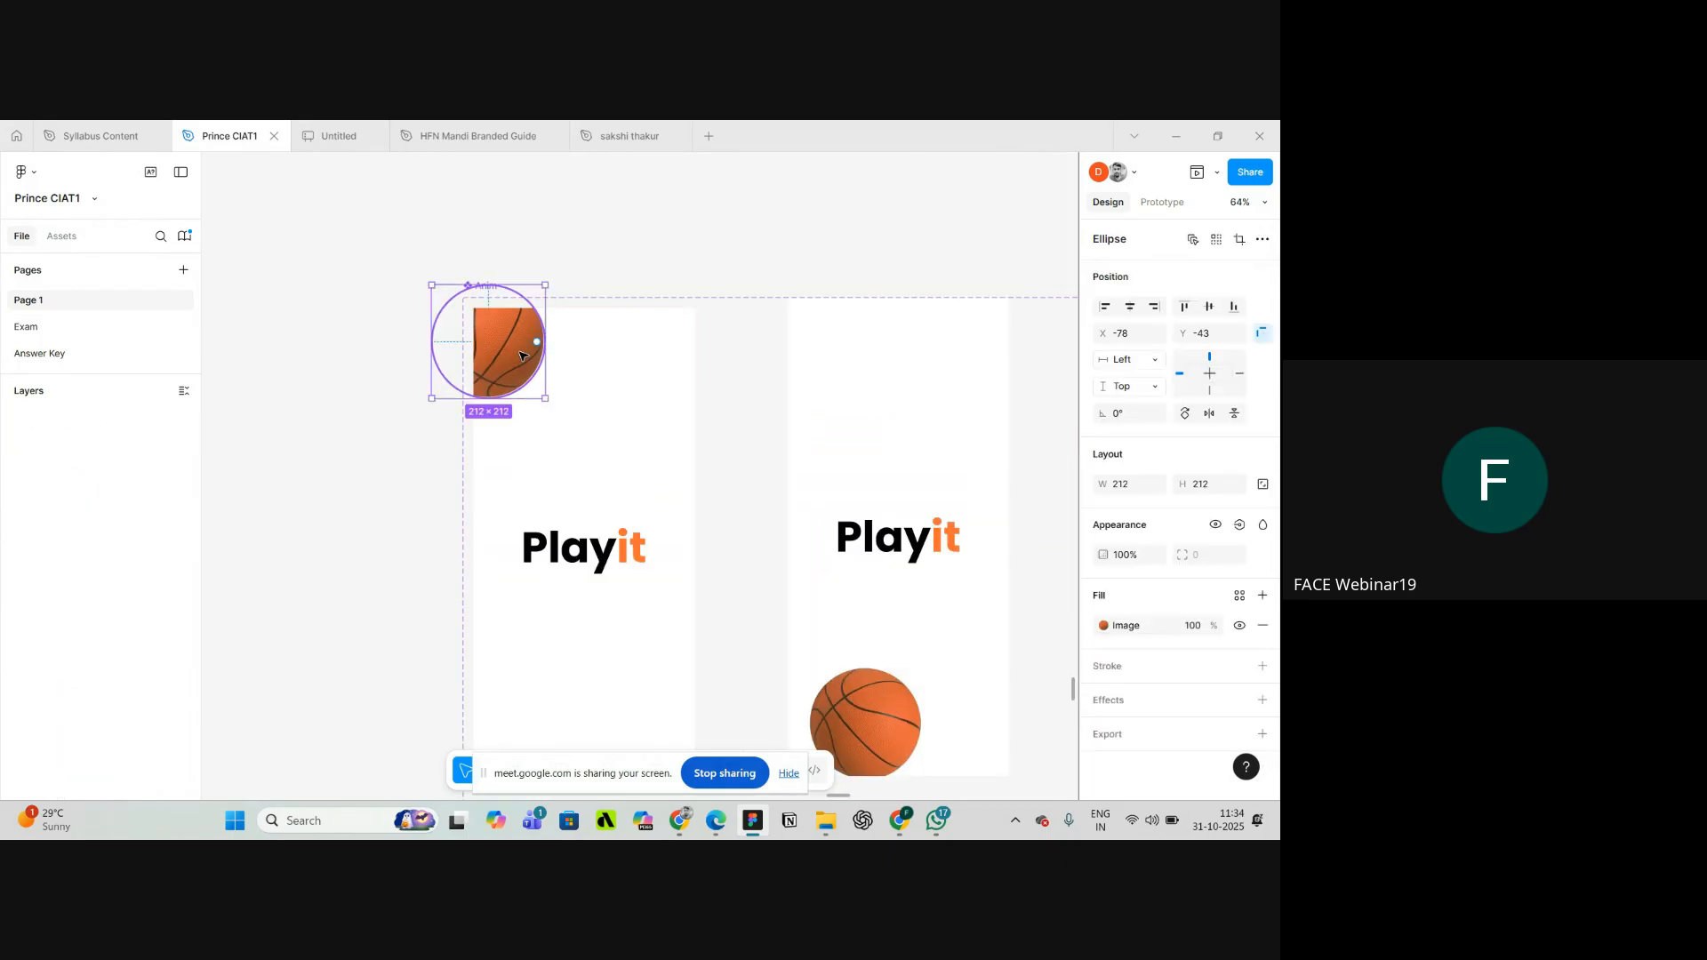
left_click(384, 342)
scroll(385, 343, "down", 3, "ctrl")
scroll(384, 343, "down", 4)
left_click(468, 490)
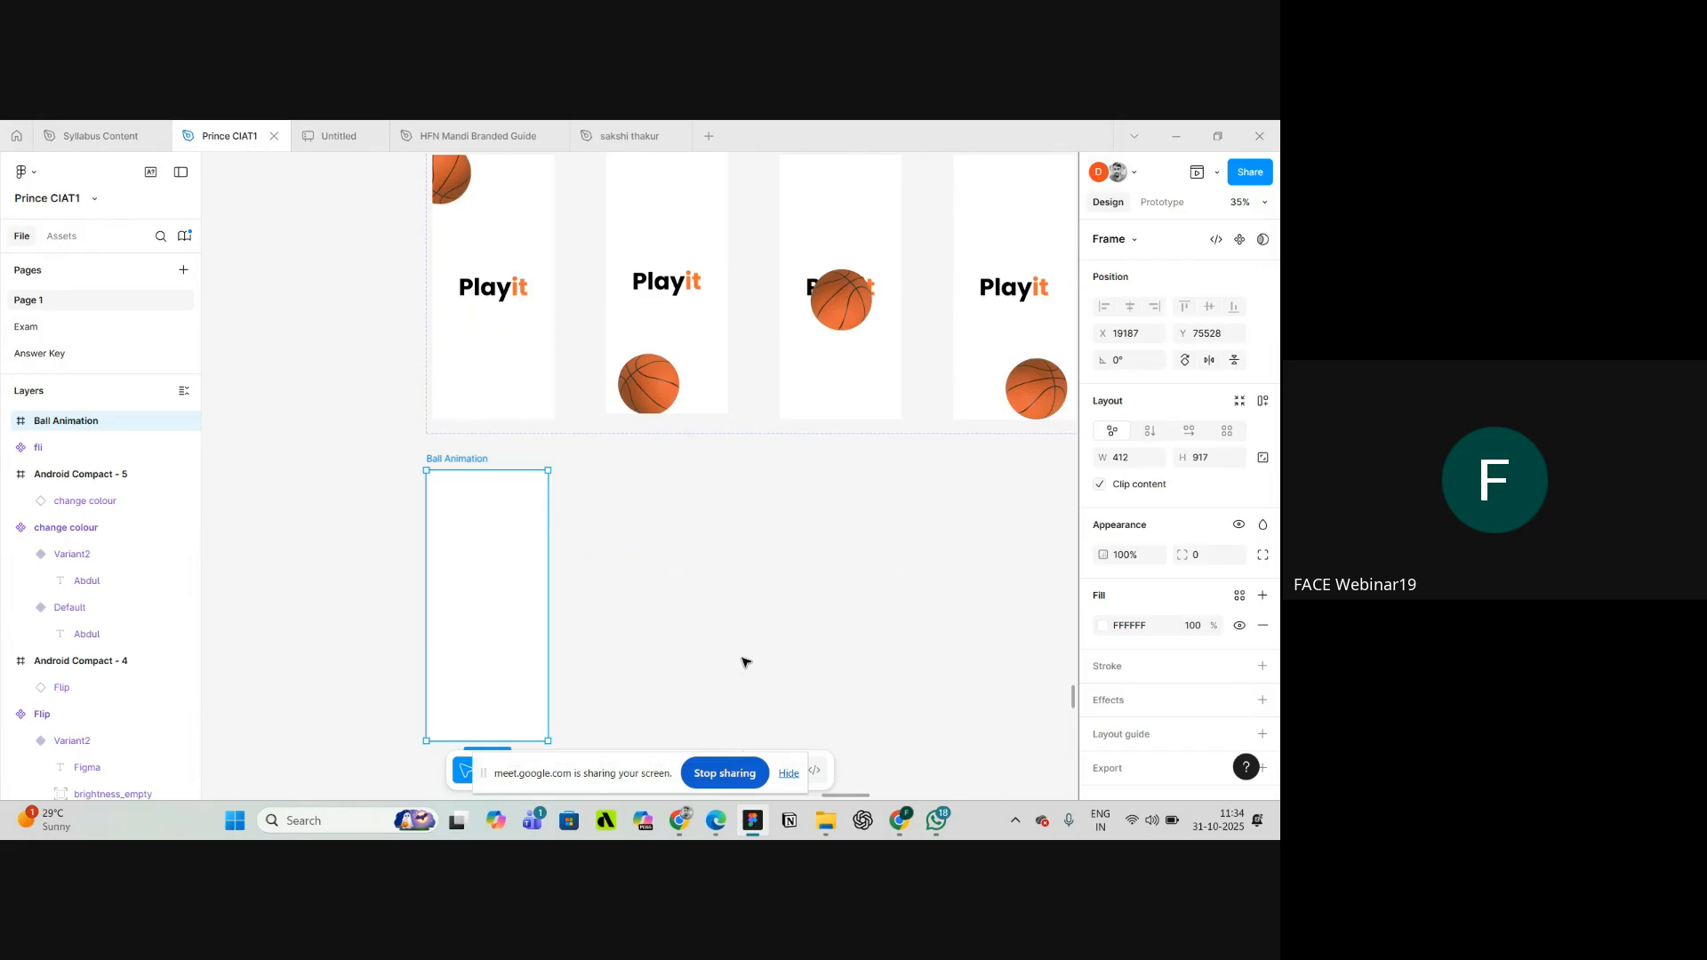
left_click(680, 820)
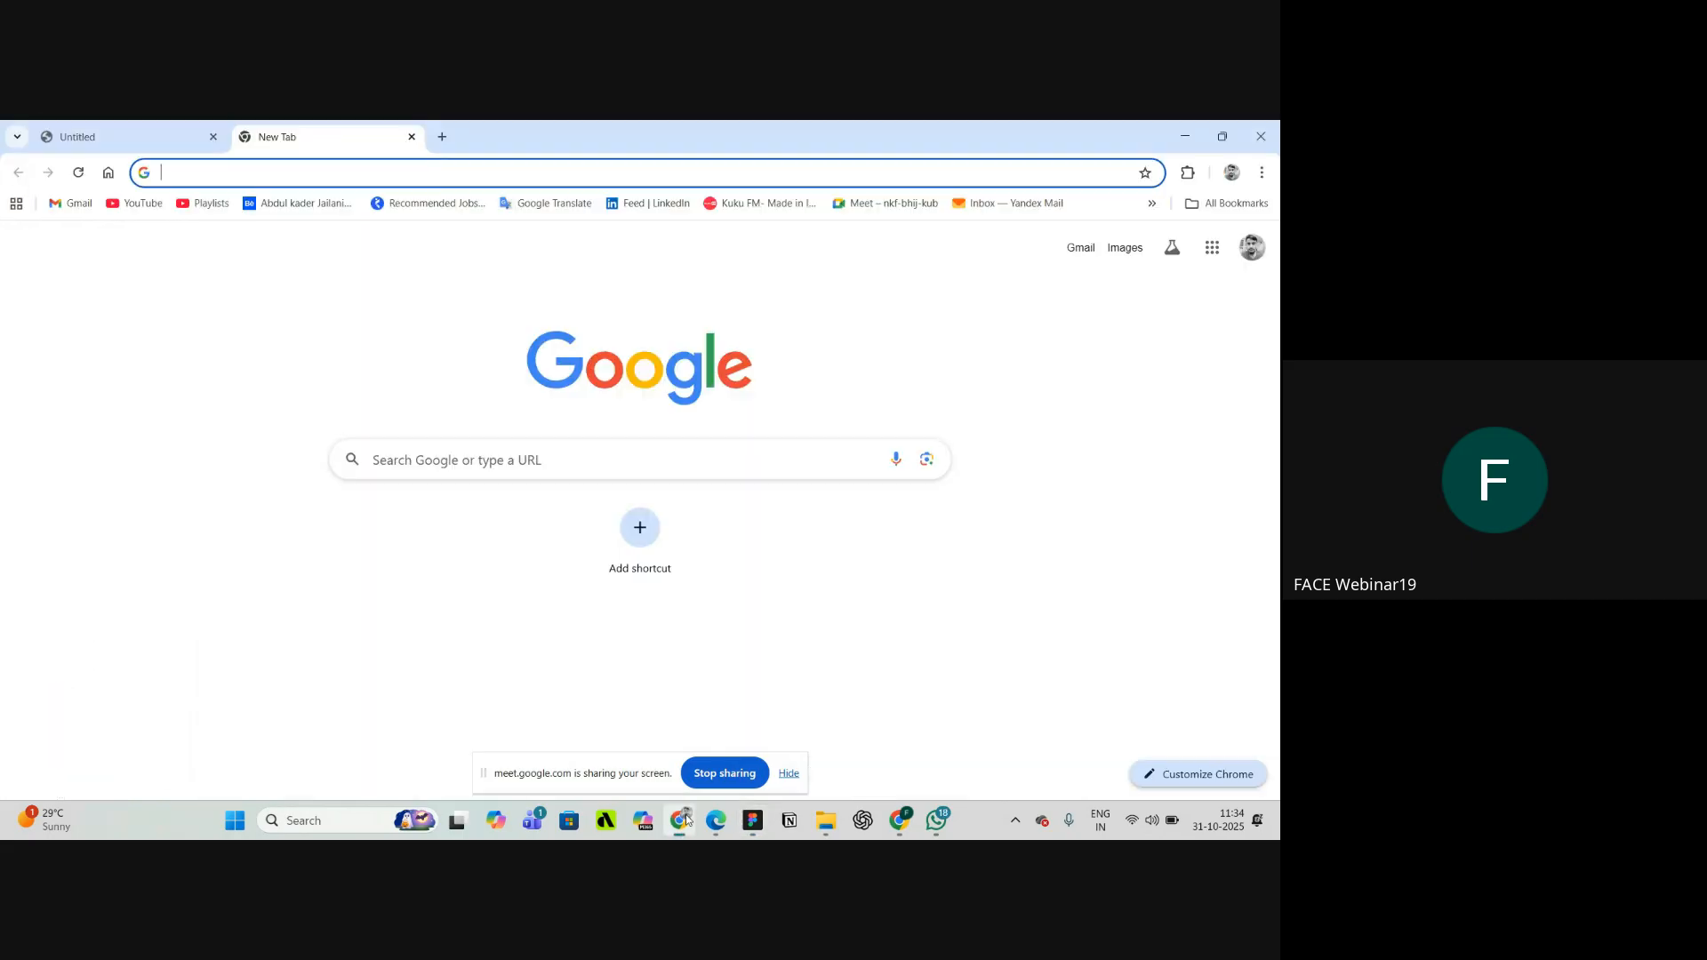
left_click(936, 819)
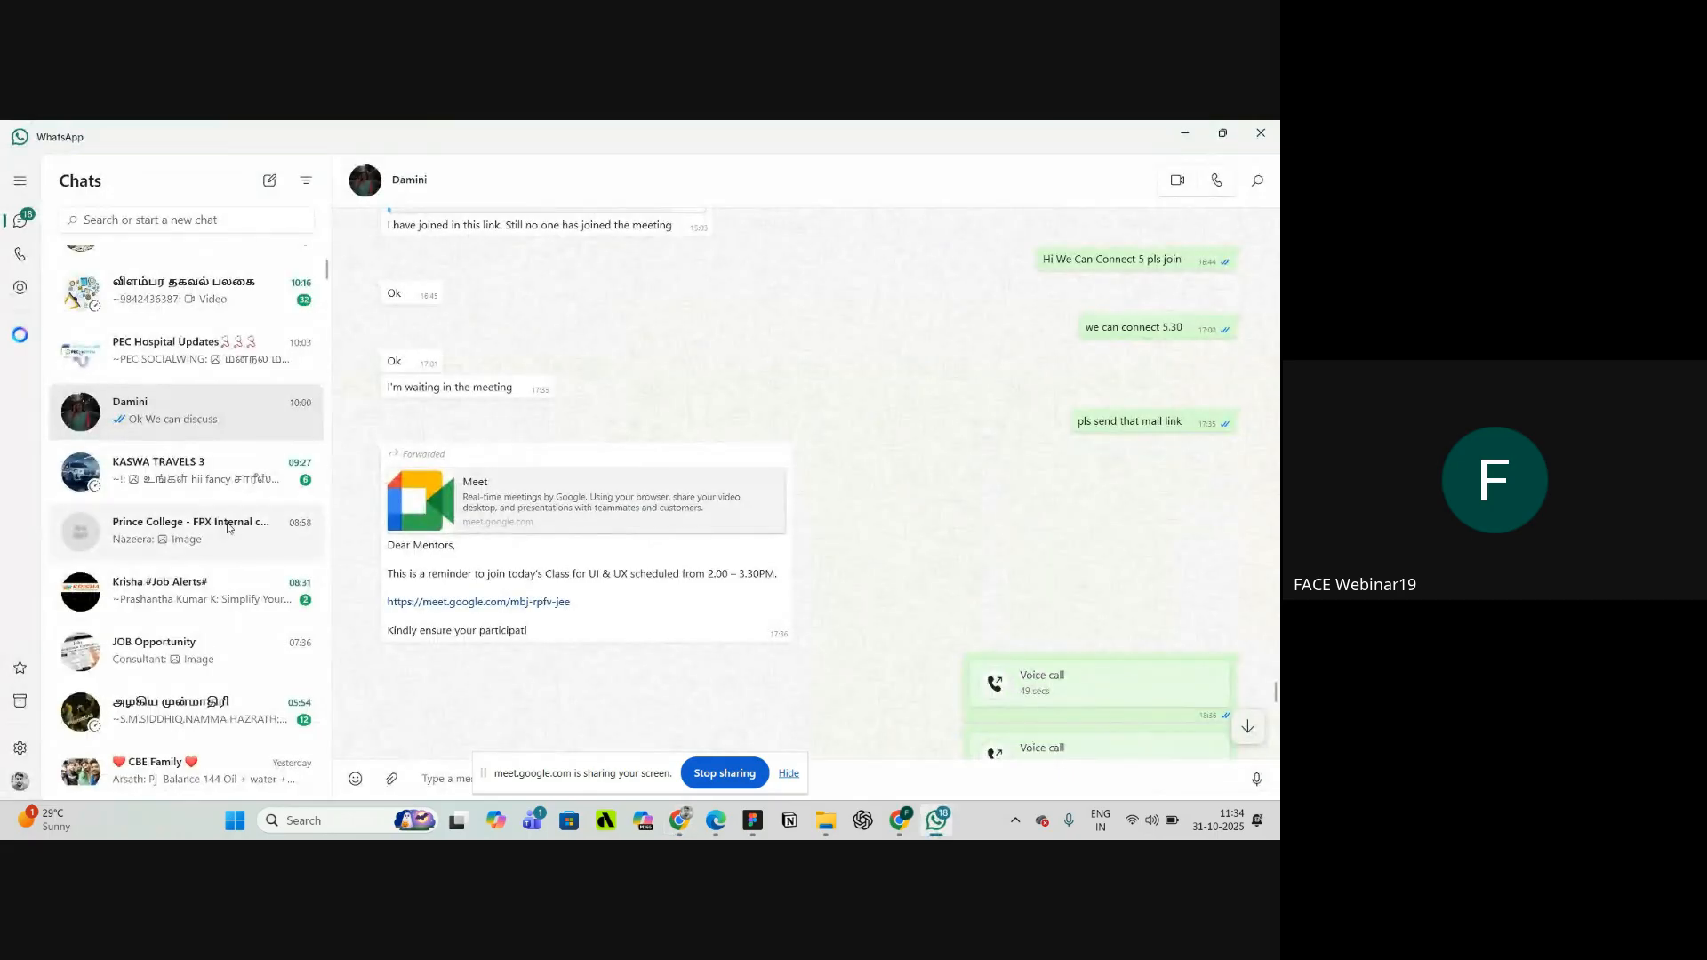
scroll(230, 526, "up", 1)
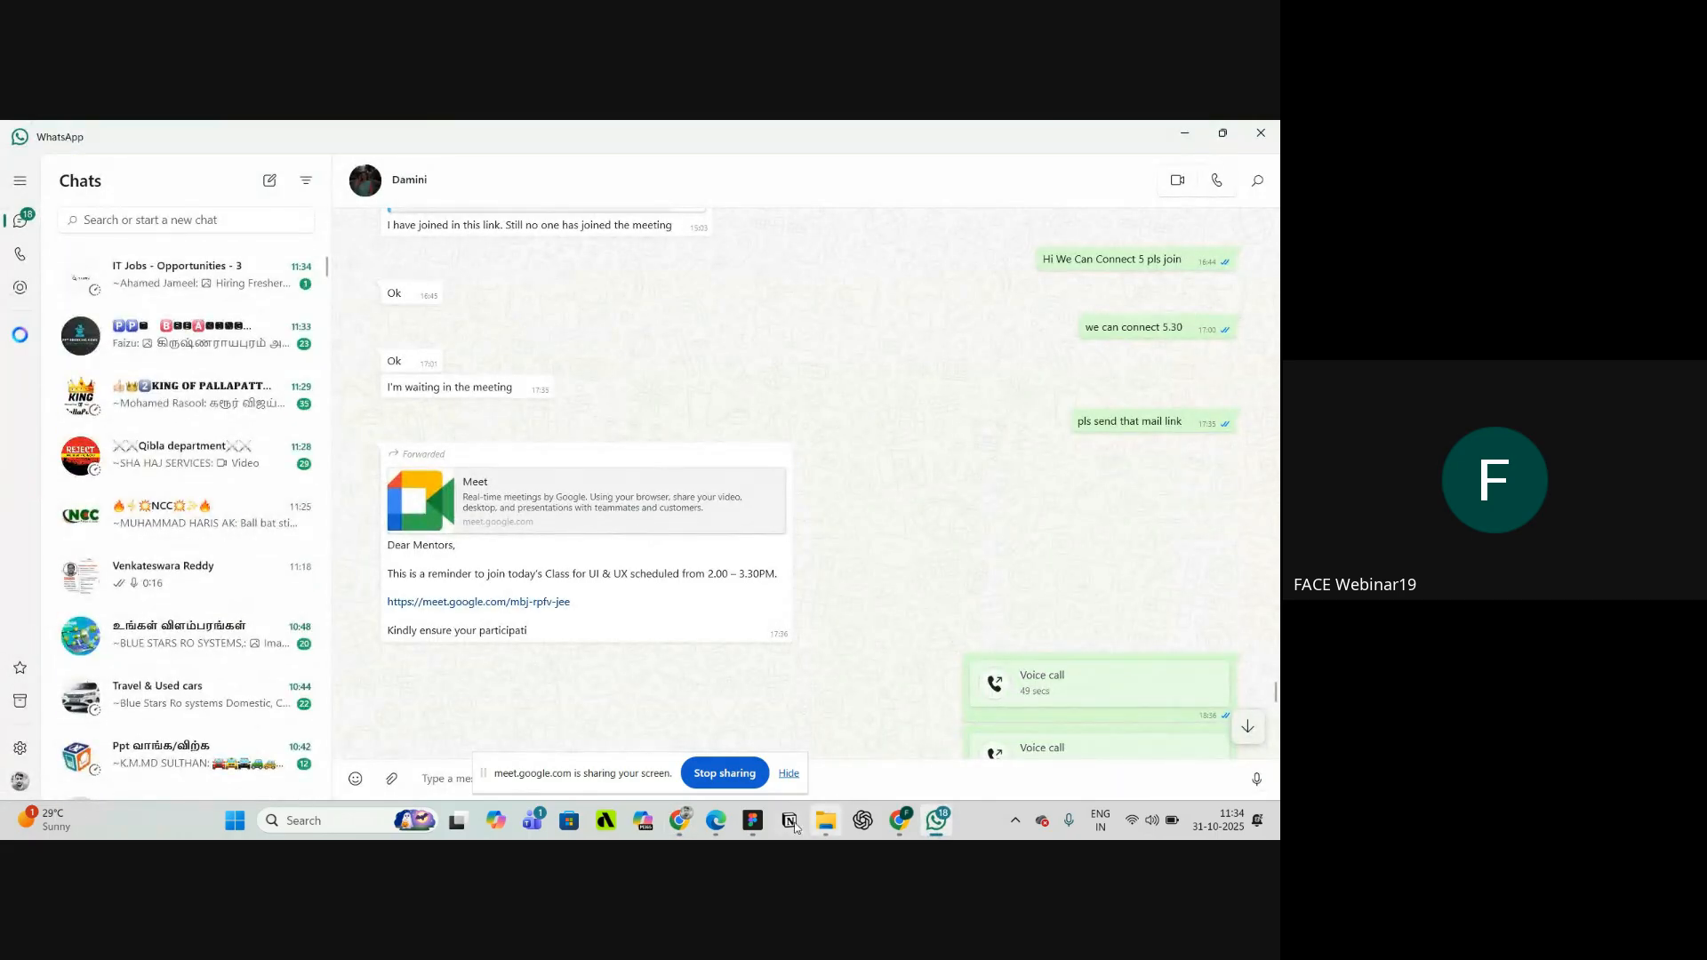
- Switch to Chrome and search Google for freepik
left_click(680, 819)
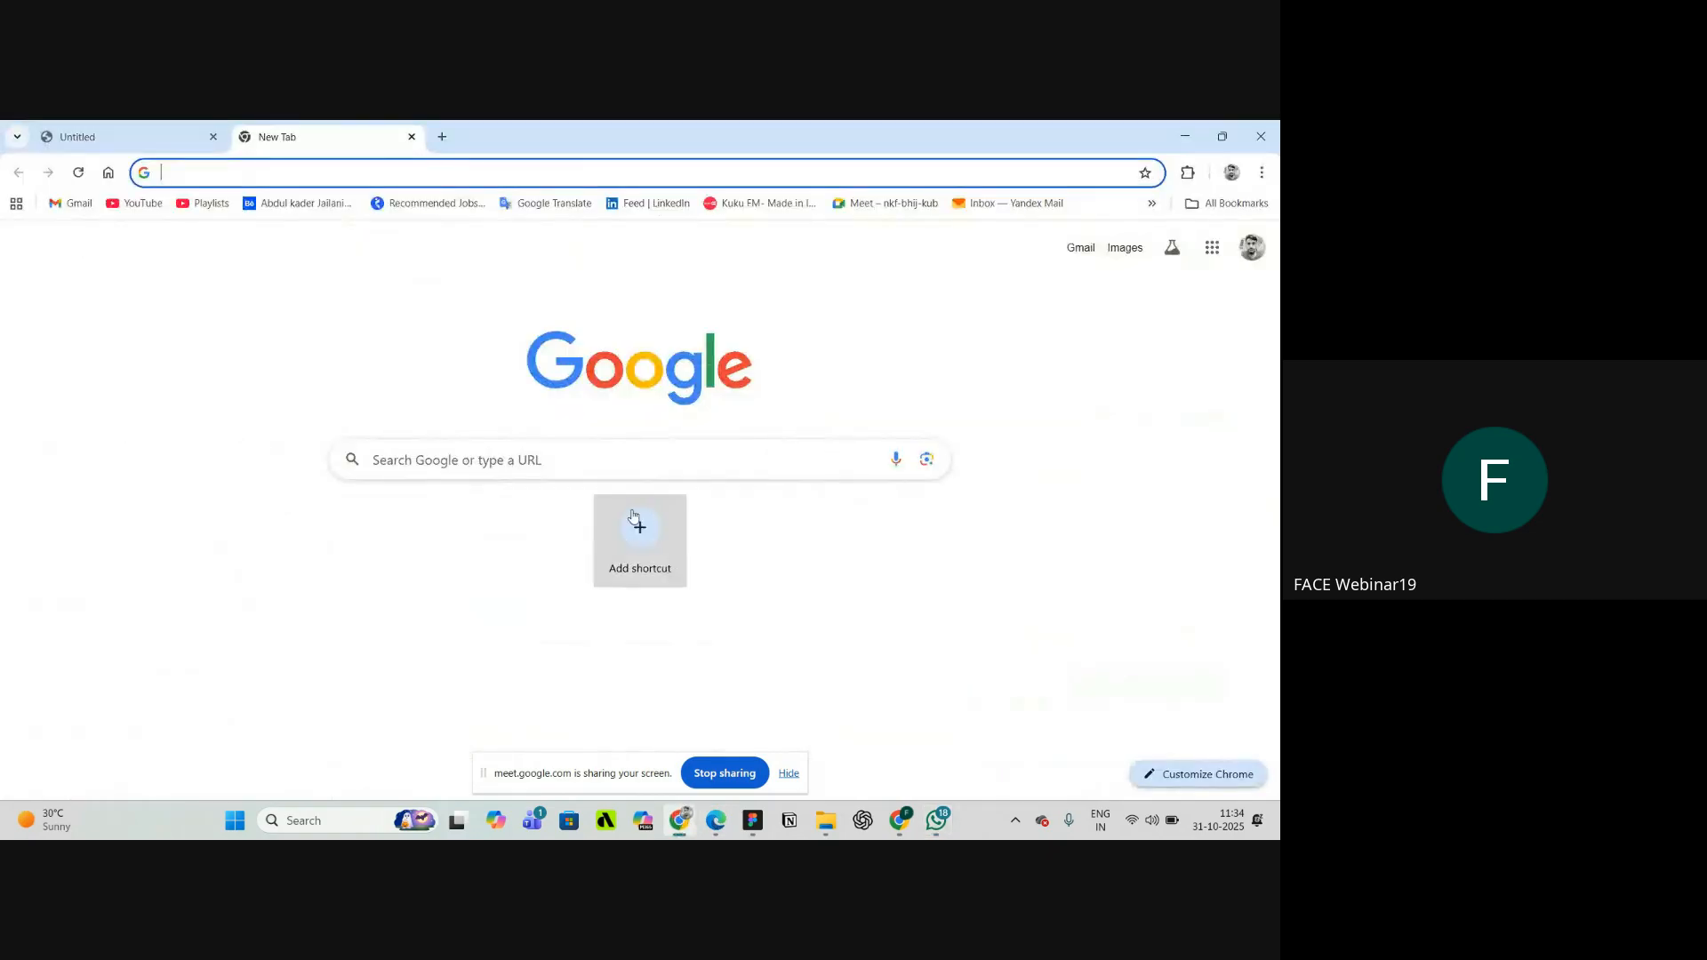
left_click(470, 460)
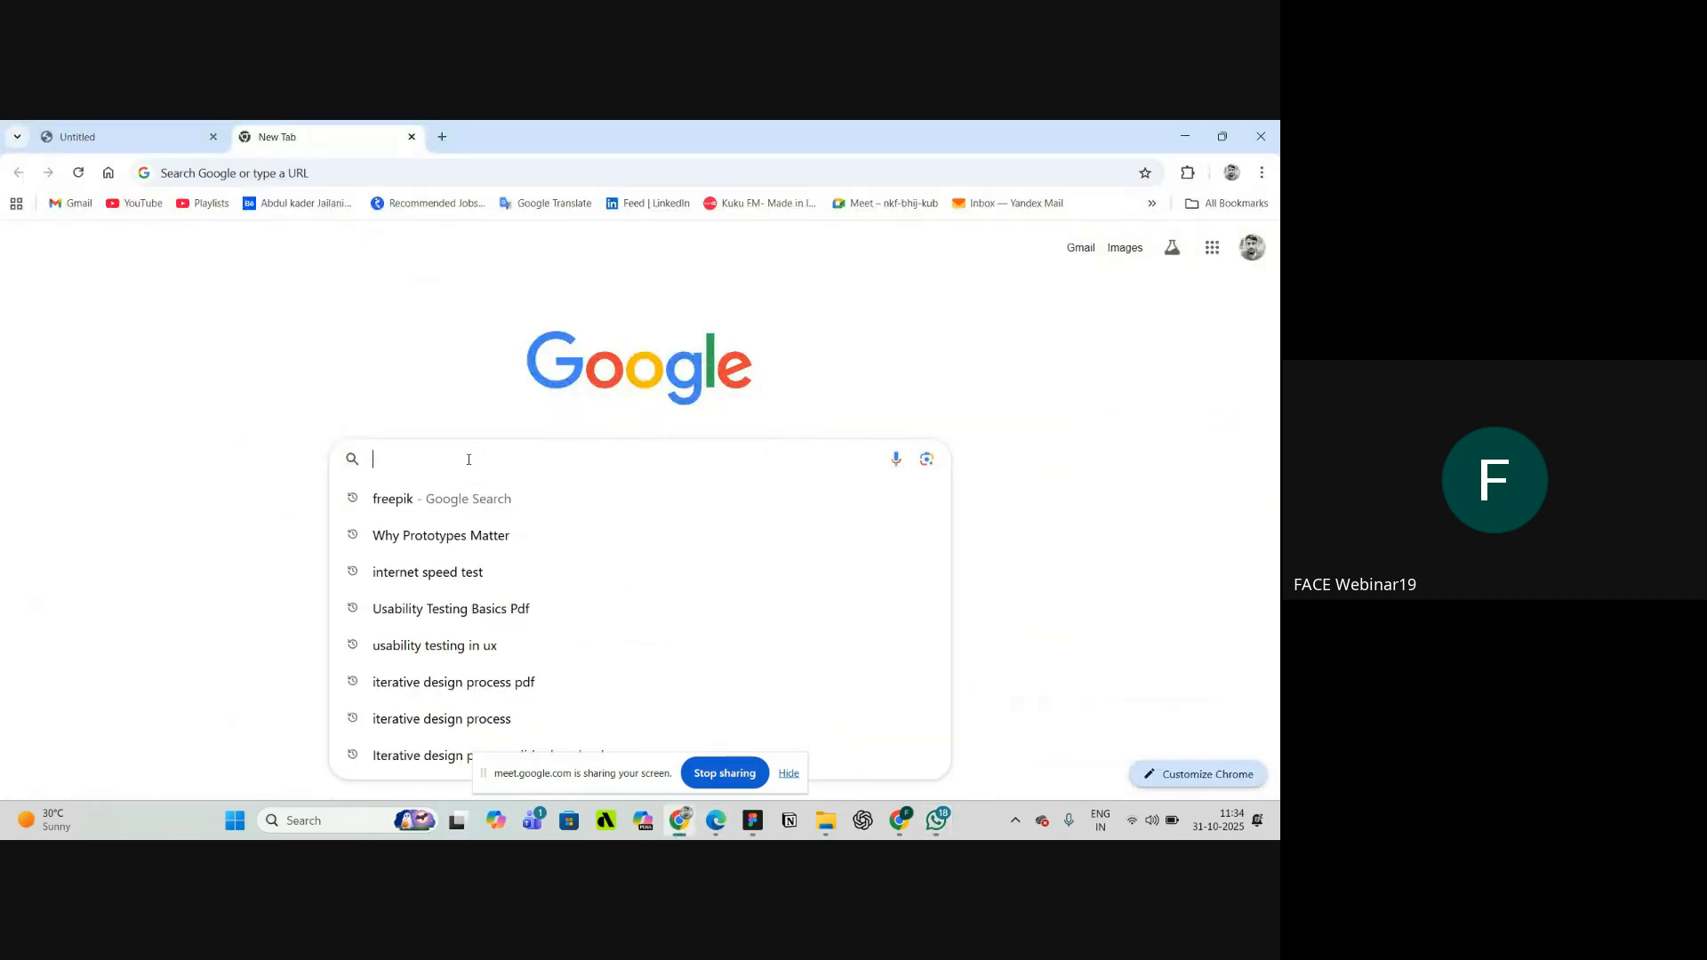
left_click(457, 496)
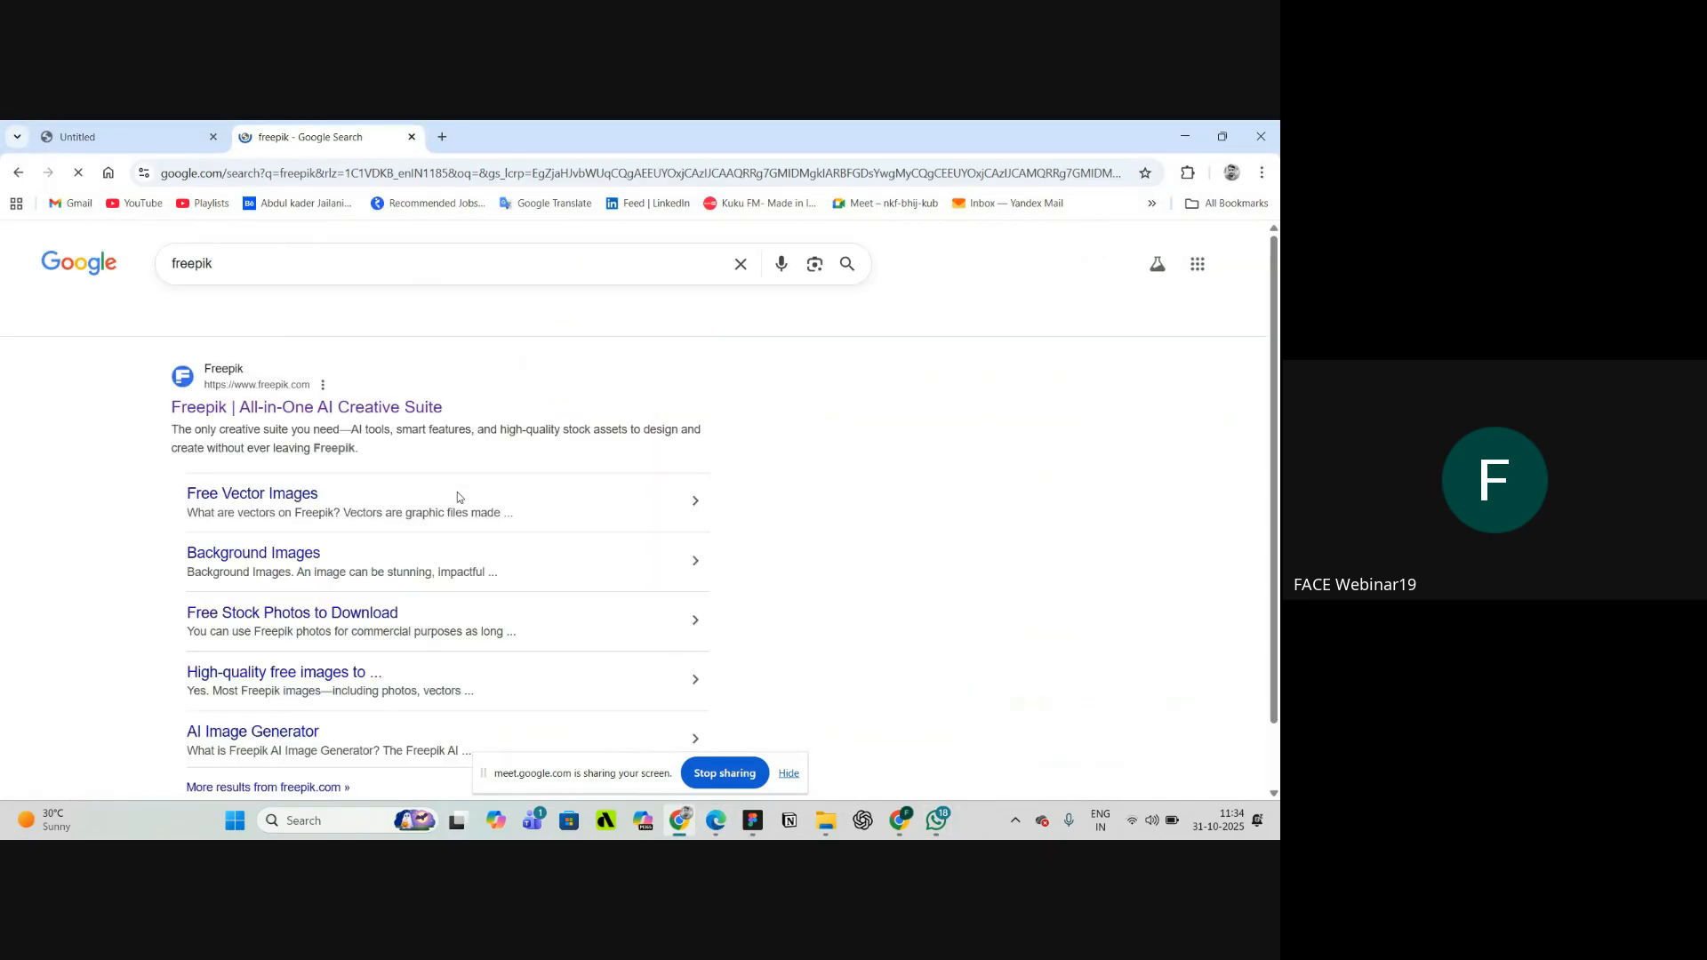
- Search Google for unsplash in a new browser tab
left_click(444, 137)
left_click(425, 451)
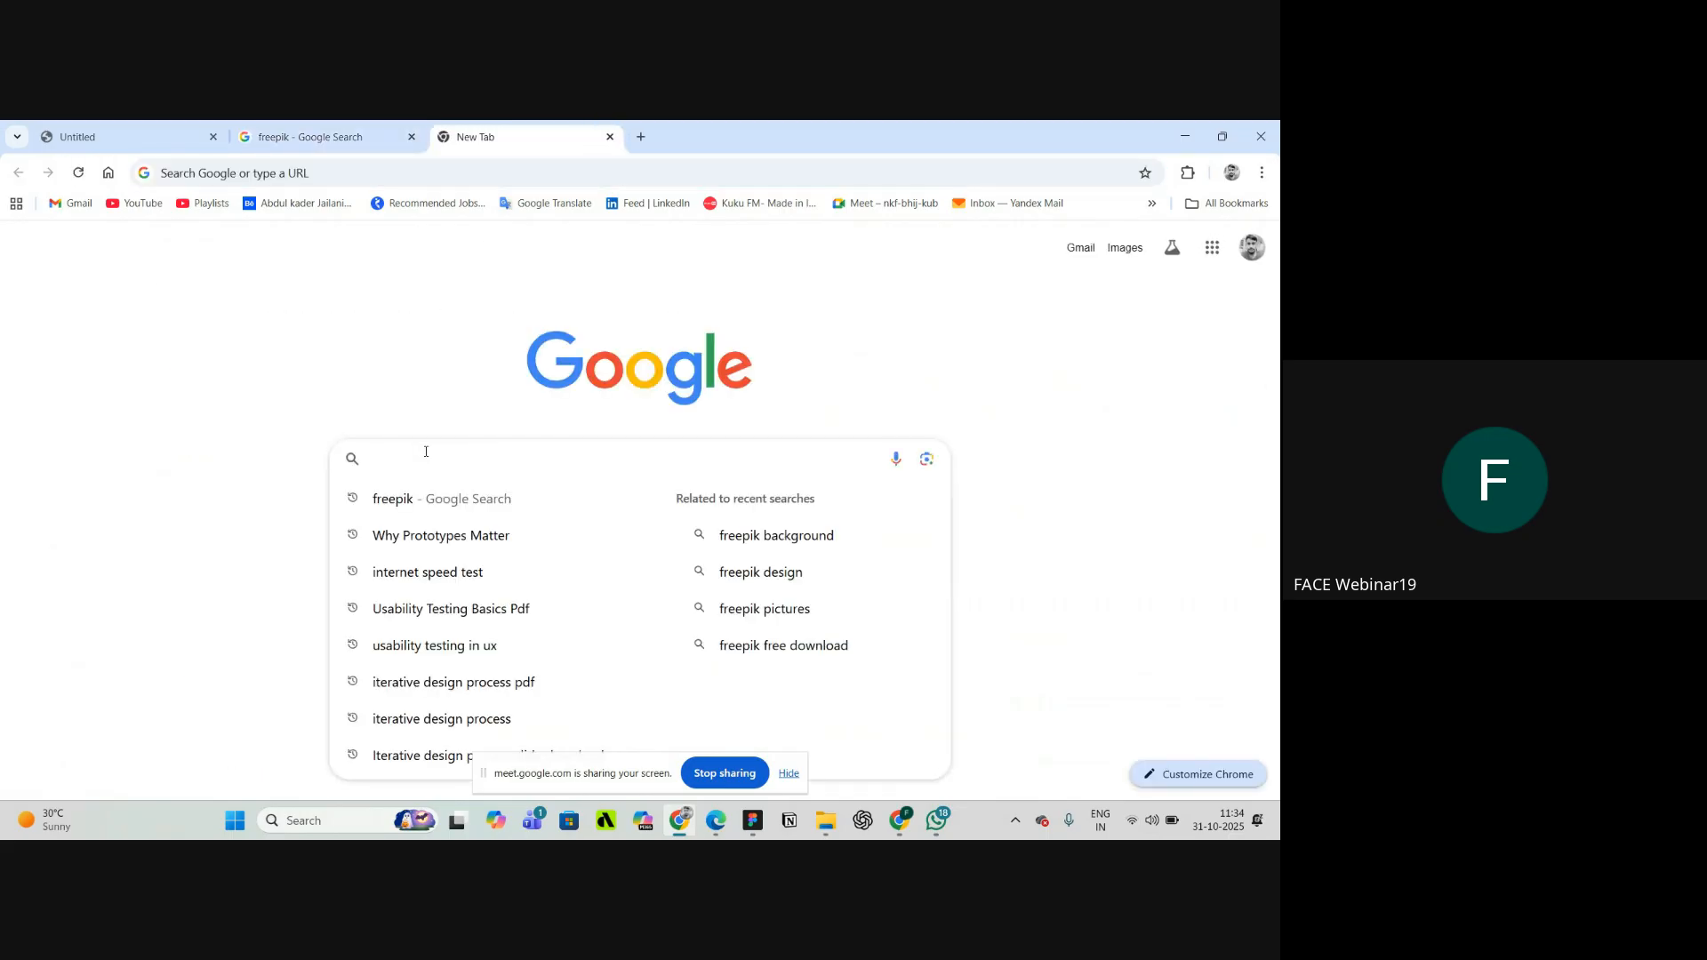
type("un")
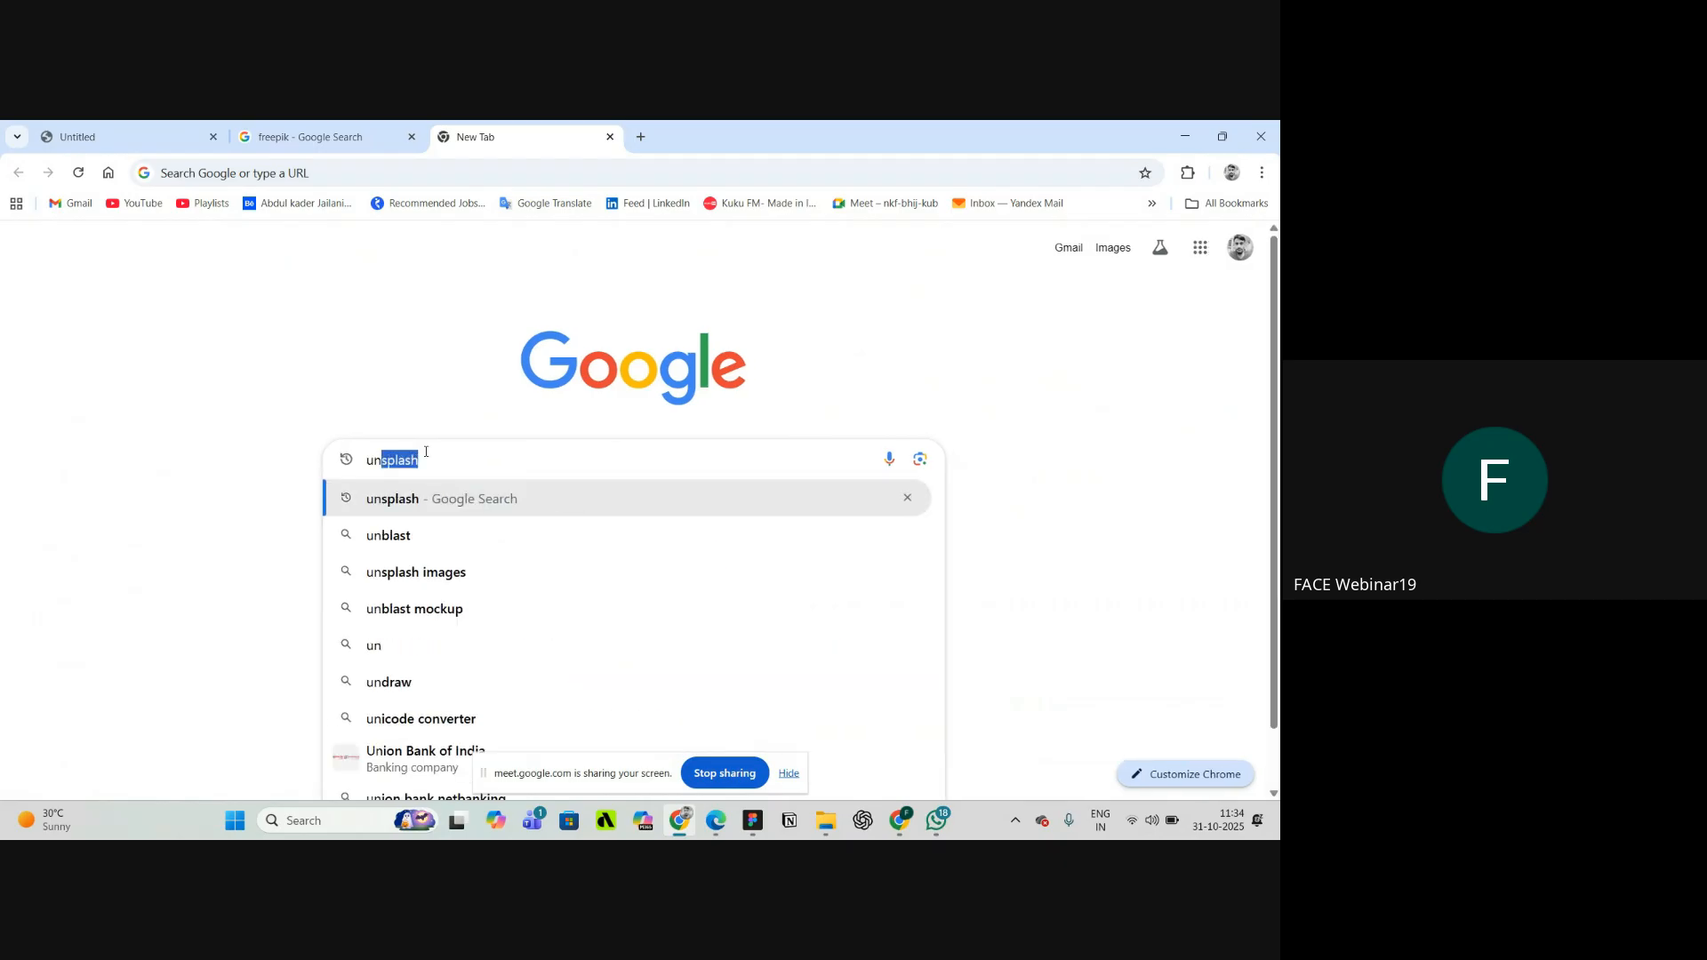
left_click(444, 502)
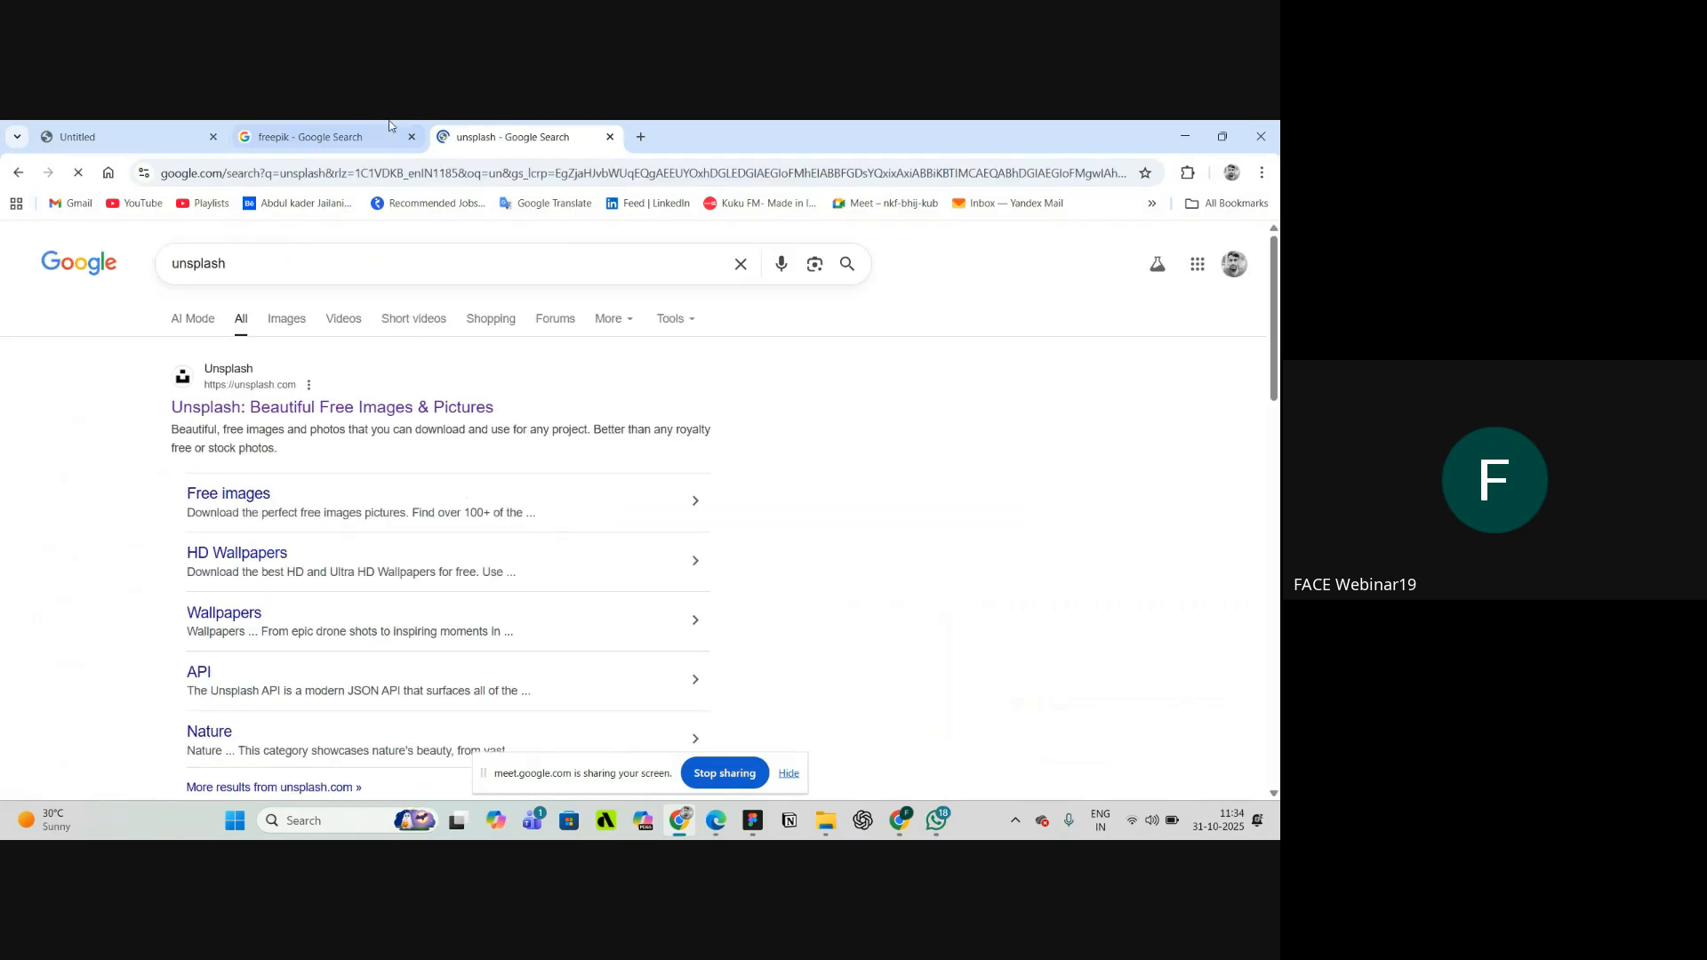
- Open the Freepik site from the Google results and search its assets for Ball
left_click(307, 137)
left_click(249, 407)
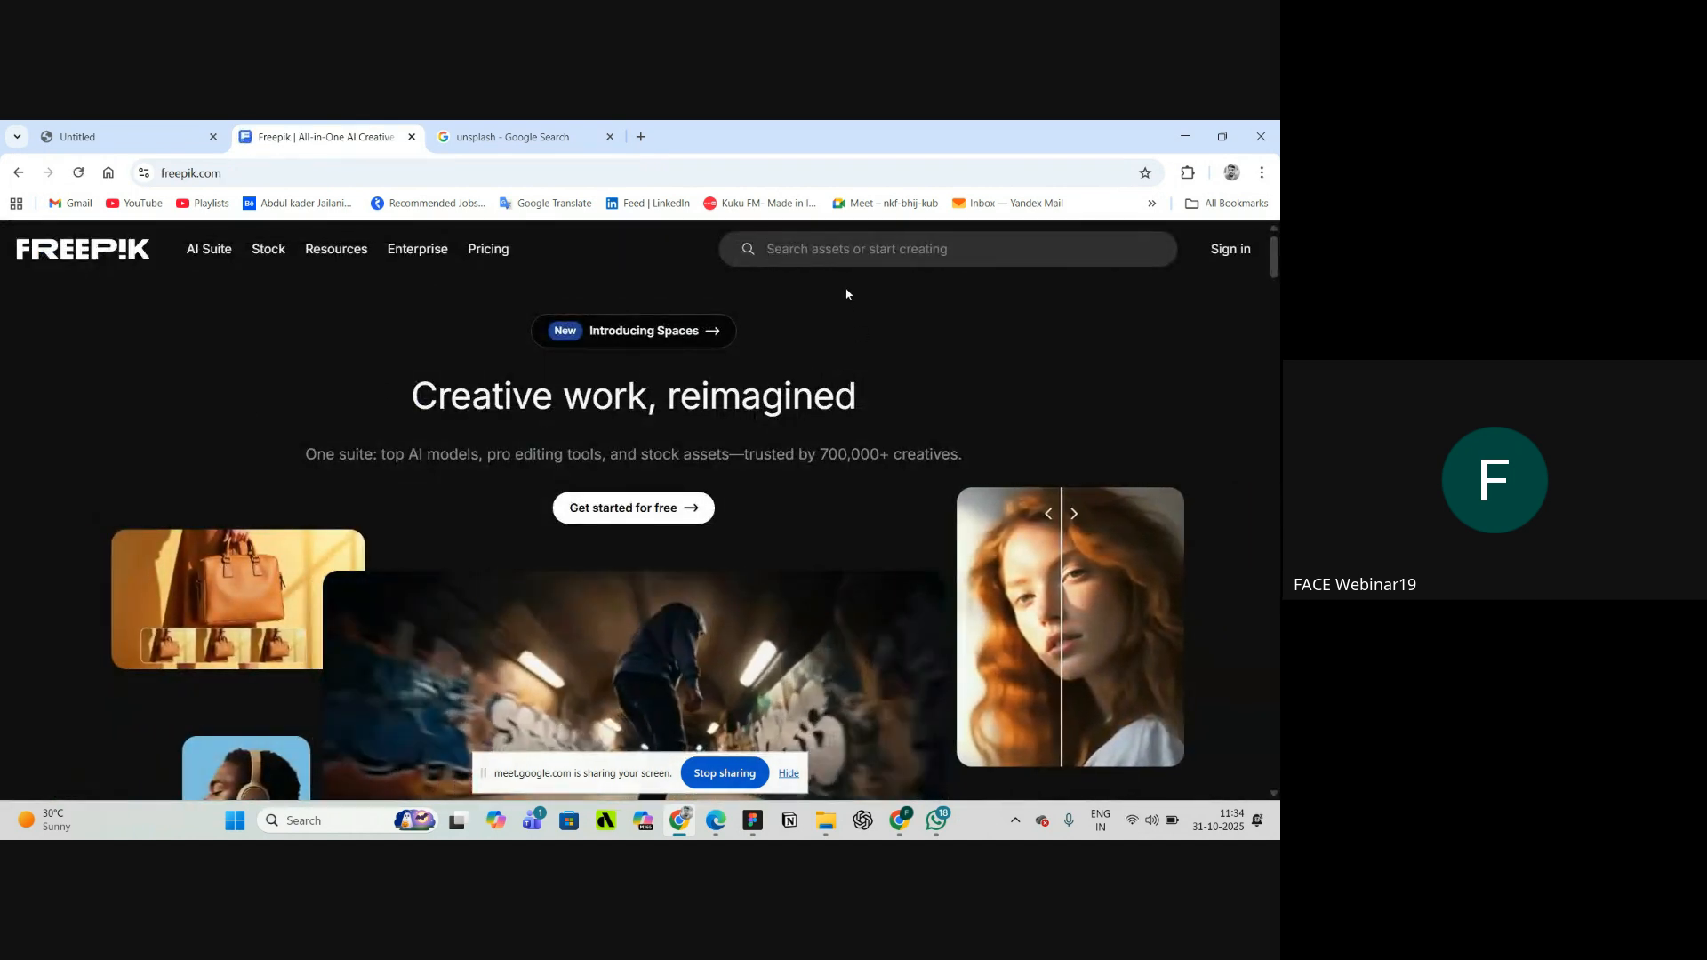
left_click(852, 260)
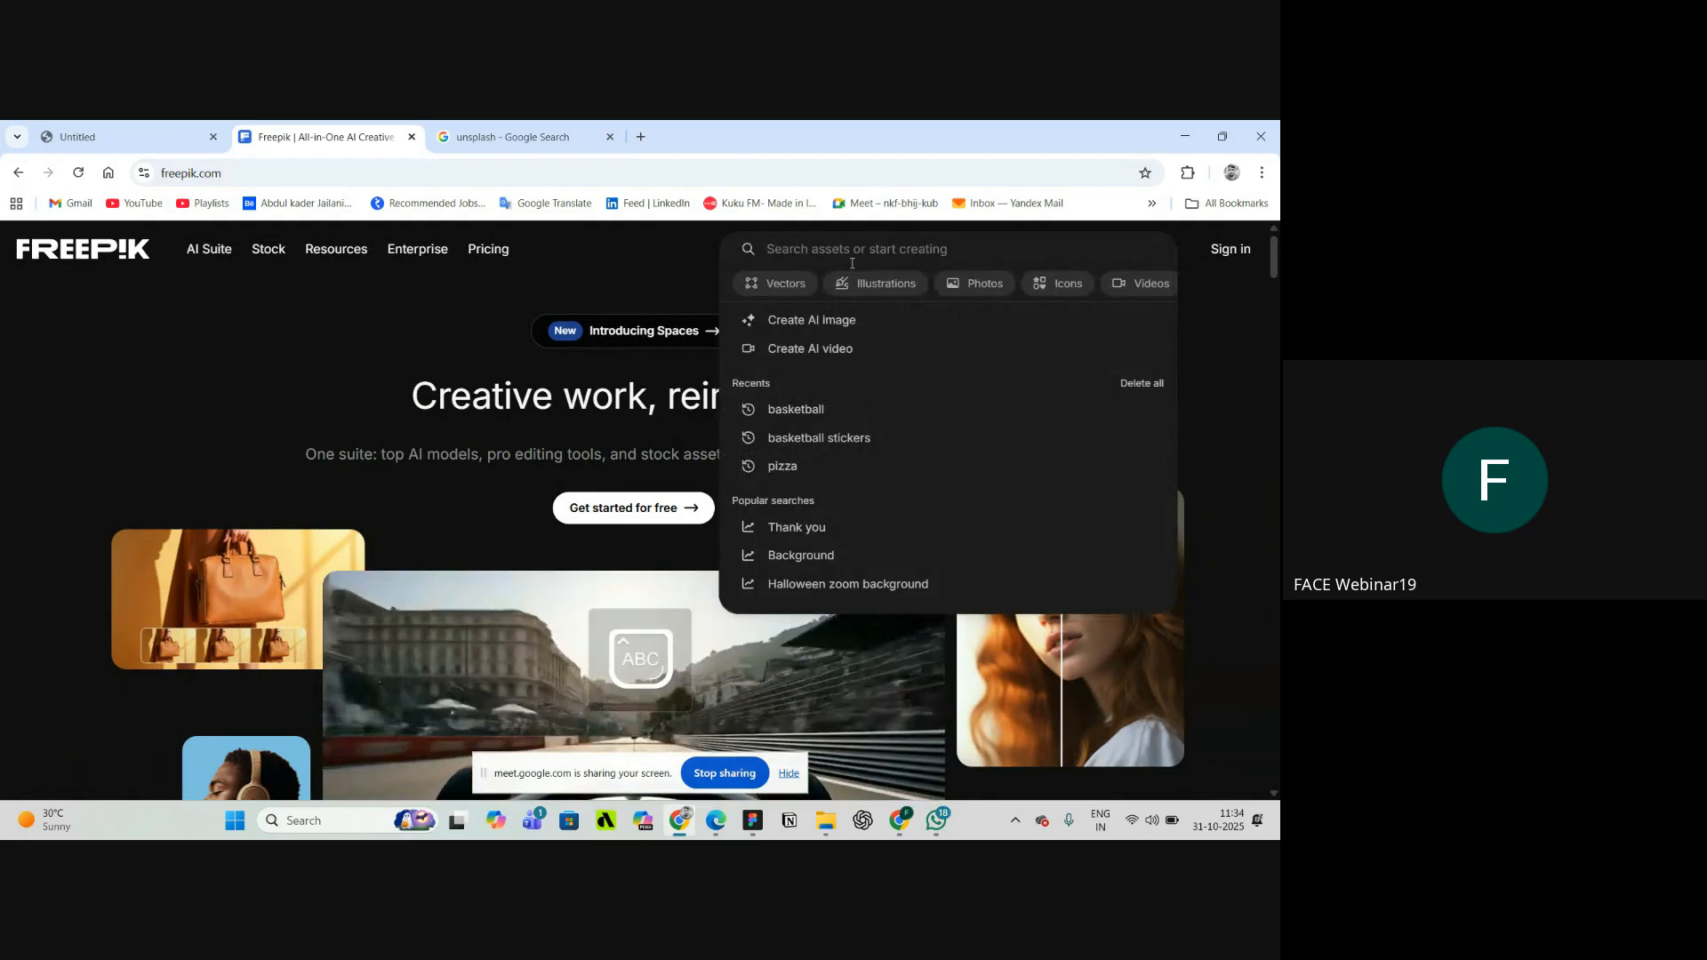
type("Ball")
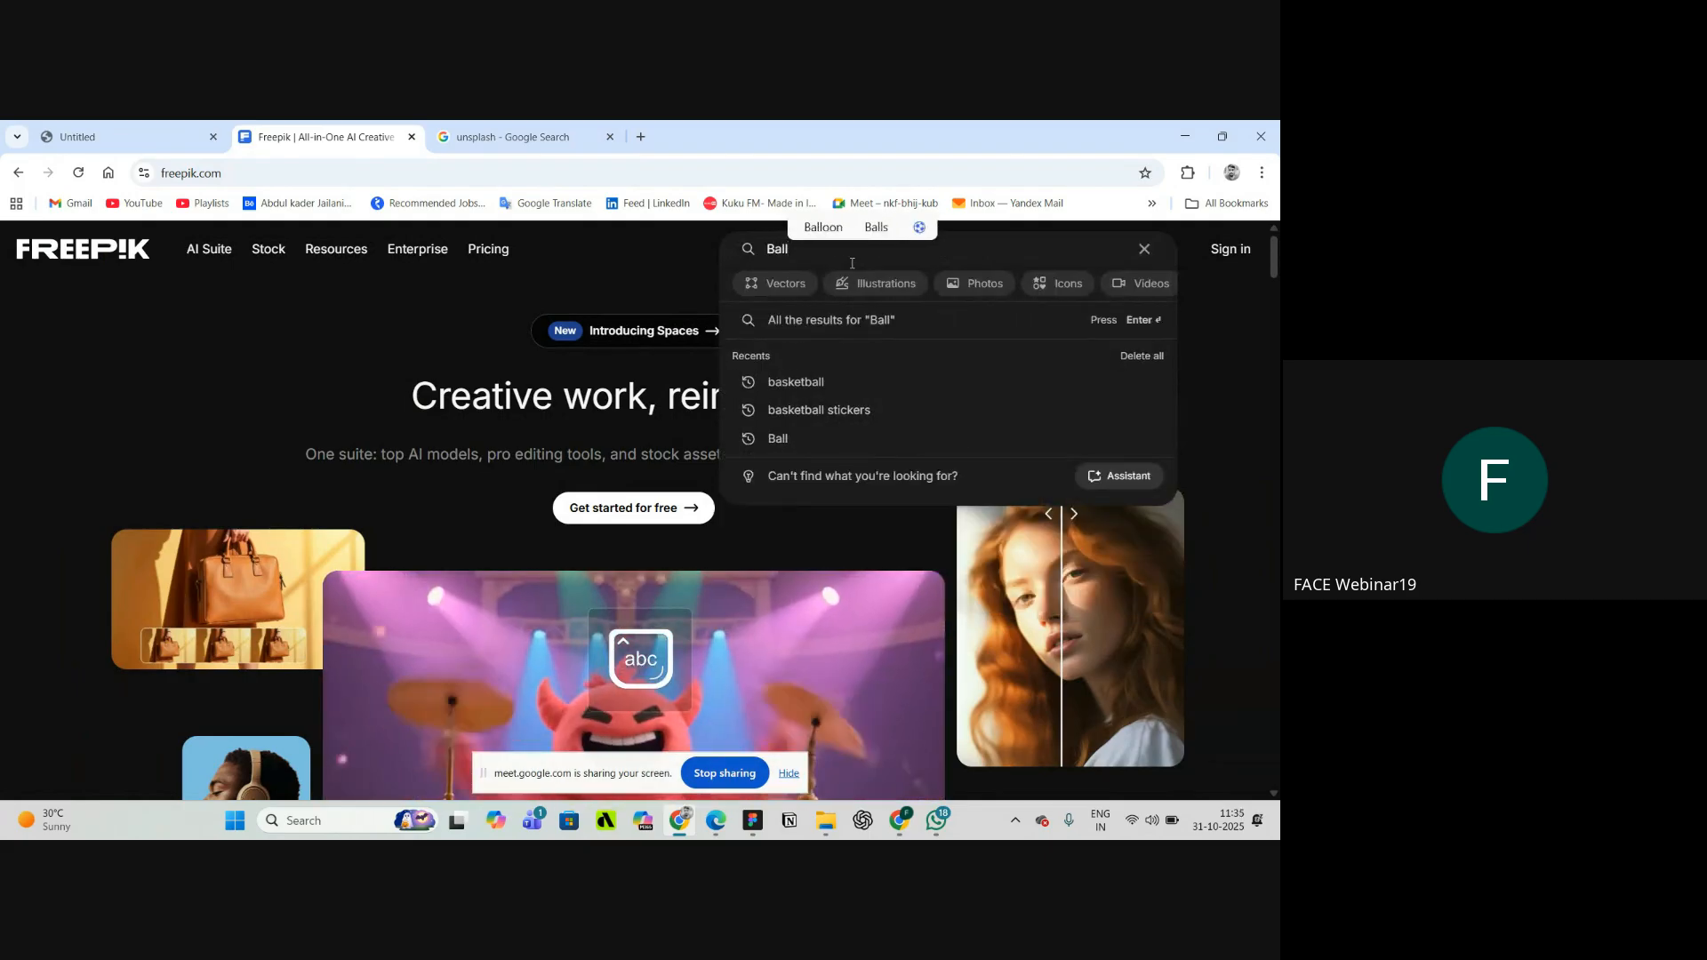
key("Escape")
key("Return")
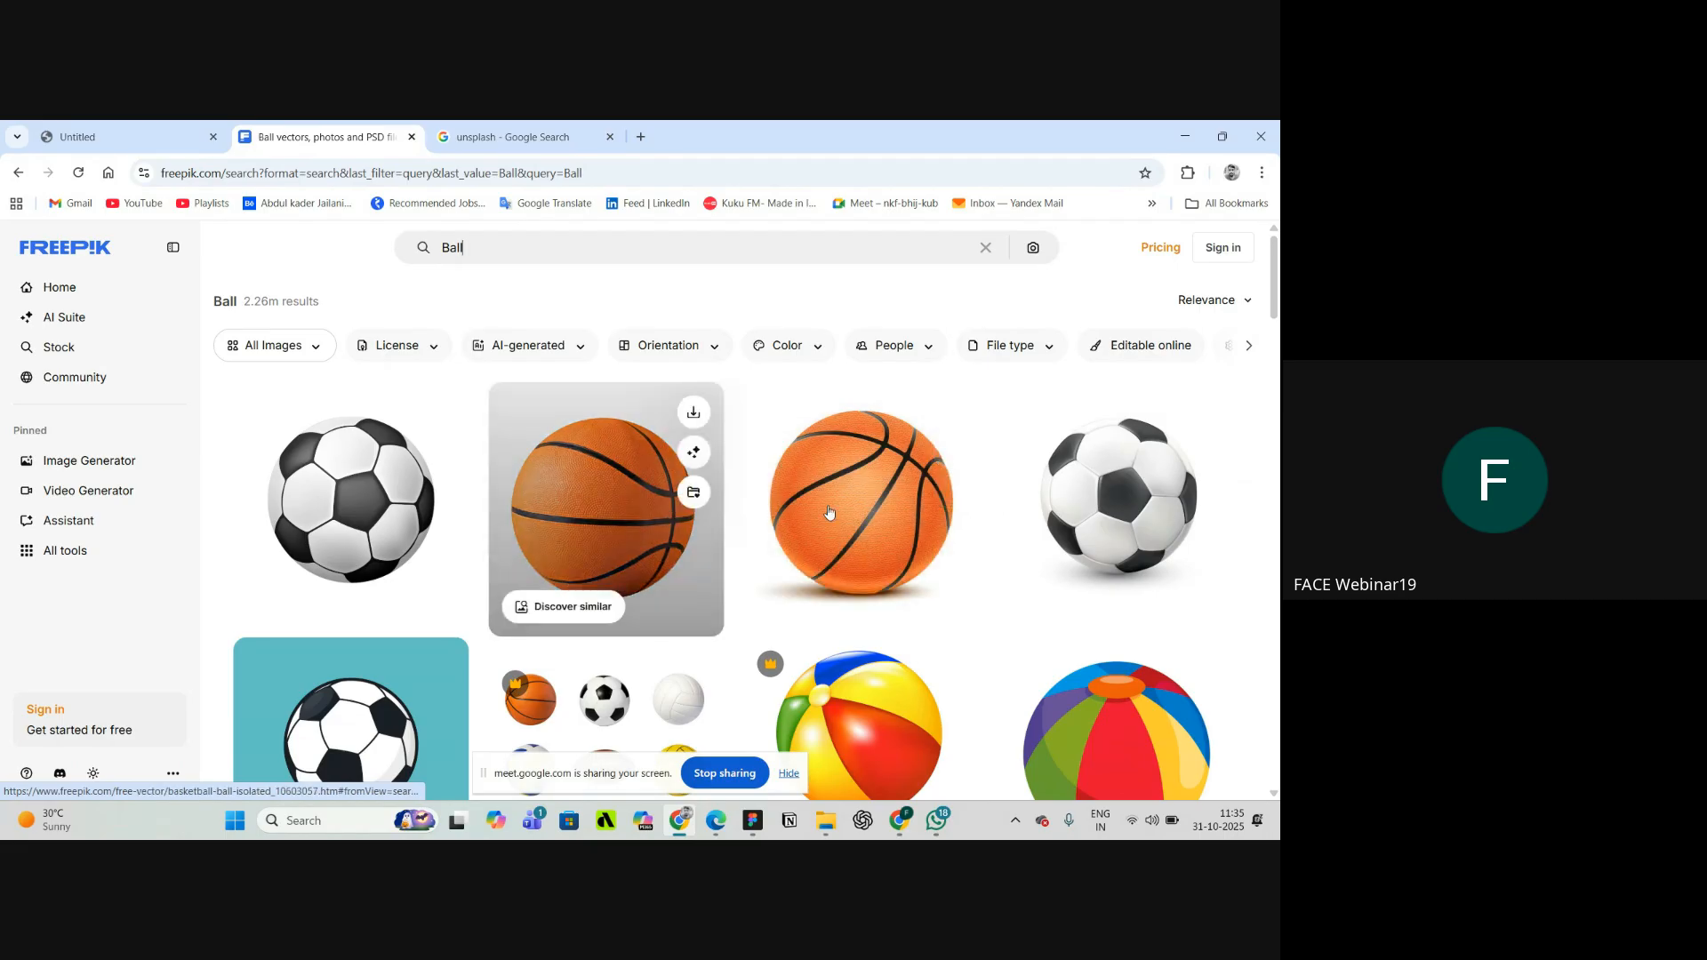
- Open the isolated orange basketball vector in the results and download it as a JPG
left_click(857, 507)
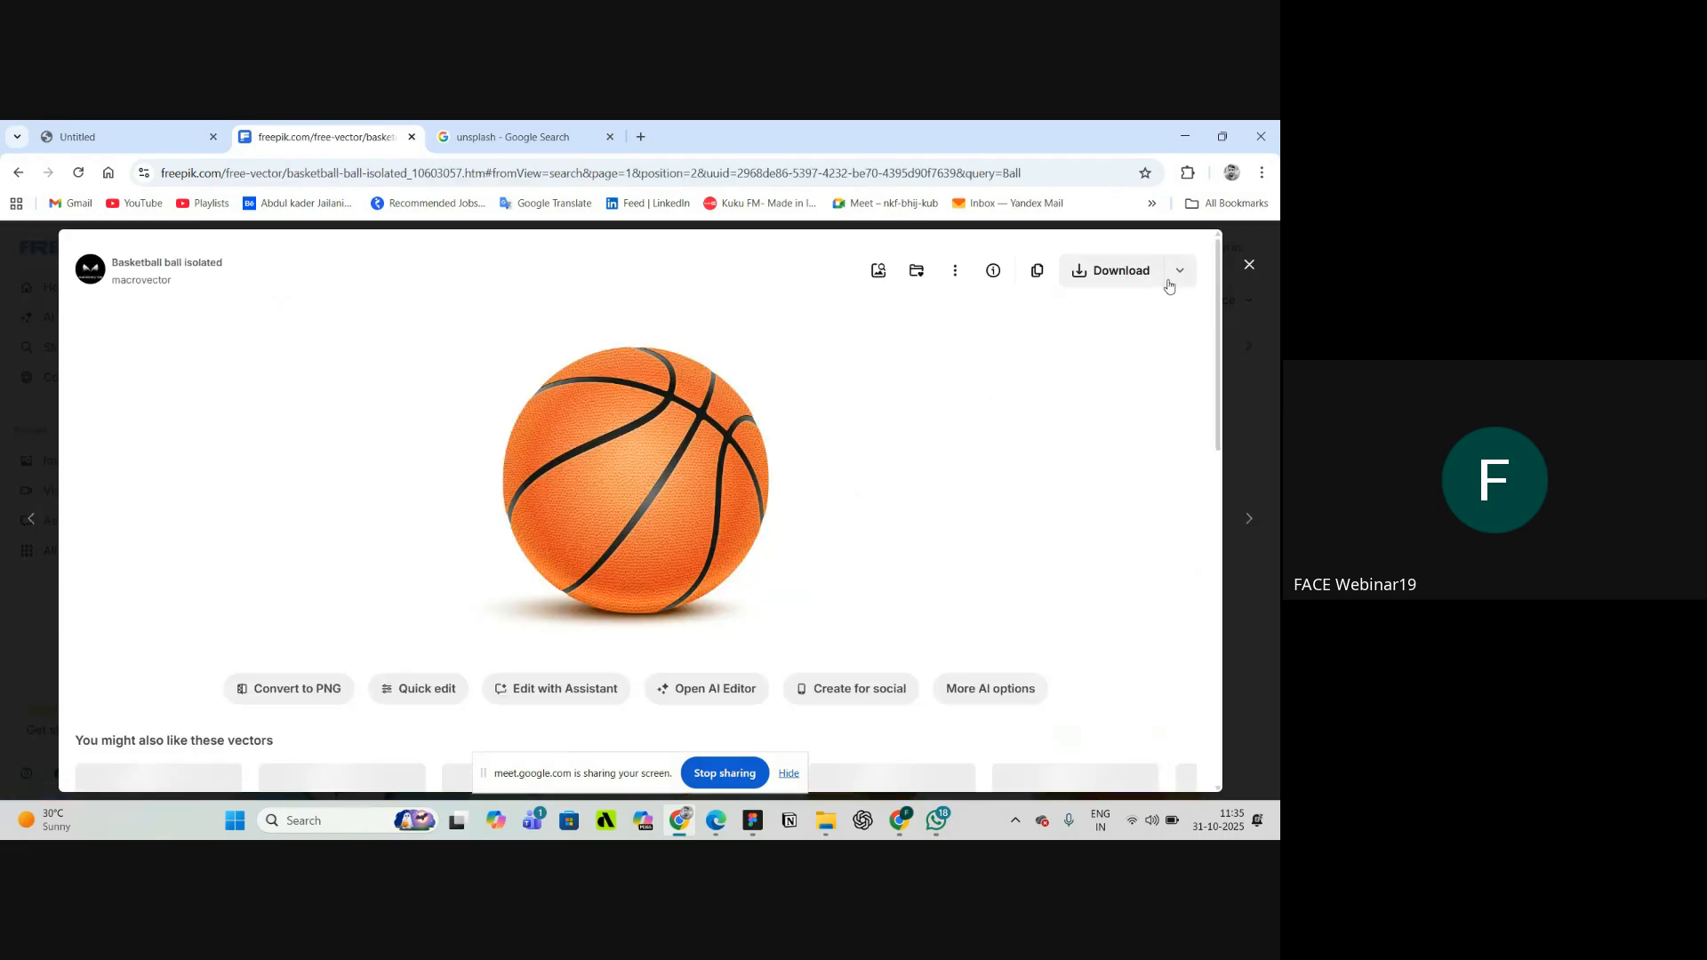
left_click(1180, 271)
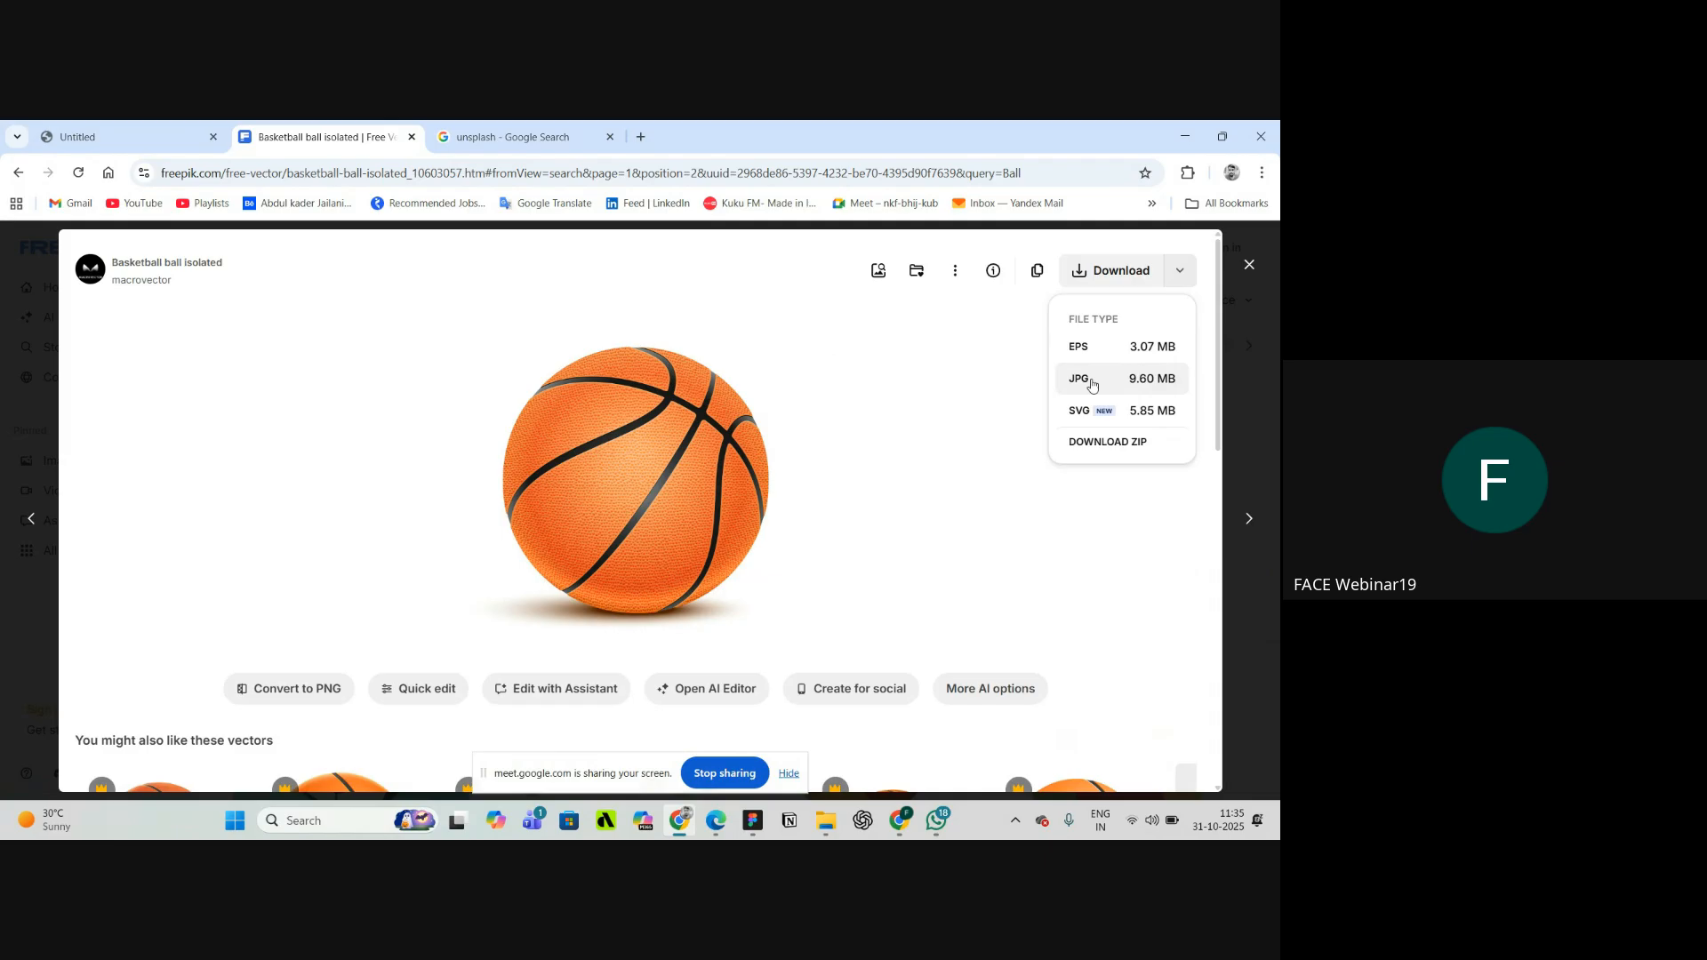
left_click(1092, 382)
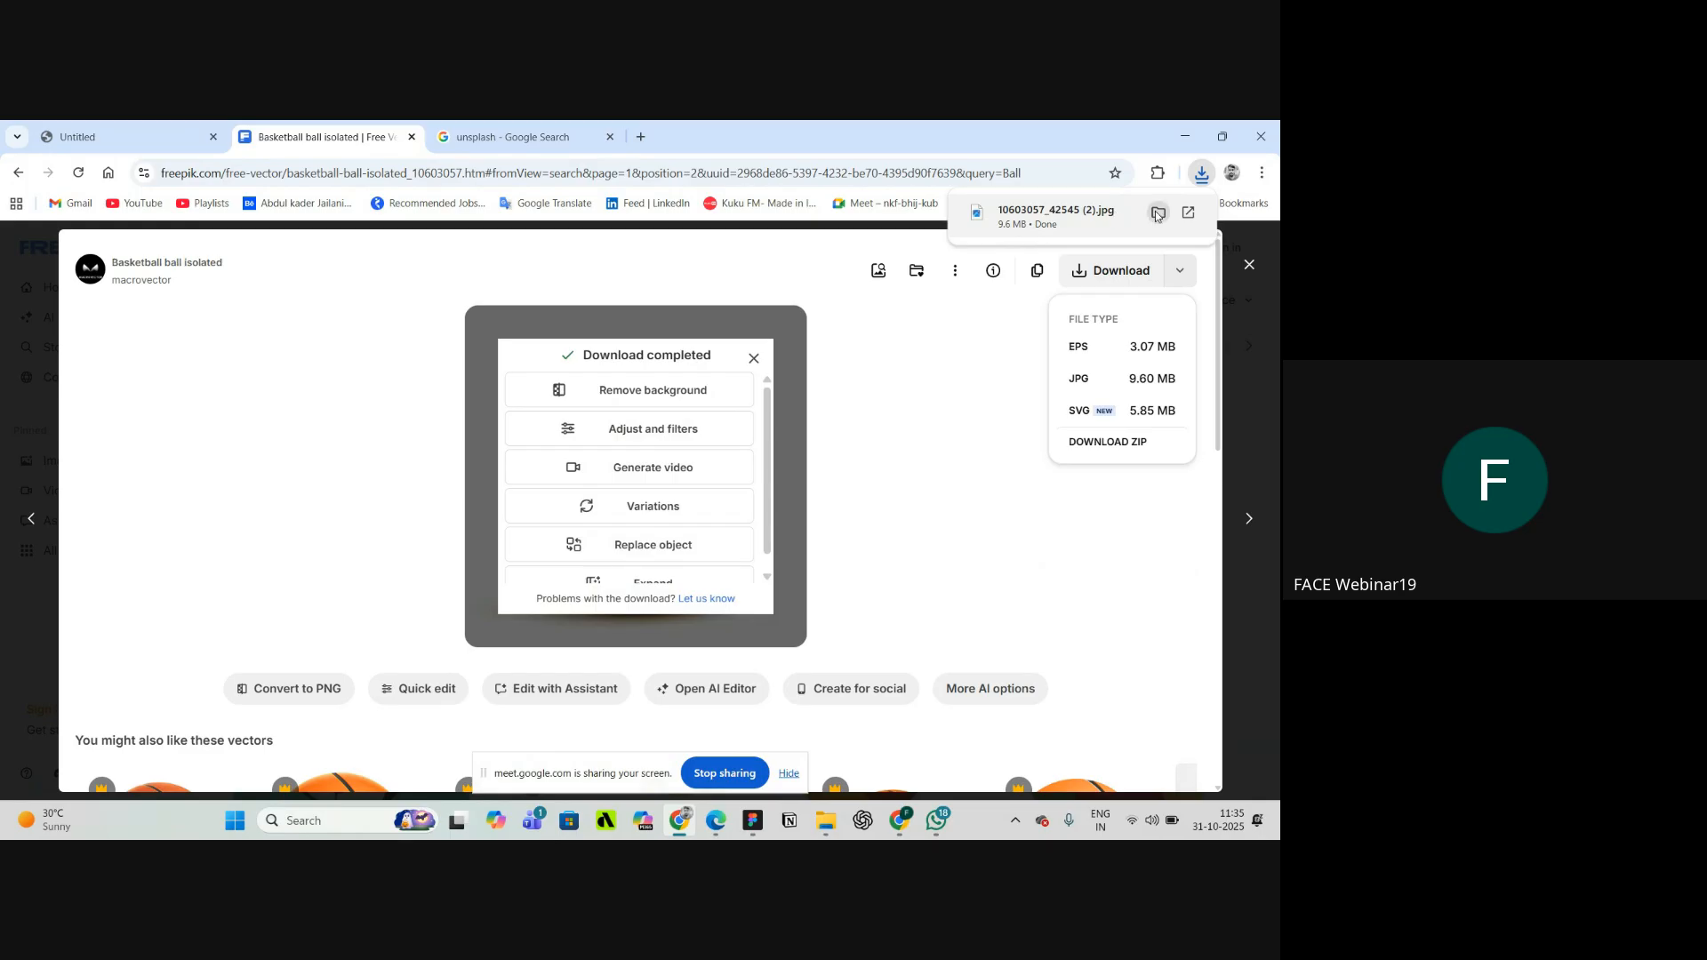
- Try to bring the downloaded basketball JPG from the Downloads folder onto the Figma canvas, and hide the screen-sharing notice
left_click(1157, 215)
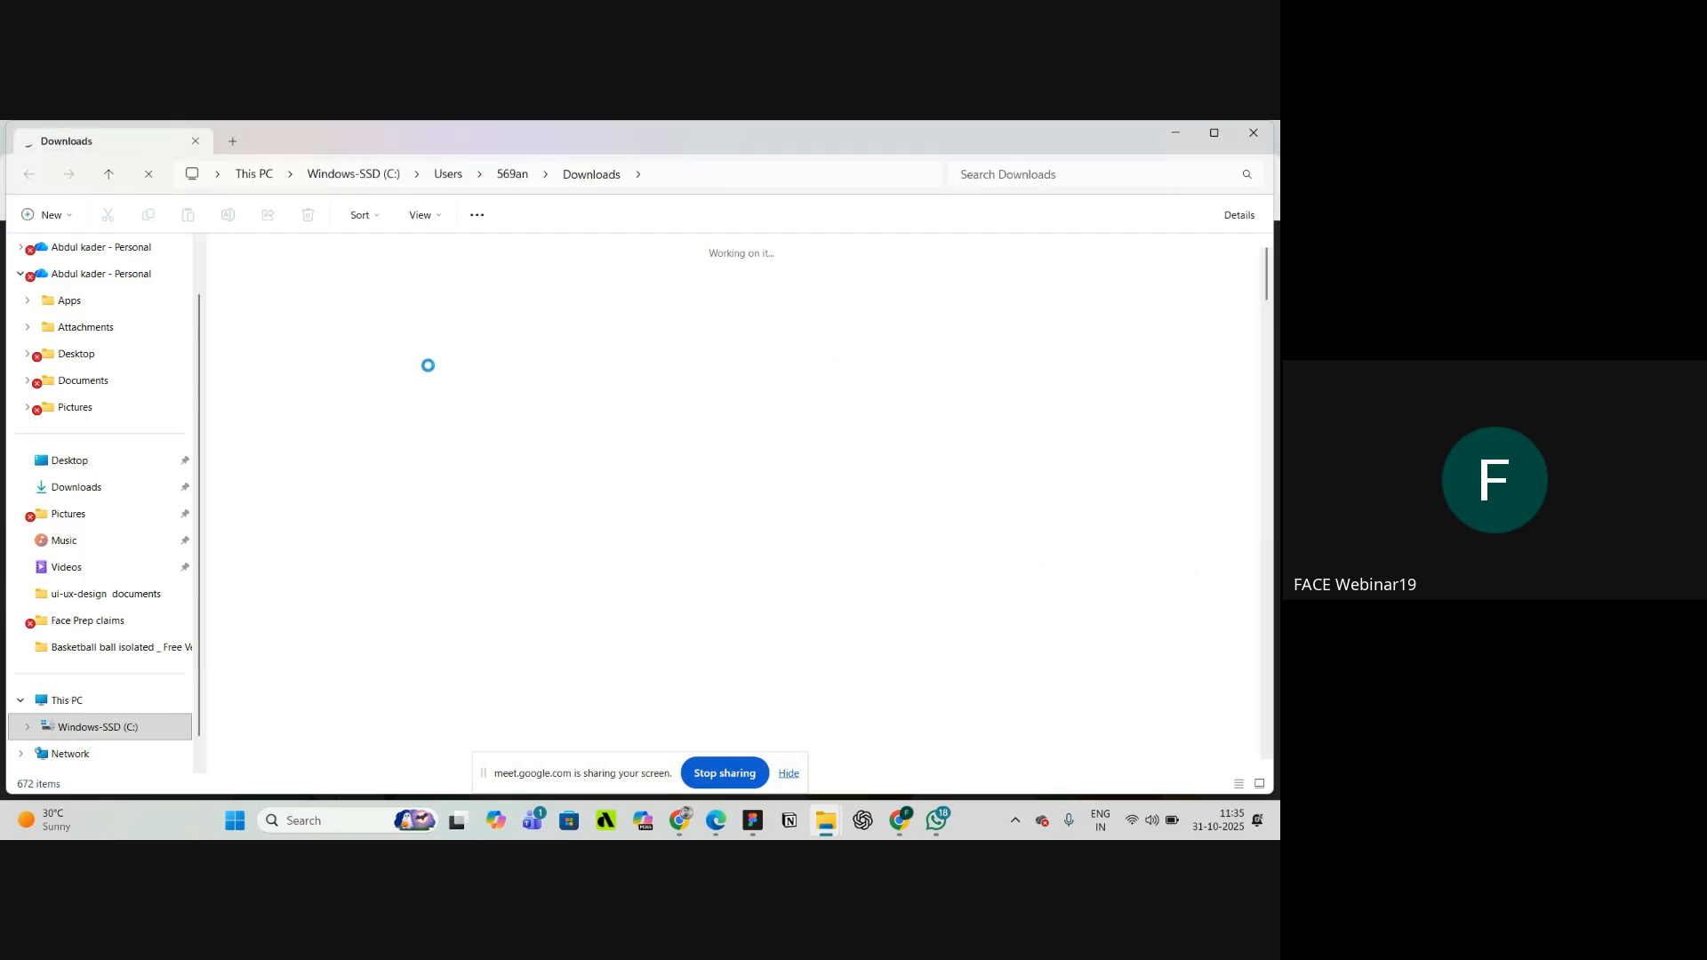
left_click_drag(347, 280, 704, 633)
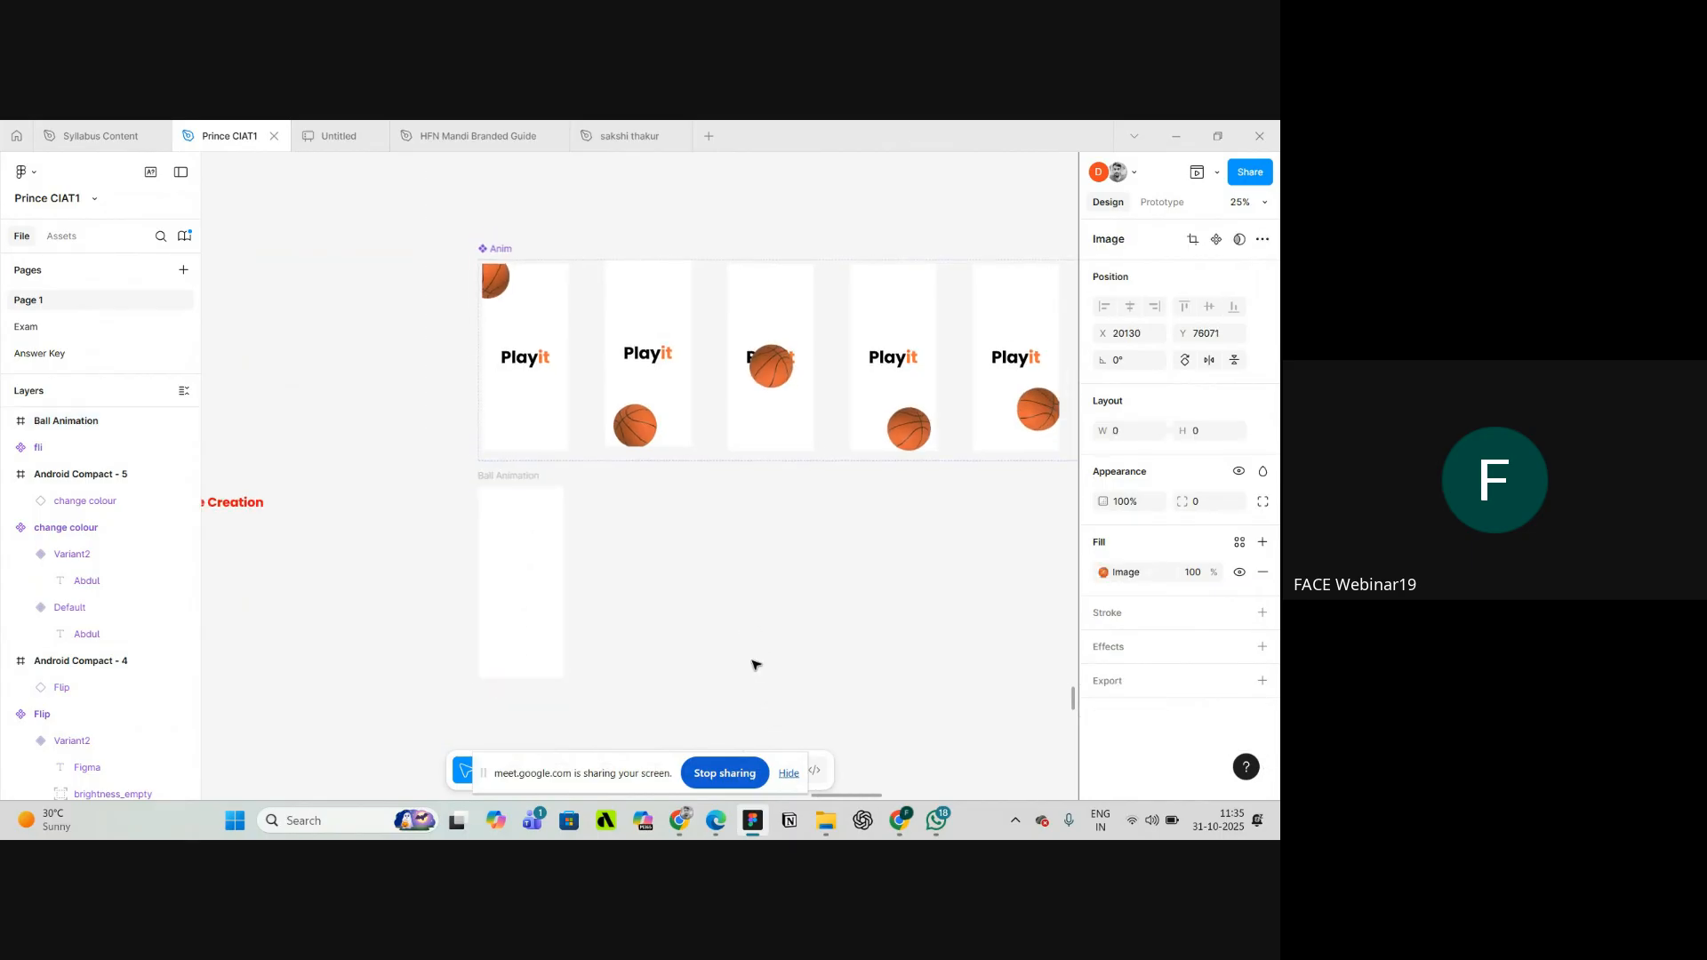
left_click(752, 655)
left_click(789, 774)
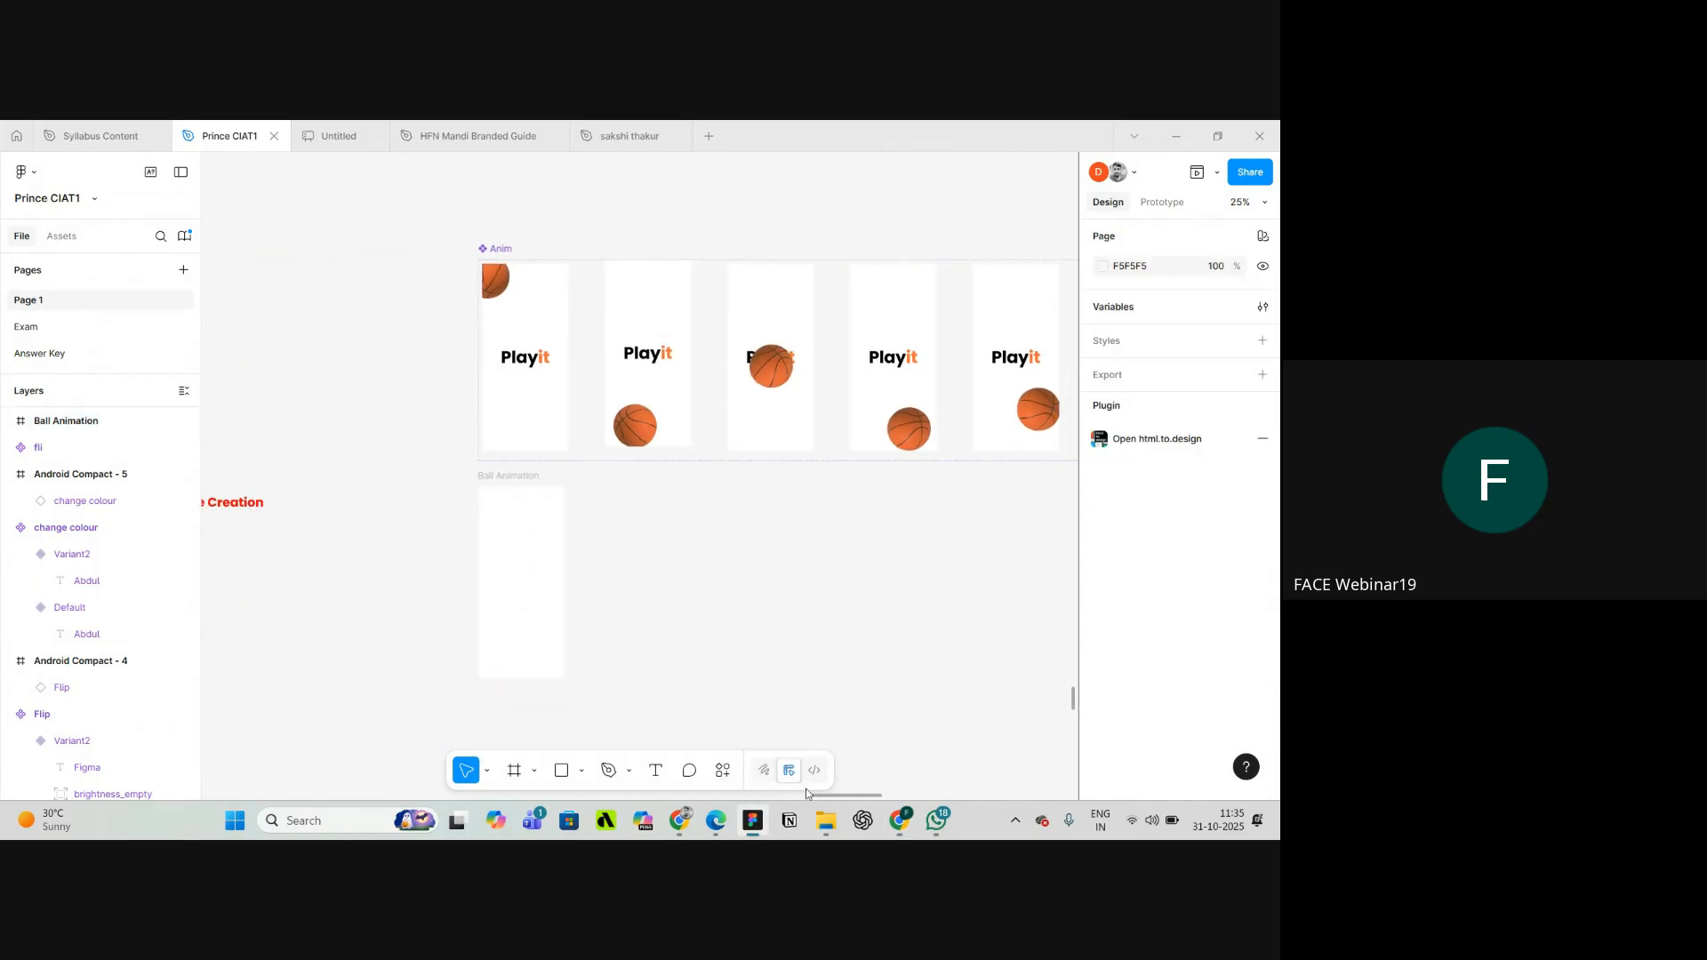
- Try again to add 10603057_42545 (2) from the Downloads folder to the canvas beside the Ball Animation frame
mouse_move(820, 829)
left_click(790, 764)
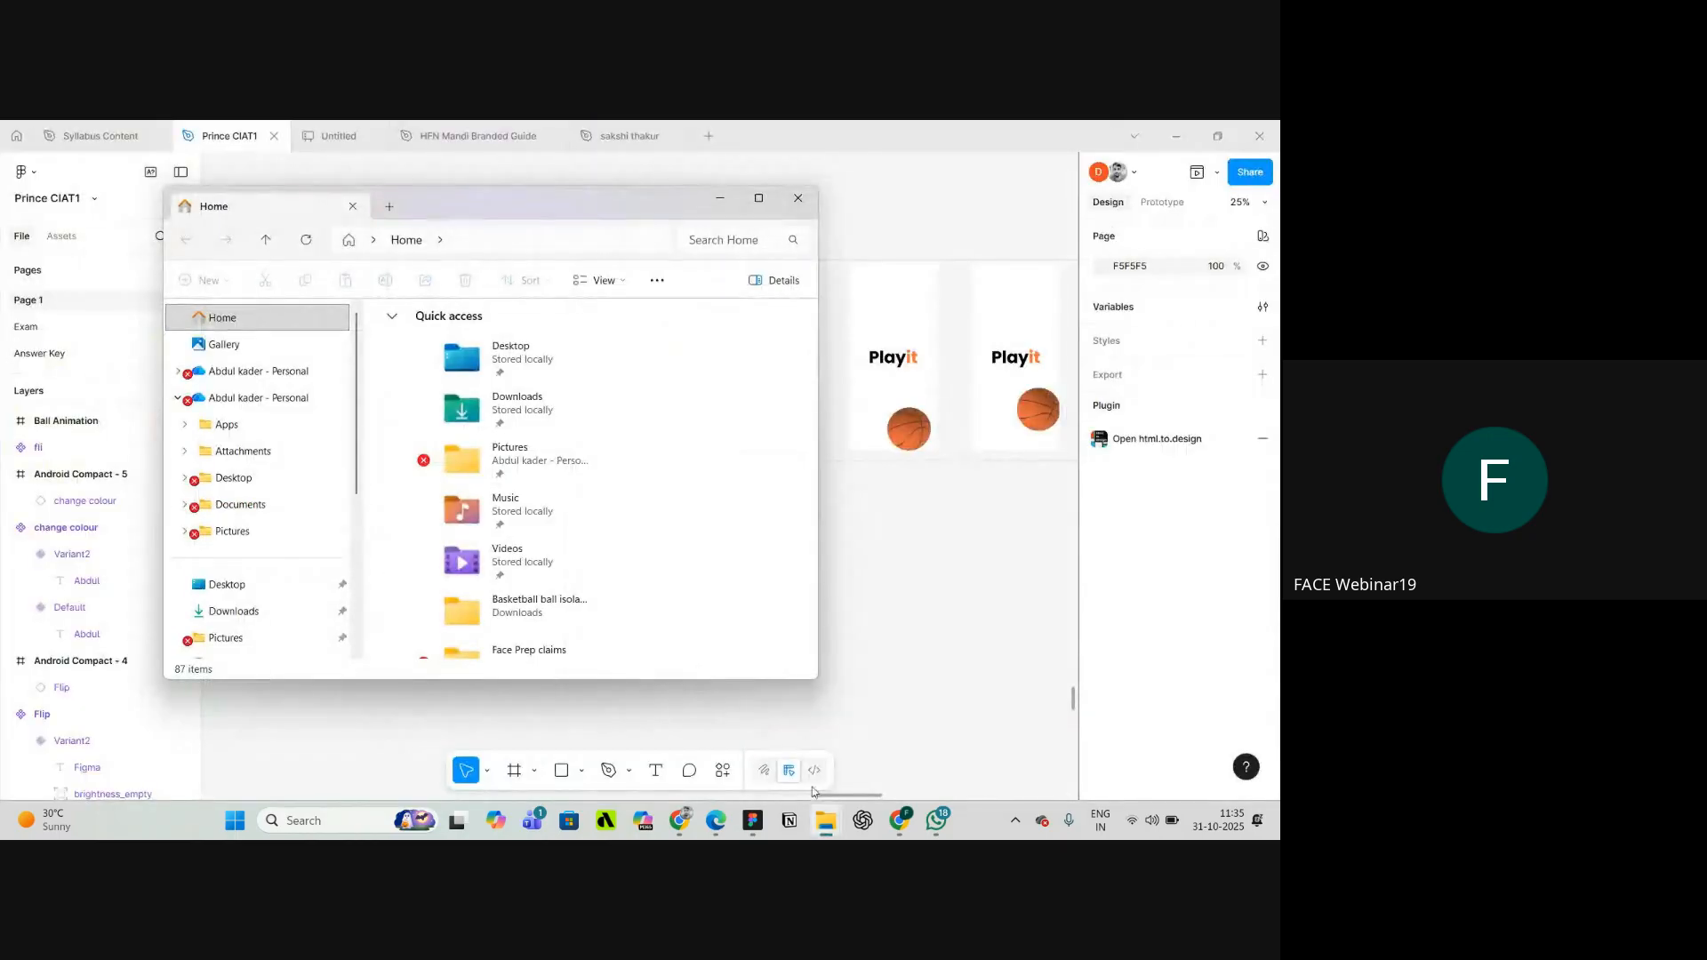
left_click(894, 747)
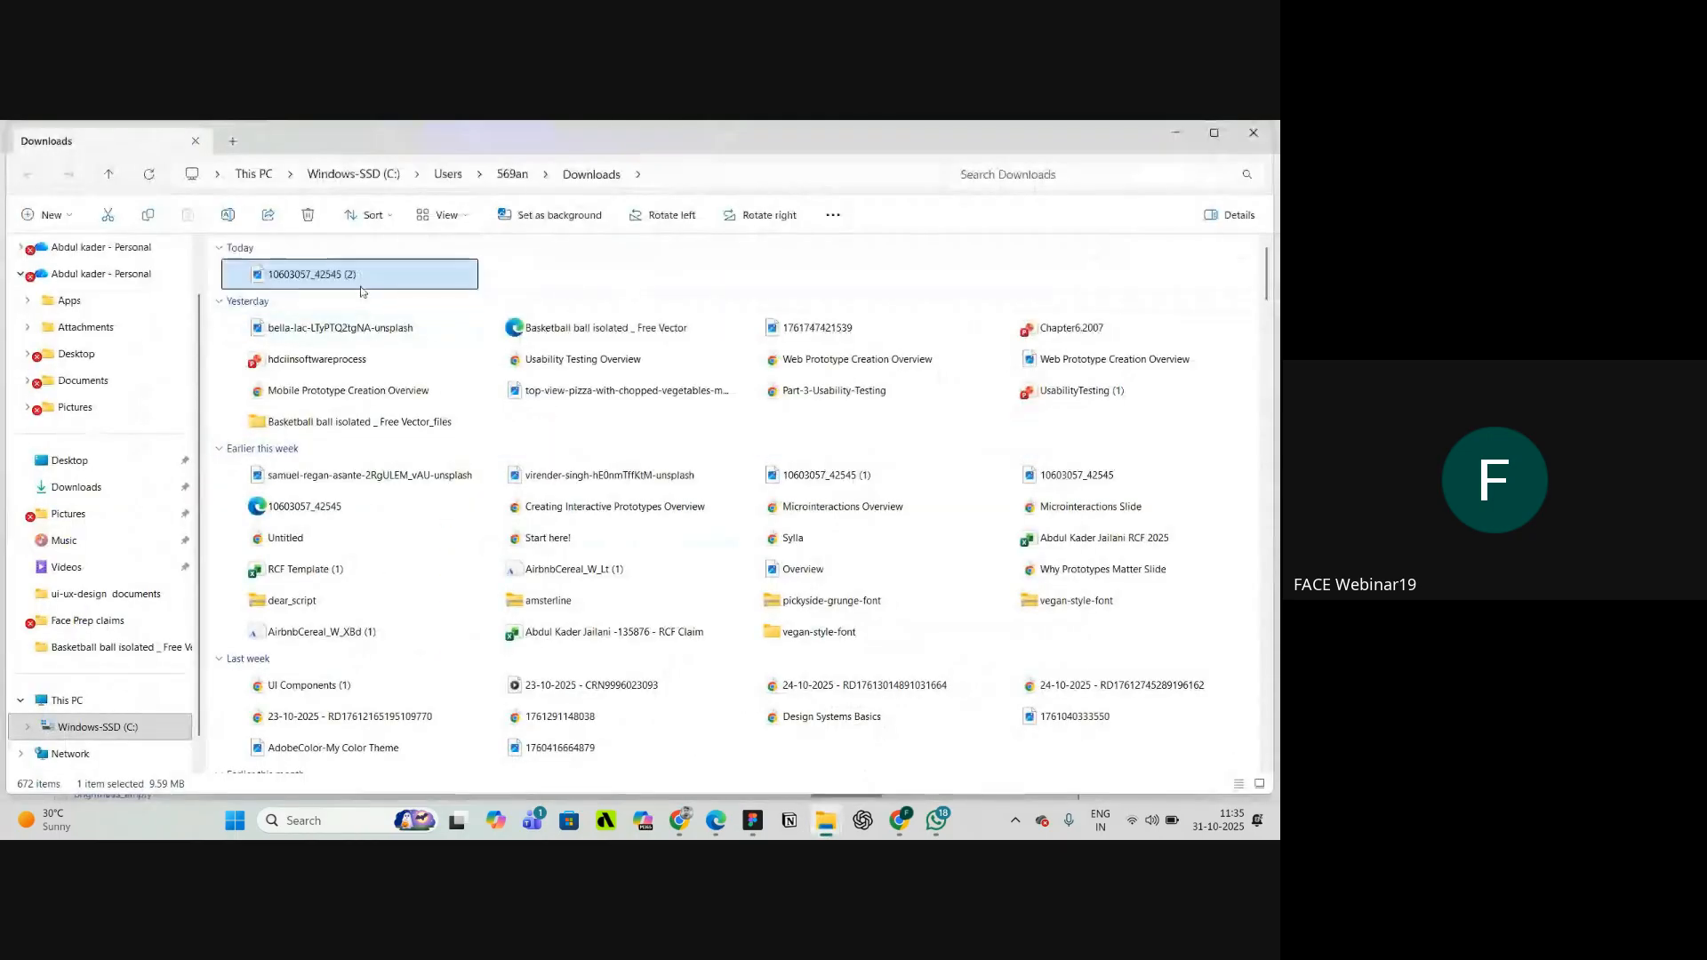
left_click_drag(403, 304, 754, 658)
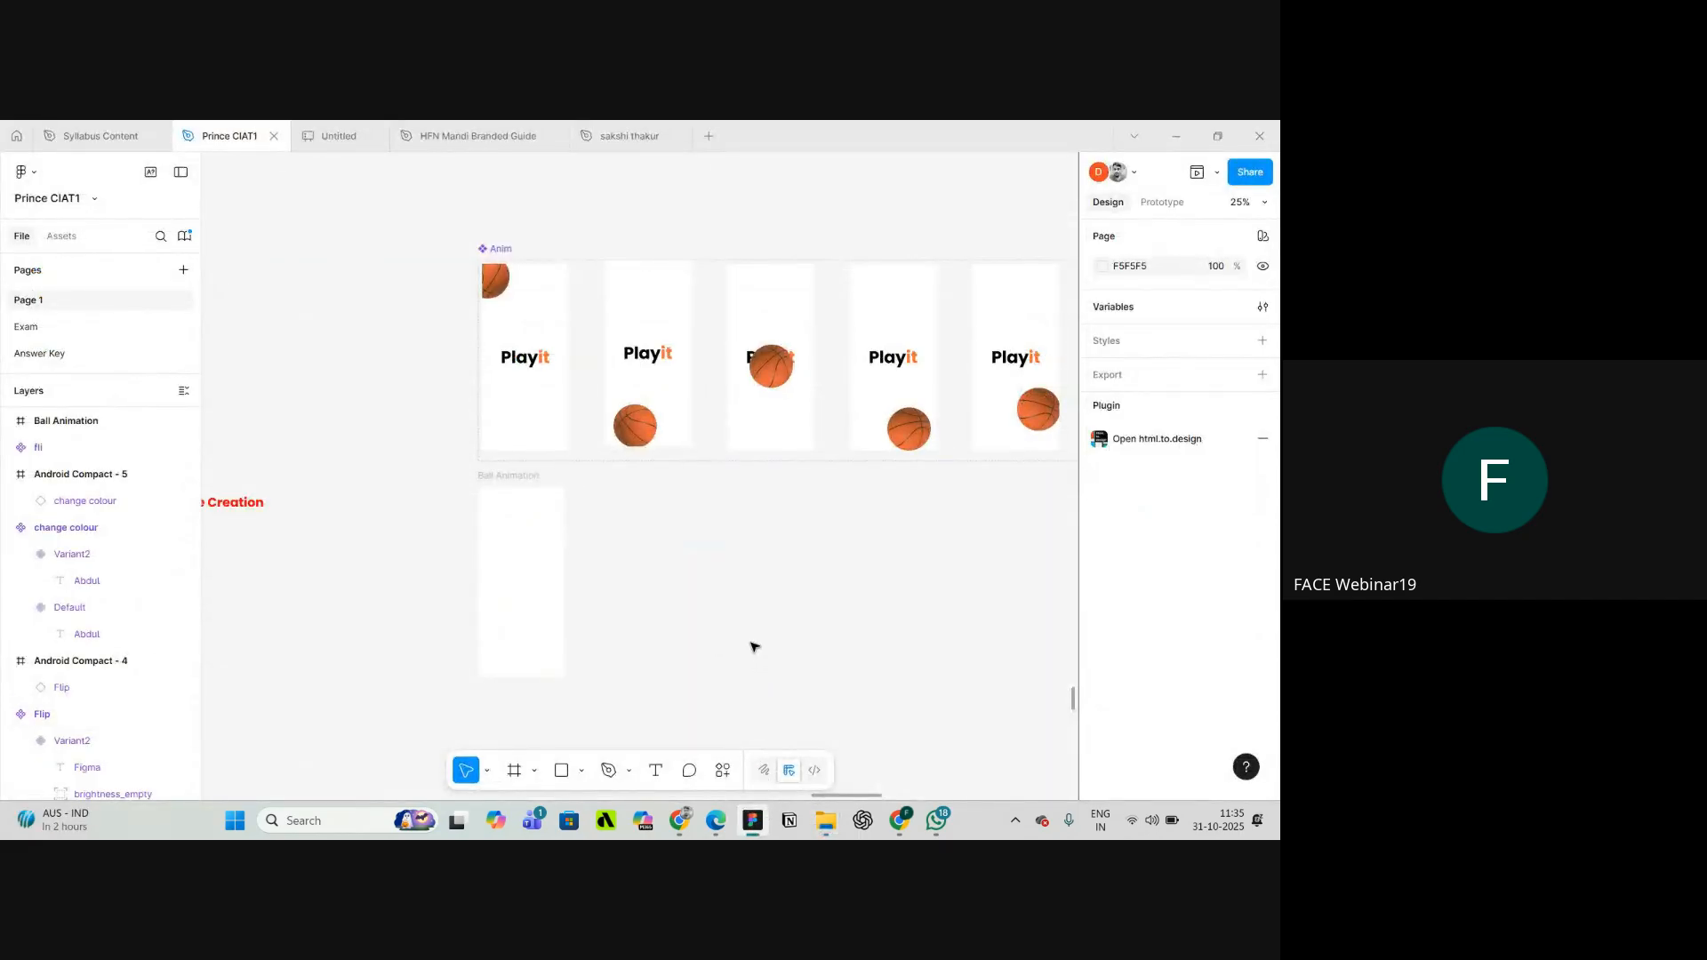
scroll(597, 585, "down", 3)
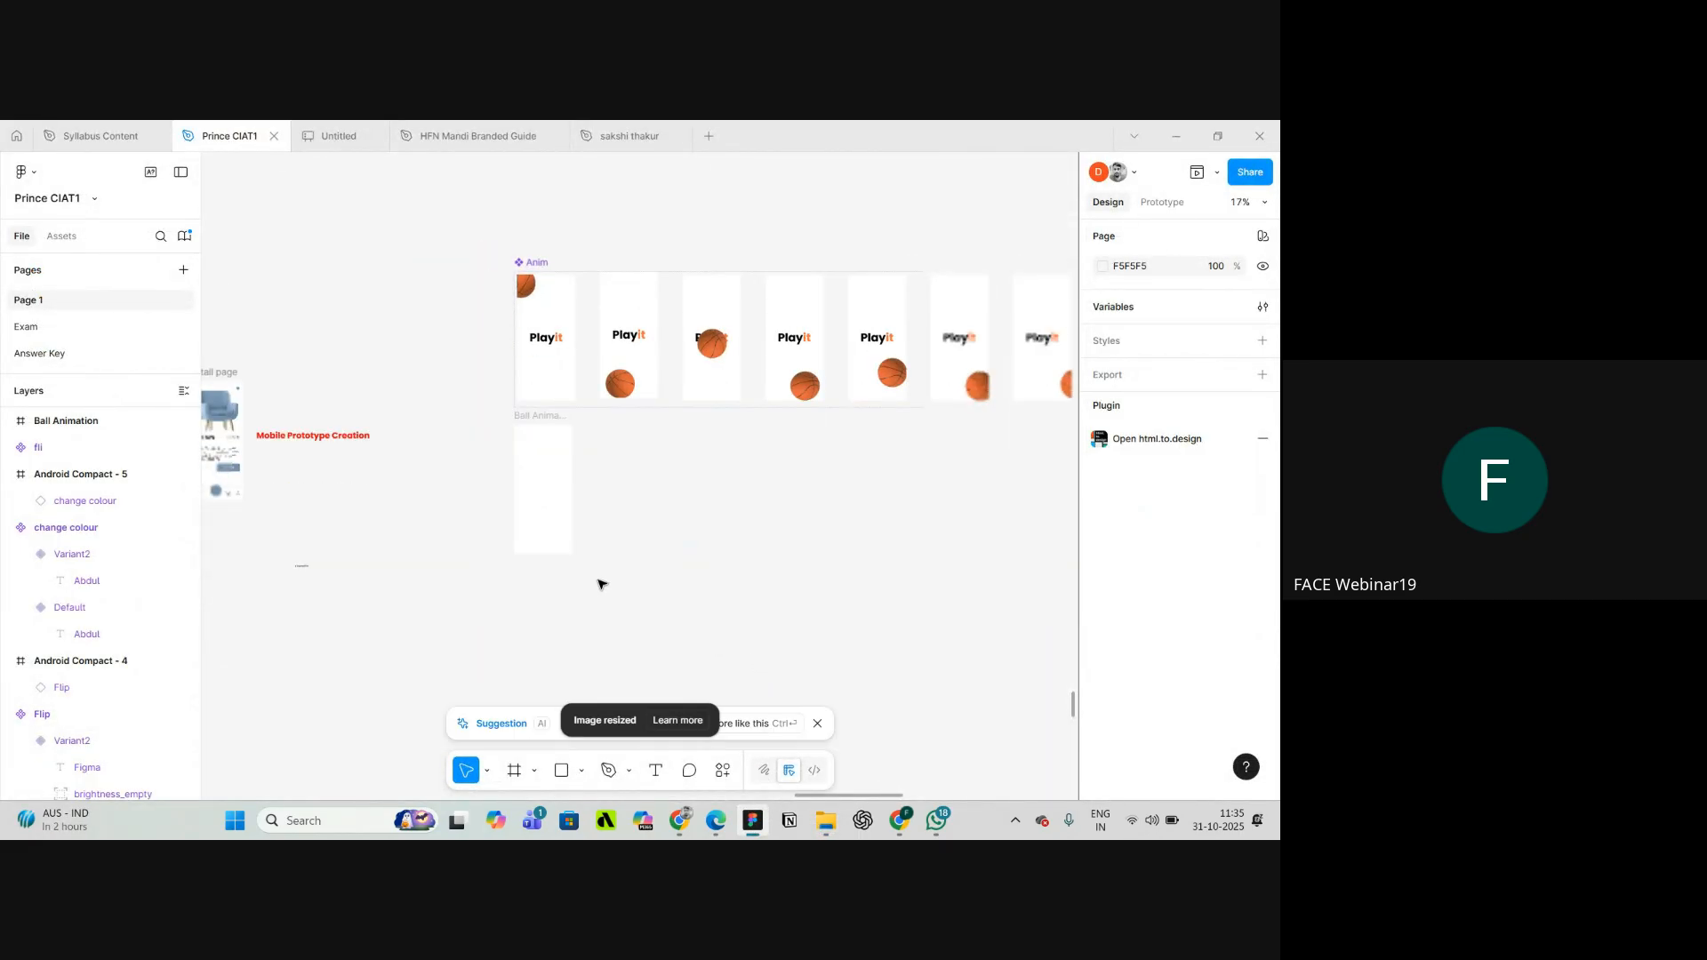
scroll(654, 499, "down", 5)
- Select the canvas area beside the Ball Animation frame and delete the dropped image
left_click_drag(653, 498, 730, 571)
scroll(700, 585, "up", 3)
key("Delete")
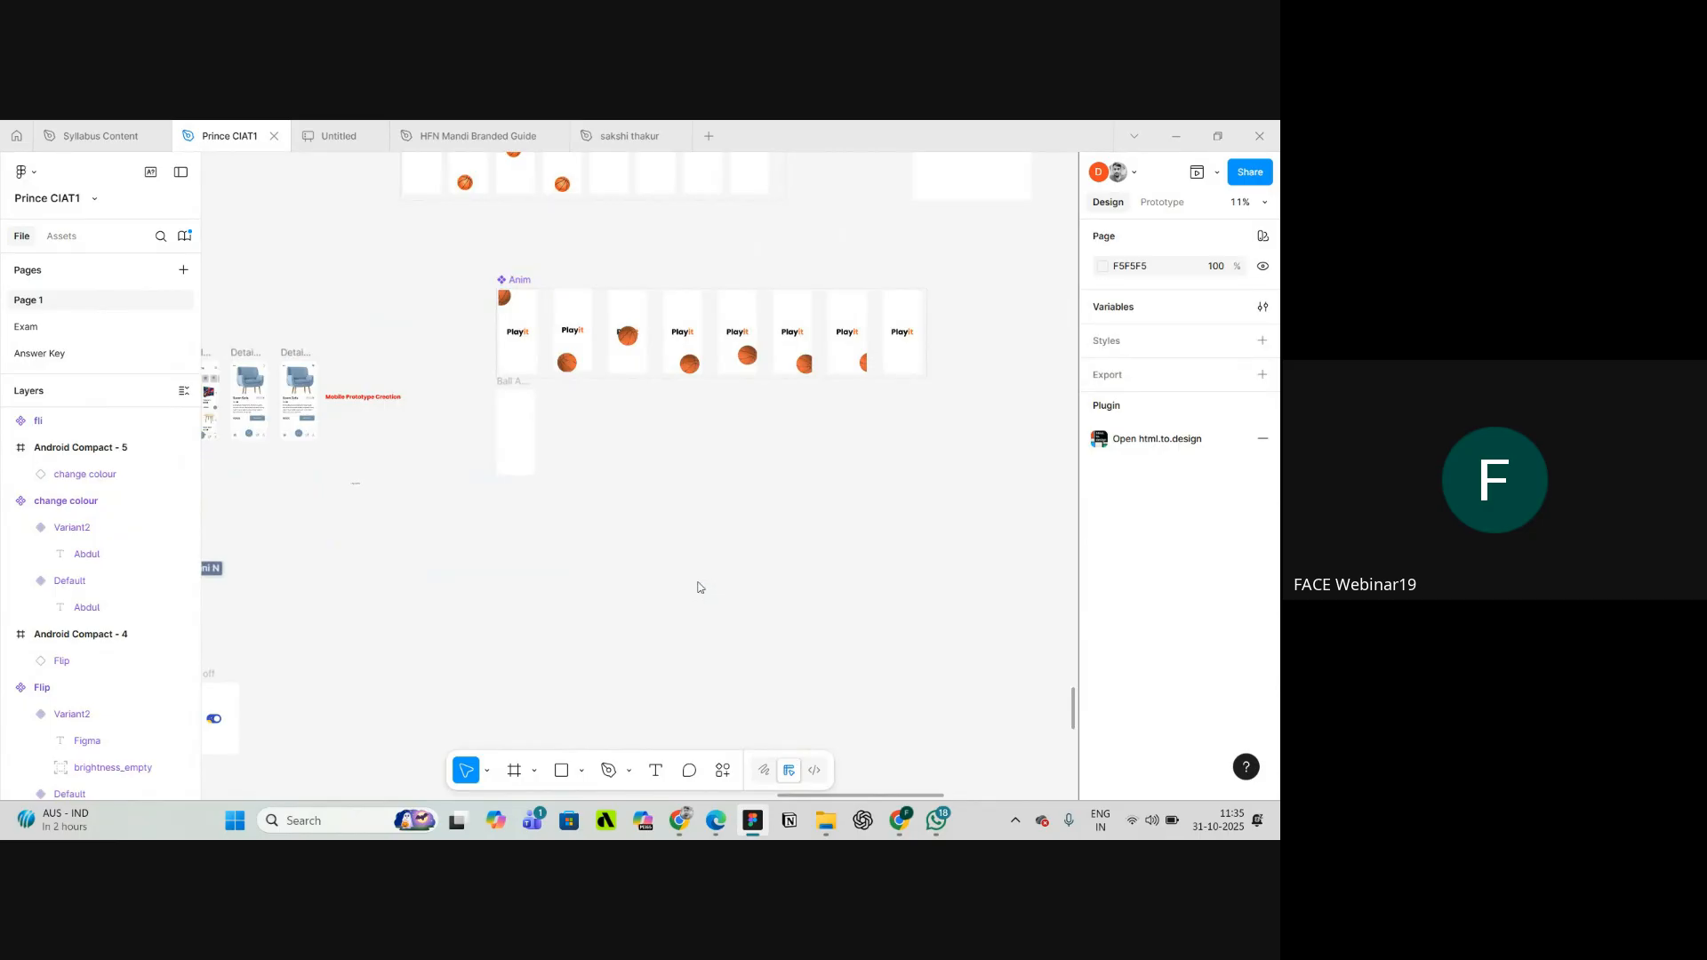
- Try to place 10603057_42545 (2) from Downloads beside the Ball Animation frame using the image import command, and clear the selection
key("ctrl+shift+k")
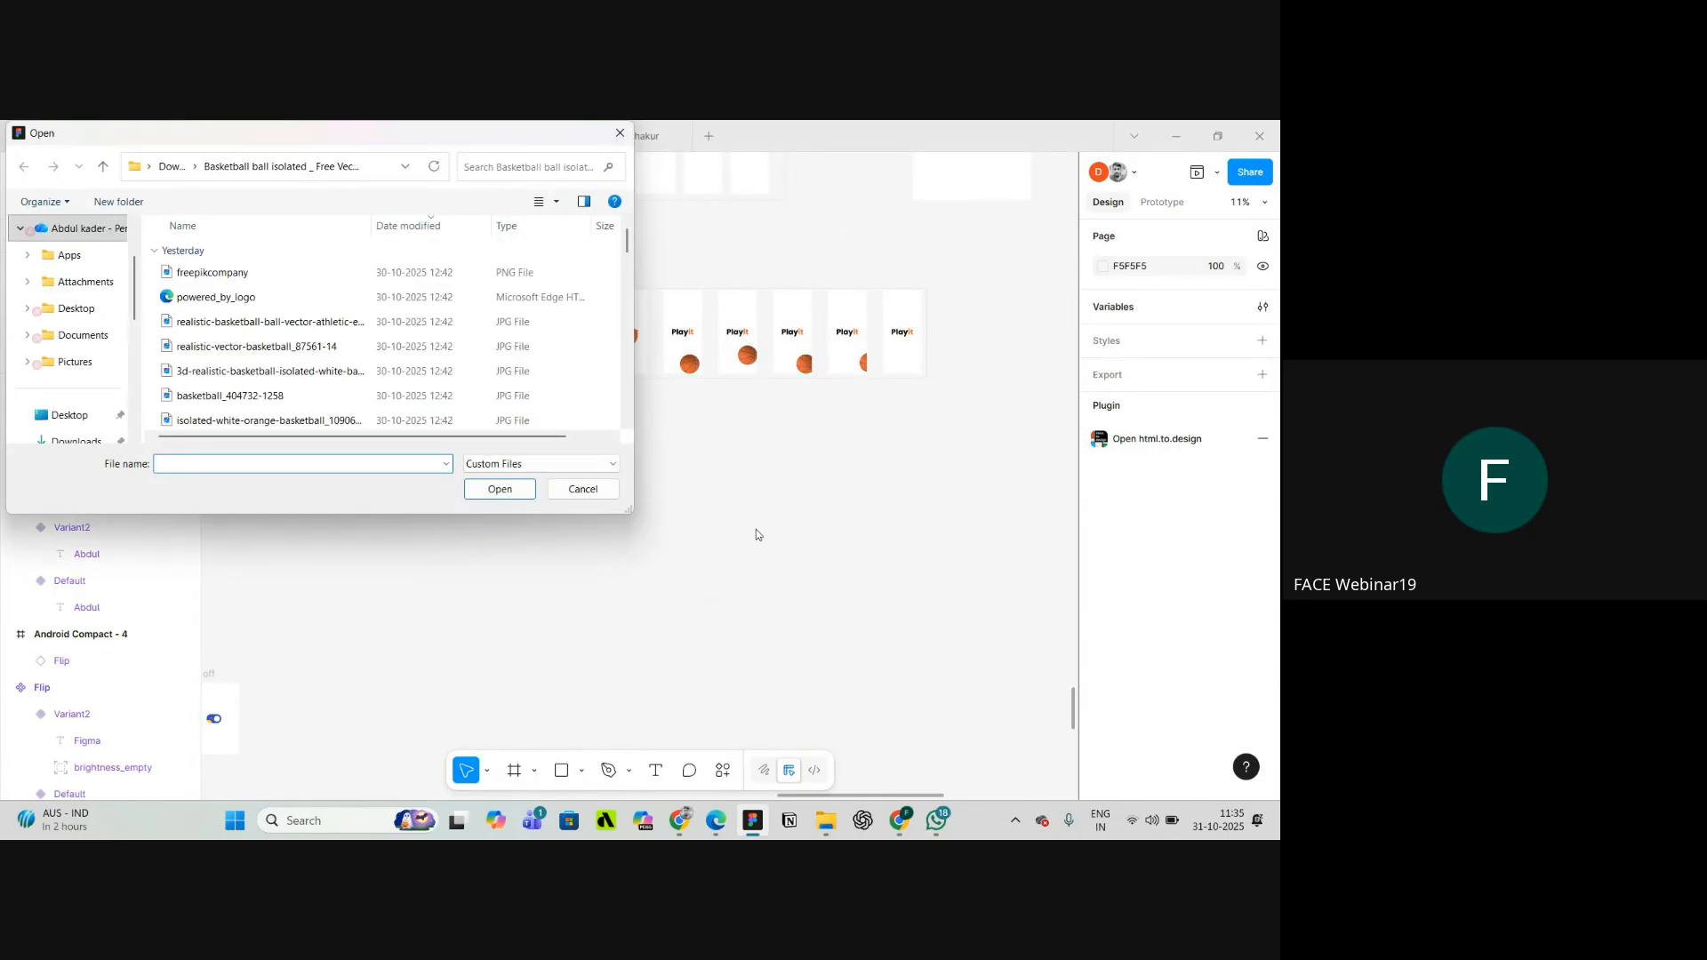
left_click(93, 441)
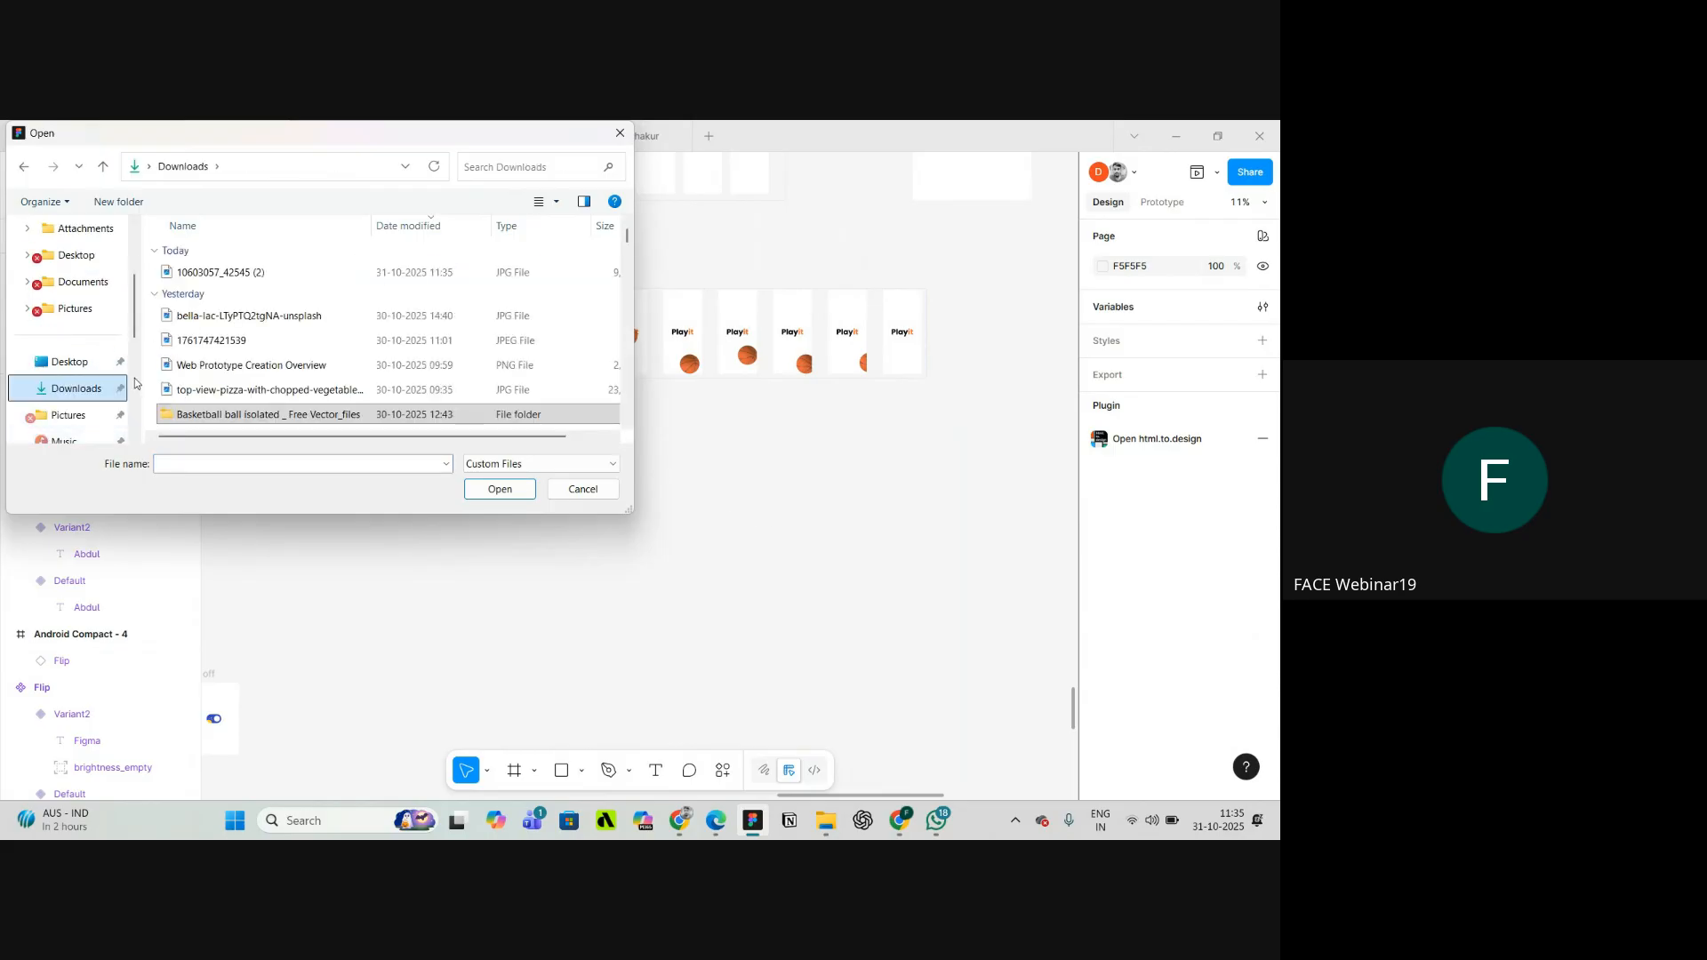
left_click(218, 272)
left_click(500, 489)
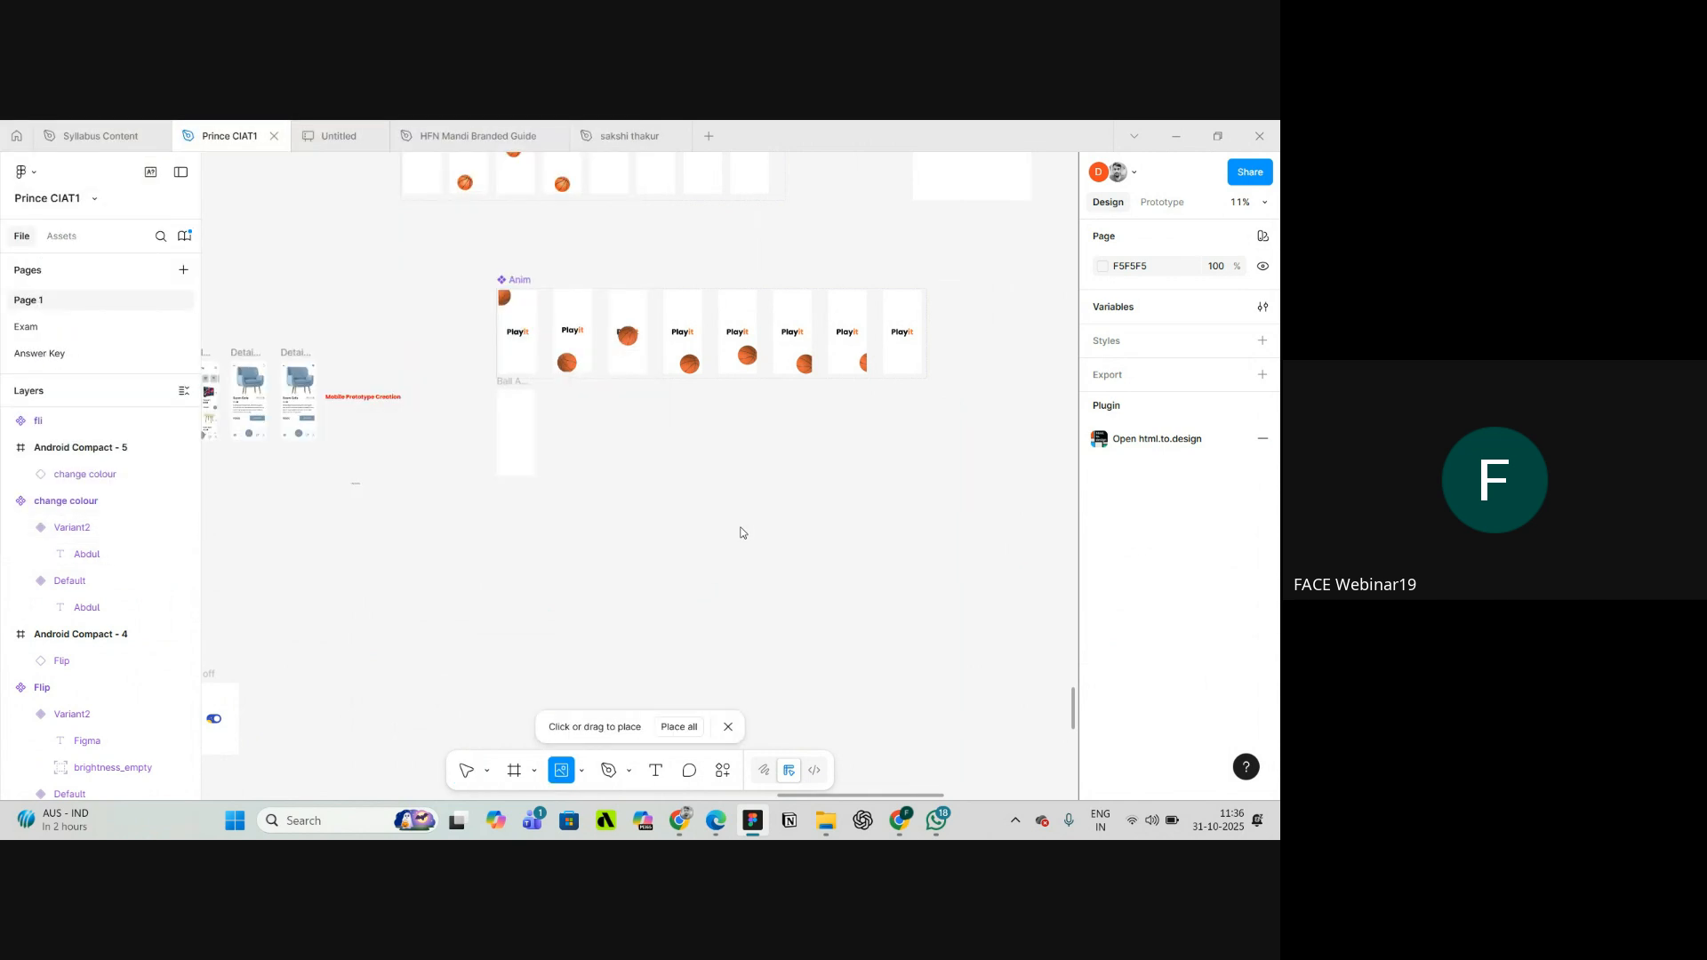
scroll(543, 408, "up", 3)
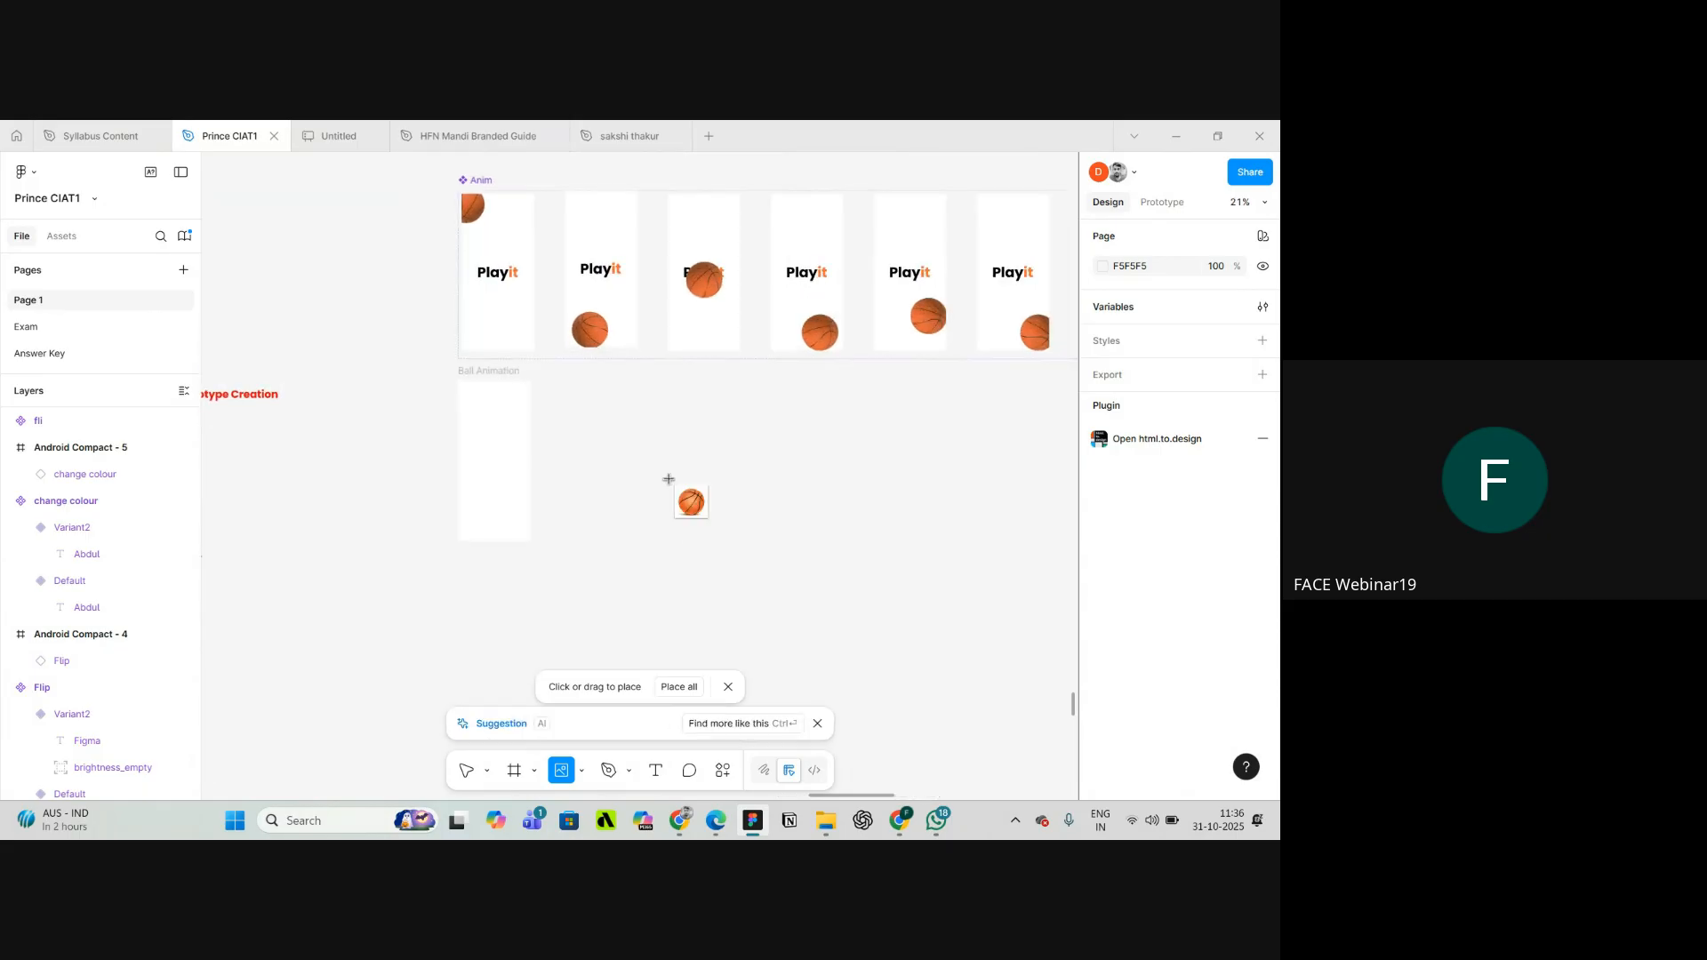
left_click(671, 480)
scroll(670, 480, "down", 4)
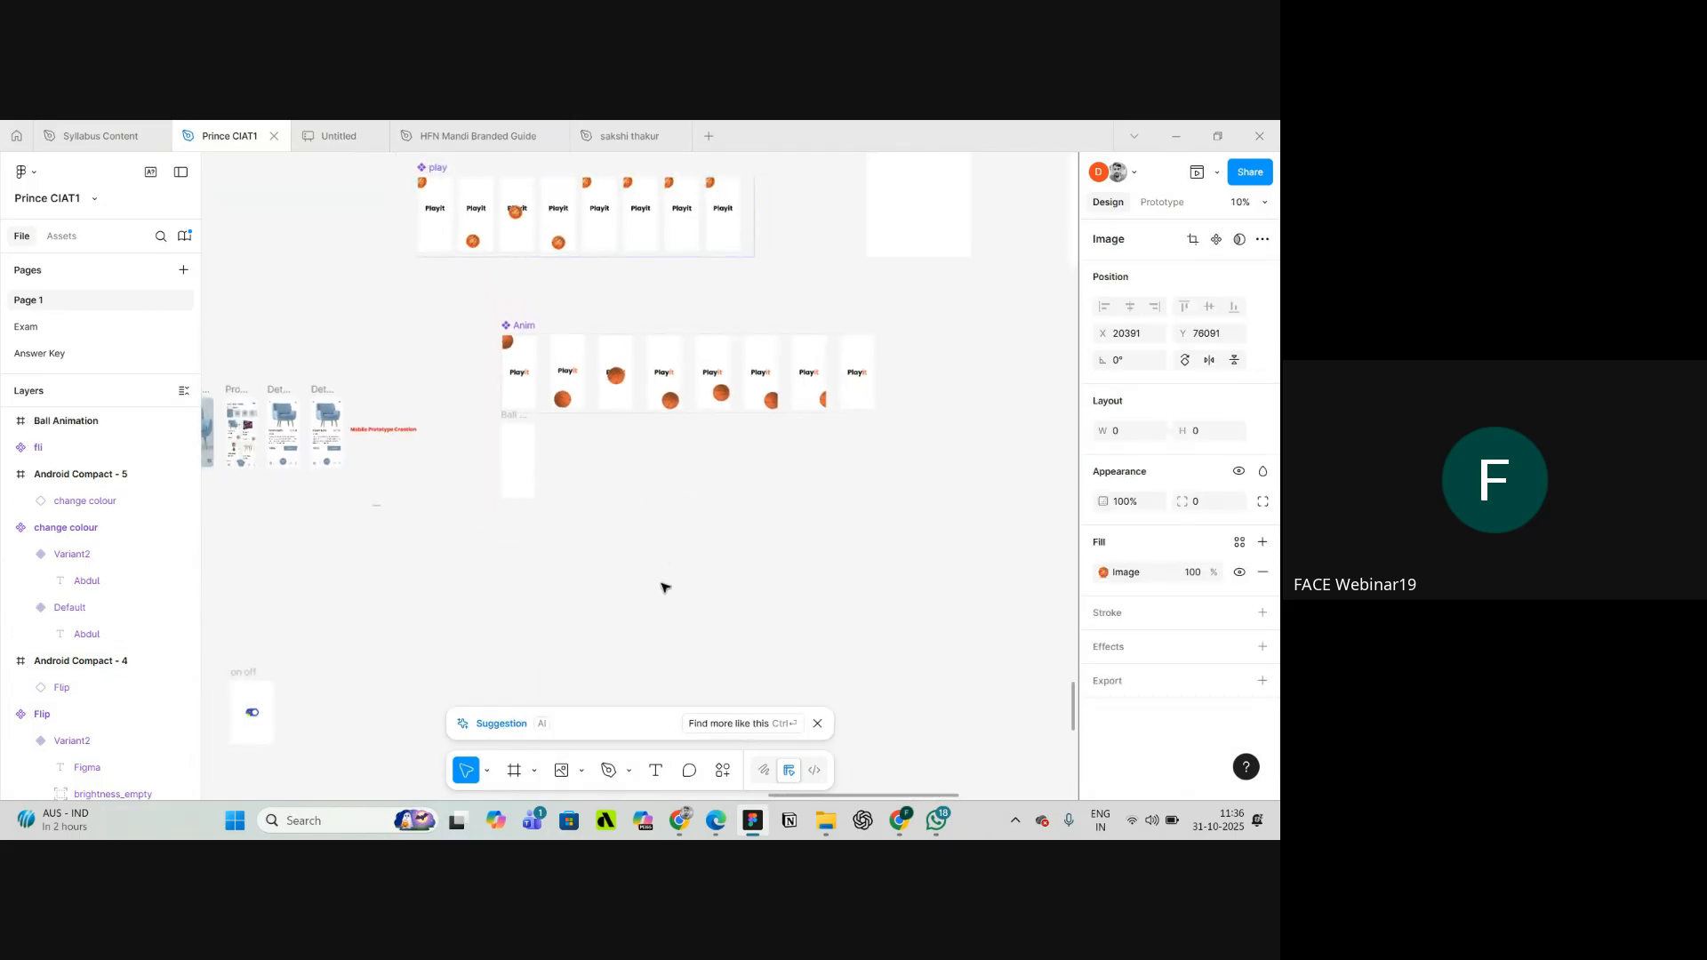
scroll(638, 493, "up", 3)
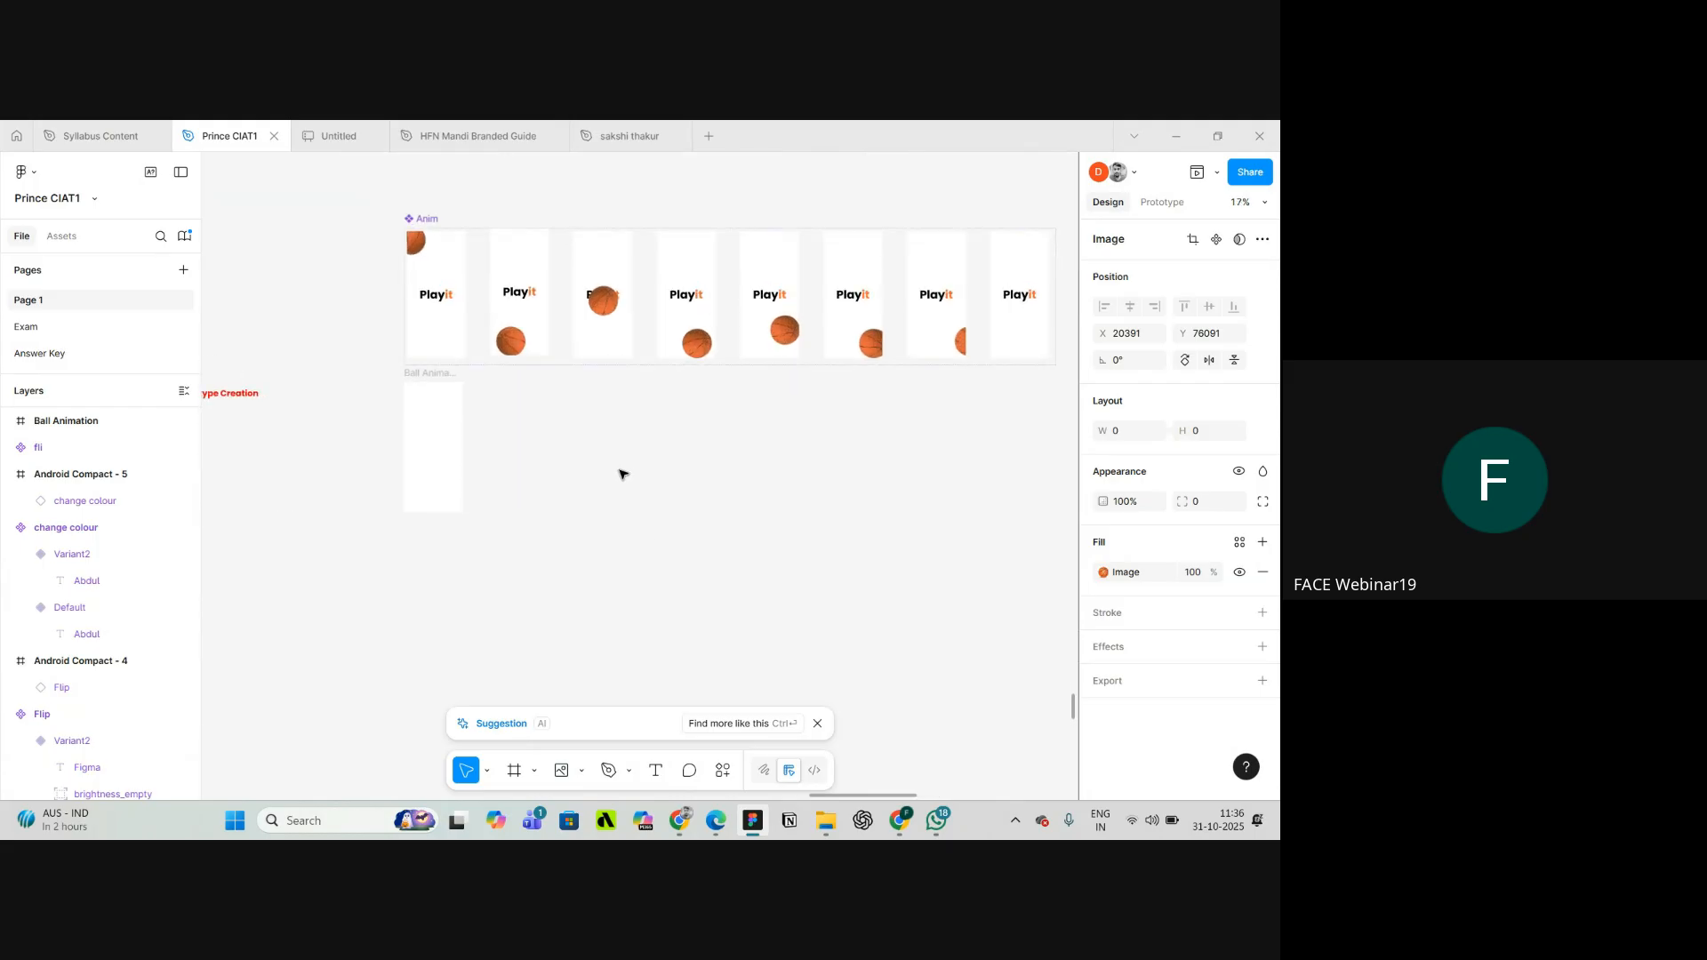
left_click(624, 474)
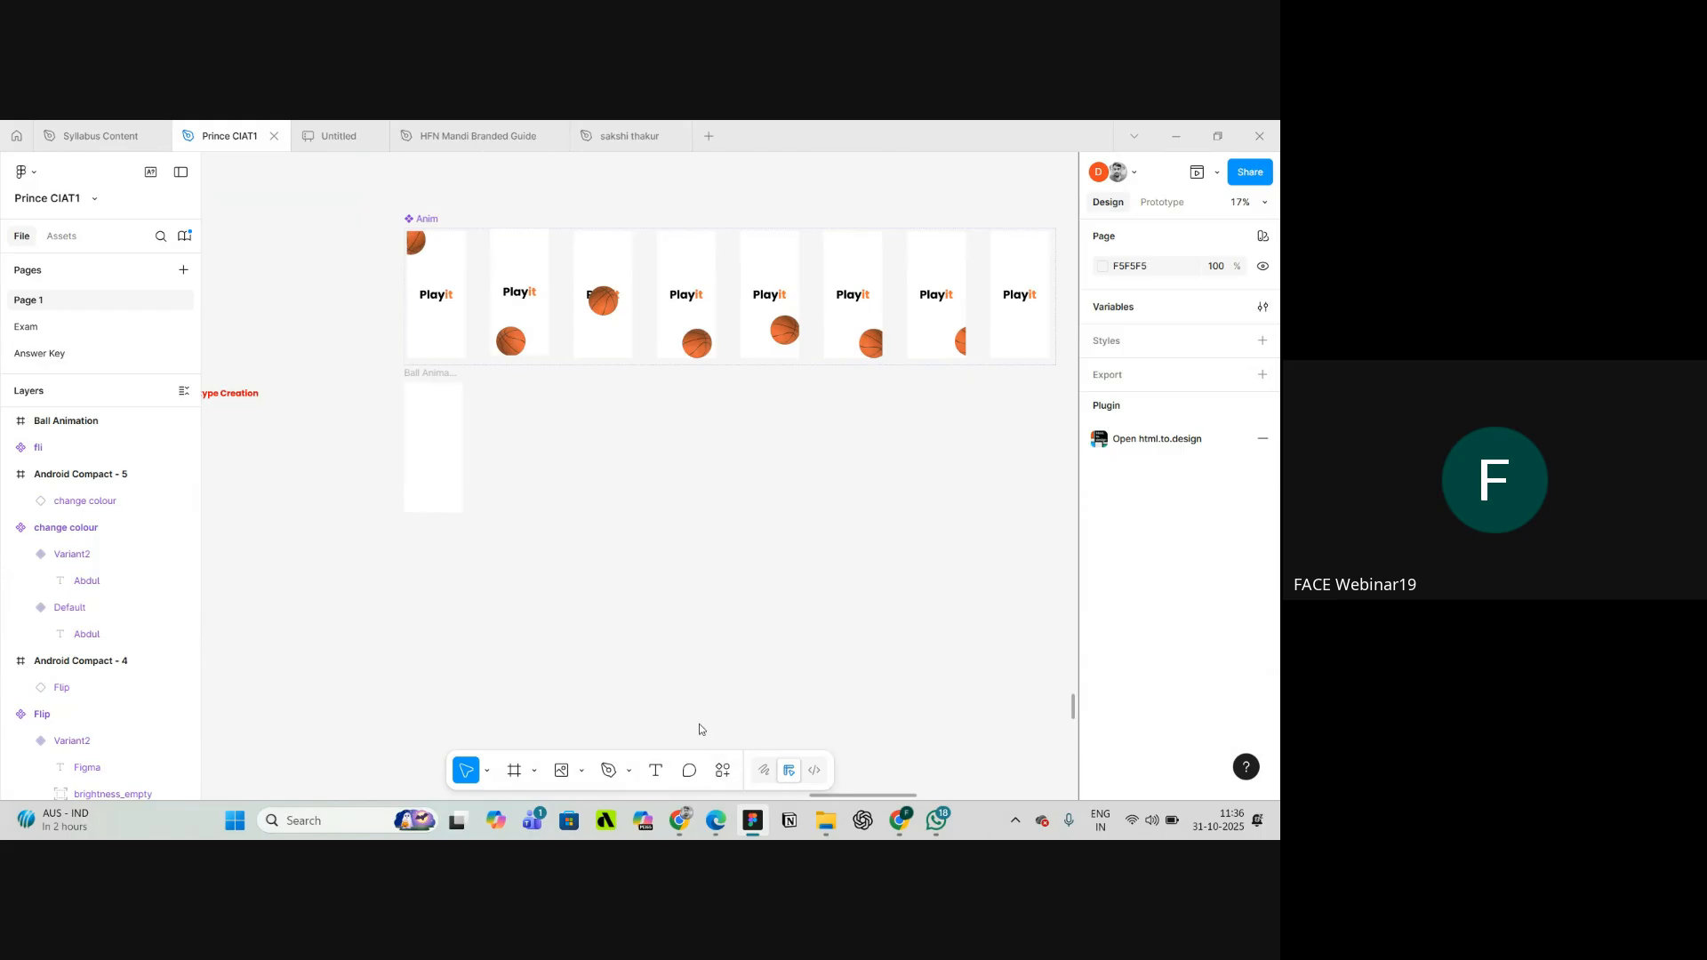
- Import the 10603057_42545 (2) basketball image again and place it at full size below the Anim variants
key("ctrl+shift+k")
left_click(260, 278)
left_click(500, 489)
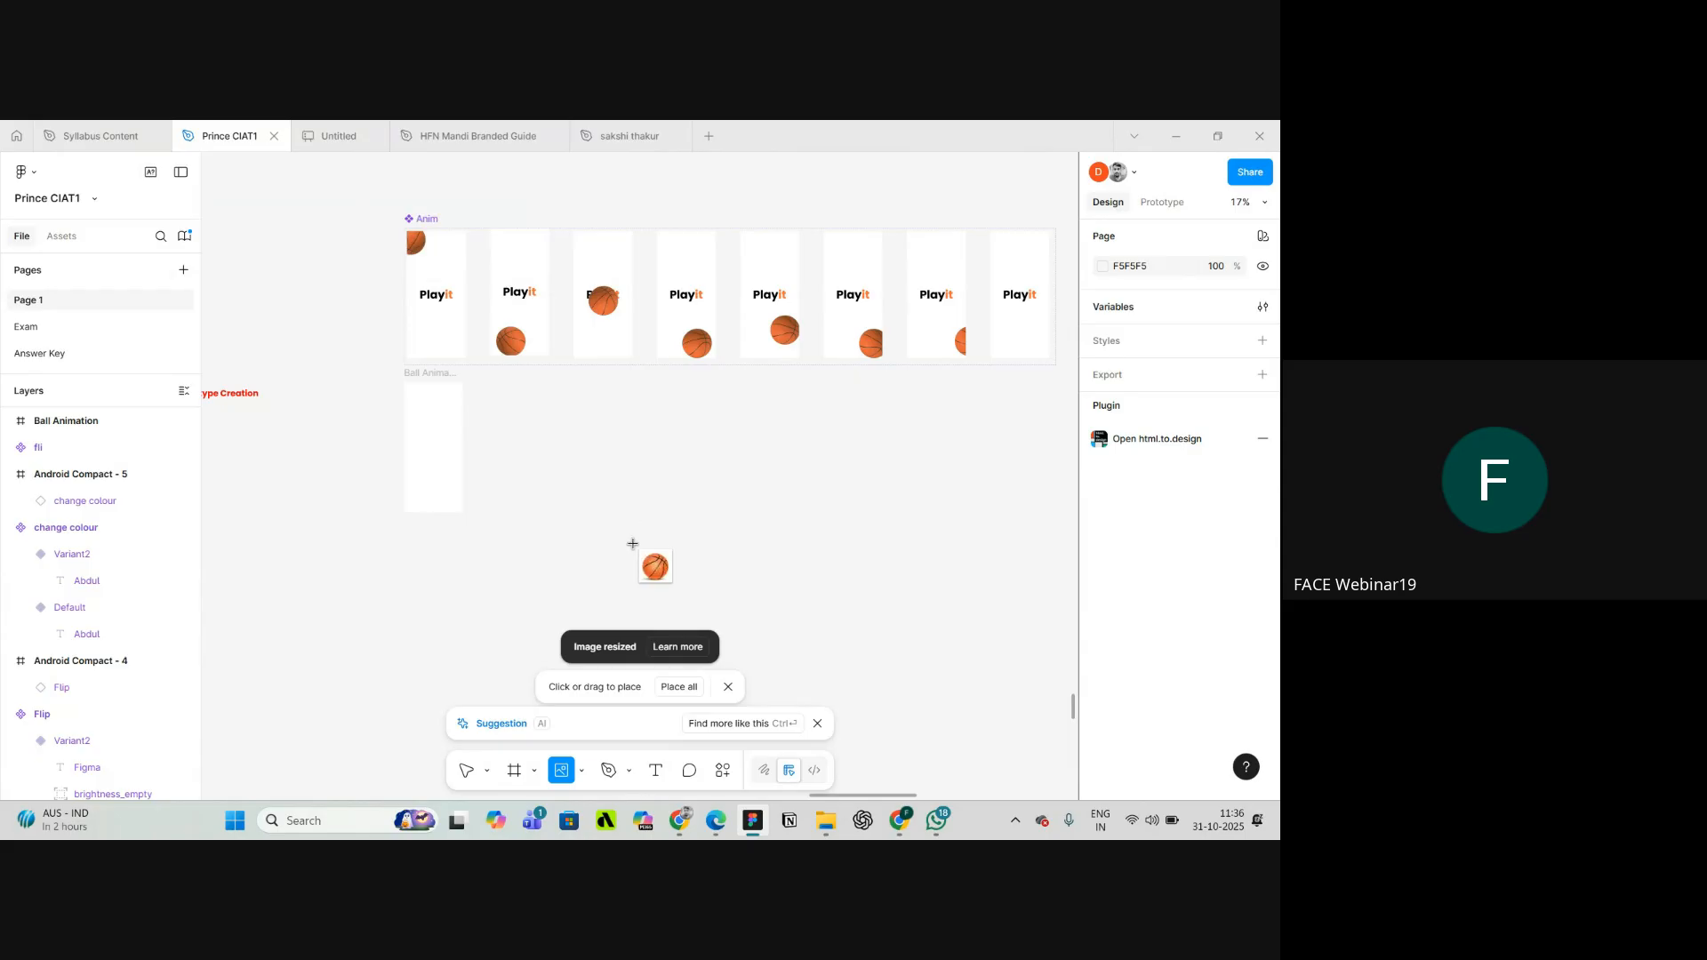
left_click(632, 543)
scroll(623, 542, "down", 6)
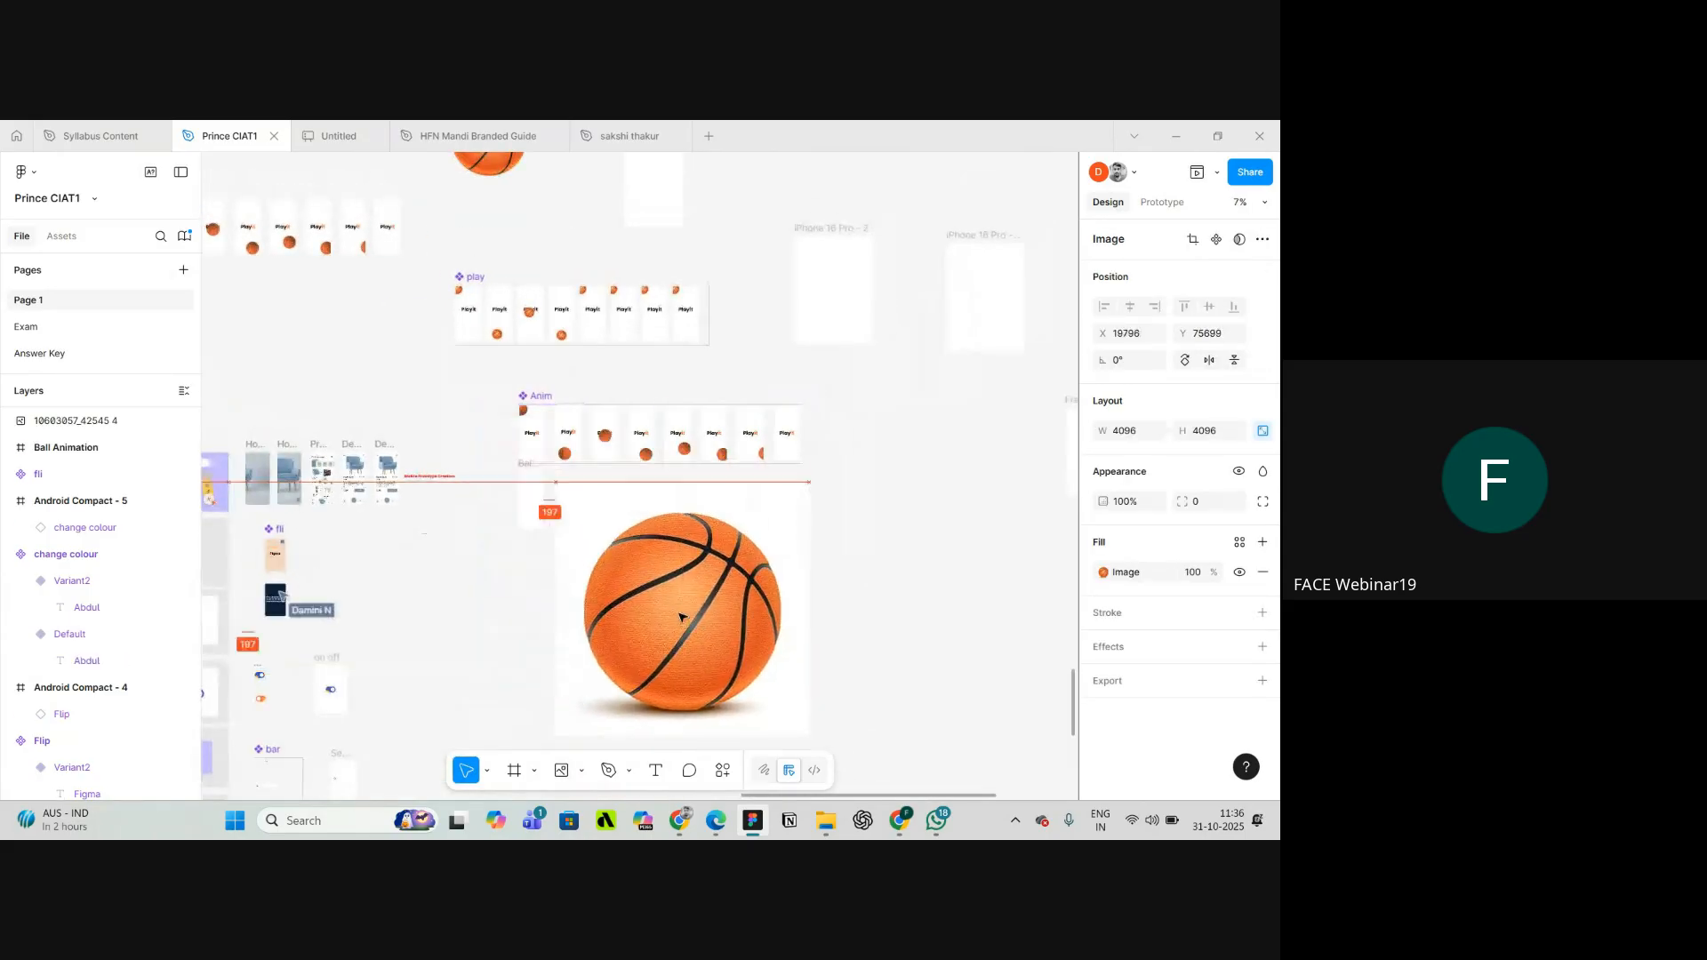
scroll(689, 622, "up", 8)
scroll(644, 562, "down", 6)
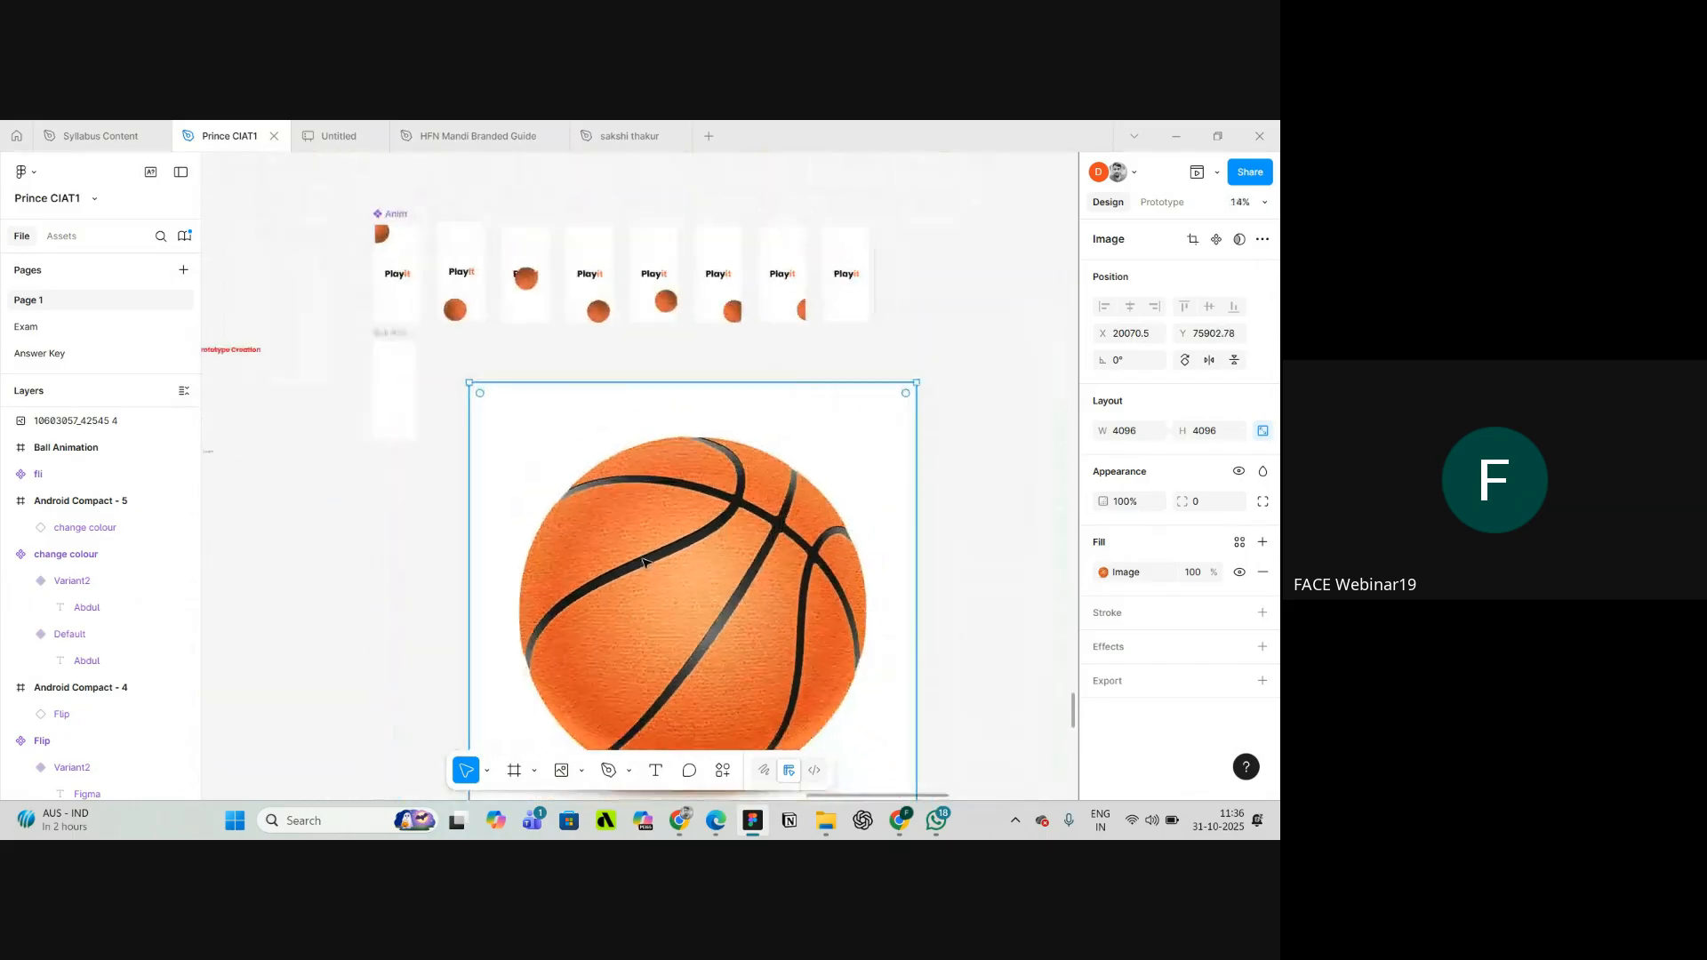
scroll(643, 562, "down", 1)
scroll(652, 572, "down", 2)
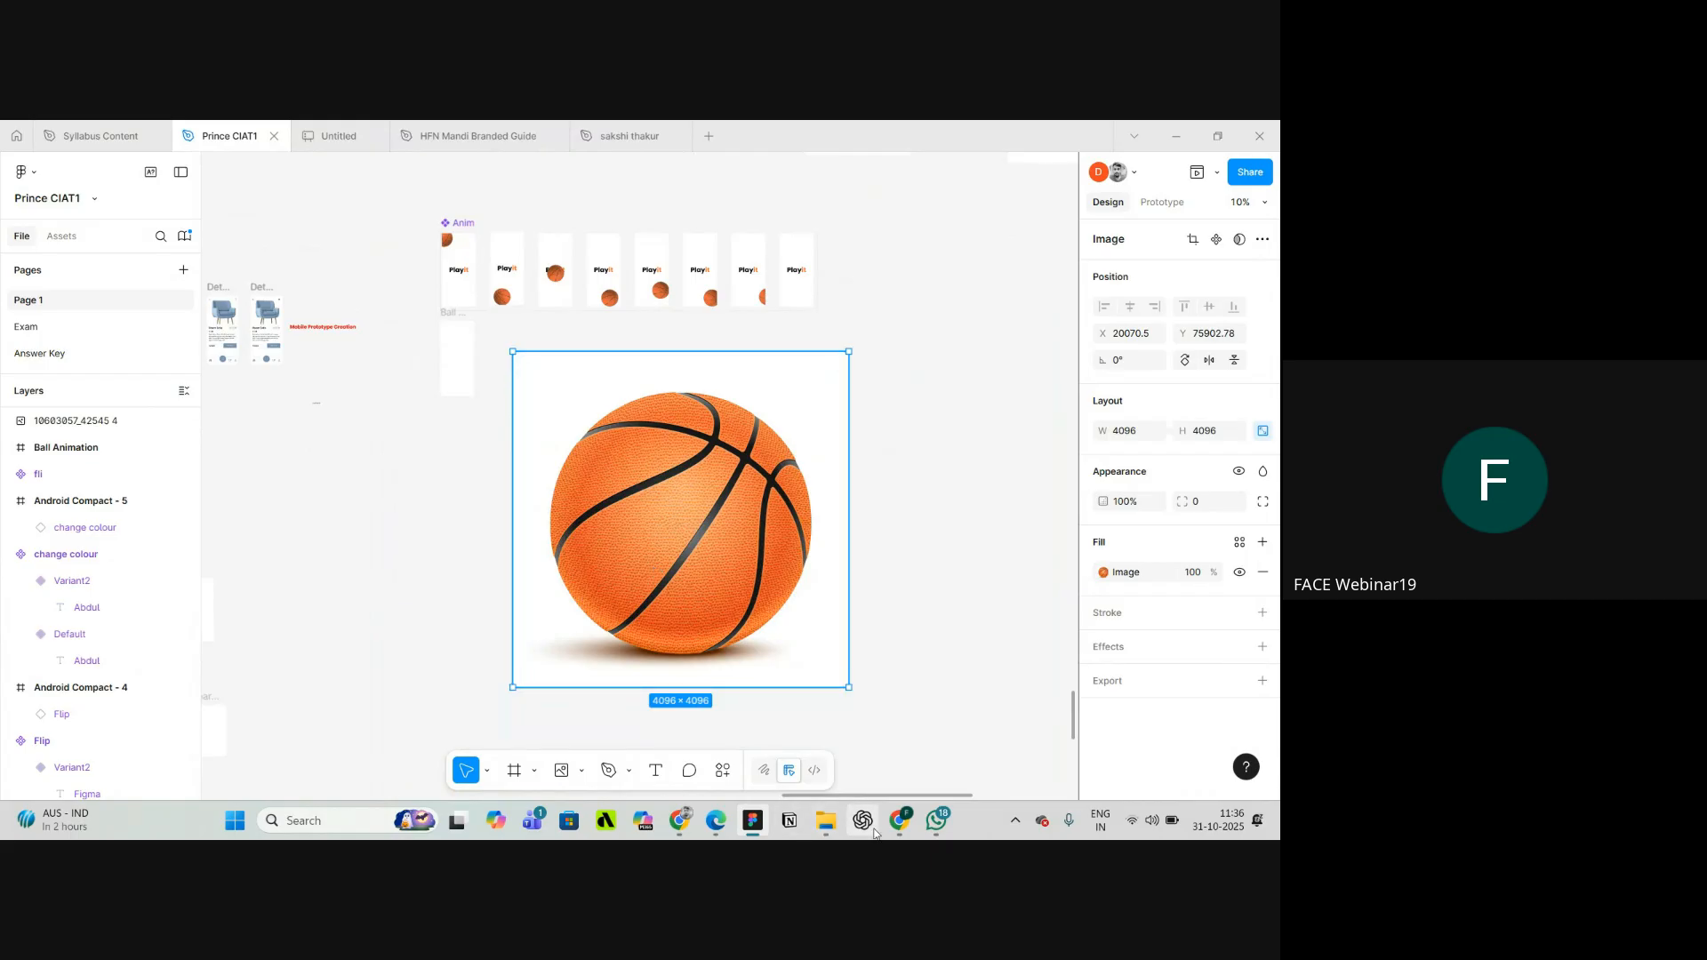
- Switch to the Google Meet window to check the presentation, and return to the Figma file
mouse_move(900, 820)
left_click(770, 708)
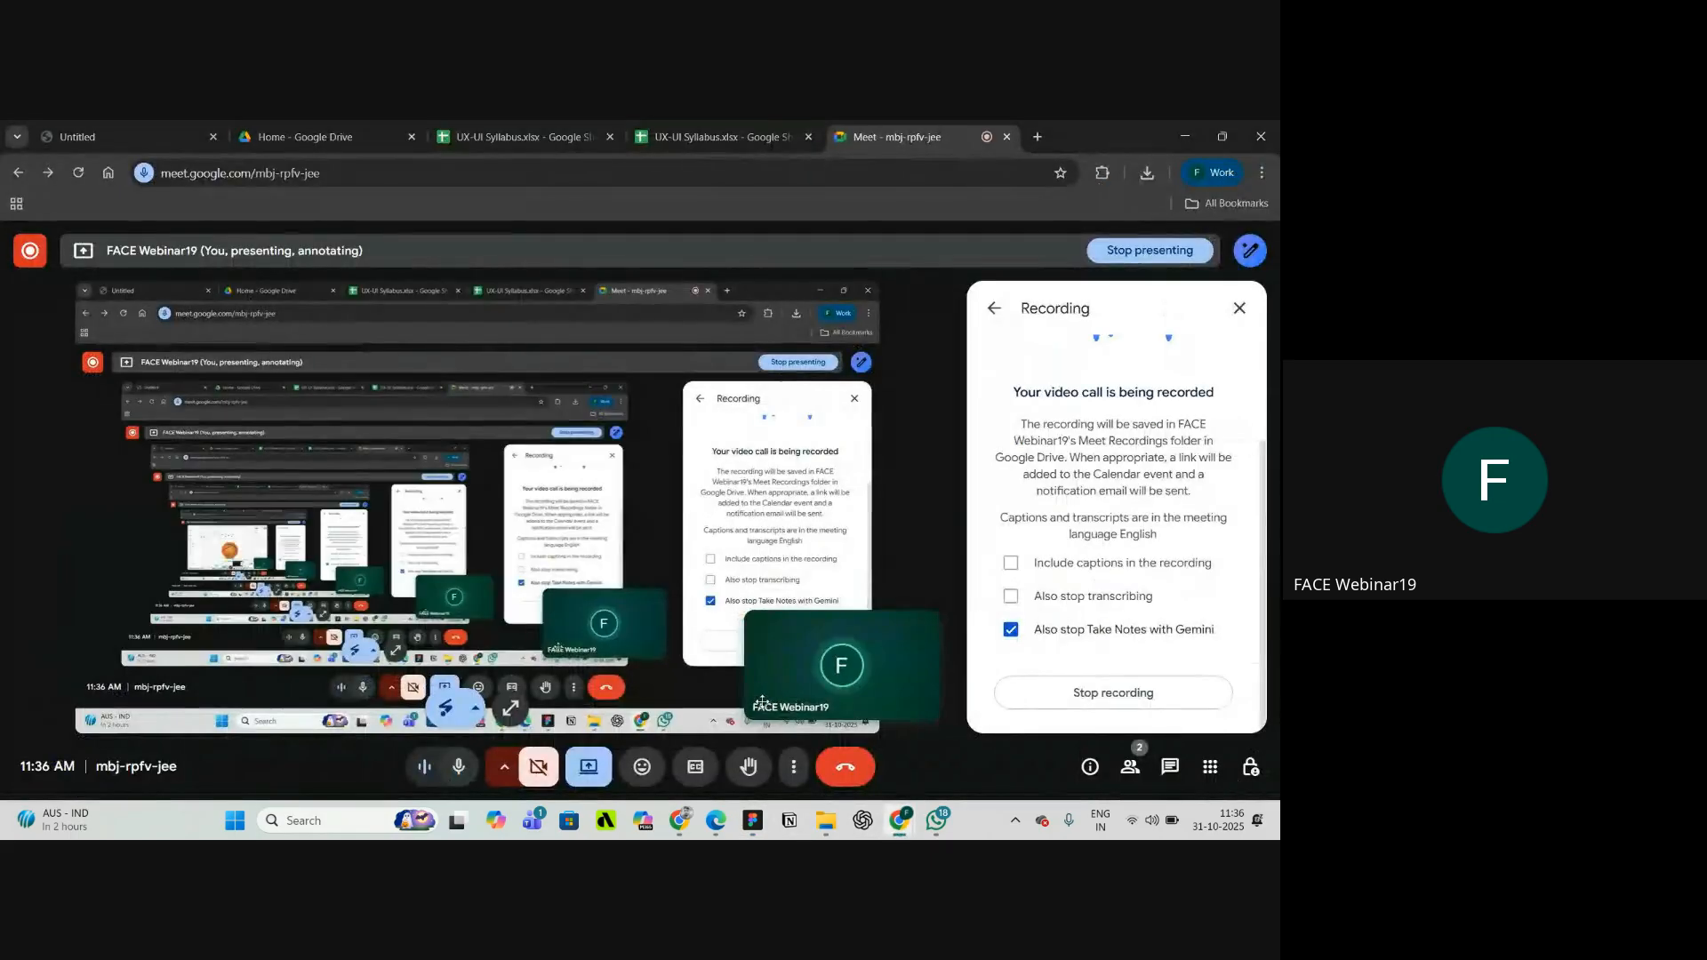
left_click(751, 824)
- Examine the placed basketball image up close and in relation to the Ball Animation frame and Anim variants
scroll(727, 547, "up", 3)
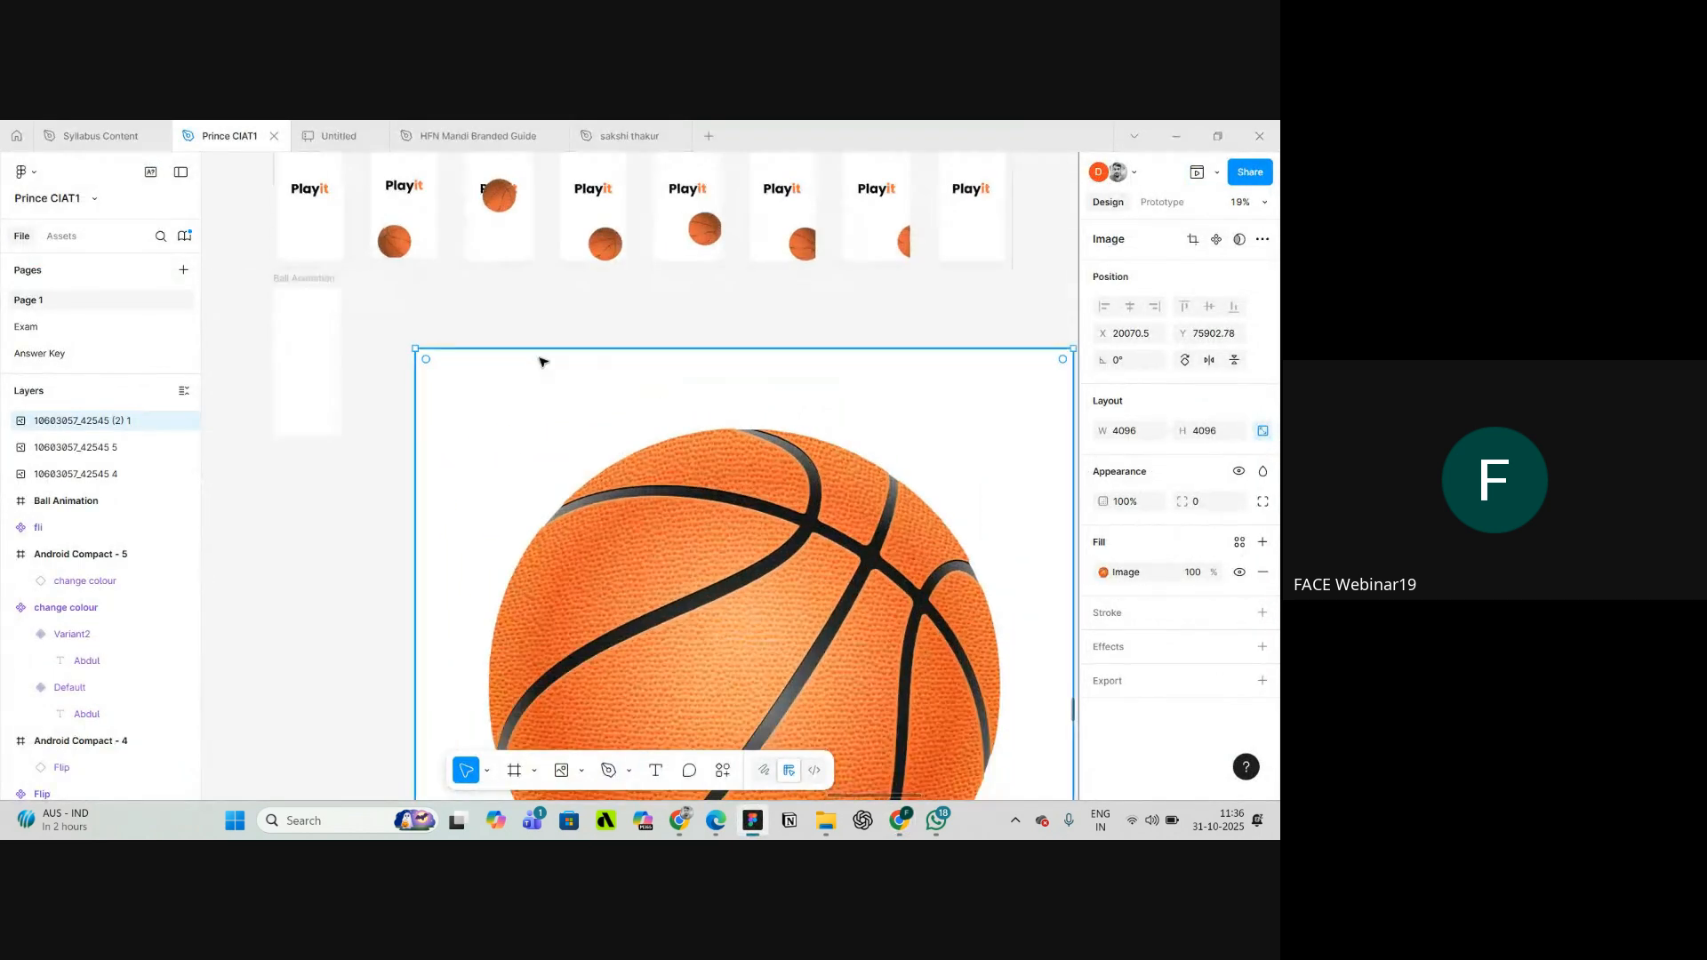
scroll(697, 419, "down", 5)
scroll(727, 456, "up", 5)
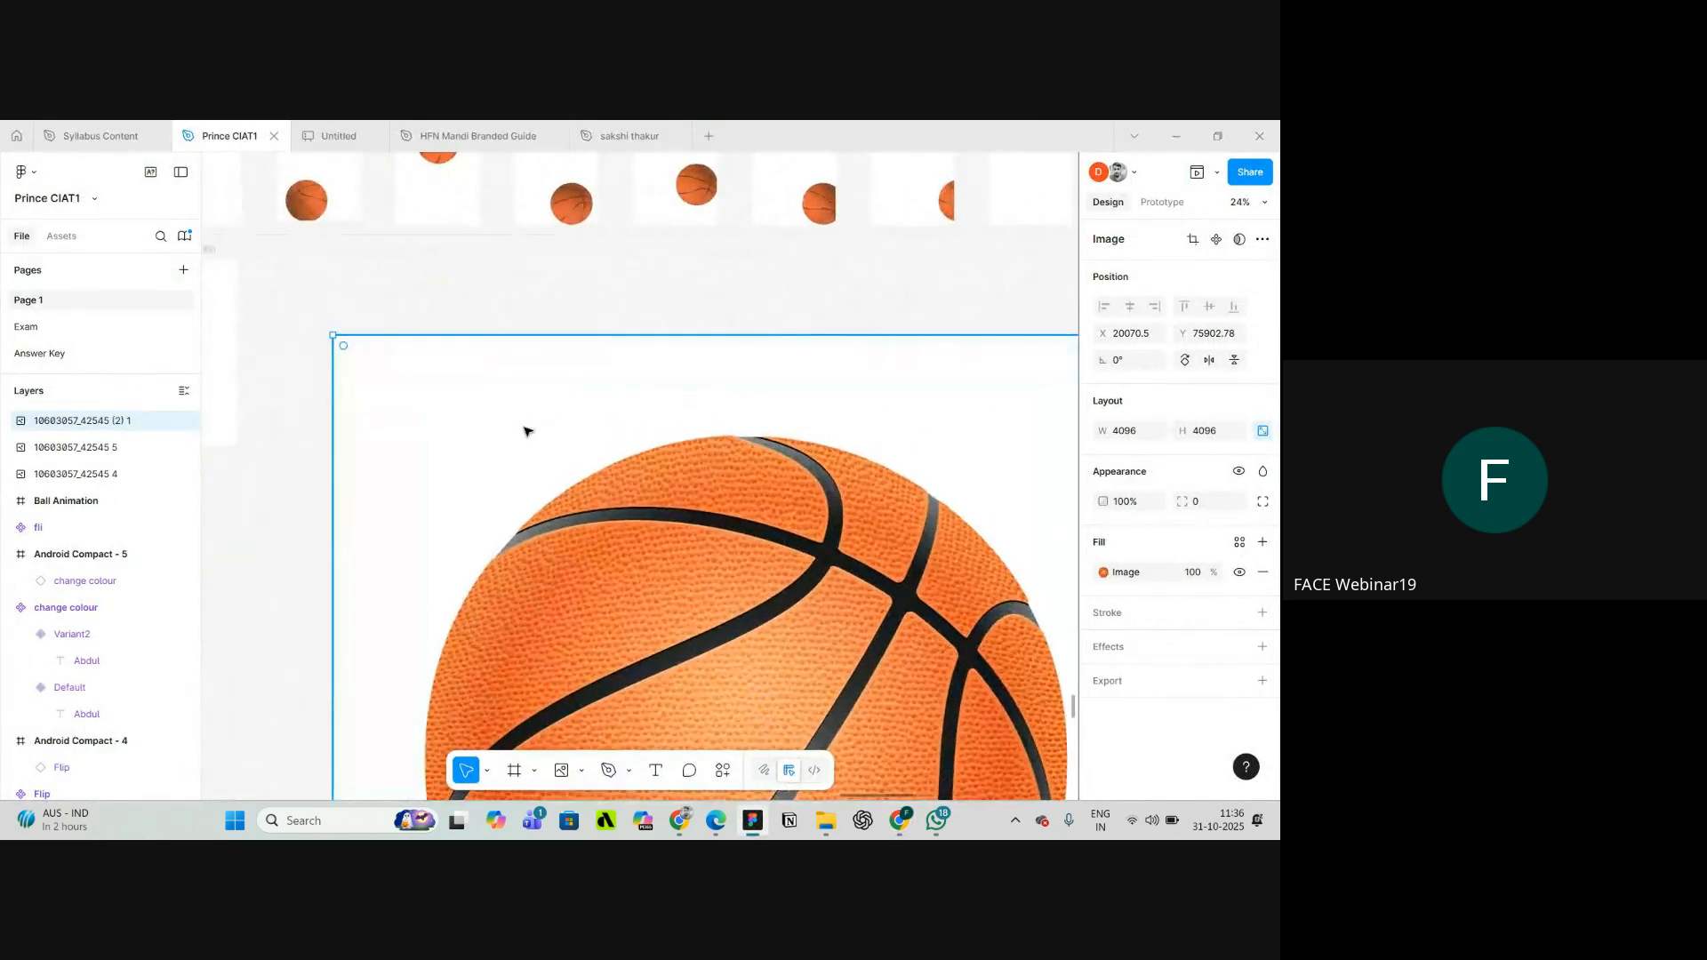
scroll(516, 428, "down", 4)
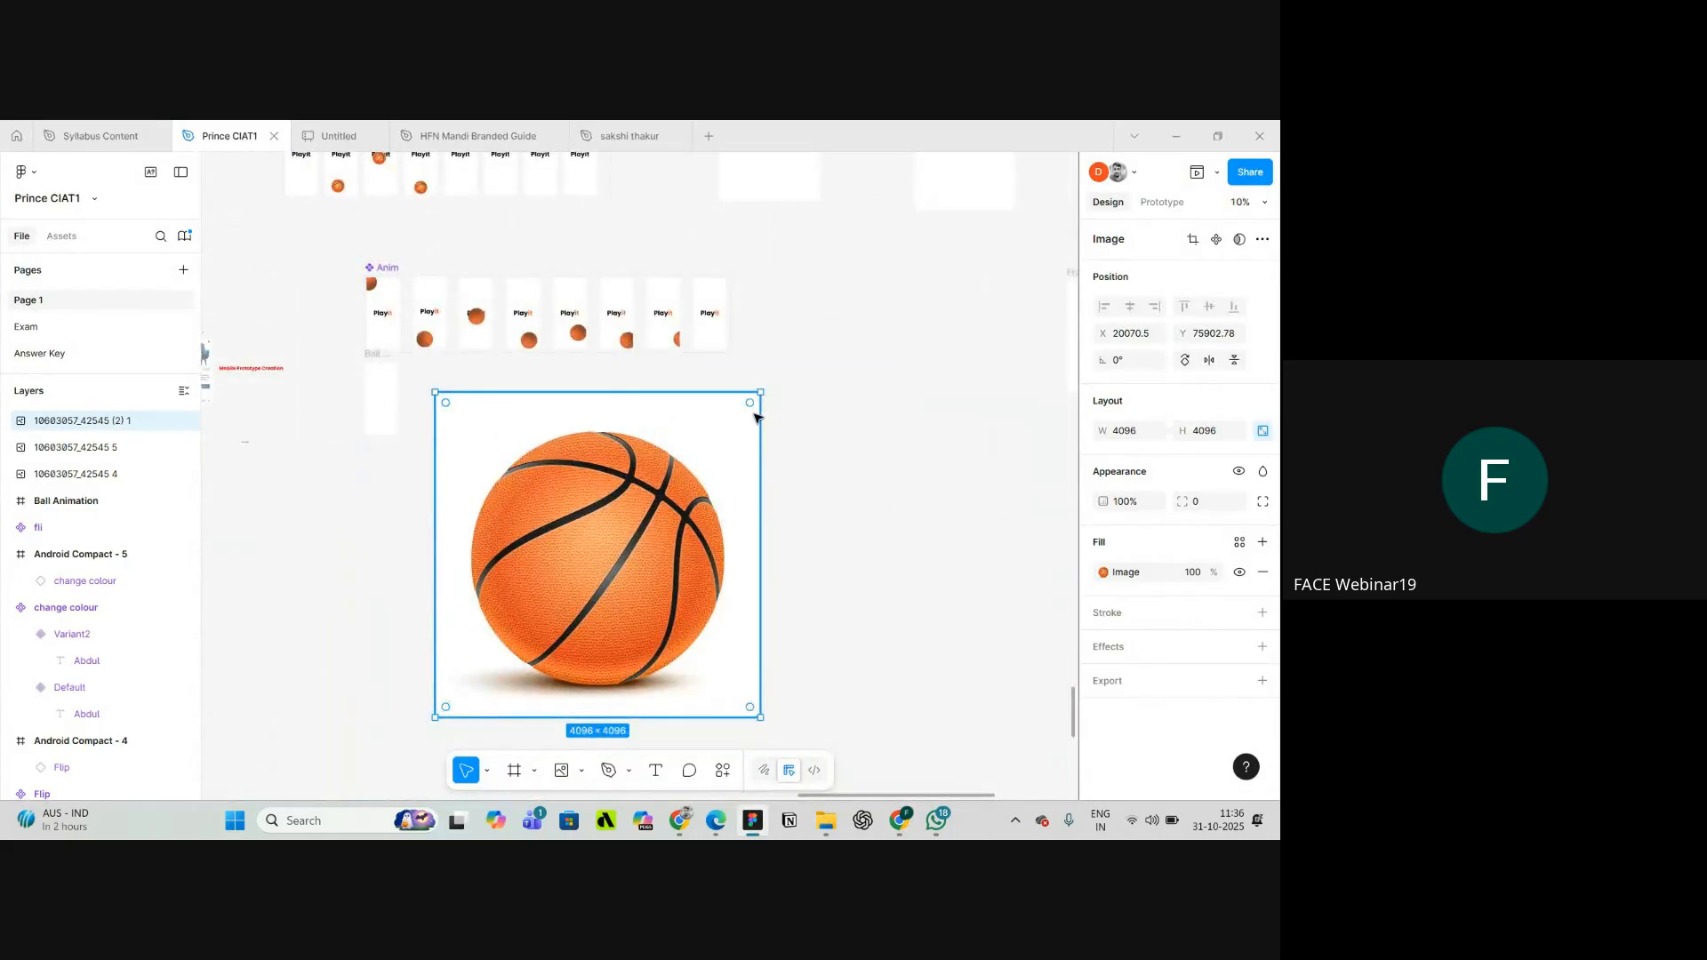
scroll(830, 423, "up", 2)
scroll(831, 423, "down", 5)
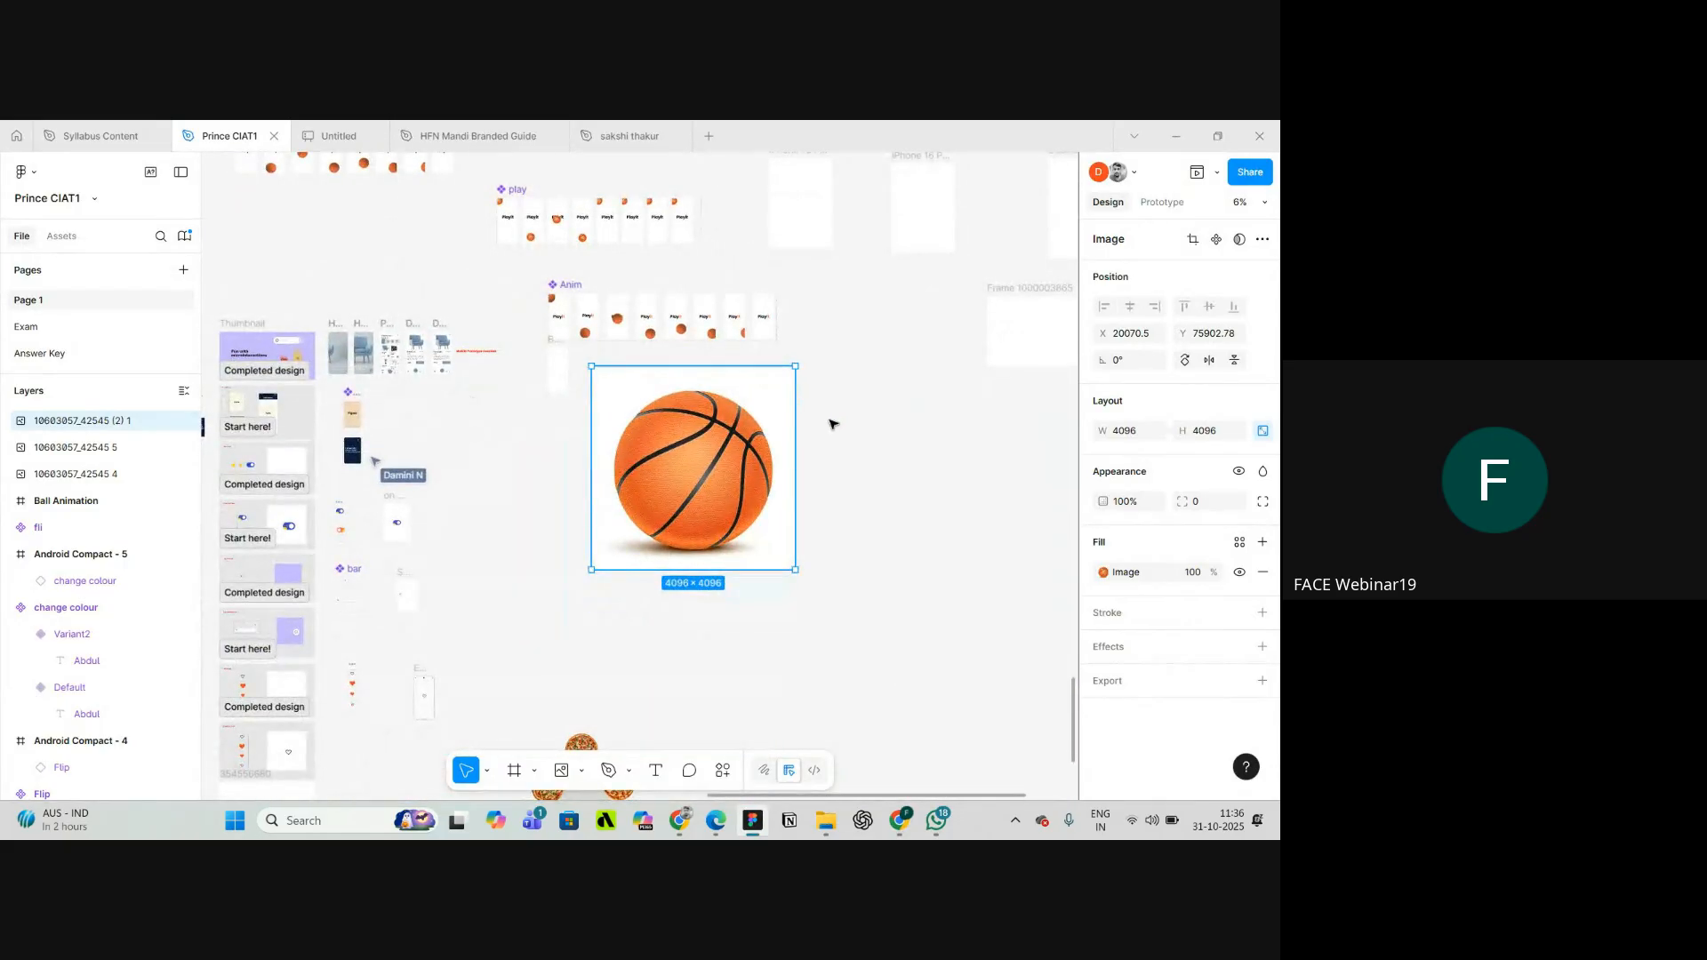
scroll(830, 424, "down", 1)
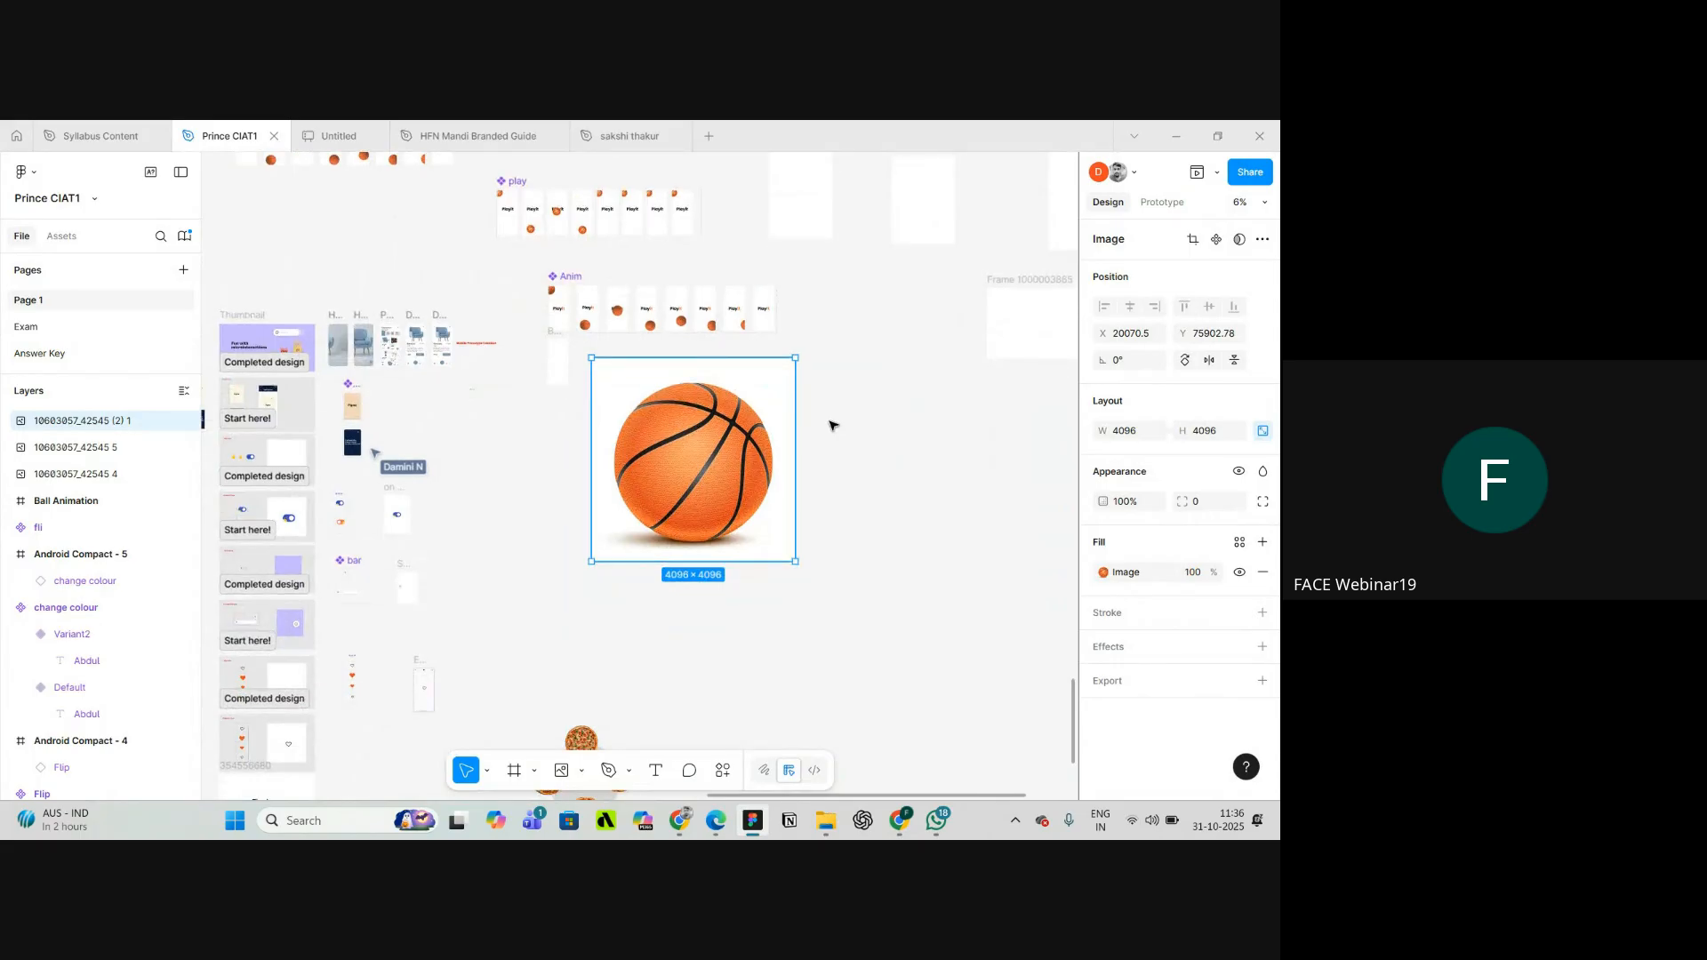
scroll(831, 424, "up", 3)
scroll(830, 424, "up", 6)
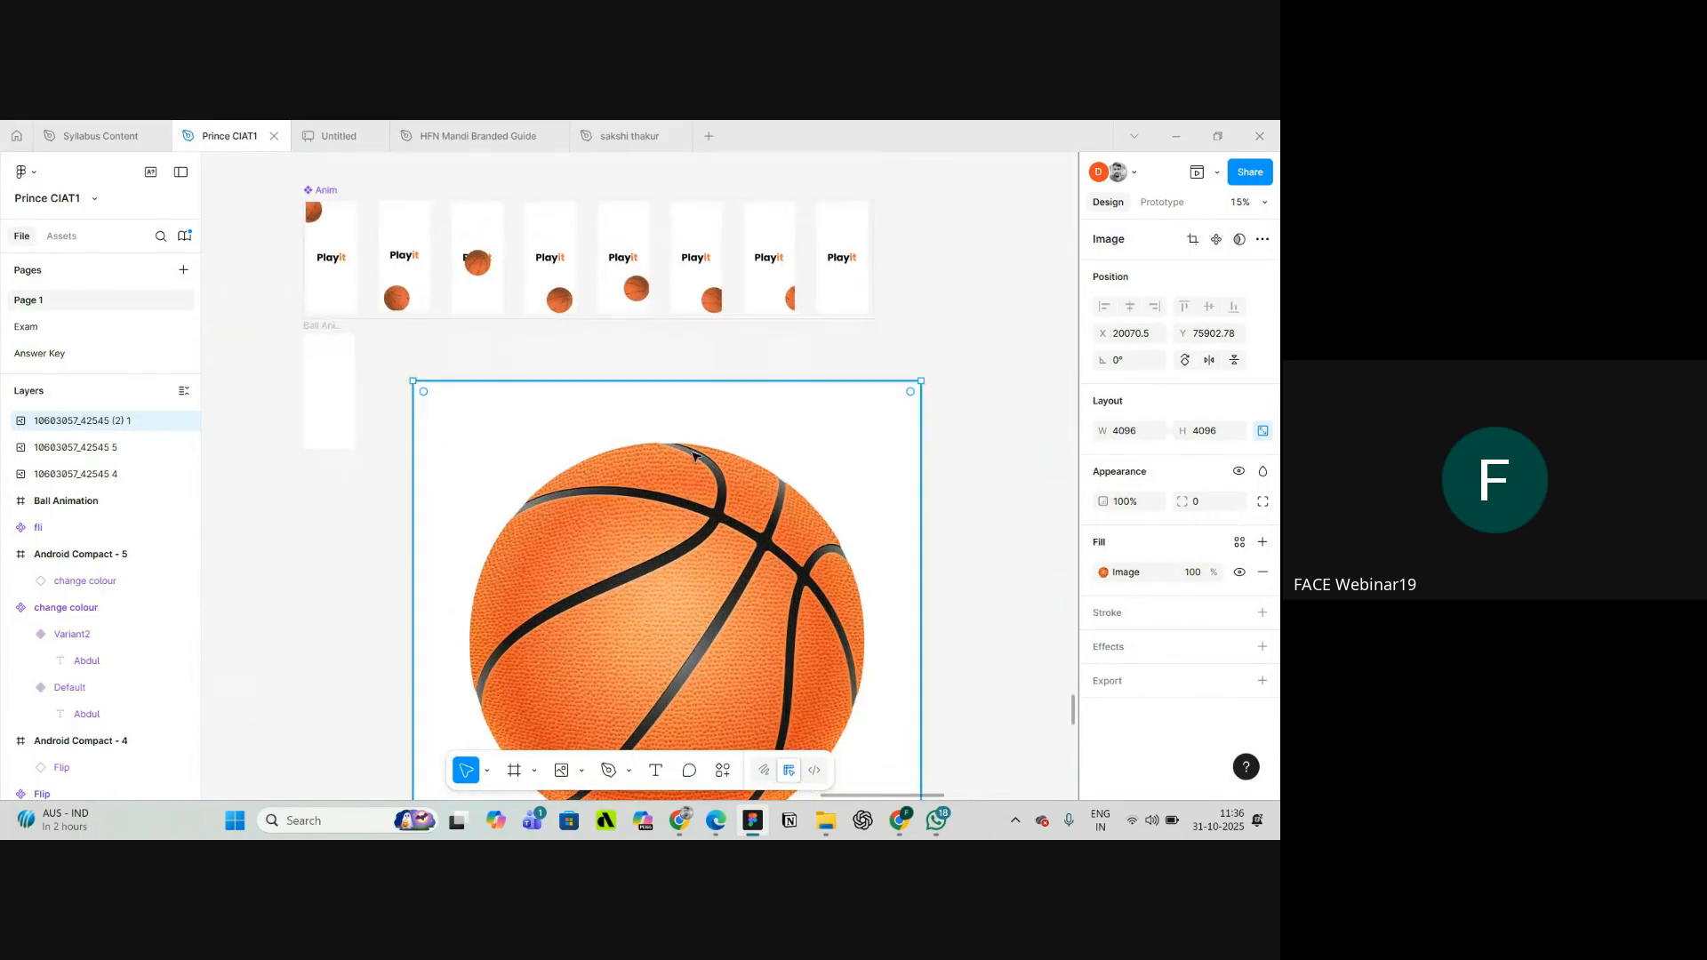
scroll(693, 455, "down", 2)
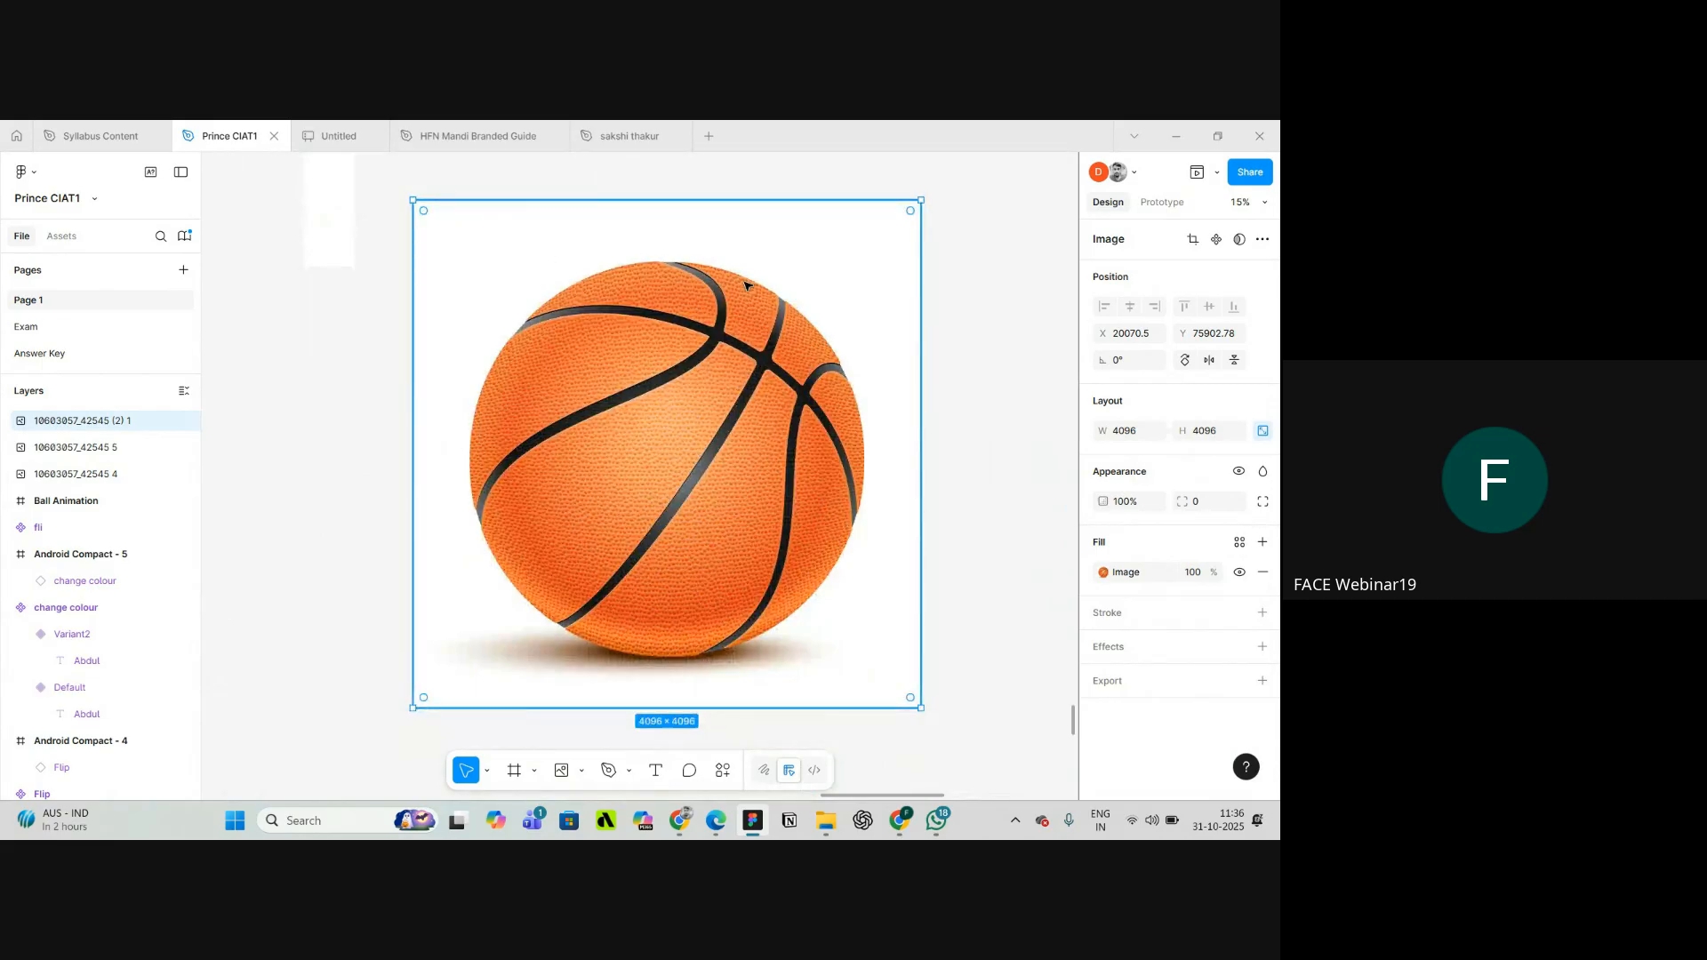
scroll(733, 271, "up", 1)
scroll(671, 228, "up", 3)
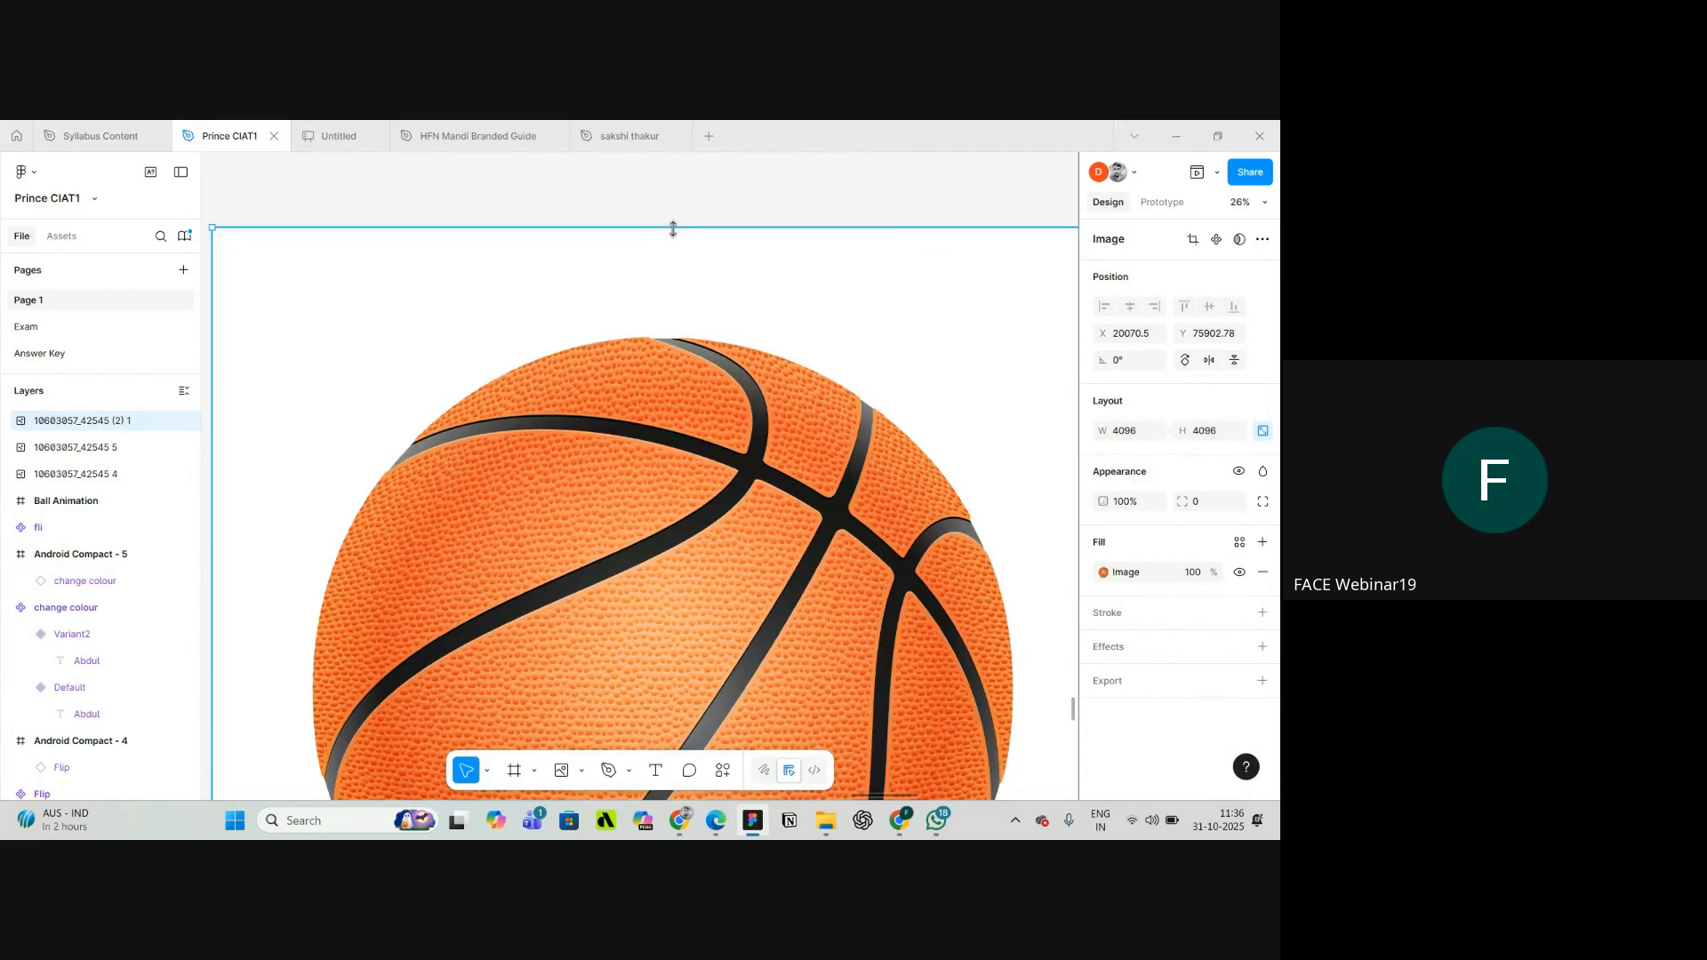
- Trim the image bounds to the ball's edges, to about 3213 × 3217, and lock its aspect ratio
left_click_drag(674, 229, 673, 336)
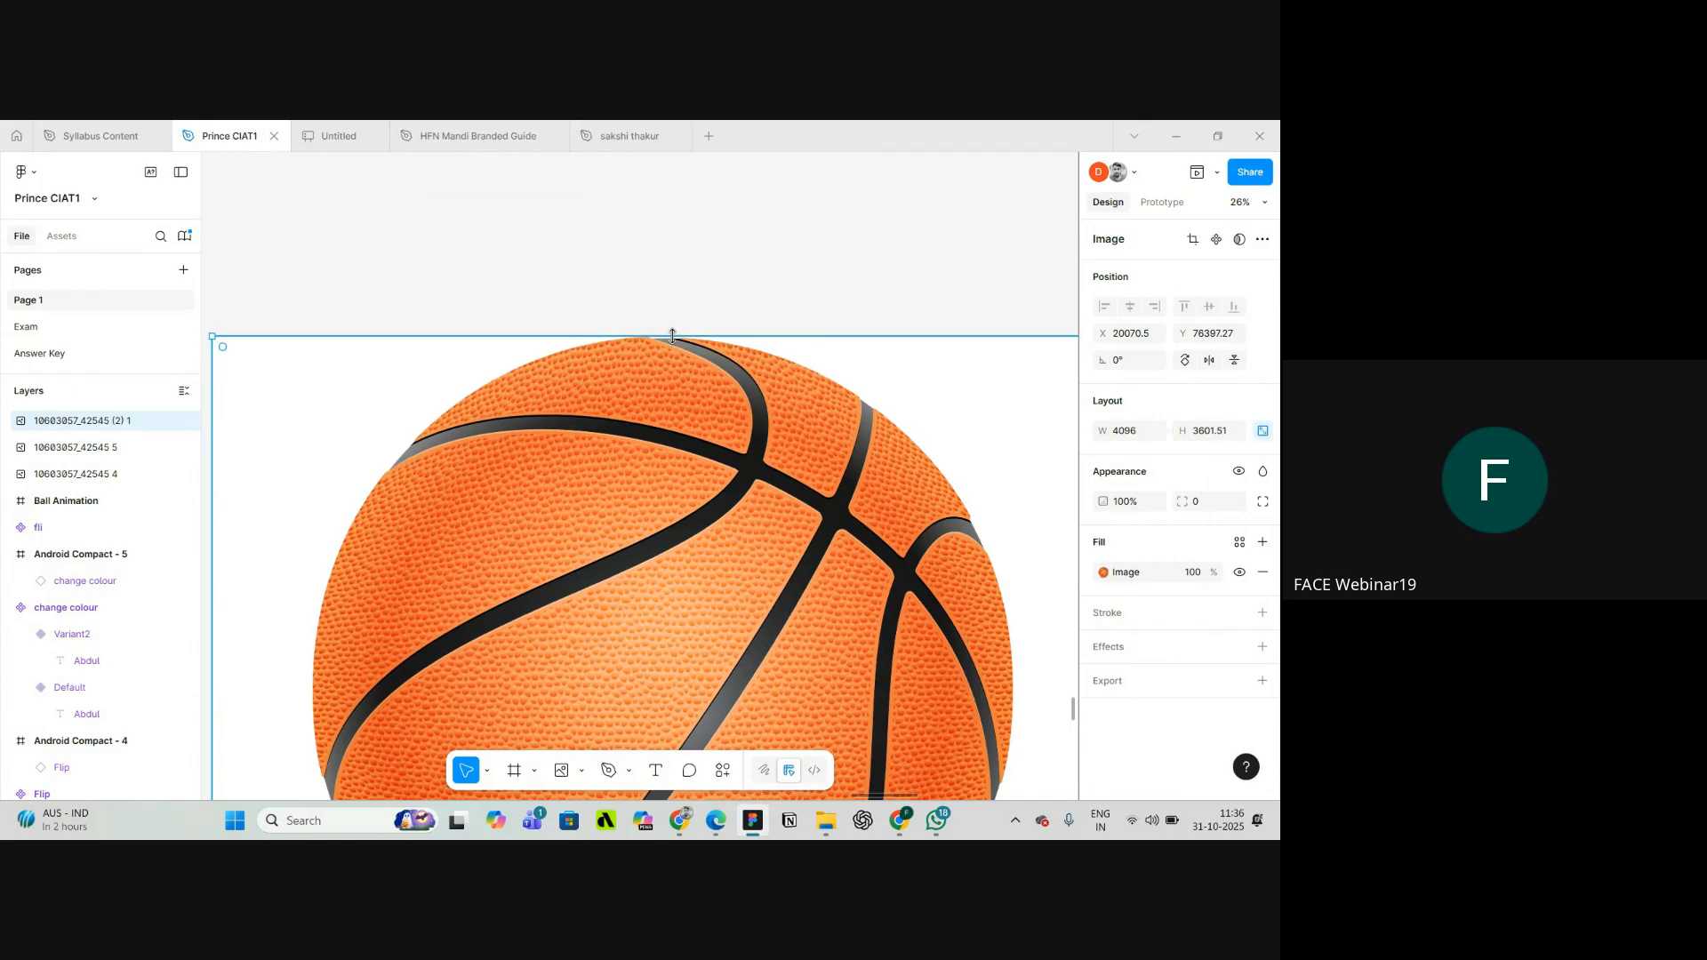
scroll(671, 322, "down", 3)
scroll(745, 369, "up", 2)
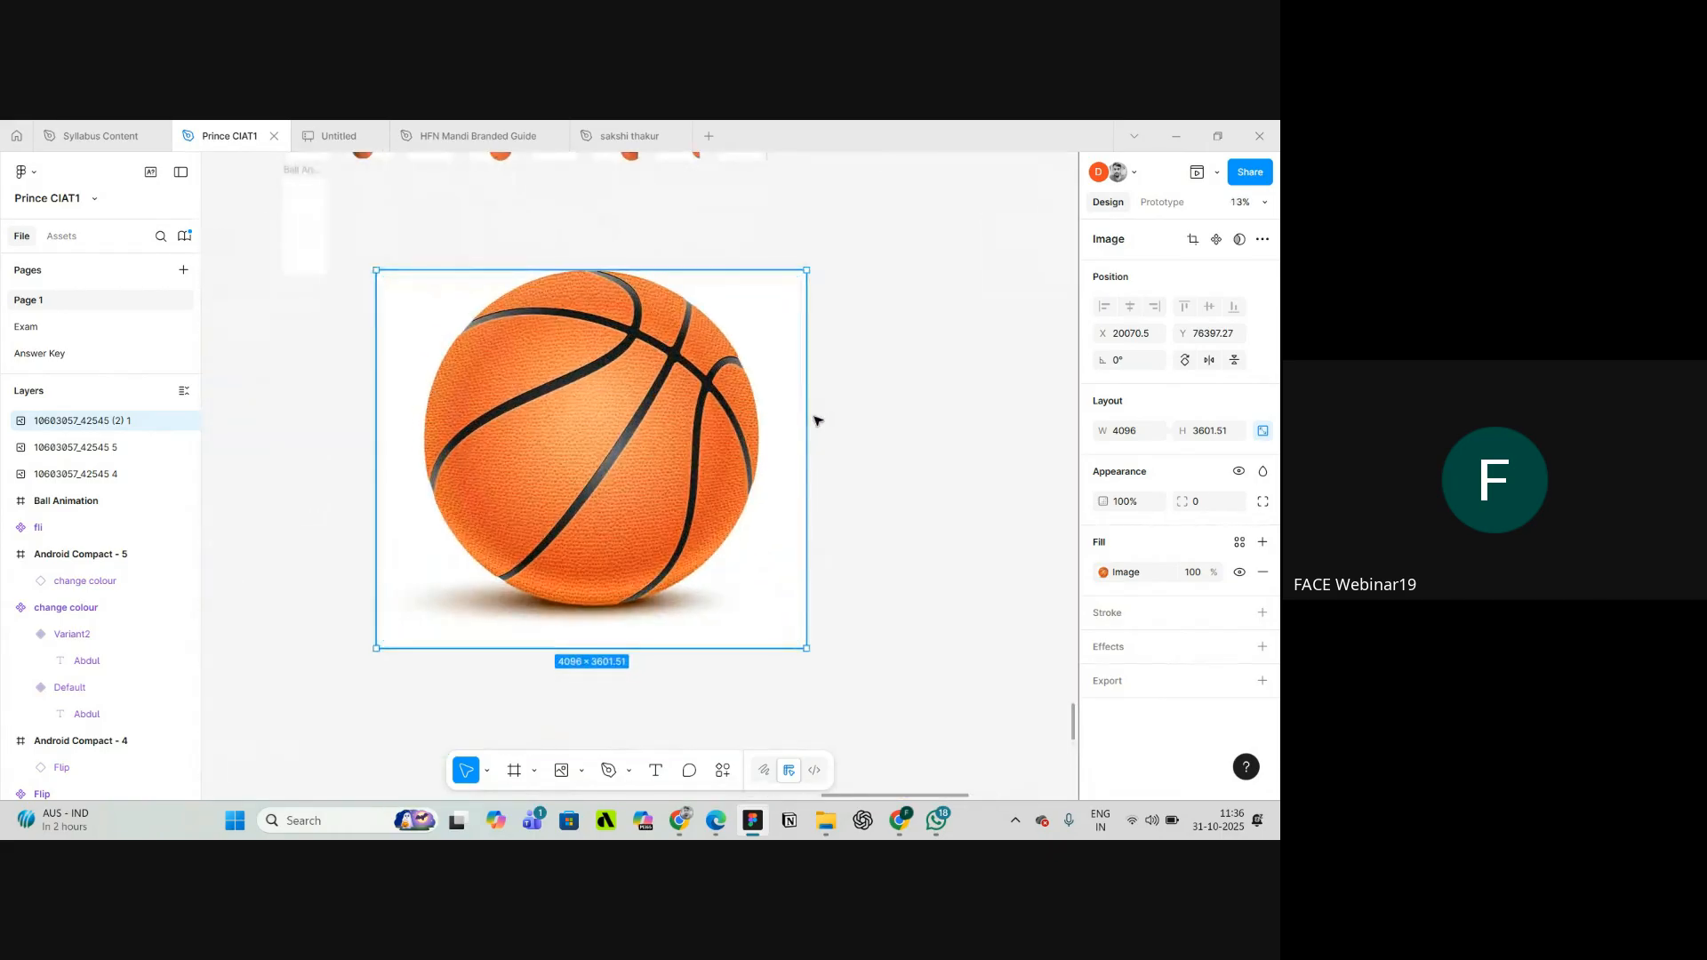
left_click_drag(805, 415, 760, 413)
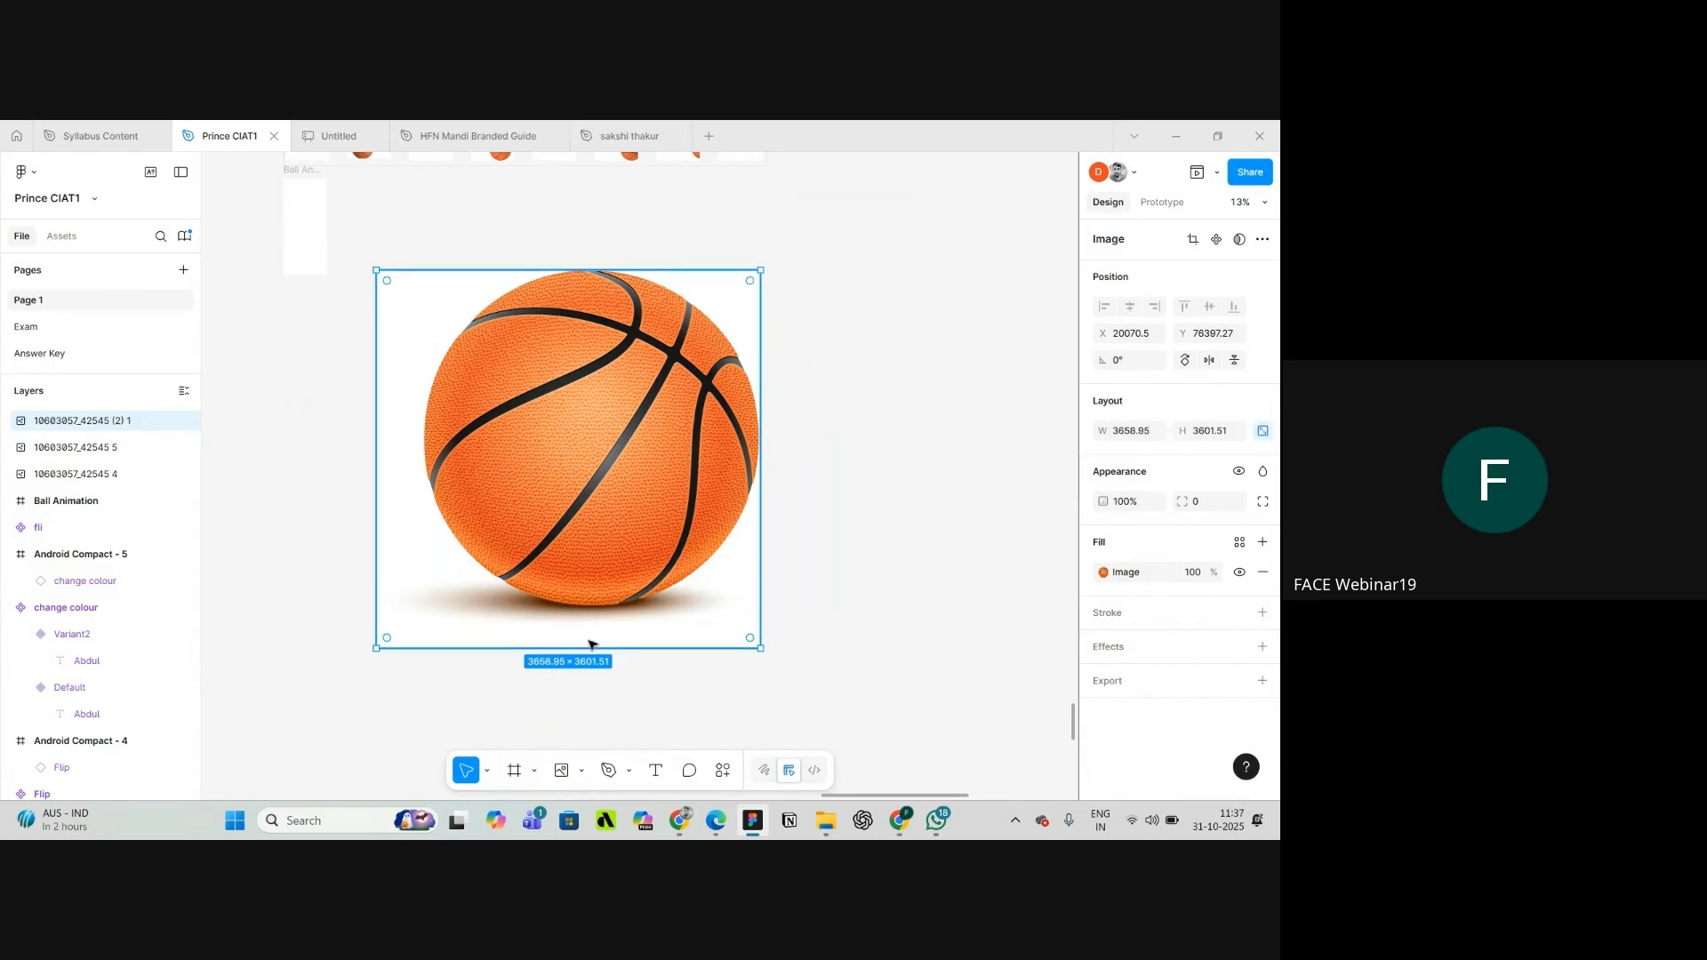
left_click_drag(587, 648, 586, 606)
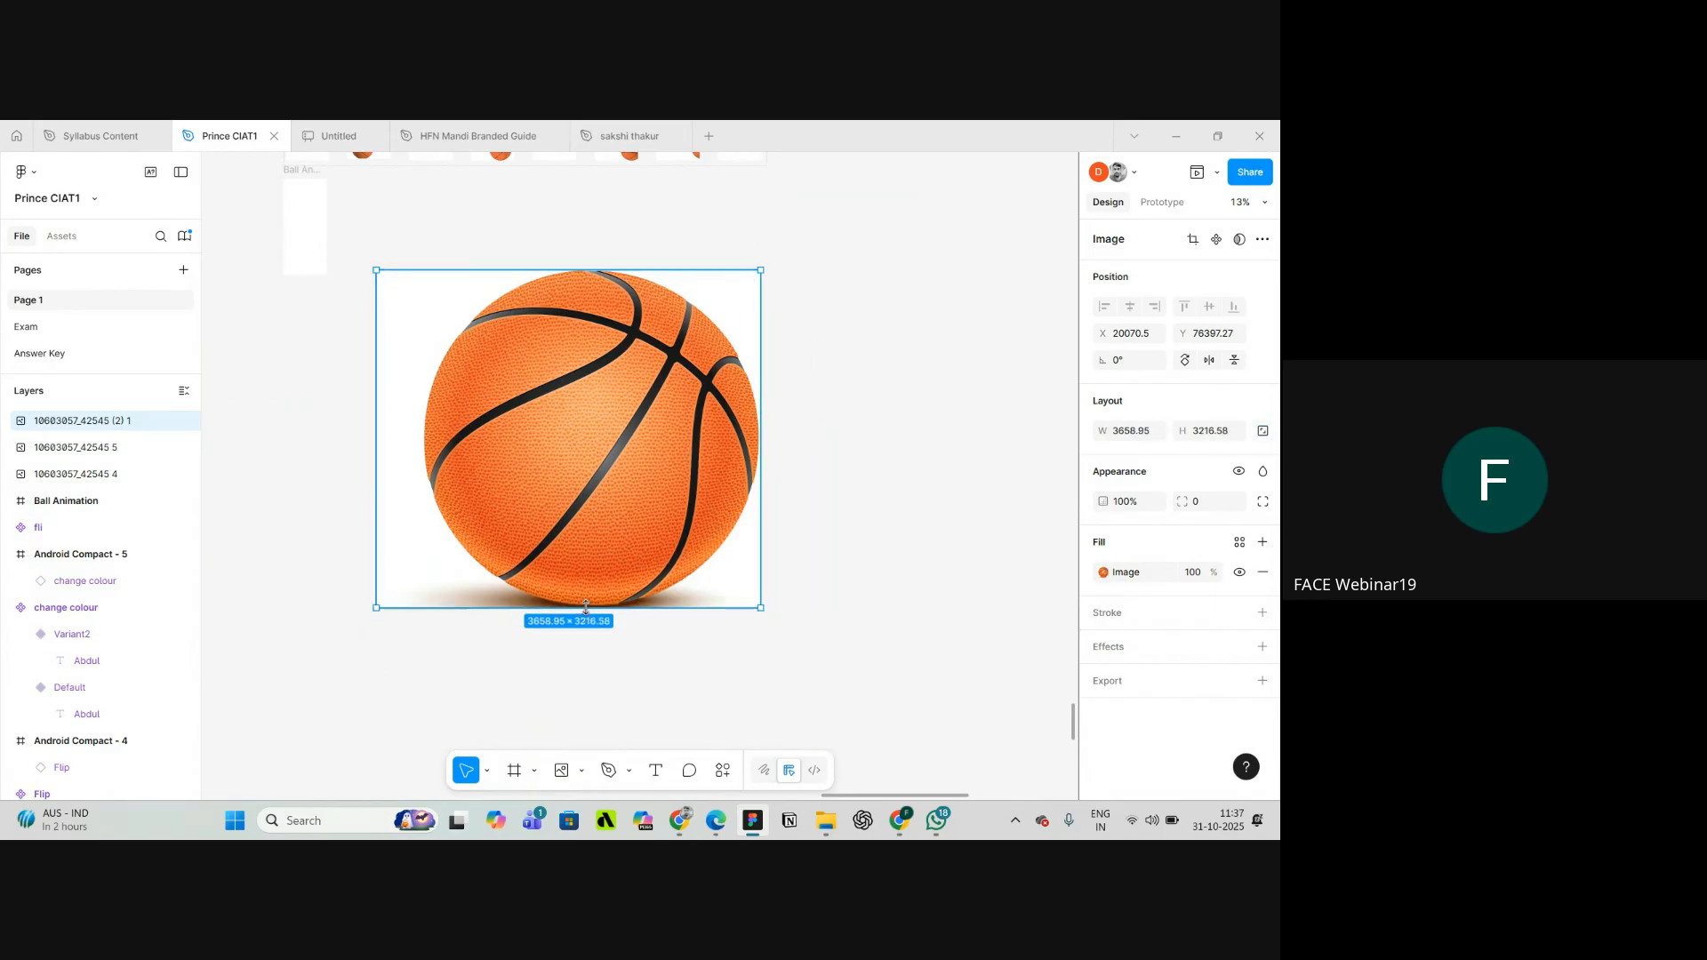
left_click_drag(377, 441, 424, 447)
left_click(1263, 432)
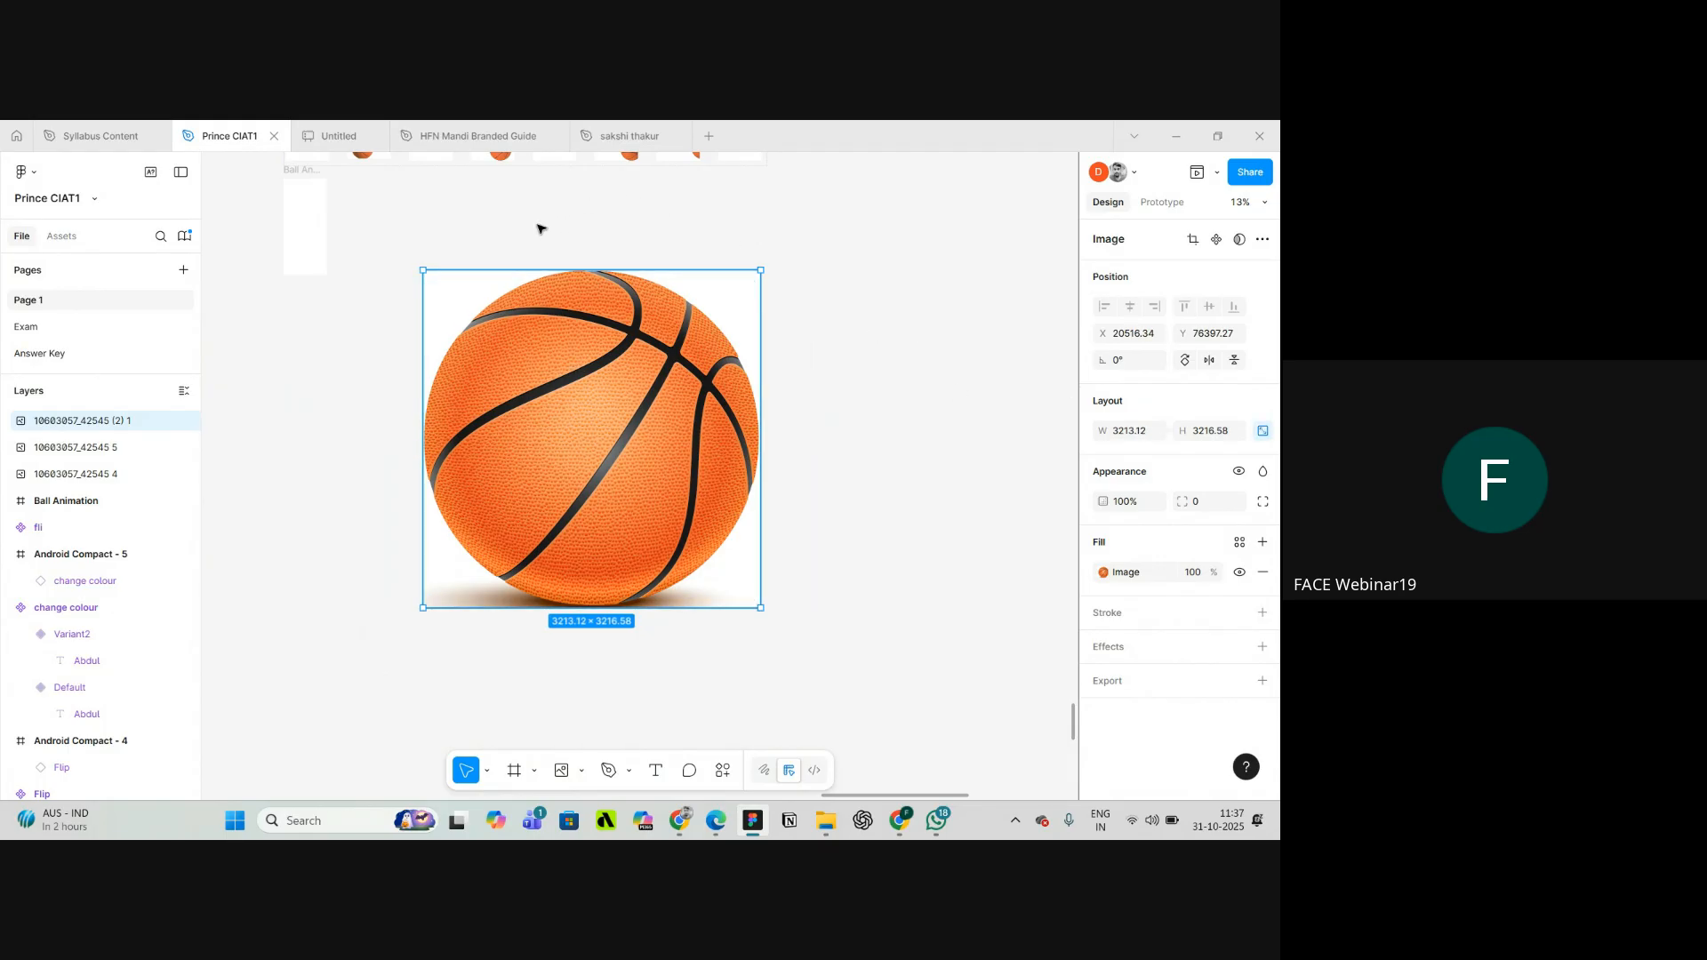
- Set the basketball image's corner radius to 200000 to round it into a circle, and clear the selection
scroll(427, 245, "up", 3)
mouse_move(445, 323)
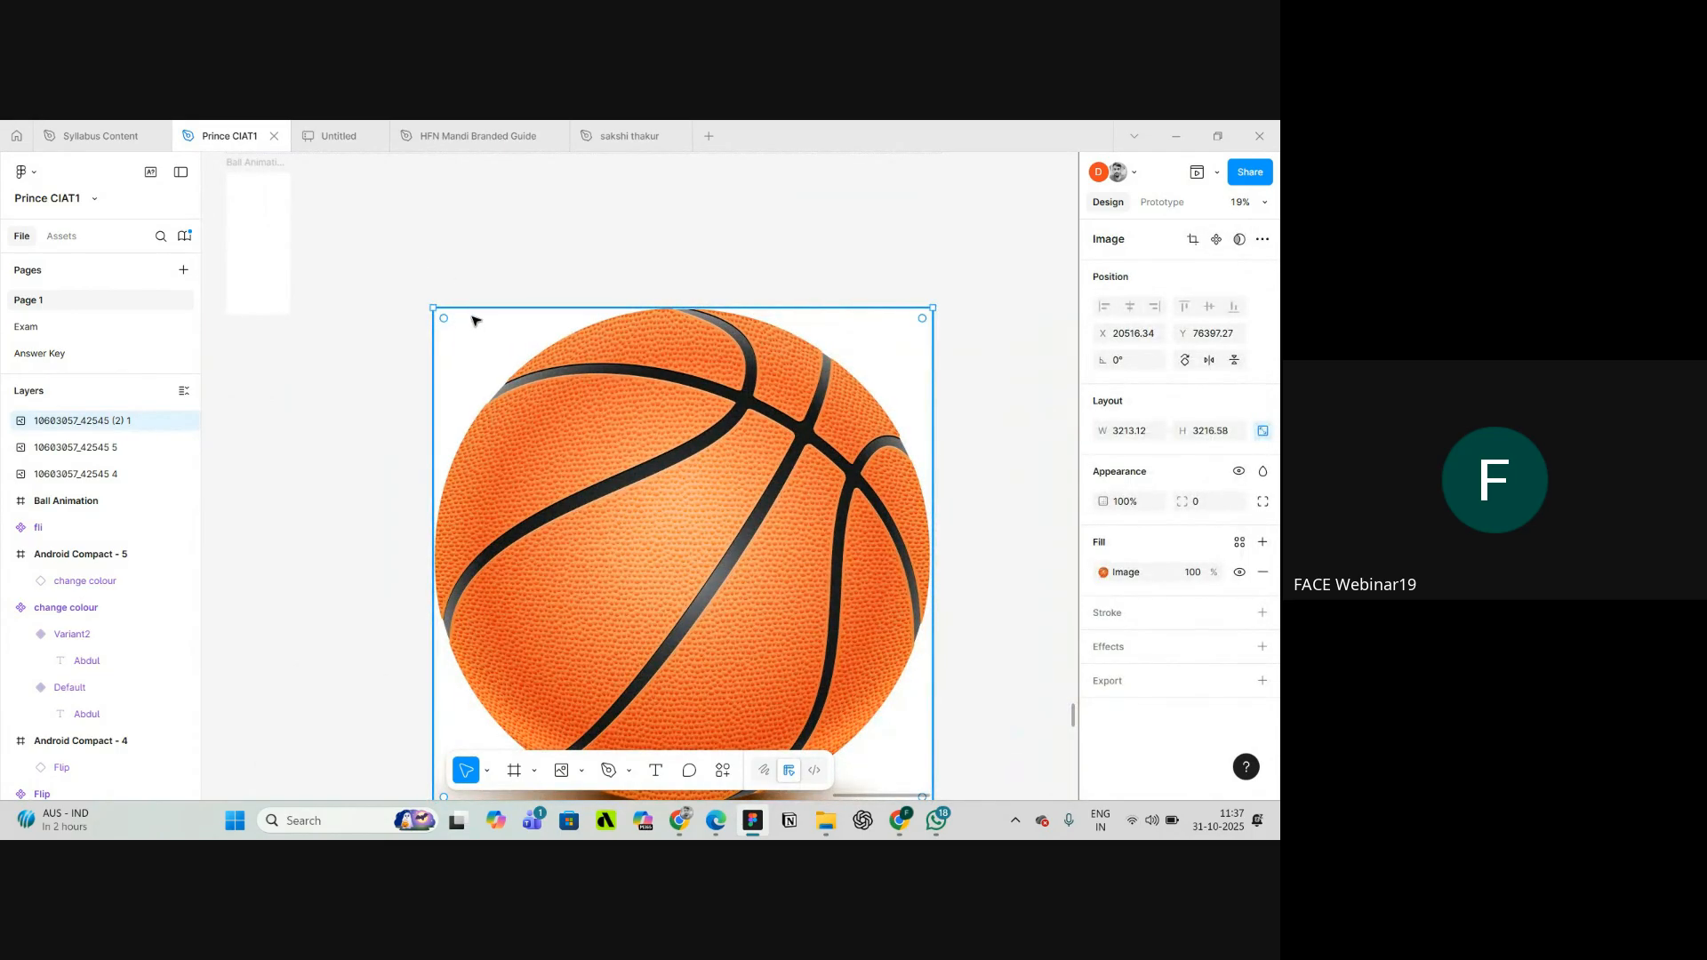
left_click(1207, 503)
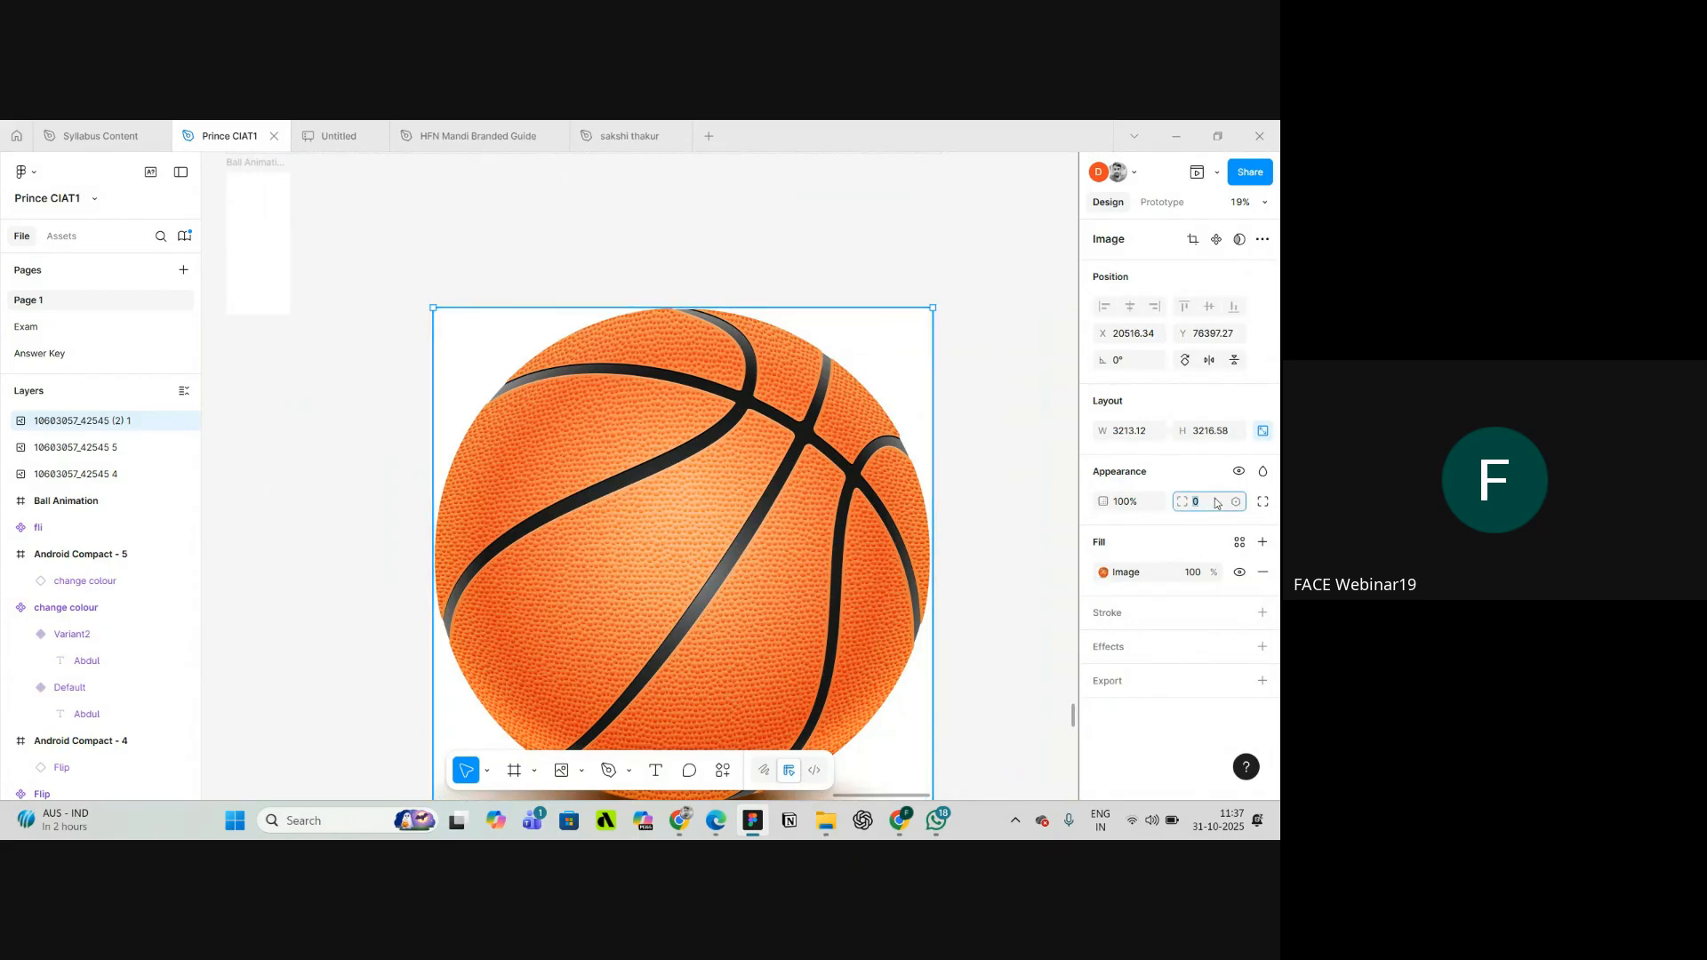
key("Return")
scroll(569, 334, "down", 3)
scroll(556, 311, "up", 3)
left_click(610, 304)
scroll(611, 309, "down", 1)
scroll(611, 310, "down", 2)
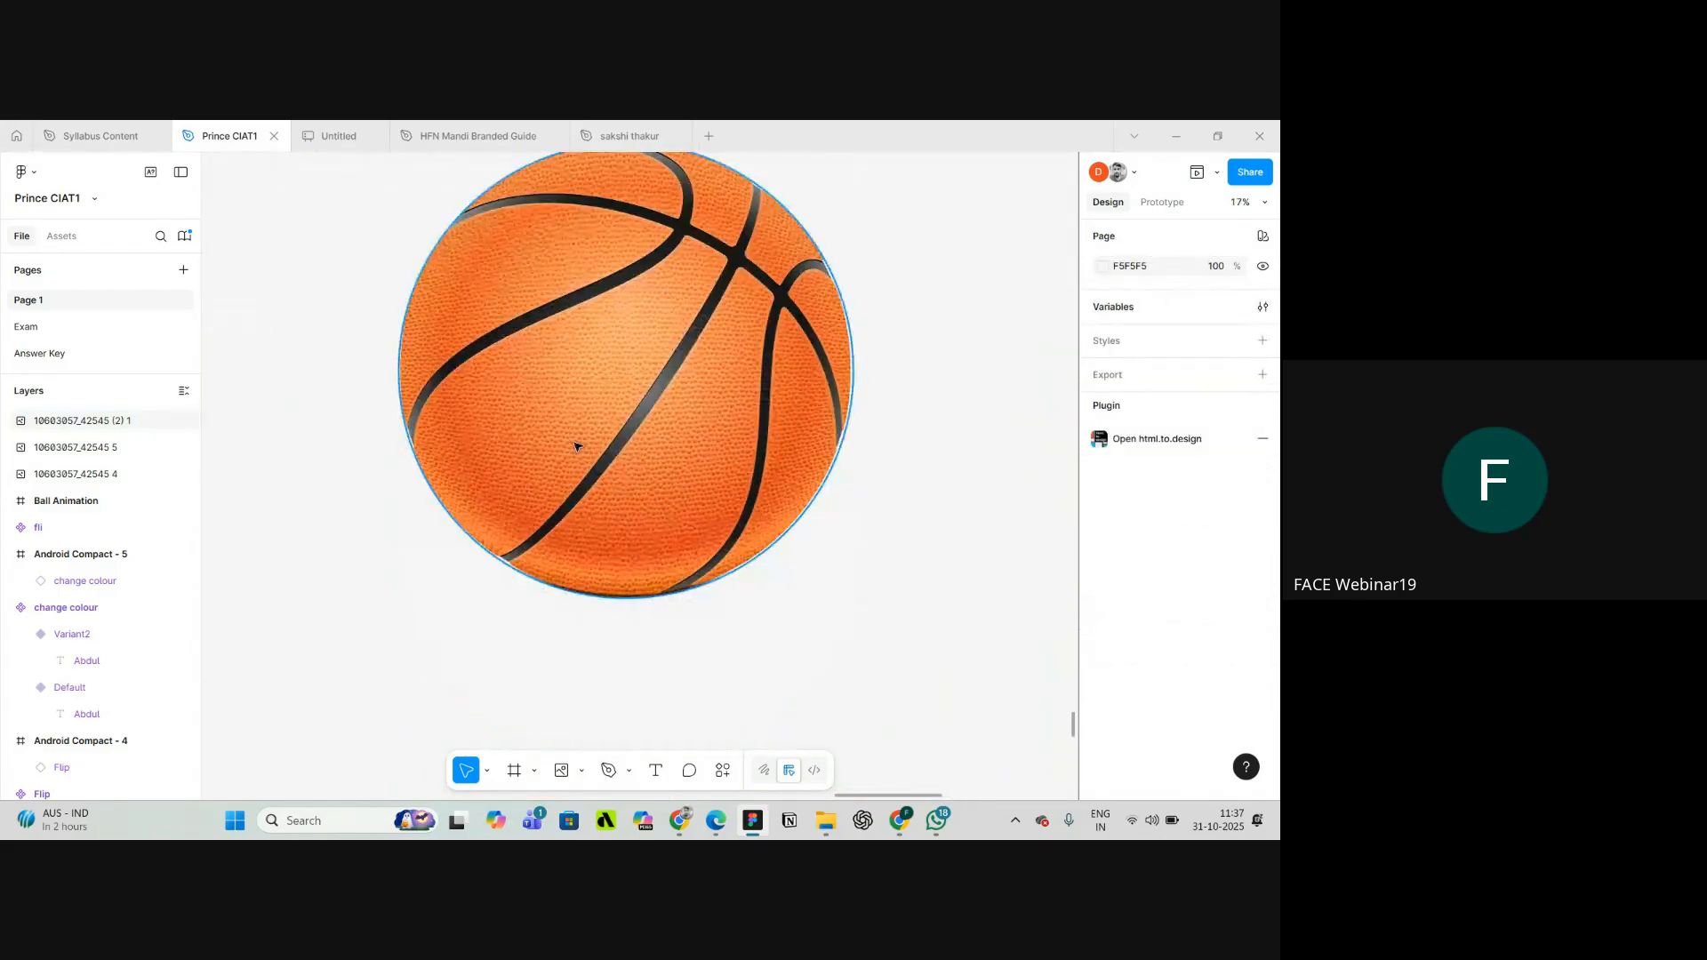
- Examine the rounded basketball's size against the Ball Animation frame and the Anim variants
left_click(579, 446)
scroll(578, 446, "down", 3)
scroll(449, 329, "up", 3)
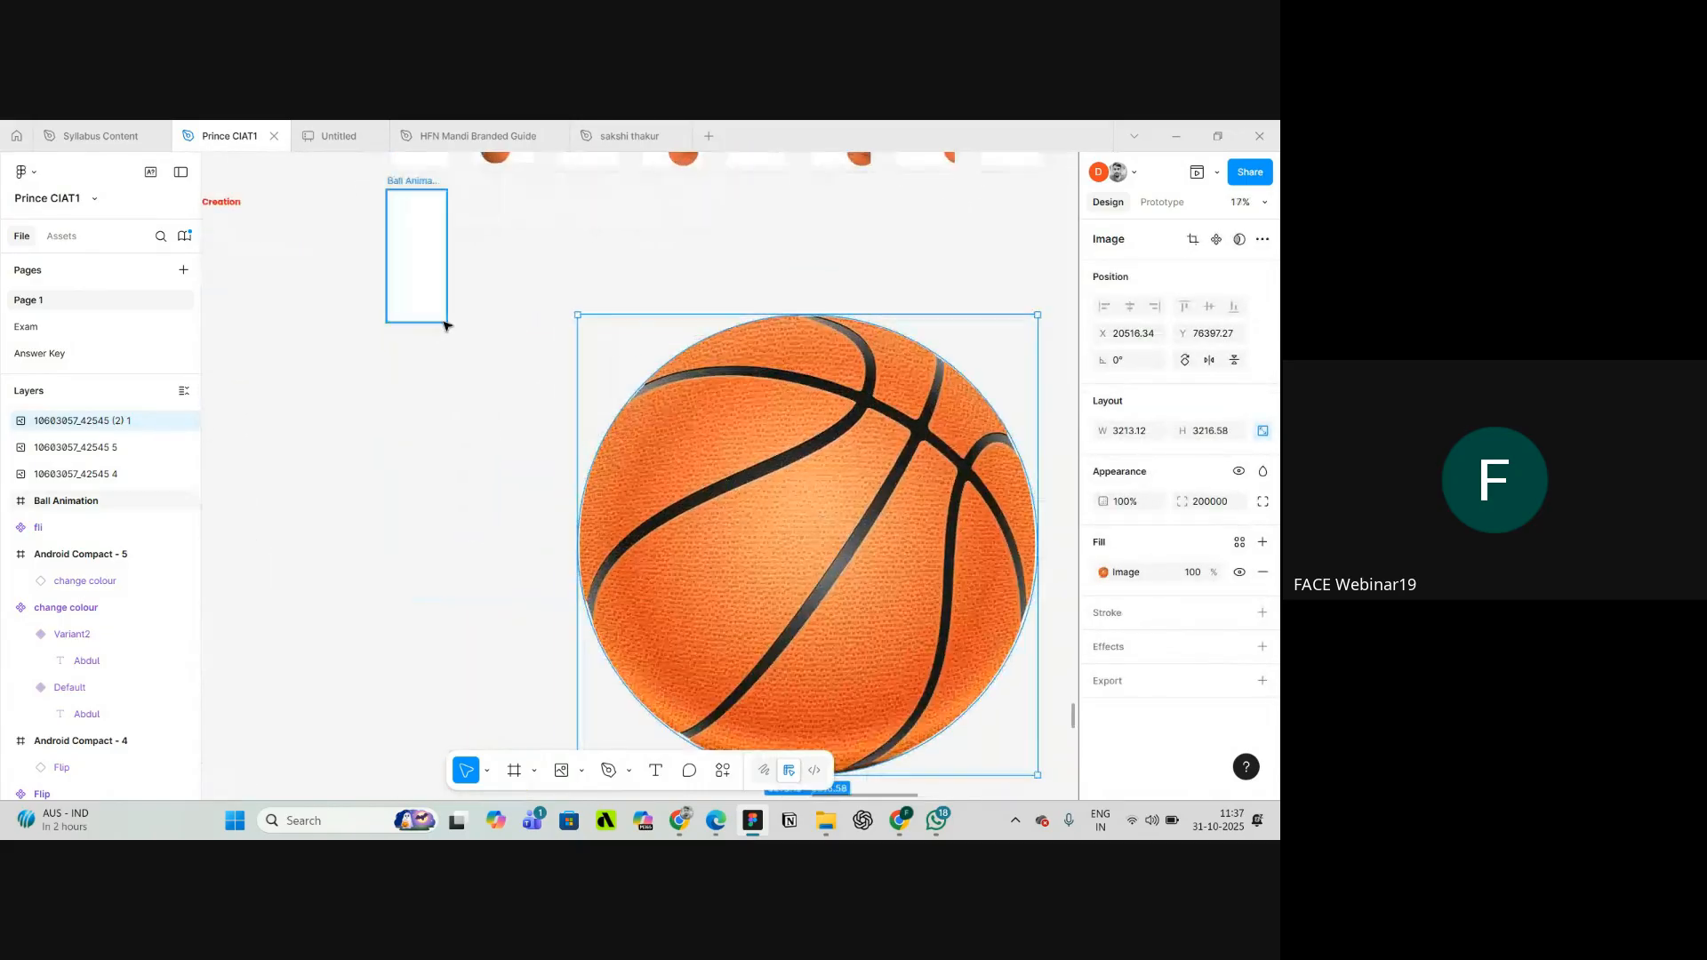
scroll(703, 411, "down", 5)
scroll(794, 449, "up", 2)
scroll(794, 449, "up", 2)
scroll(823, 440, "down", 2)
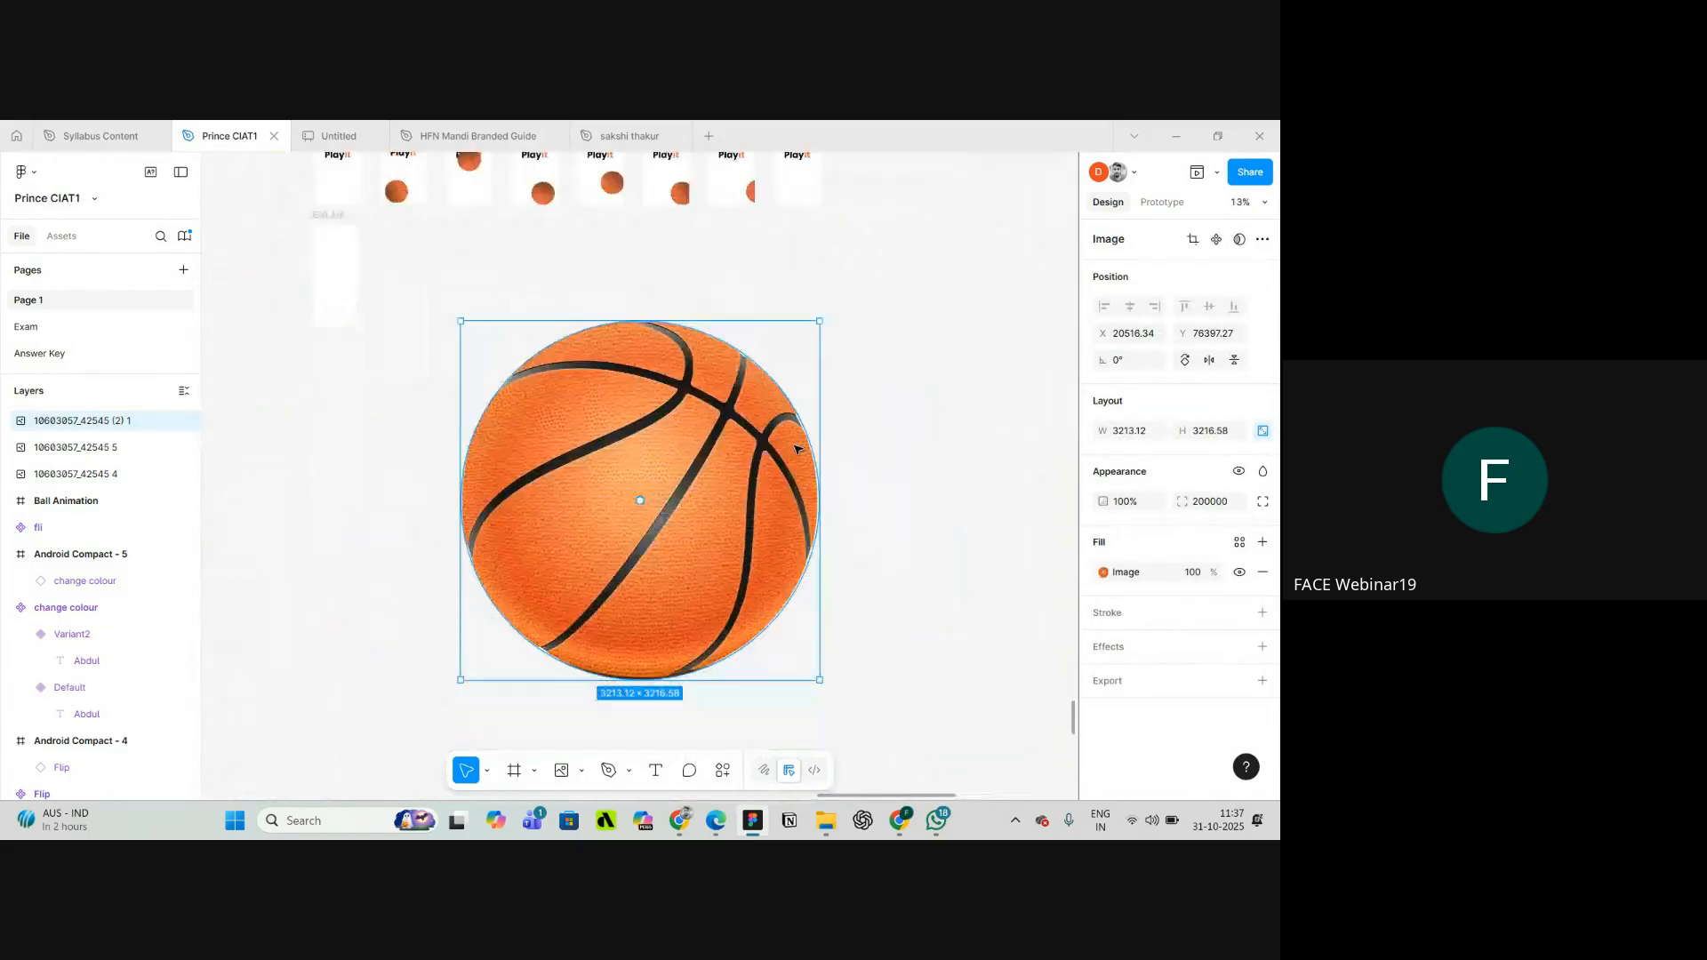
scroll(878, 438, "down", 3)
scroll(878, 439, "up", 1)
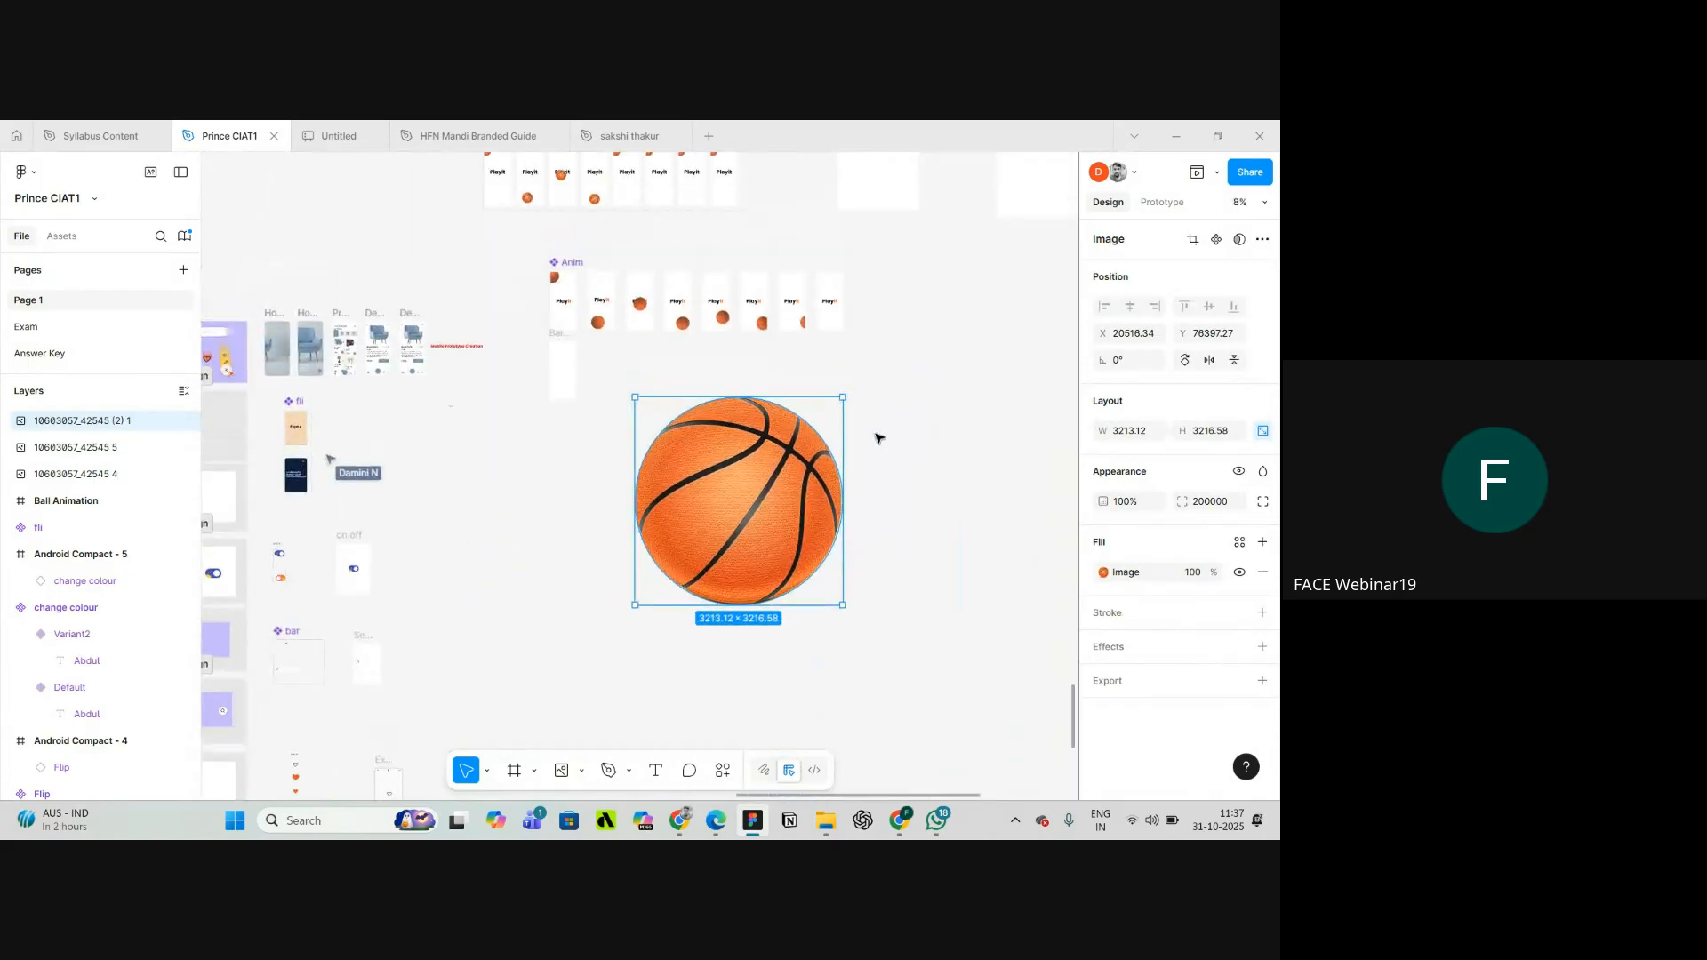
scroll(652, 439, "up", 5)
scroll(629, 313, "down", 4)
scroll(765, 373, "up", 3)
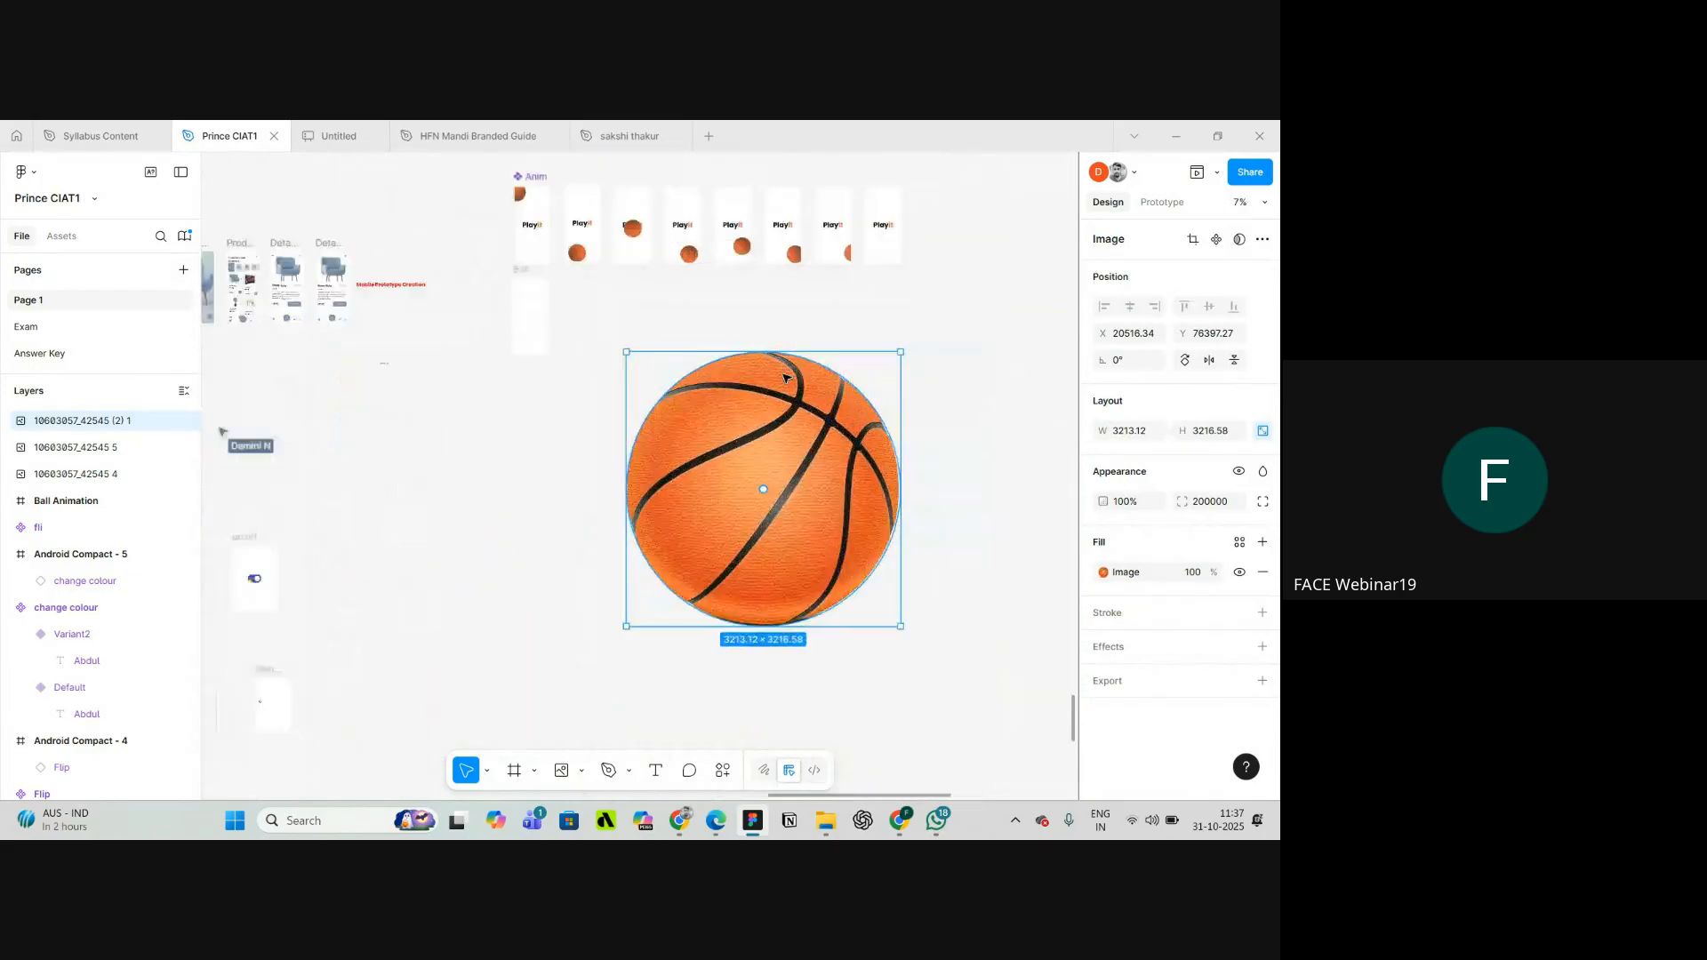
scroll(784, 378, "down", 2)
scroll(785, 377, "down", 2)
scroll(651, 324, "up", 2)
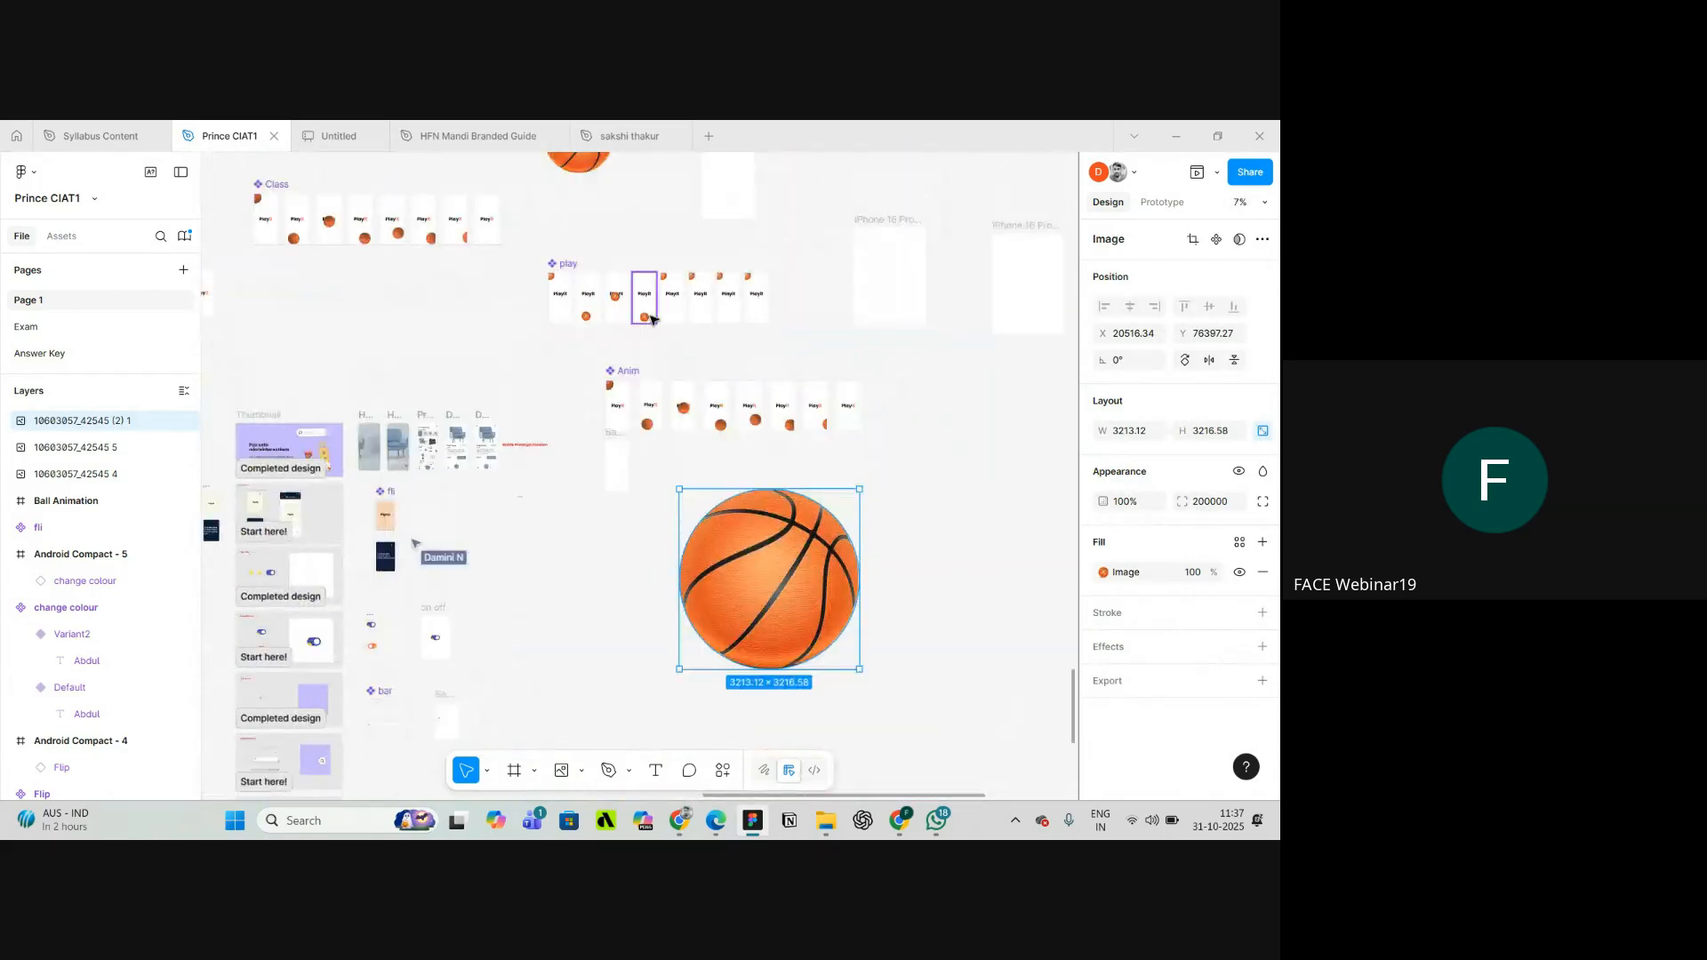
scroll(653, 336, "up", 4)
scroll(662, 356, "down", 3)
scroll(552, 393, "up", 3)
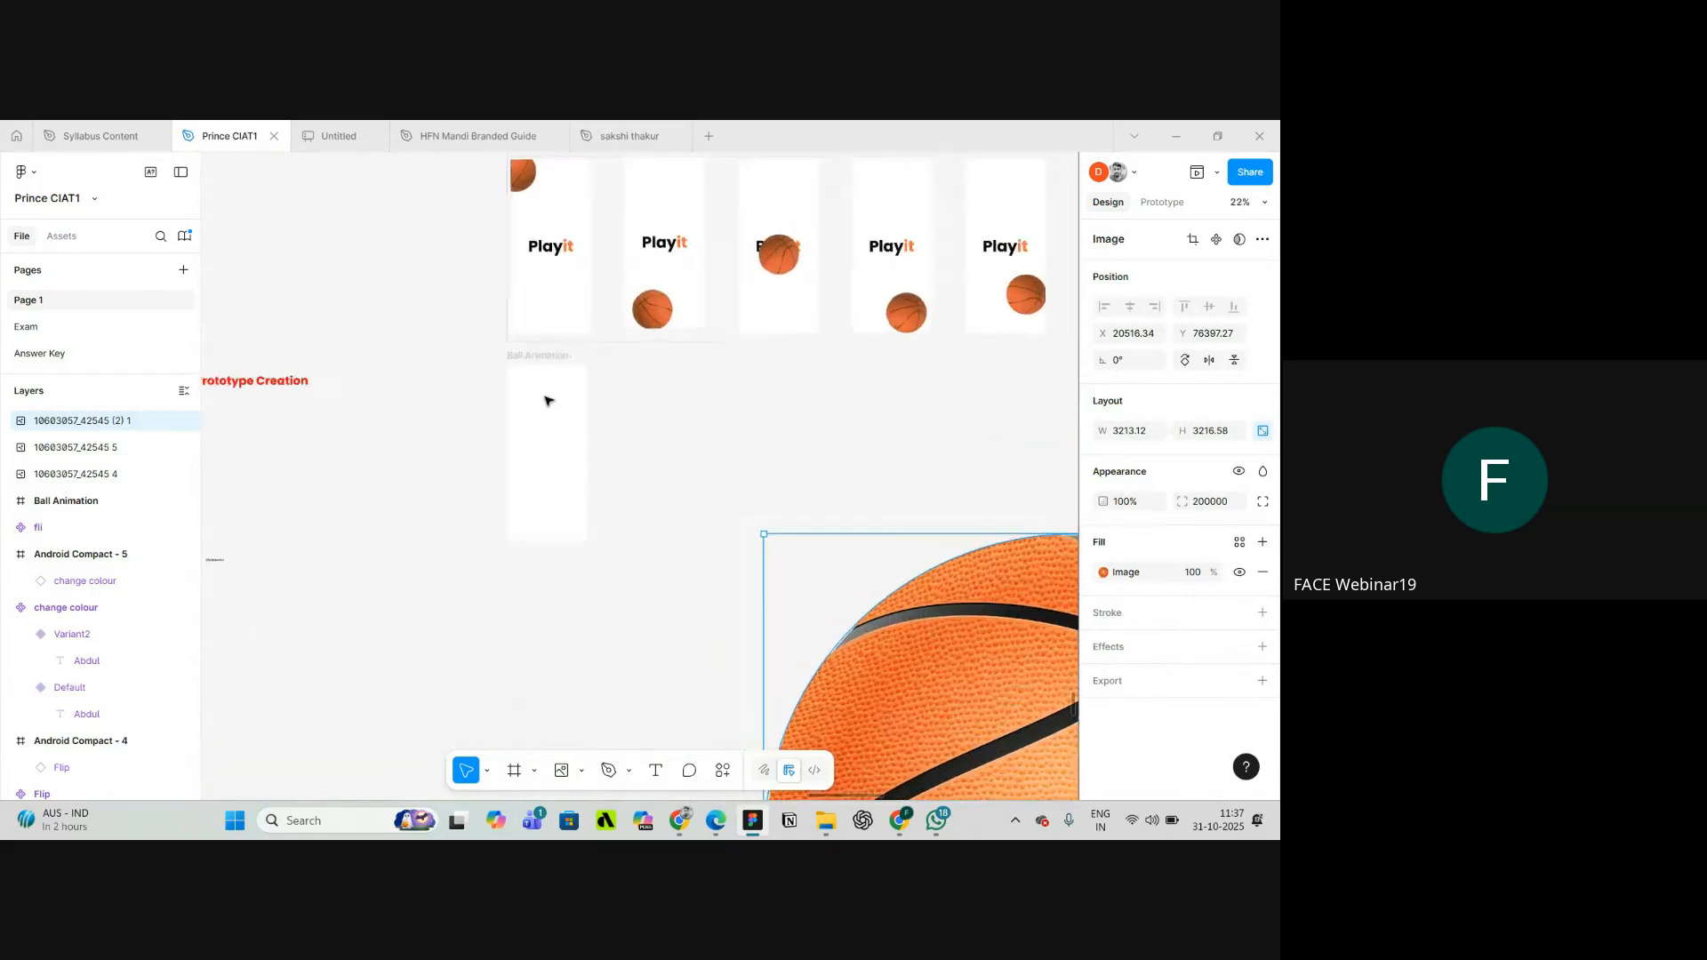
- Inspect the Ball Animation frame's dimensions, and reselect the basketball to compare their sizes
left_click(515, 351)
scroll(659, 472, "down", 5)
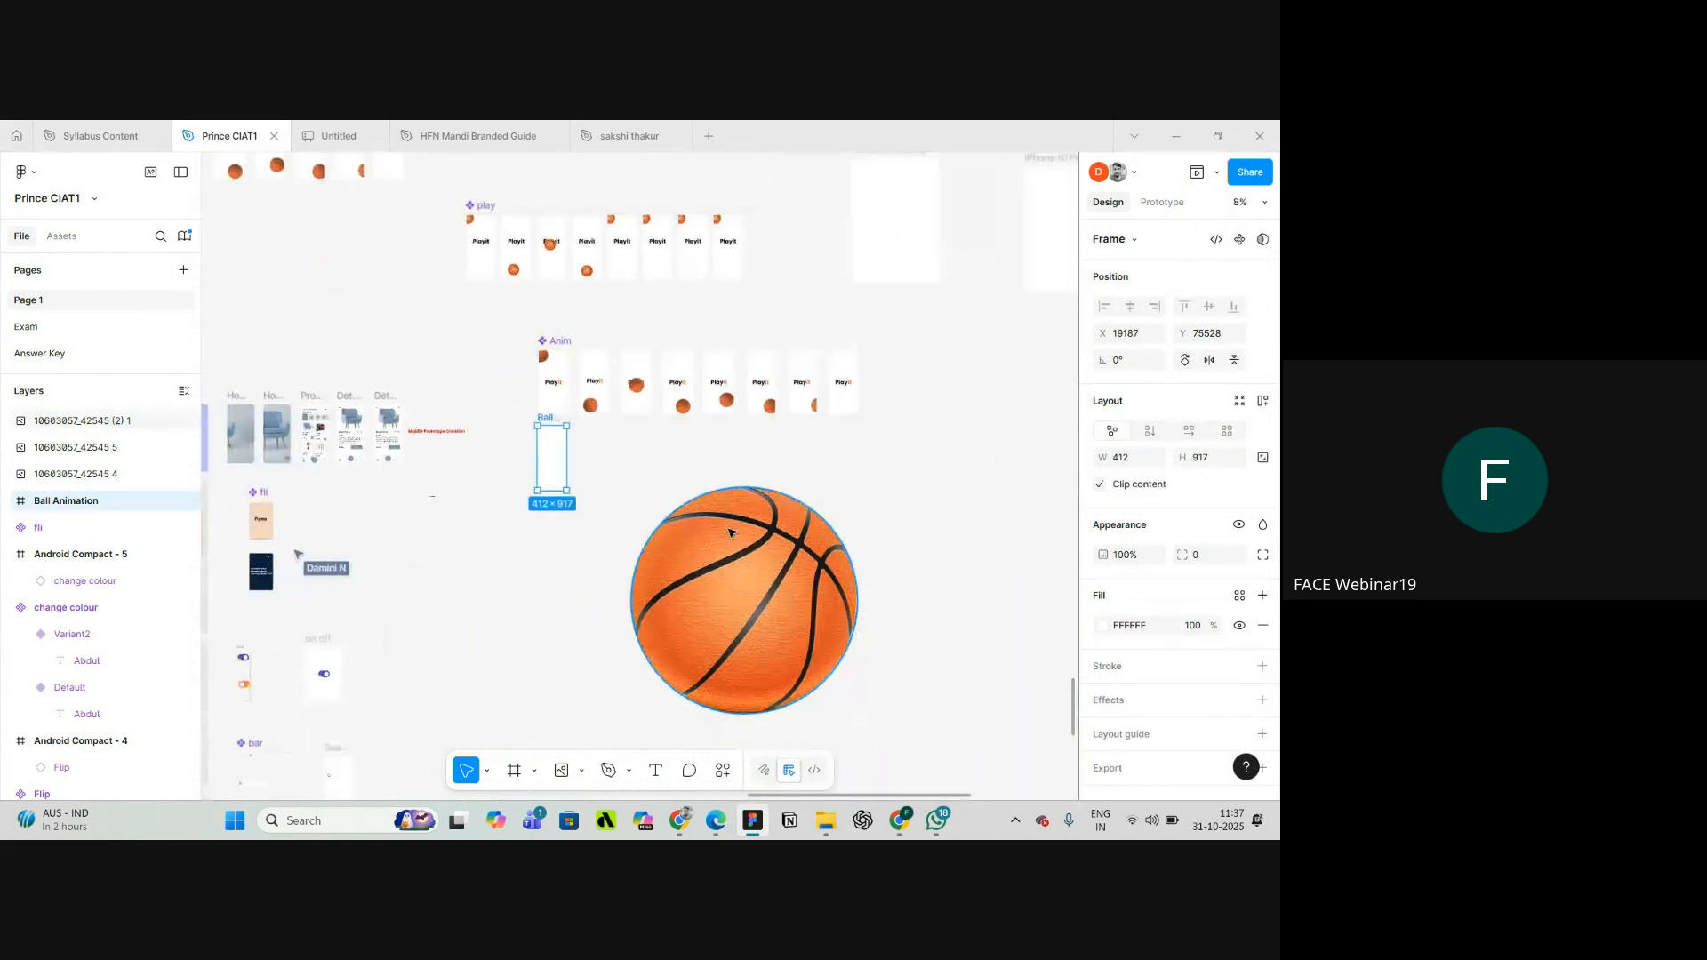
left_click(730, 532)
scroll(652, 468, "up", 4)
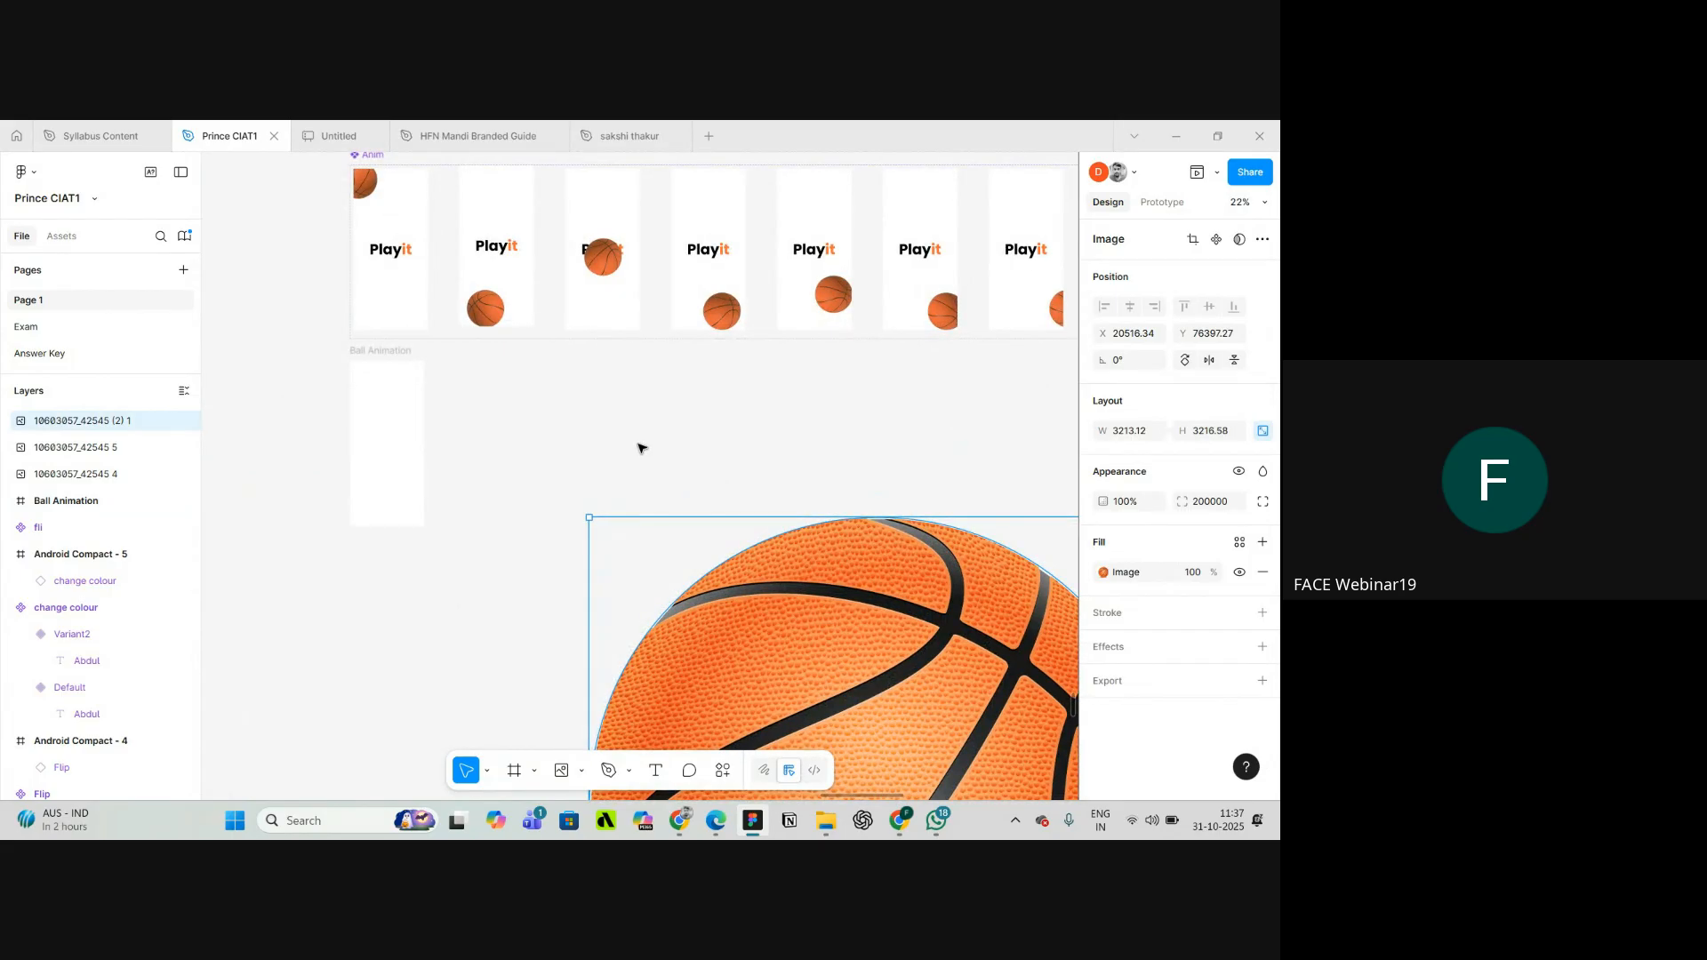
scroll(638, 447, "down", 5)
scroll(683, 491, "up", 2)
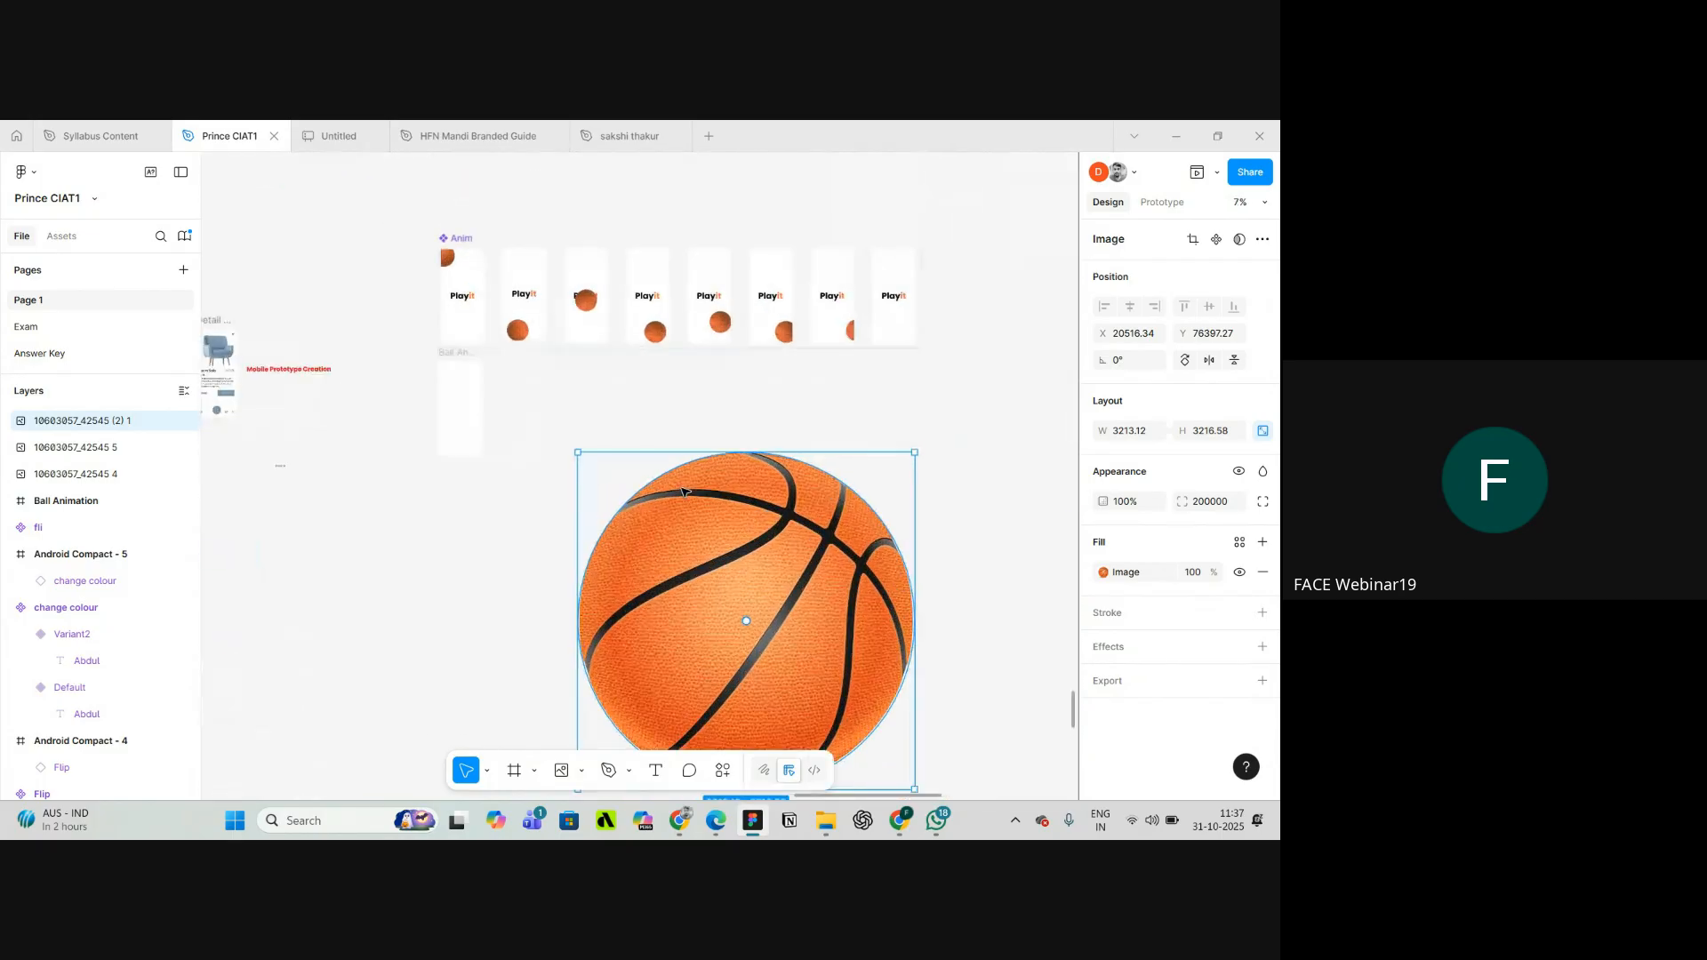
scroll(683, 492, "down", 3)
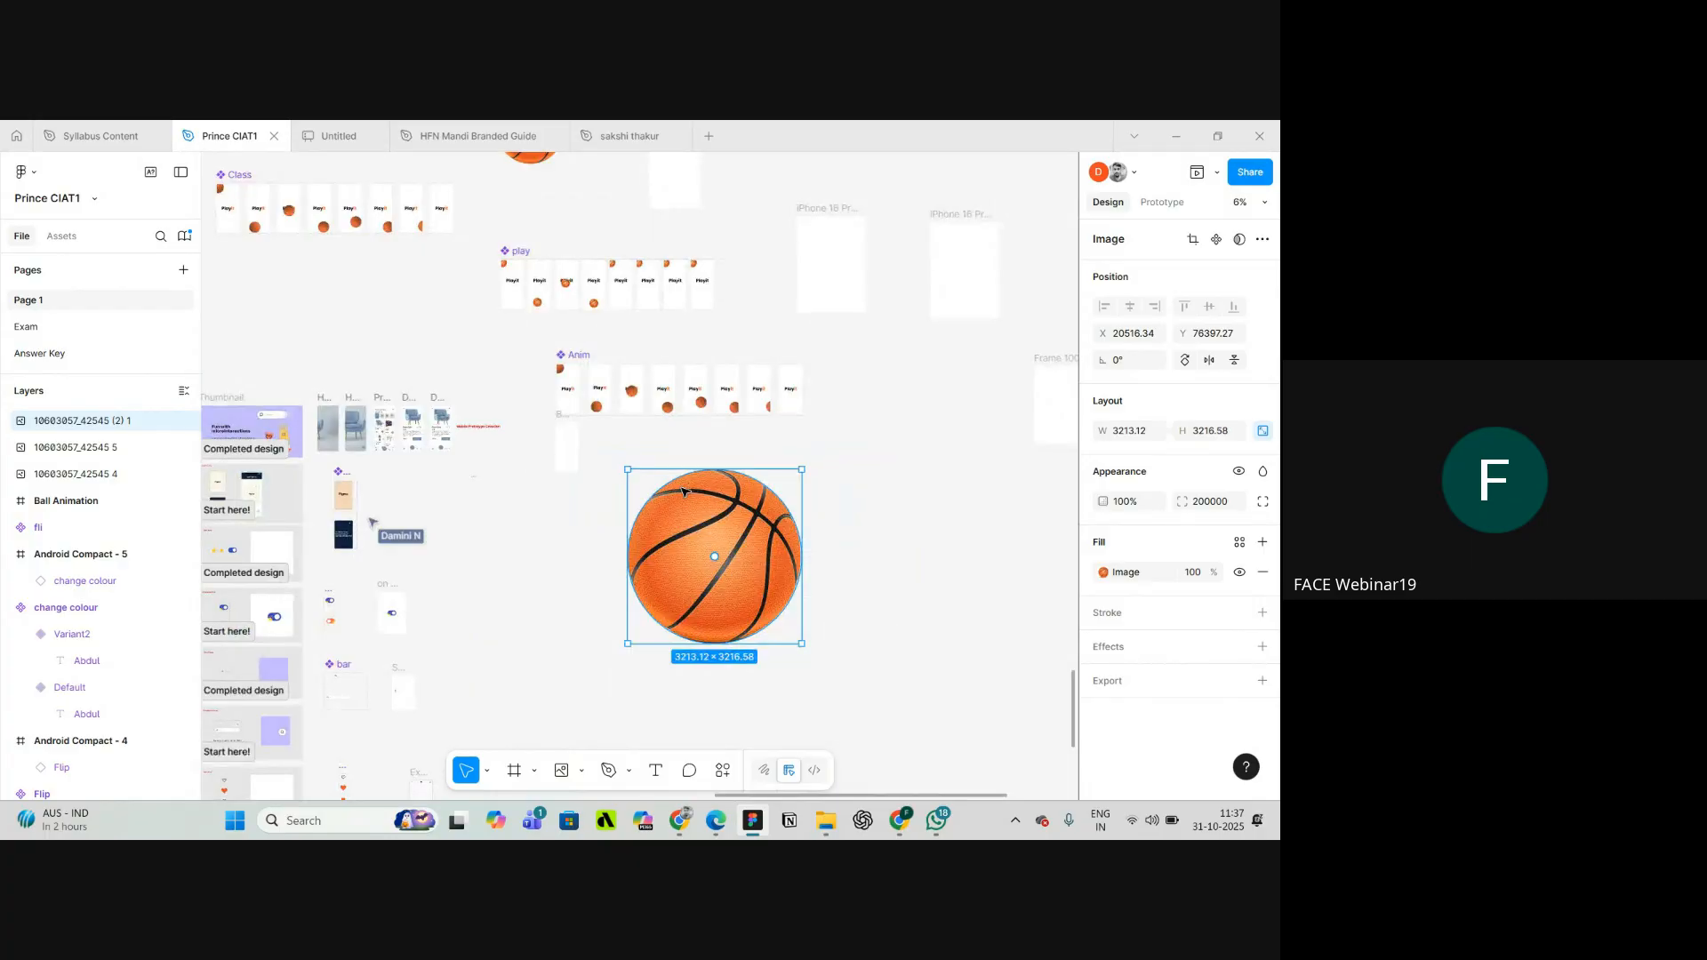
key("k")
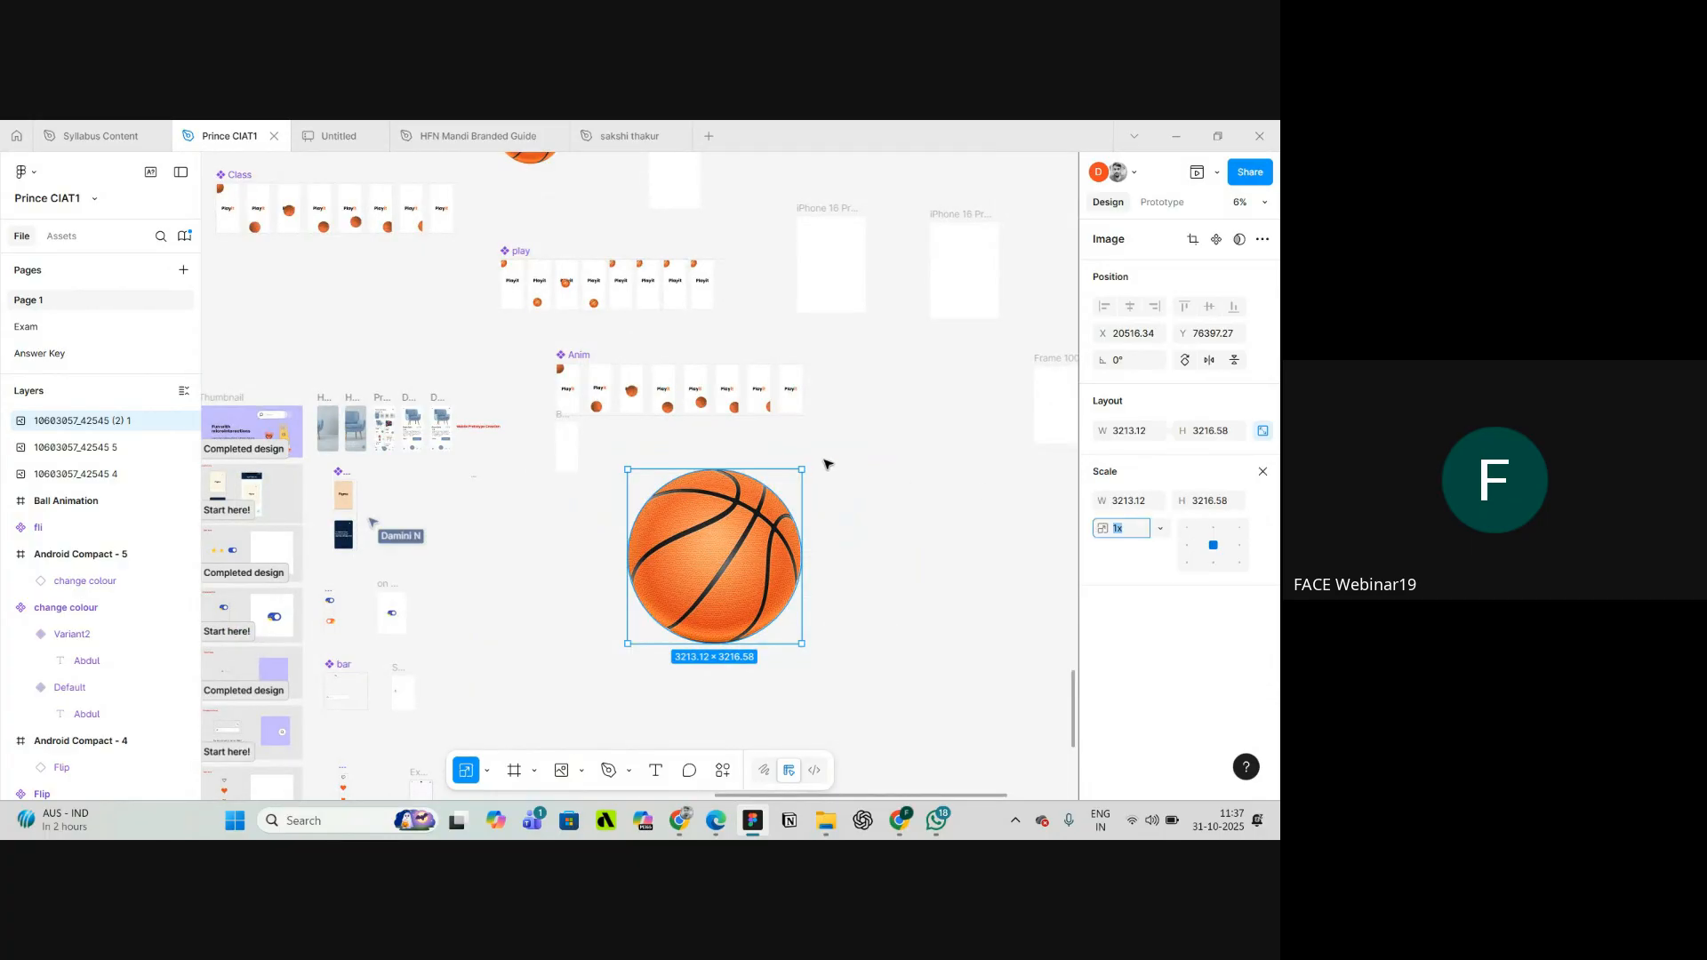
key("Return")
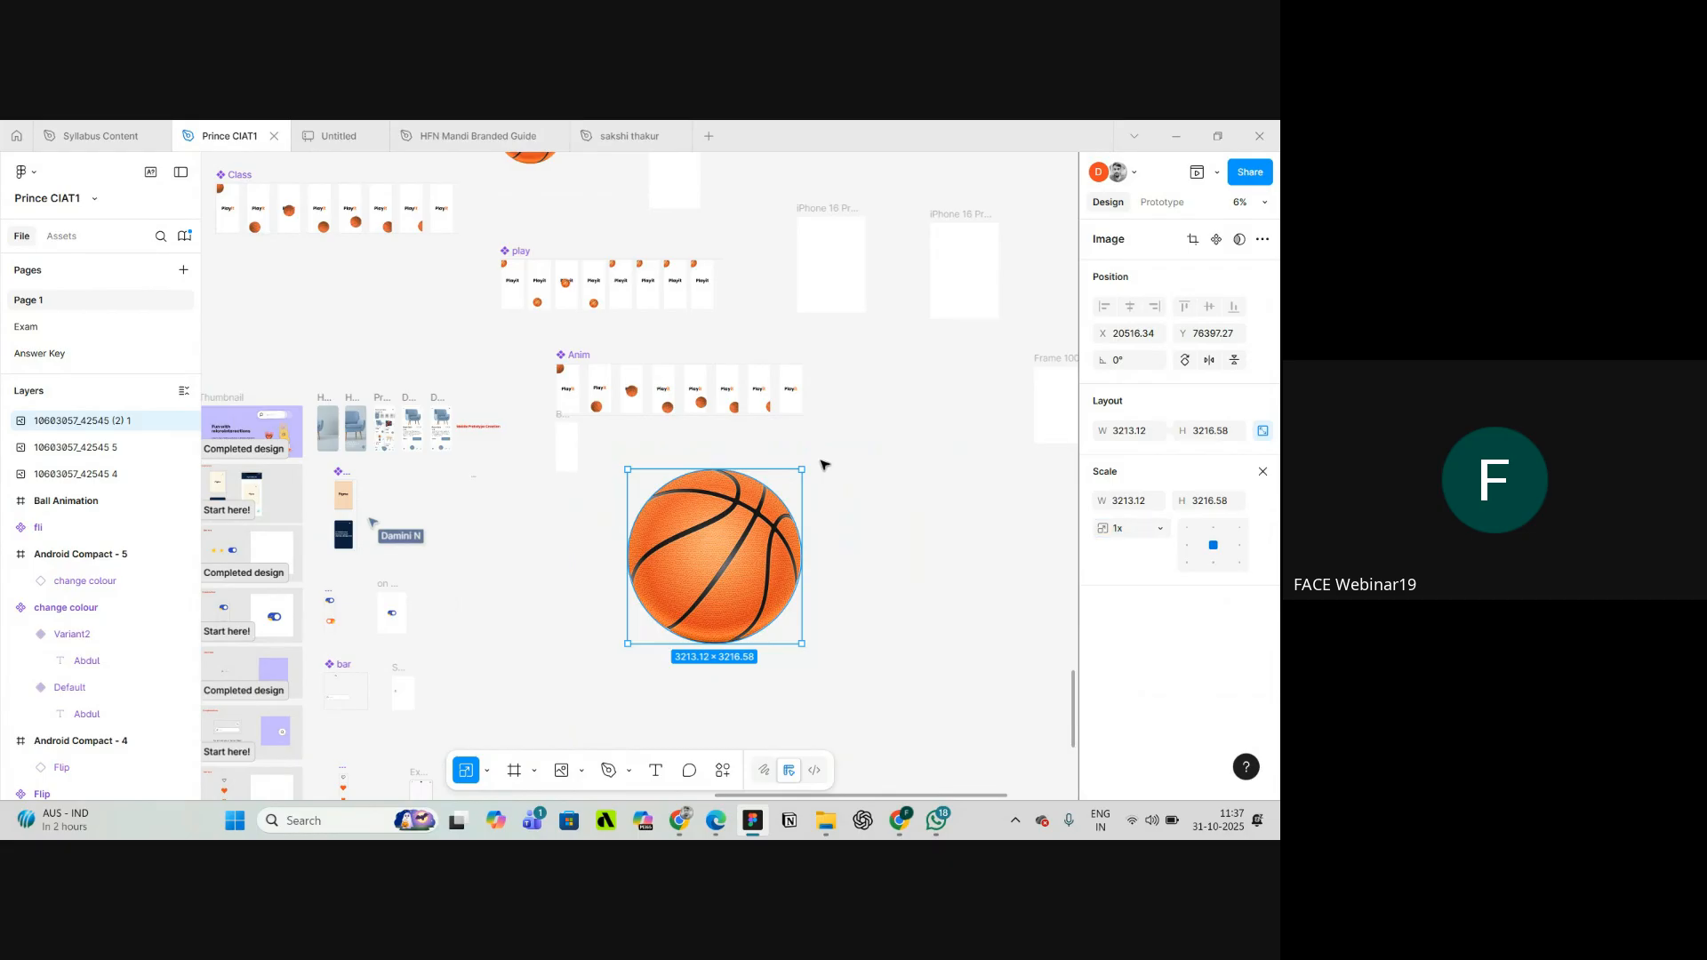
left_click(1262, 473)
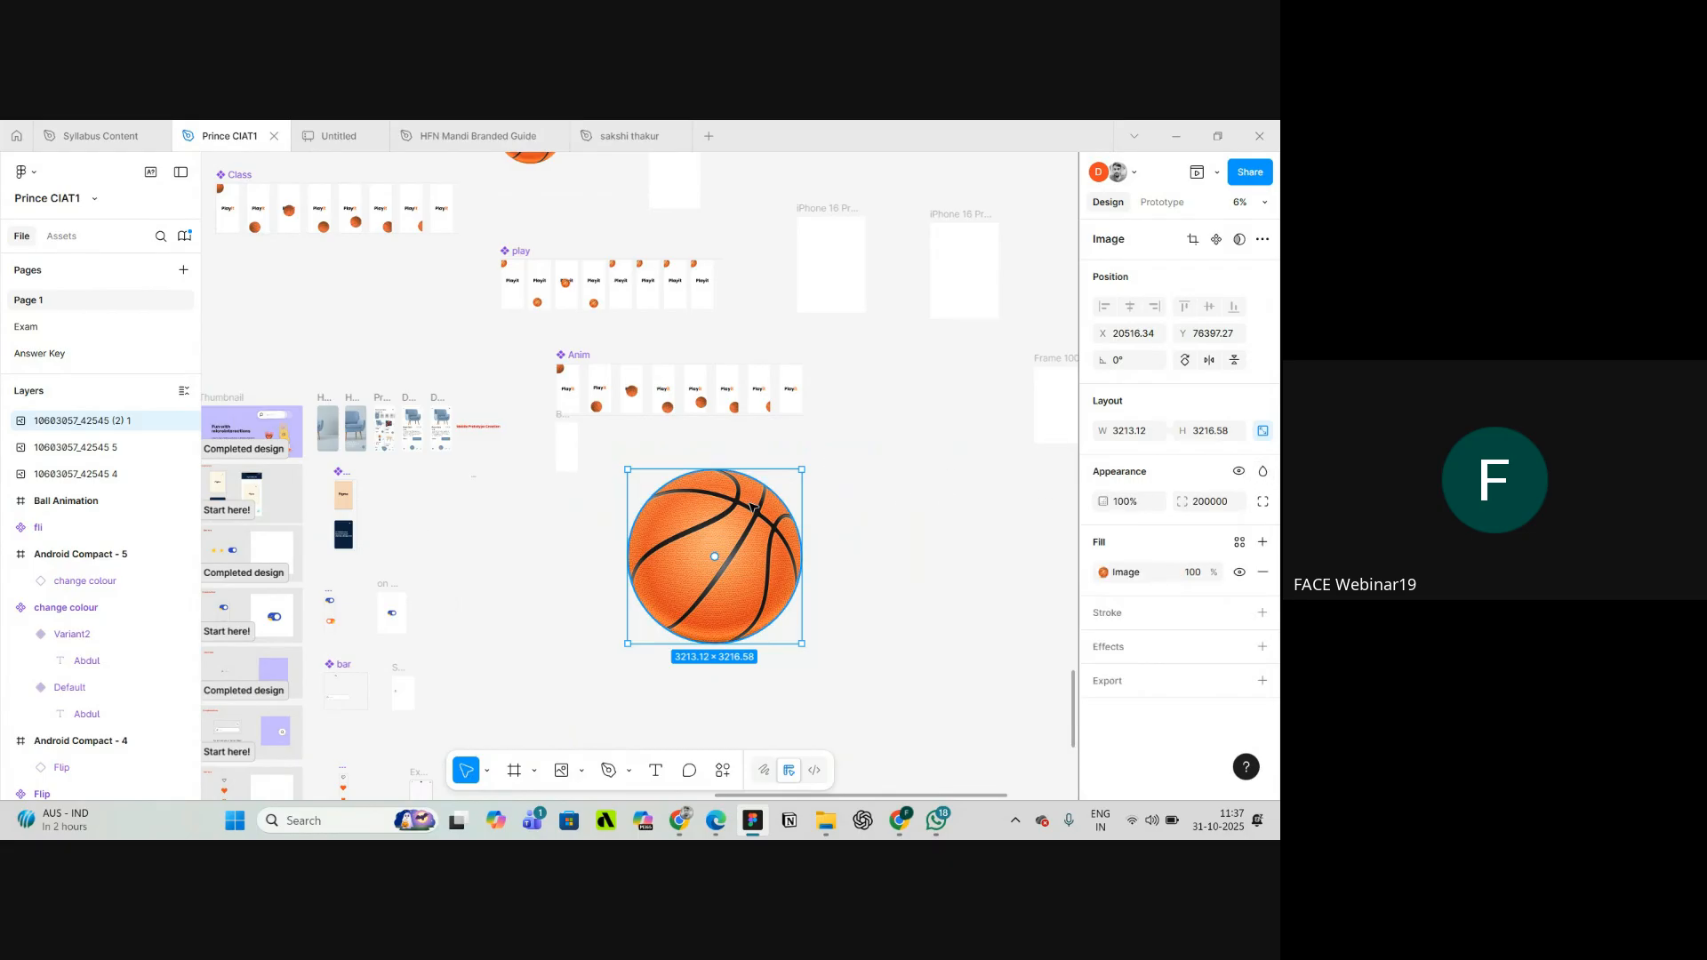
- Try scaling the basketball down proportionally to about 1793 × 1795 with the Scale tool, and undo the scaling
key("k")
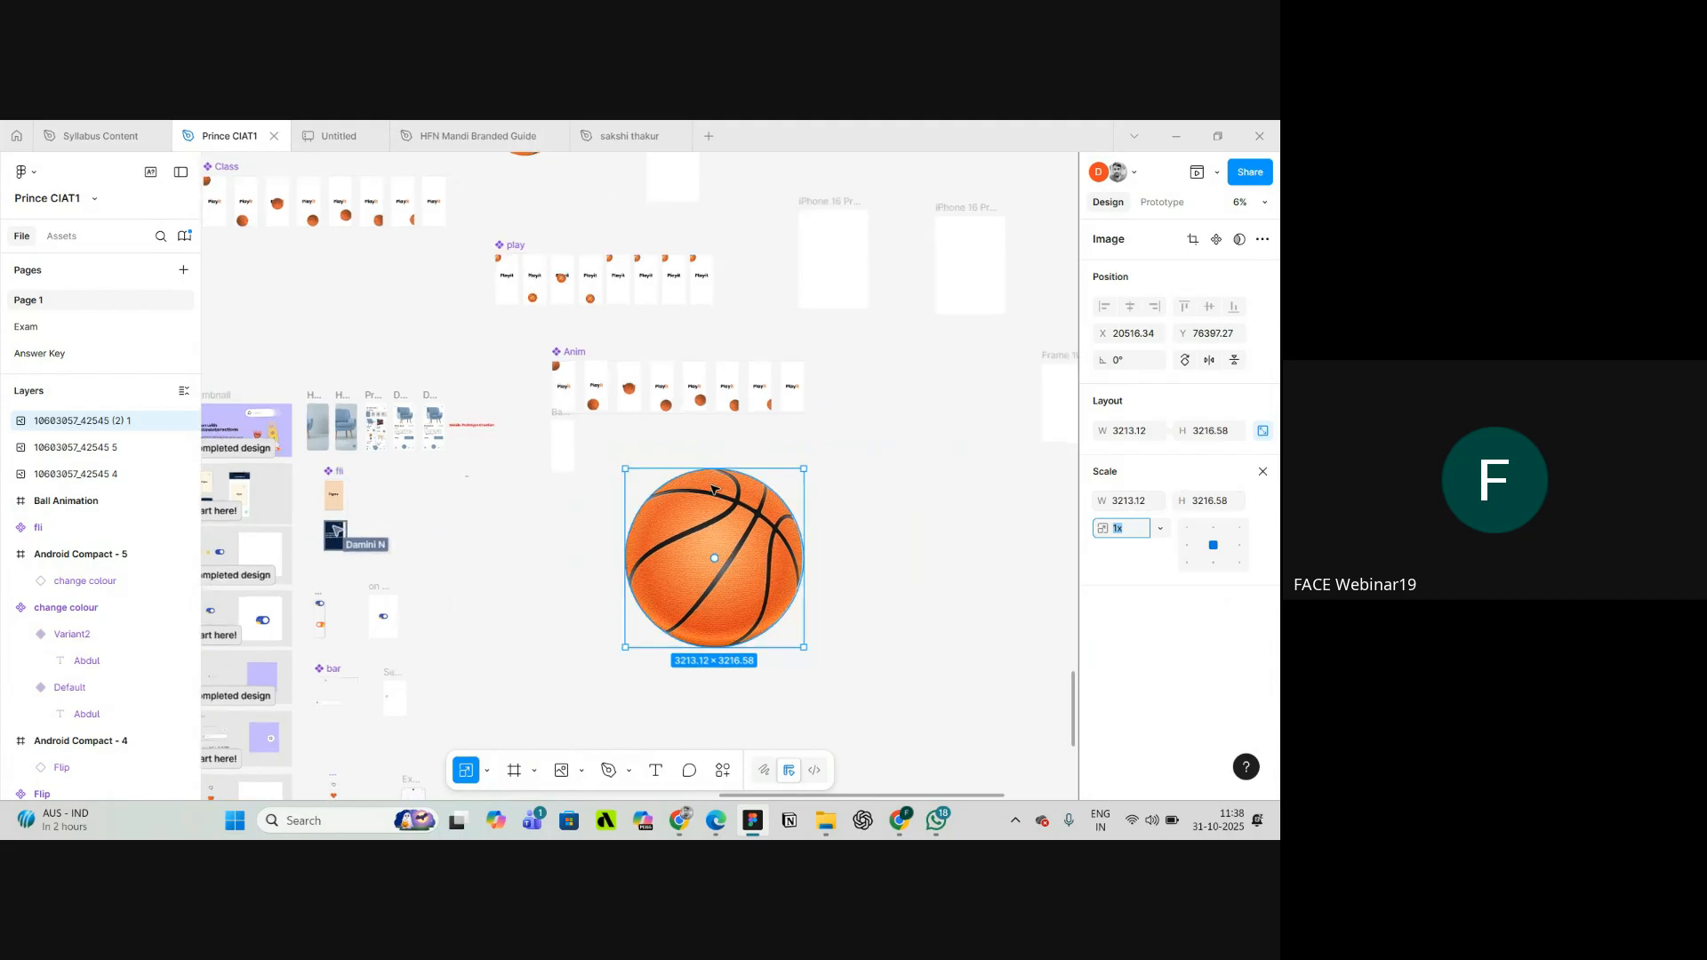
scroll(722, 465, "up", 5)
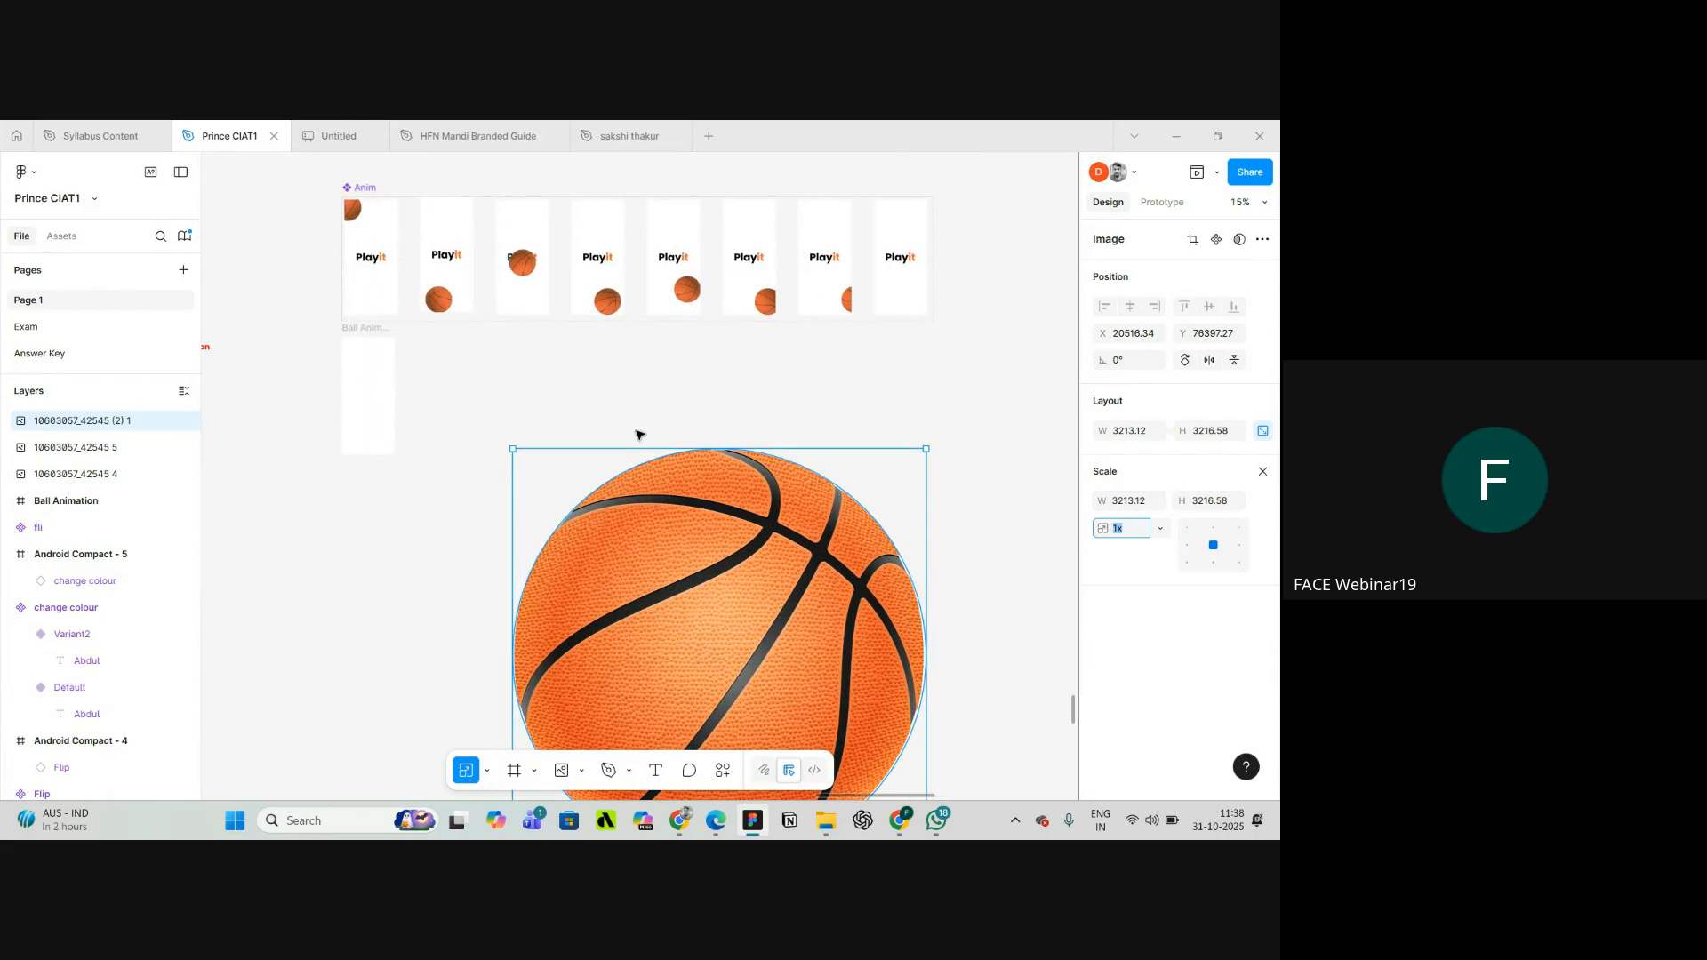
scroll(637, 435, "down", 3)
key("ctrl+z")
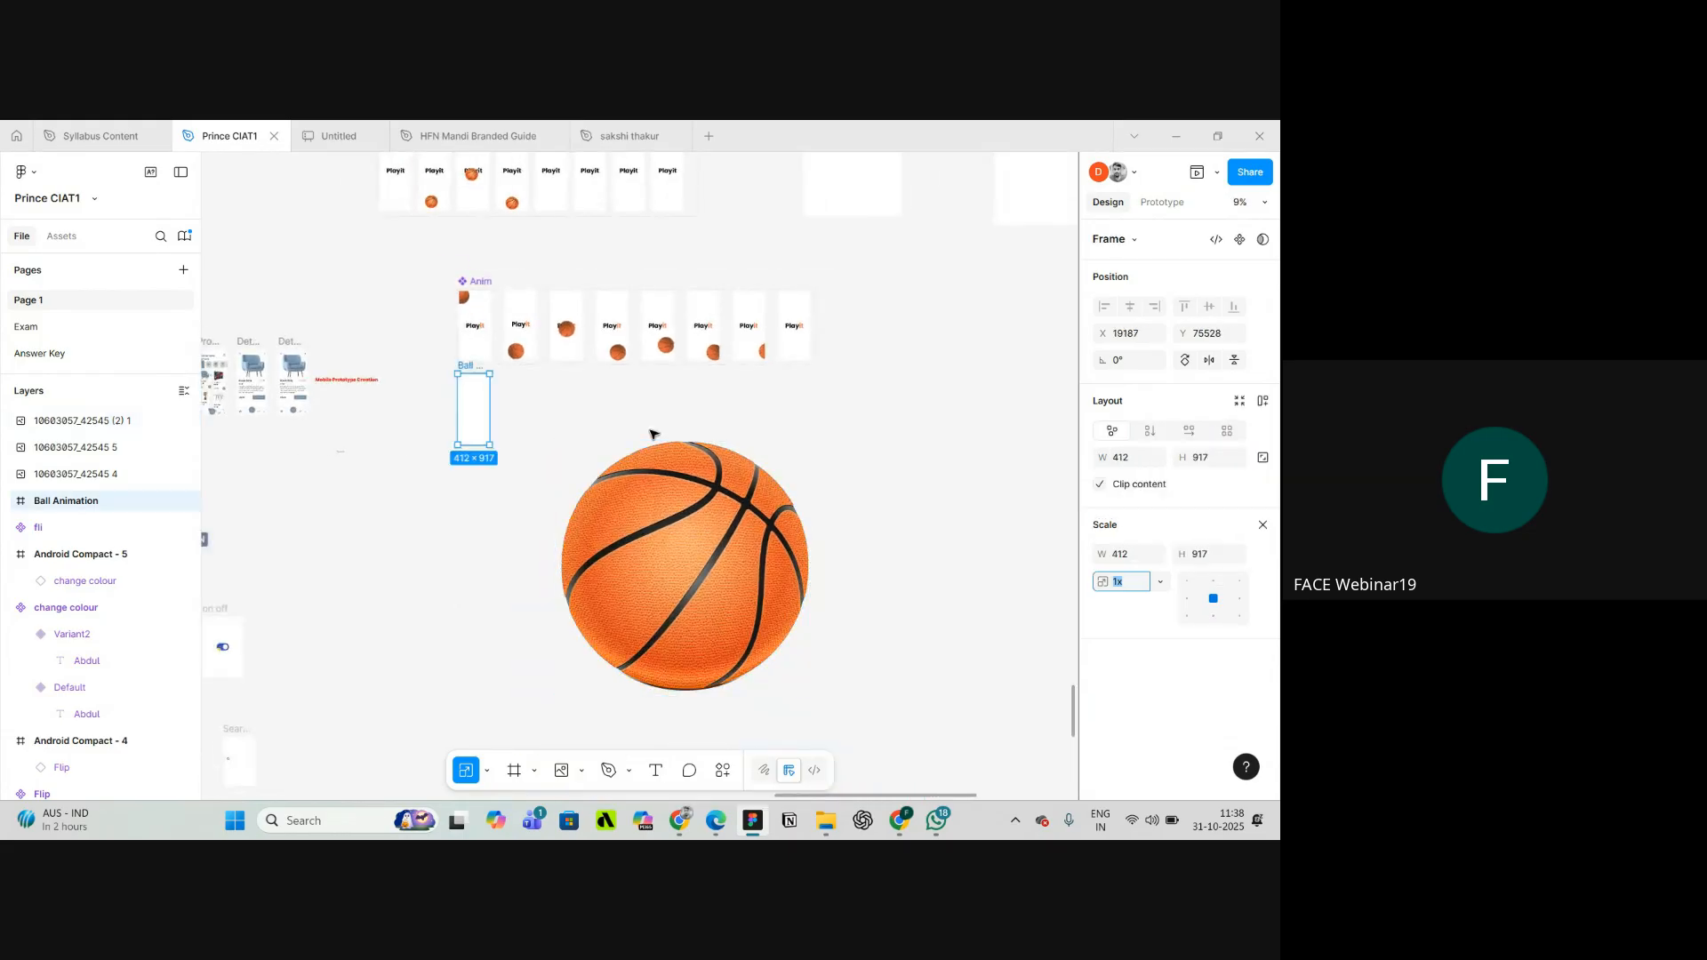
left_click(787, 656)
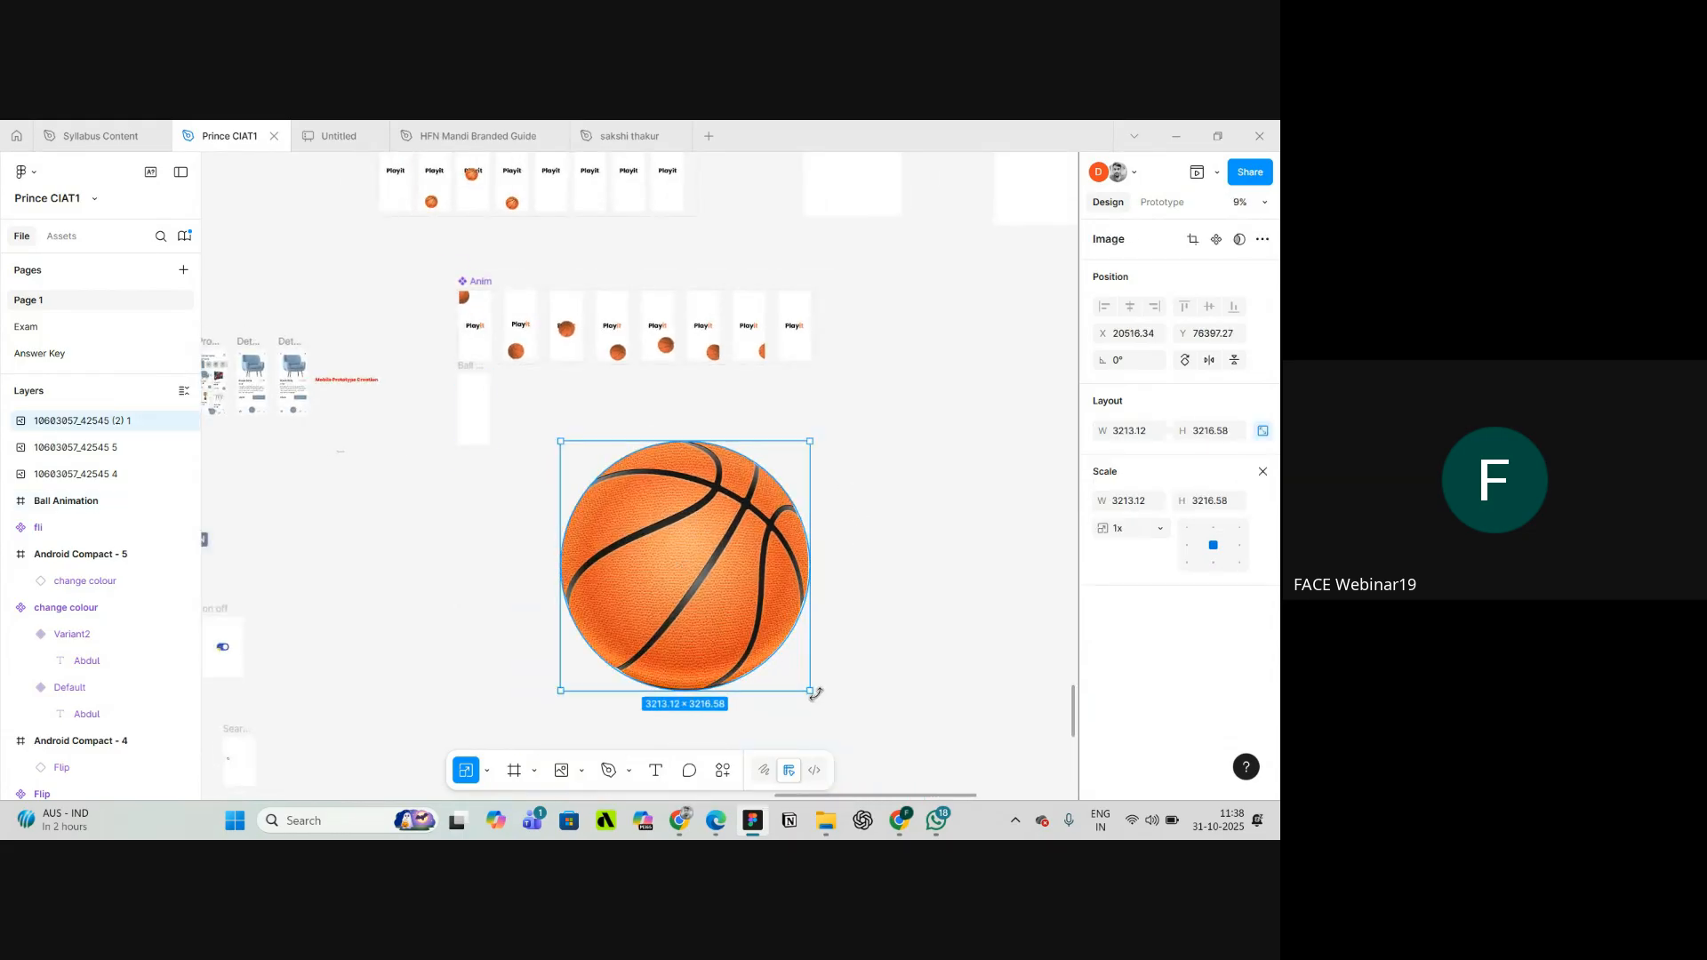
left_click_drag(810, 692, 700, 580)
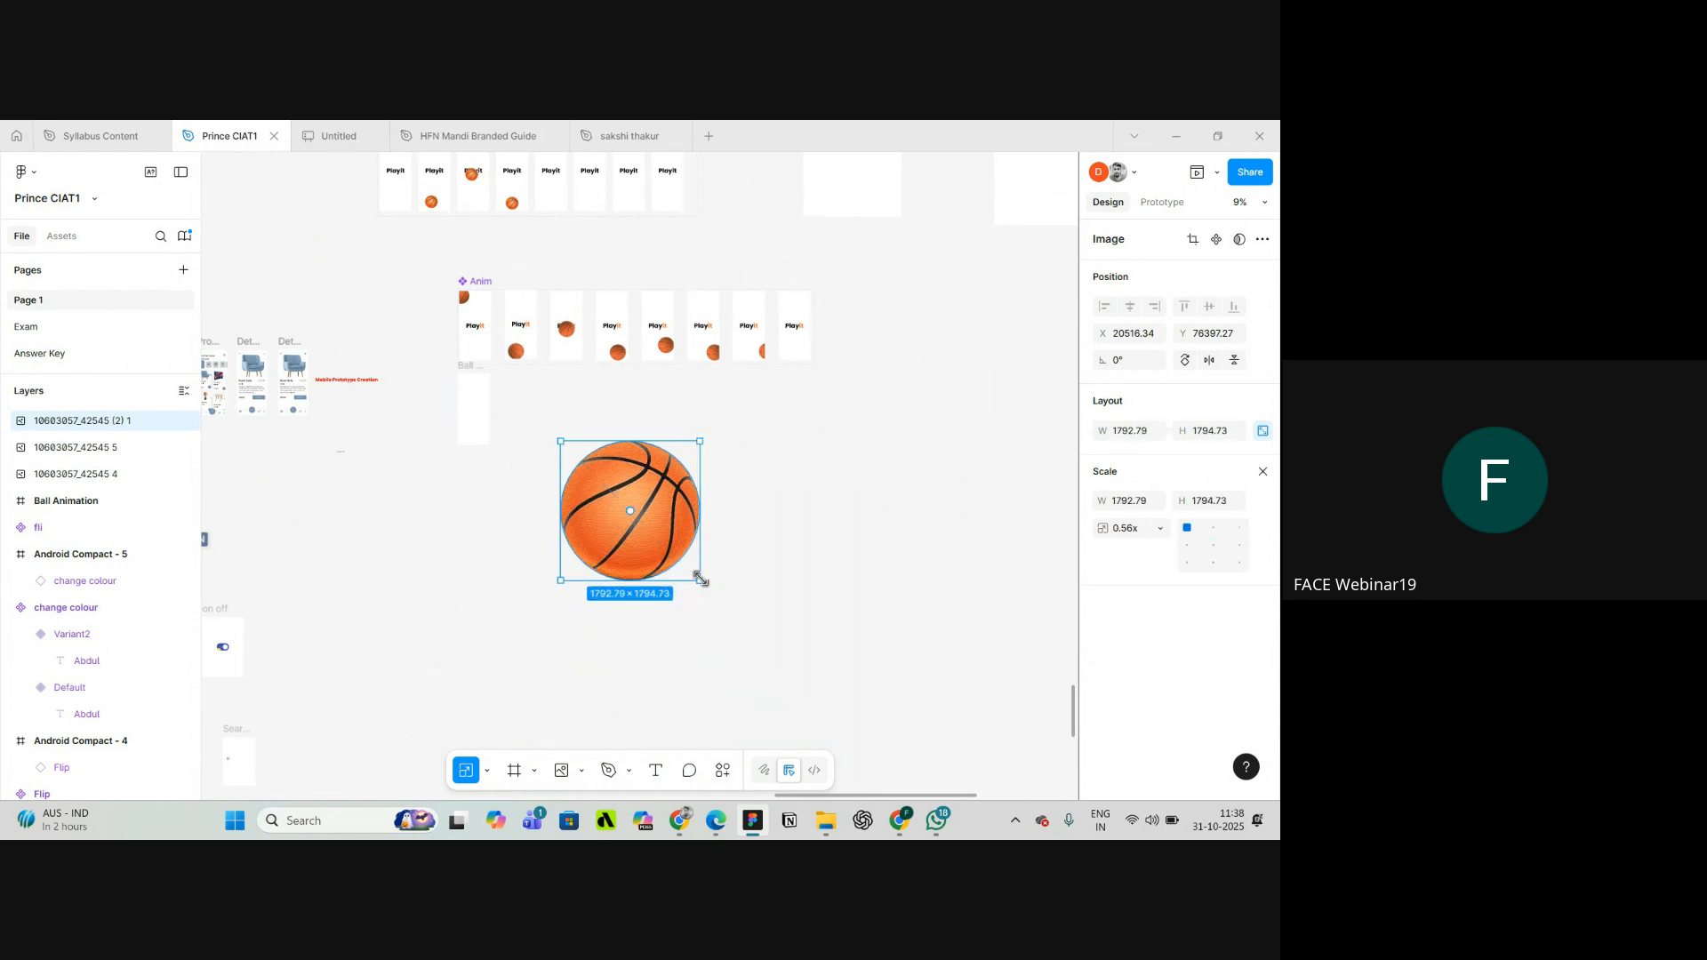
key("ctrl+z")
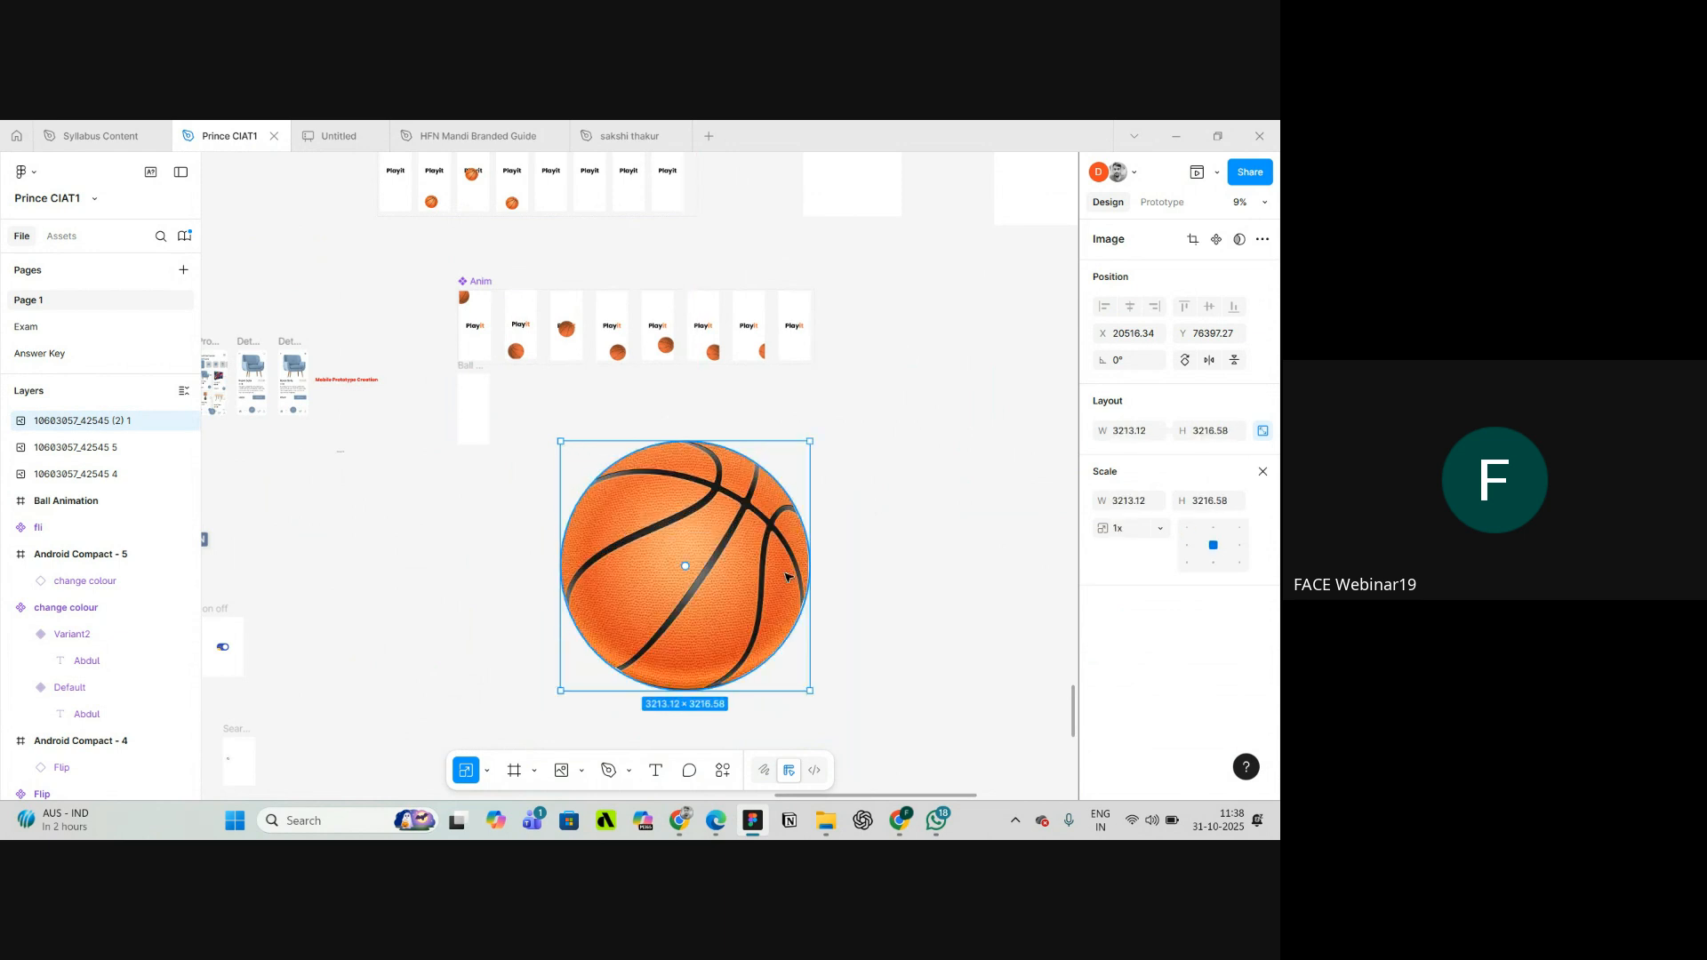
left_click(1263, 473)
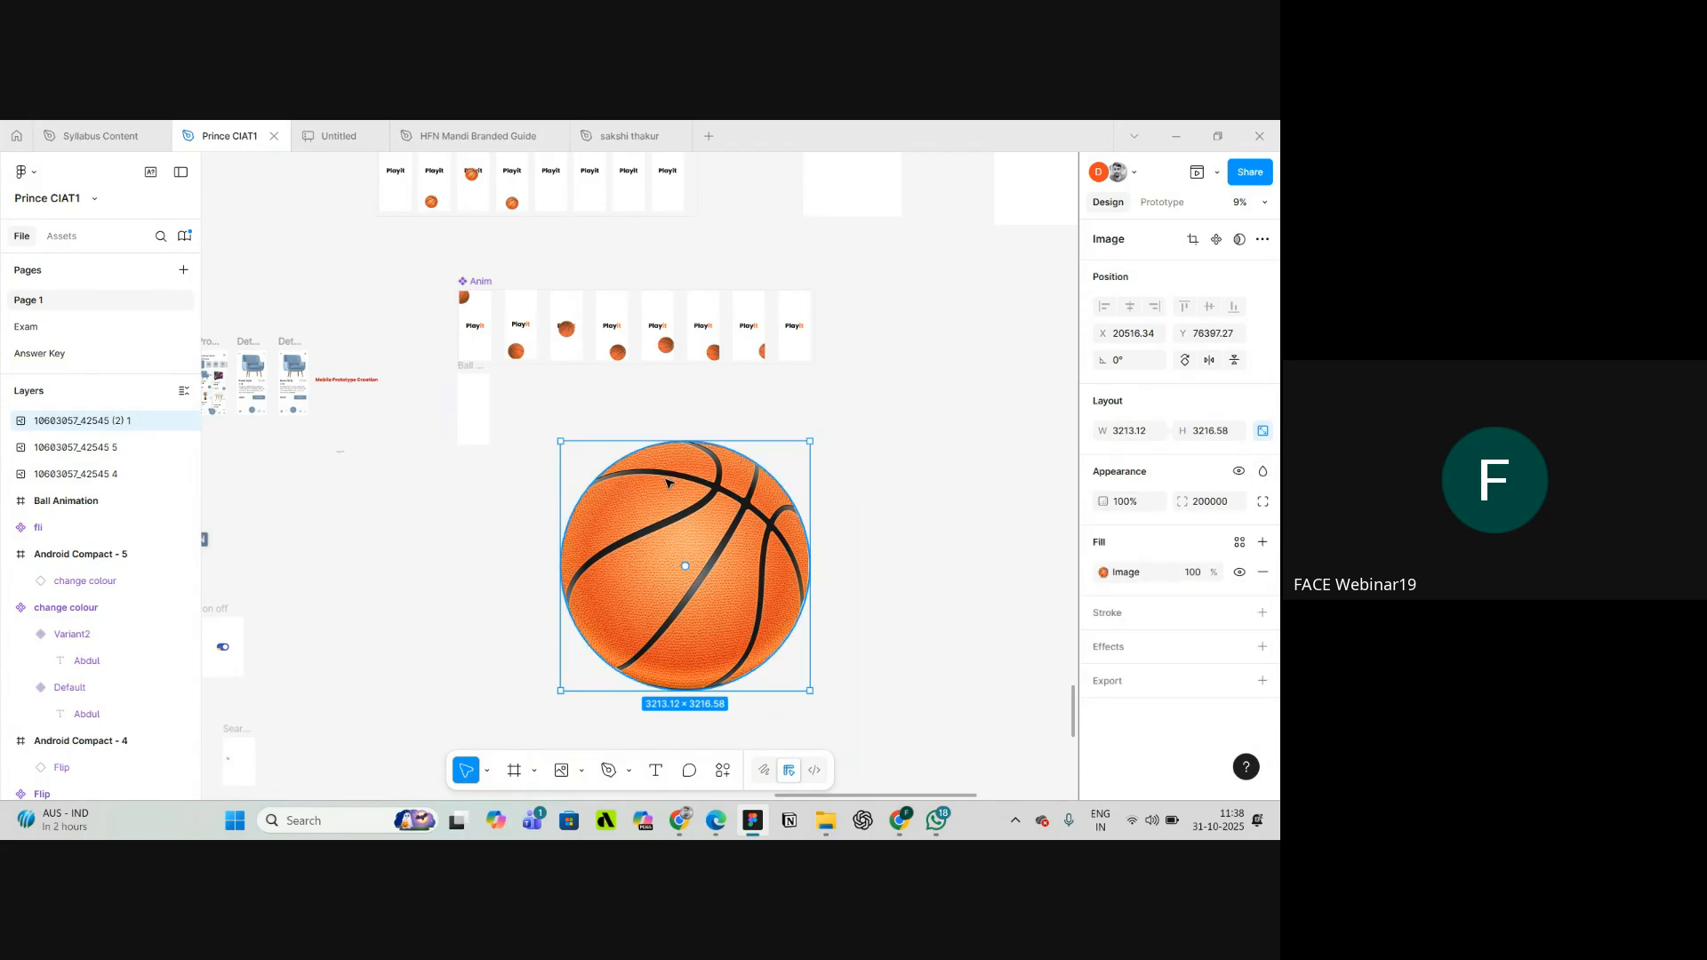
- Scale the basketball proportionally to a width of 212 with the Scale tool, and check it beside the Anim variants
key("k")
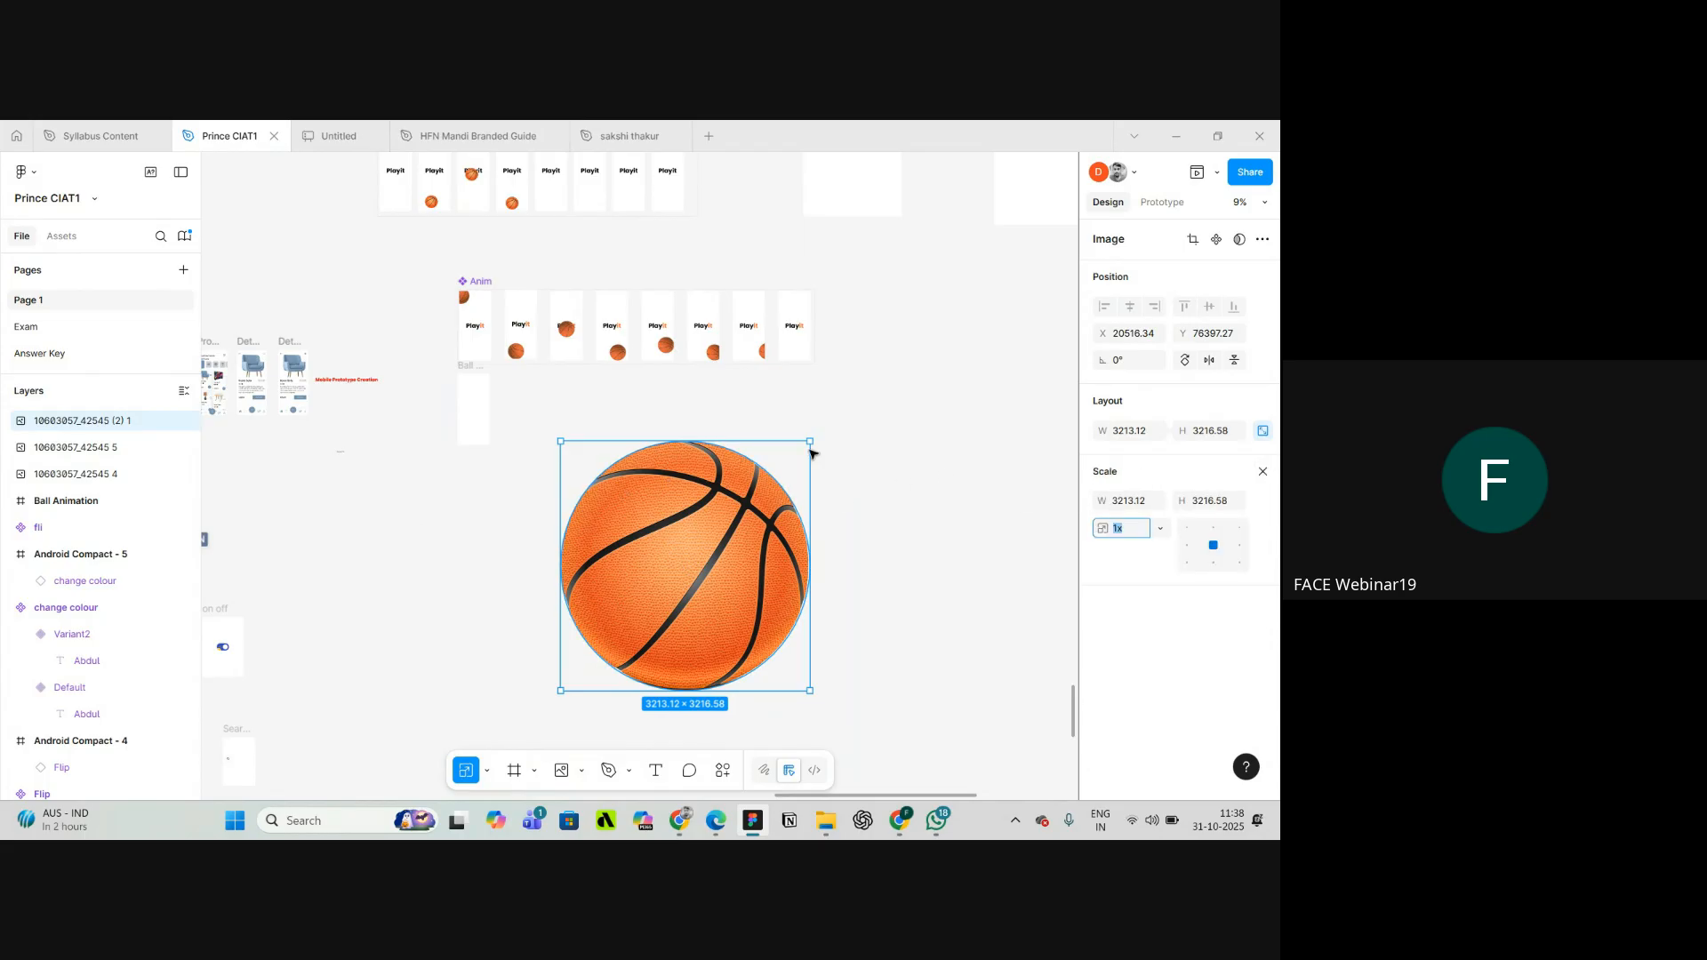
scroll(477, 392, "up", 5)
scroll(476, 392, "down", 4)
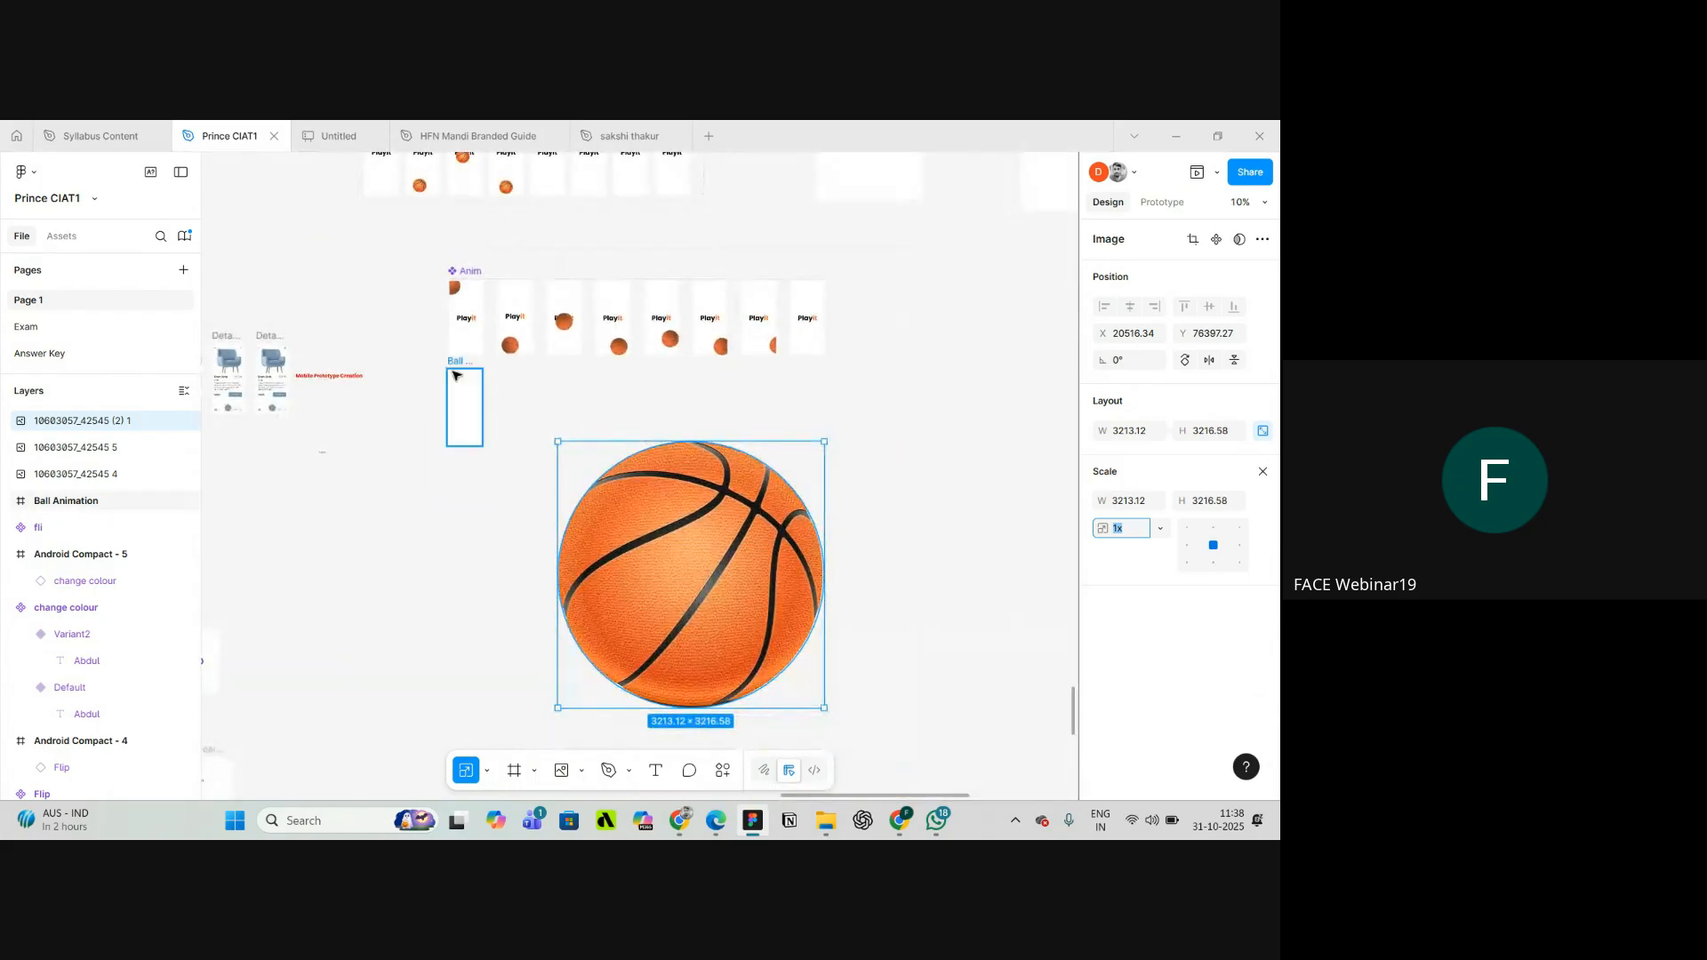
scroll(471, 369, "up", 2)
left_click(1123, 504)
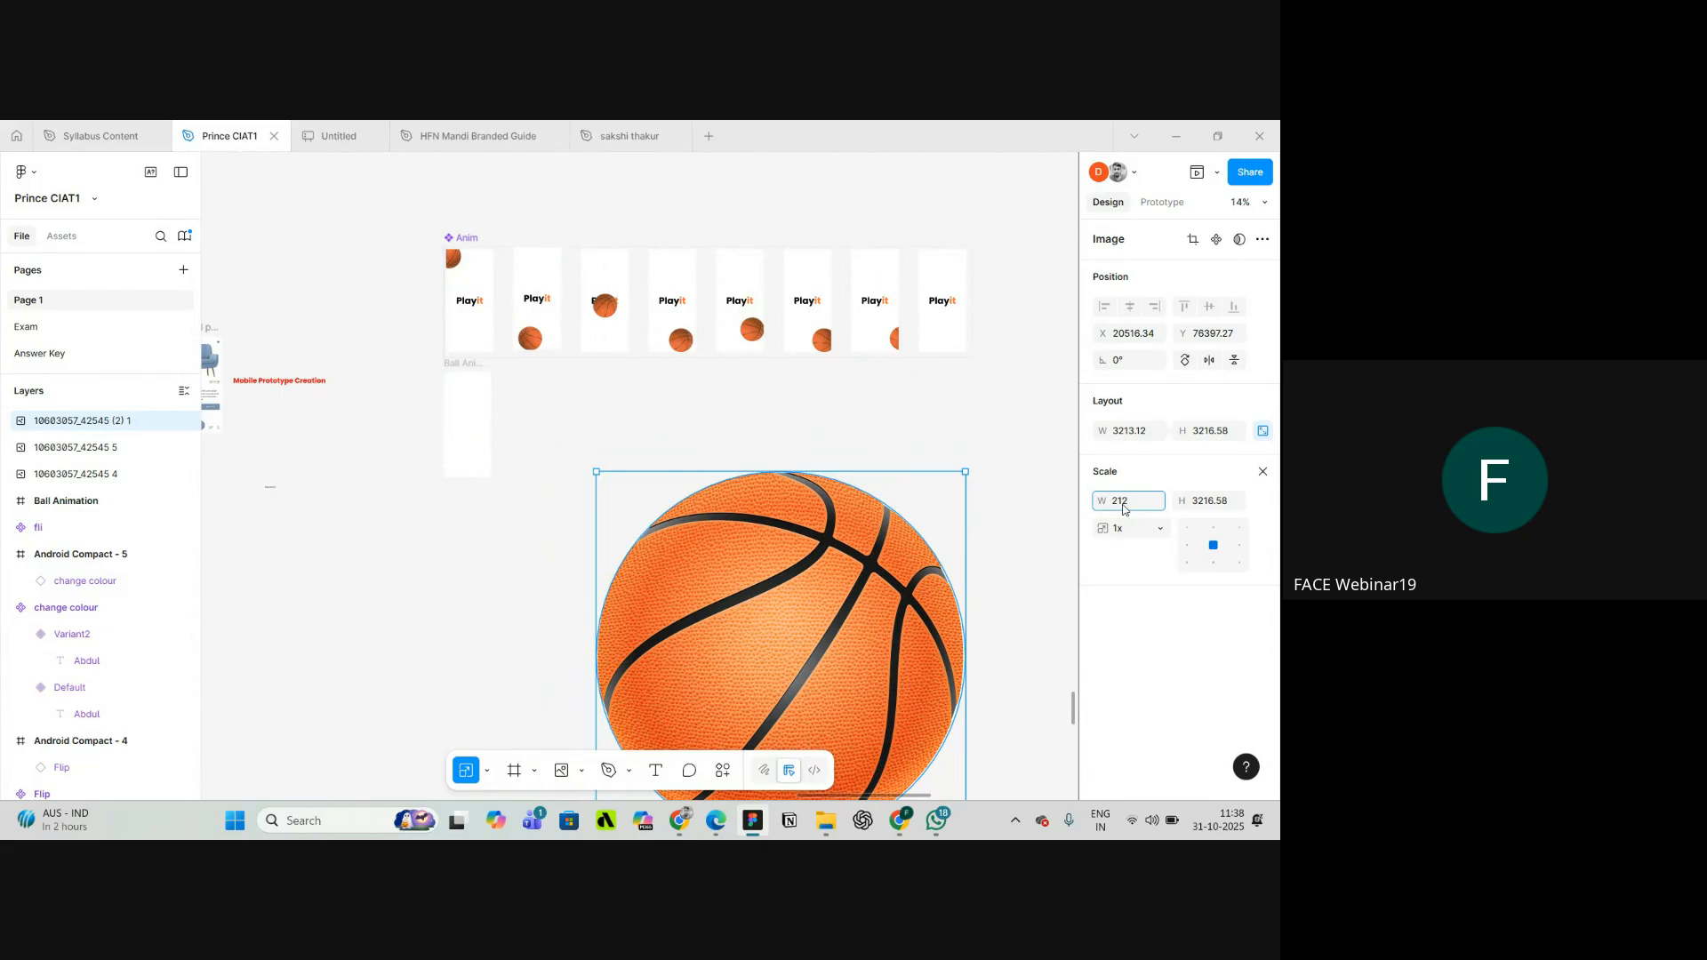
key("Return")
scroll(780, 662, "down", 3)
scroll(783, 663, "up", 8)
scroll(787, 662, "down", 2)
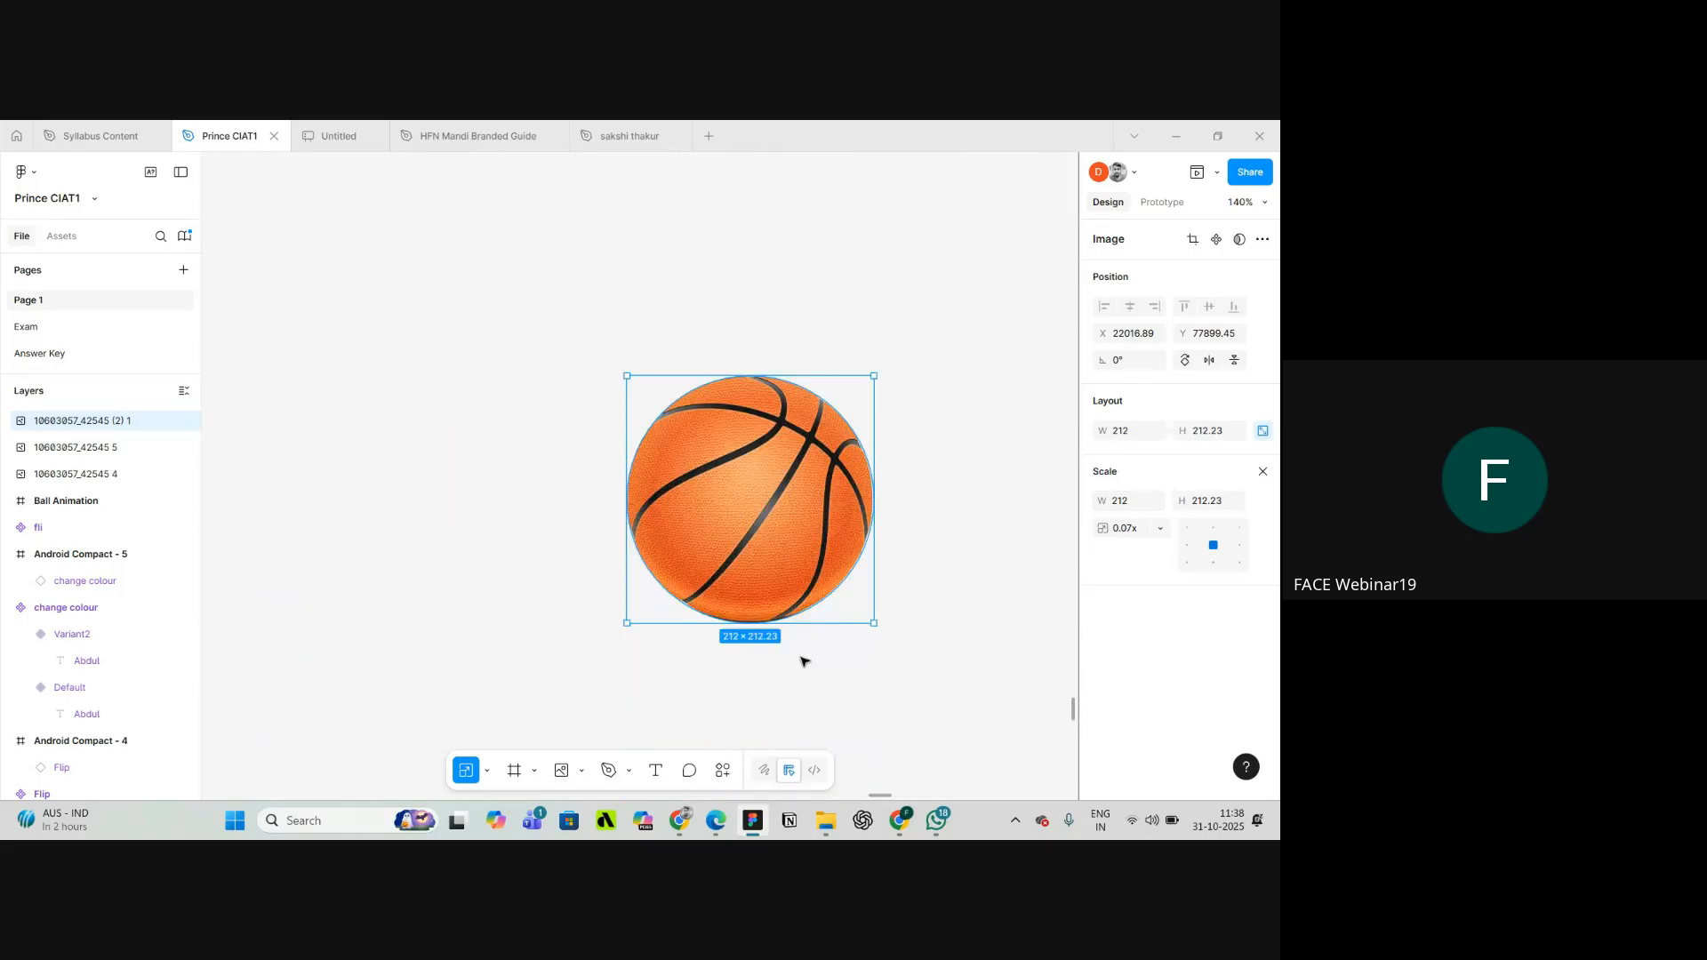
scroll(813, 598, "down", 6)
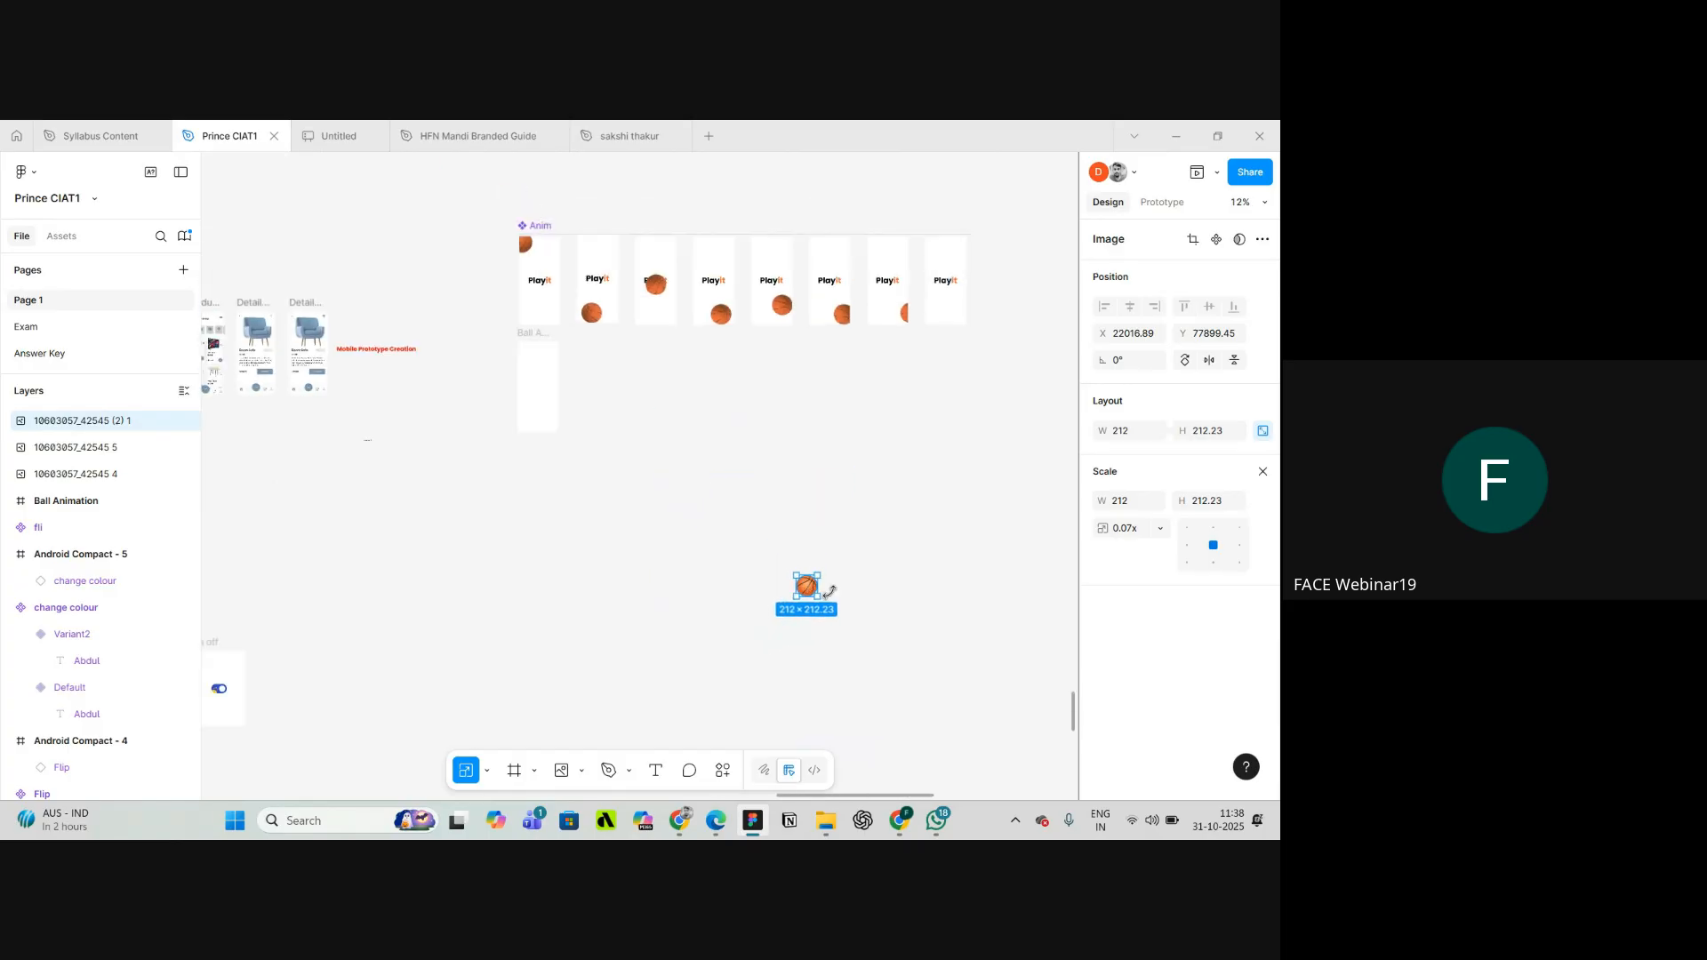
- Move the scaled basketball from the canvas into the Ball Animation frame by cutting and pasting it, and return to the Move tool
key("Delete")
scroll(822, 582, "down", 2)
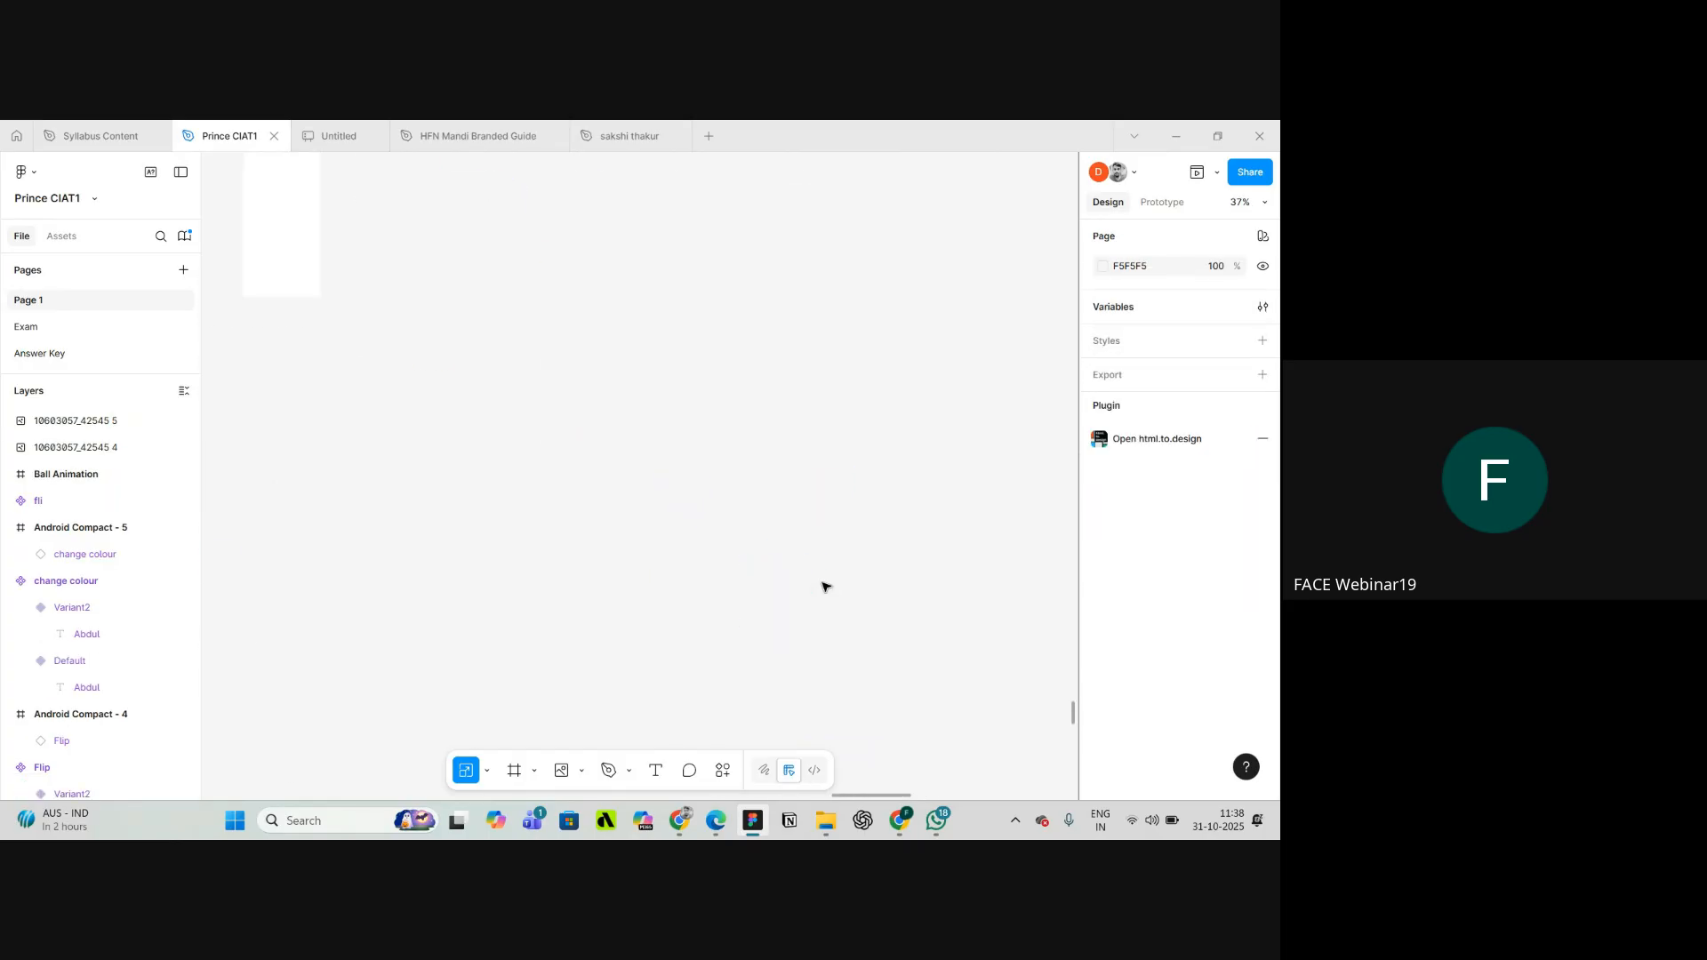
scroll(561, 411, "up", 6)
left_click(501, 367)
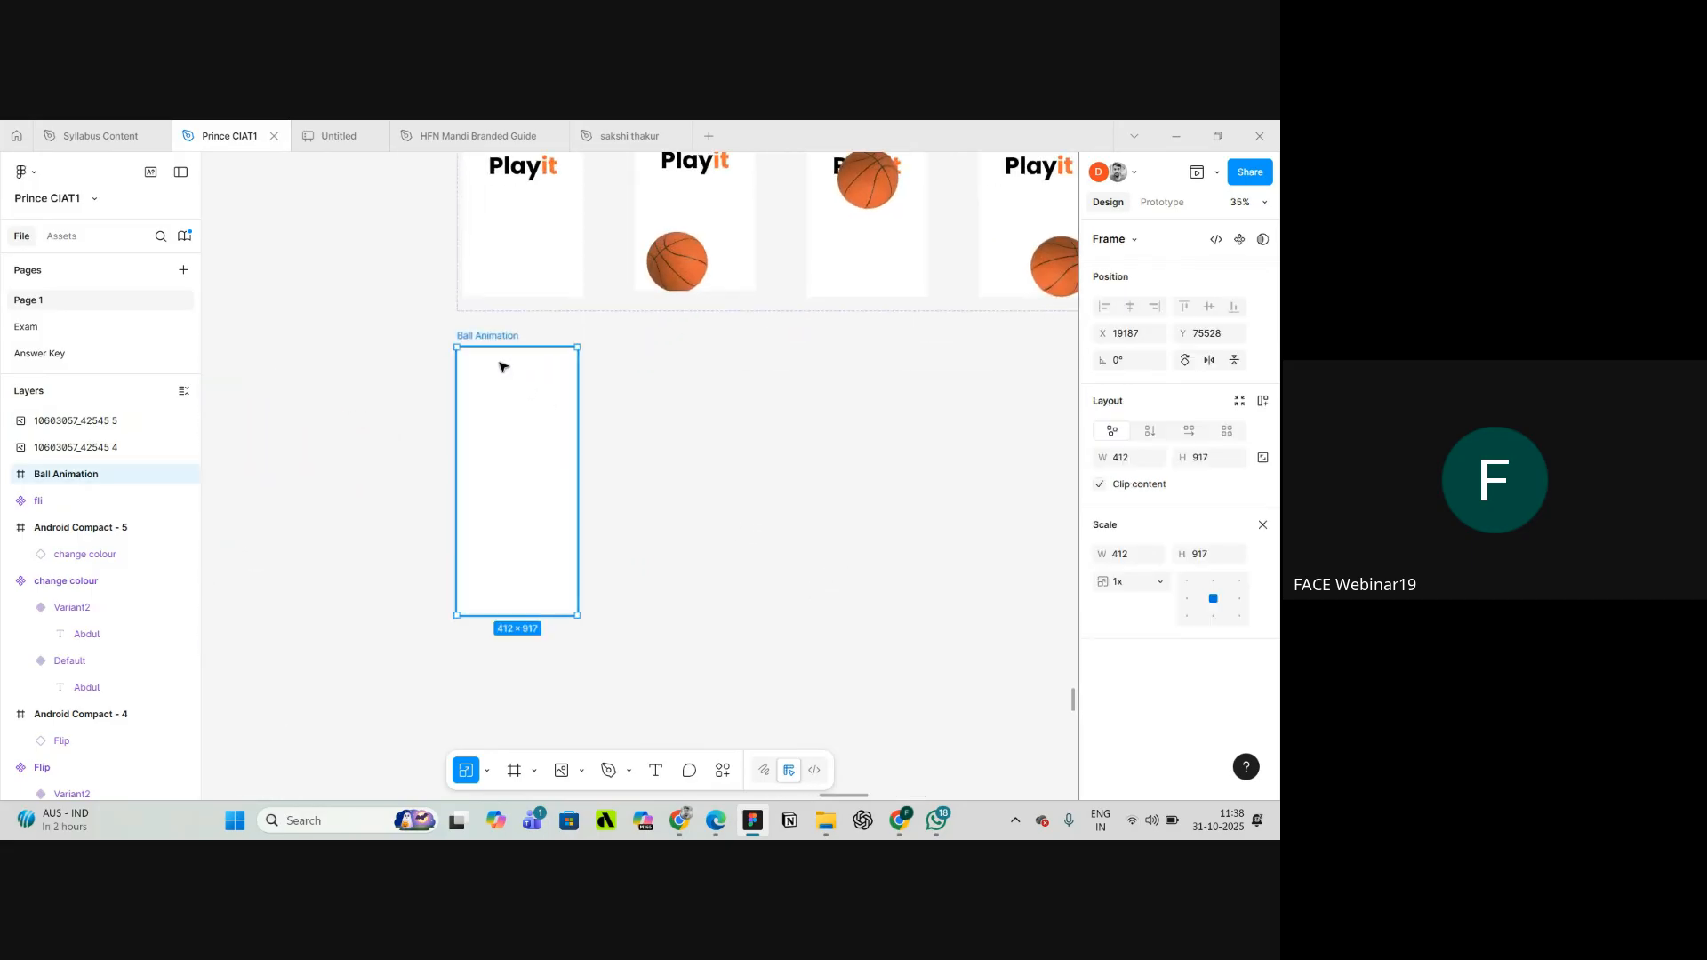
key("ctrl+v")
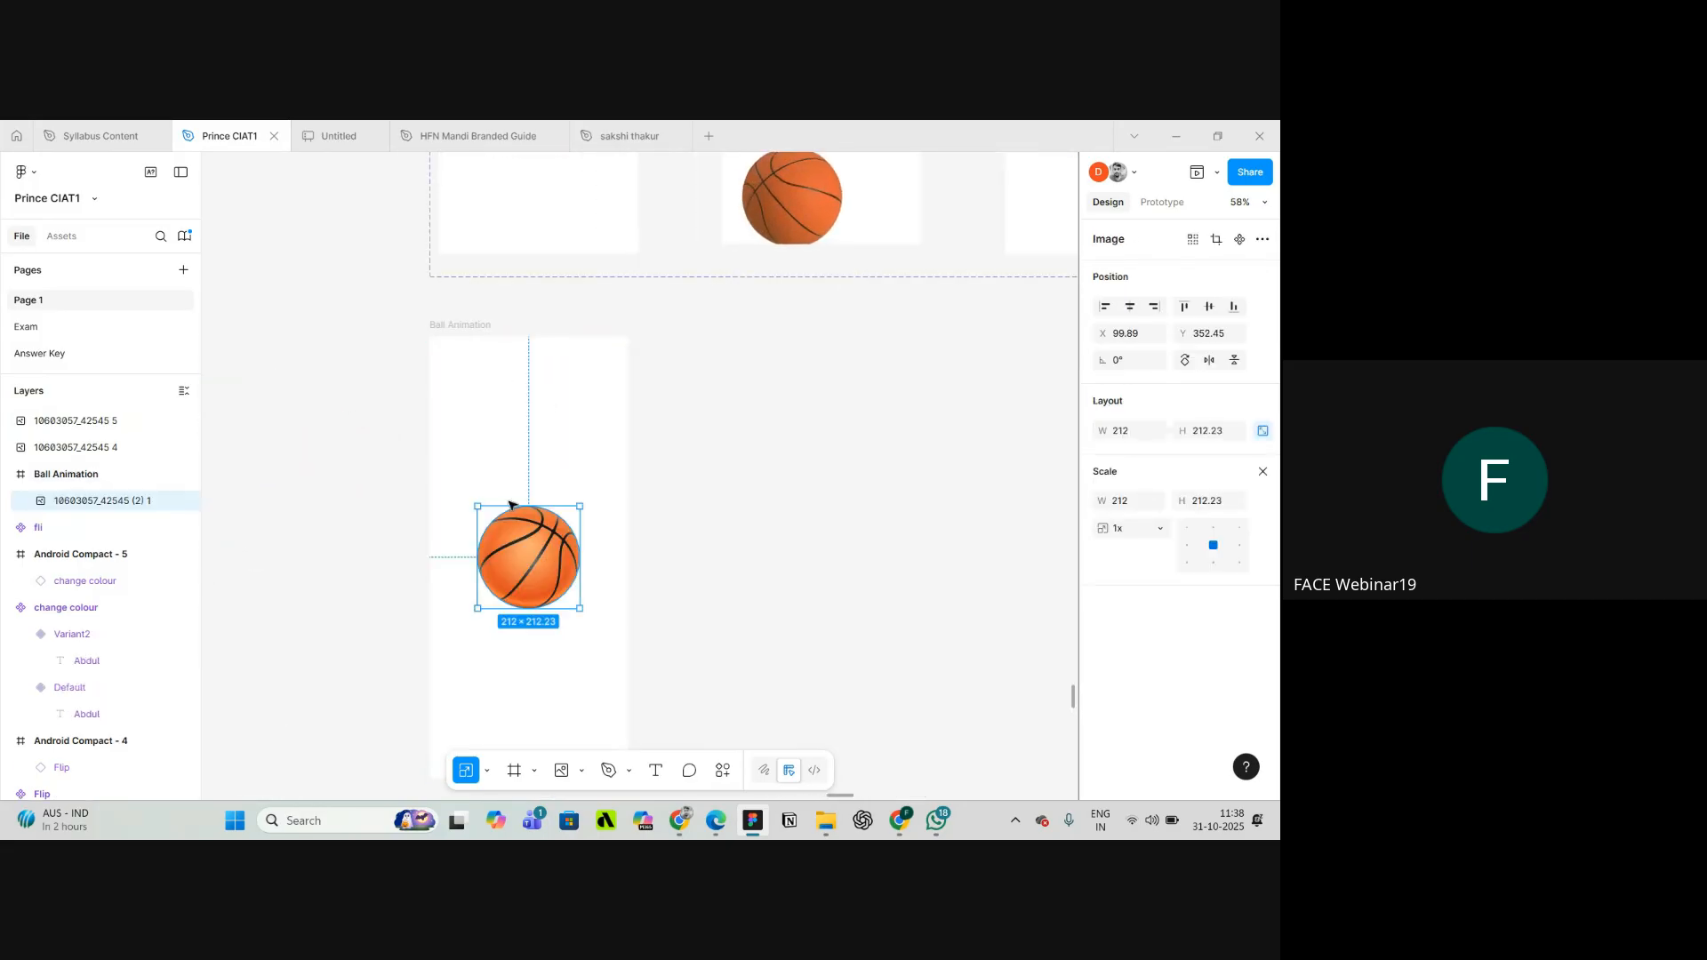
scroll(525, 560, "up", 3)
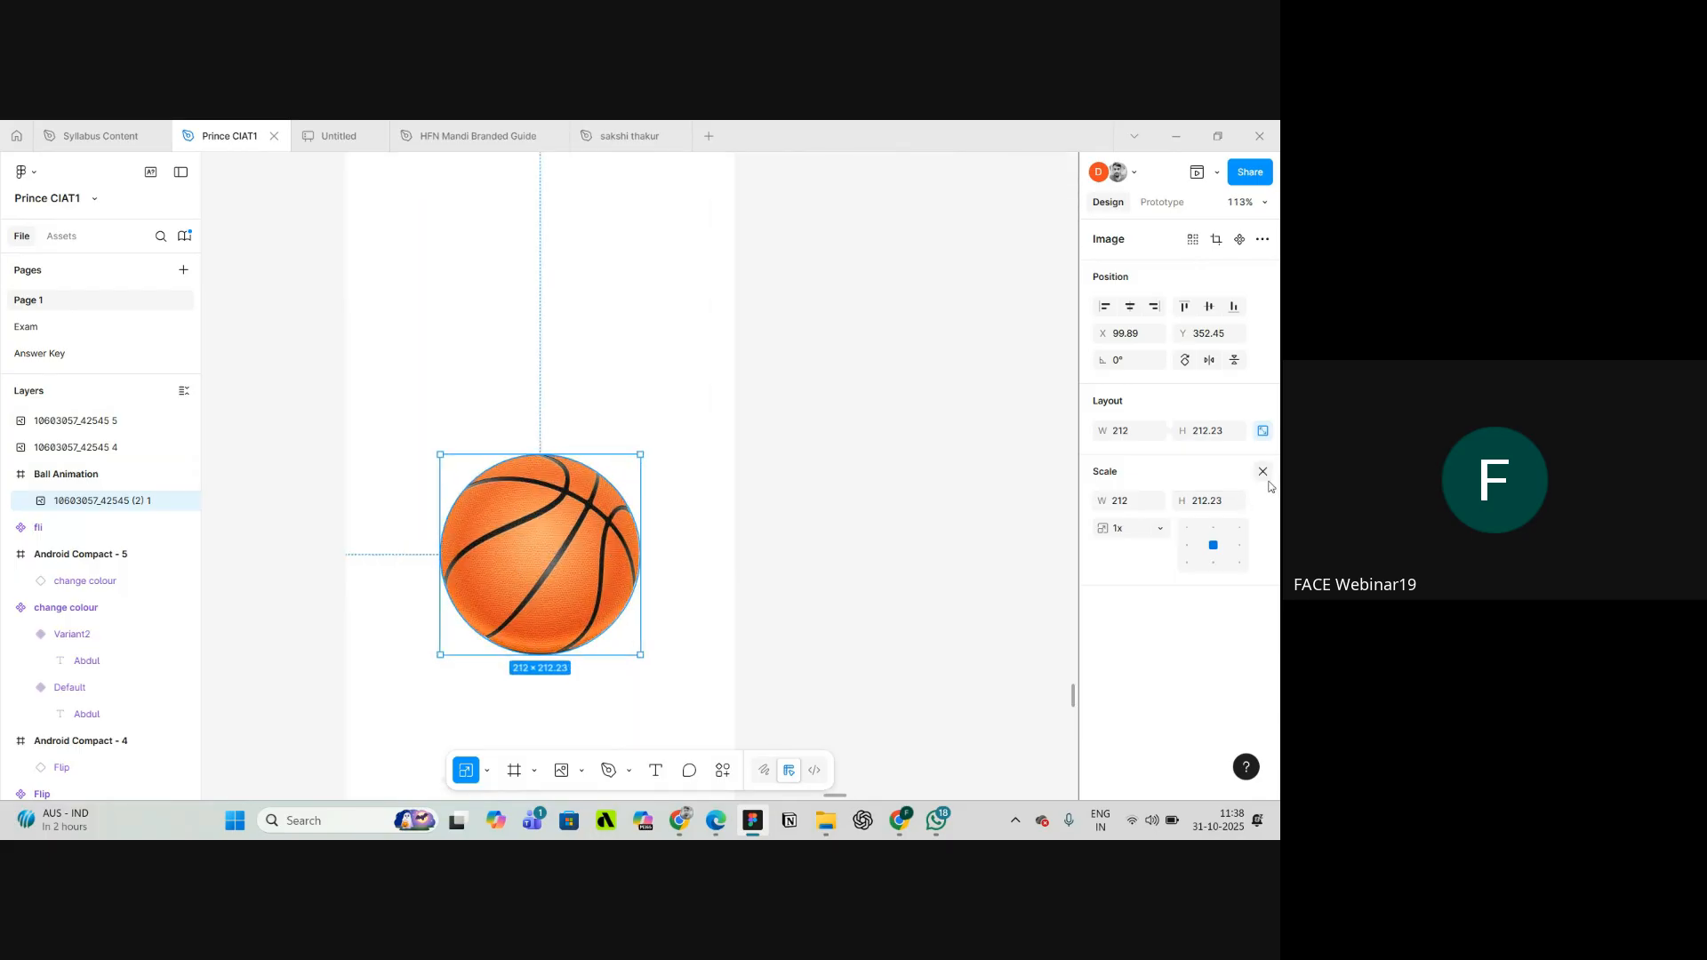
scroll(747, 474, "down", 5)
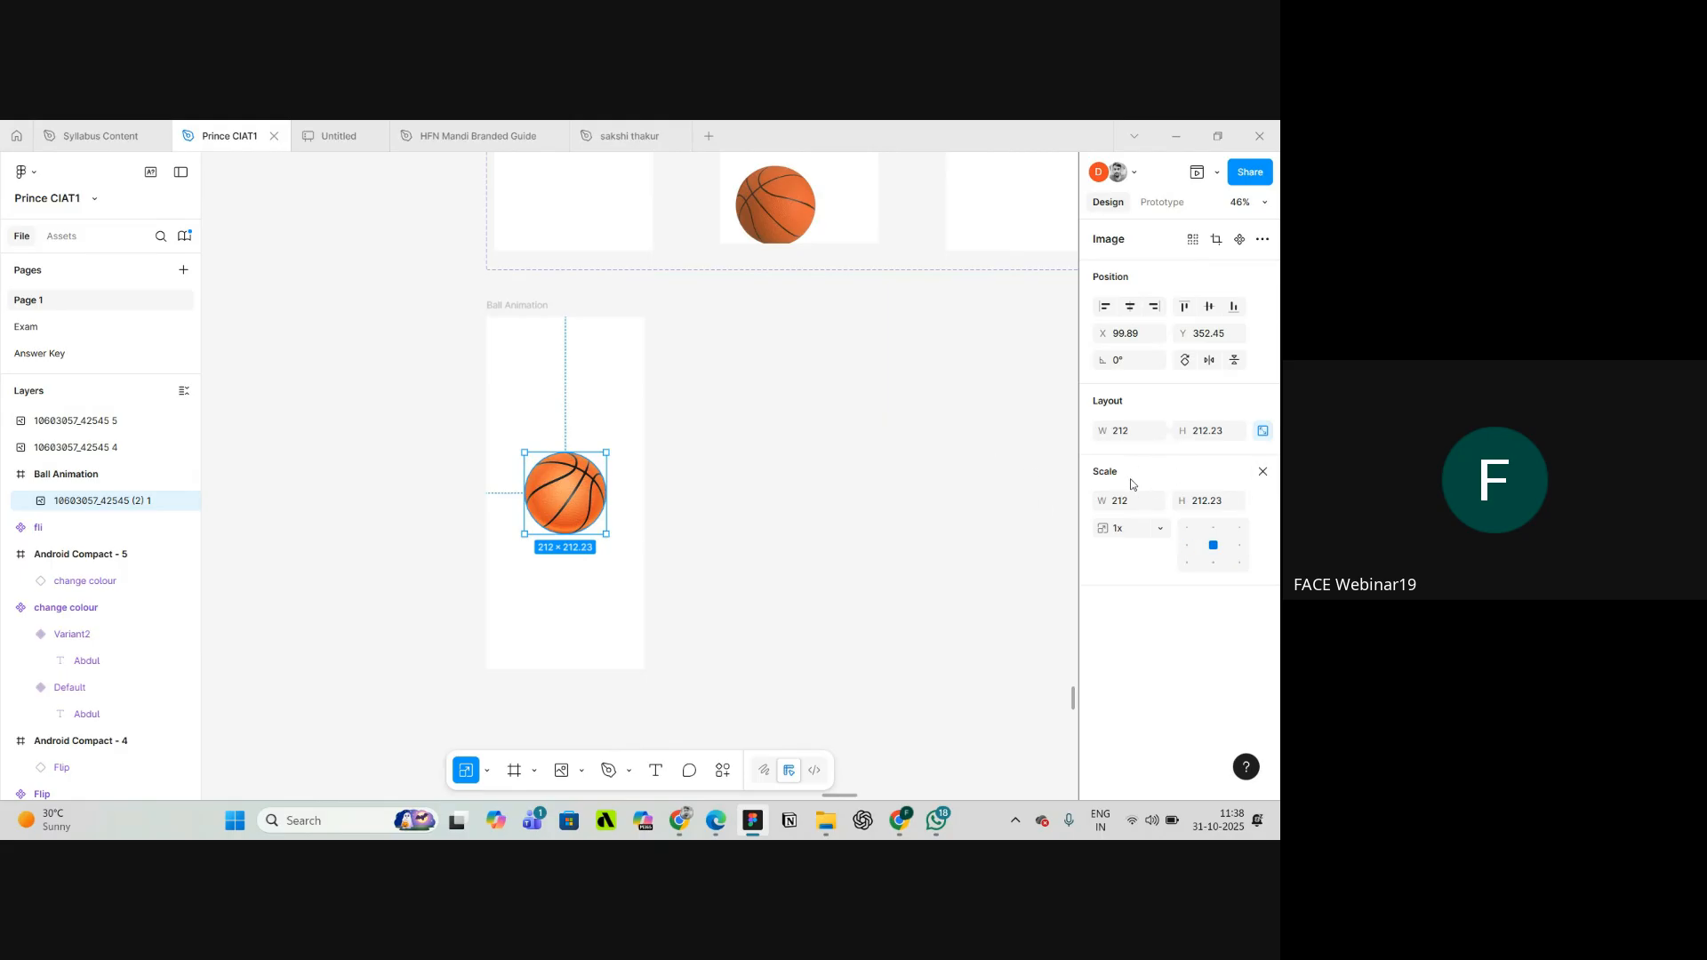
key("v")
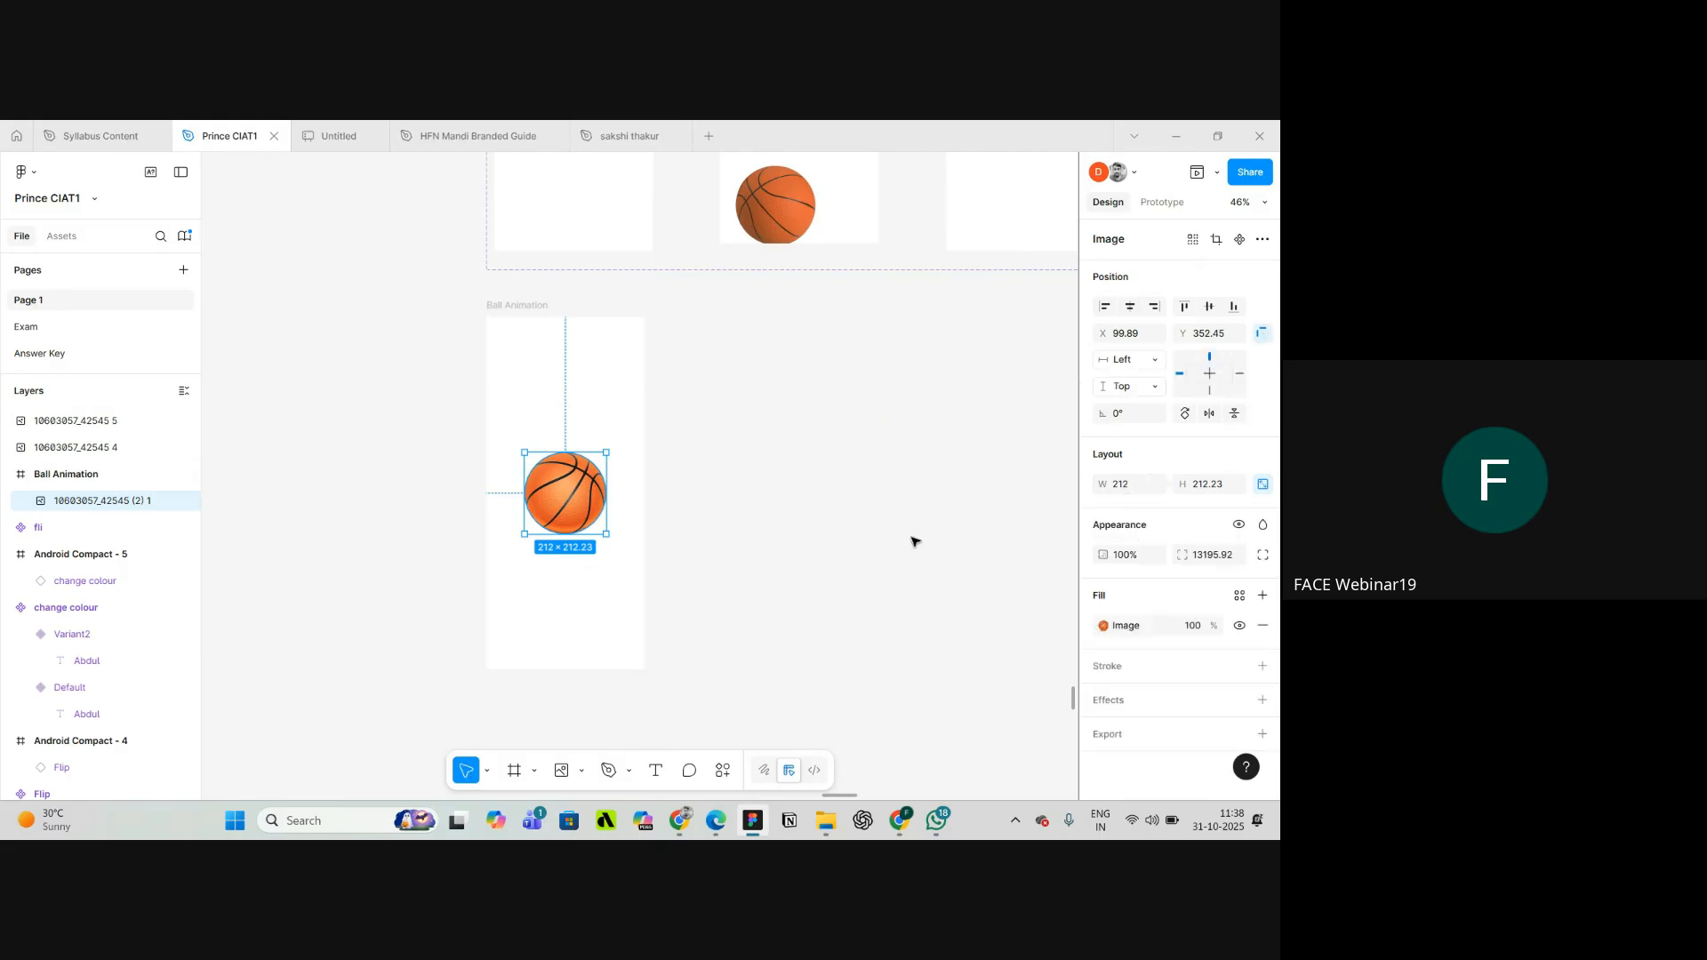
- Examine the basketball's positions across the Anim variants as a reference for the Ball Animation frame
scroll(949, 537, "down", 5)
scroll(738, 365, "up", 3)
scroll(707, 435, "up", 1)
scroll(677, 343, "down", 4)
scroll(660, 311, "down", 4)
scroll(679, 315, "up", 6)
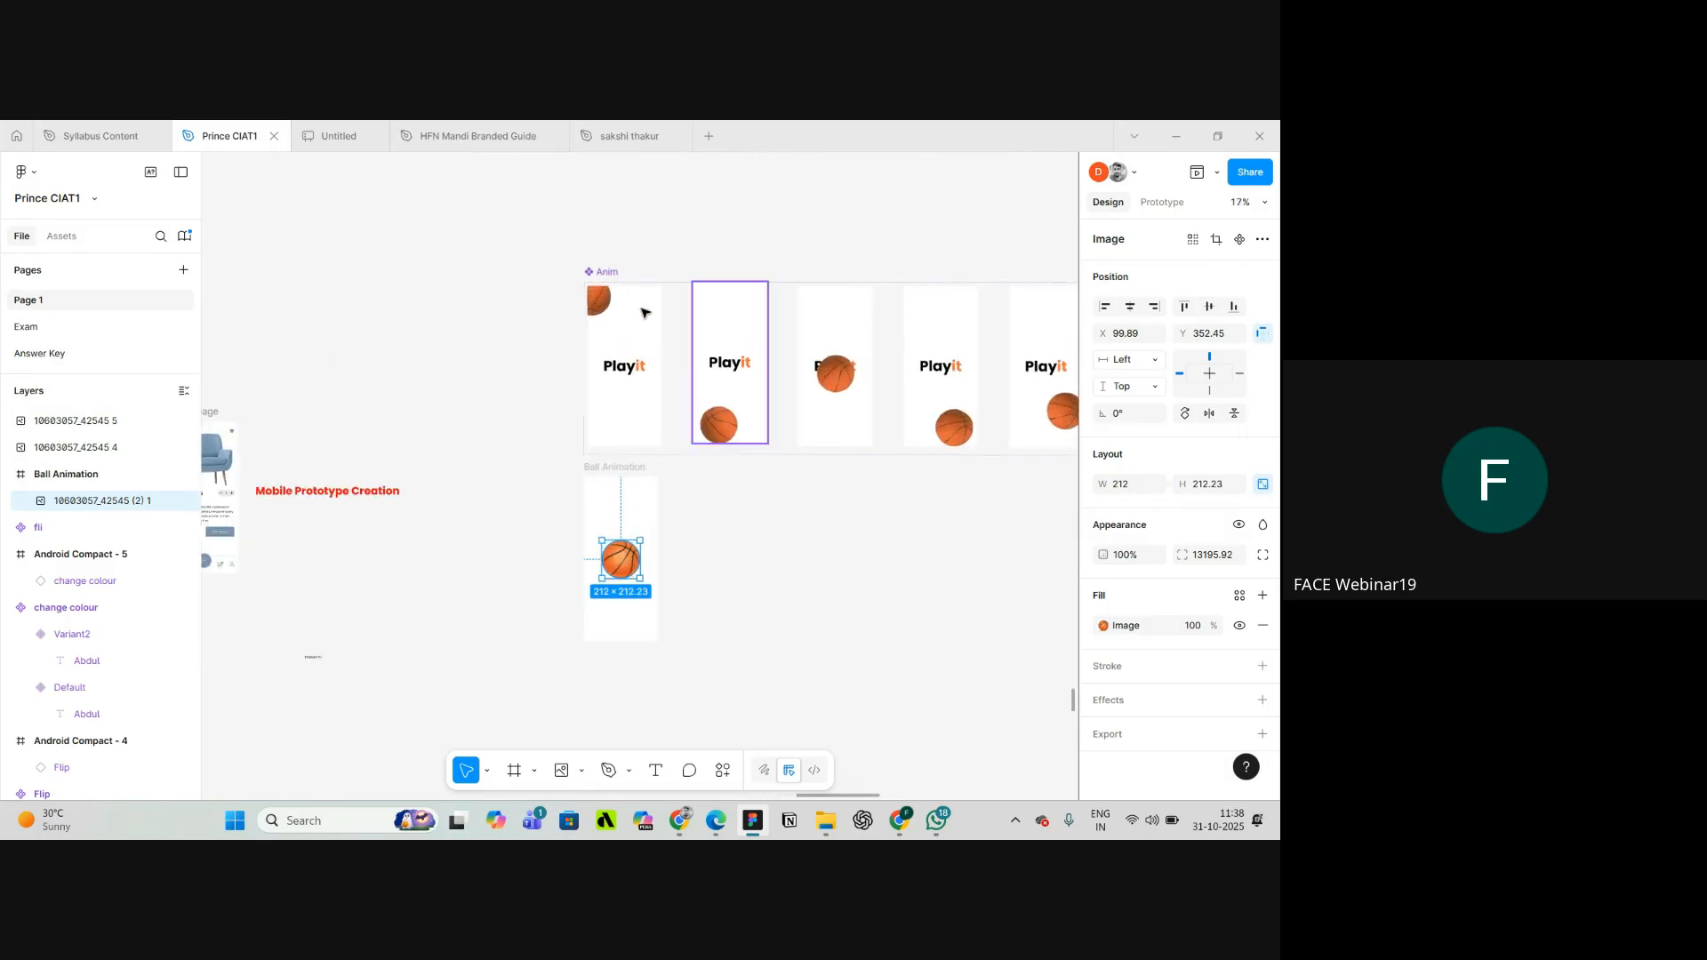
scroll(588, 400, "down", 2)
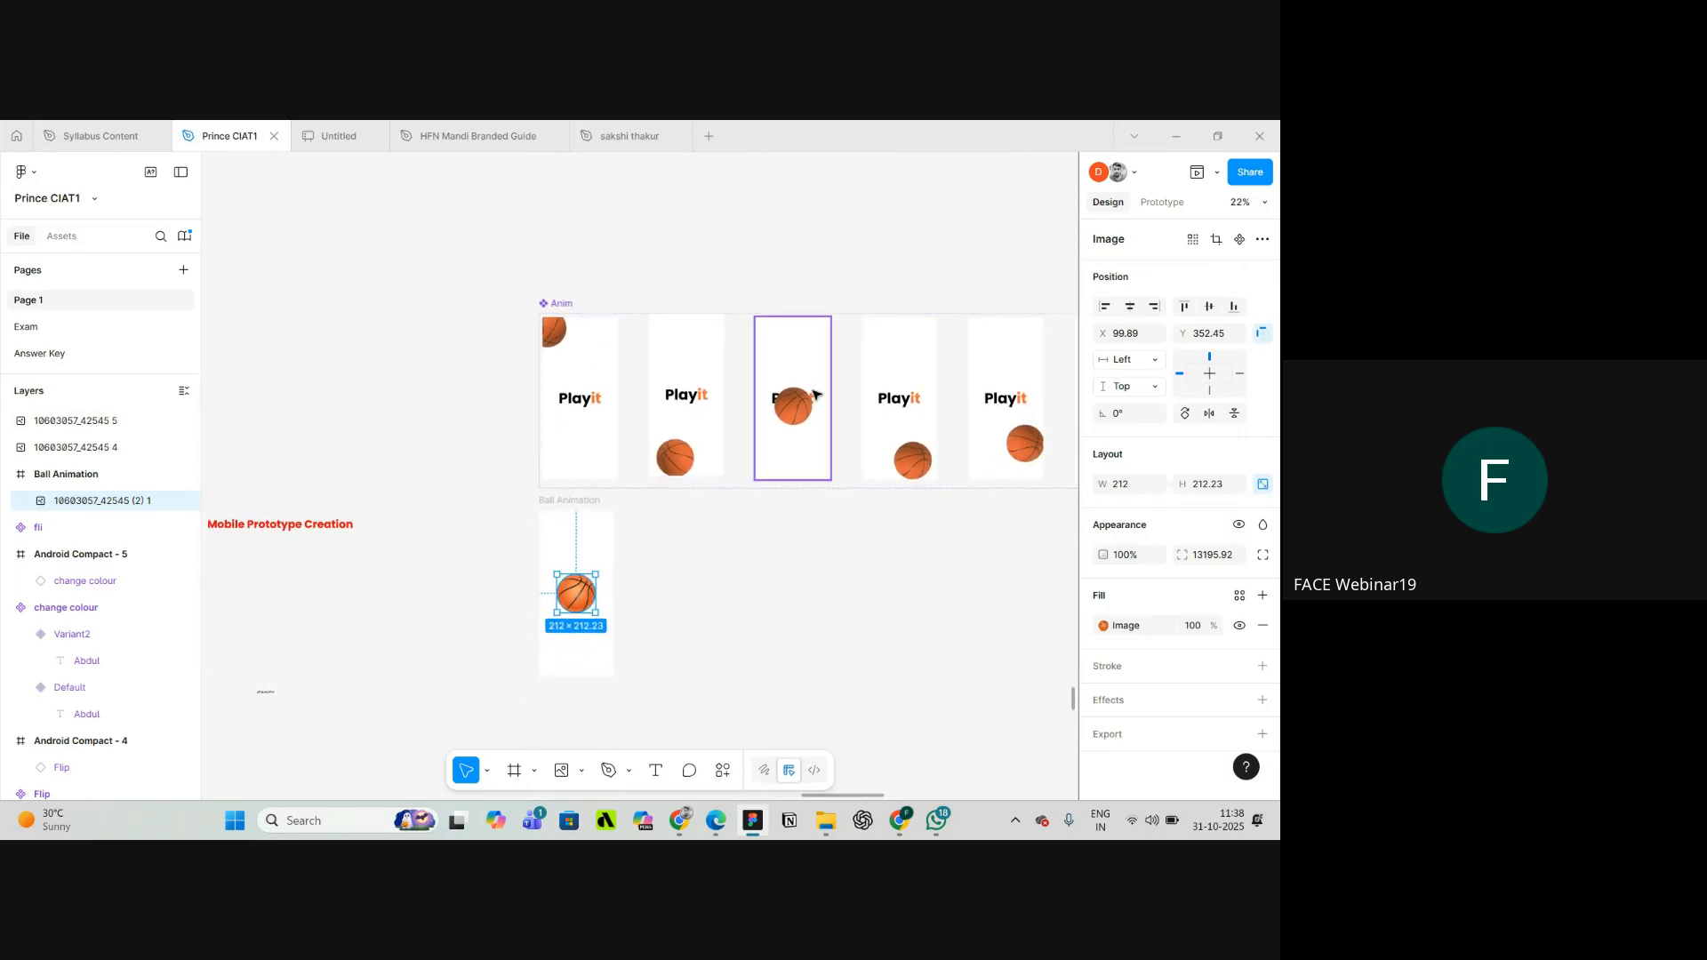
scroll(632, 382, "down", 3)
scroll(854, 418, "up", 4)
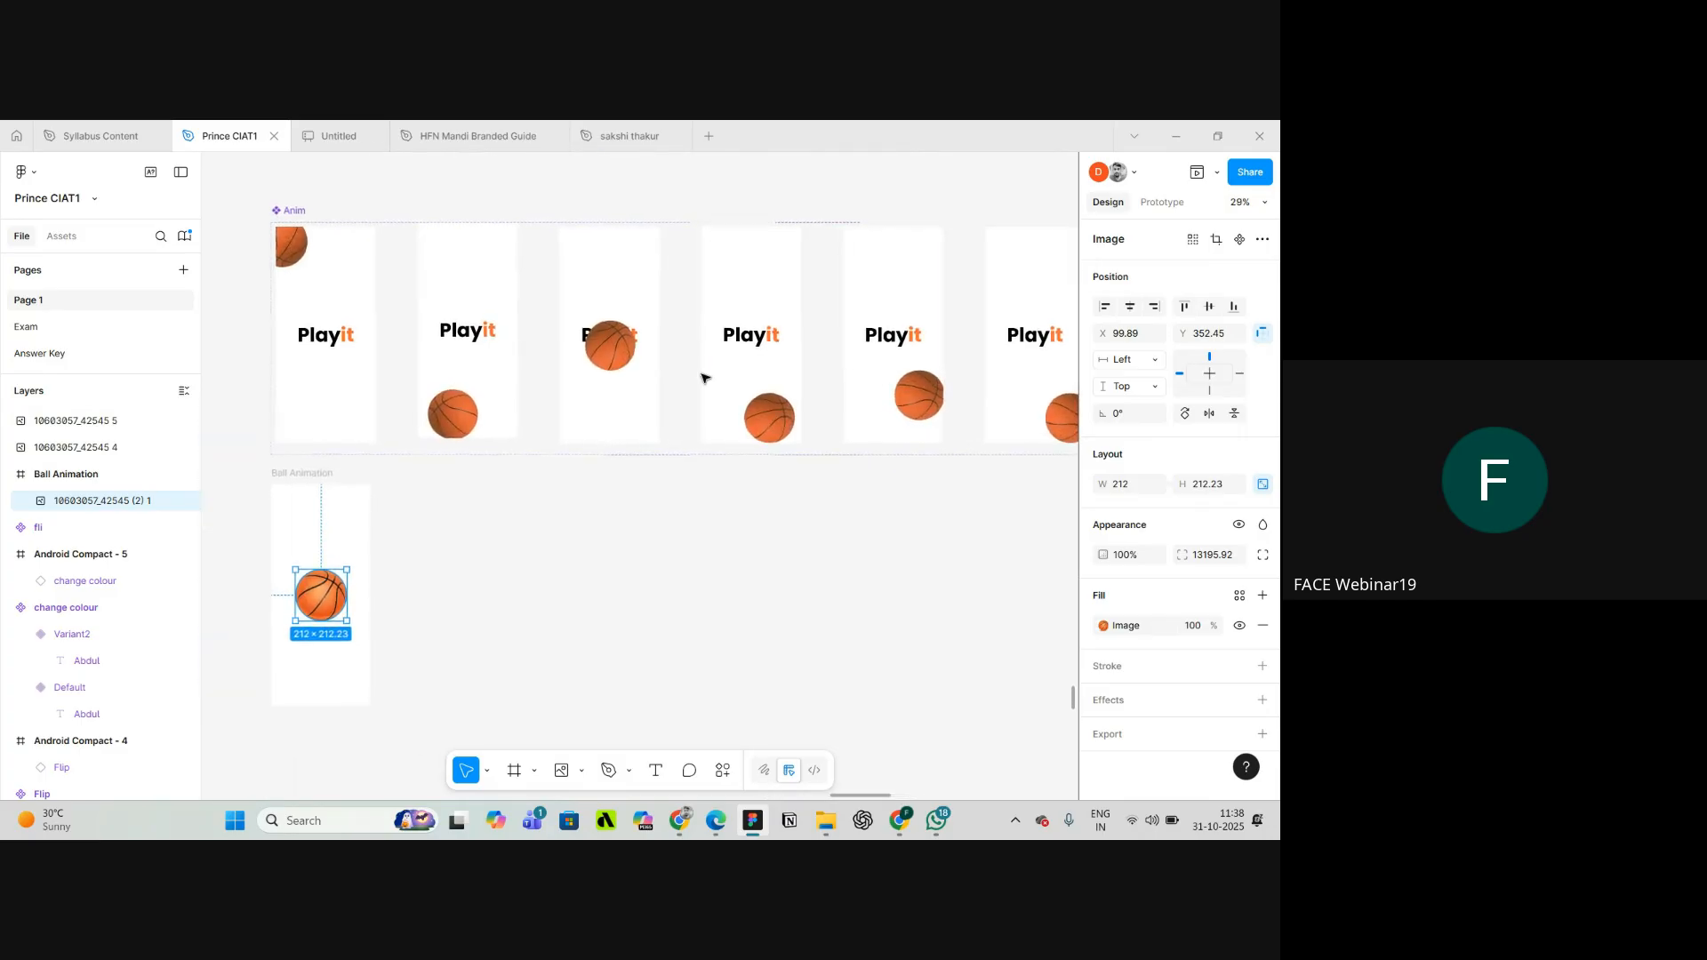
scroll(943, 391, "down", 5)
scroll(534, 435, "up", 5)
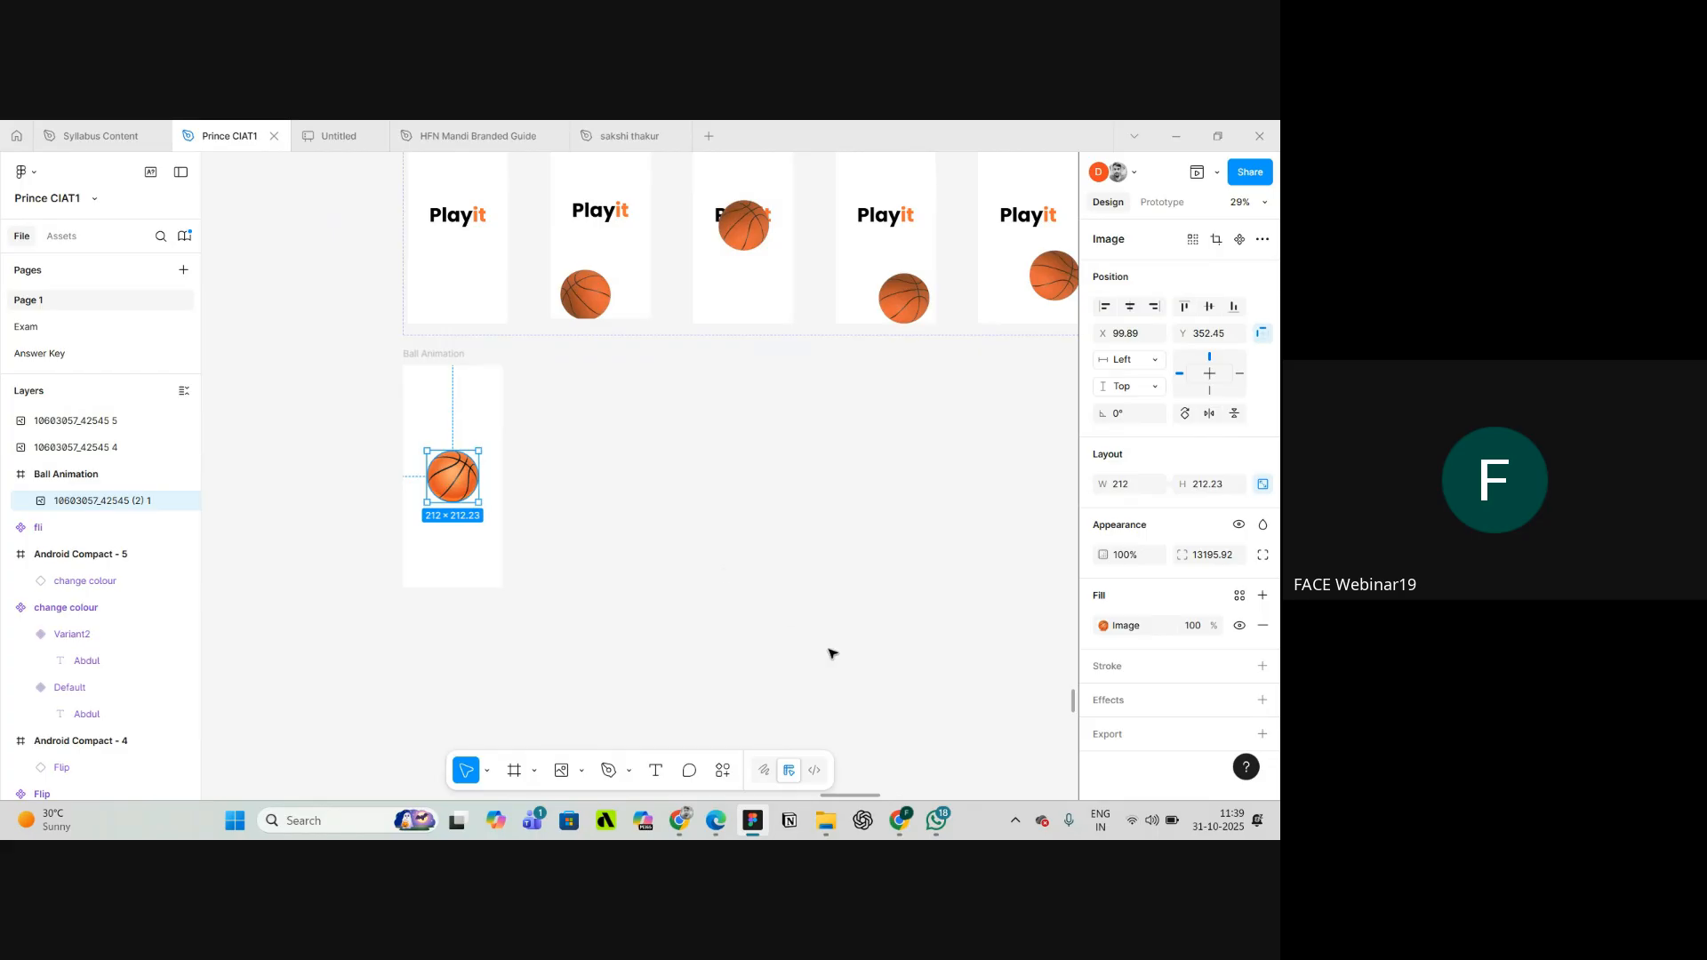
mouse_move(900, 820)
left_click(818, 747)
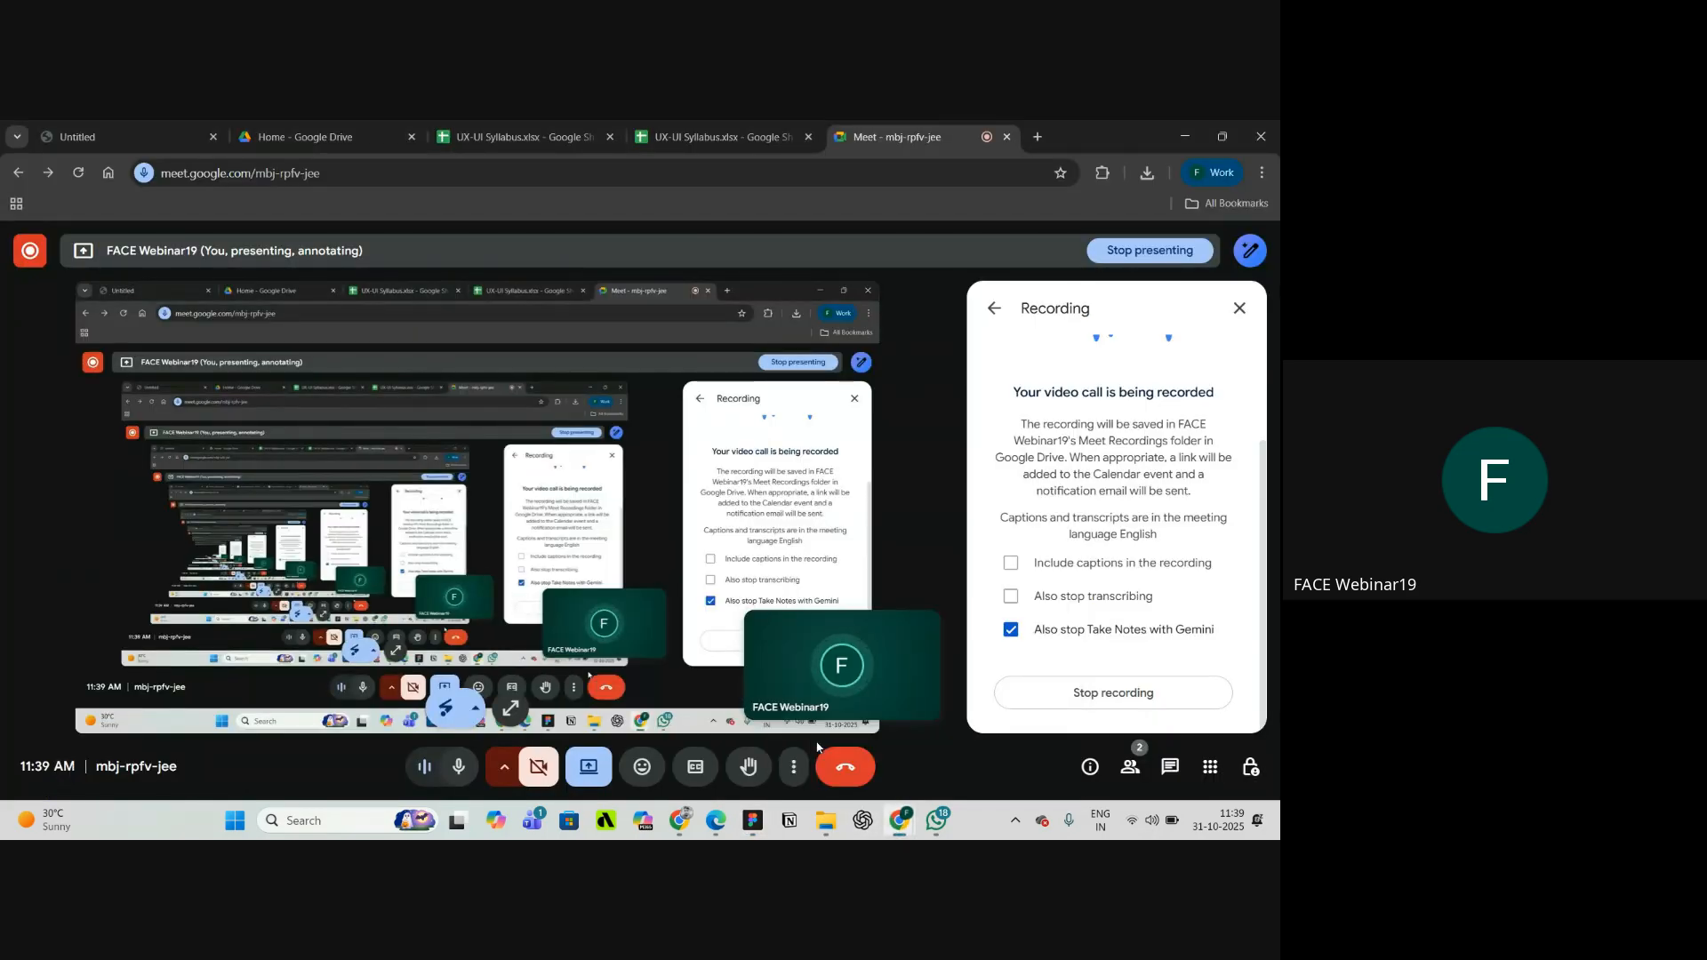
left_click(752, 820)
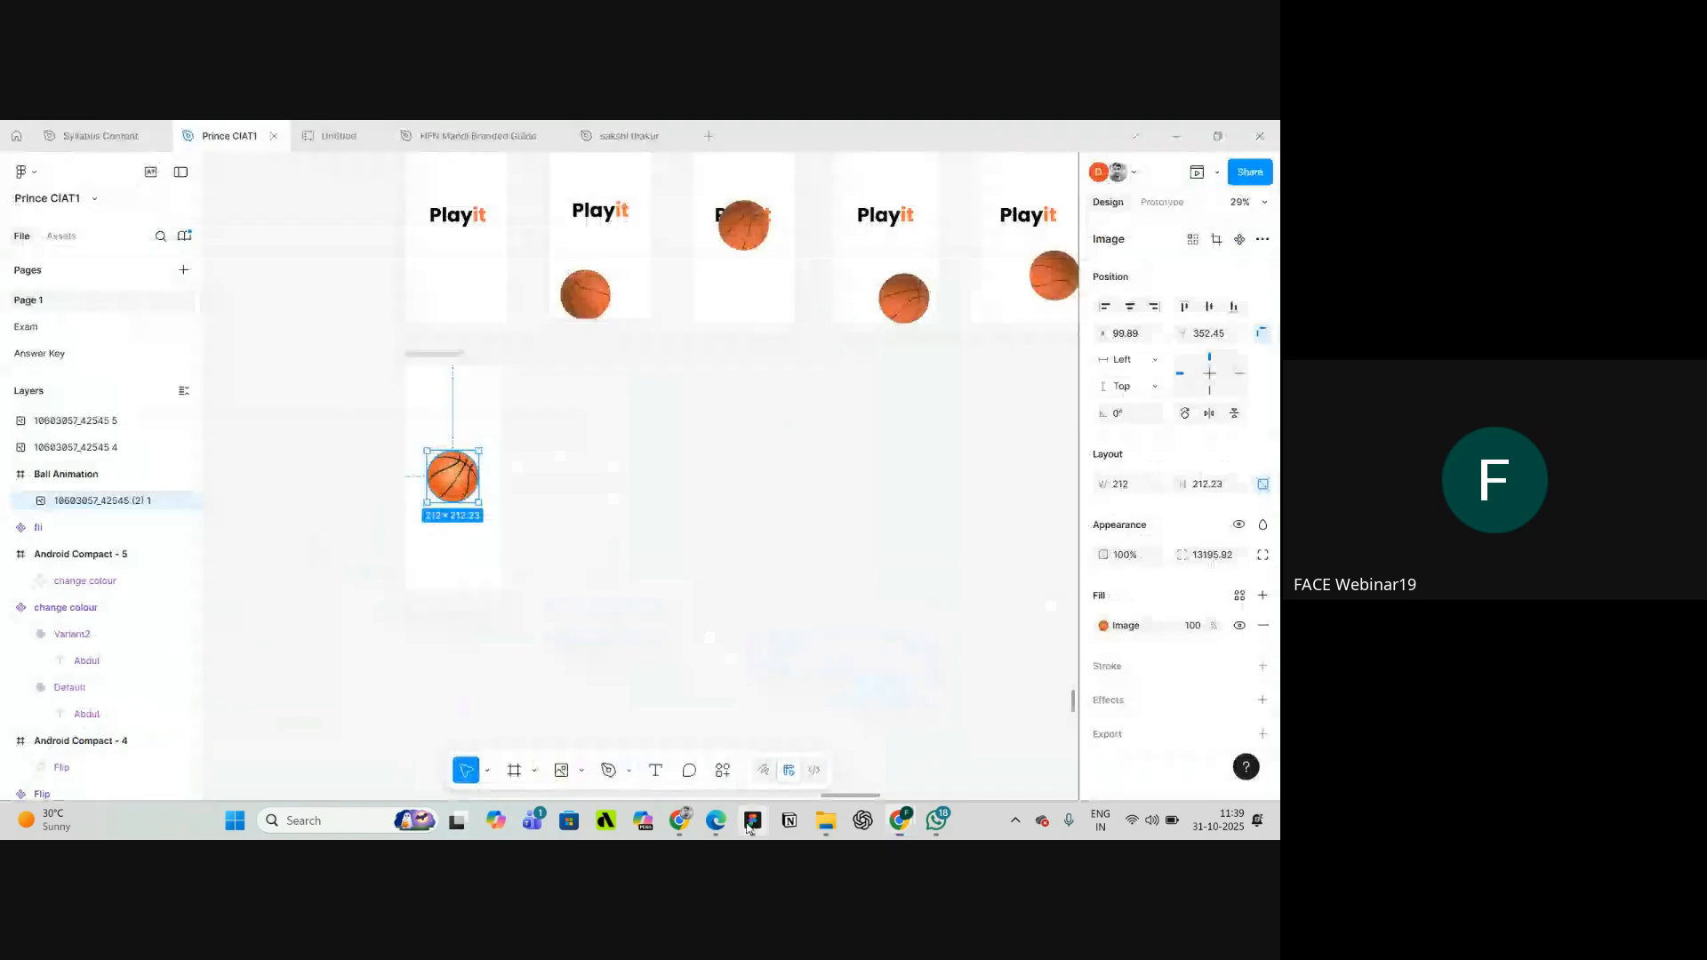
- Move the basketball partly outside the Ball Animation frame's upper-left corner, to about X -70.51, Y -61.31
scroll(435, 406, "up", 3)
scroll(437, 407, "up", 1)
scroll(601, 472, "down", 4)
scroll(601, 517, "up", 4)
scroll(603, 516, "down", 3)
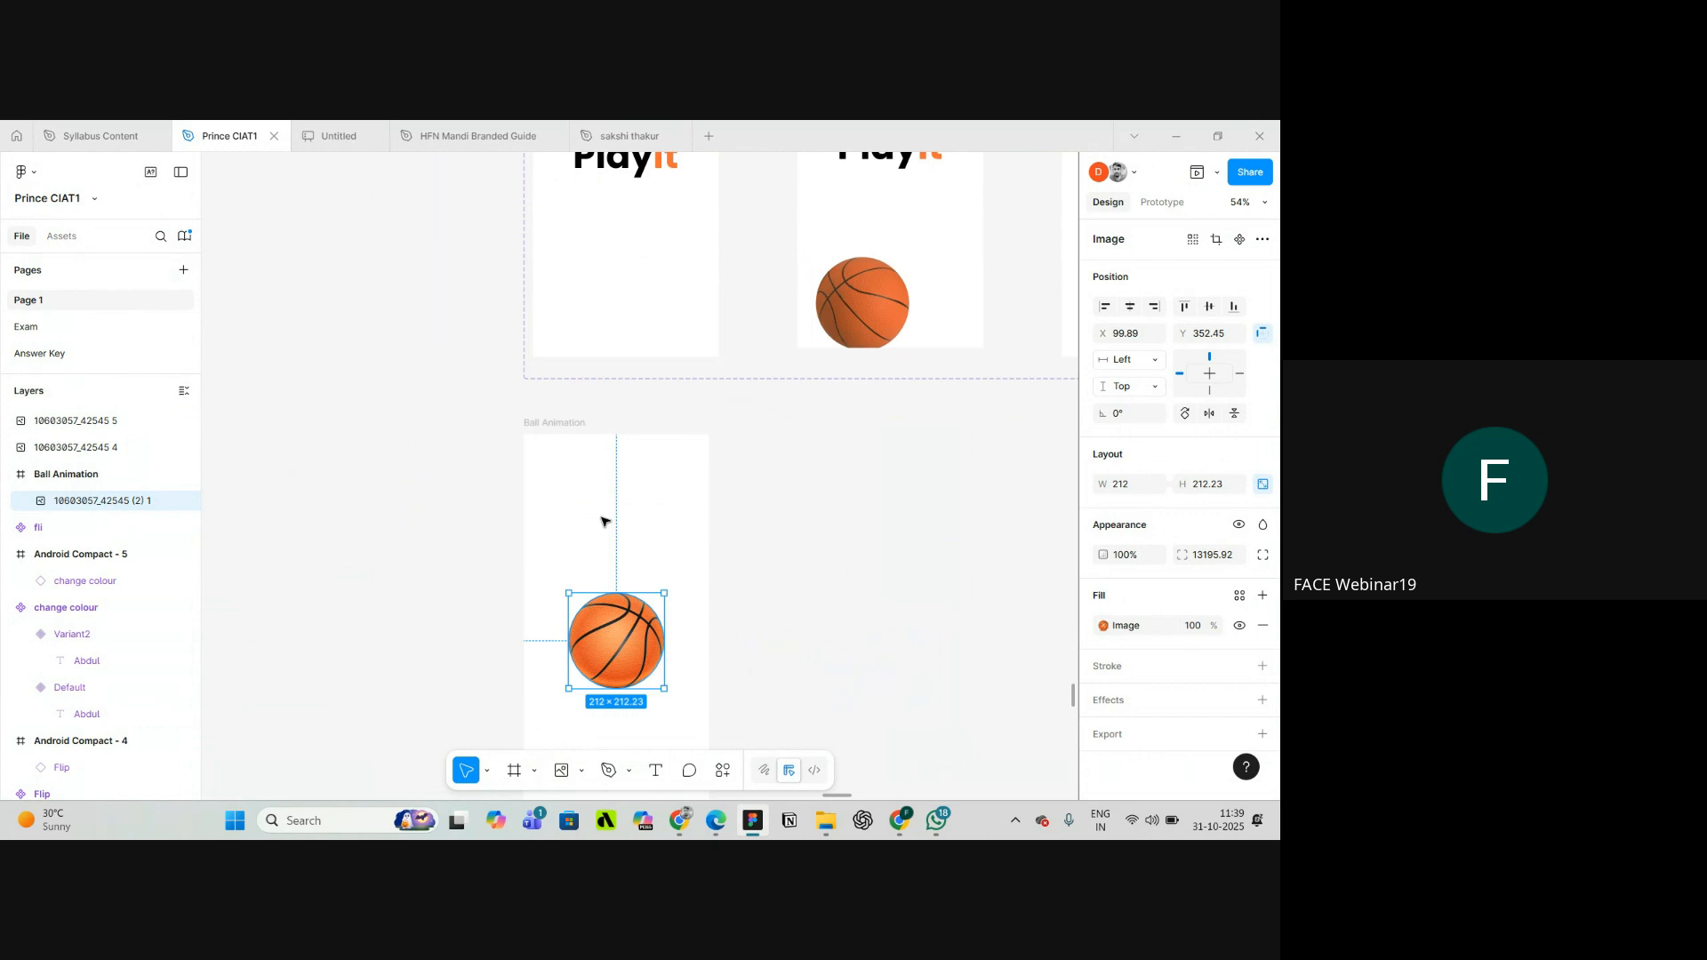
scroll(578, 596, "up", 4)
left_click_drag(578, 596, 469, 372)
scroll(470, 372, "up", 1)
scroll(469, 389, "up", 4)
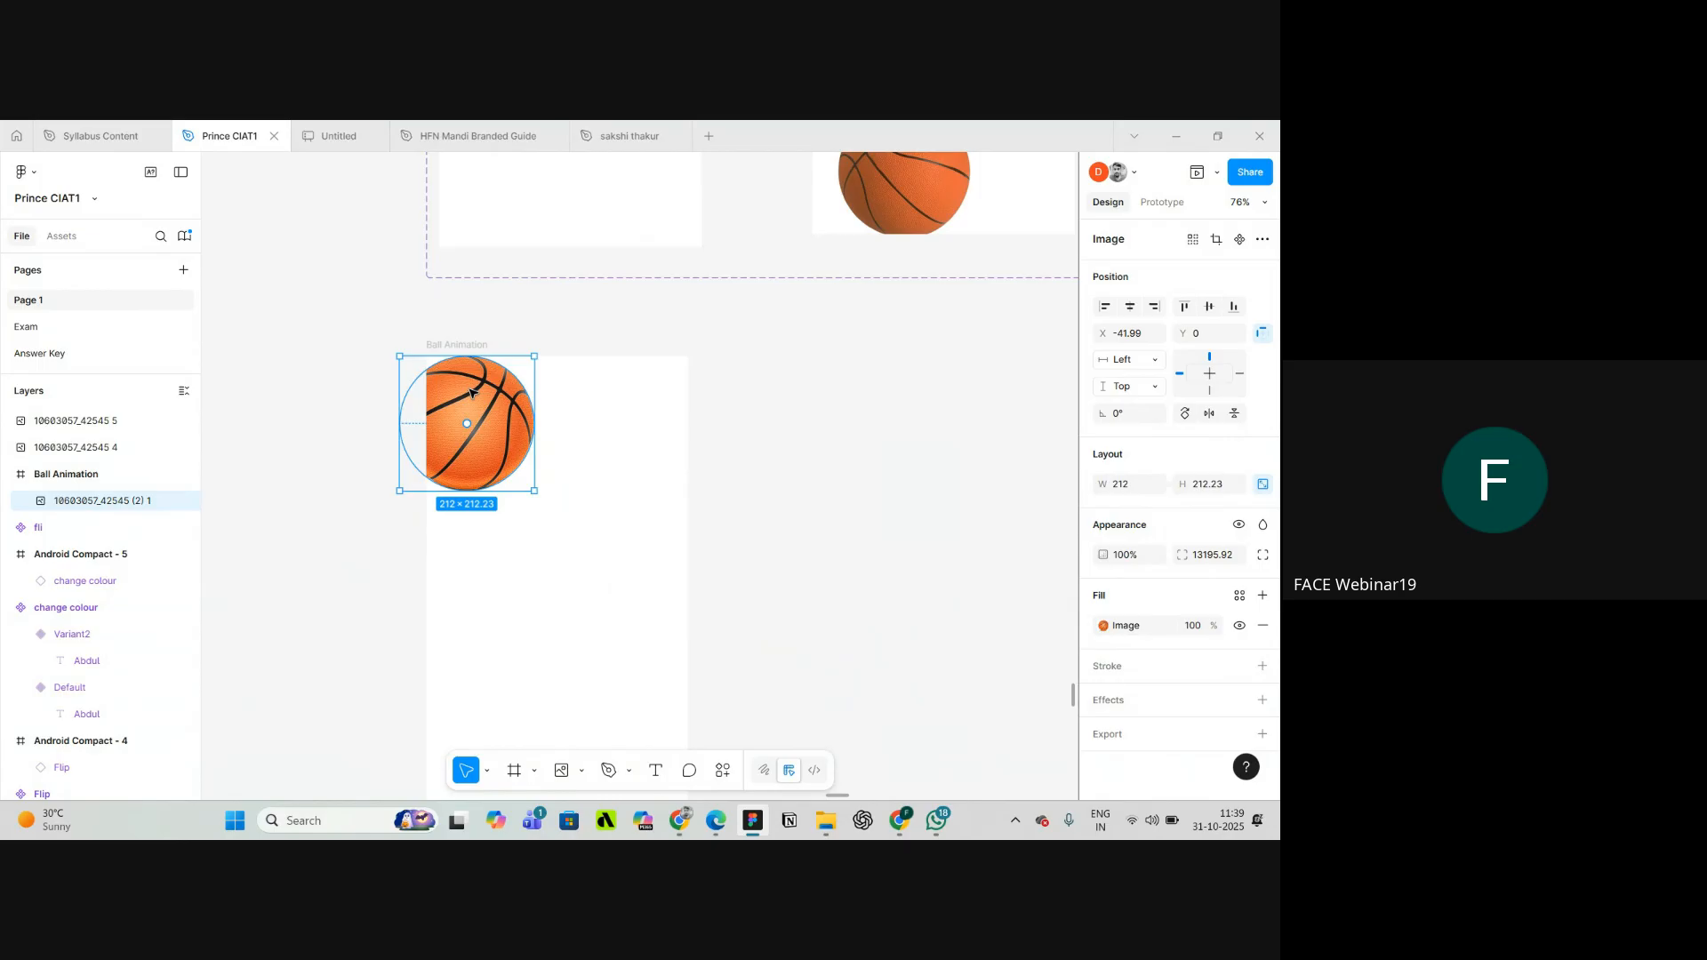
scroll(460, 468, "down", 3)
scroll(452, 570, "up", 3)
left_click_drag(473, 608, 456, 569)
scroll(705, 584, "down", 3)
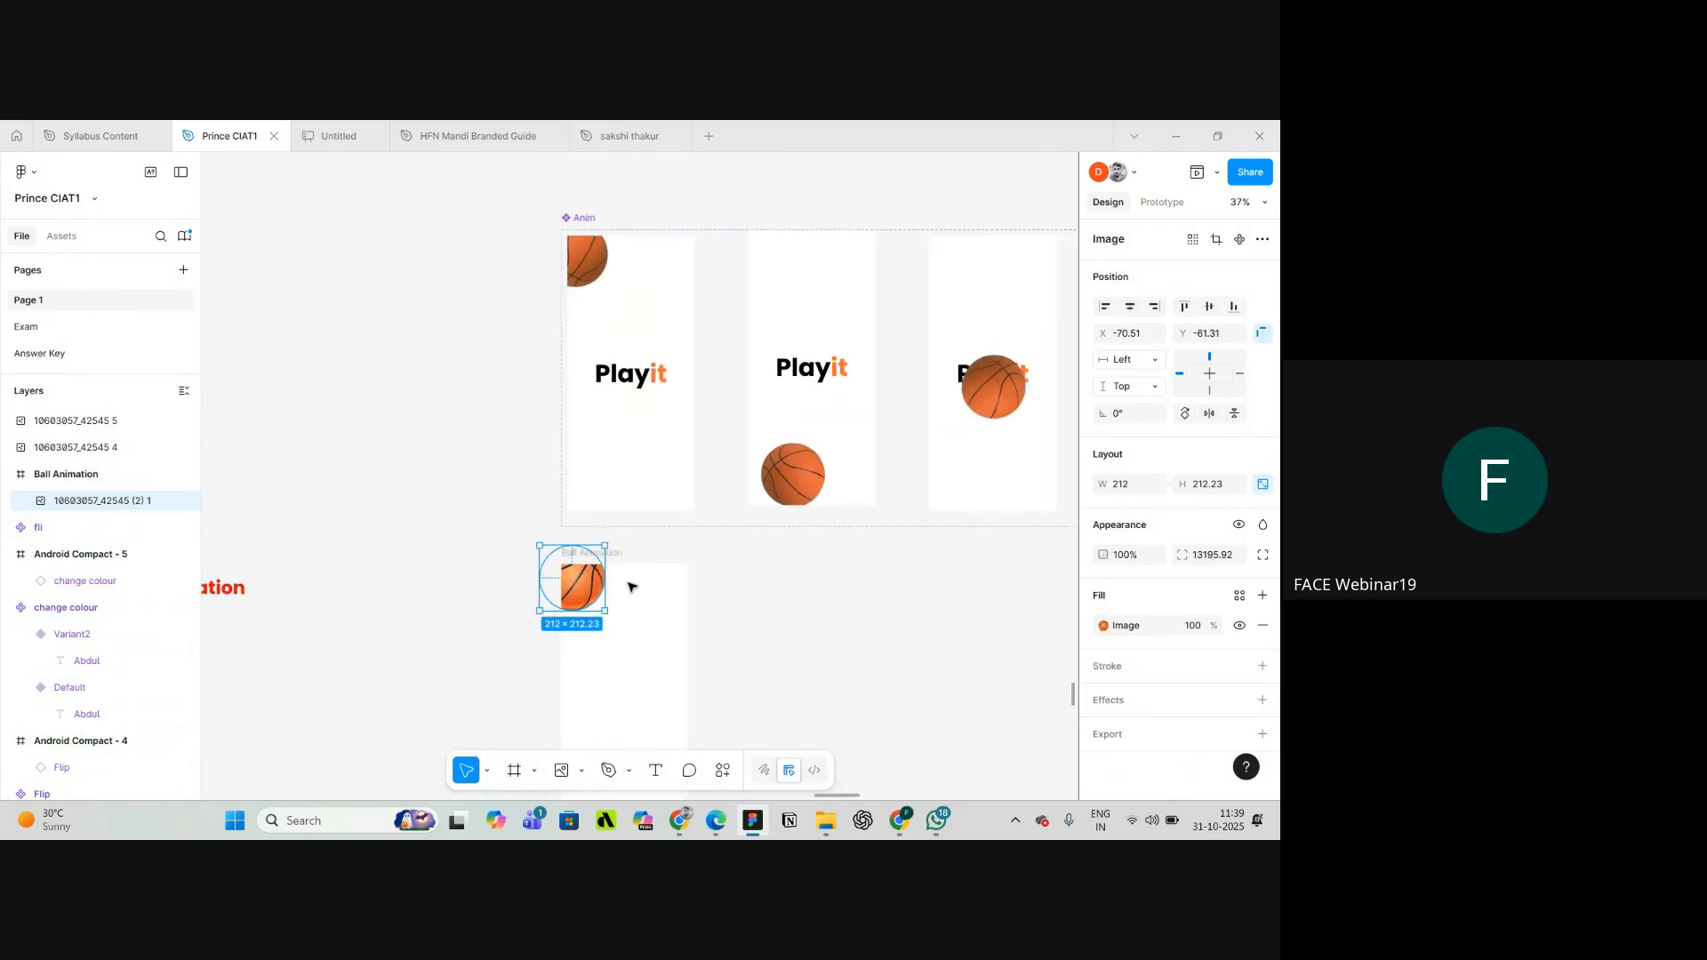
scroll(598, 586, "up", 3)
left_click(645, 522)
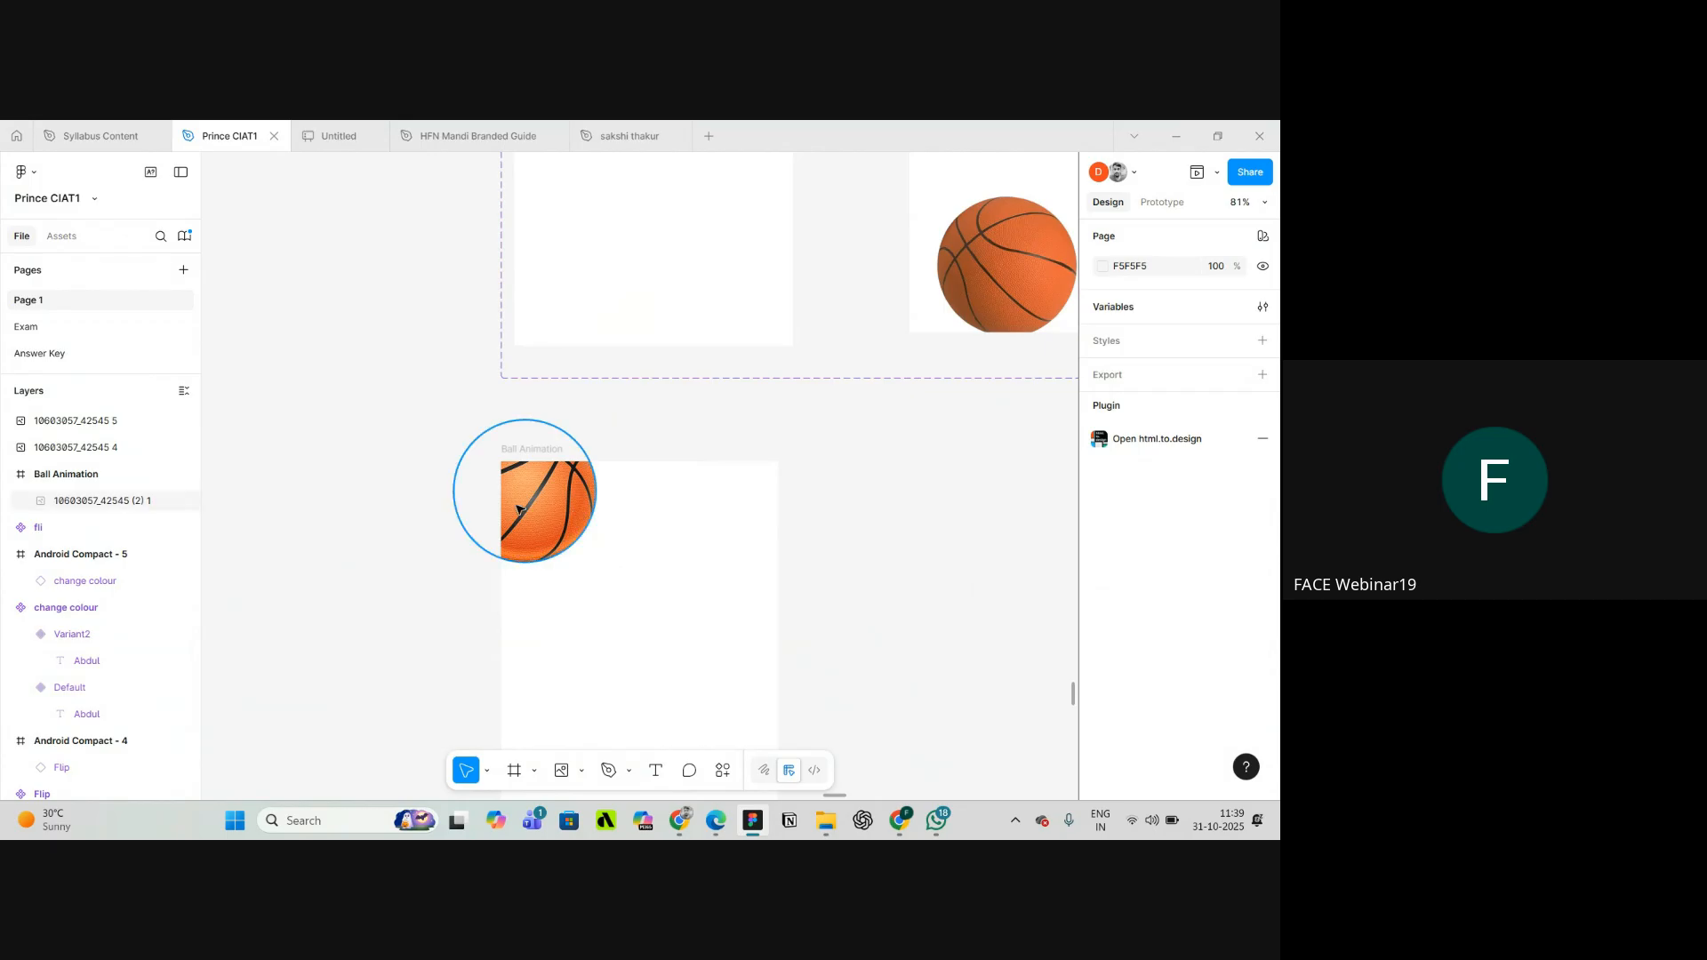
- Copy the Playit text from the first Anim variant into the Ball Animation frame at X 89, Y 388
scroll(491, 488, "down", 5)
scroll(533, 365, "up", 3)
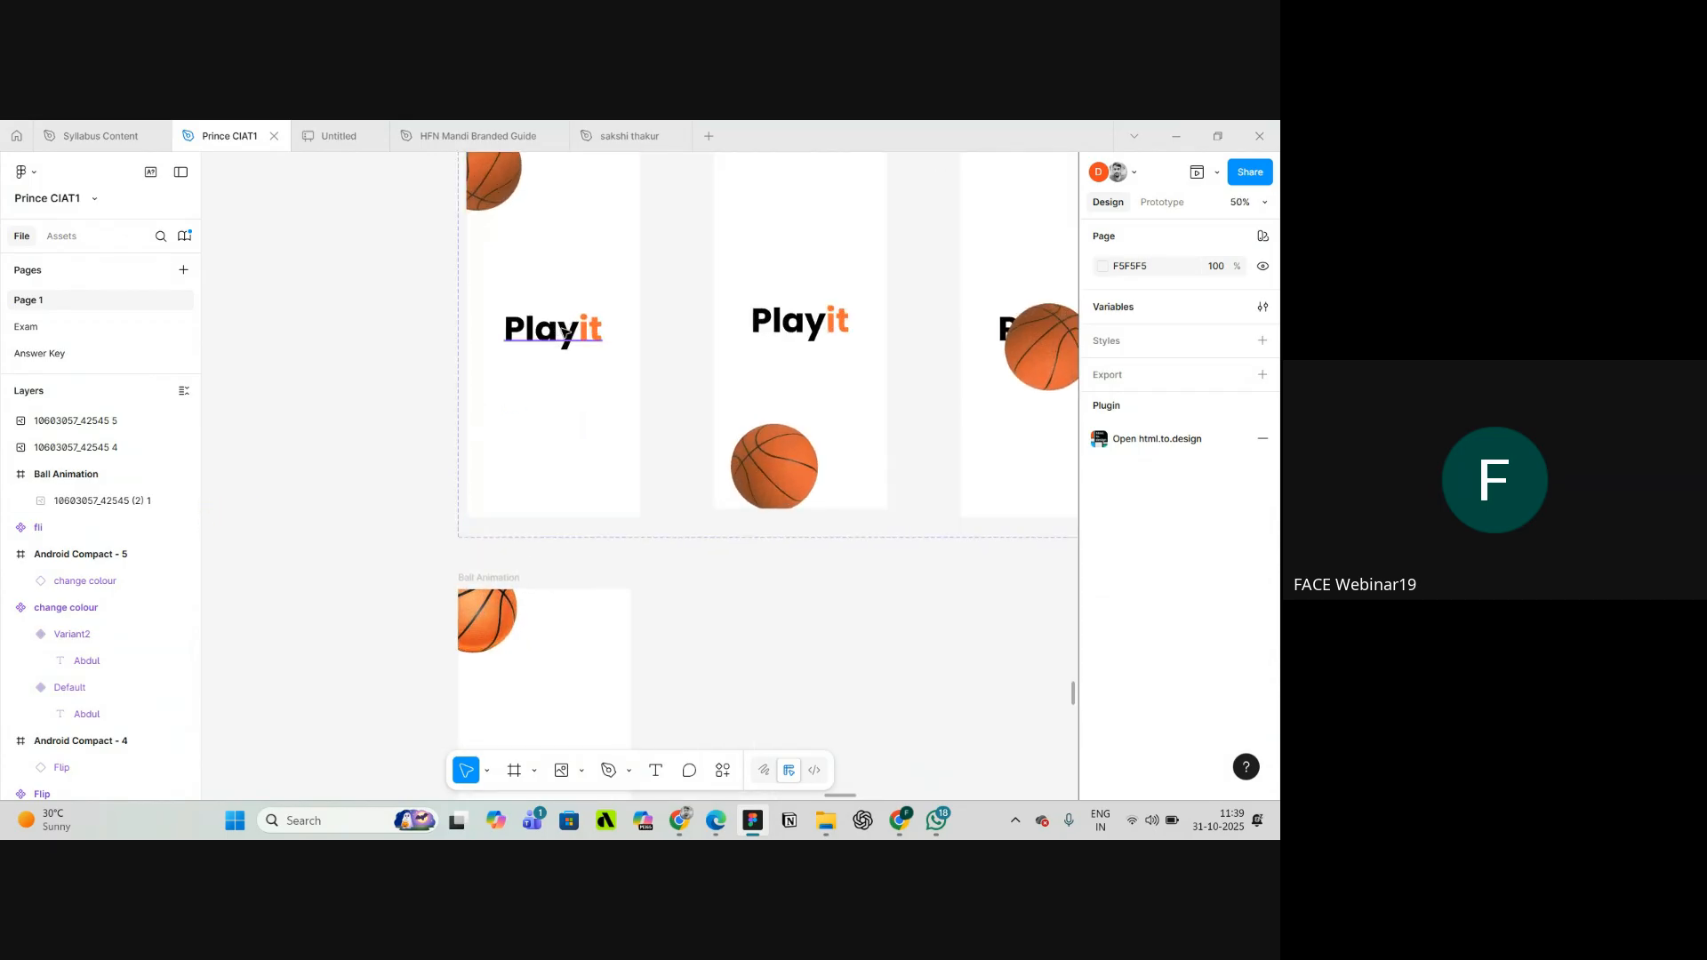
double_click(565, 327)
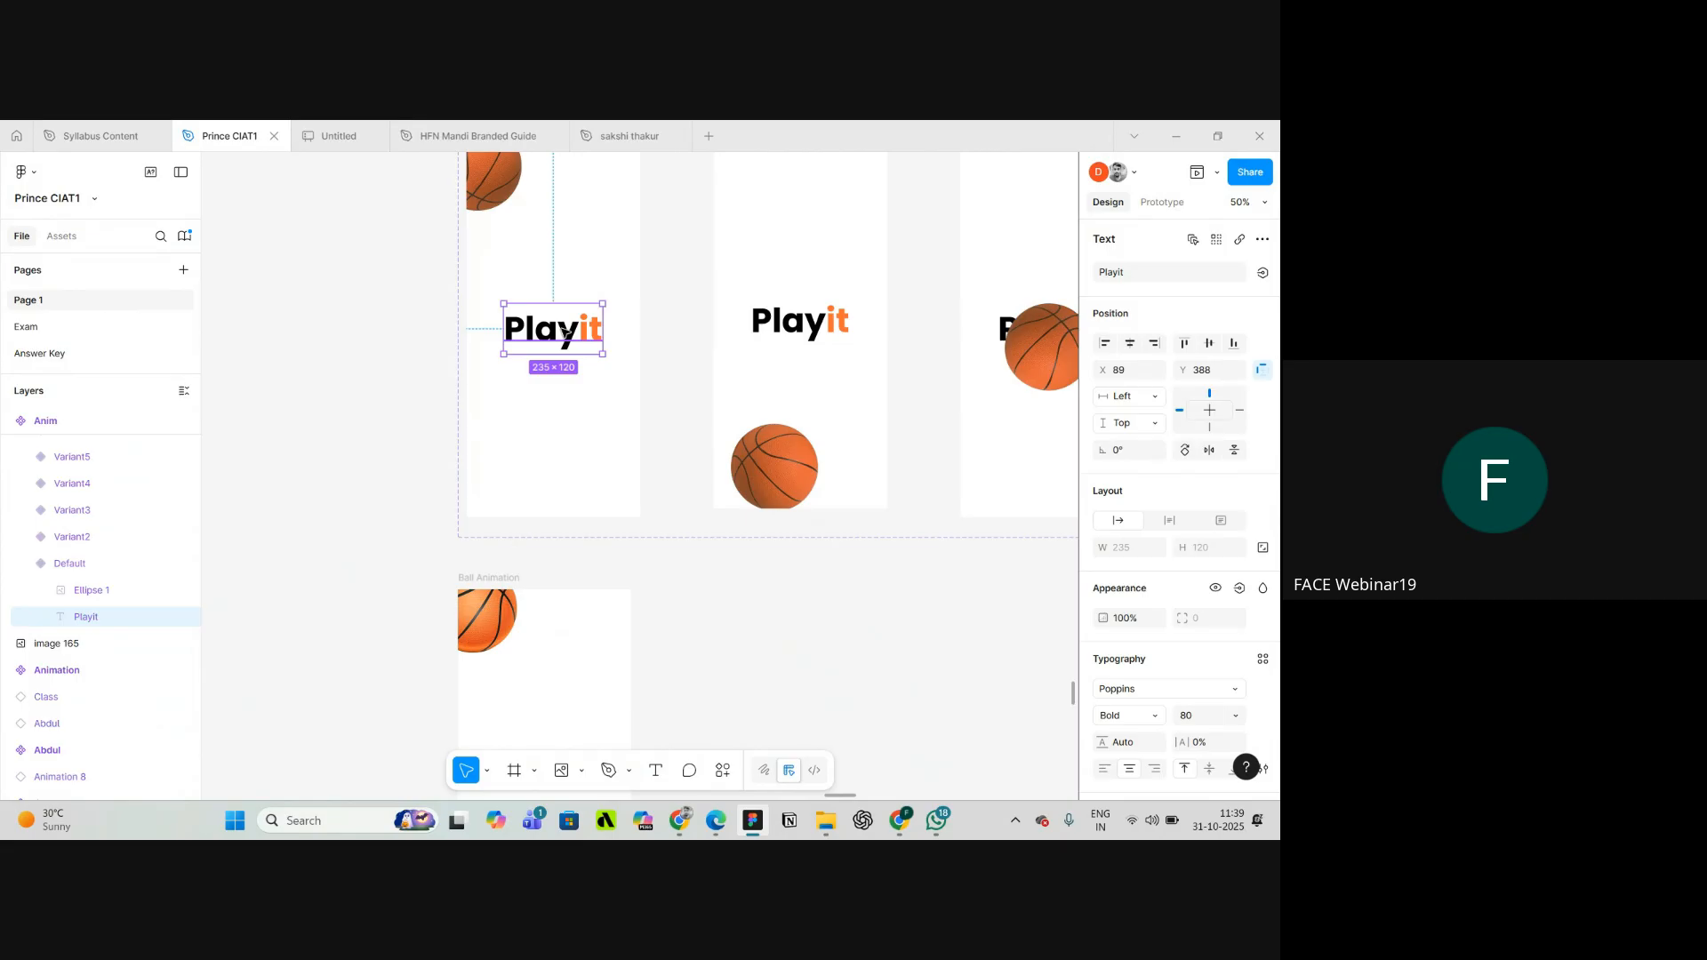
left_click(549, 462)
scroll(525, 457, "down", 3)
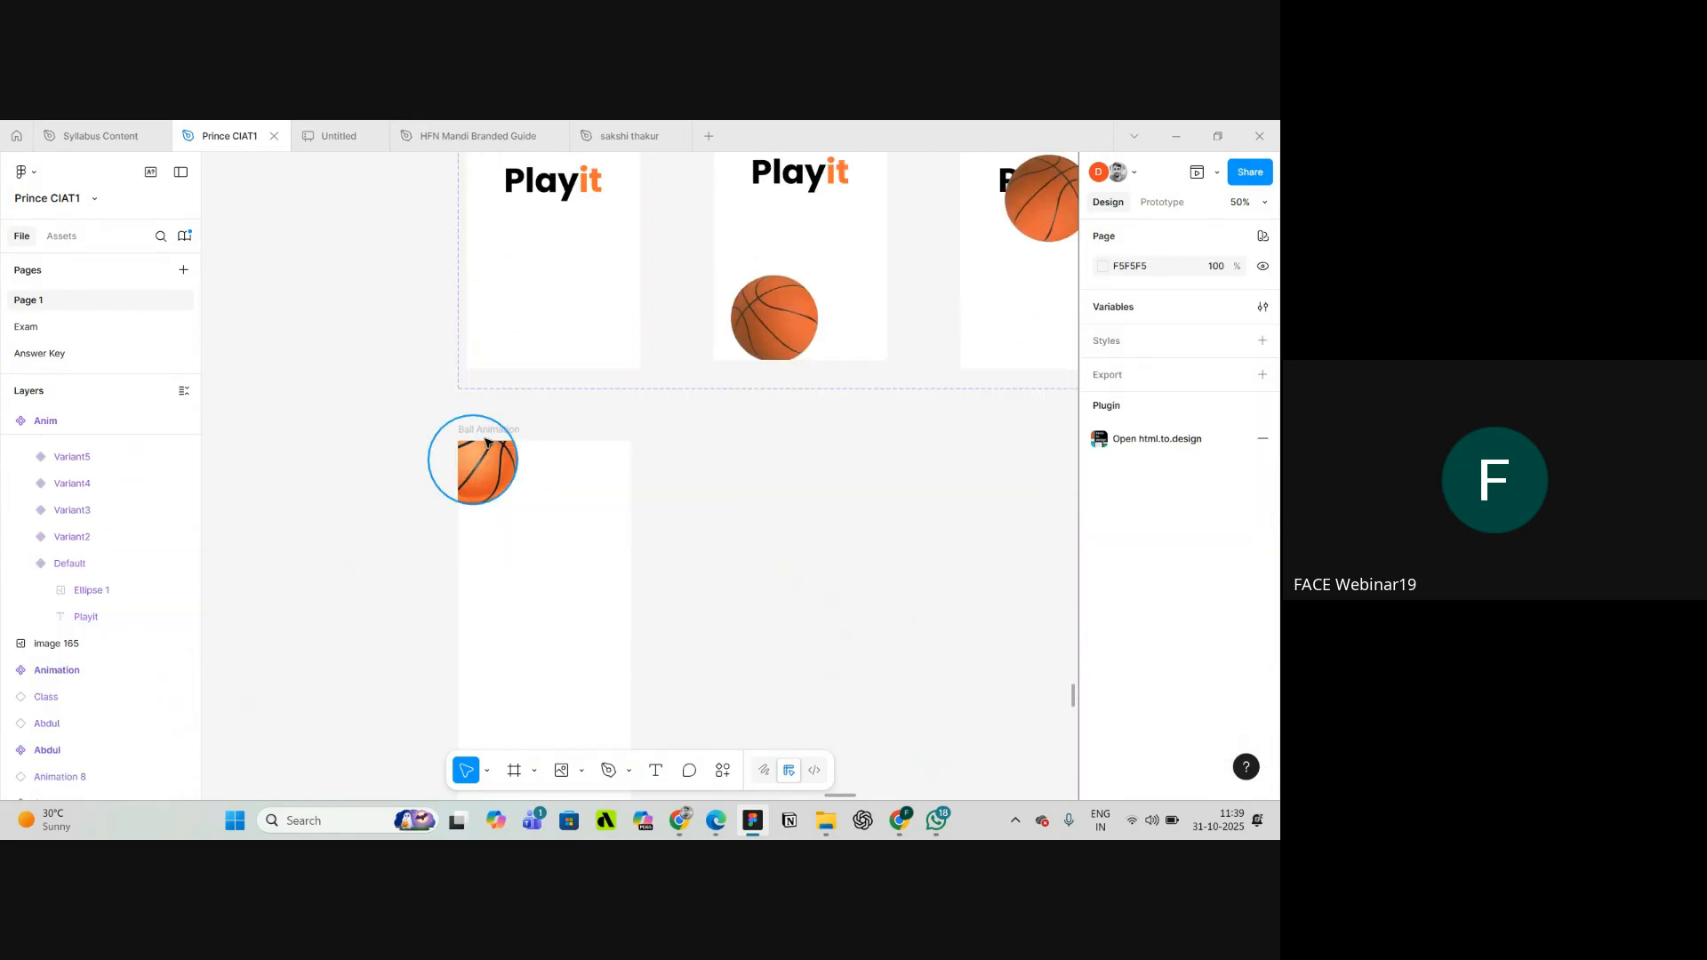
left_click(490, 441)
scroll(492, 439, "down", 1)
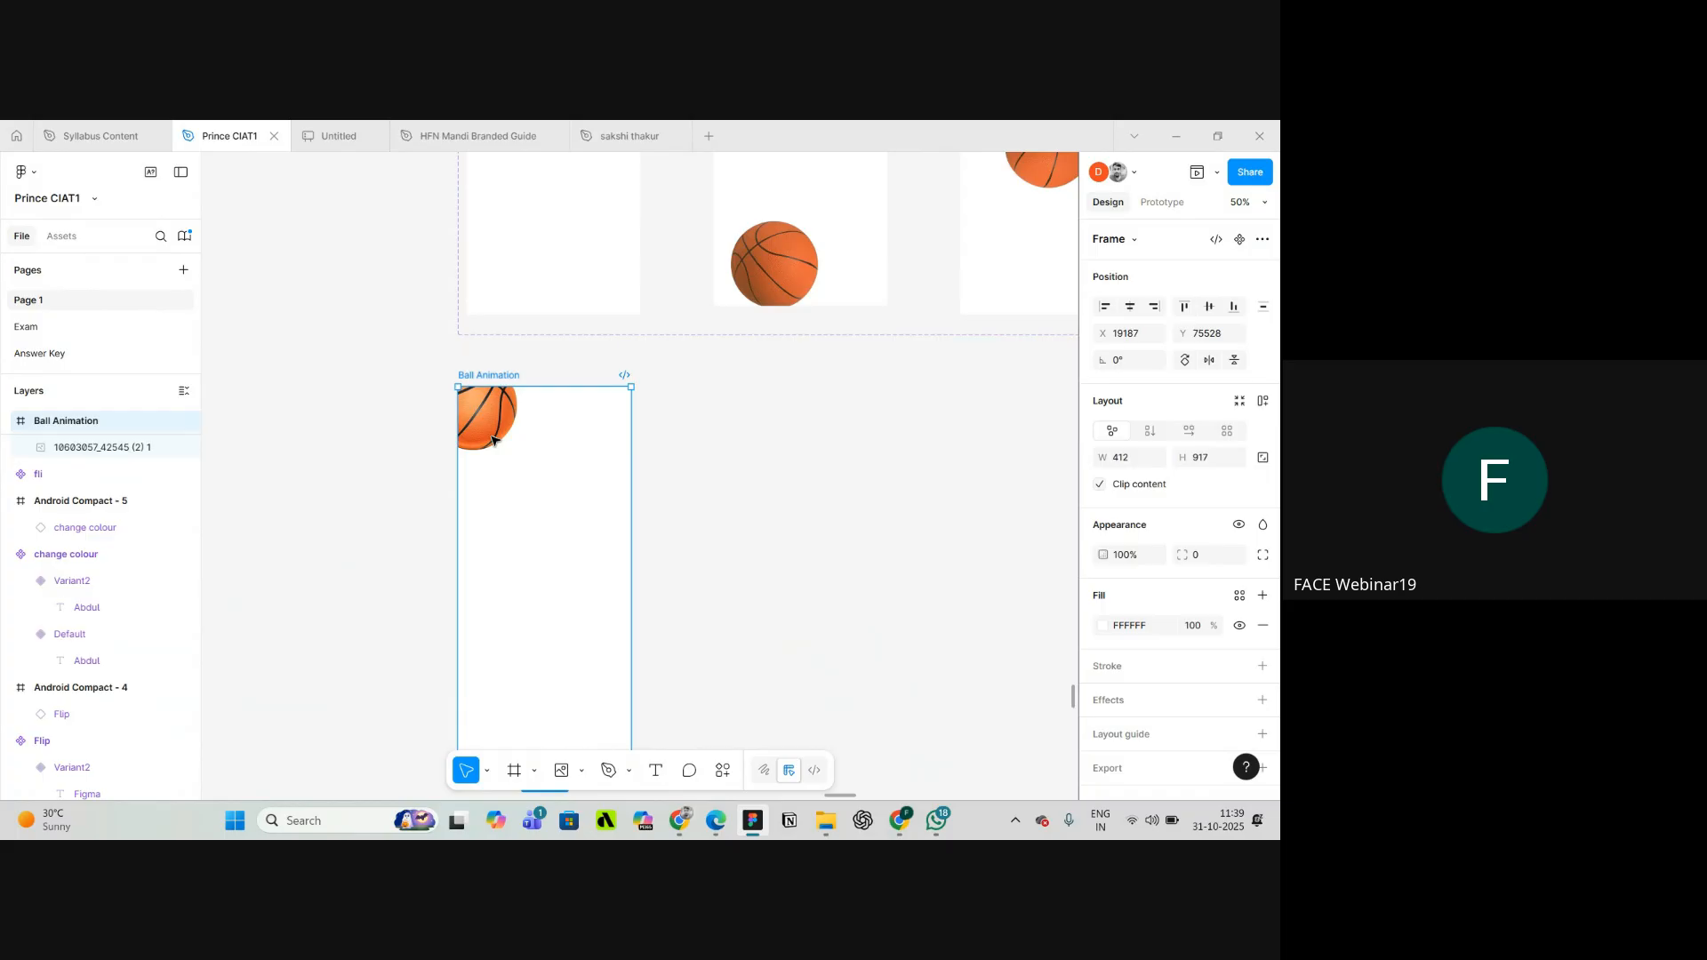
left_click(556, 560)
scroll(556, 560, "up", 5)
scroll(518, 574, "down", 1)
scroll(519, 574, "down", 2)
left_click(760, 514)
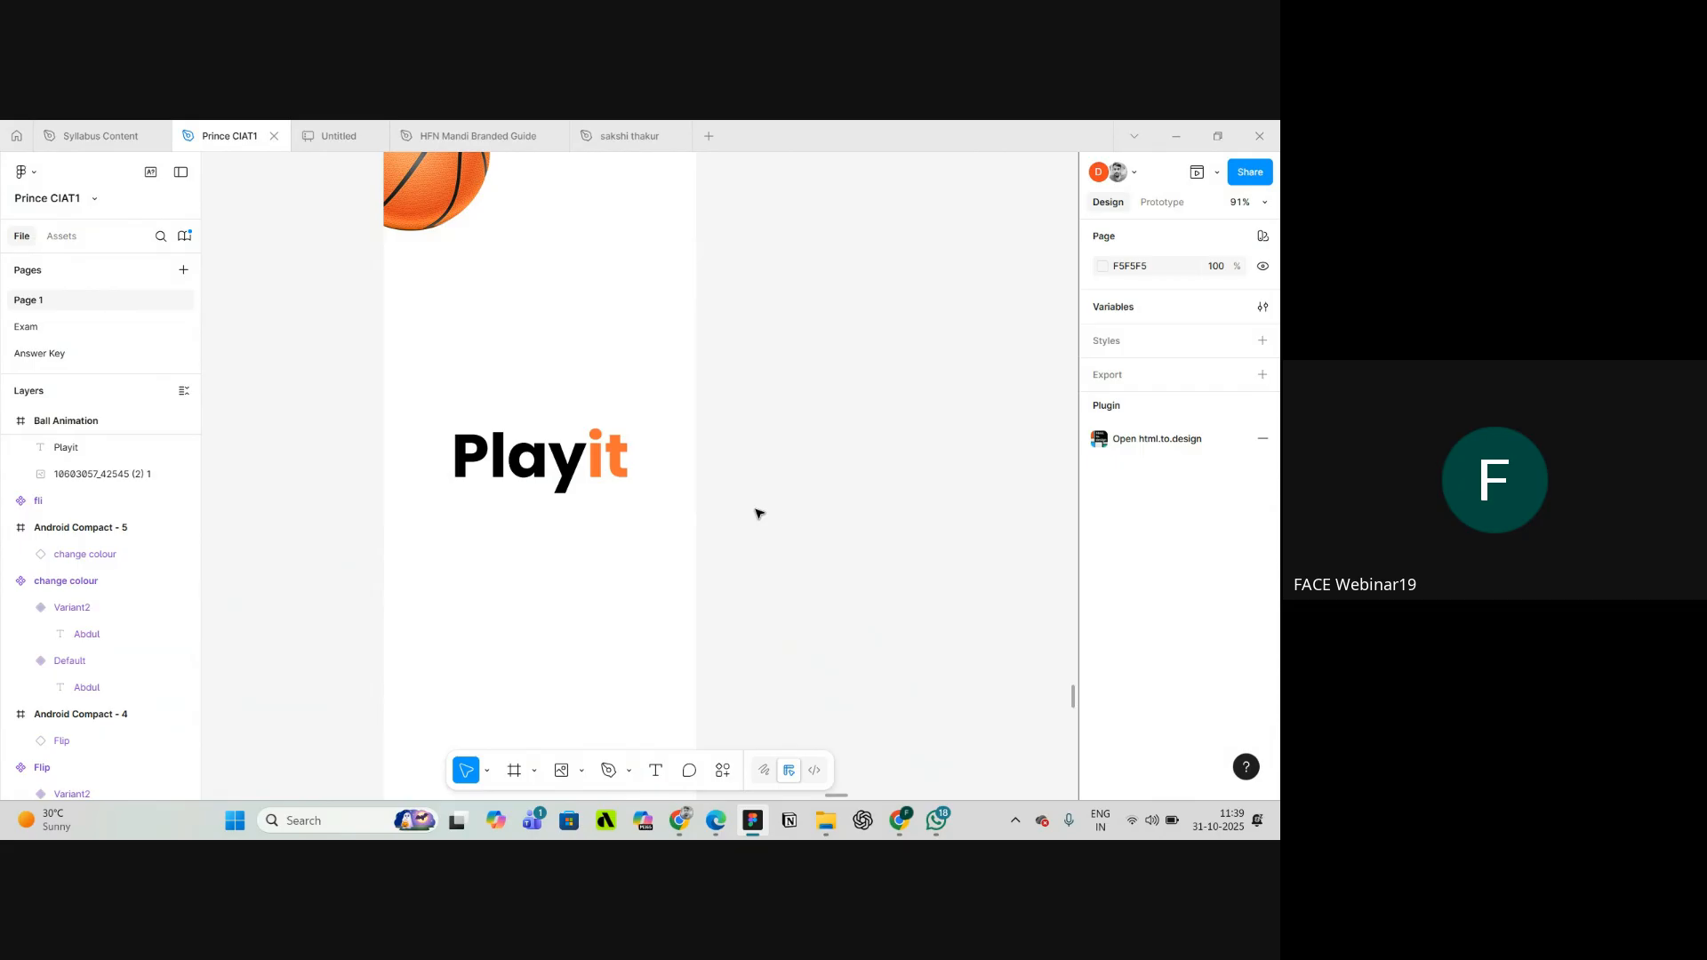
- Try recolouring the letter y of the Playit text to FFA412, and undo the colour change
scroll(569, 467, "up", 3)
left_click(620, 470)
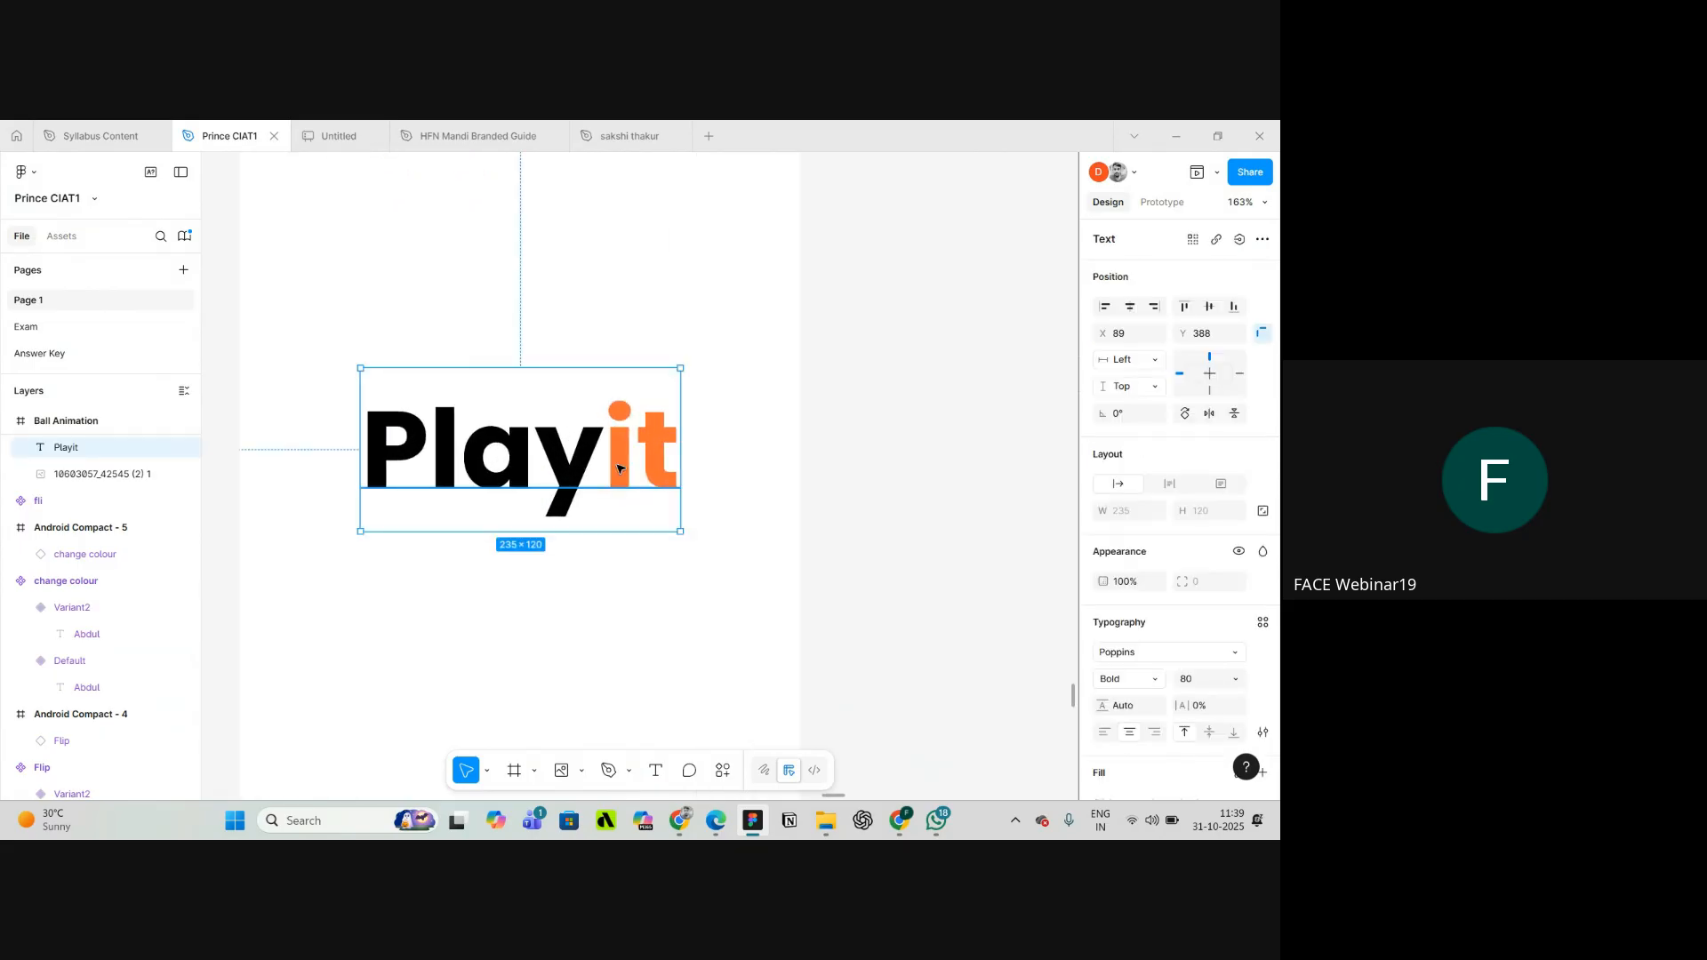
double_click(630, 459)
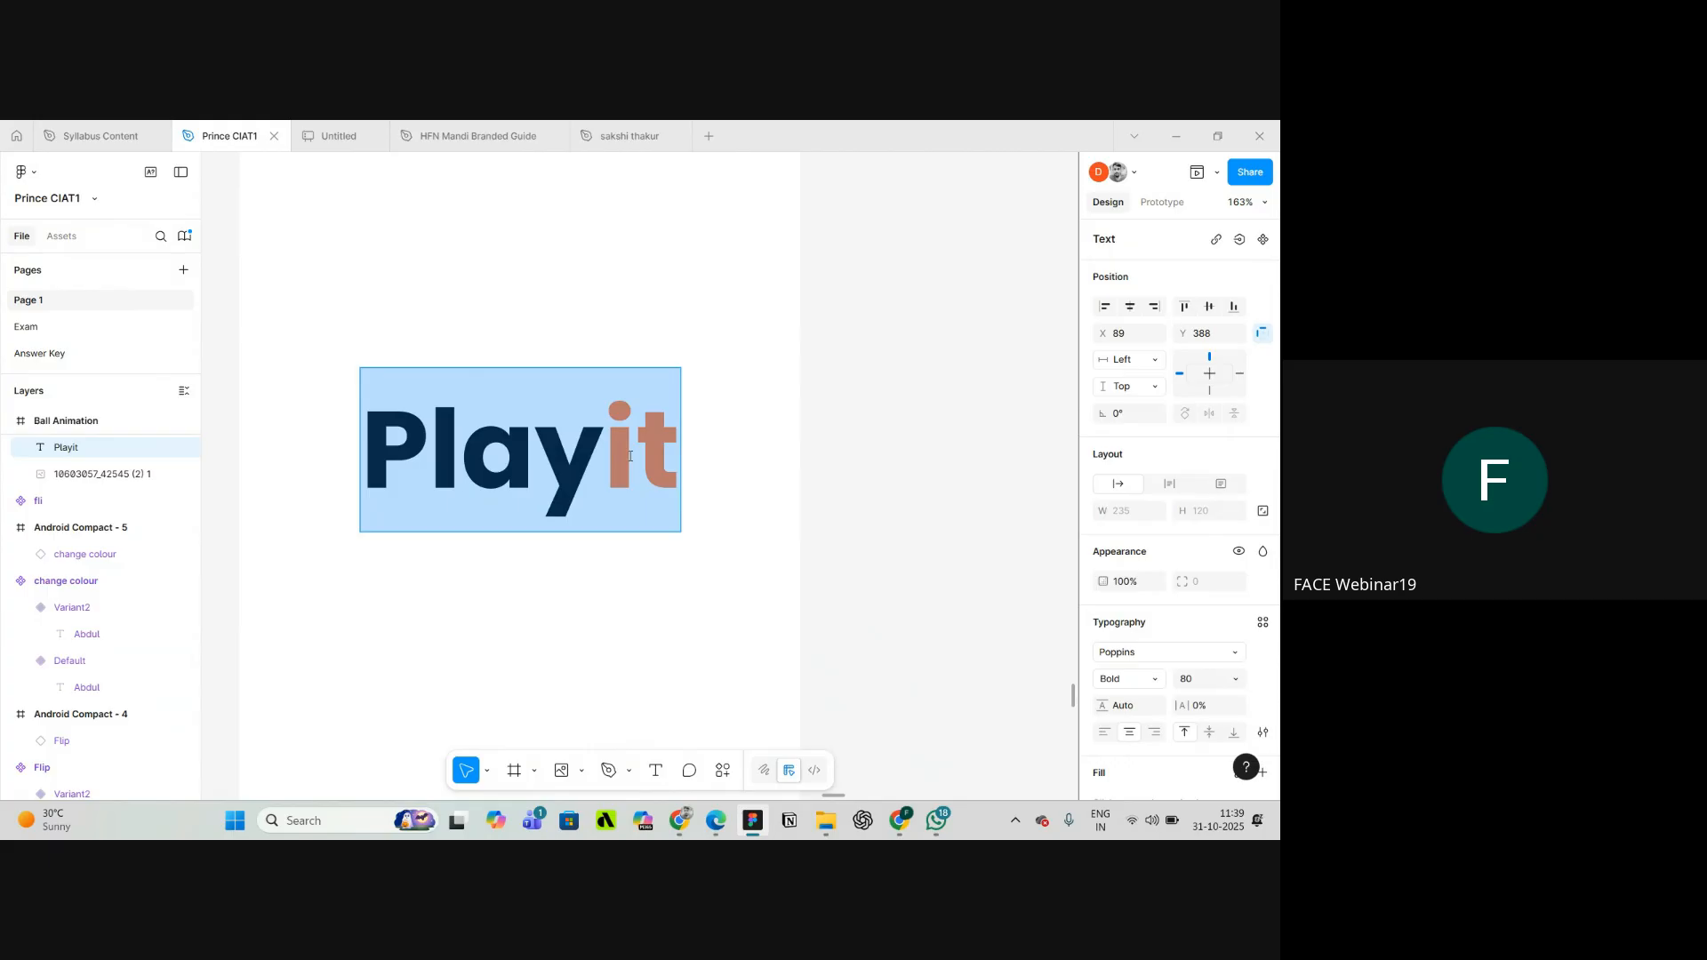
key("Escape")
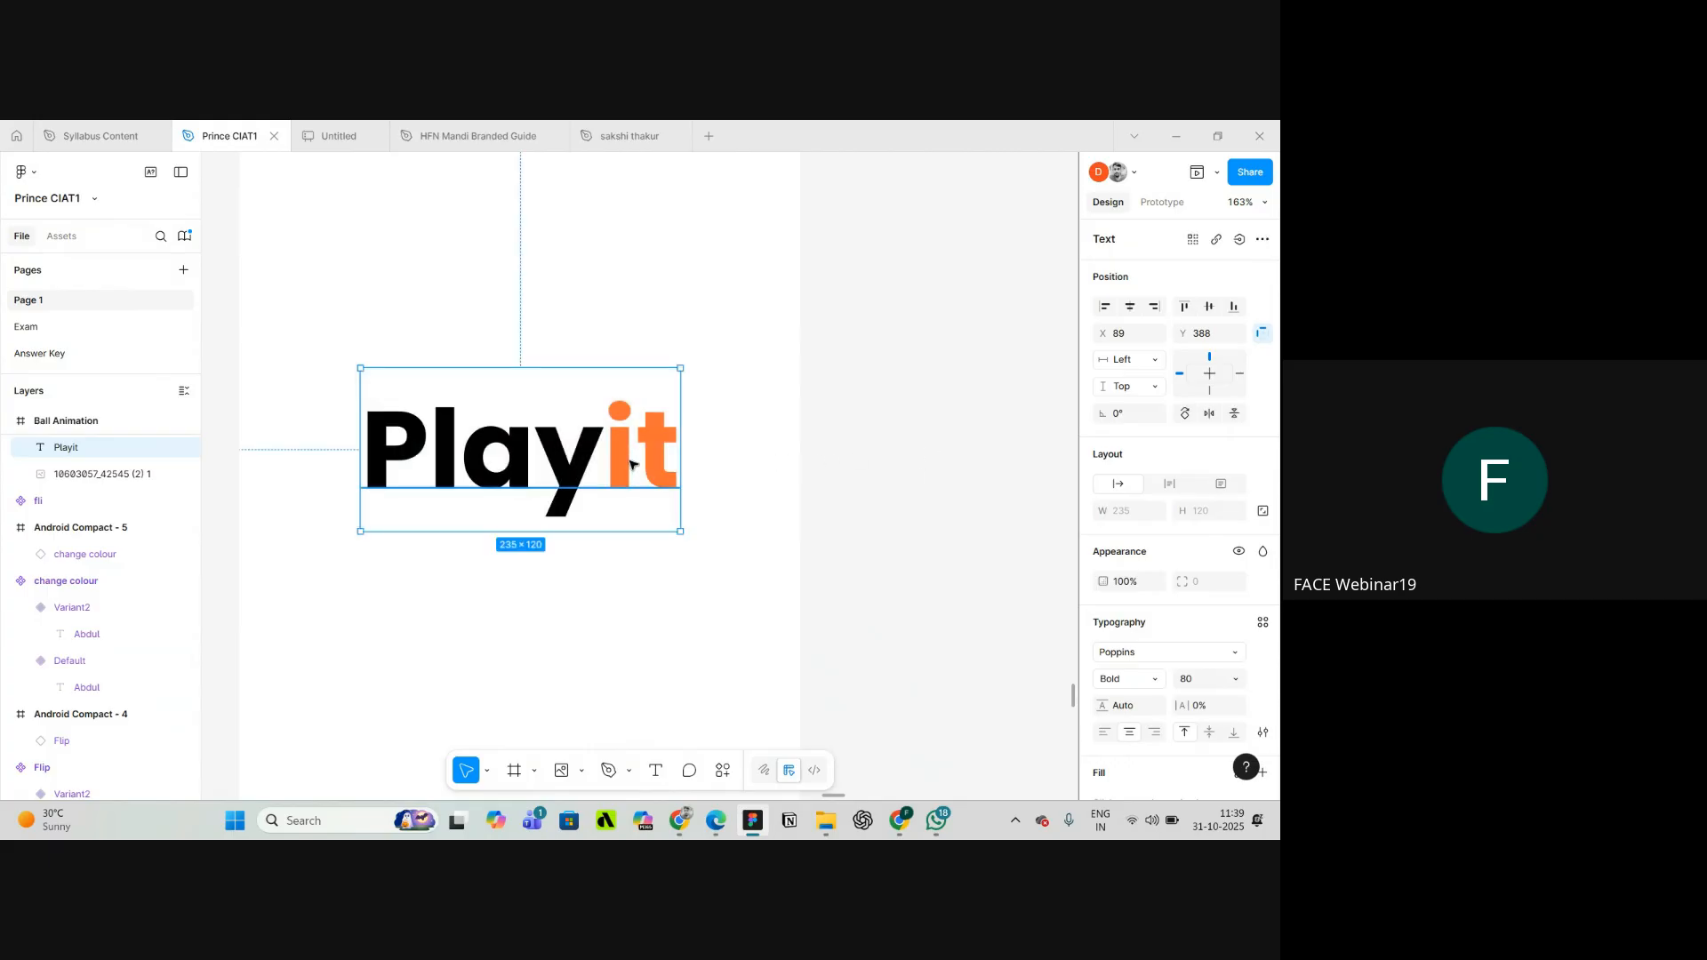
double_click(584, 448)
left_click_drag(602, 444, 552, 435)
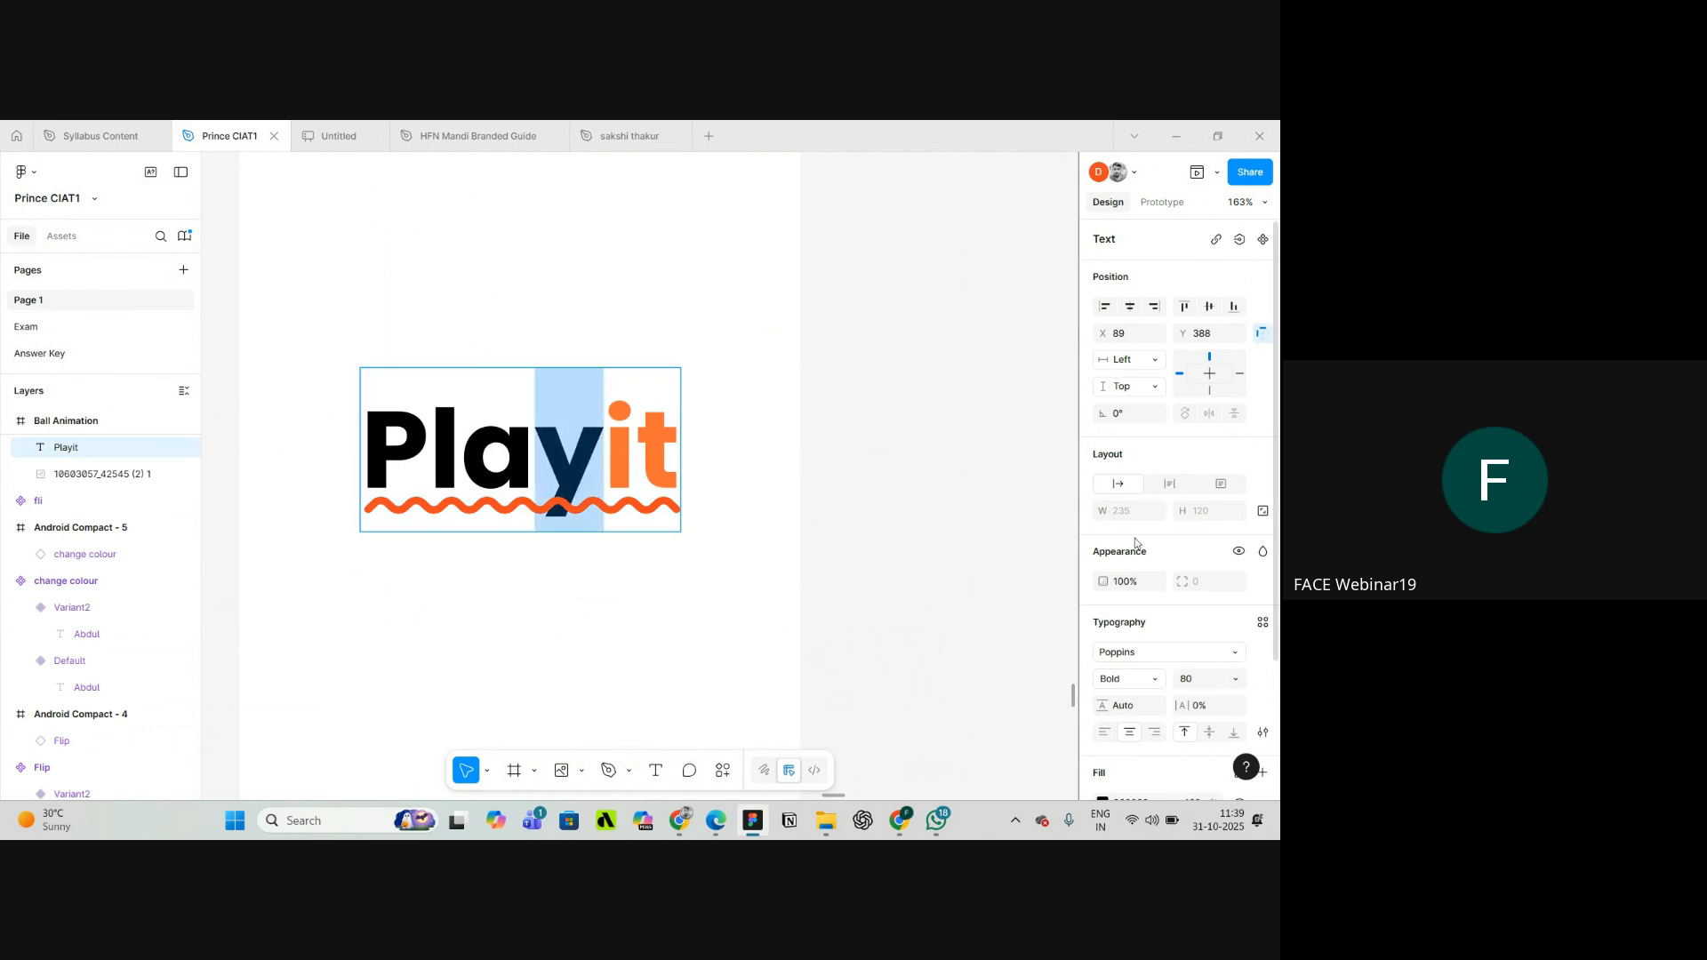
scroll(1131, 636, "down", 2)
left_click(1103, 633)
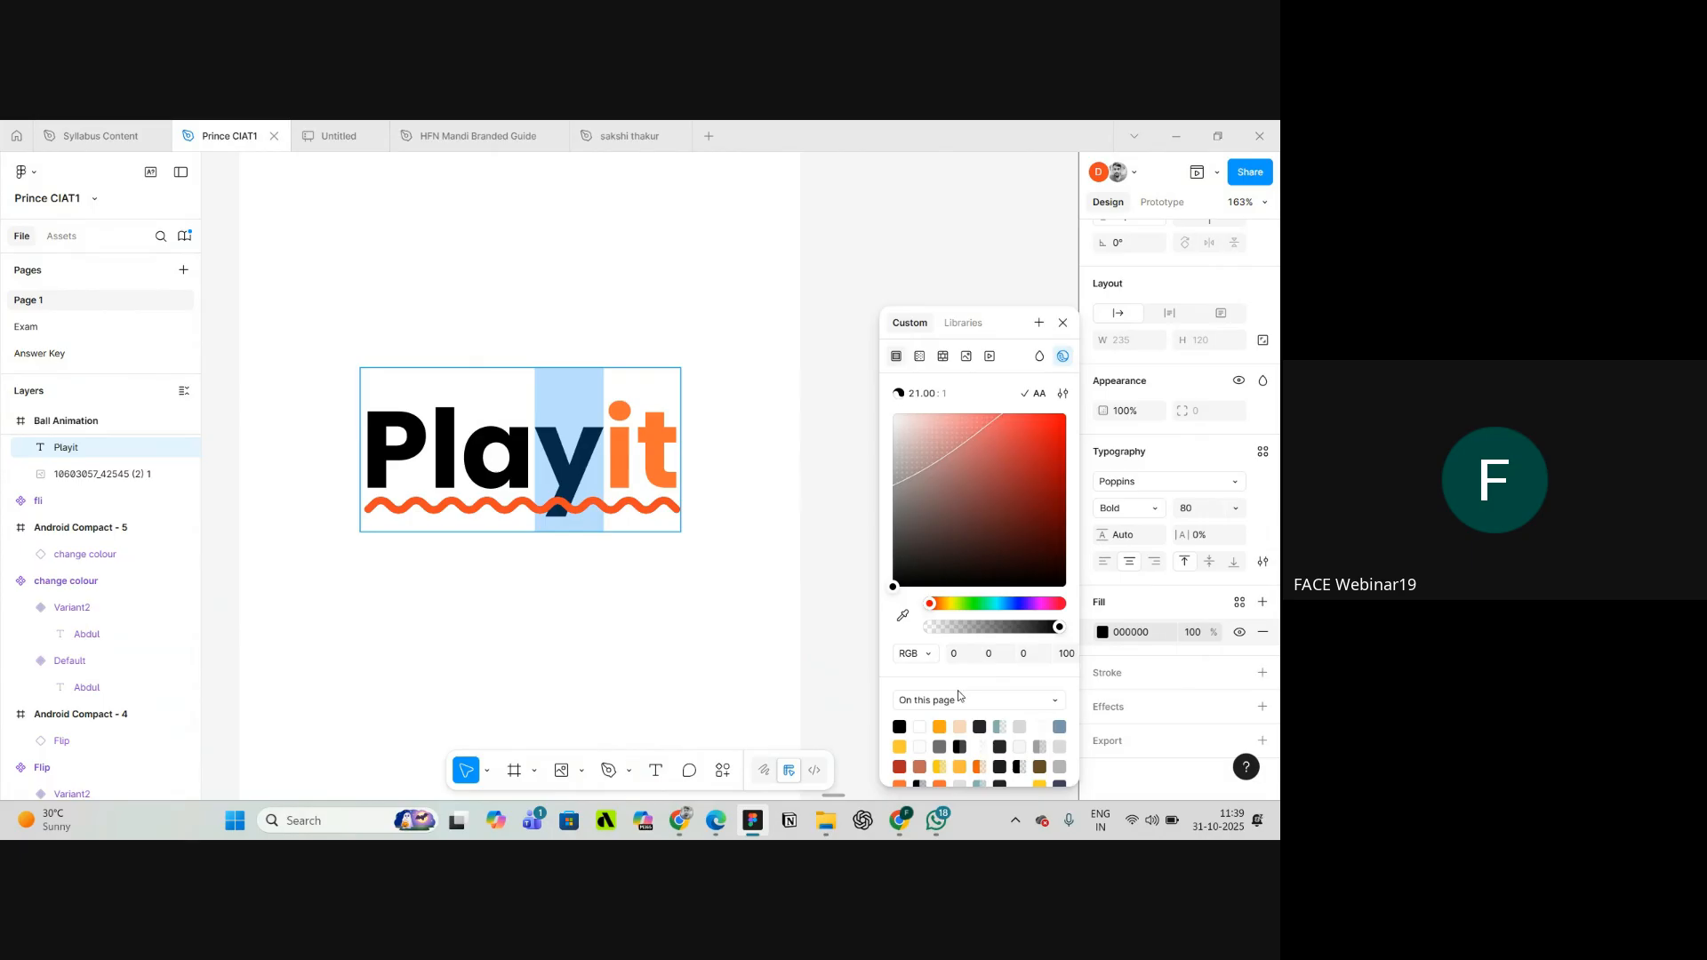
left_click(941, 725)
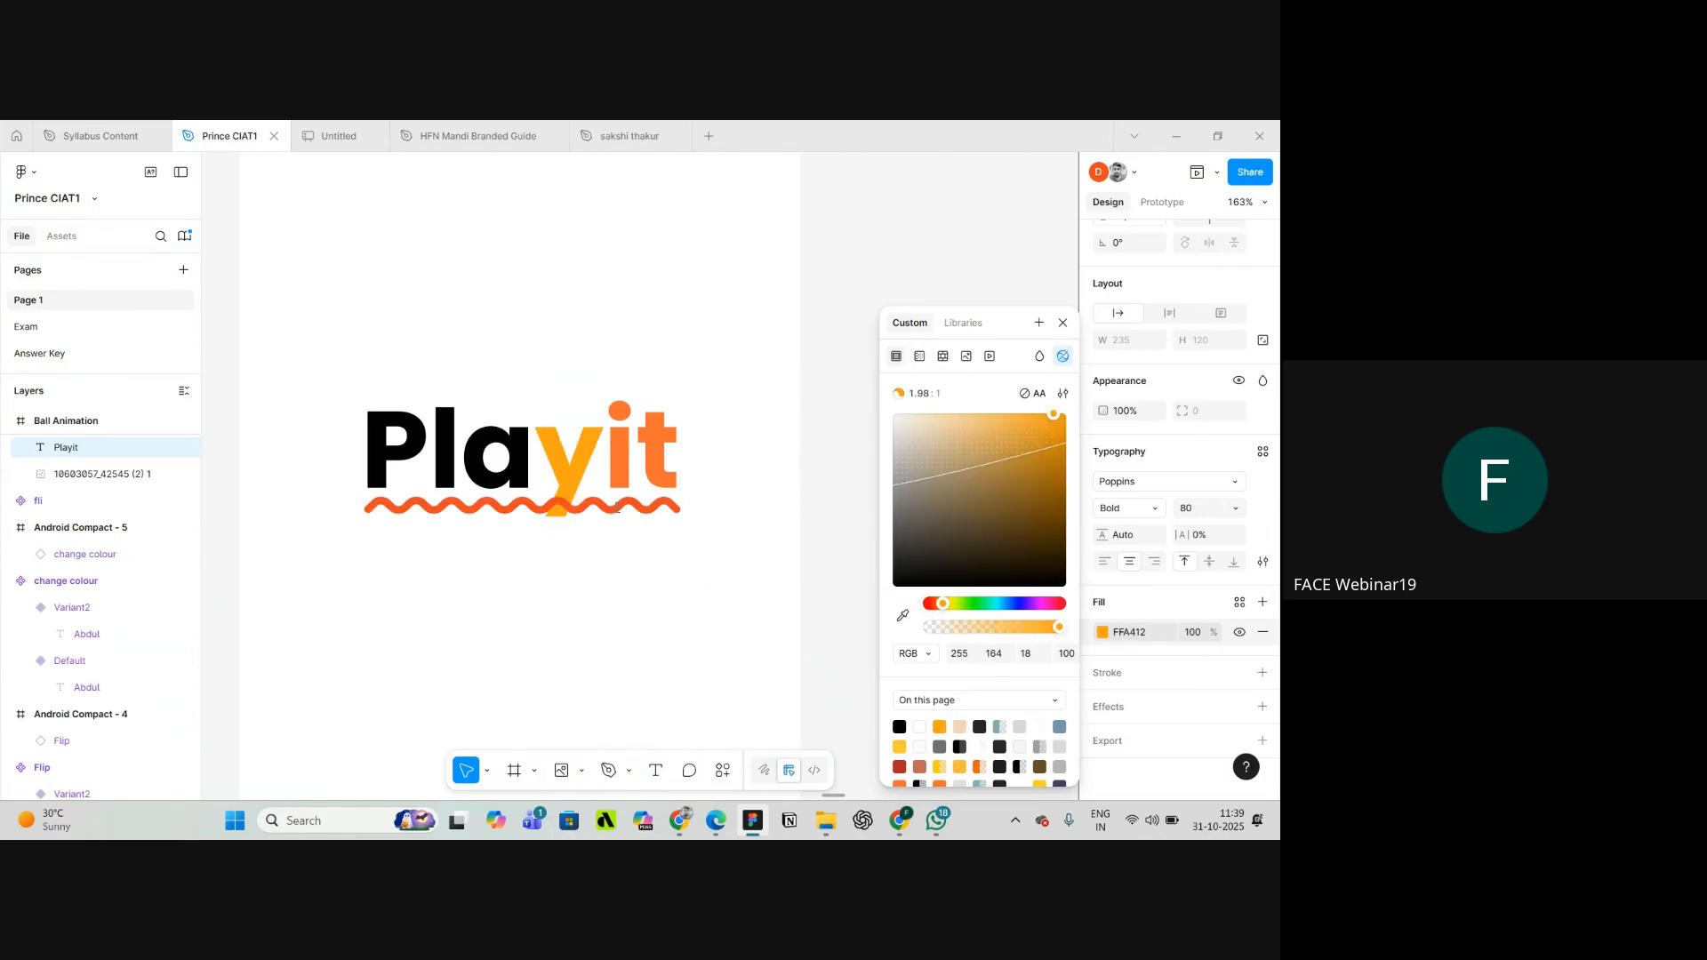
scroll(569, 443, "up", 5)
key("ctrl+z")
key("Escape")
scroll(789, 305, "down", 10)
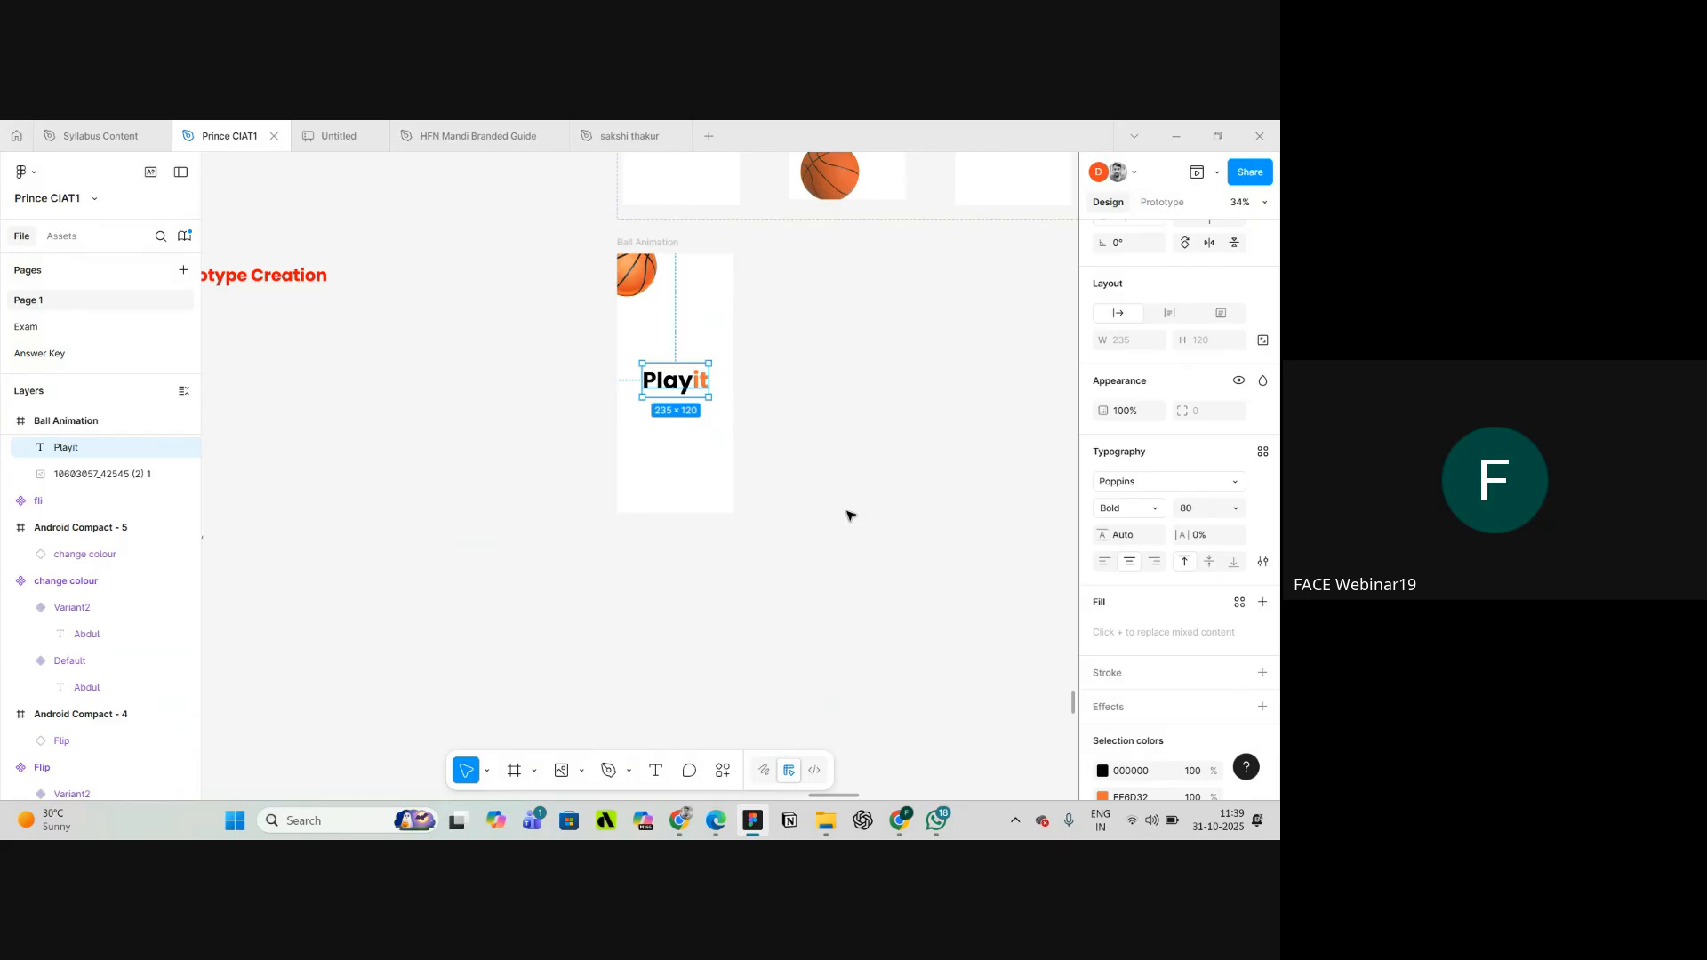
- Compare the basketball and Playit text in the Ball Animation frame with the first Anim variant
scroll(850, 511, "up", 5)
scroll(662, 336, "up", 2)
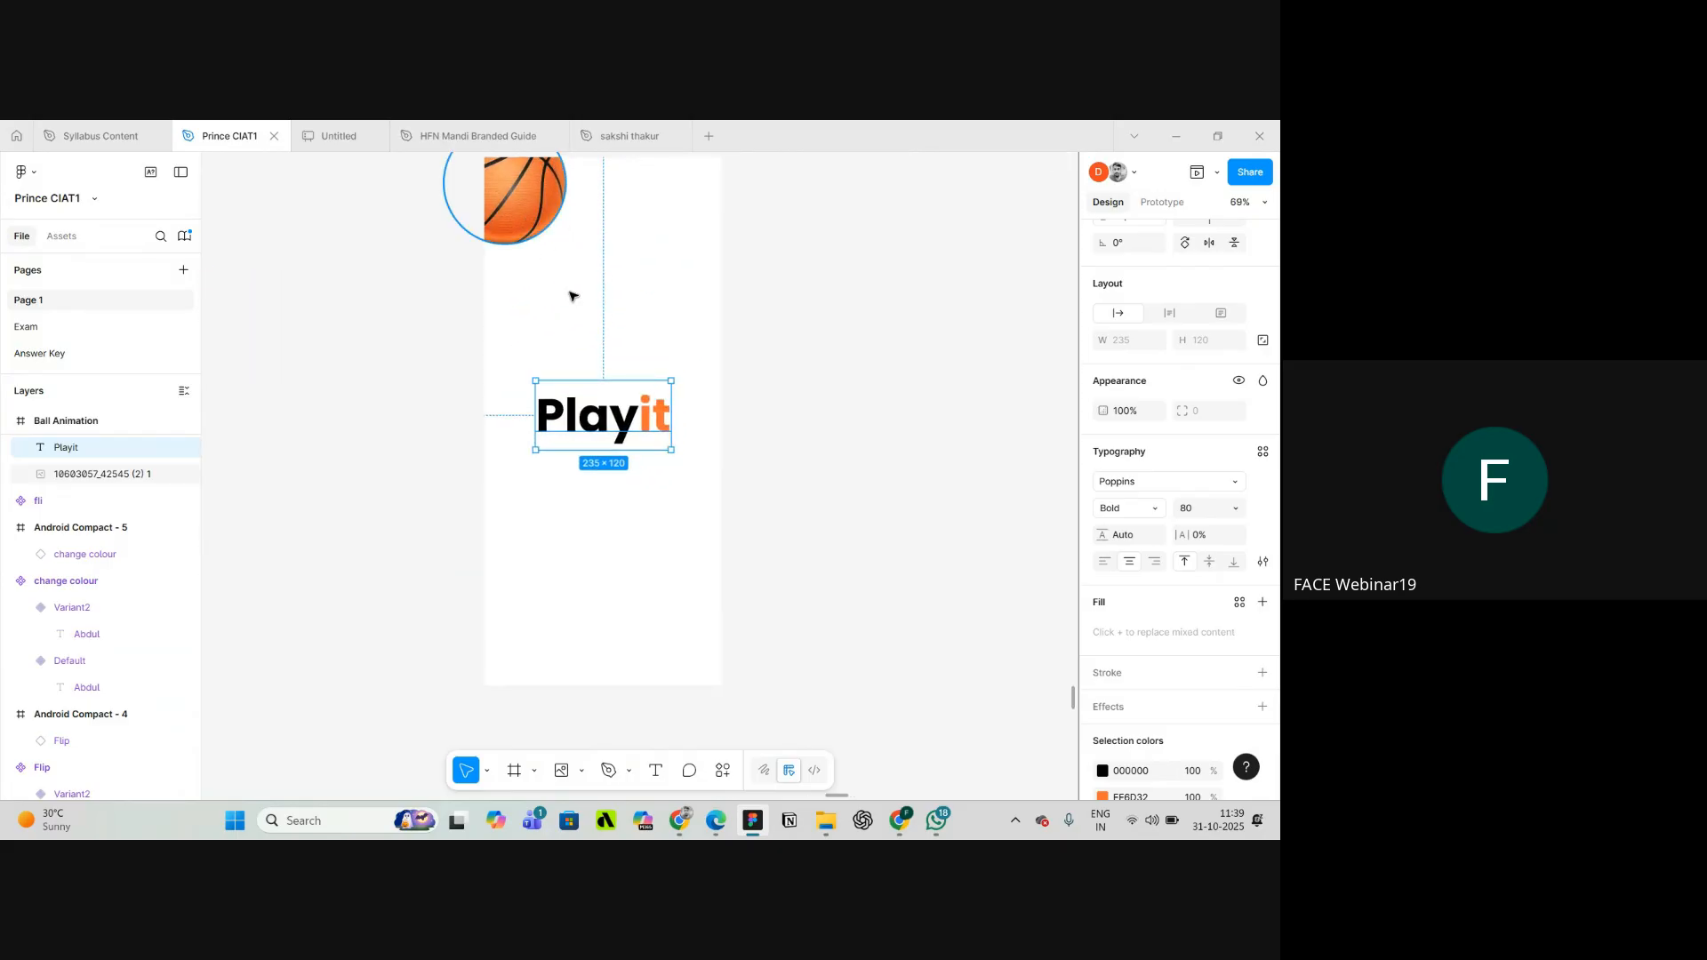
left_click(545, 247)
left_click(601, 418)
scroll(601, 418, "down", 5)
scroll(739, 423, "up", 3)
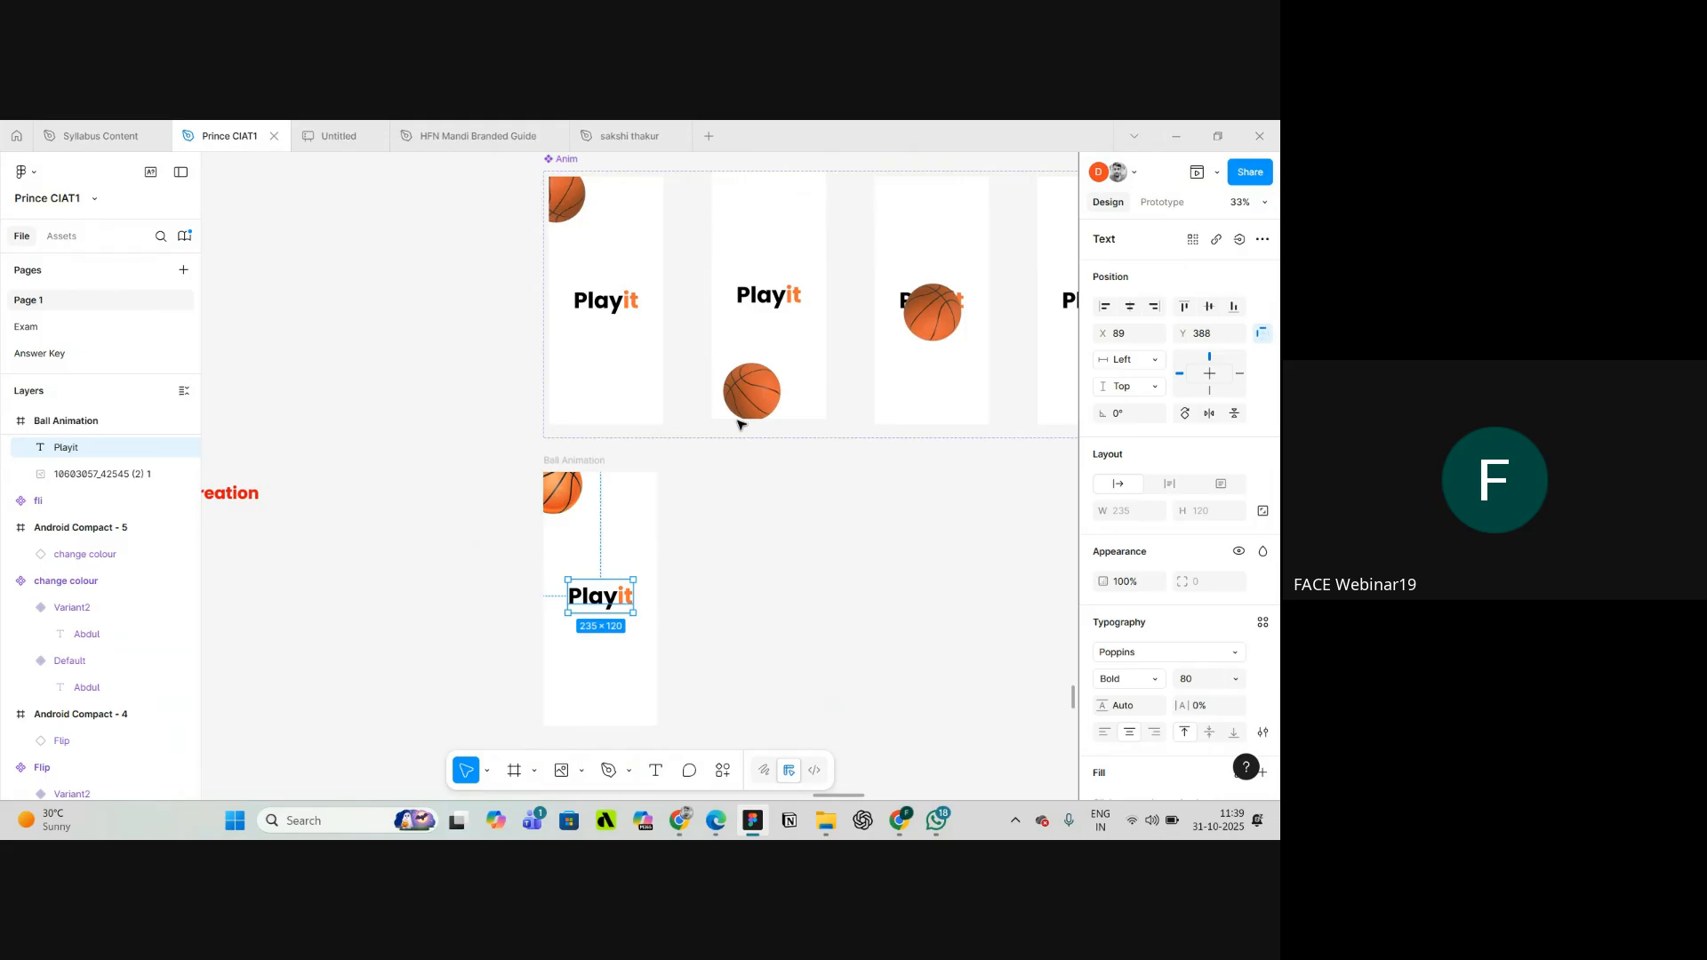
left_click(816, 539)
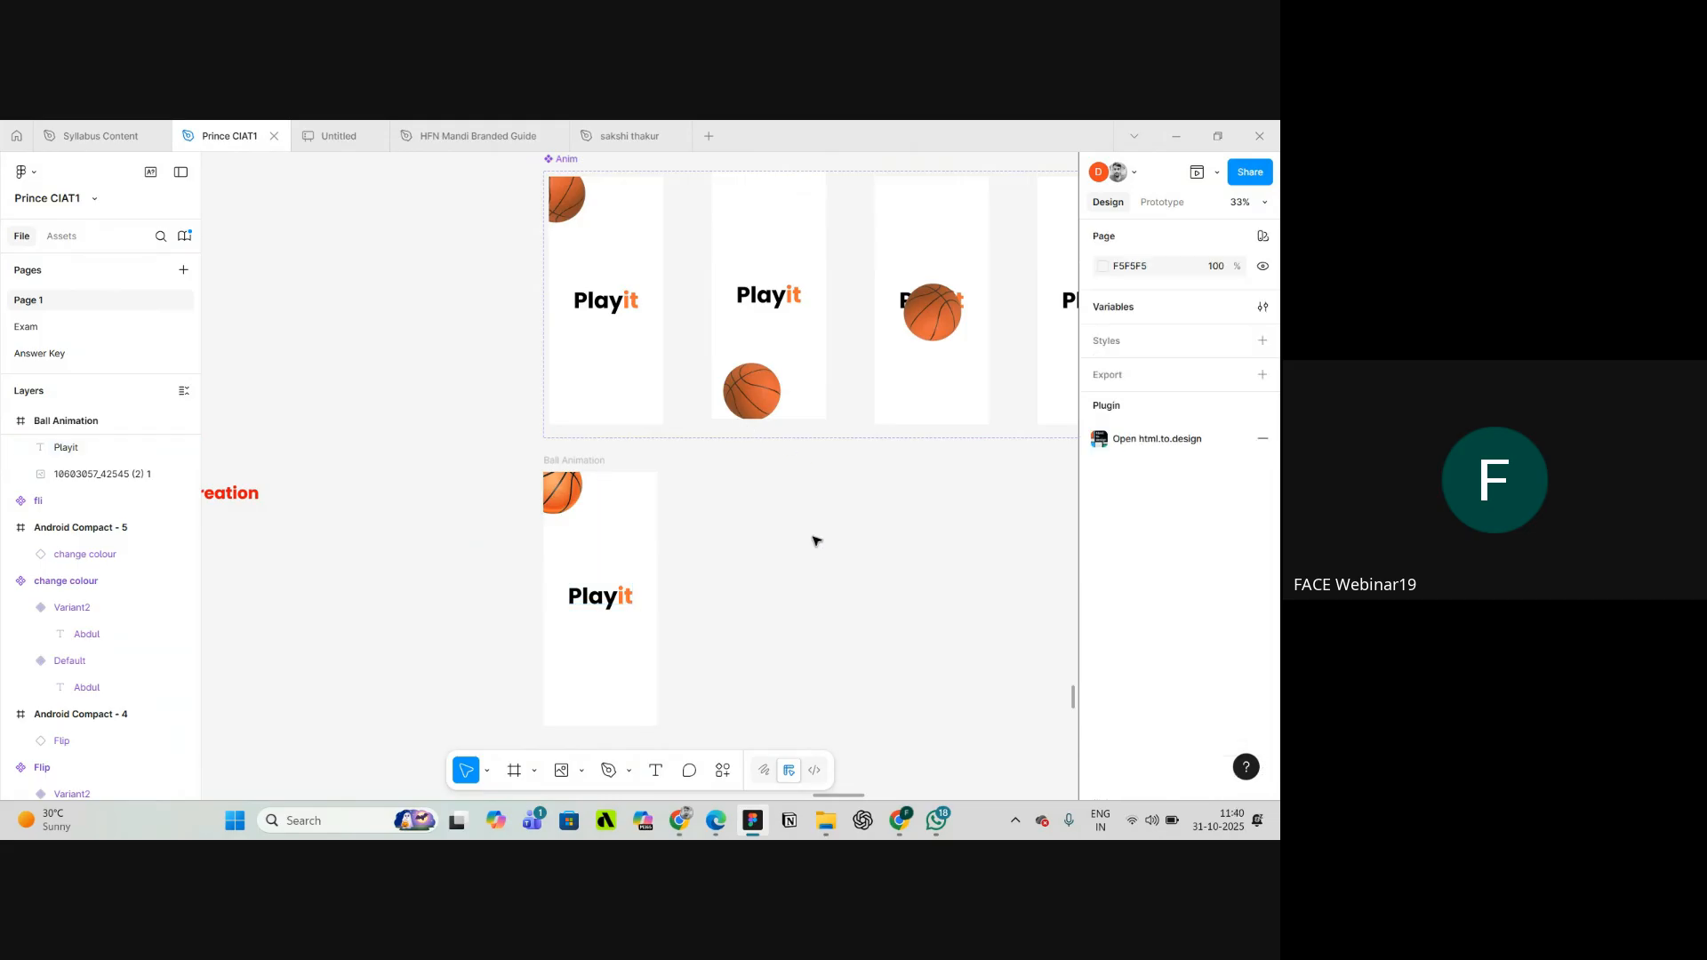
- Select the Ball Animation frame, and look over the neighbouring components down to the peach Figma card
scroll(557, 480, "up", 5)
left_click(558, 447)
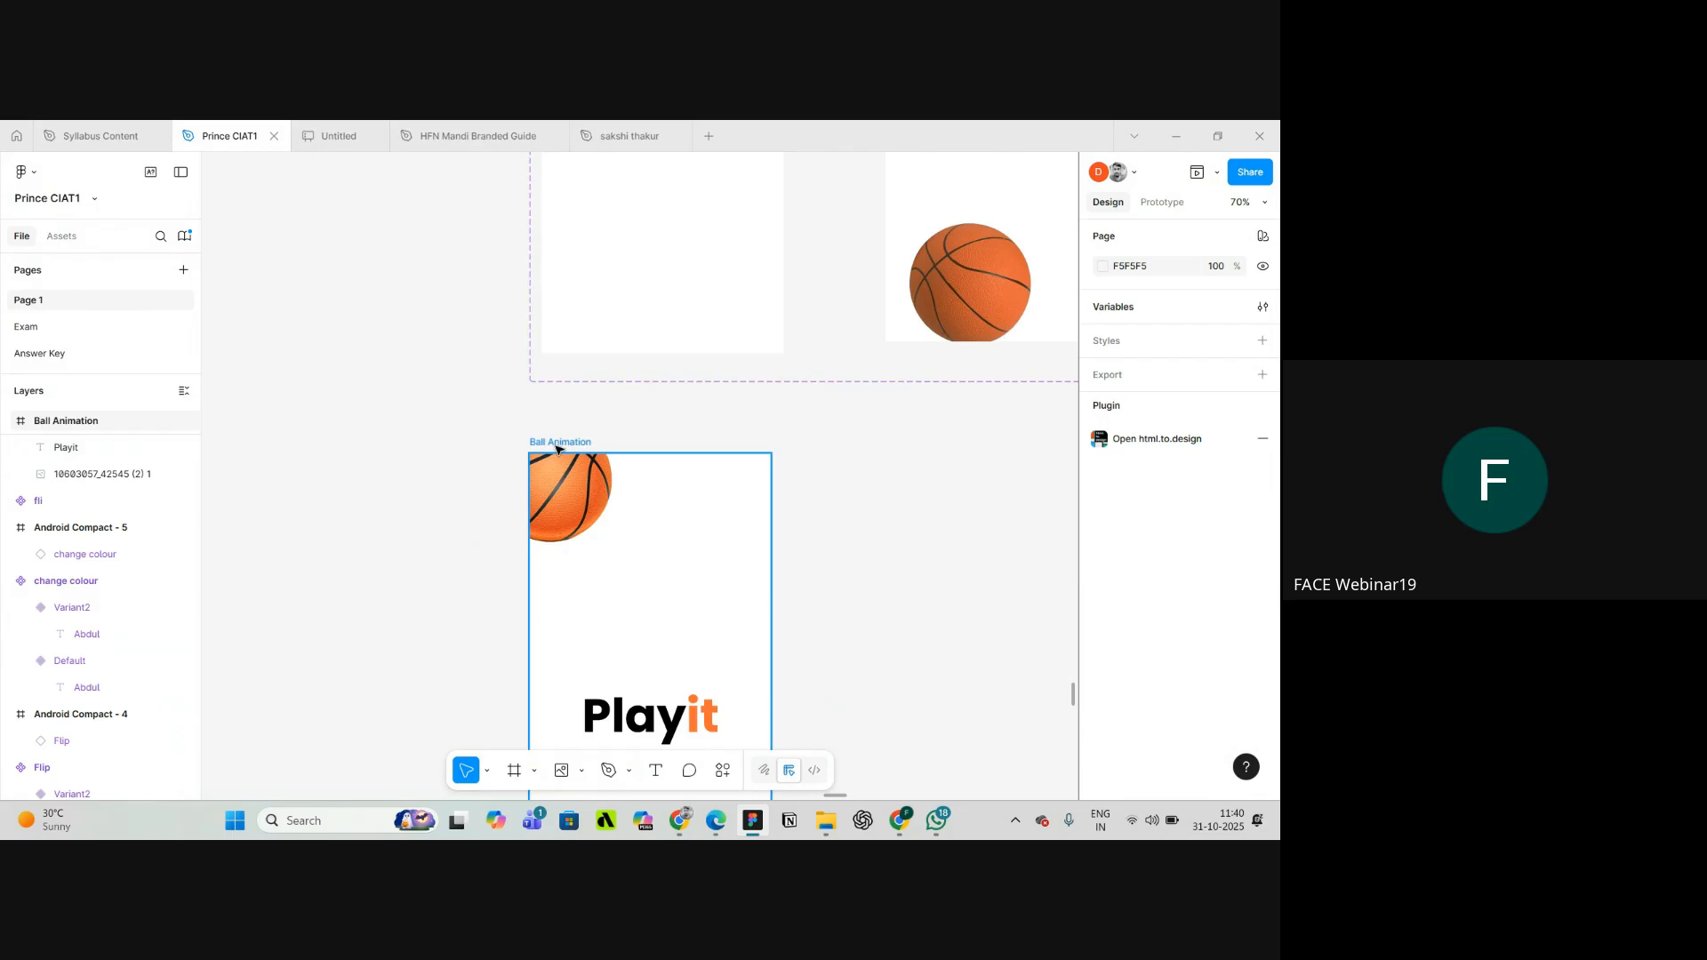
left_click(556, 447)
scroll(557, 444, "down", 5)
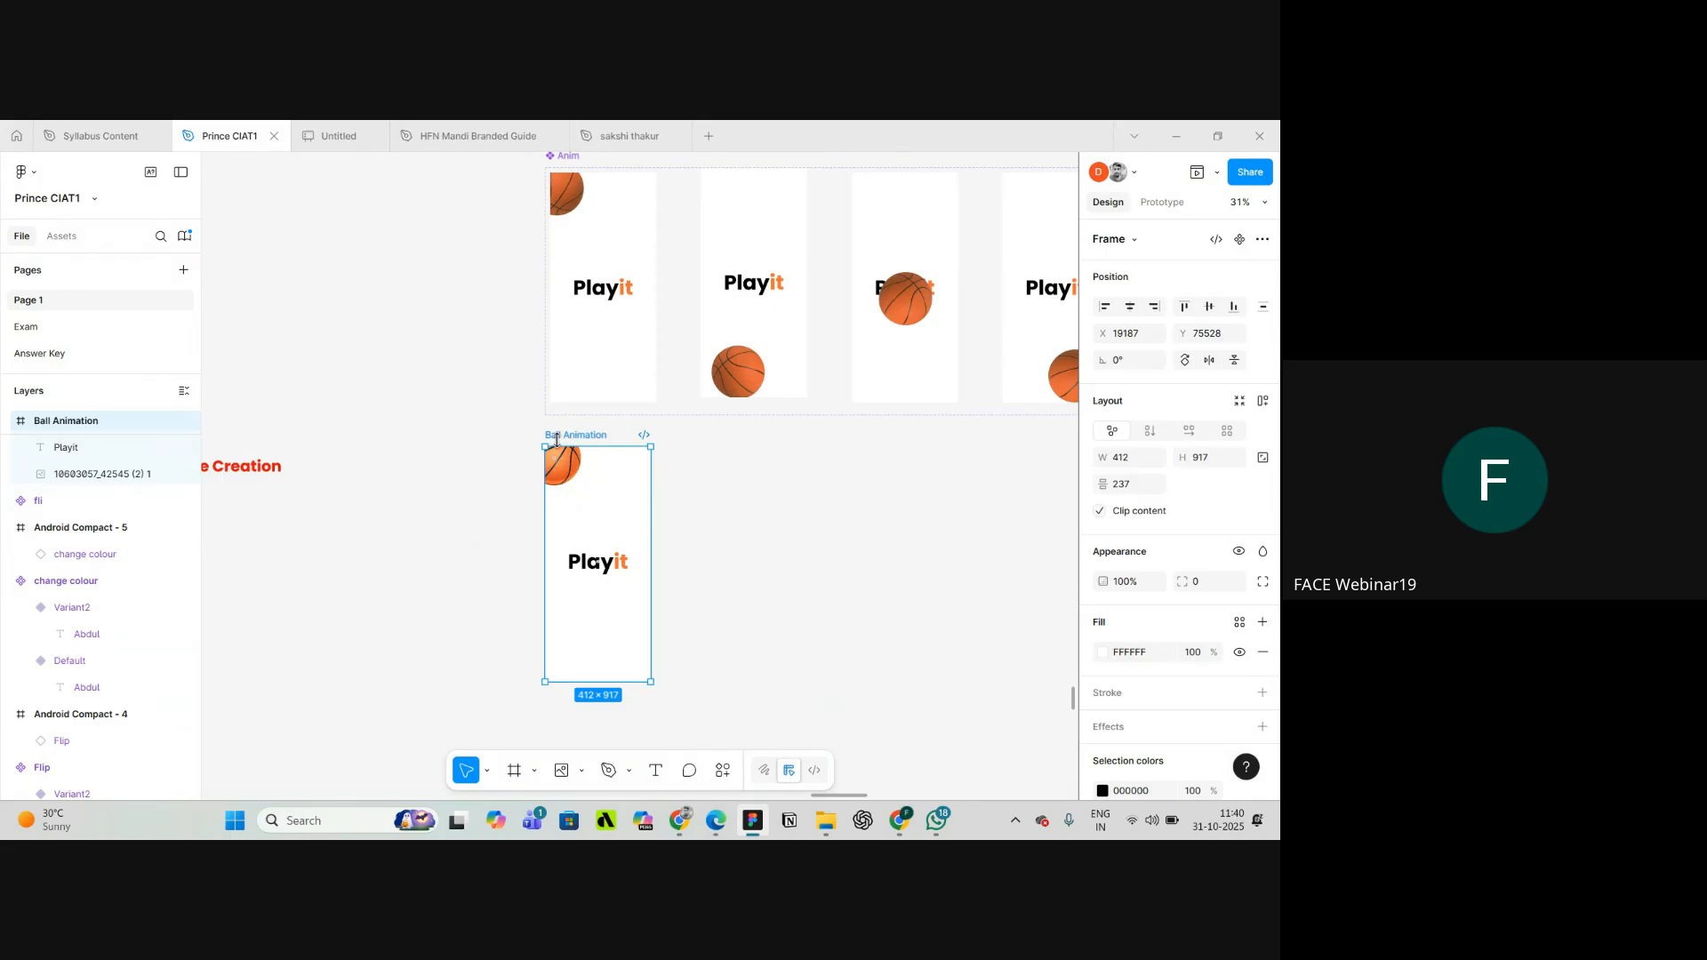
scroll(556, 439, "down", 5)
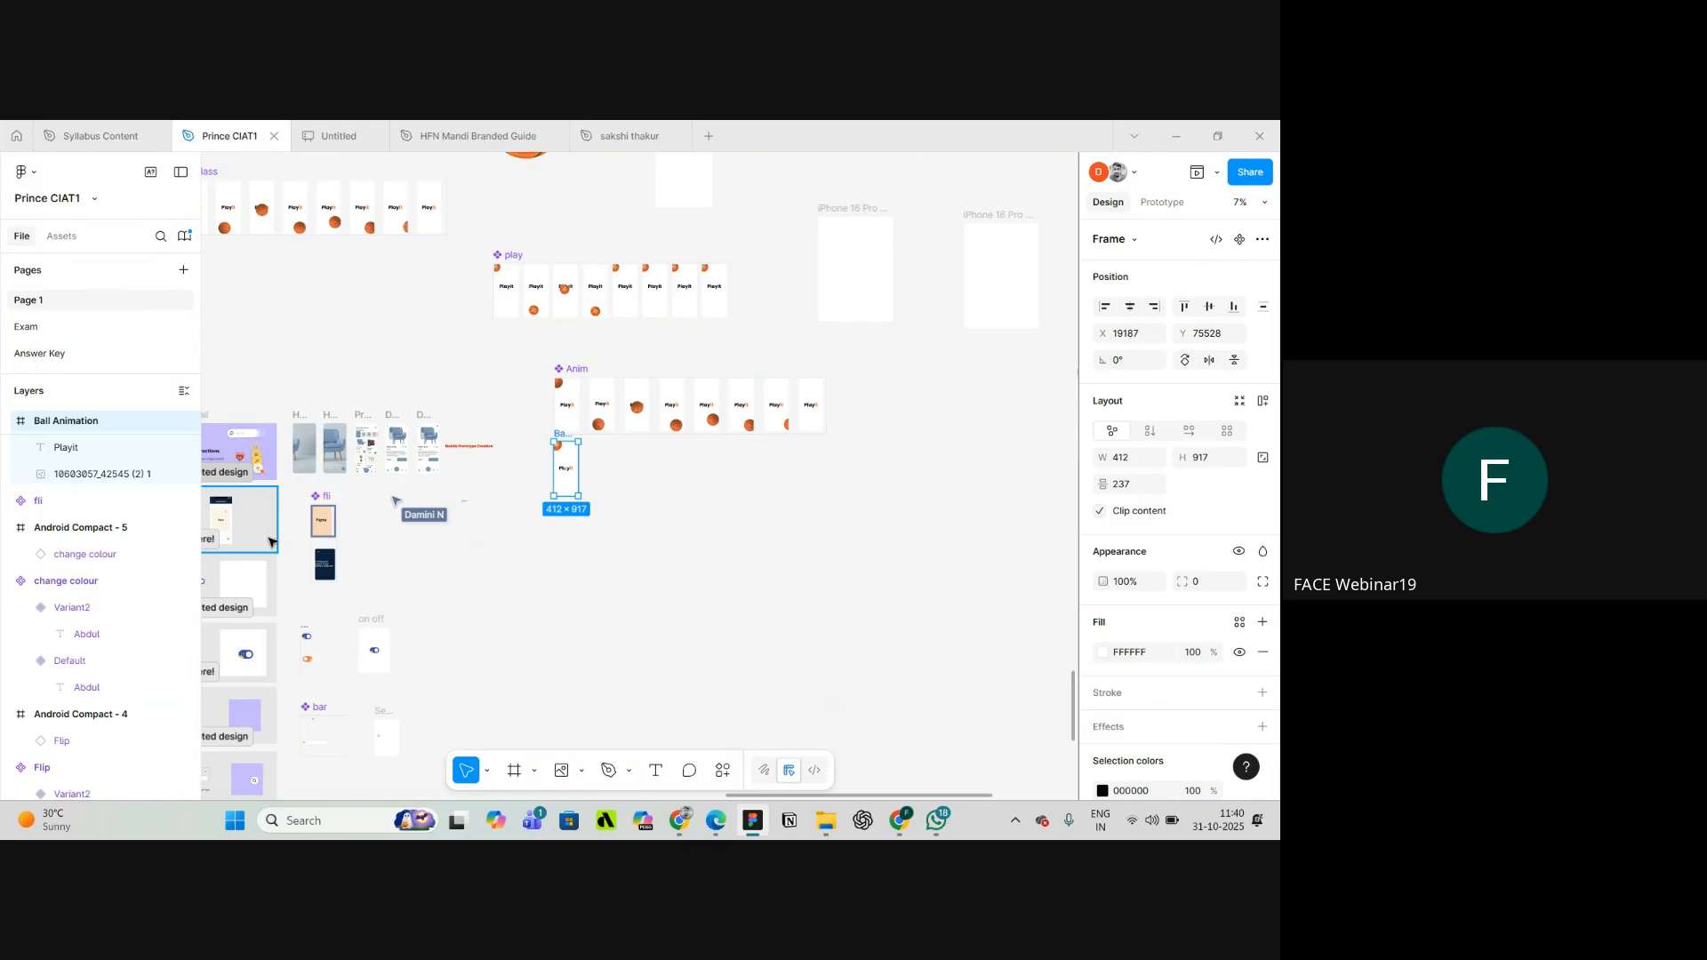
scroll(269, 543, "up", 6)
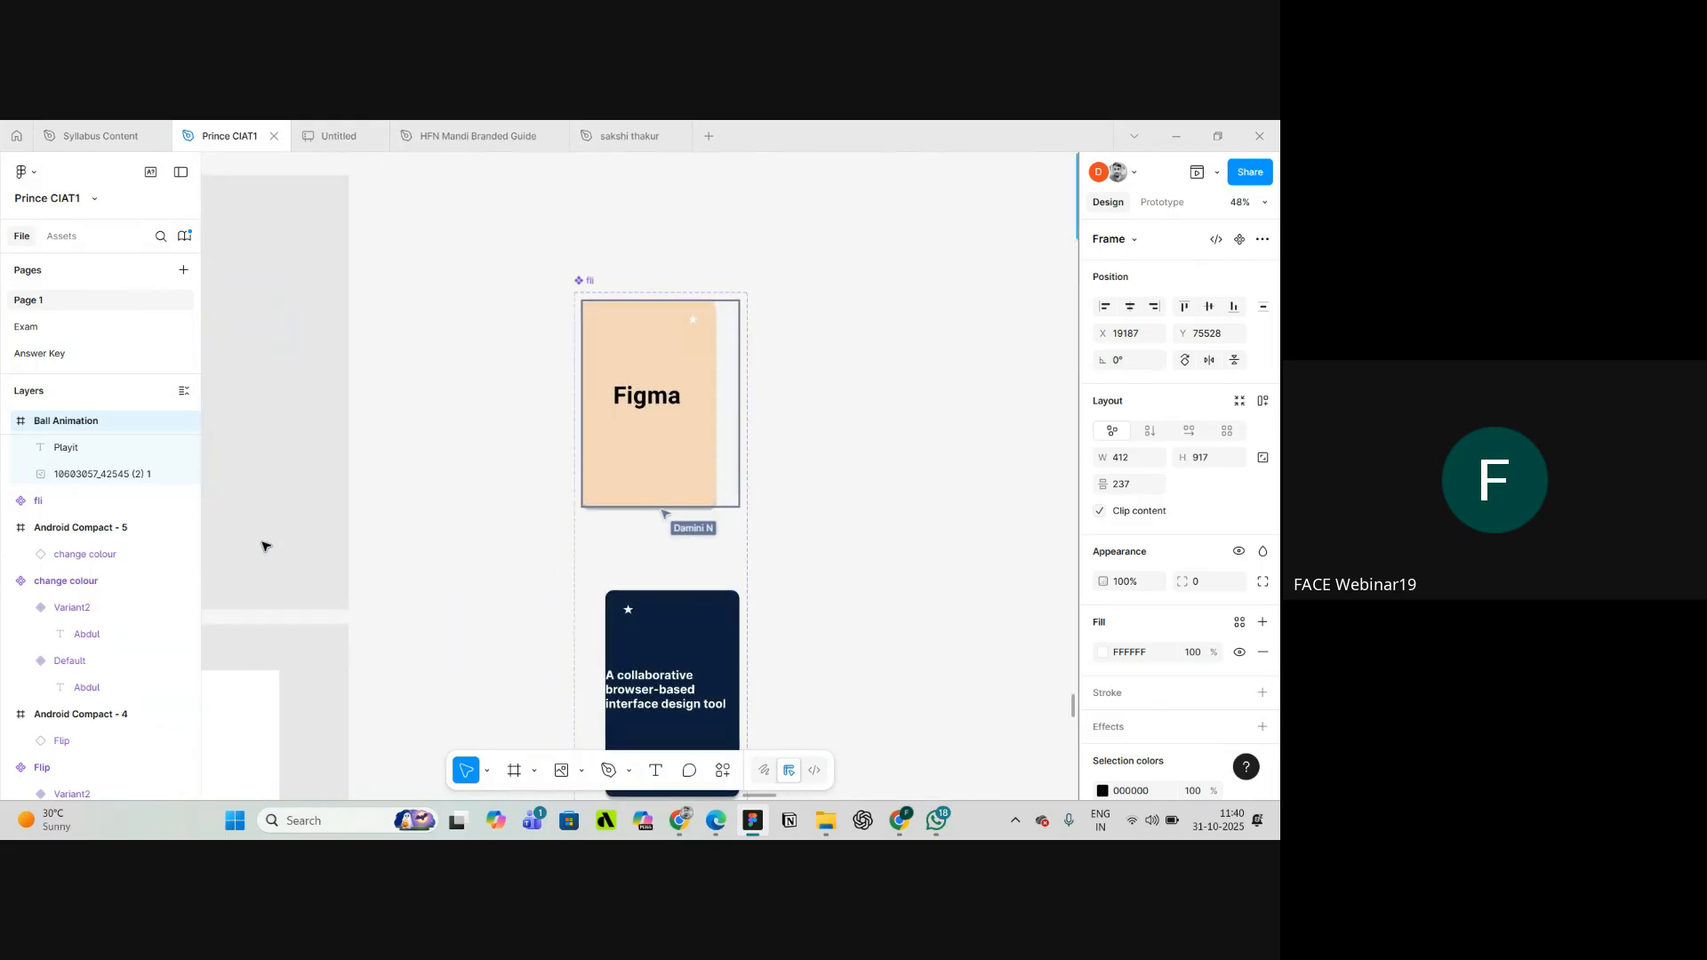
- Look over the peach and navy card component and the row of Anim variants, returning to the Ball Animation frame
scroll(265, 544, "down", 3)
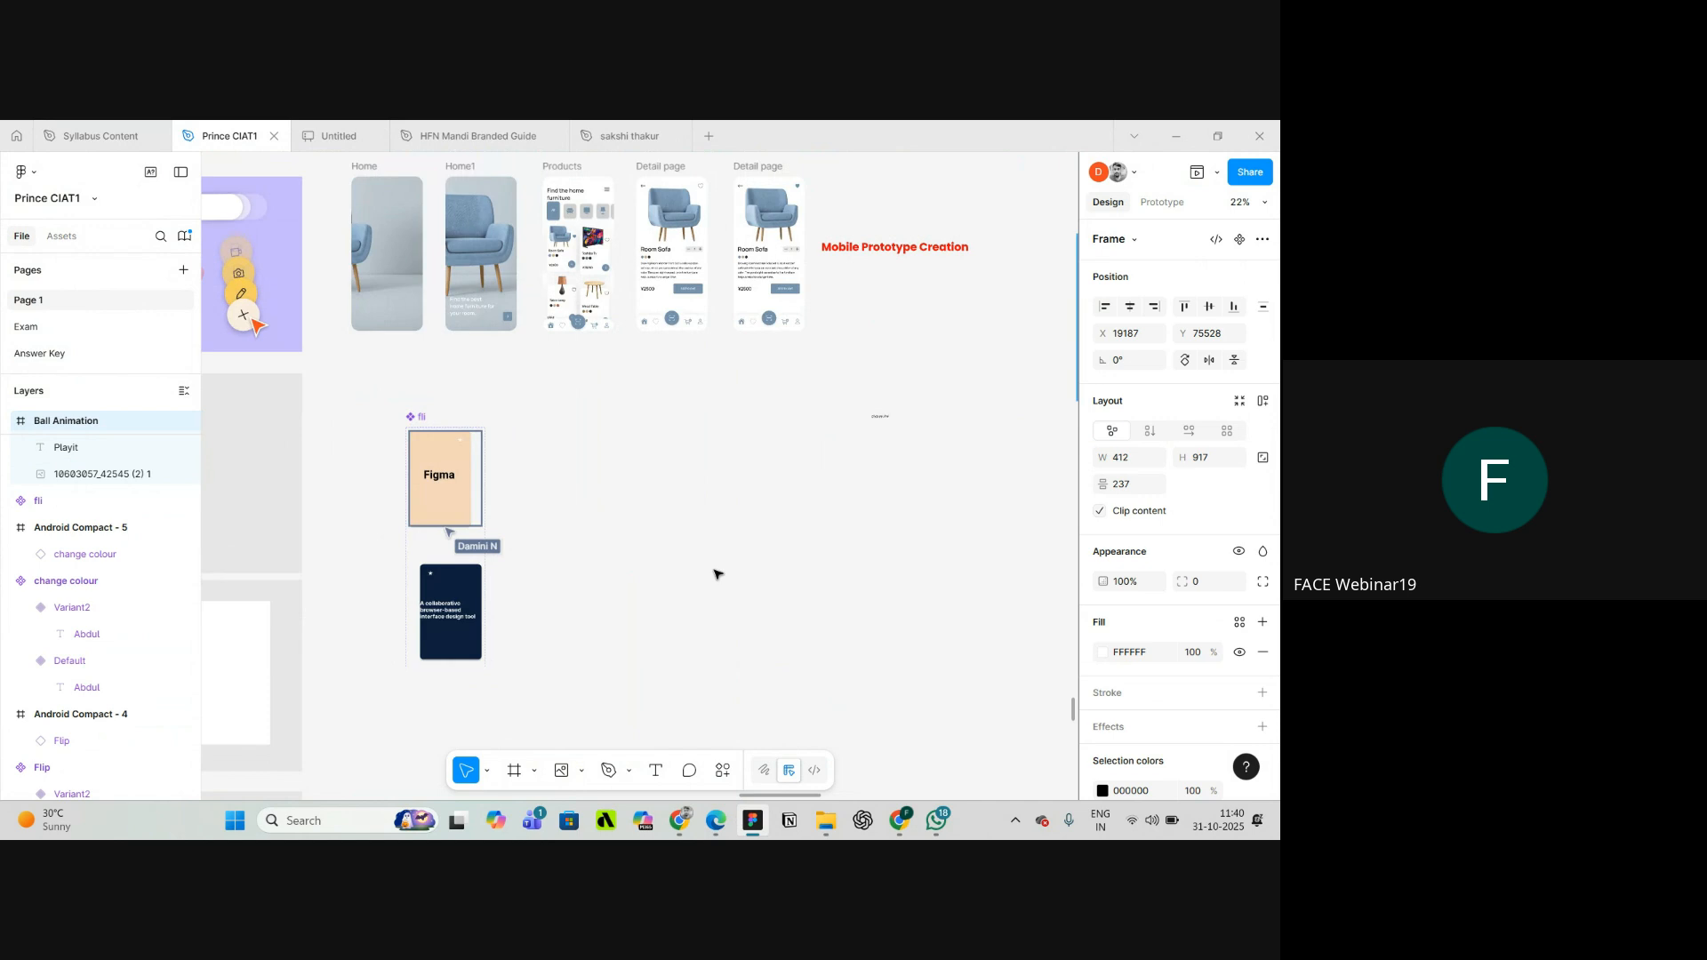
scroll(584, 539, "down", 4)
scroll(575, 537, "up", 1)
scroll(880, 461, "down", 2)
scroll(873, 462, "up", 6)
scroll(873, 461, "down", 2)
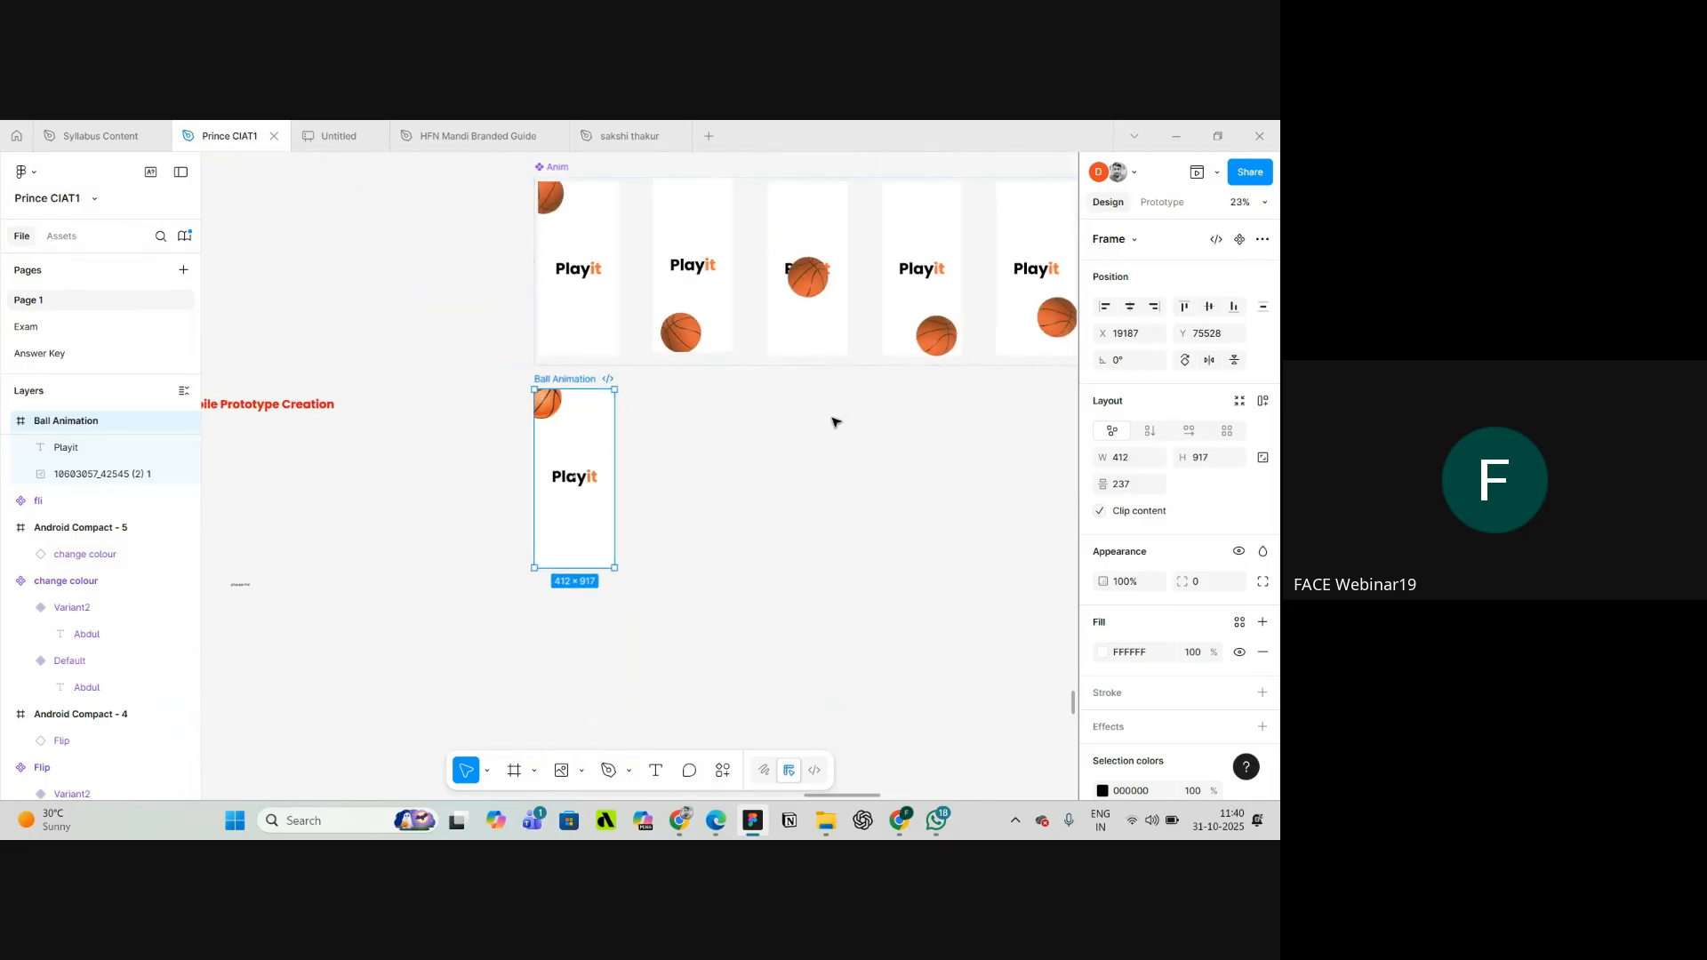
scroll(594, 409, "up", 5)
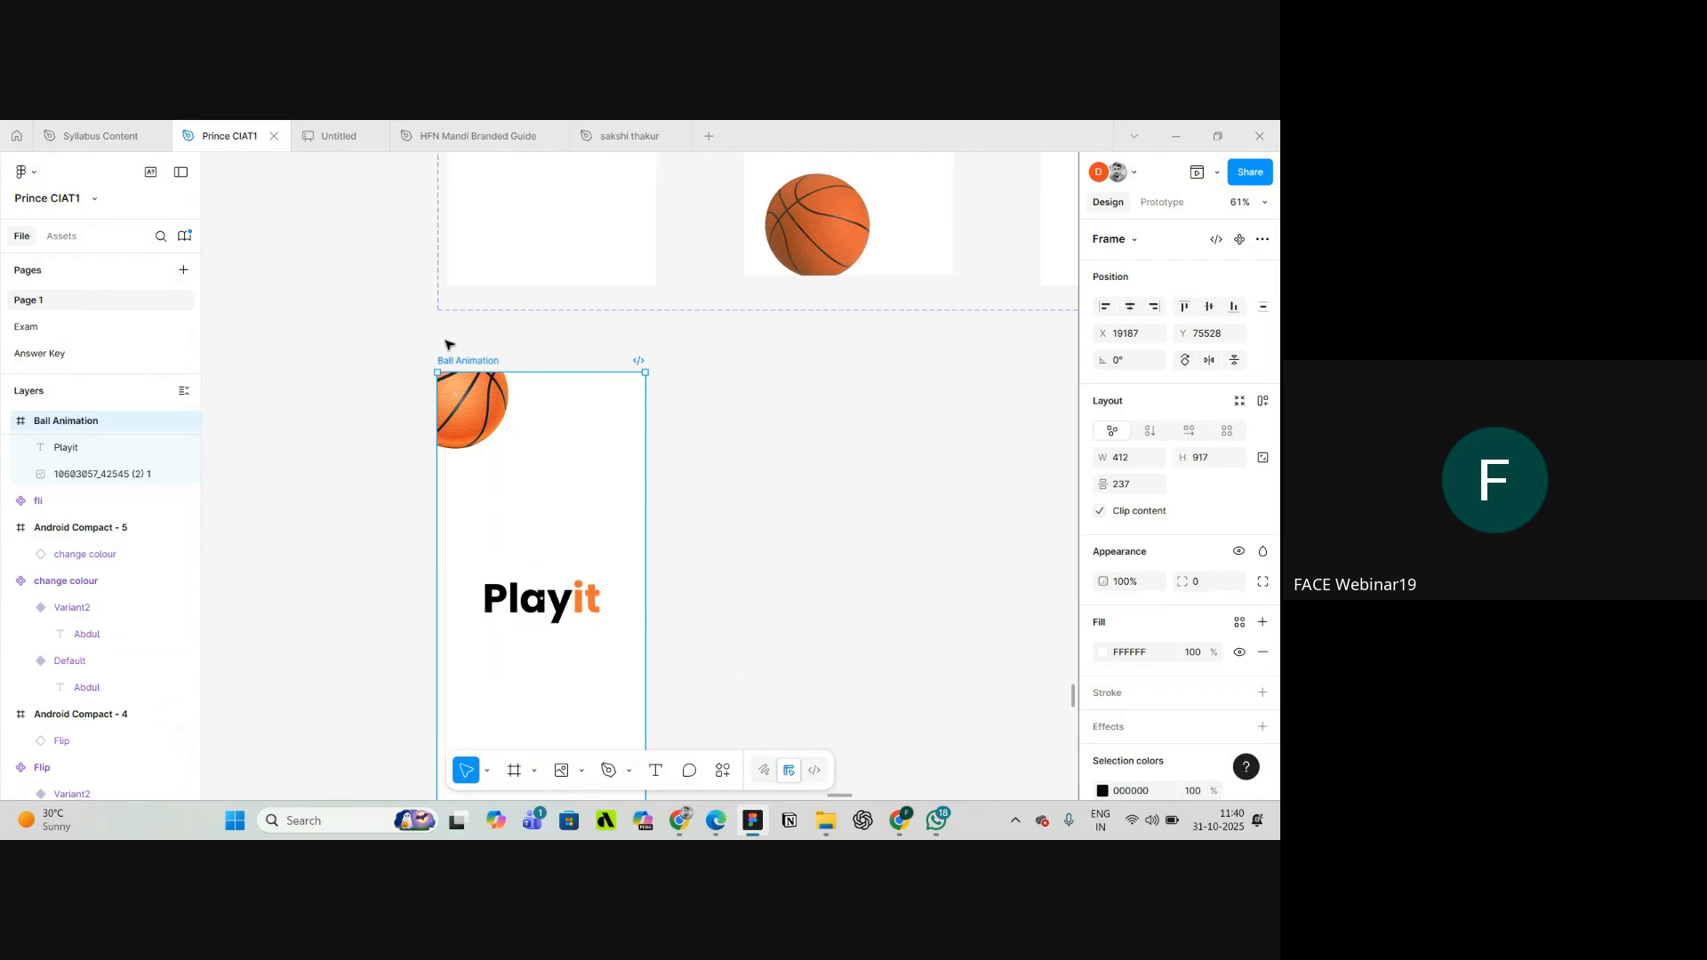
- Convert the Ball Animation frame into a component, look it over, and undo the conversion
key("ctrl+alt+k")
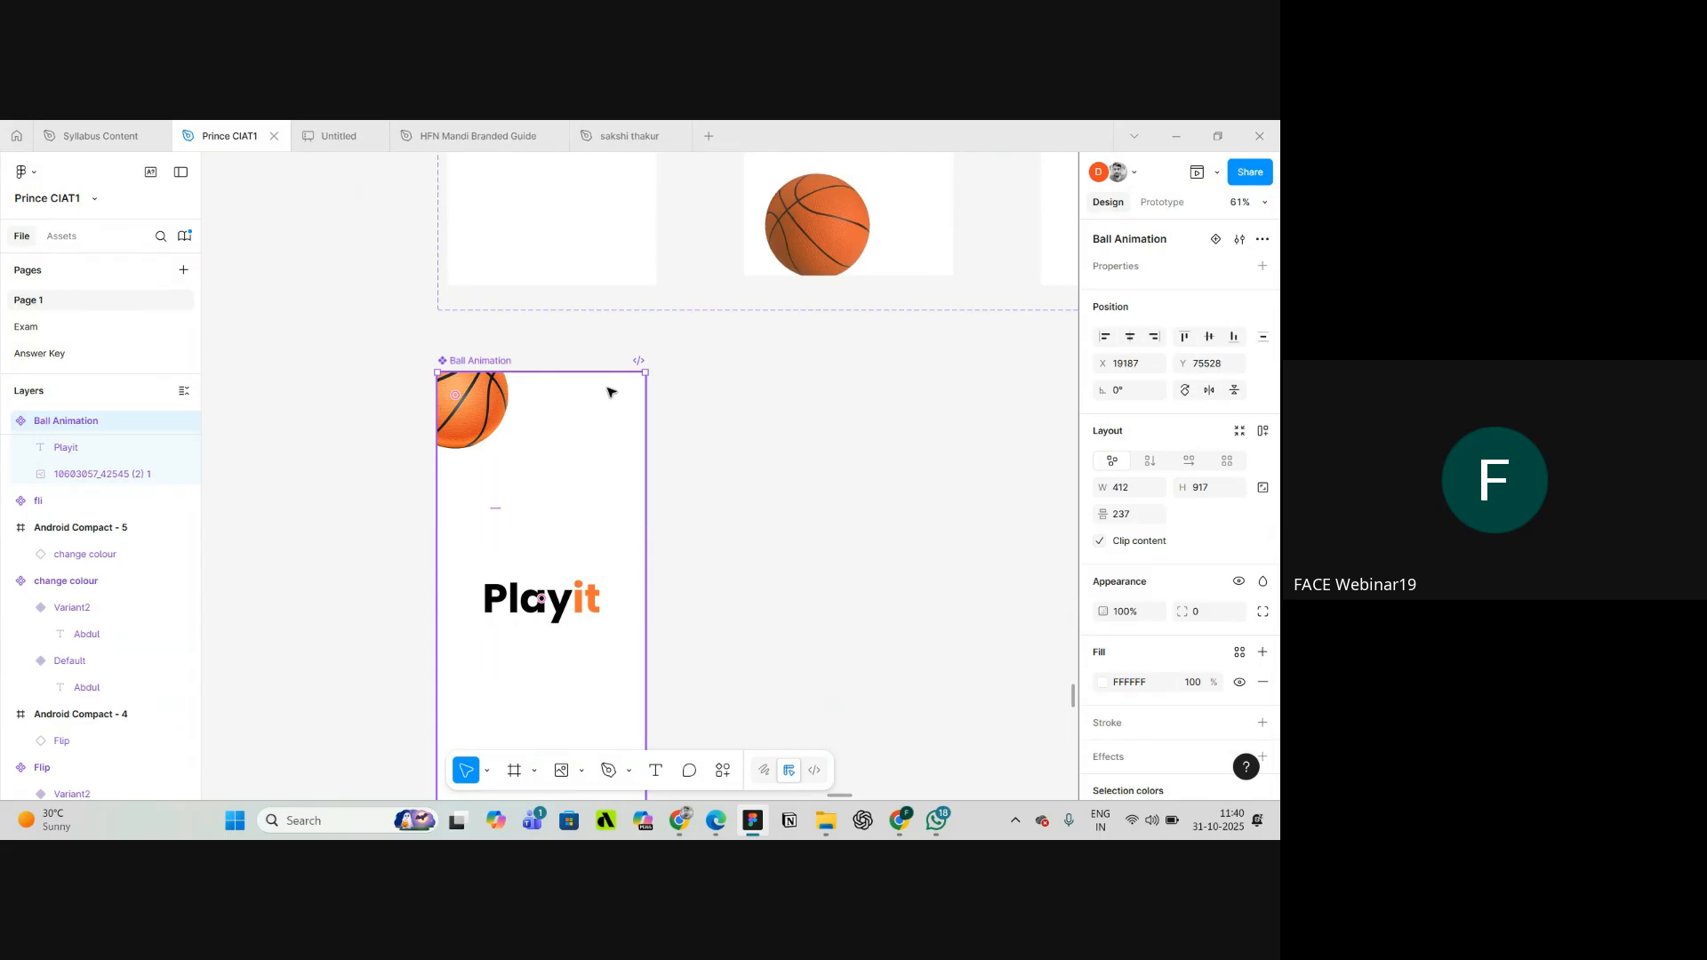
scroll(695, 400, "down", 3)
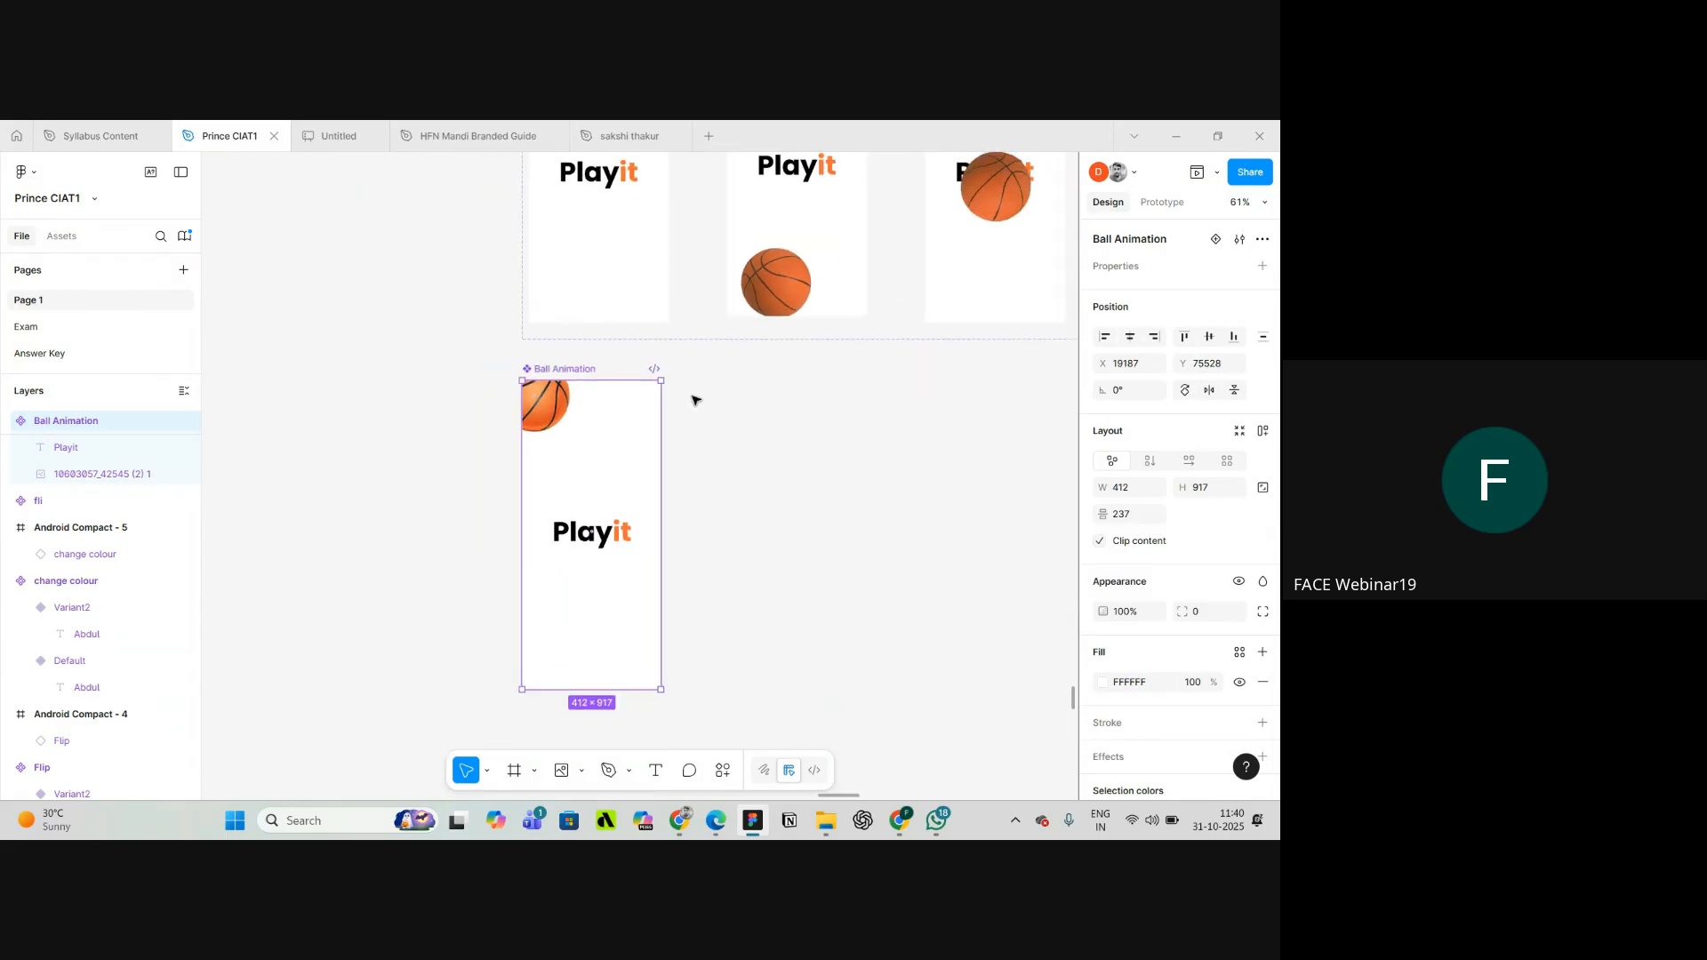
scroll(533, 374, "up", 4)
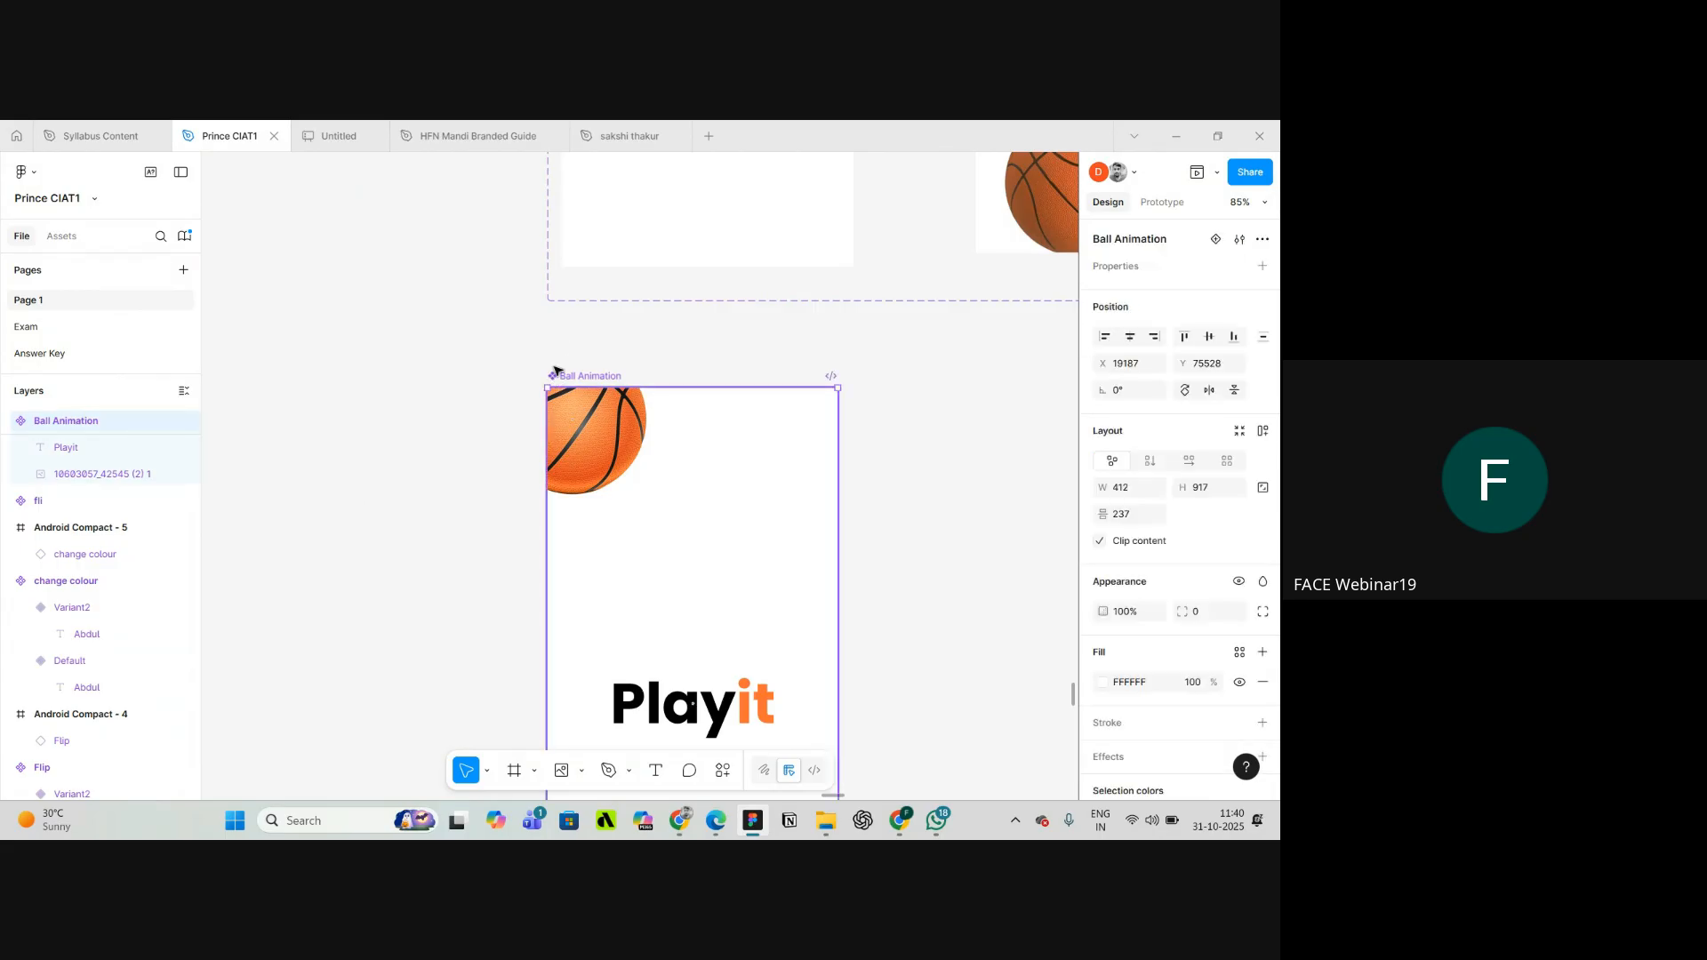
scroll(554, 370, "down", 4)
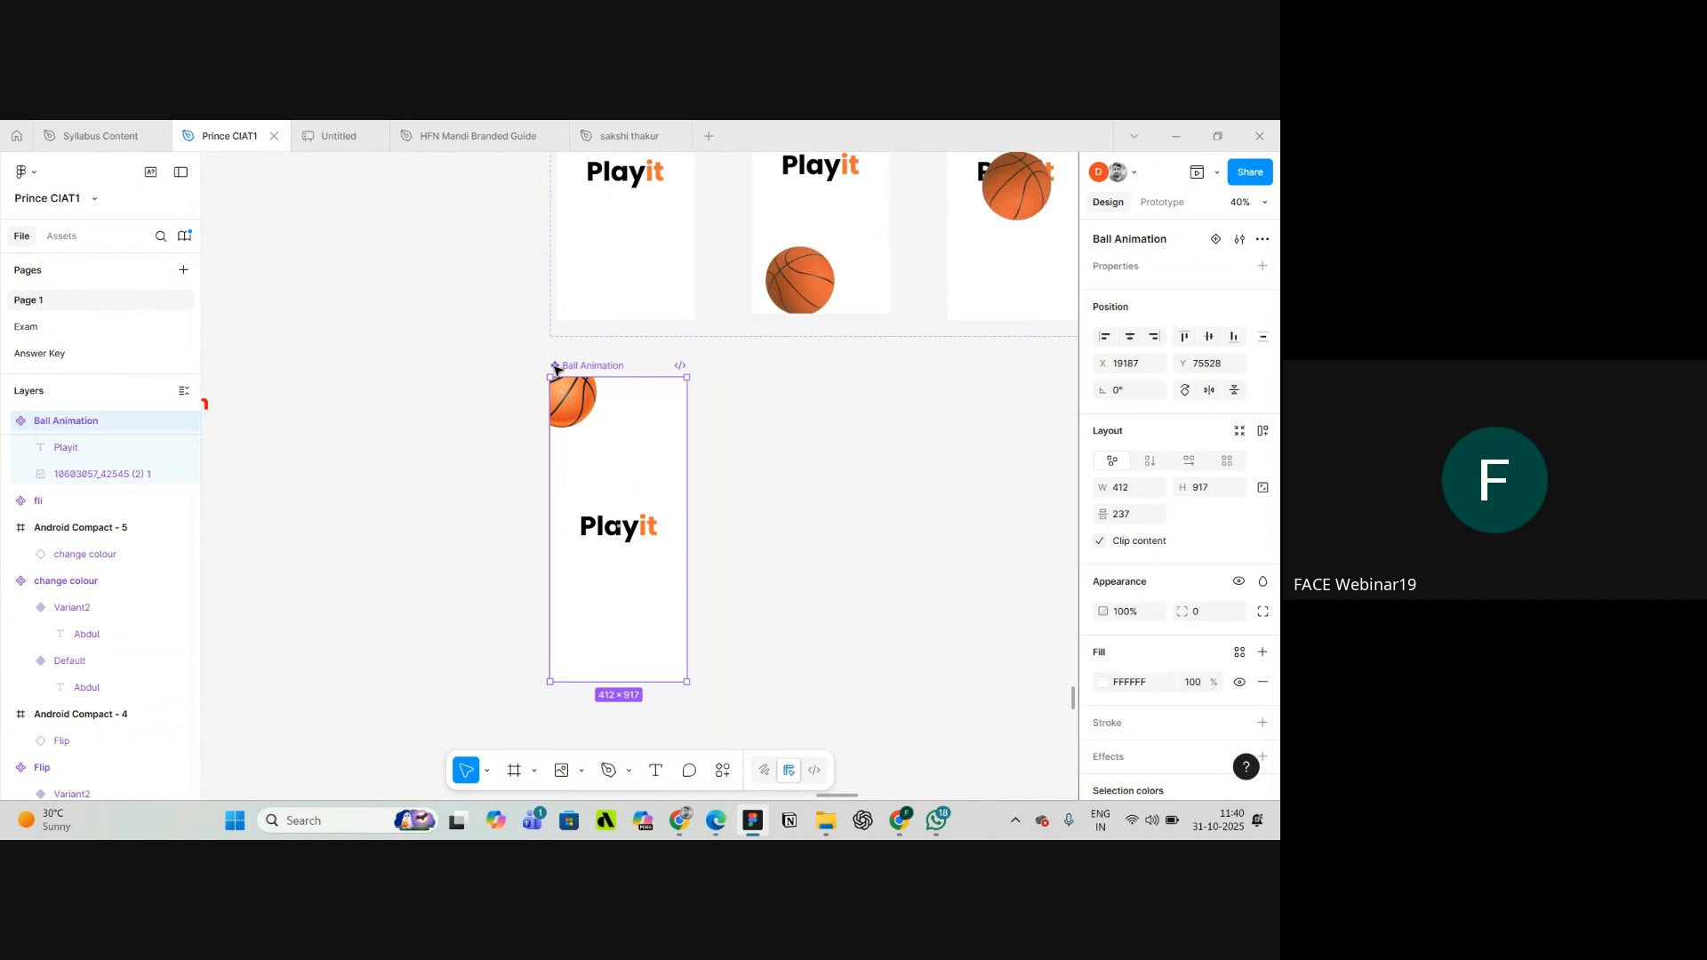
scroll(554, 370, "up", 3)
scroll(554, 370, "down", 2)
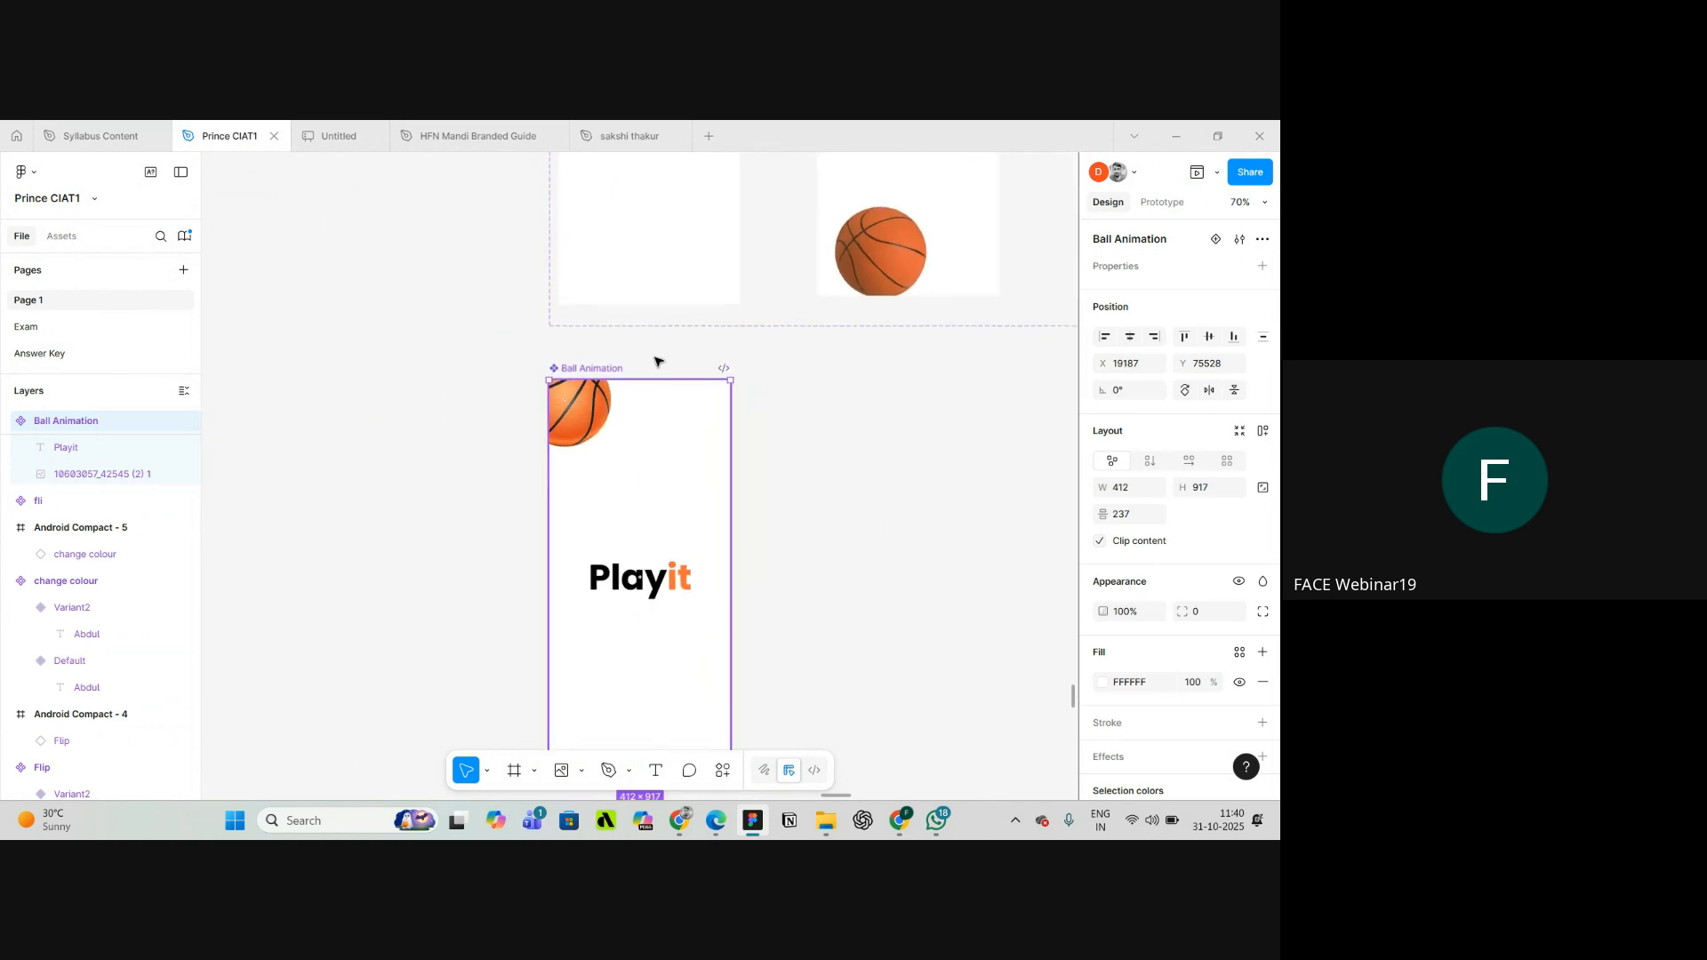
left_click(800, 362)
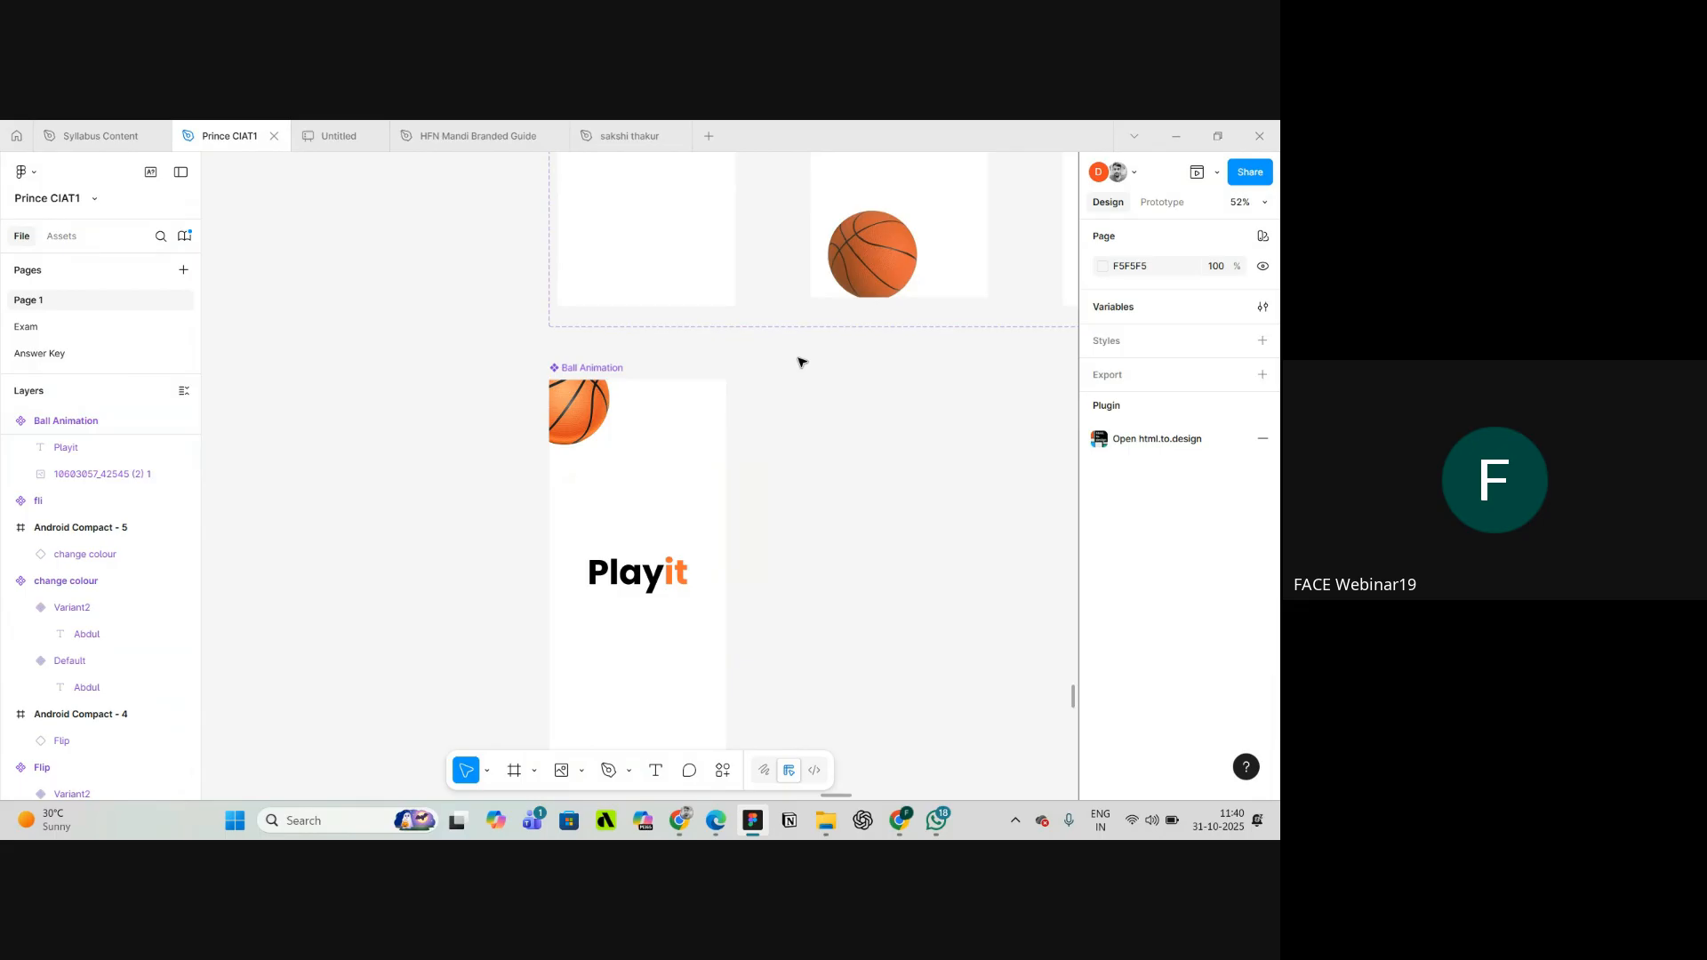
key("ctrl+z")
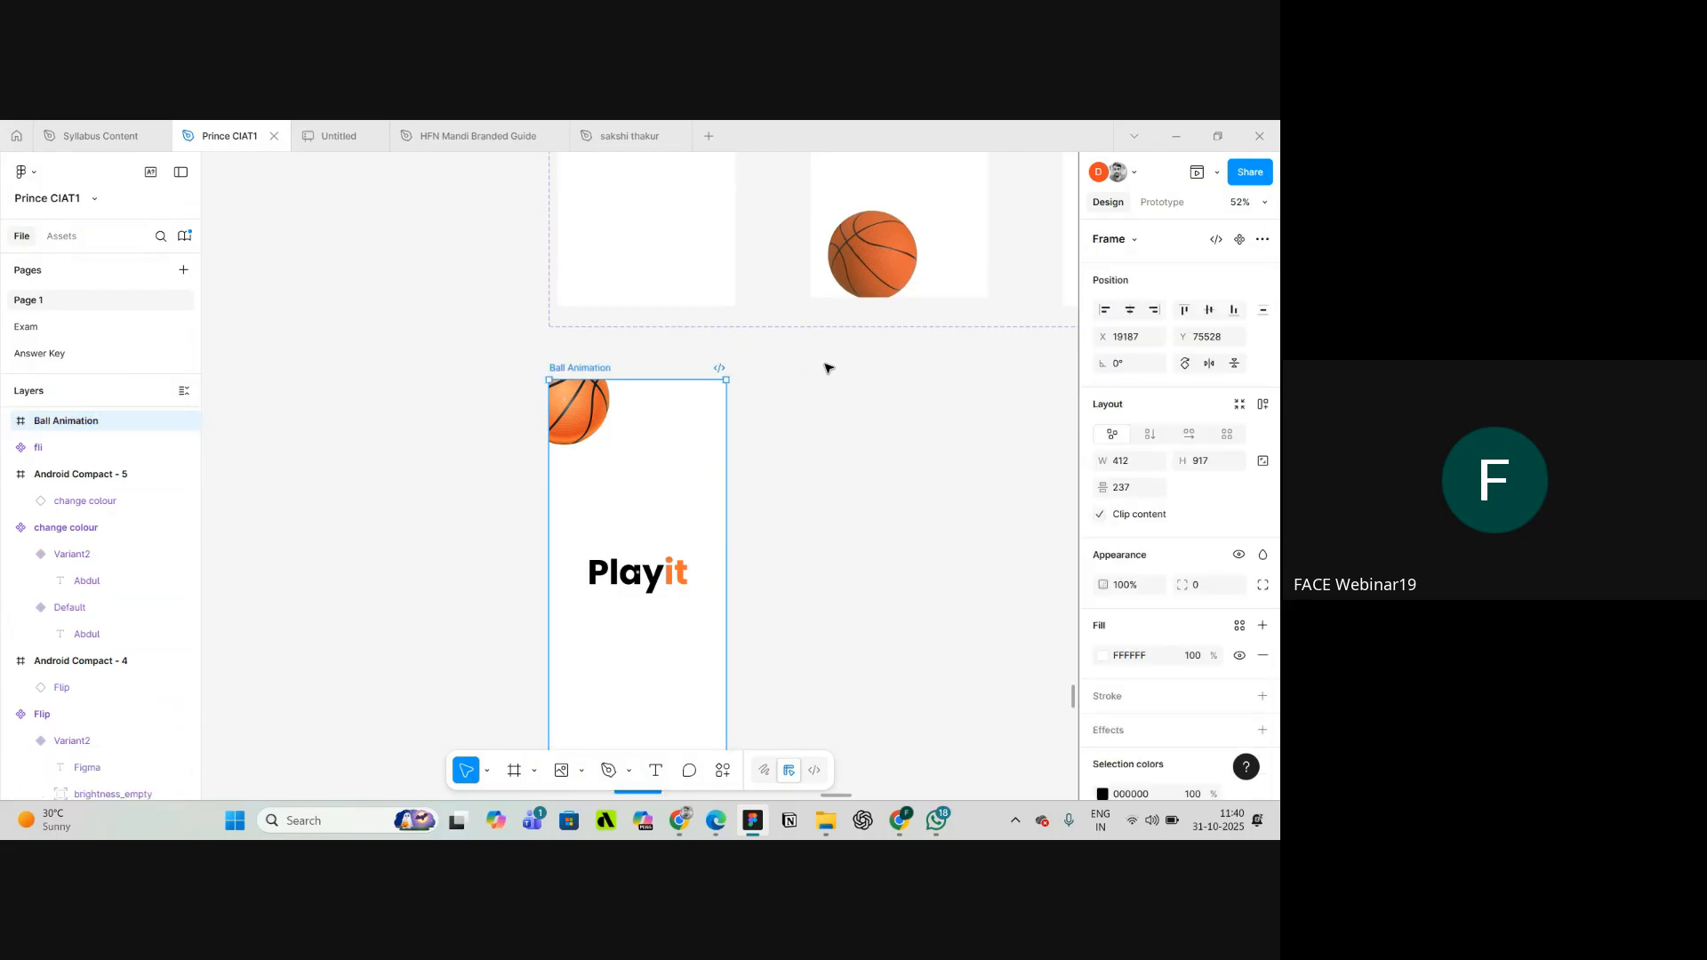
- Create a component from the selected Ball Animation frame
left_click(1240, 239)
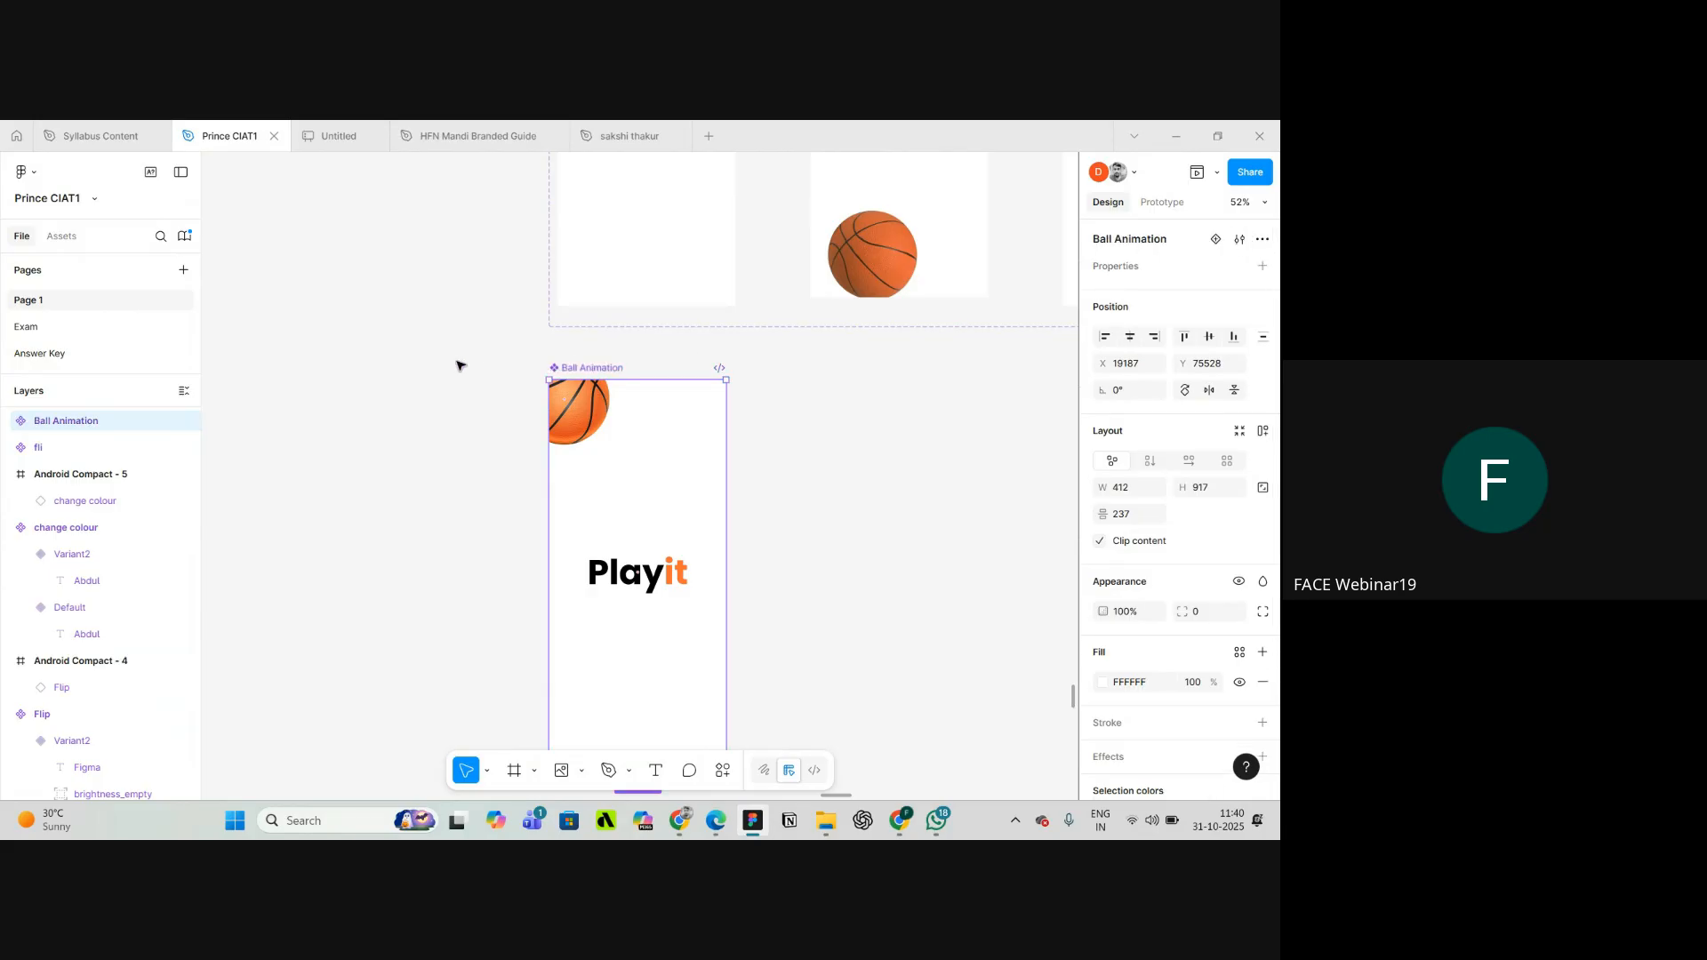
scroll(529, 343, "down", 3)
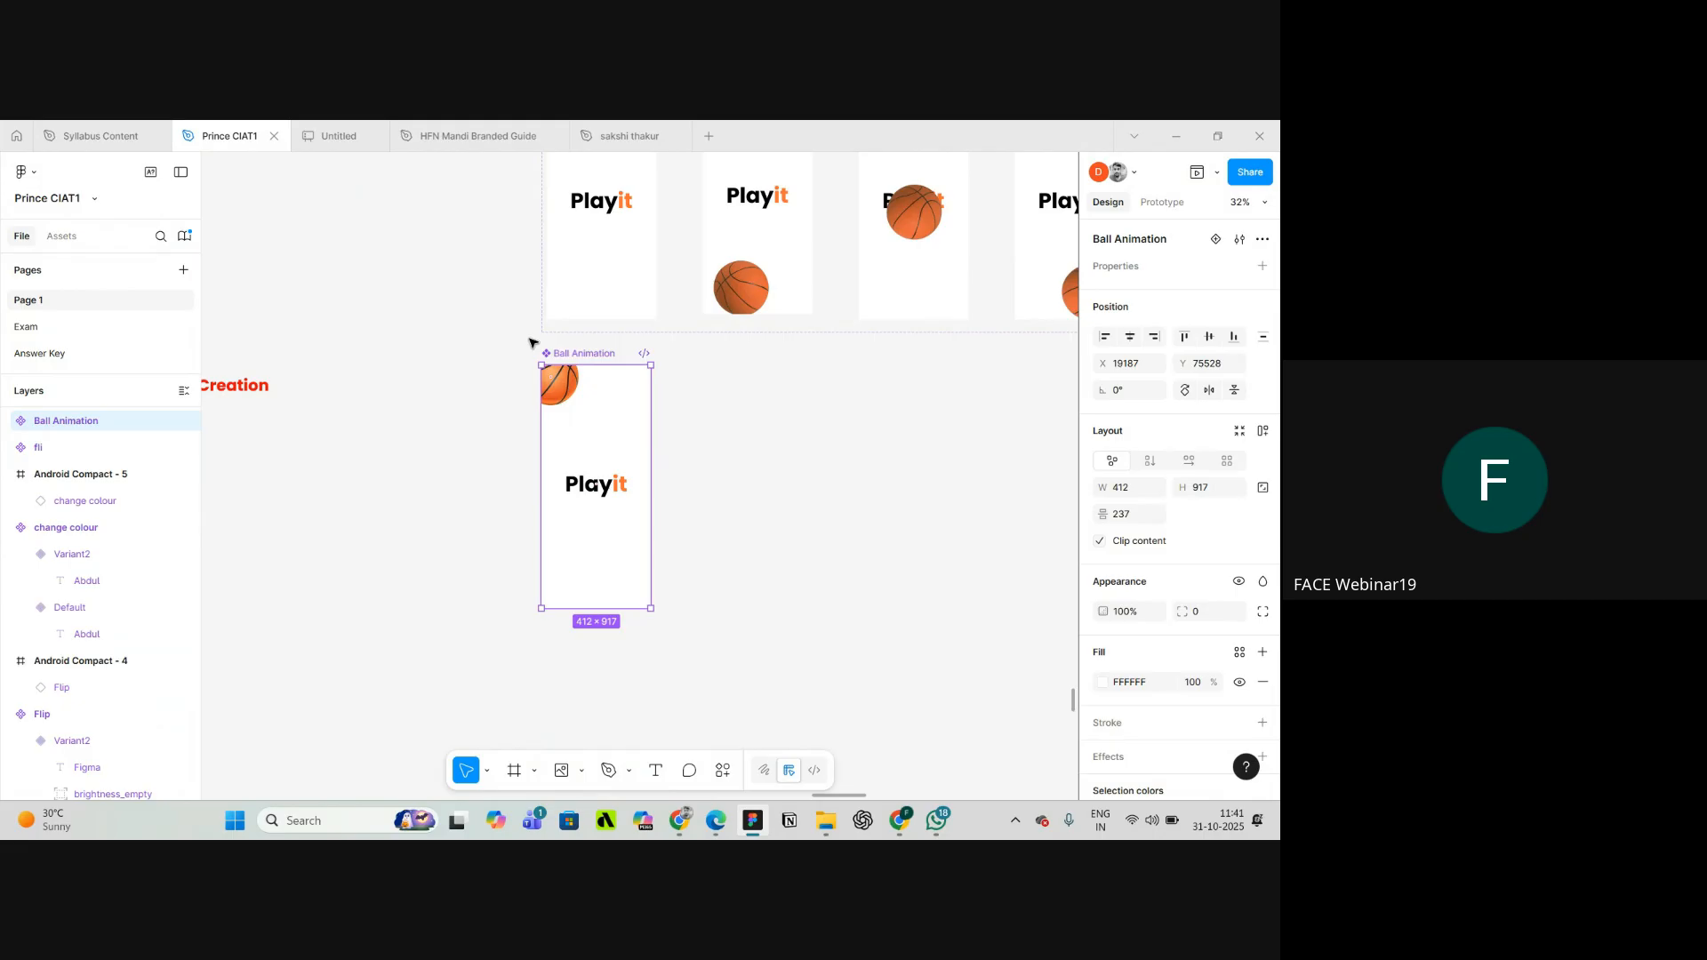
scroll(529, 344, "down", 2)
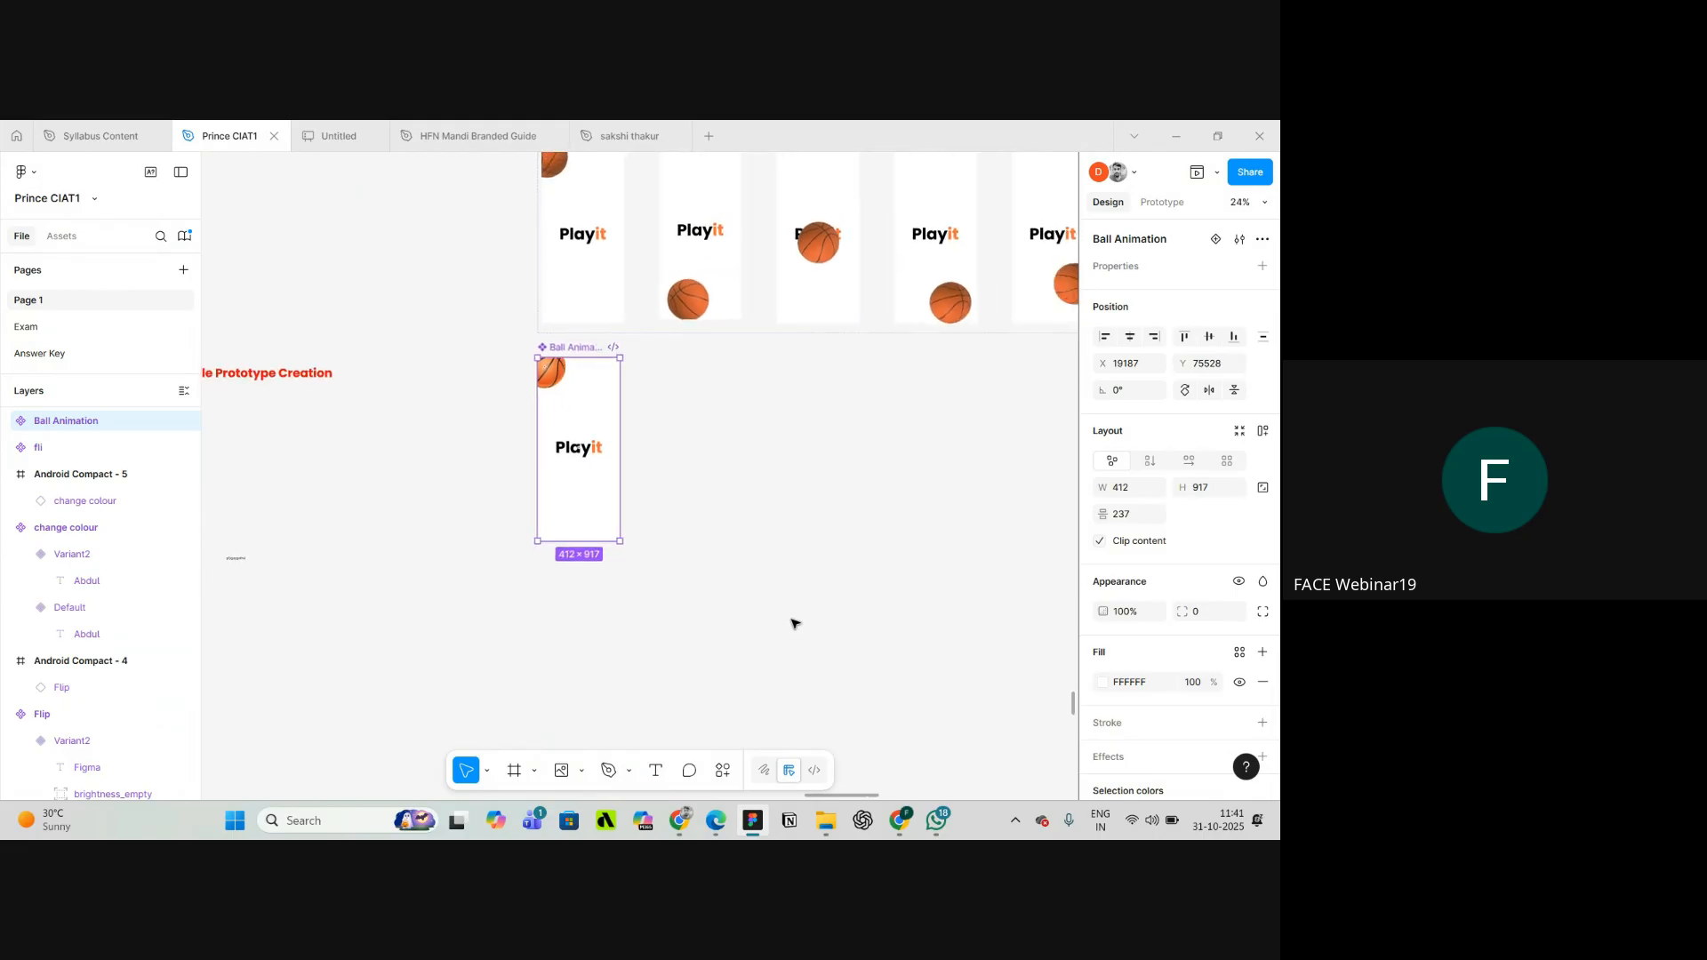
- Compare the Ball Animation component with the row of Anim variants above it, and reselect the component
scroll(738, 550, "up", 1)
scroll(738, 546, "up", 2)
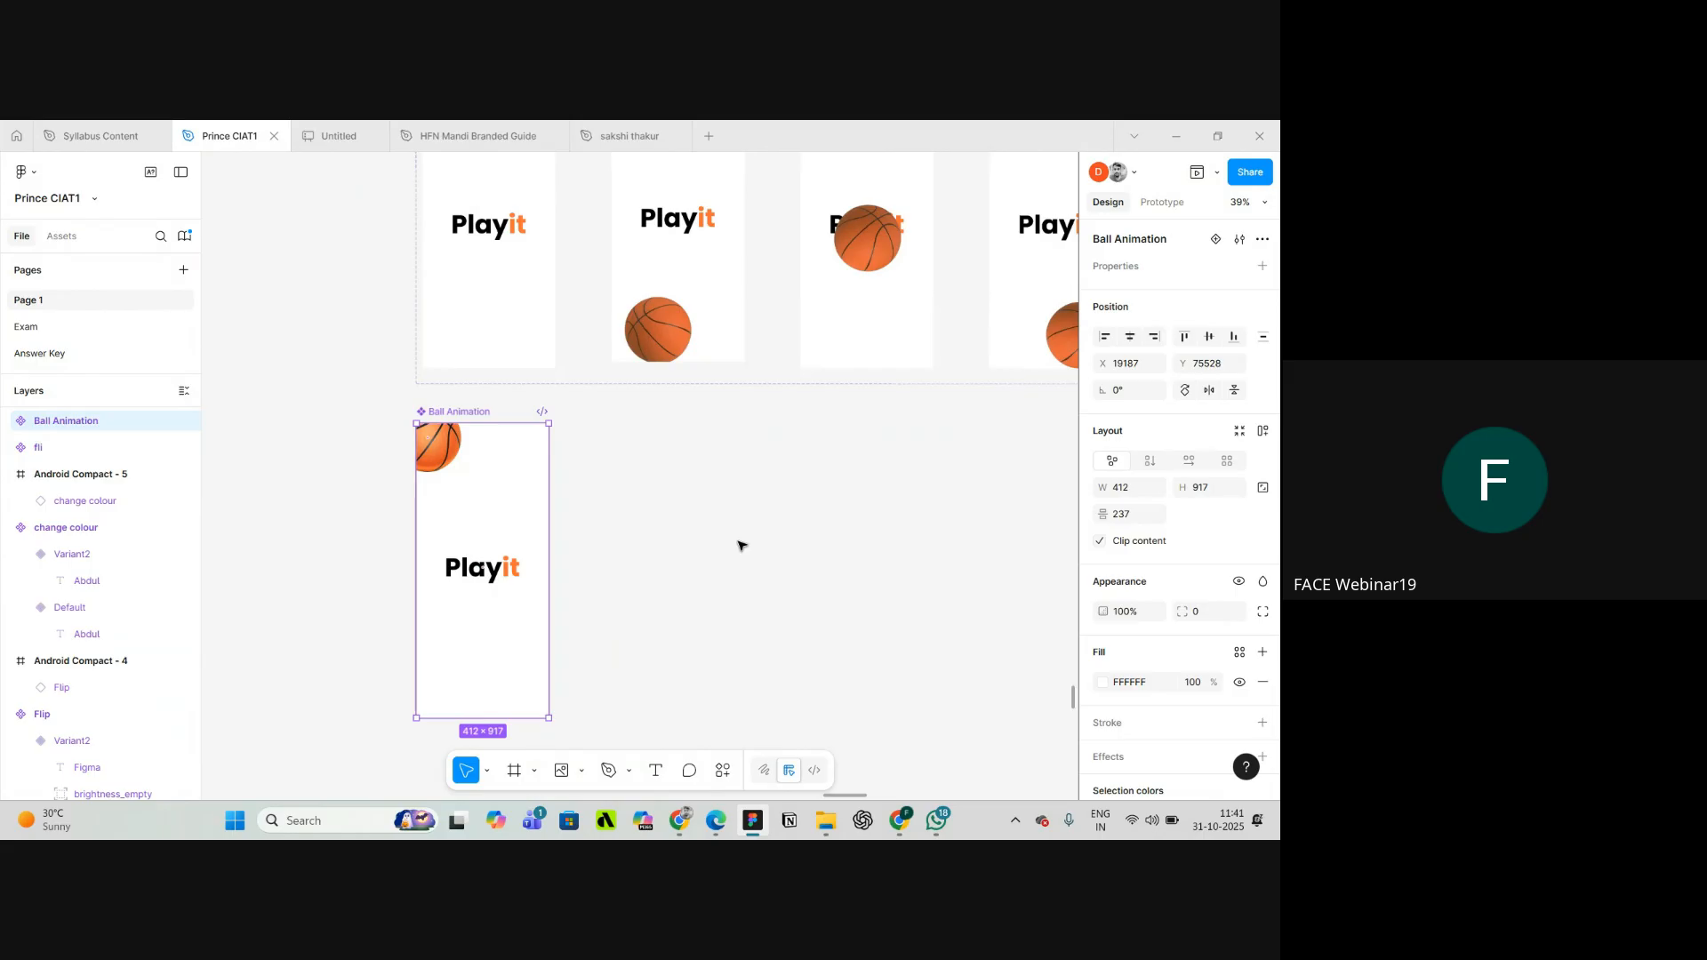
scroll(738, 546, "down", 2)
scroll(738, 543, "up", 2)
scroll(396, 477, "down", 2)
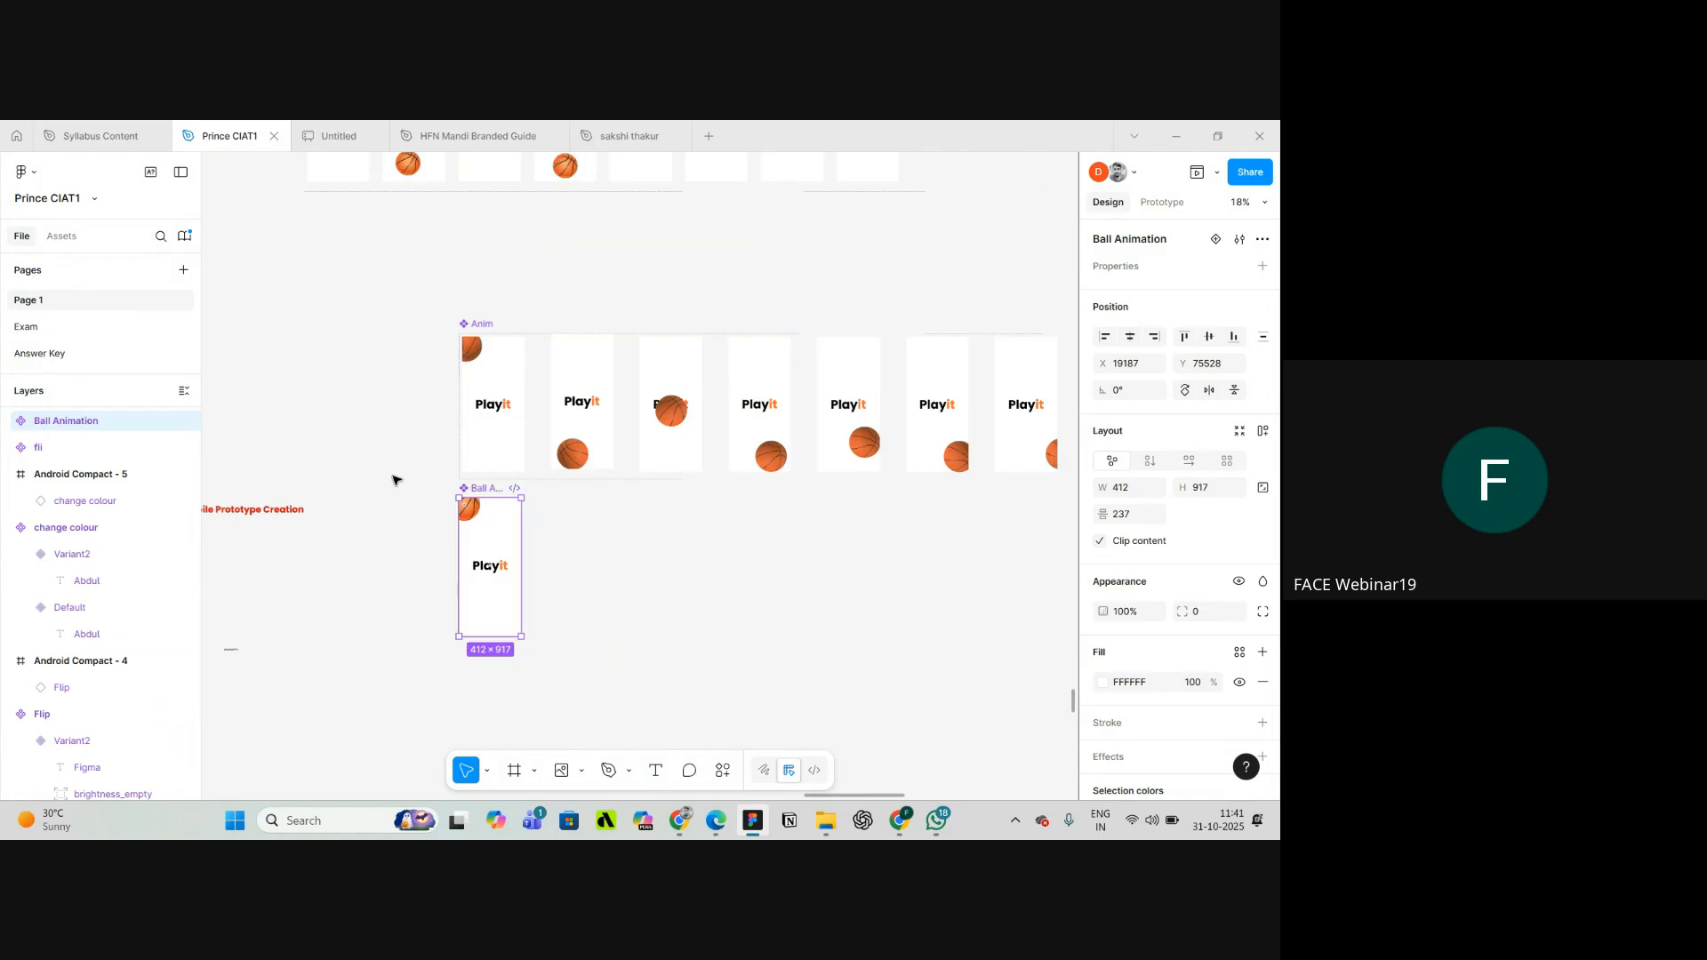
left_click(545, 521)
scroll(450, 488, "up", 3)
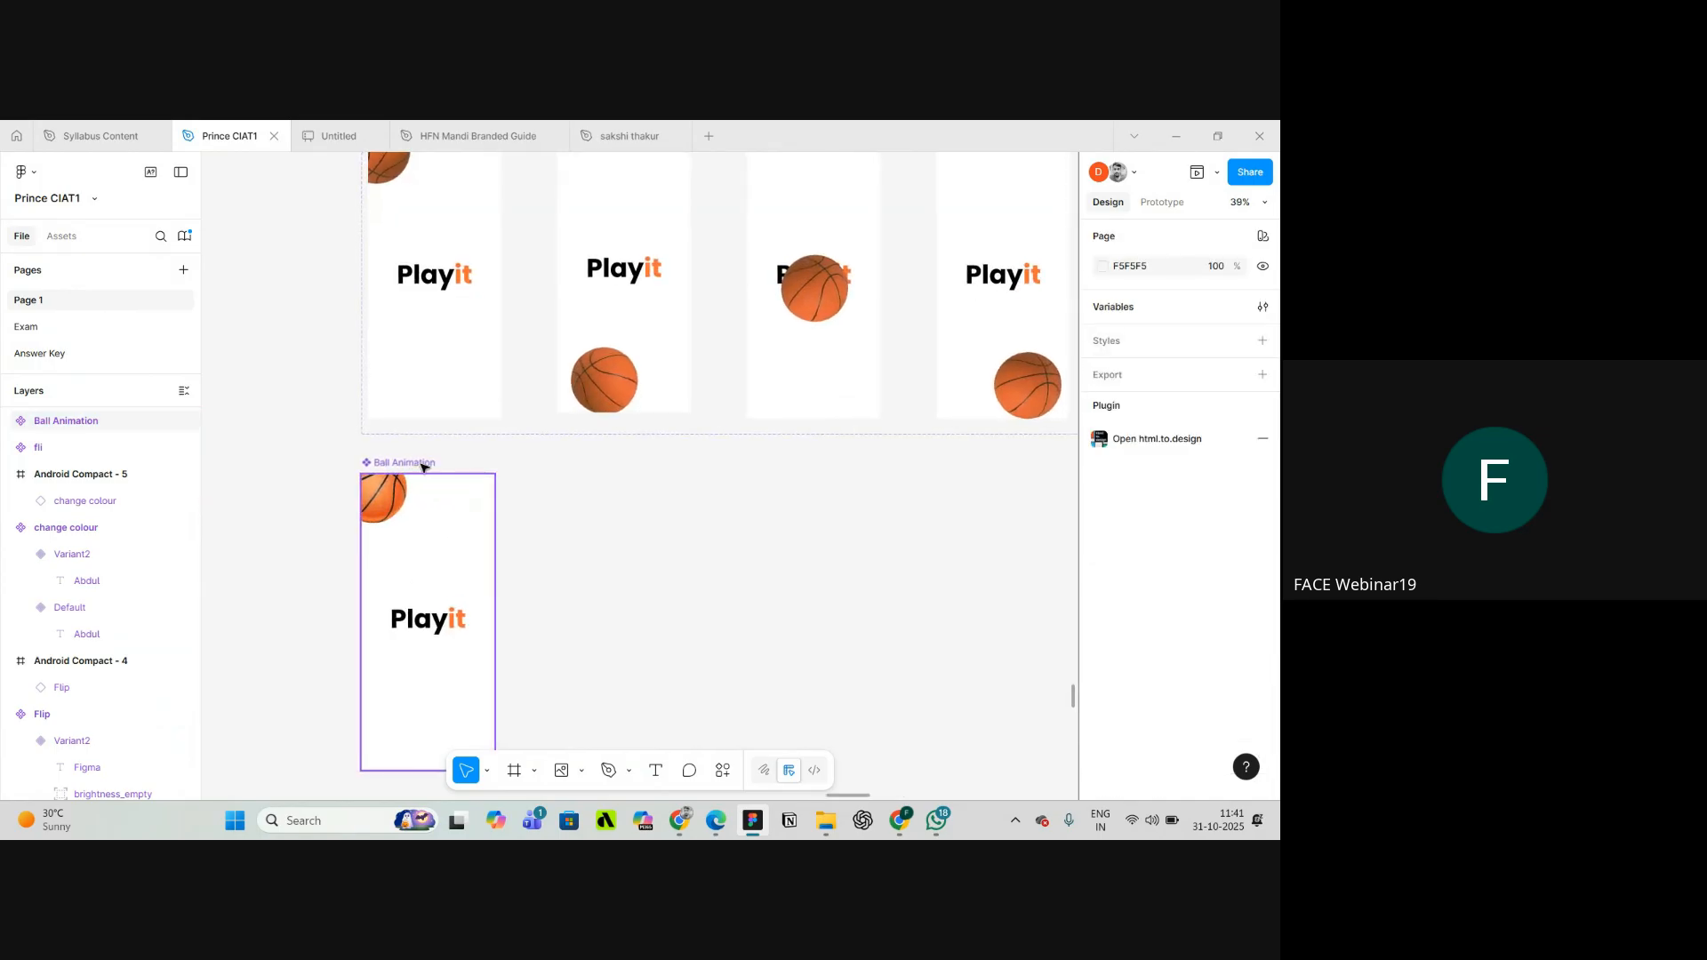
left_click(427, 465)
scroll(702, 465, "down", 3)
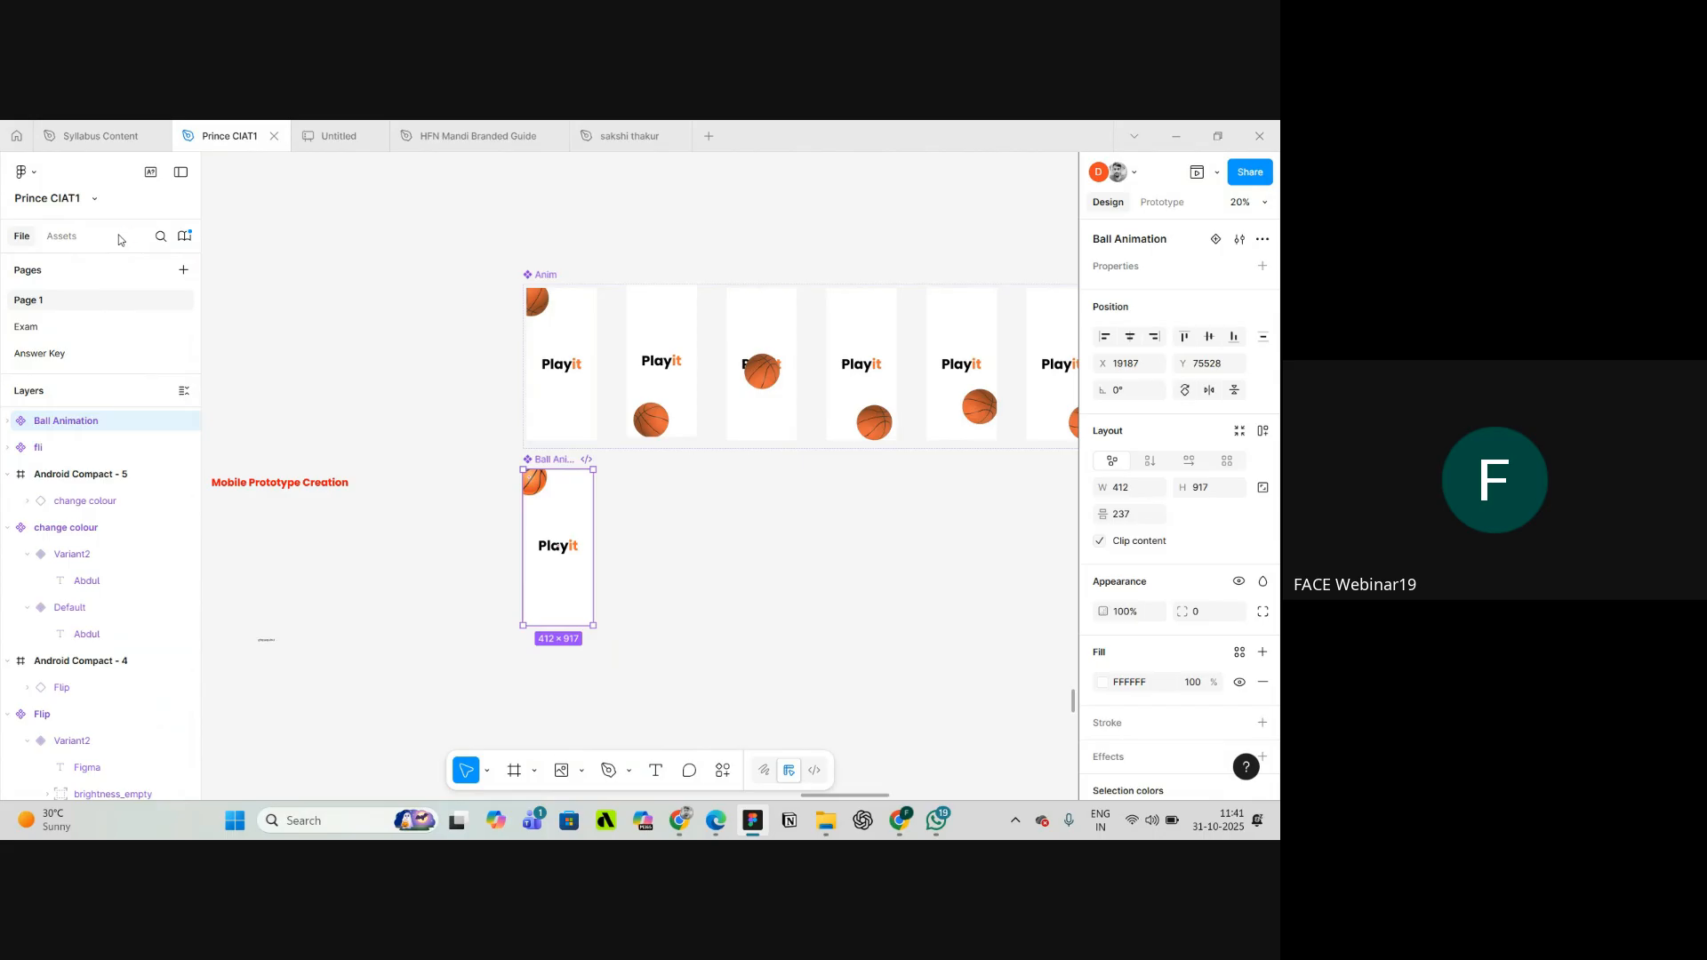
- Check the chats in WhatsApp, return to Figma, and reselect the Ball Animation component
left_click(943, 824)
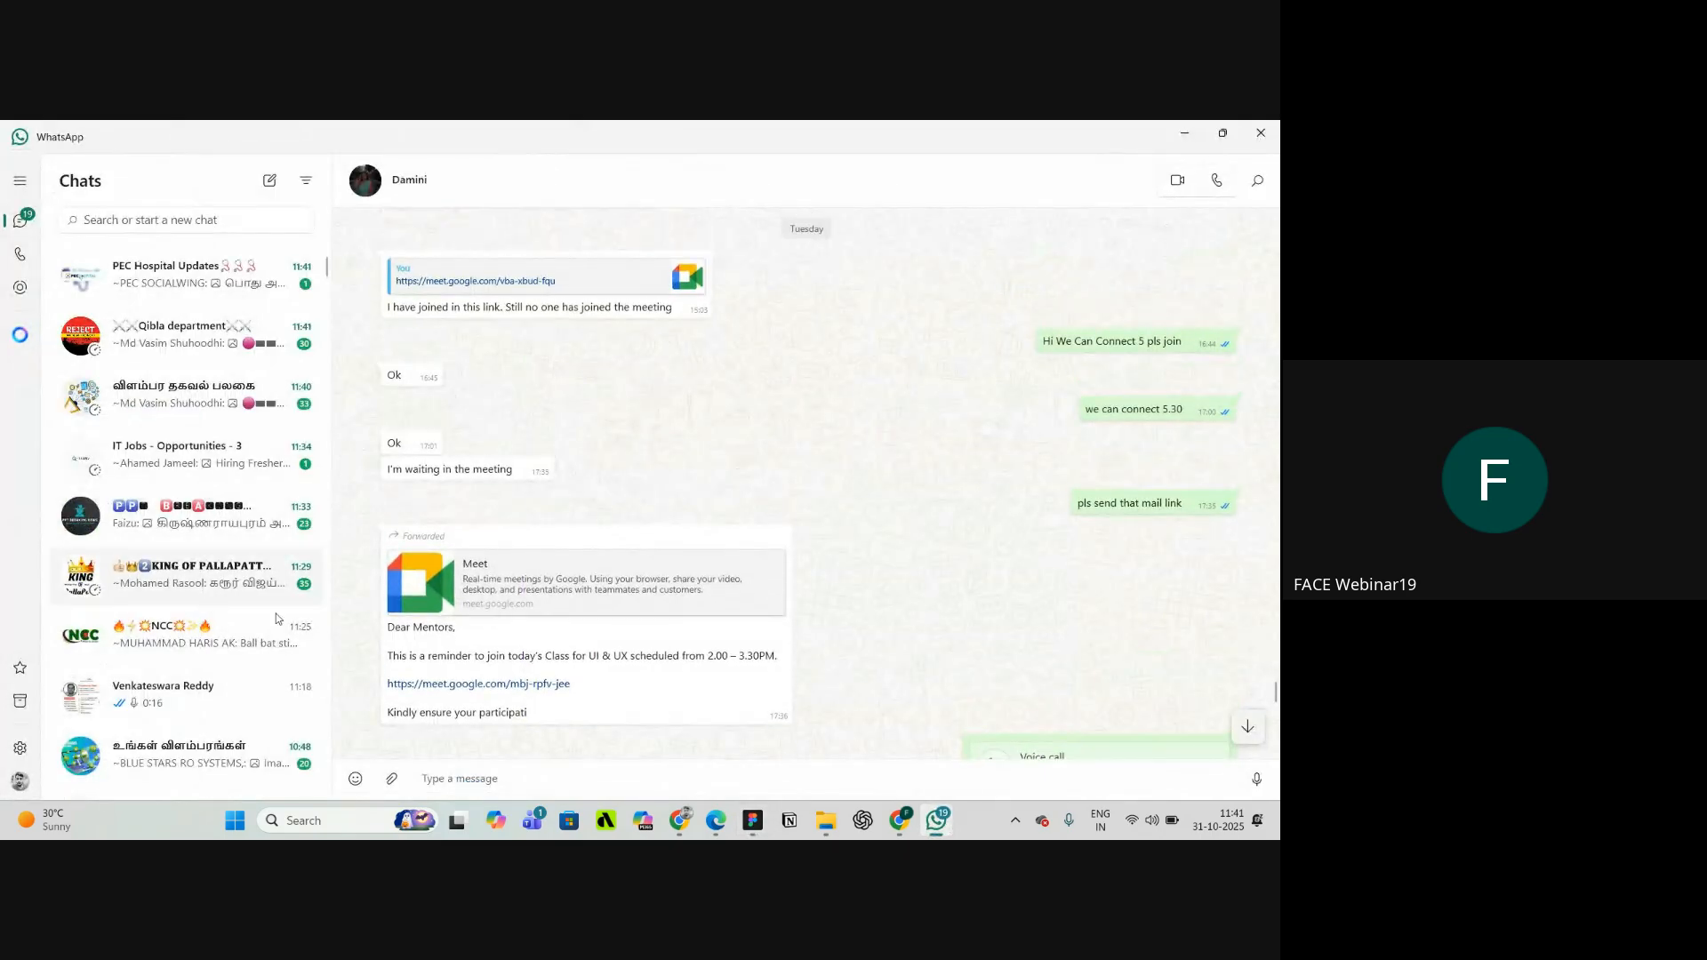
left_click(756, 820)
scroll(574, 523, "up", 5)
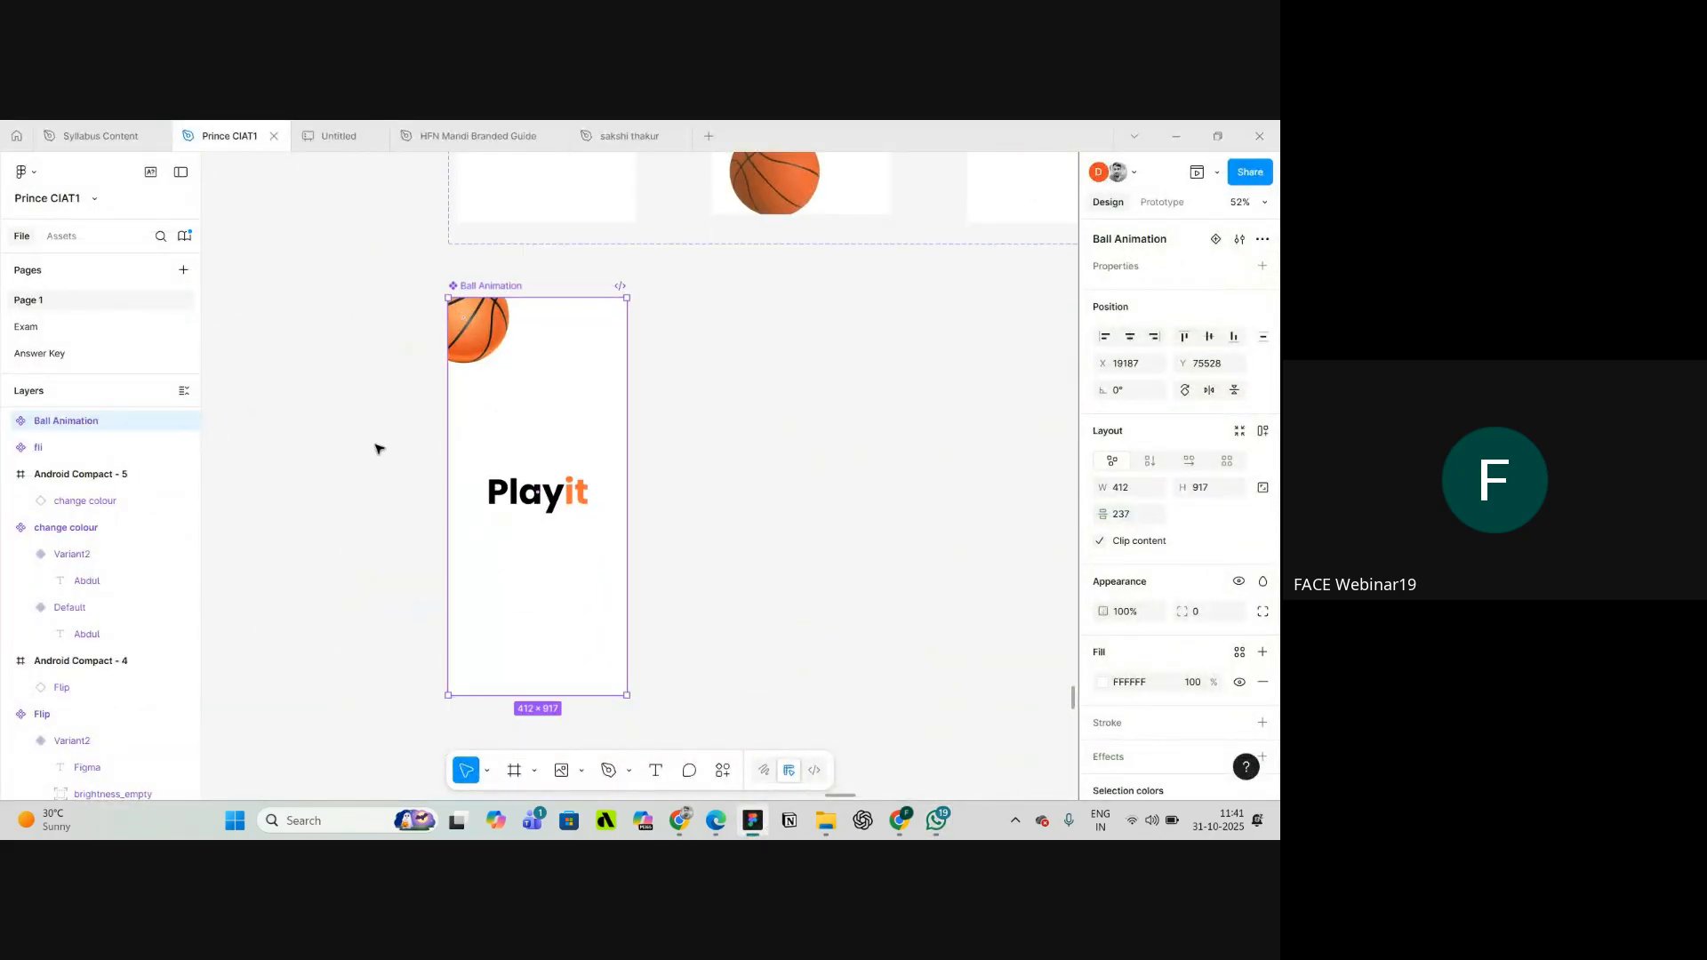
scroll(423, 435, "down", 3)
left_click(651, 431)
left_click(494, 342)
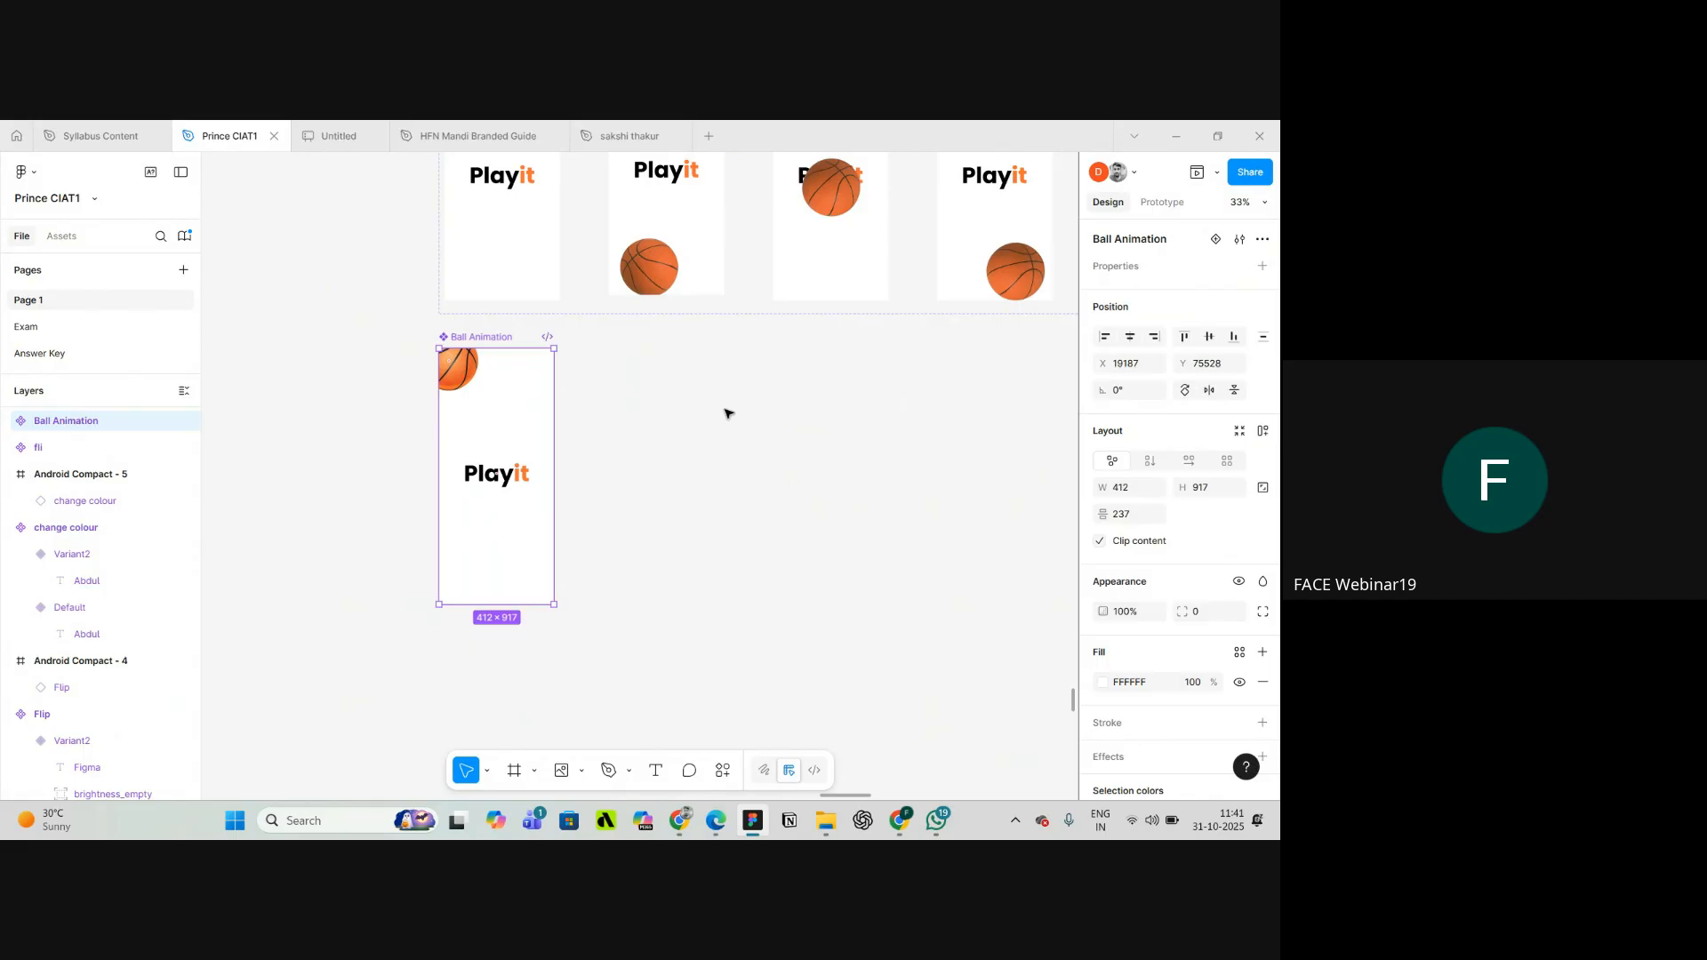
- Switch to the Google Meet window, choose to stay in the call, and return to Figma
left_click(900, 820)
left_click(828, 752)
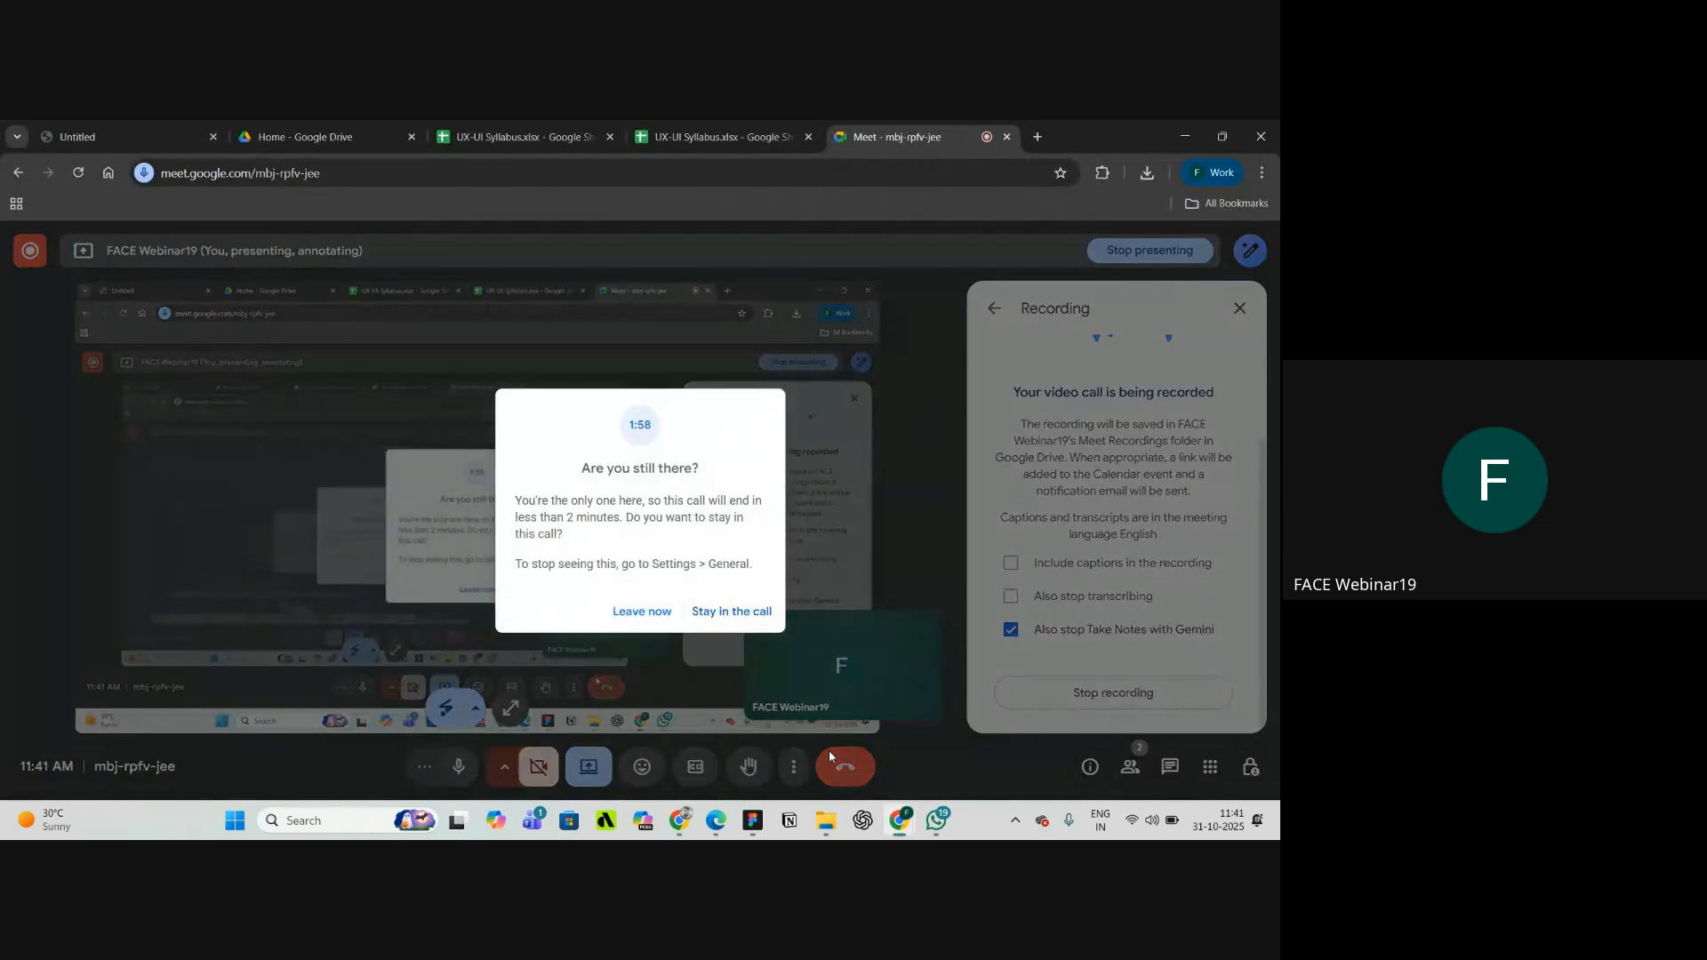
left_click(715, 620)
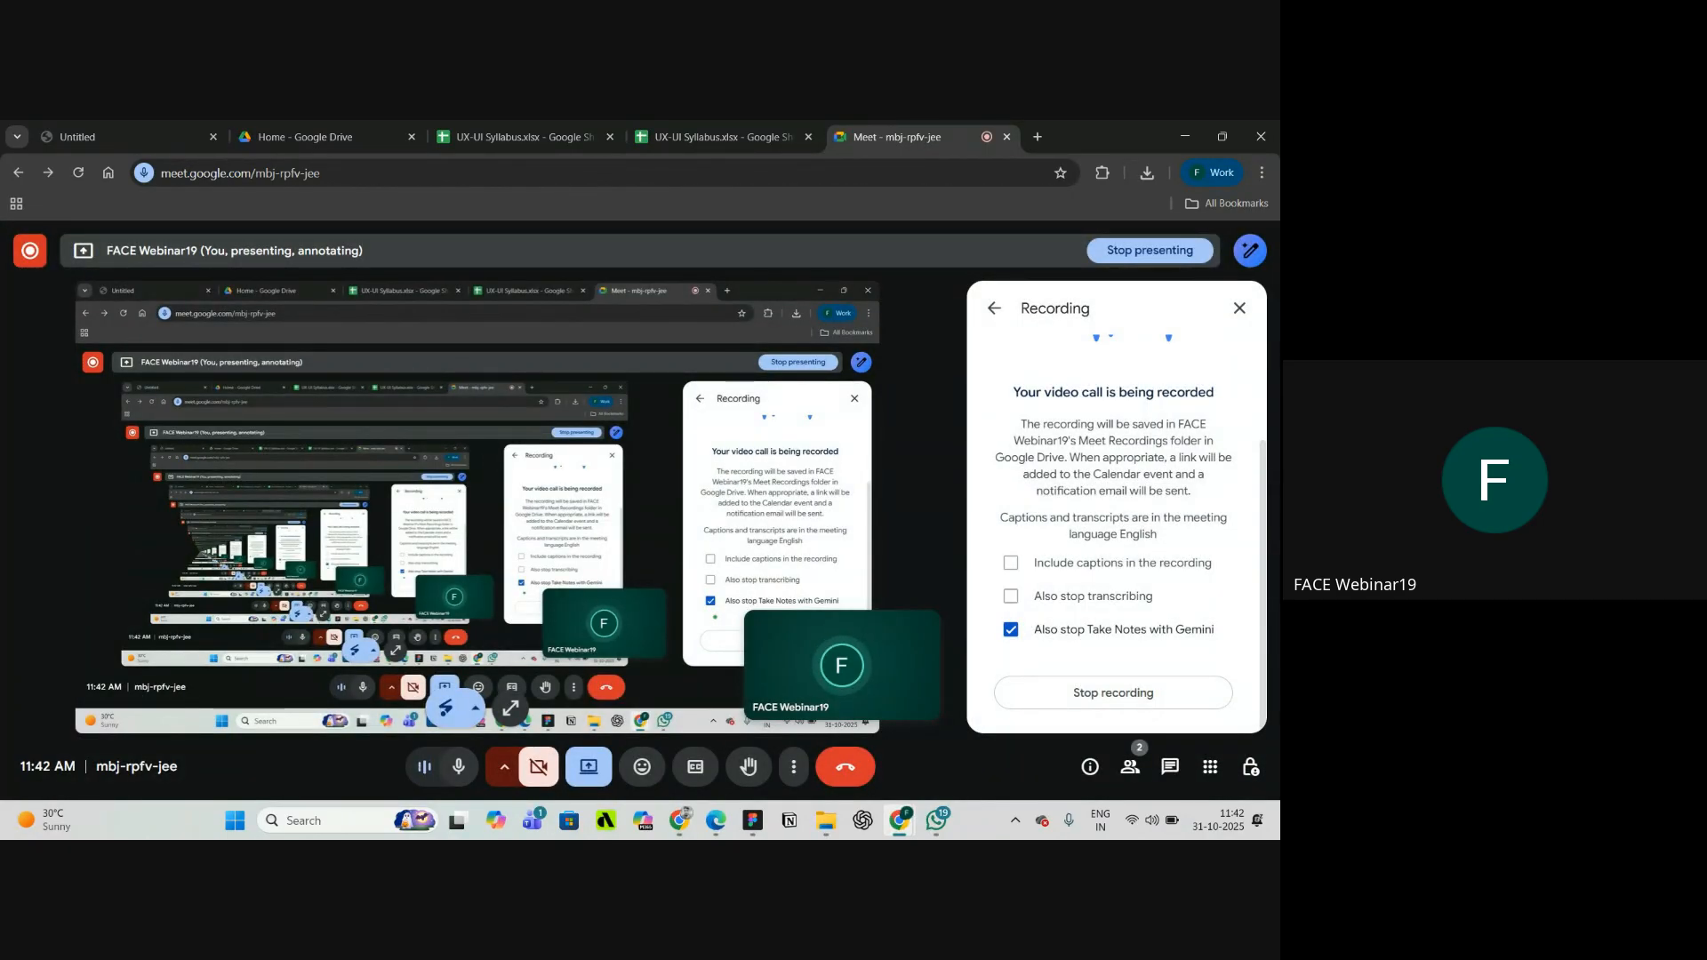
left_click(753, 820)
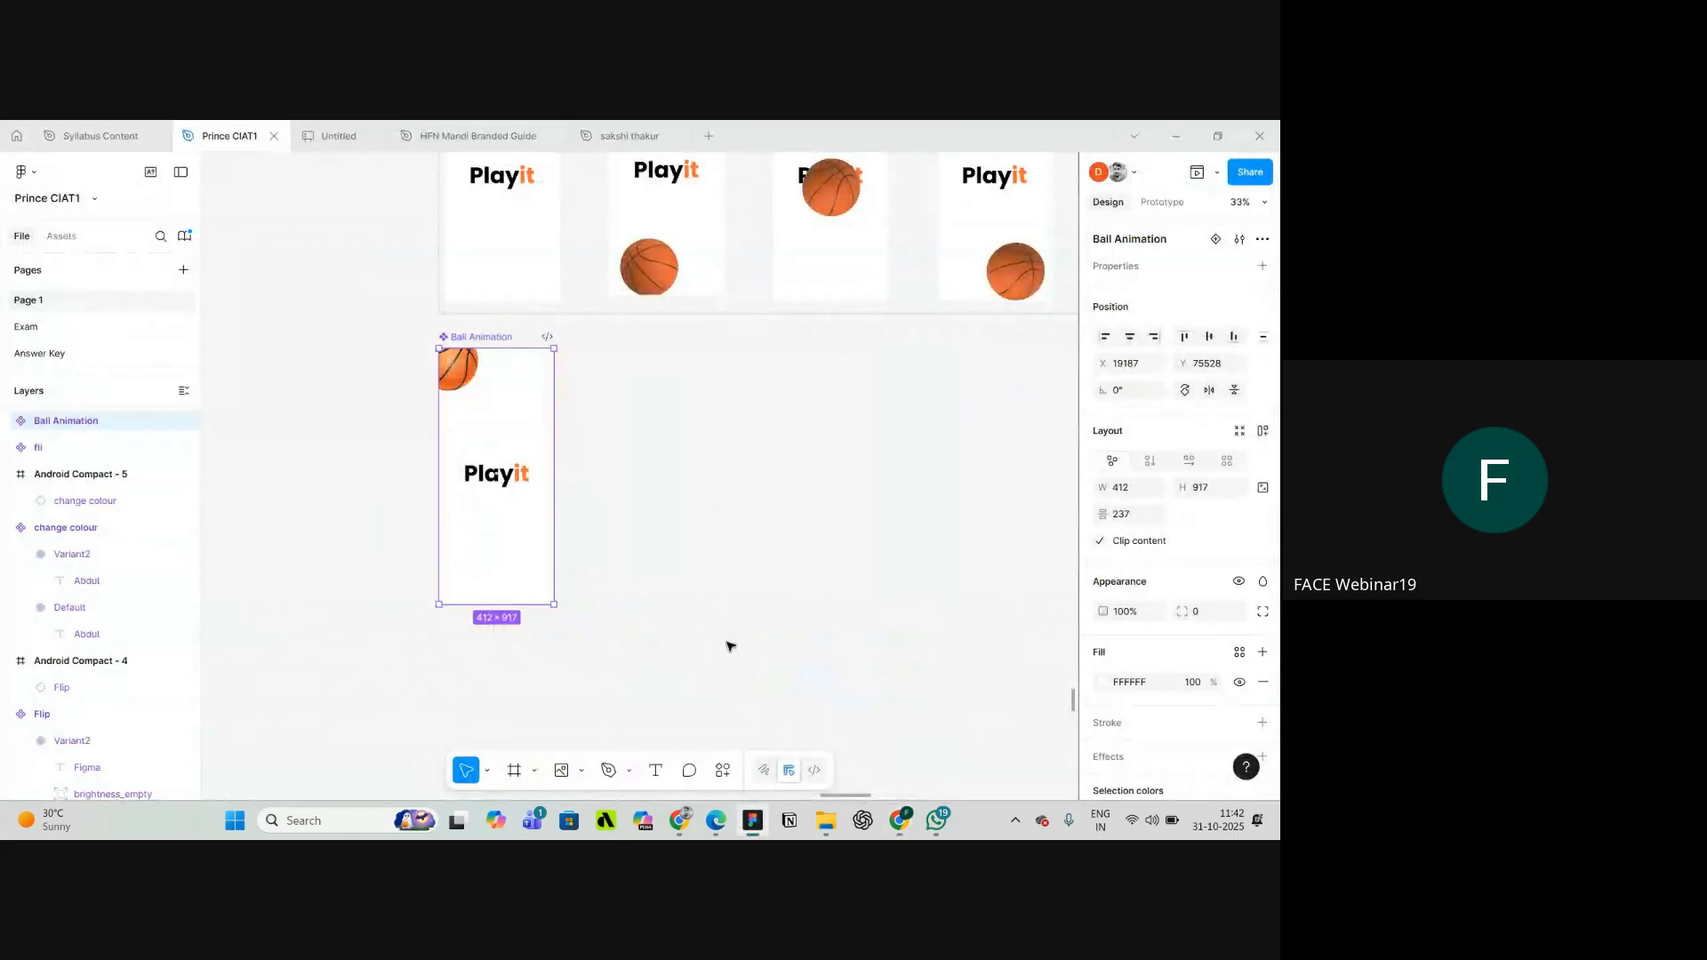
- Add a second variant to the Ball Animation component
scroll(741, 604, "up", 2)
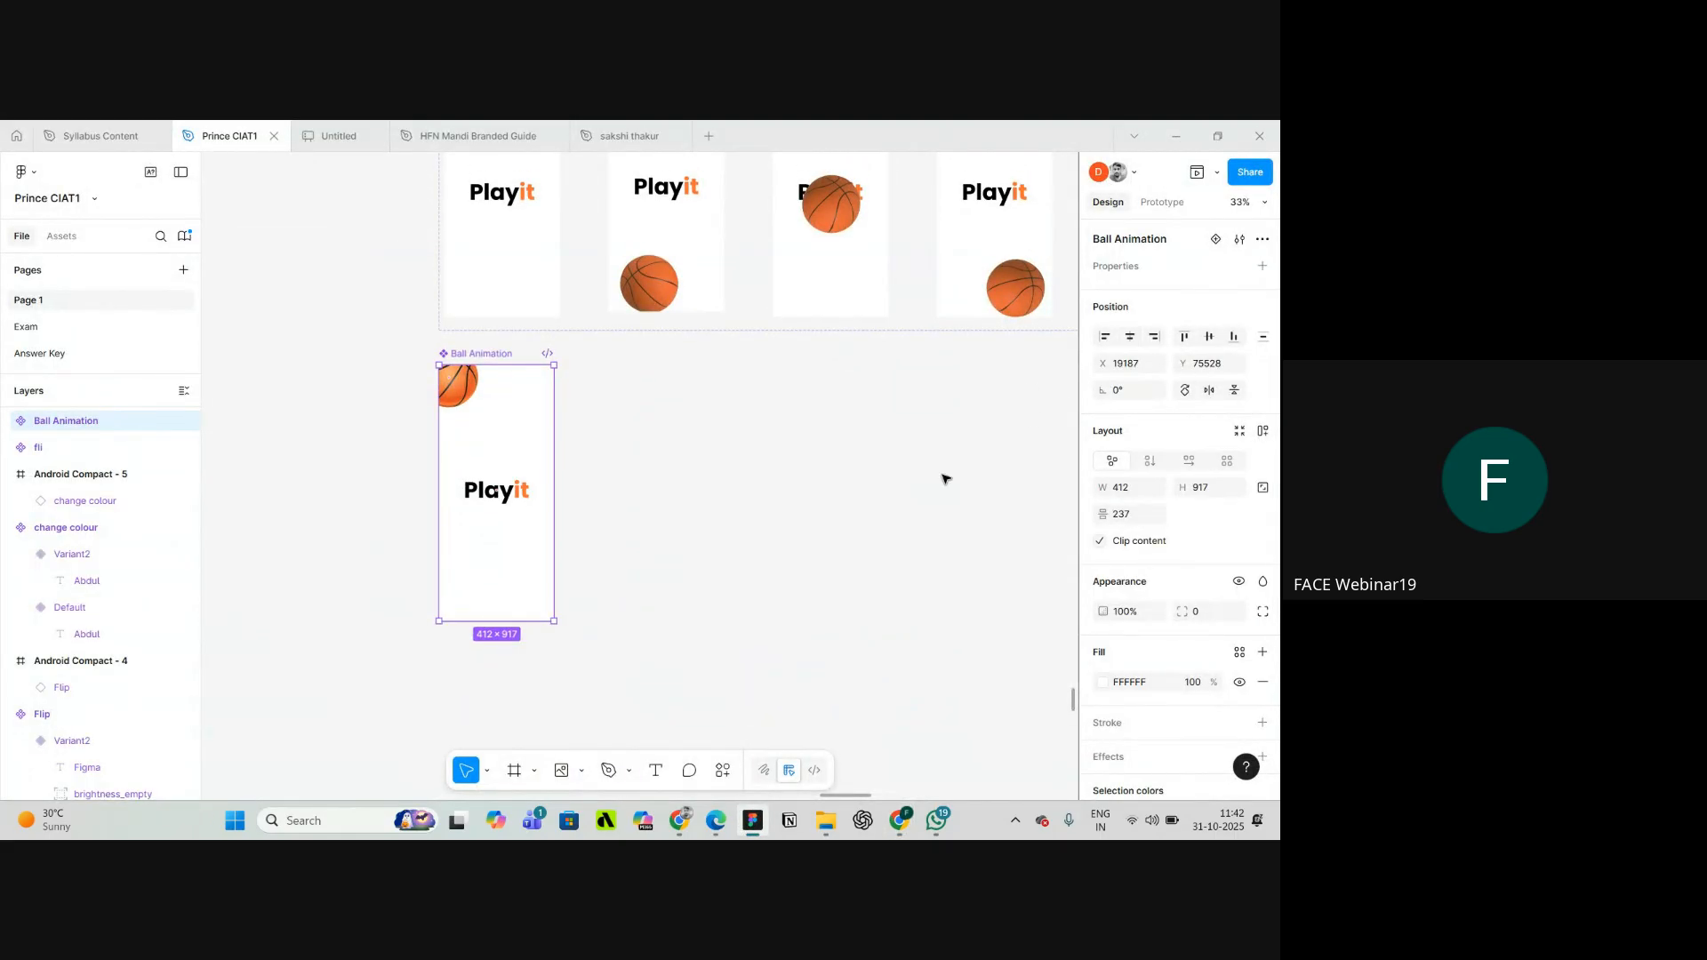
left_click(1216, 239)
scroll(604, 502, "down", 2)
scroll(604, 503, "down", 5)
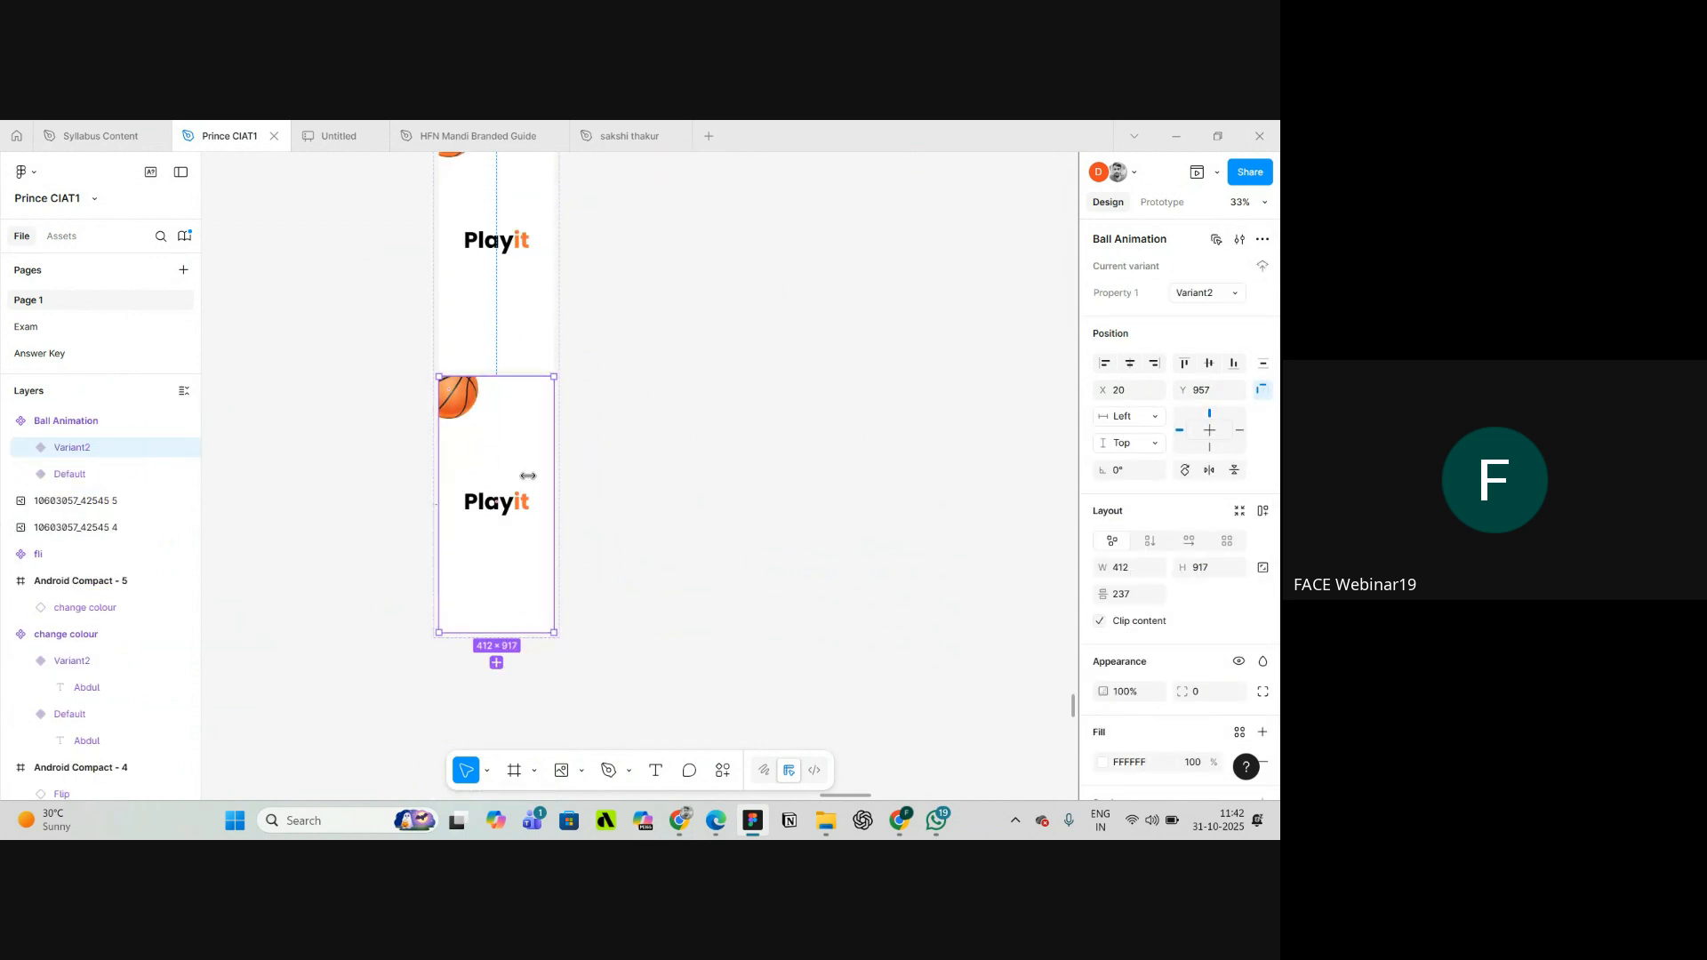
- Switch to the Chrome window with the Unsplash search, and open the bookmarked Yandex Mail inbox
left_click(679, 820)
left_click(524, 137)
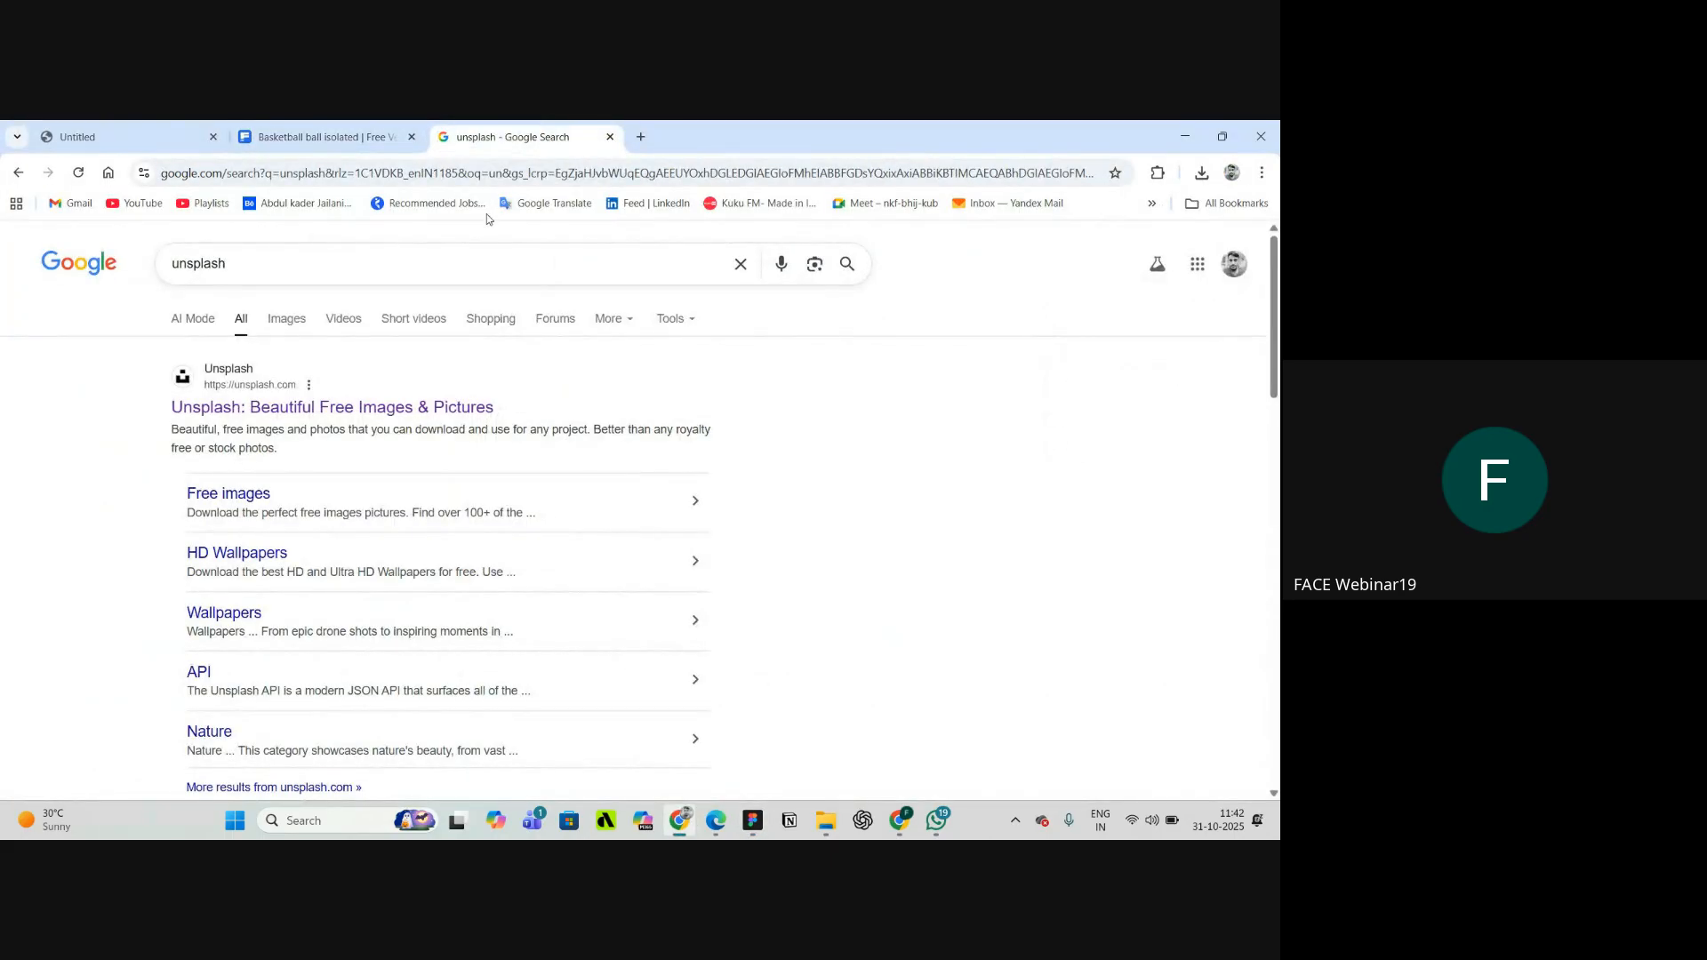
left_click(972, 210)
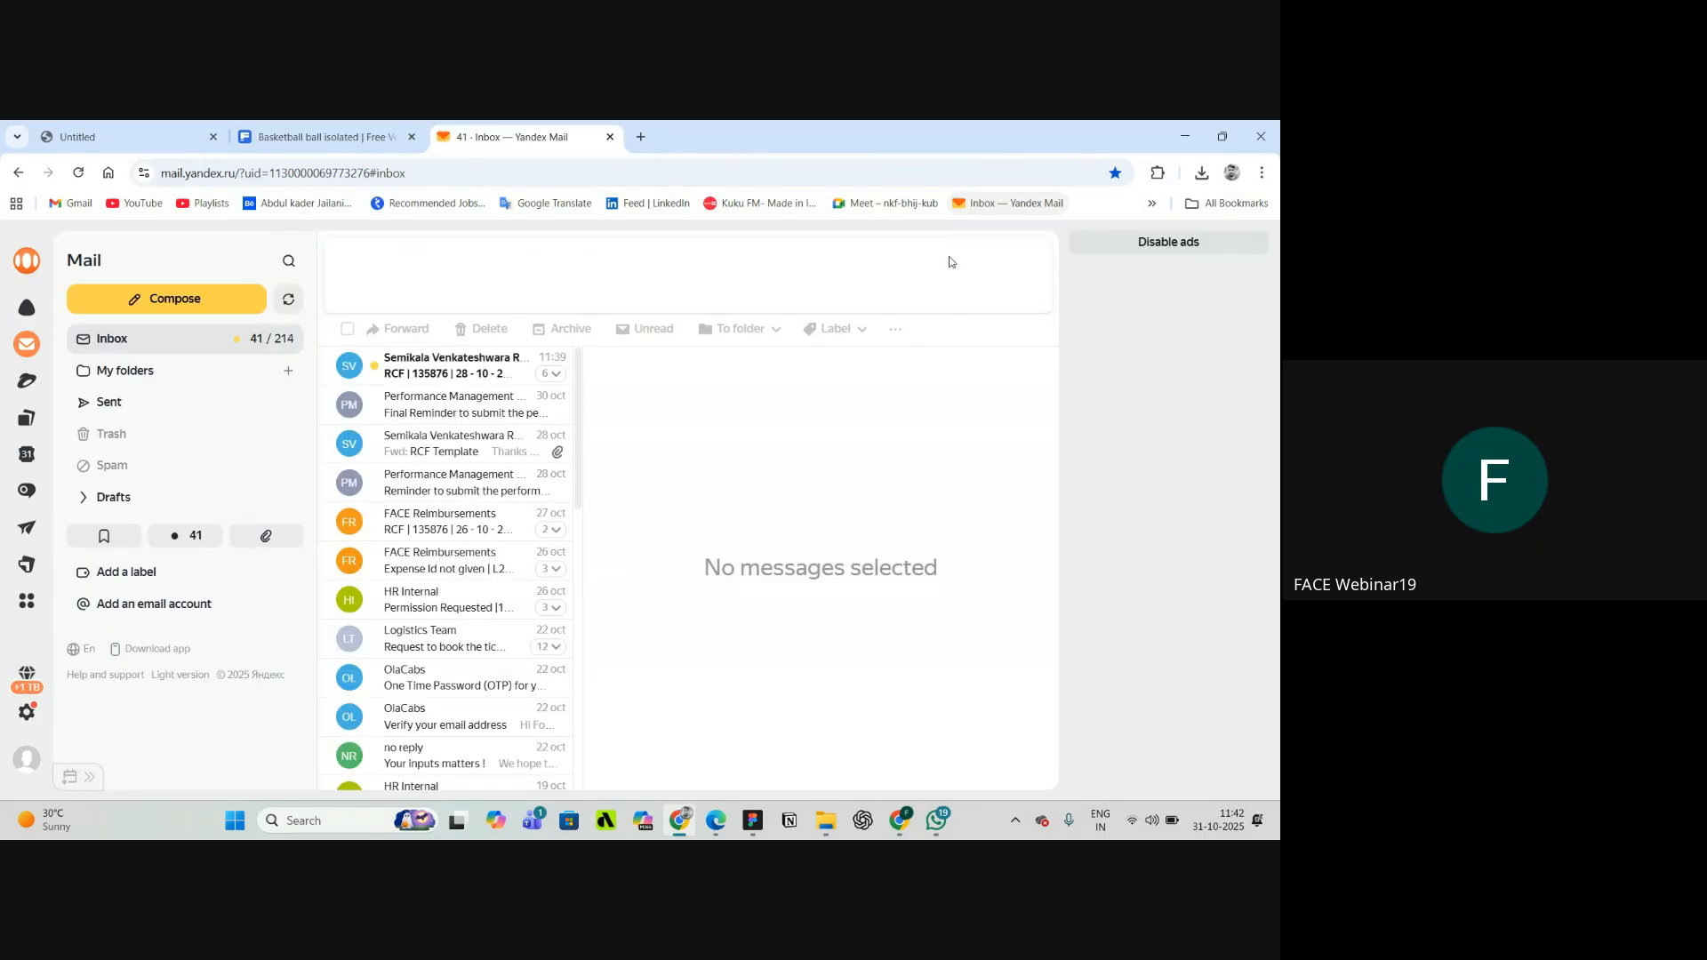
- Open the newest RCF email thread in the inbox, and read its sent message with attachments and recipients
left_click(446, 372)
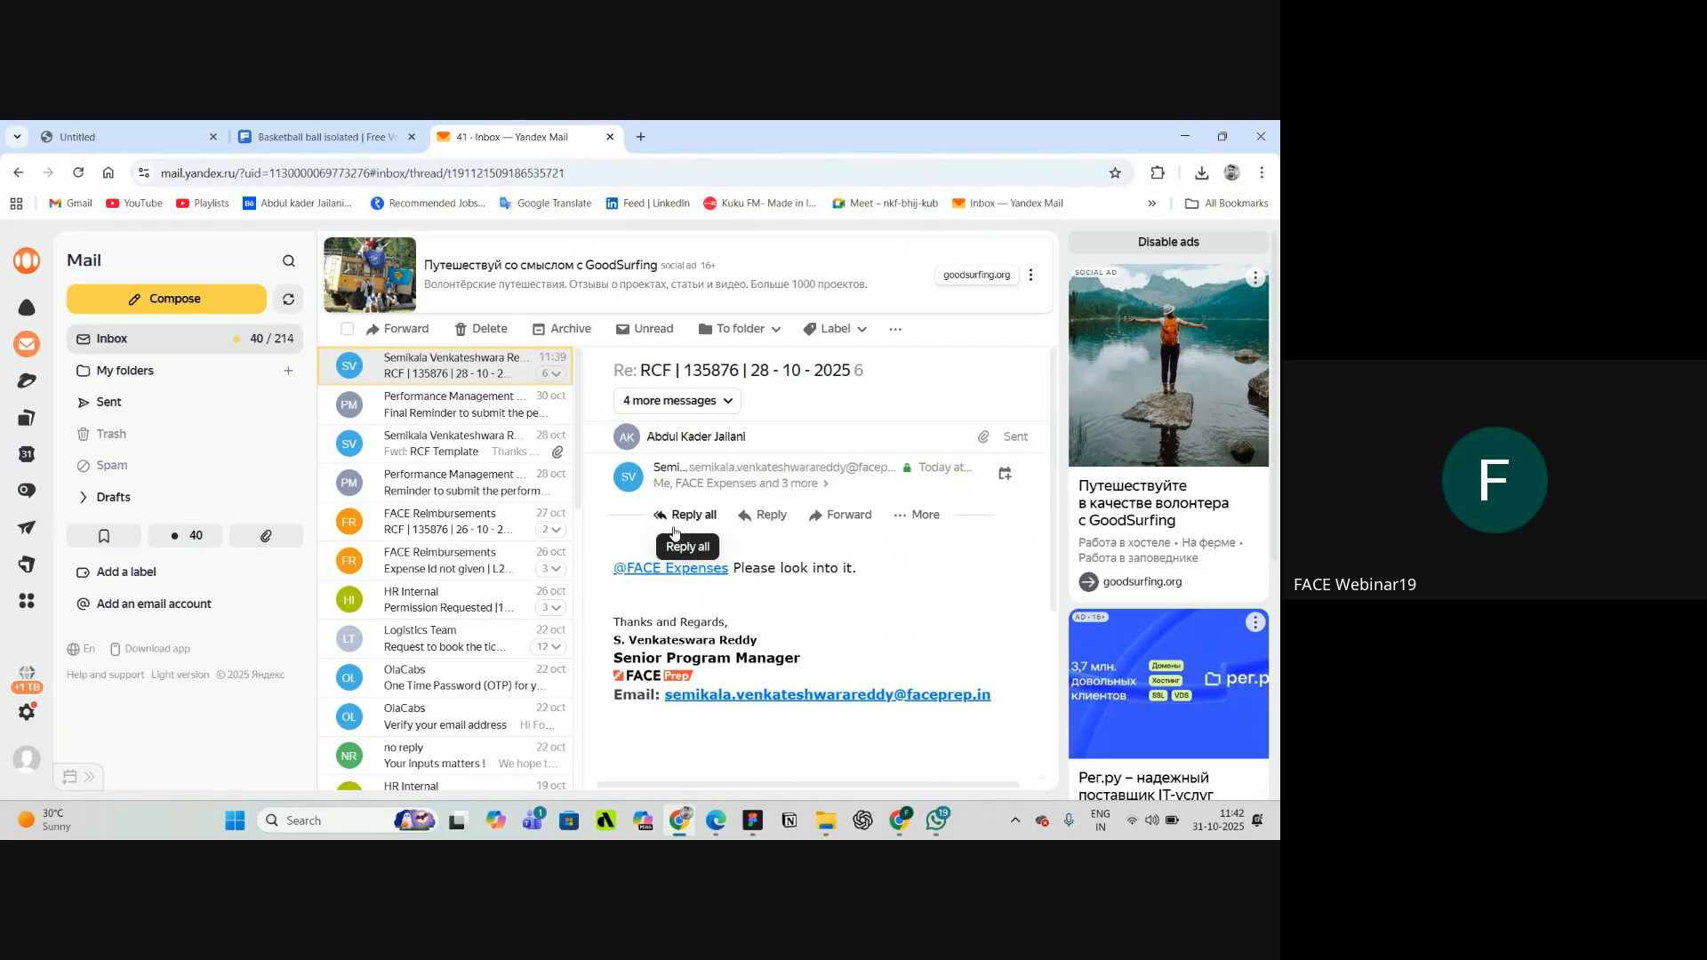
left_click(696, 440)
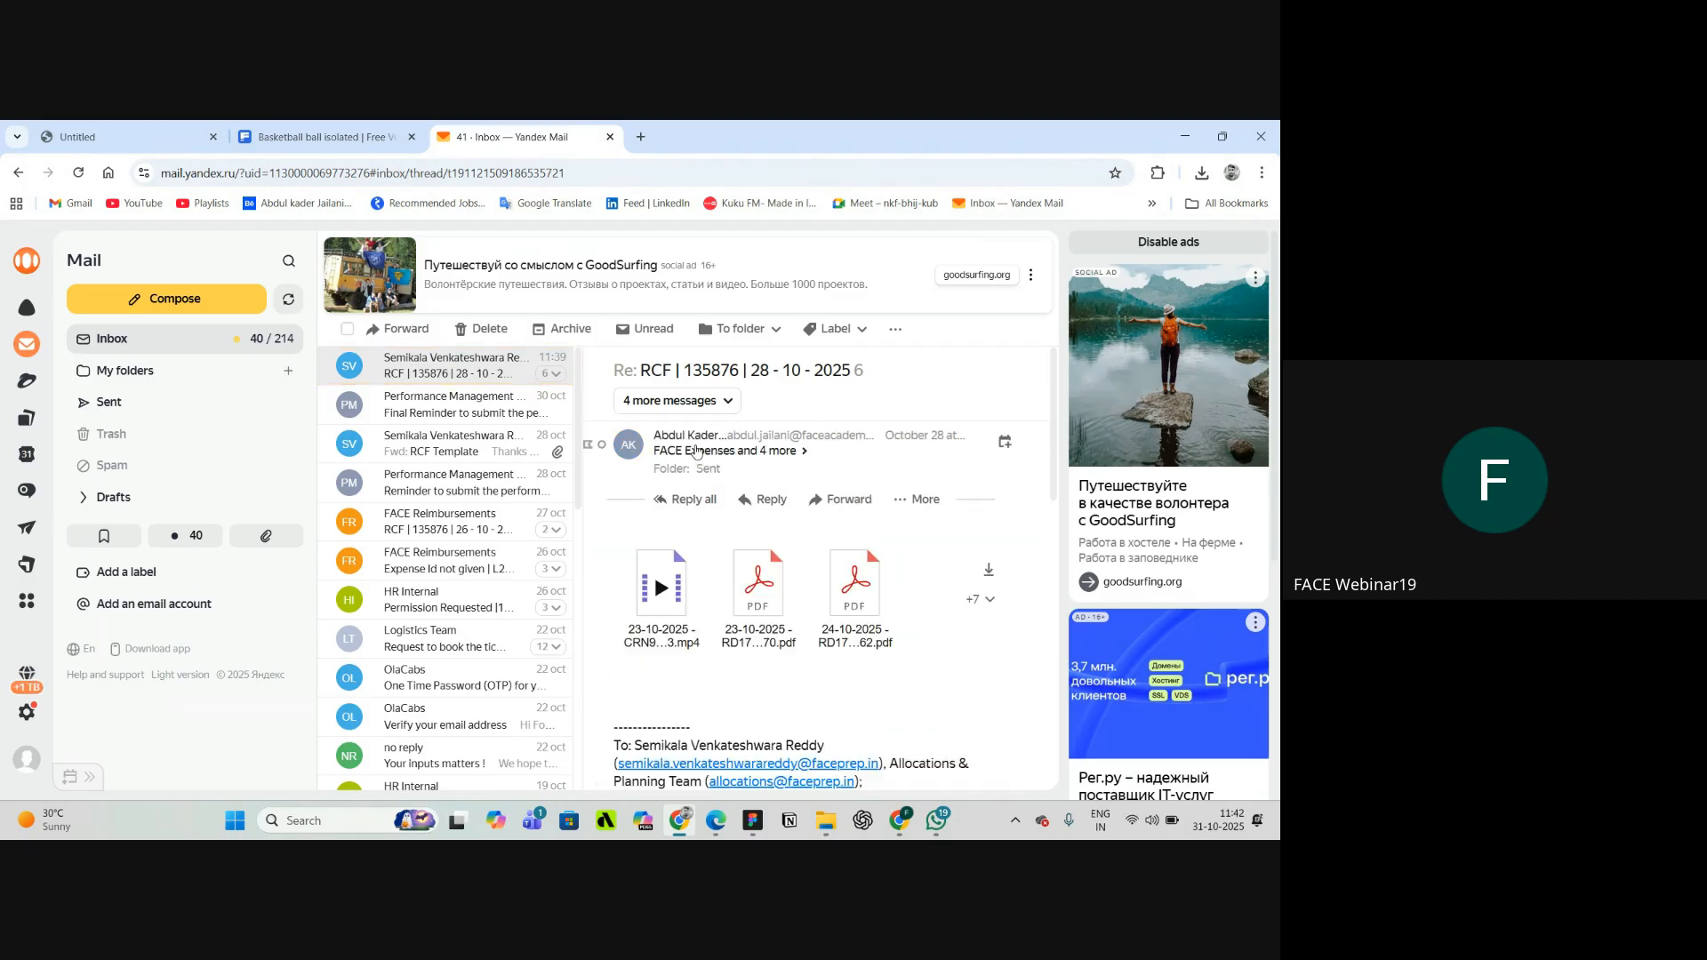
scroll(697, 498, "down", 10)
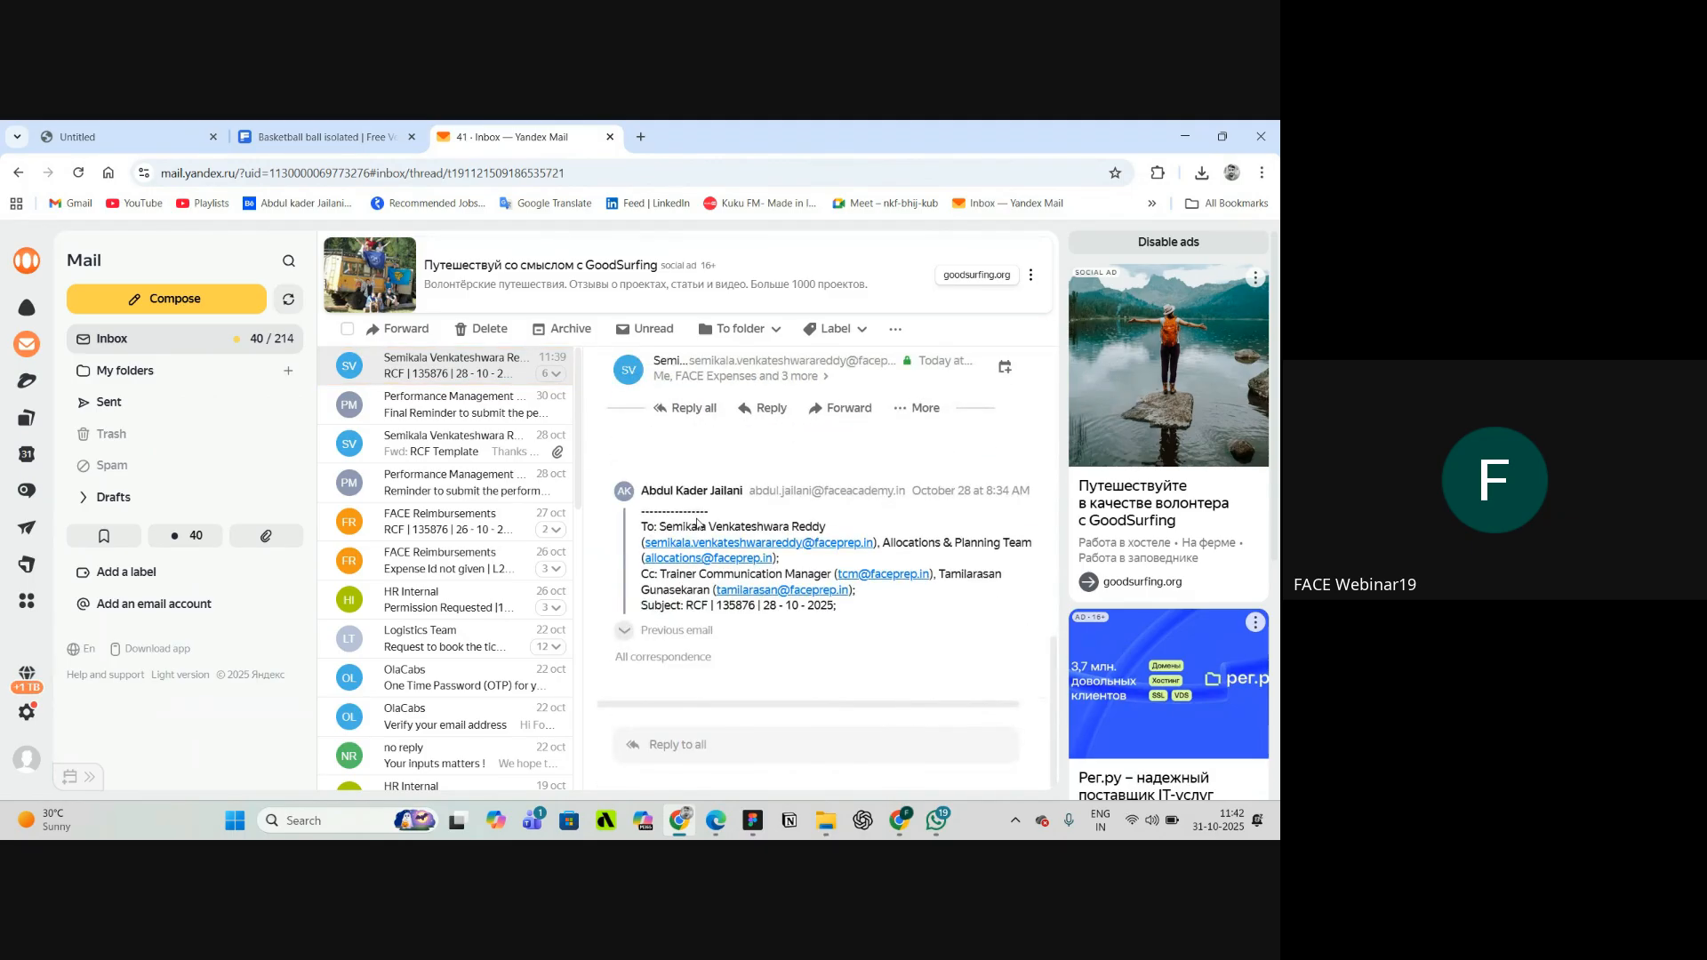
scroll(698, 524, "up", 10)
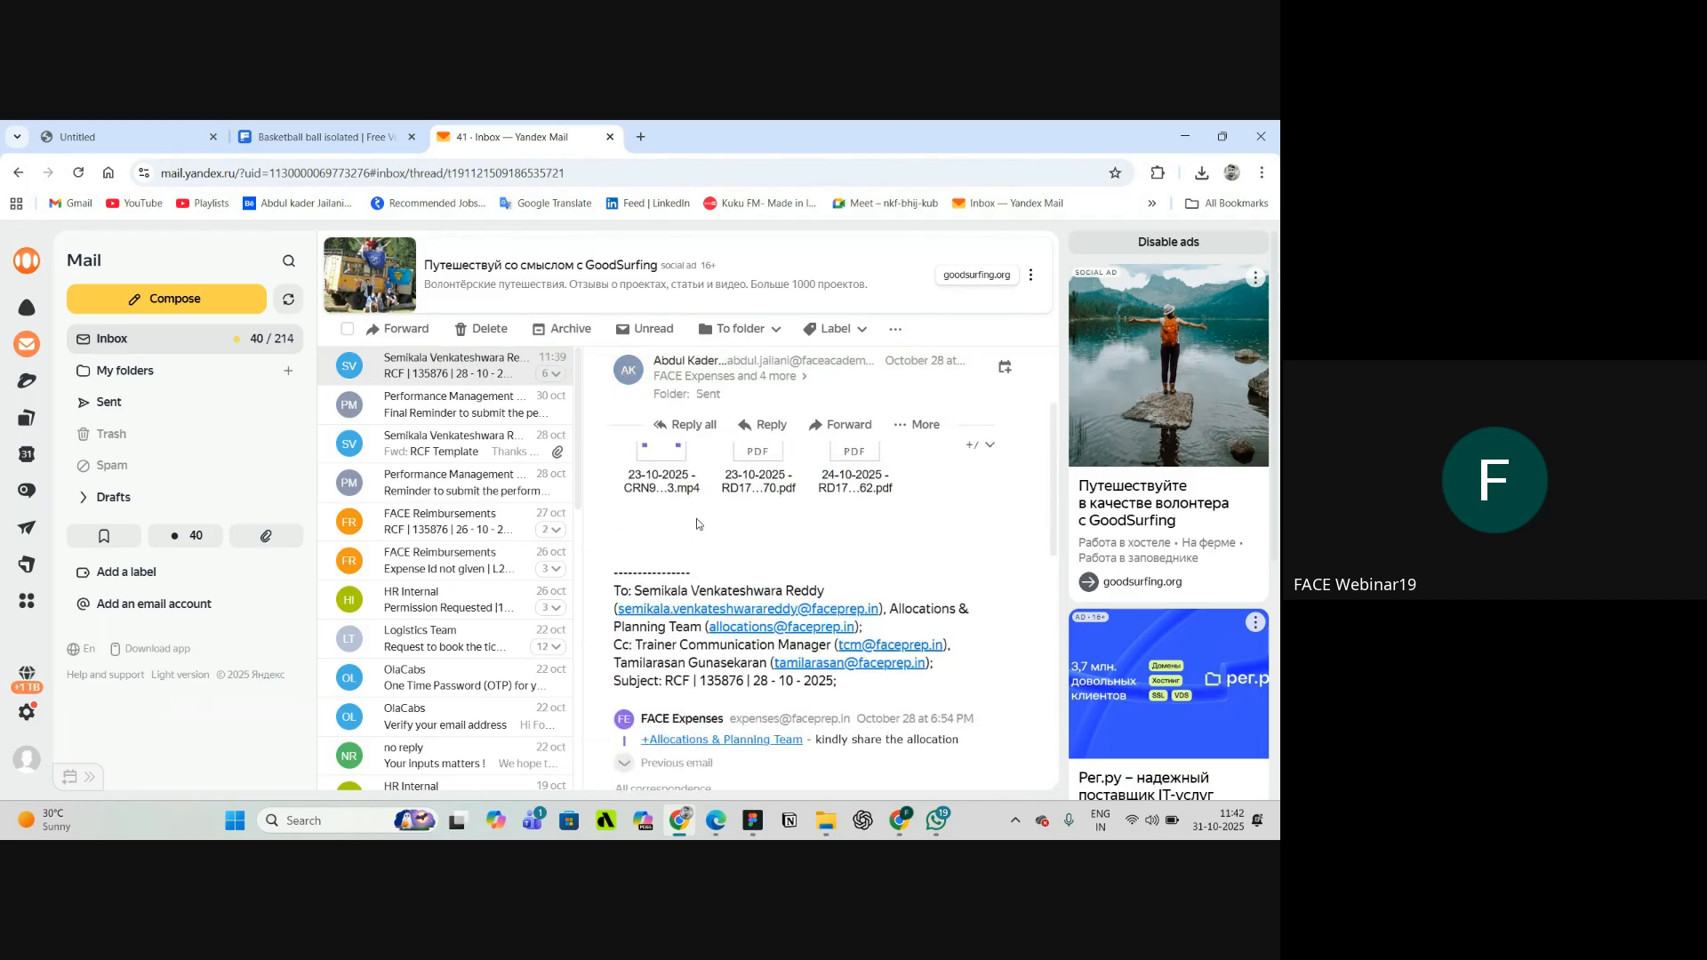
scroll(697, 520, "down", 5)
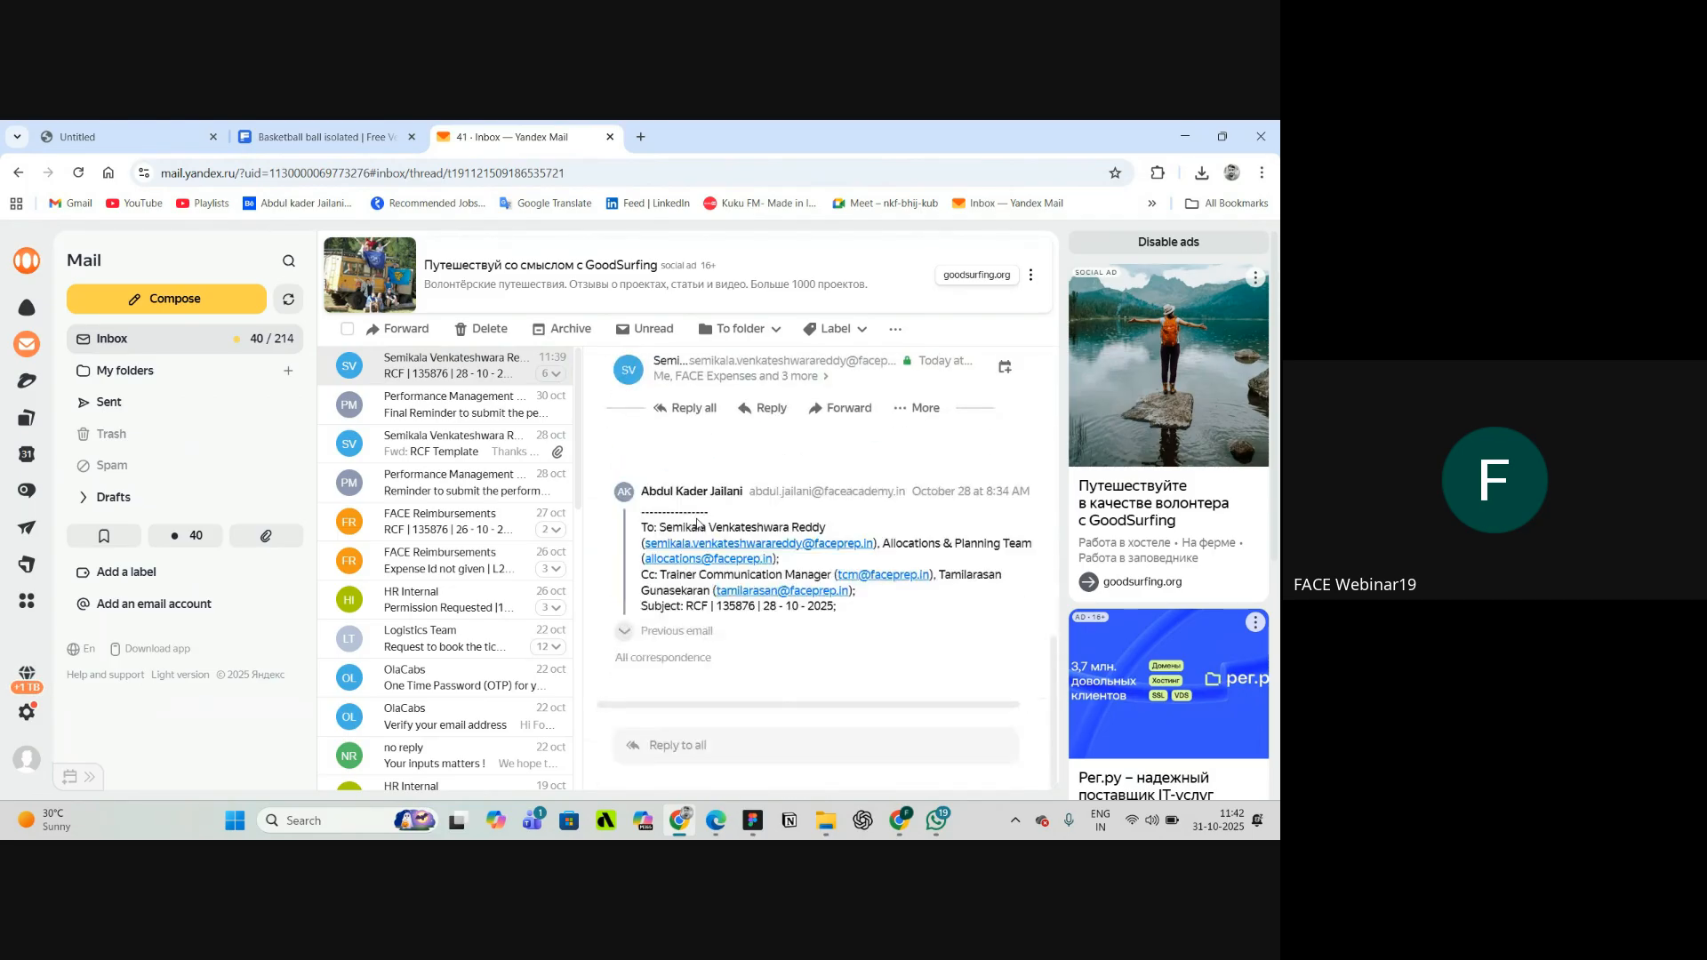
- Look through the chat list in WhatsApp, and switch to the Google Meet window
left_click(936, 820)
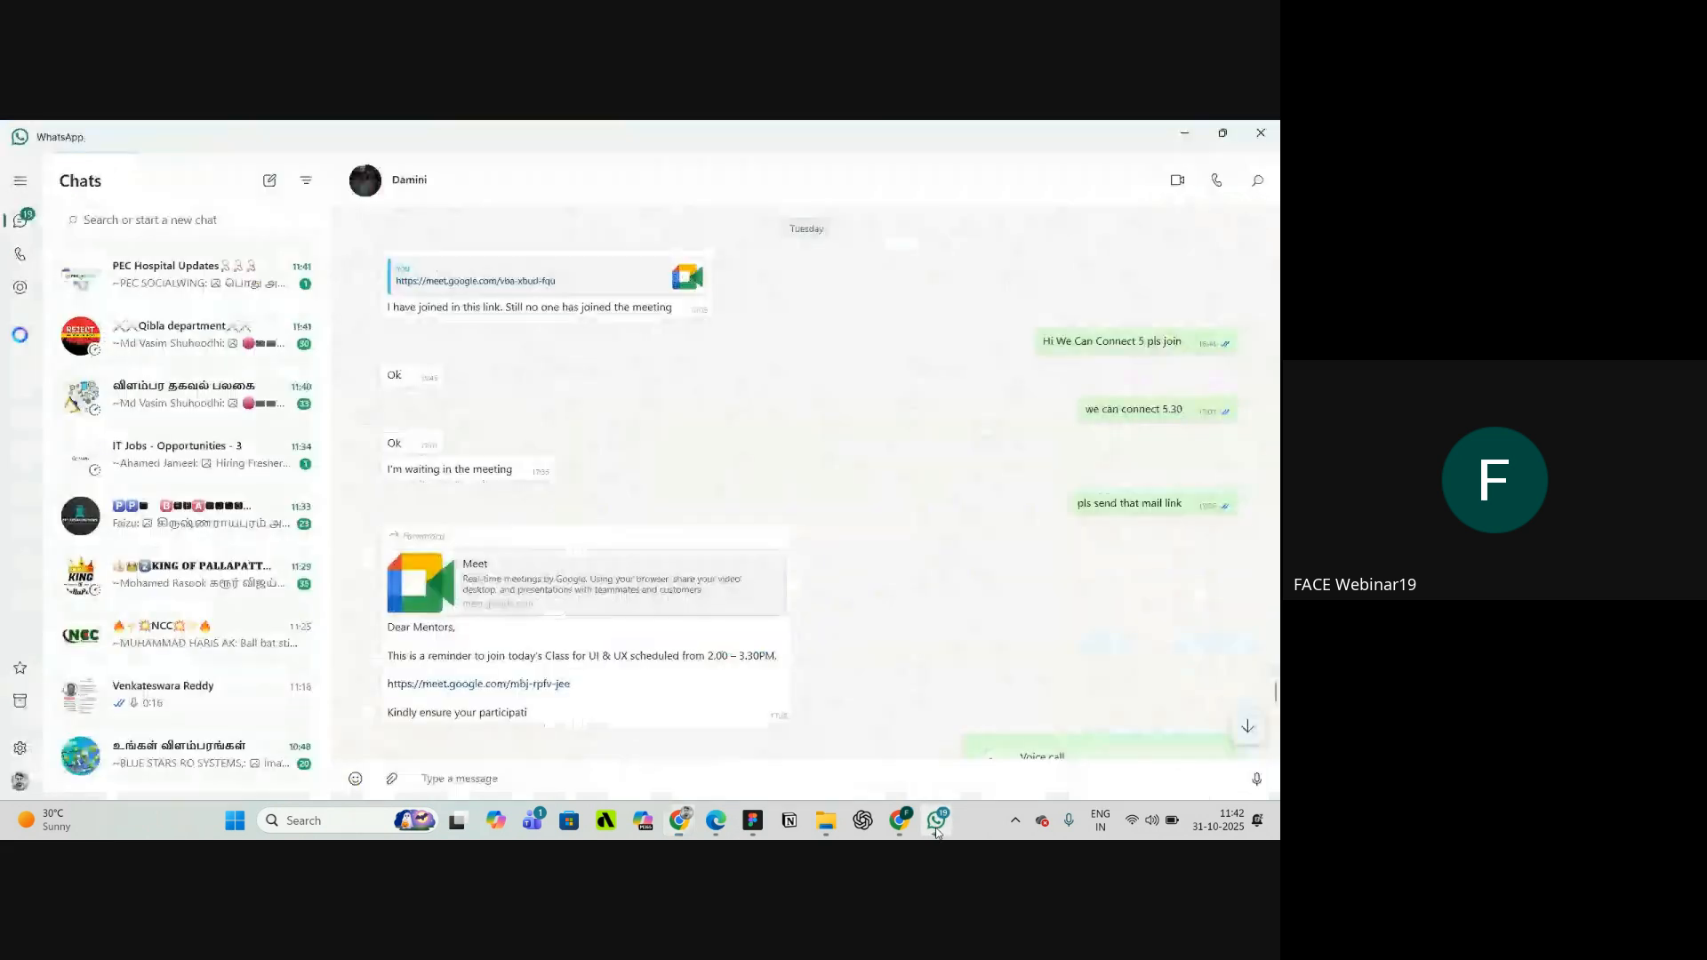
scroll(178, 571, "down", 3)
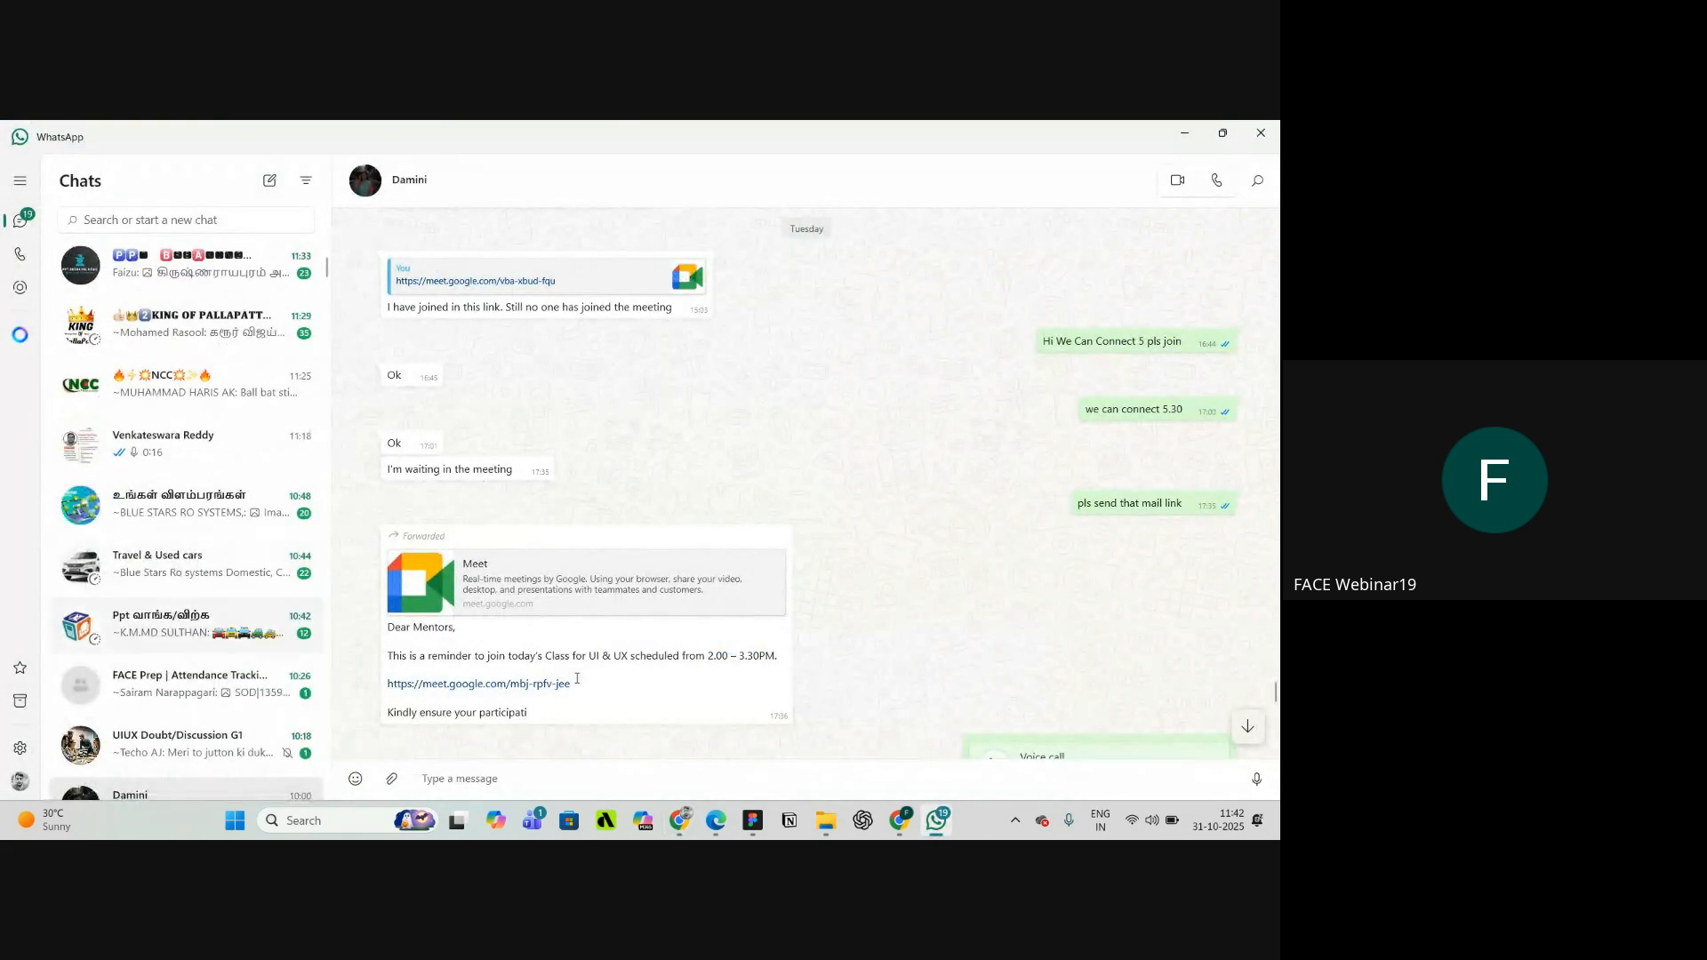
mouse_move(900, 820)
left_click(816, 757)
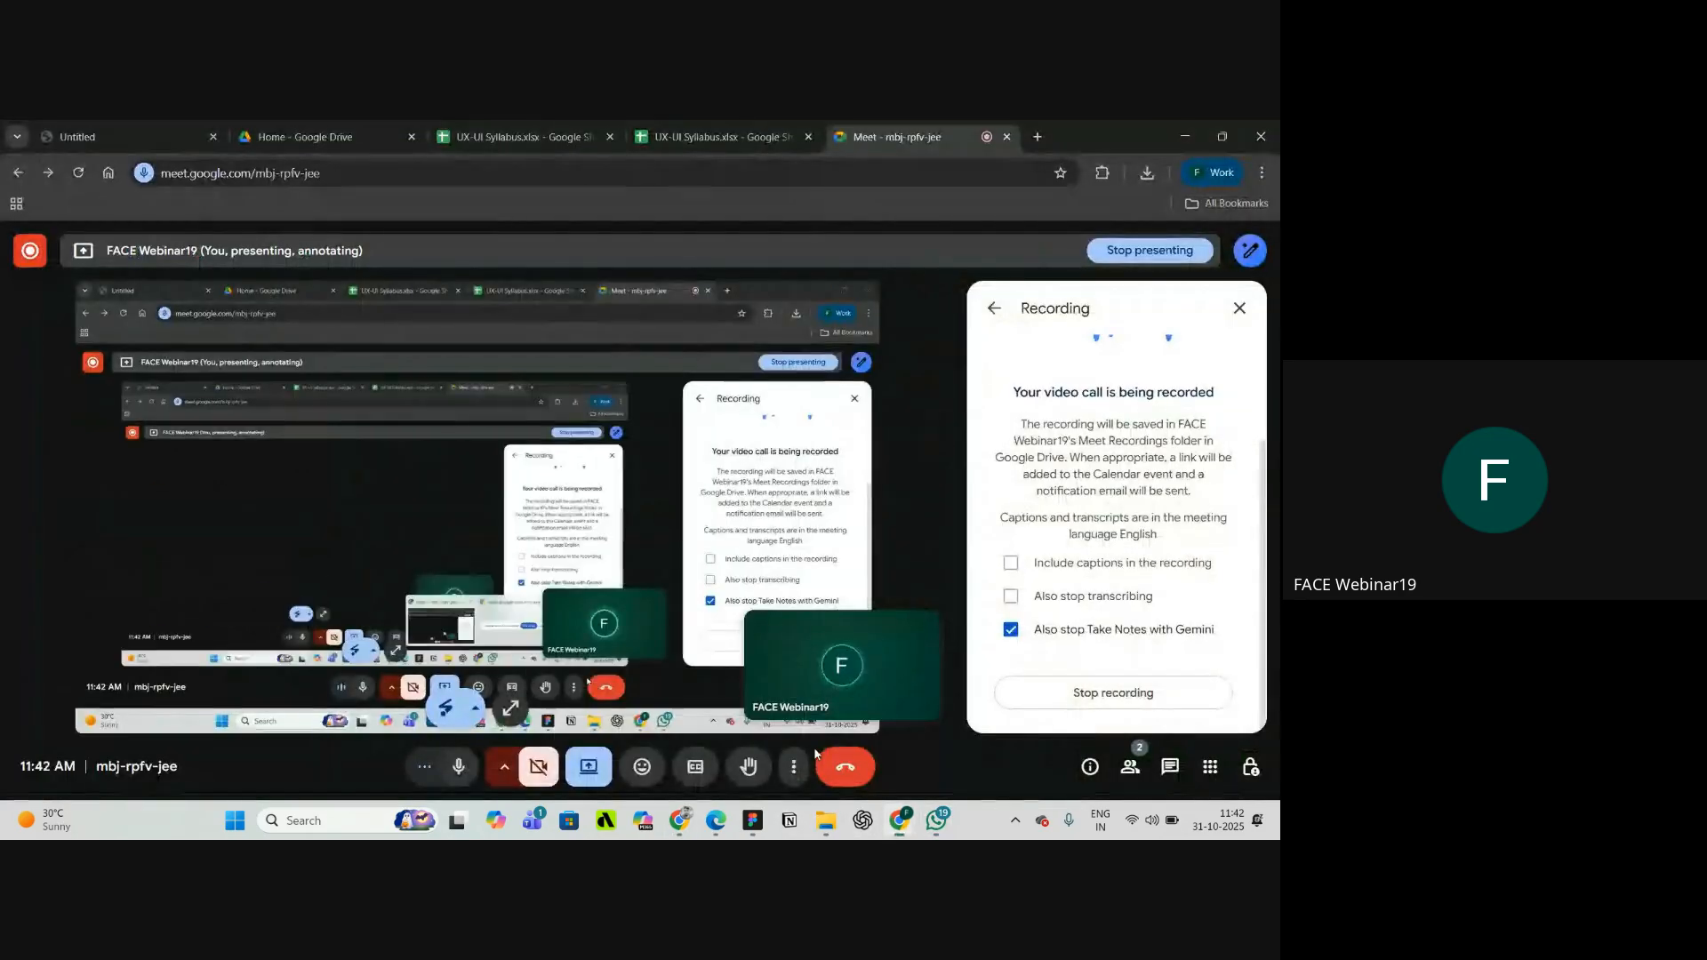
- Switch to the Figma window, and widen the Ball Animation component set to about 4620
left_click(749, 823)
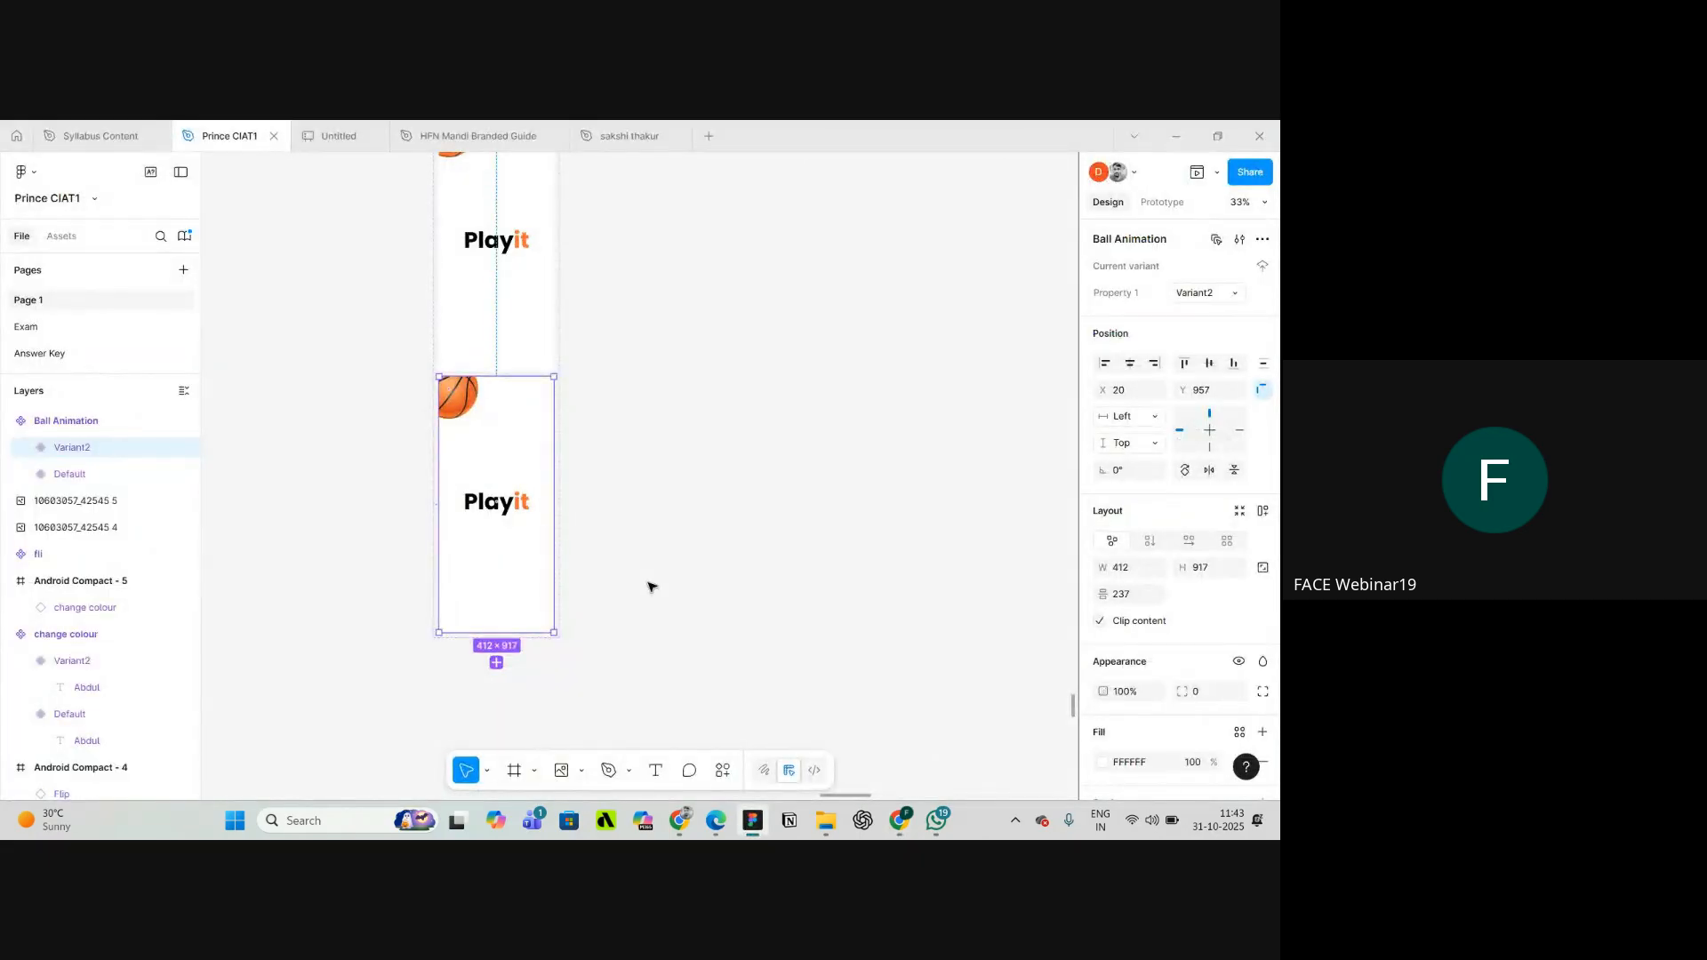
scroll(640, 534, "up", 1)
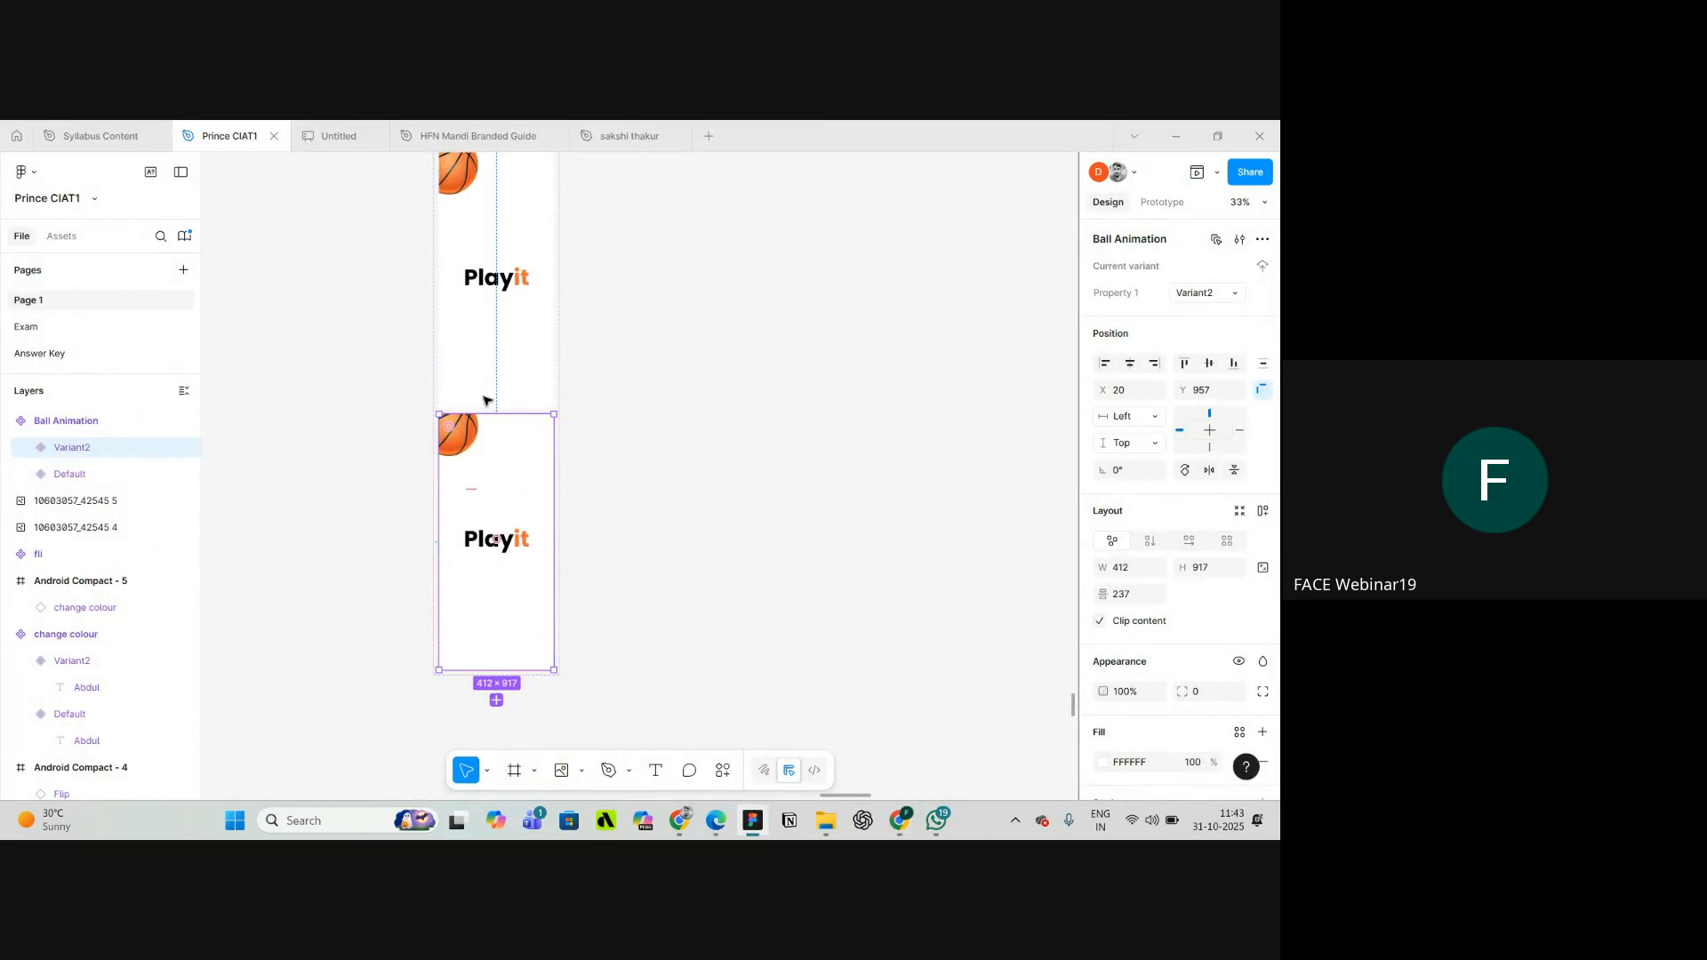
scroll(534, 522, "up", 5)
scroll(523, 507, "down", 5)
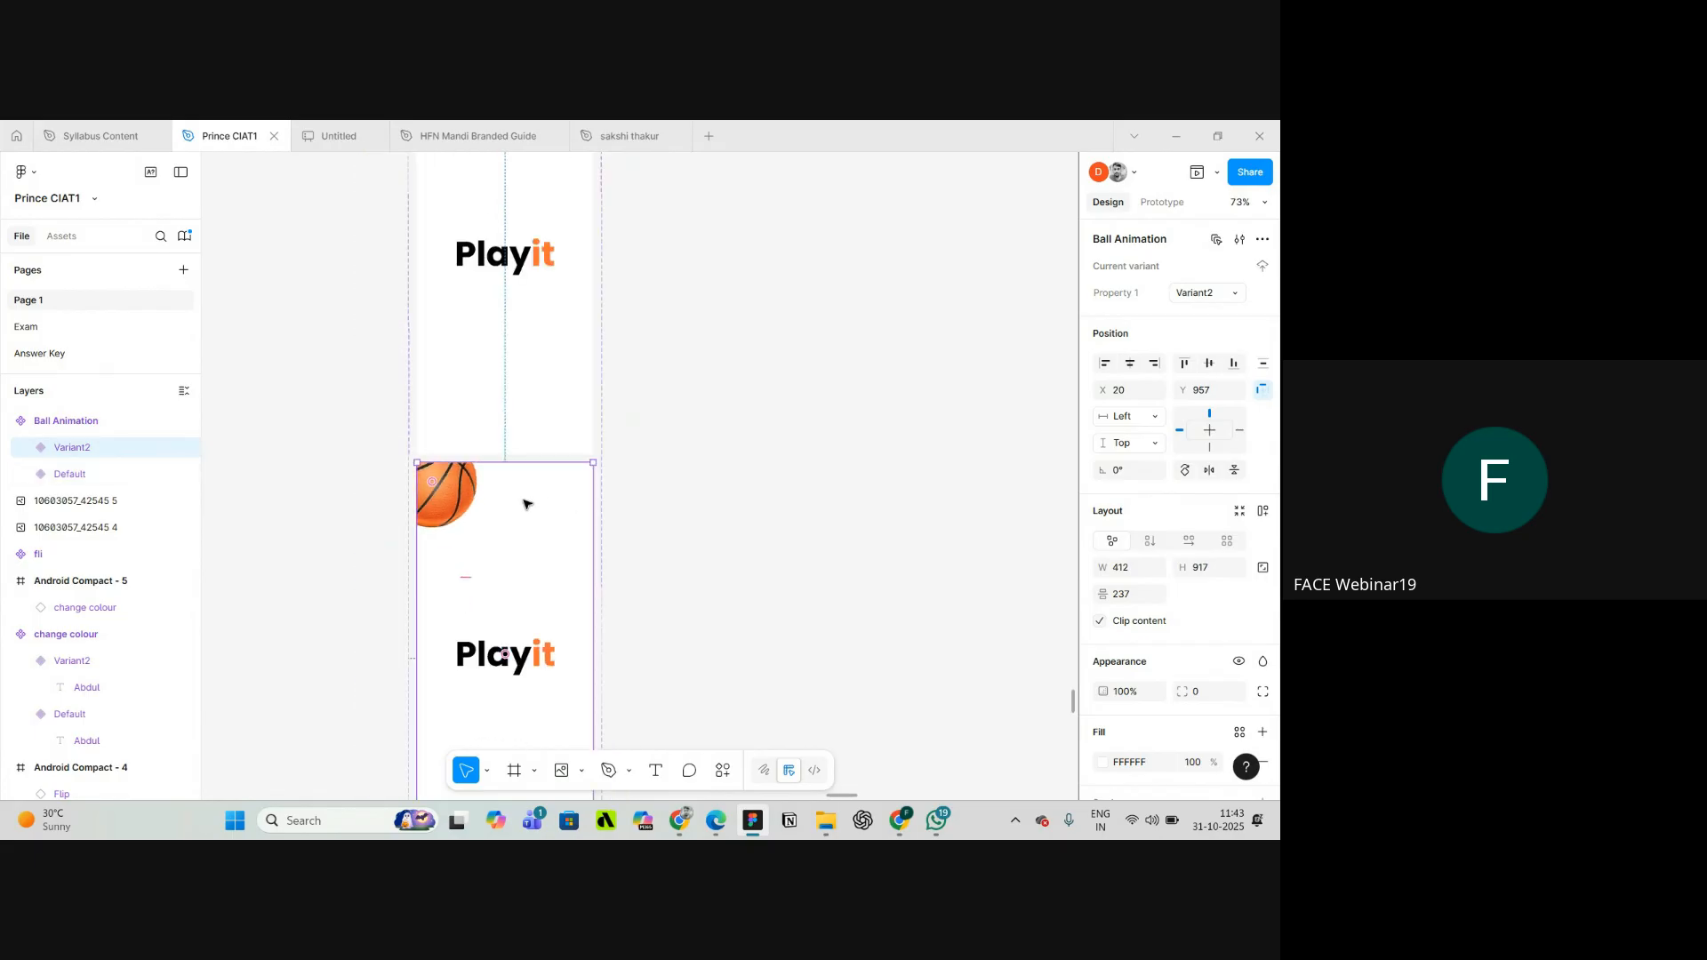
scroll(978, 462, "up", 1)
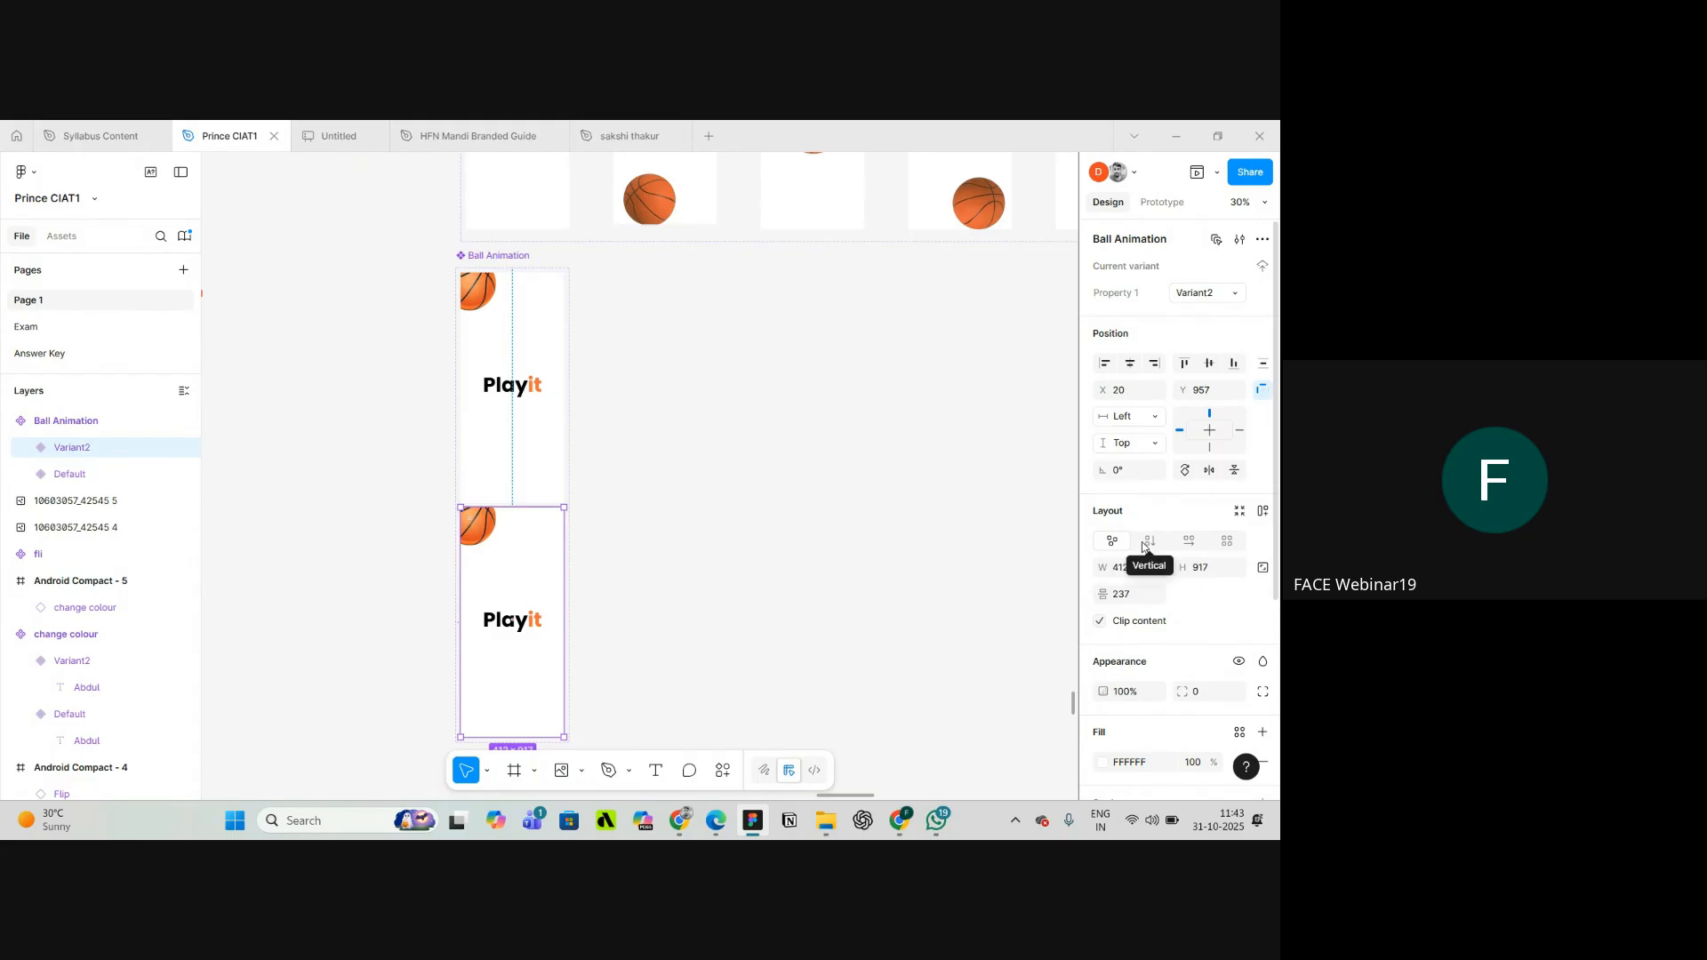
left_click(496, 257)
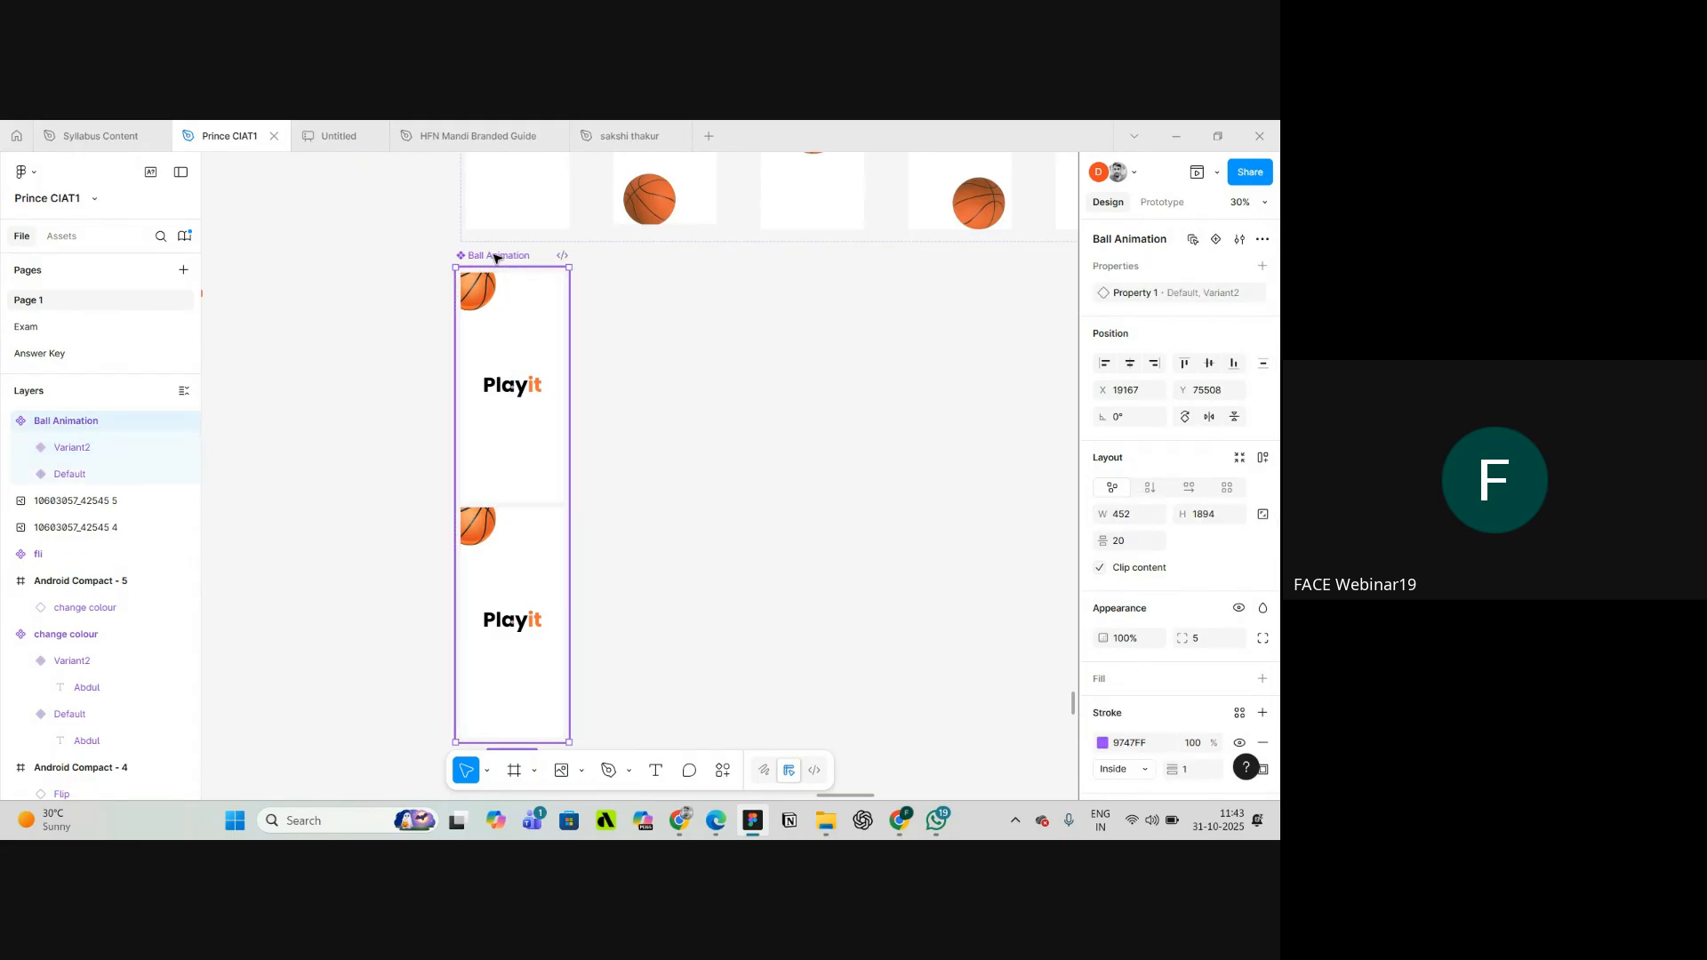
scroll(496, 257, "down", 3)
scroll(563, 270, "up", 3)
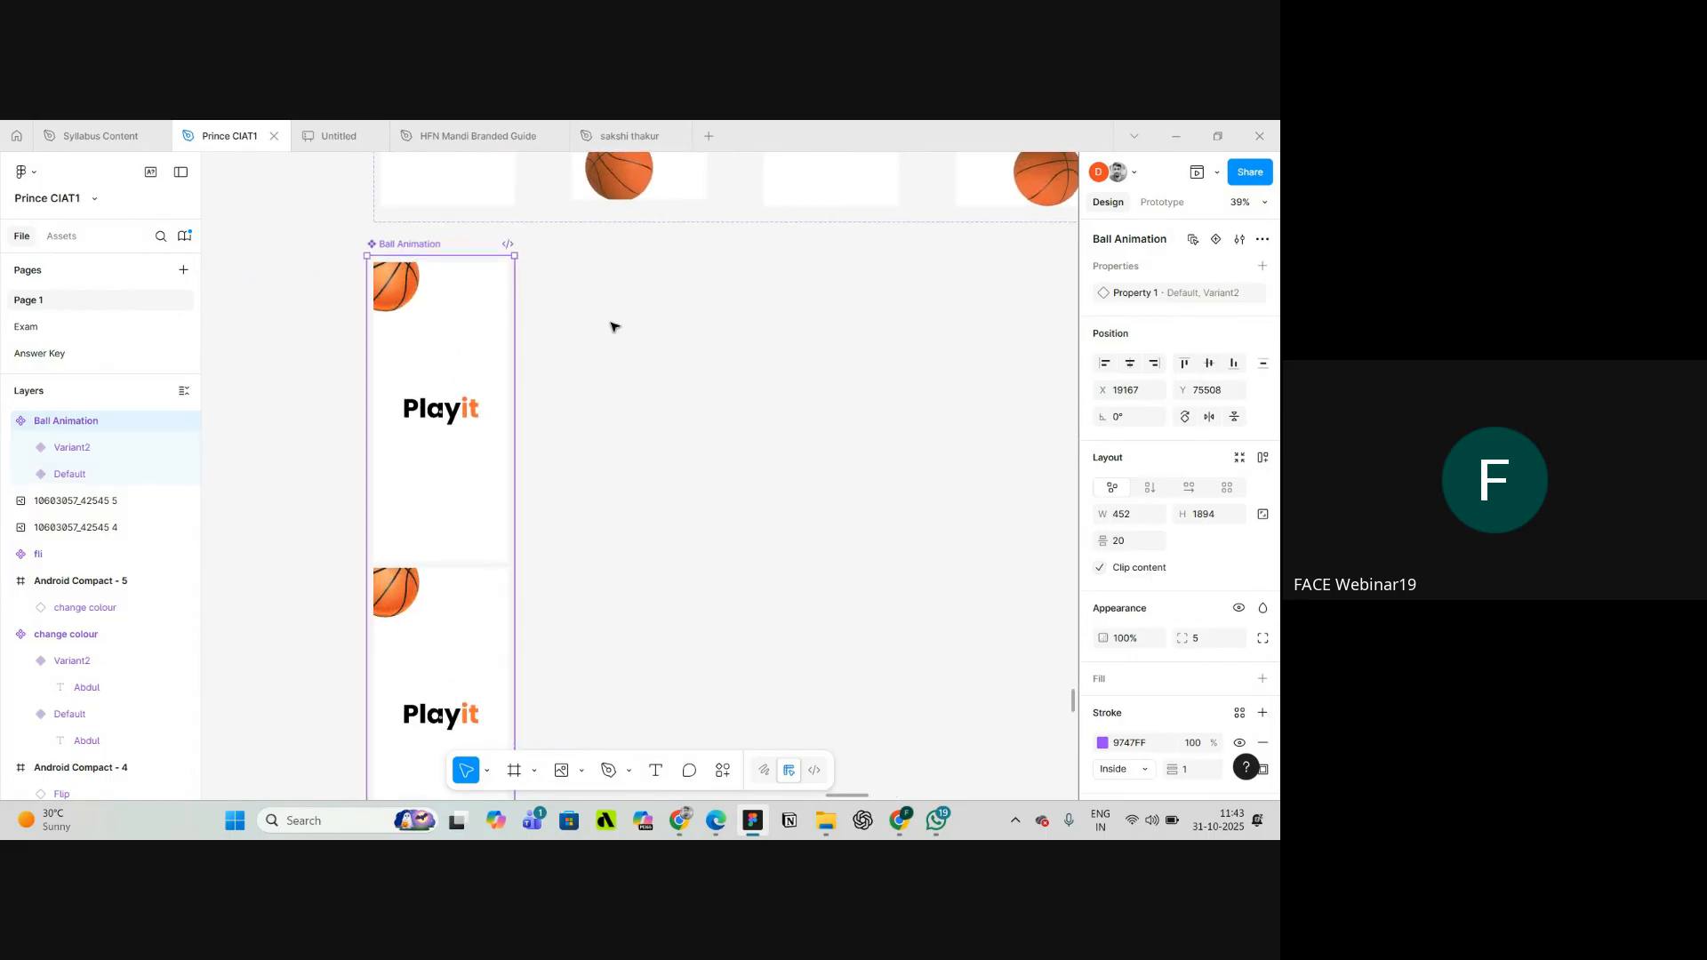
left_click(610, 320)
scroll(373, 249, "up", 2)
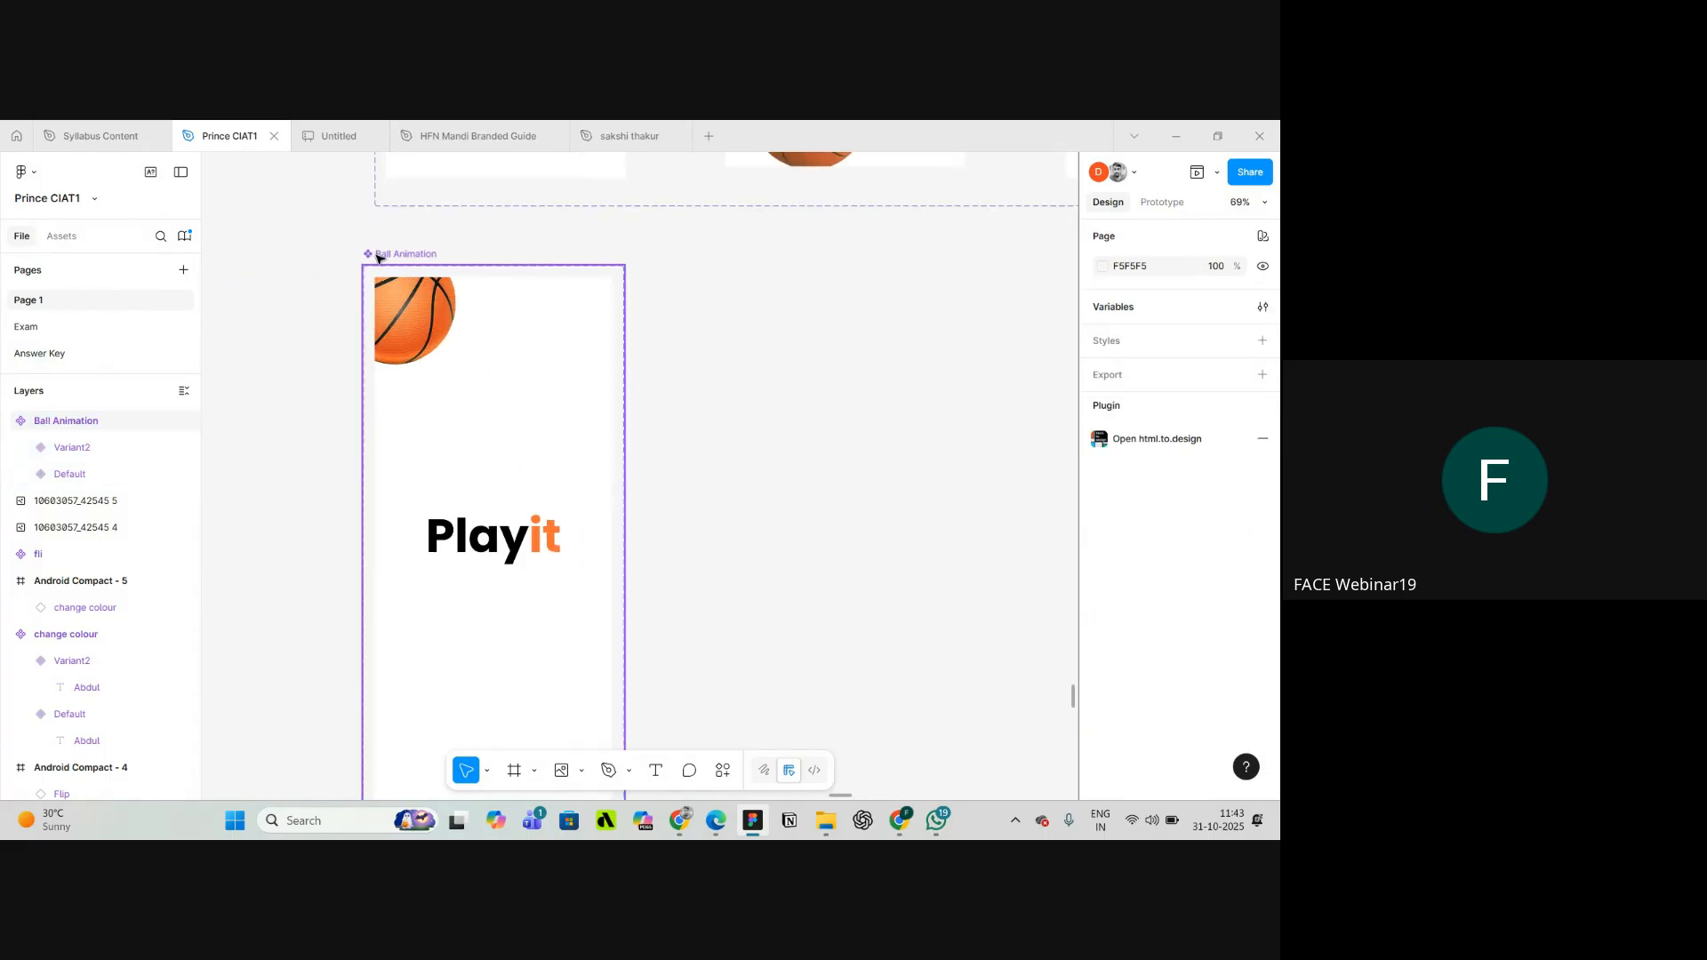
left_click(374, 251)
scroll(374, 255, "down", 4)
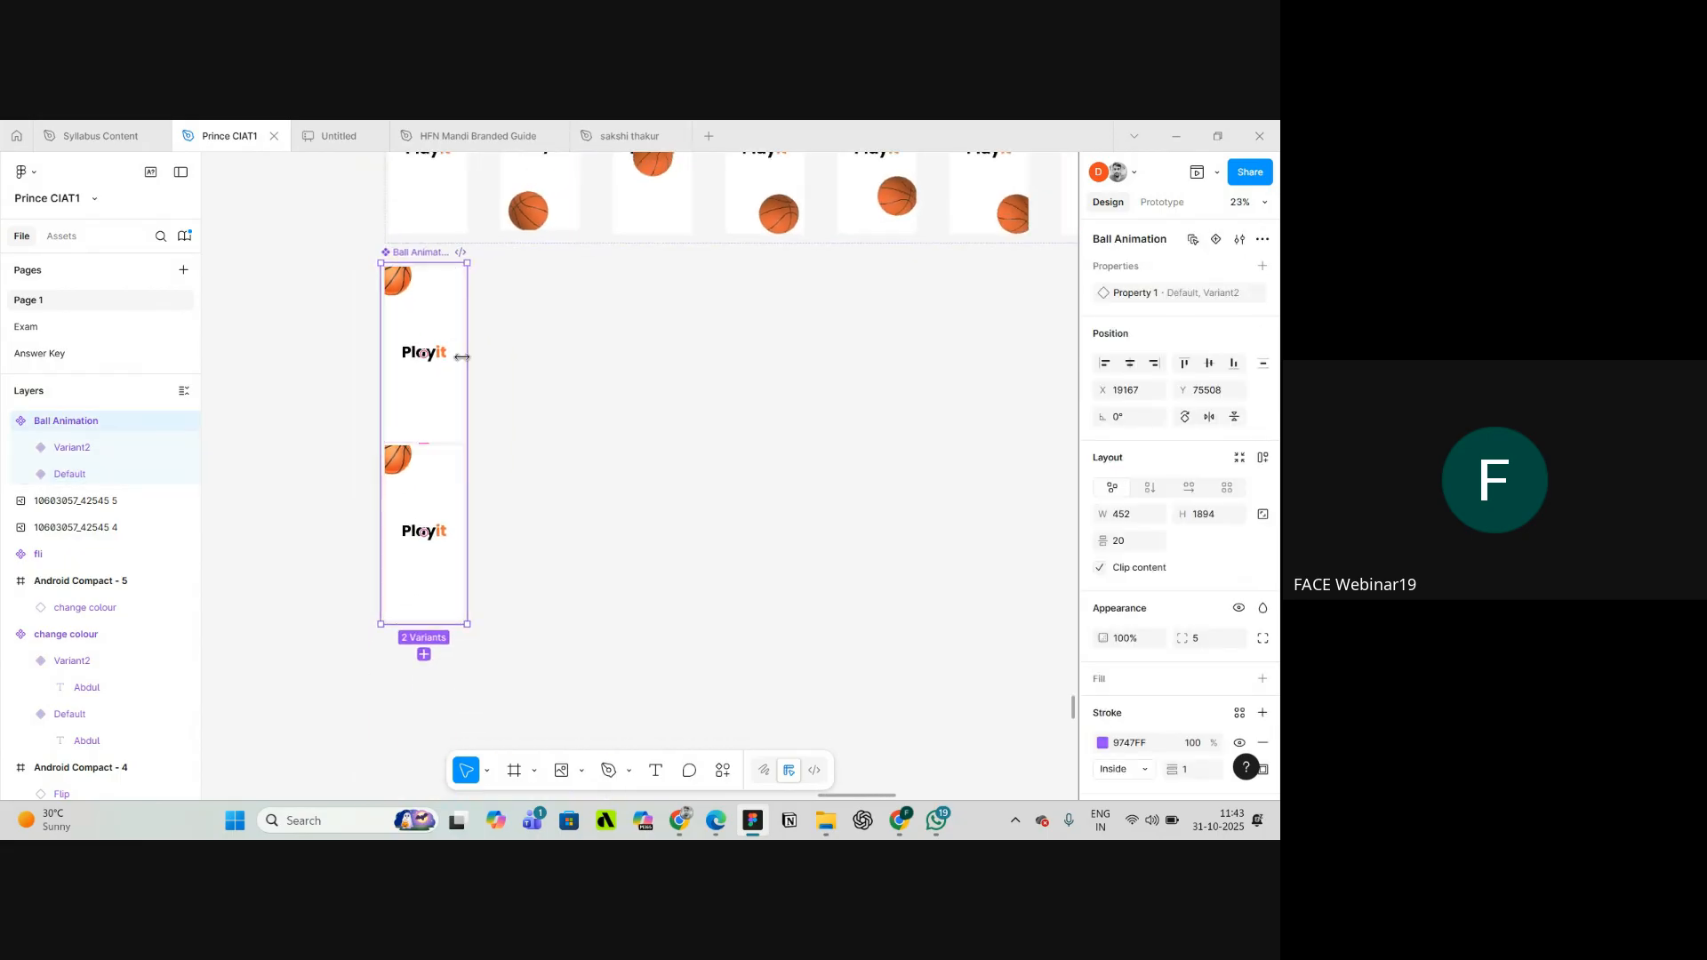
scroll(457, 346, "down", 2)
left_click_drag(465, 370, 1055, 383)
scroll(430, 446, "up", 4)
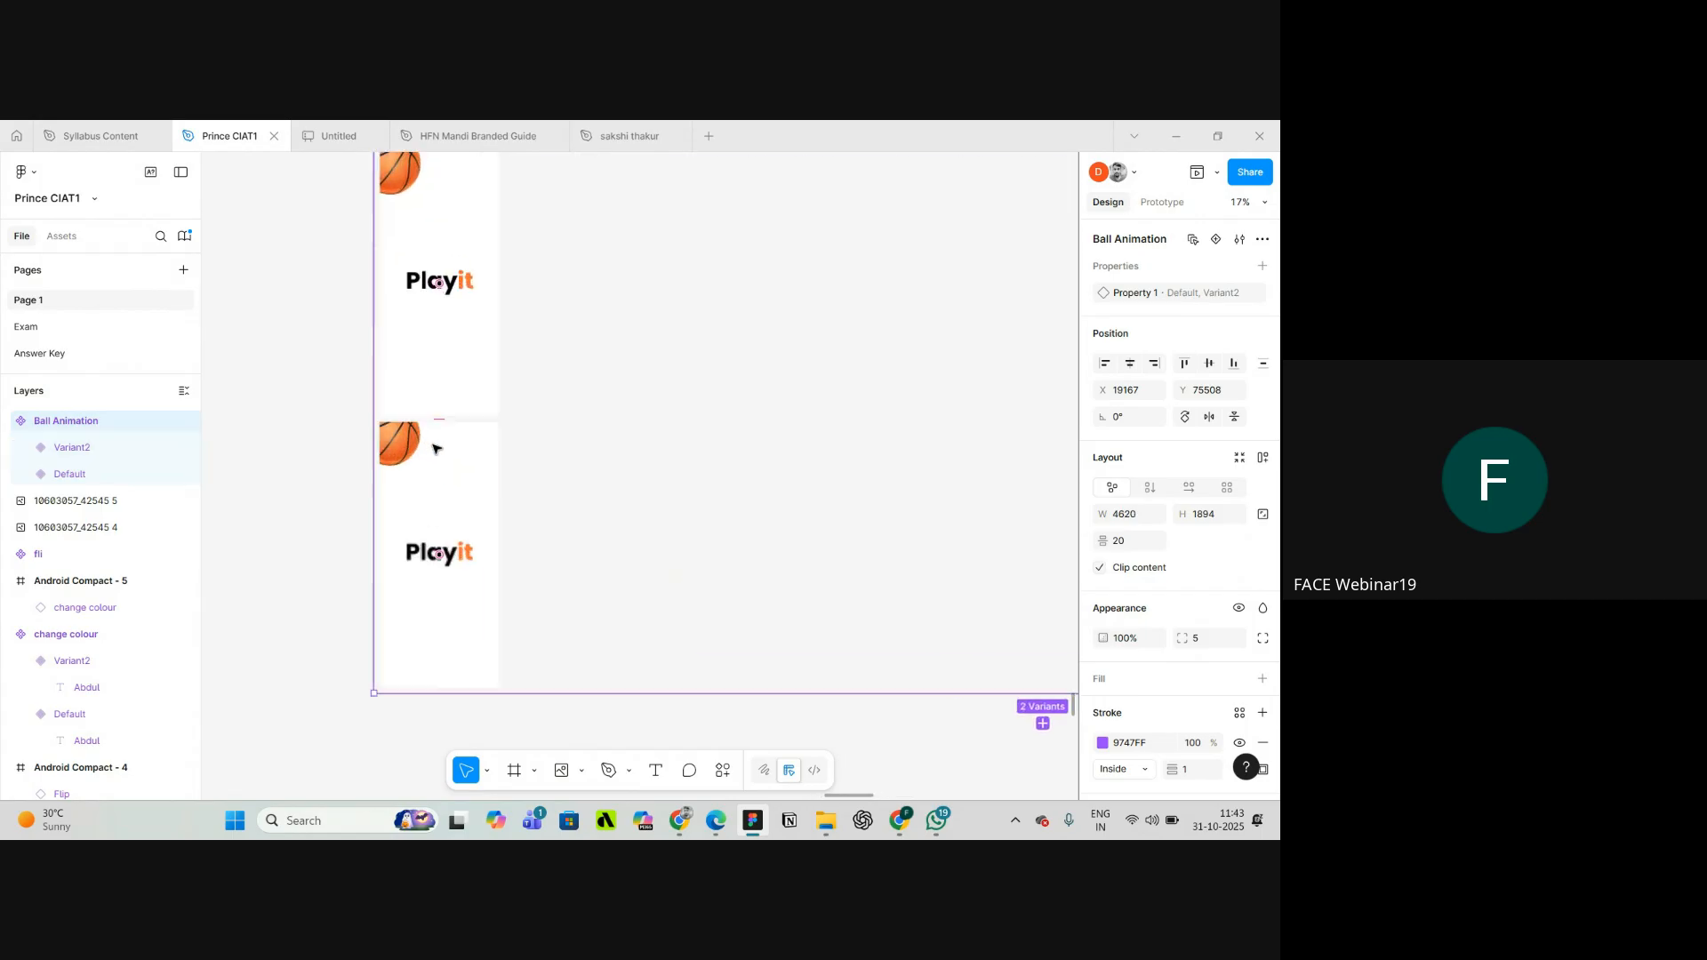
- Move Variant2 beside the Default variant, to about X 473, Y 20 in the Ball Animation set
left_click_drag(442, 459, 595, 294)
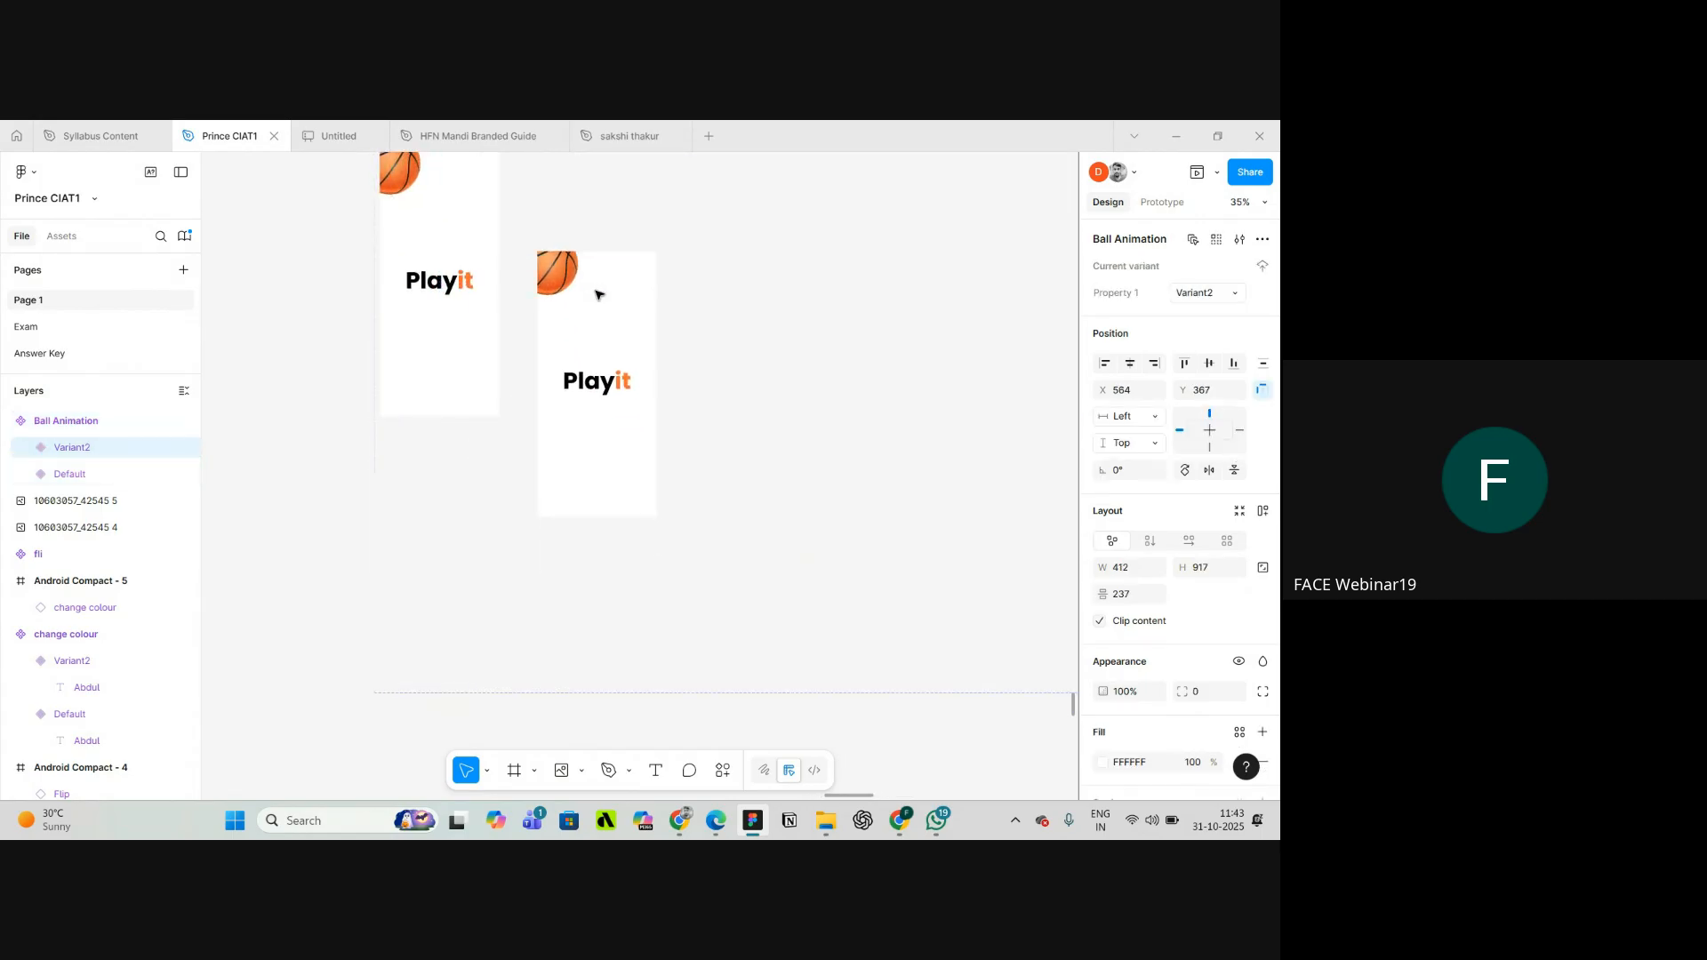
scroll(597, 461, "up", 3)
left_click_drag(594, 461, 572, 311)
scroll(572, 303, "down", 5)
scroll(433, 273, "up", 4)
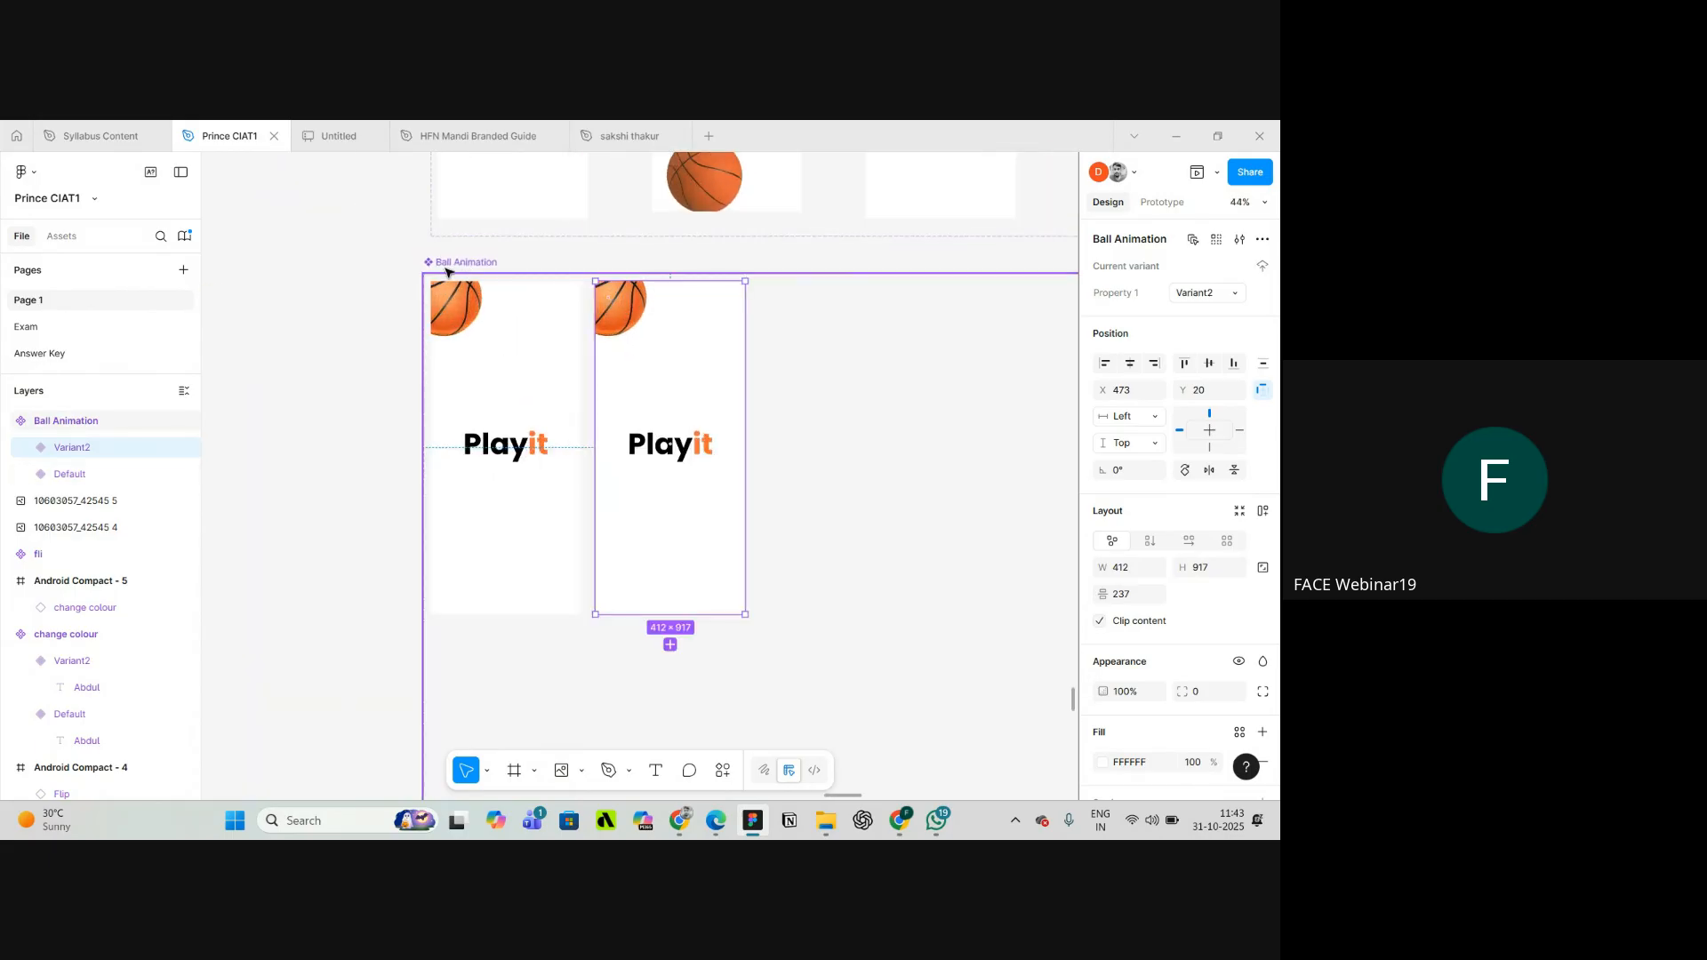
- Reduce the height of the Ball Animation component set to about 989 so it fits the single row of variants
left_click(433, 271)
scroll(433, 275, "down", 4)
scroll(525, 635, "down", 1)
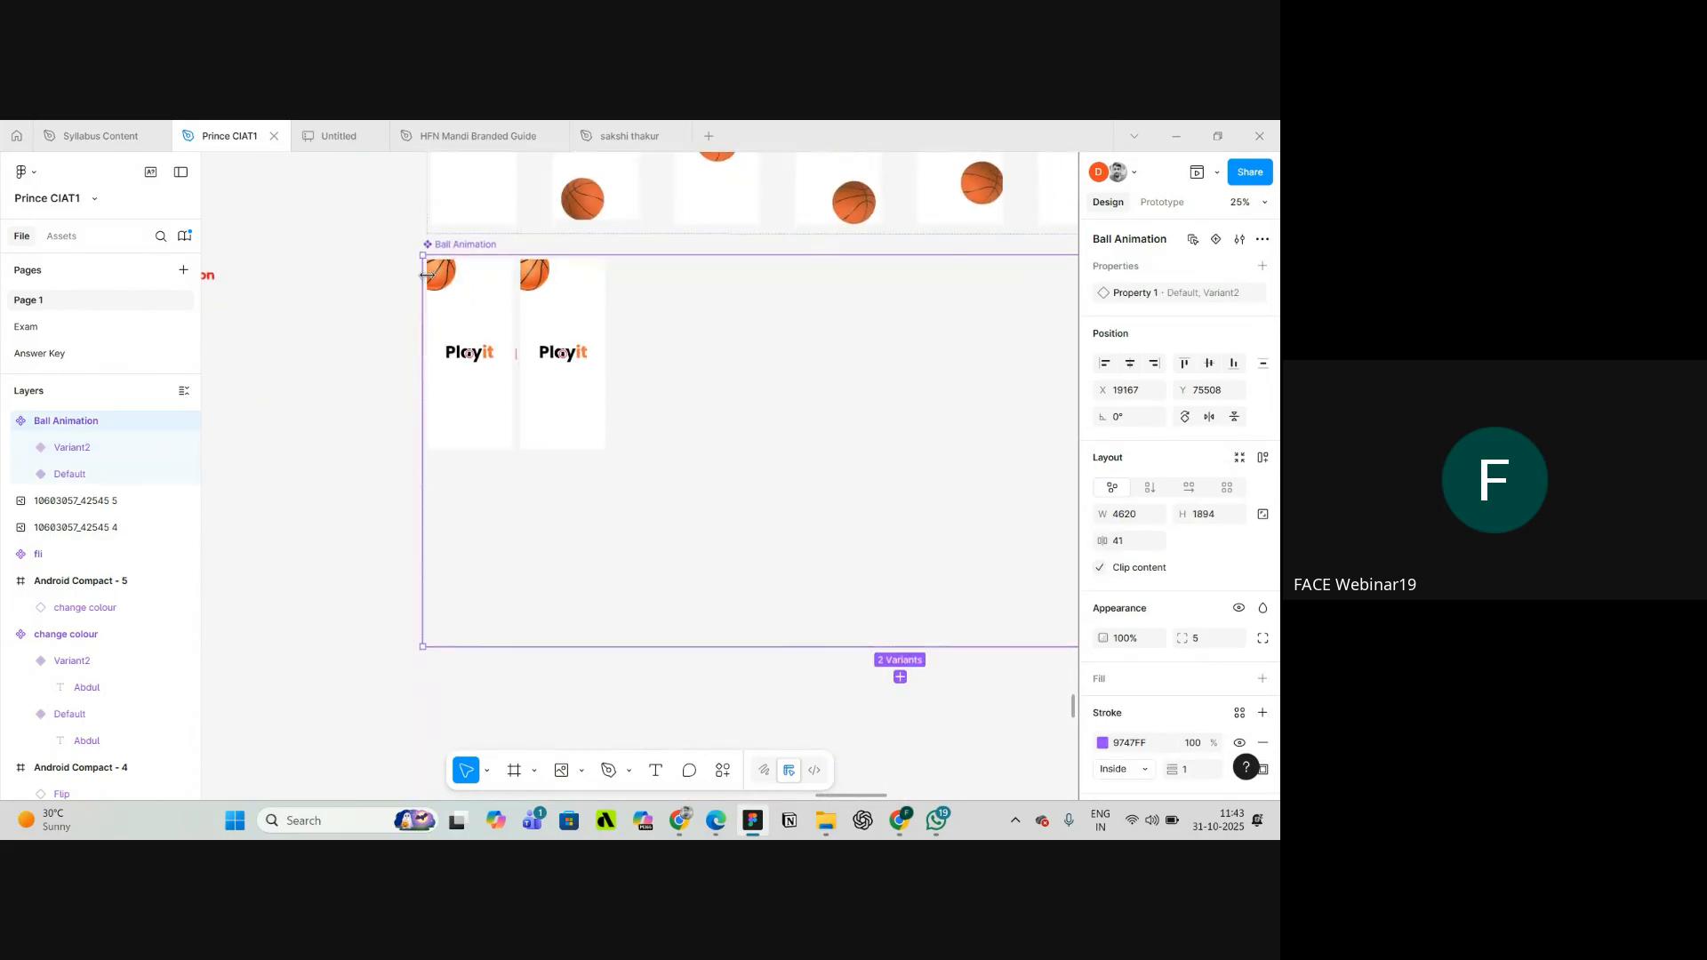
left_click_drag(518, 646, 501, 459)
scroll(503, 460, "up", 1)
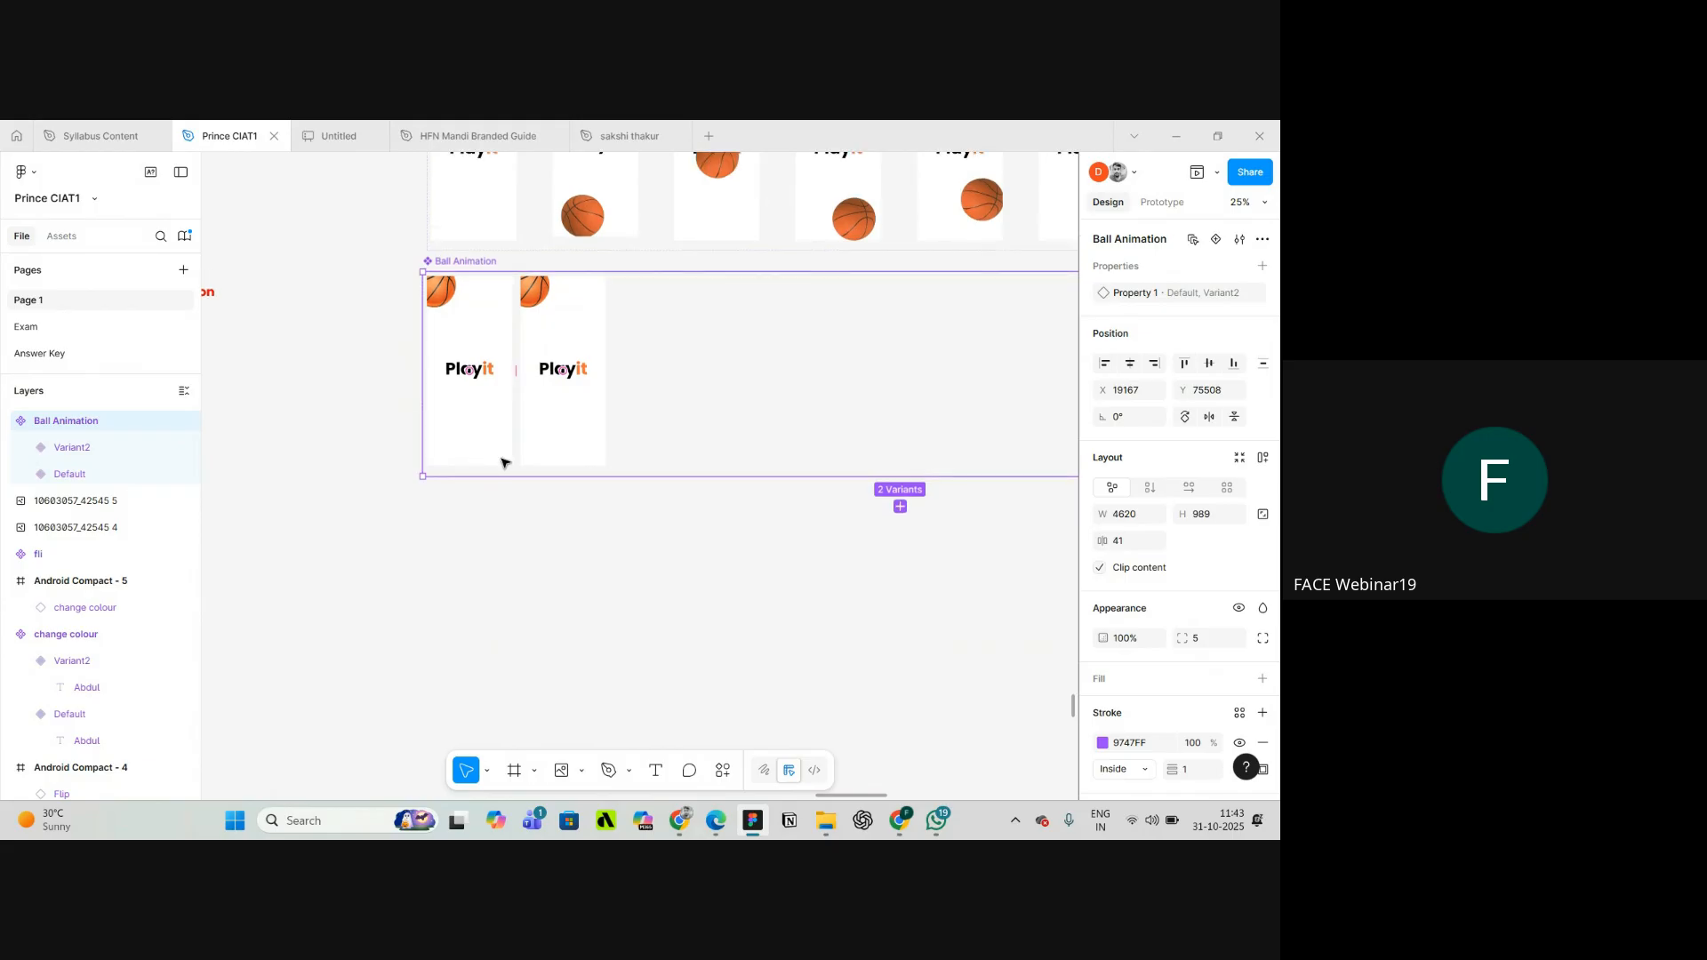
- Compare the two Ball Animation variants with the first frames of the Anim set
scroll(502, 461, "up", 5)
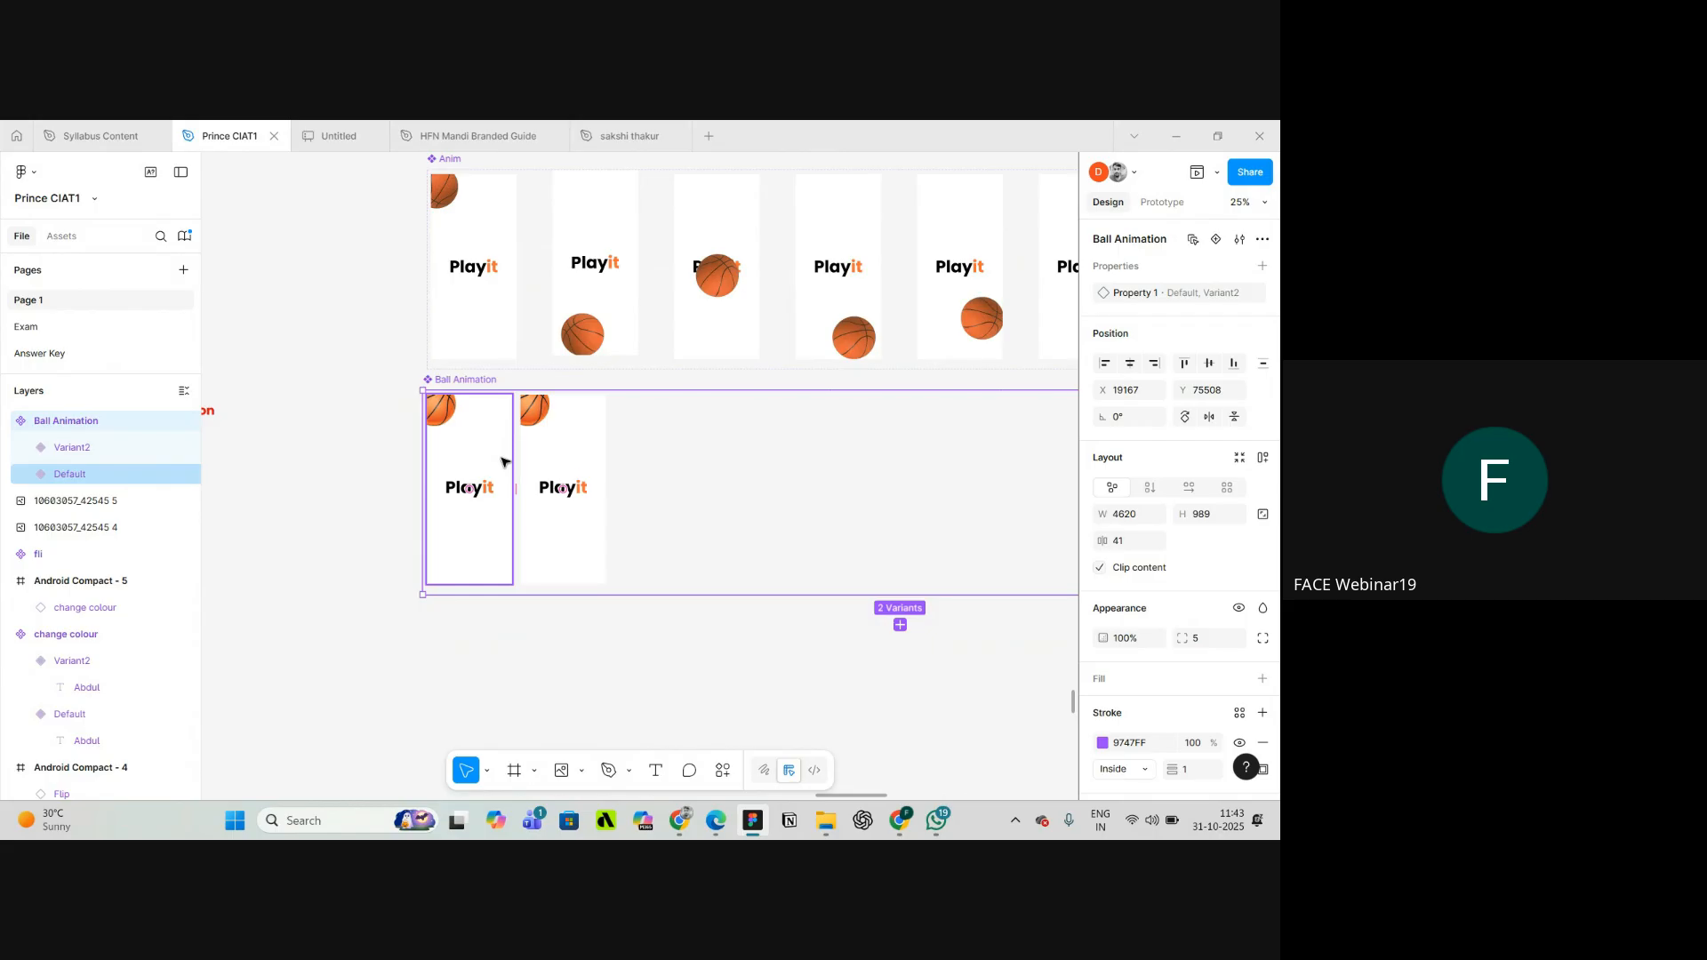
scroll(510, 401, "up", 5)
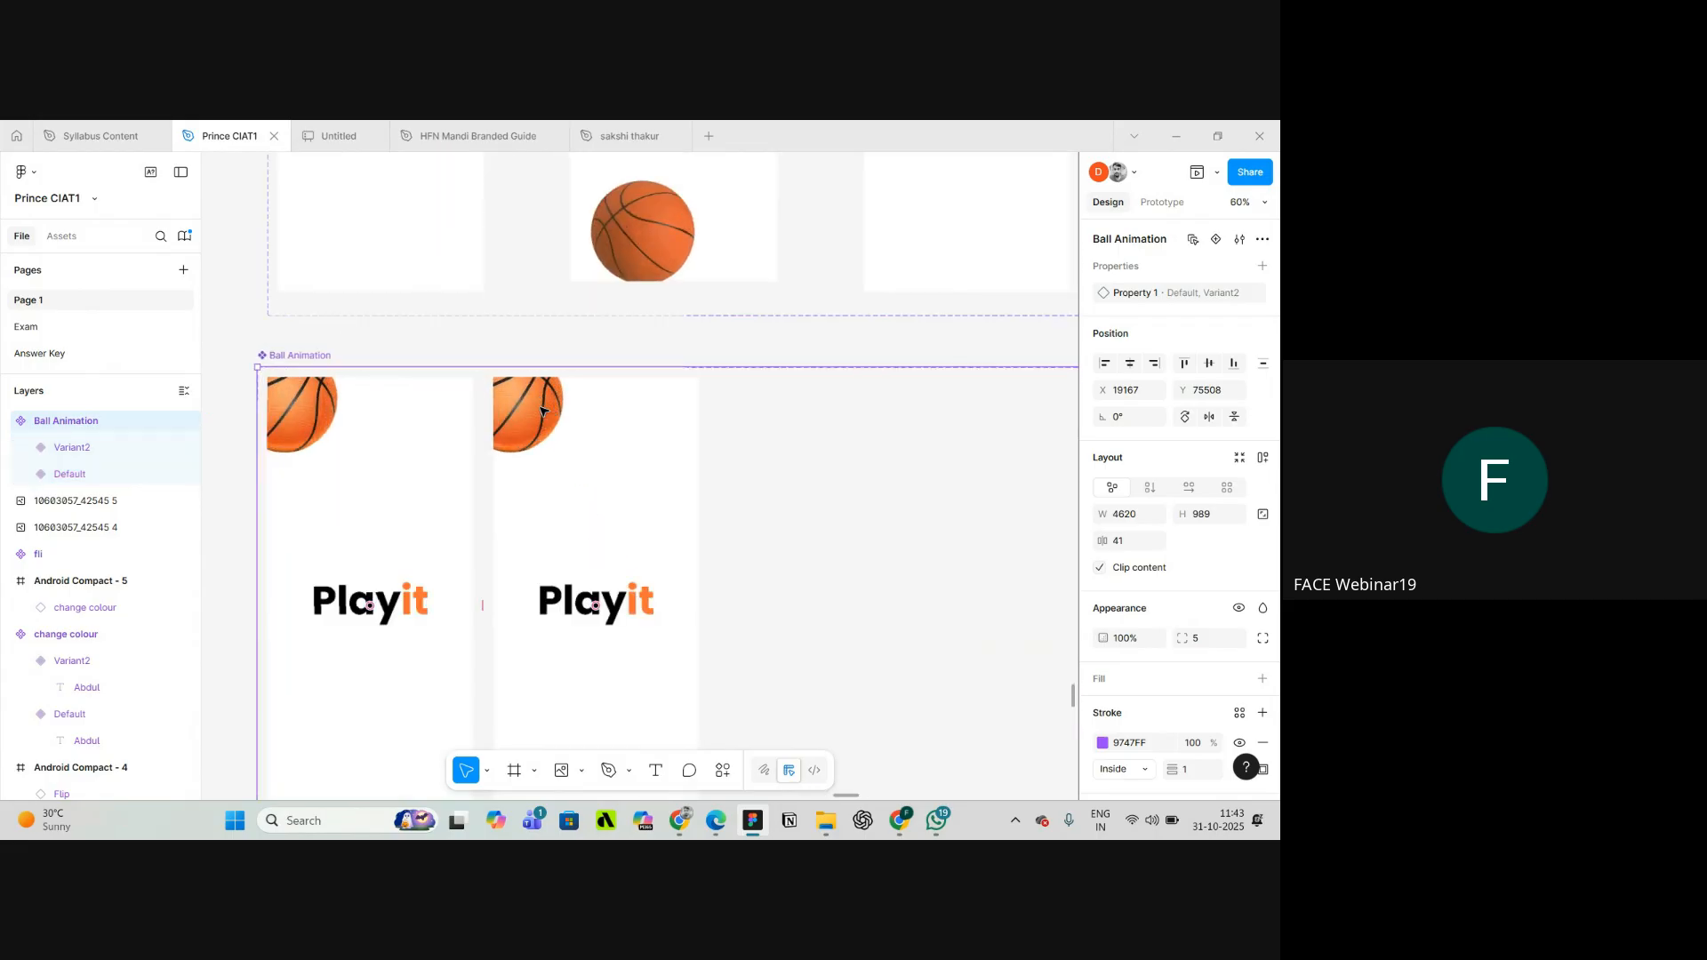
scroll(489, 397, "down", 4)
scroll(483, 375, "up", 6)
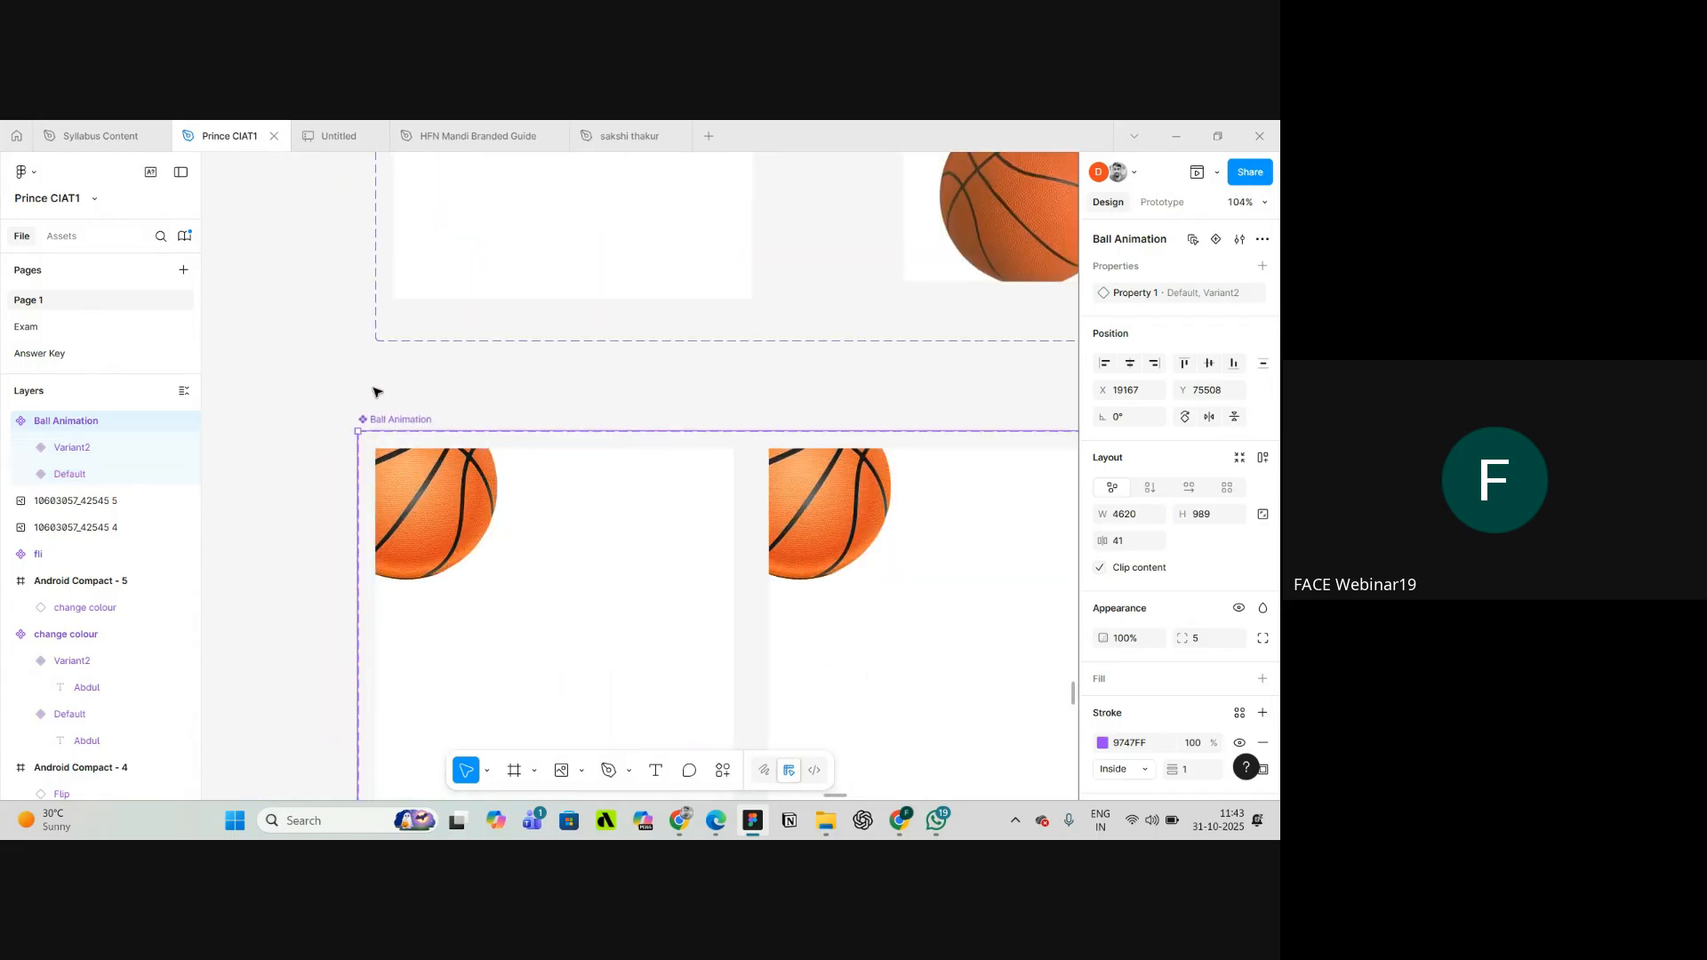
scroll(382, 392, "down", 3)
left_click(685, 478)
scroll(717, 495, "down", 3)
left_click(752, 471)
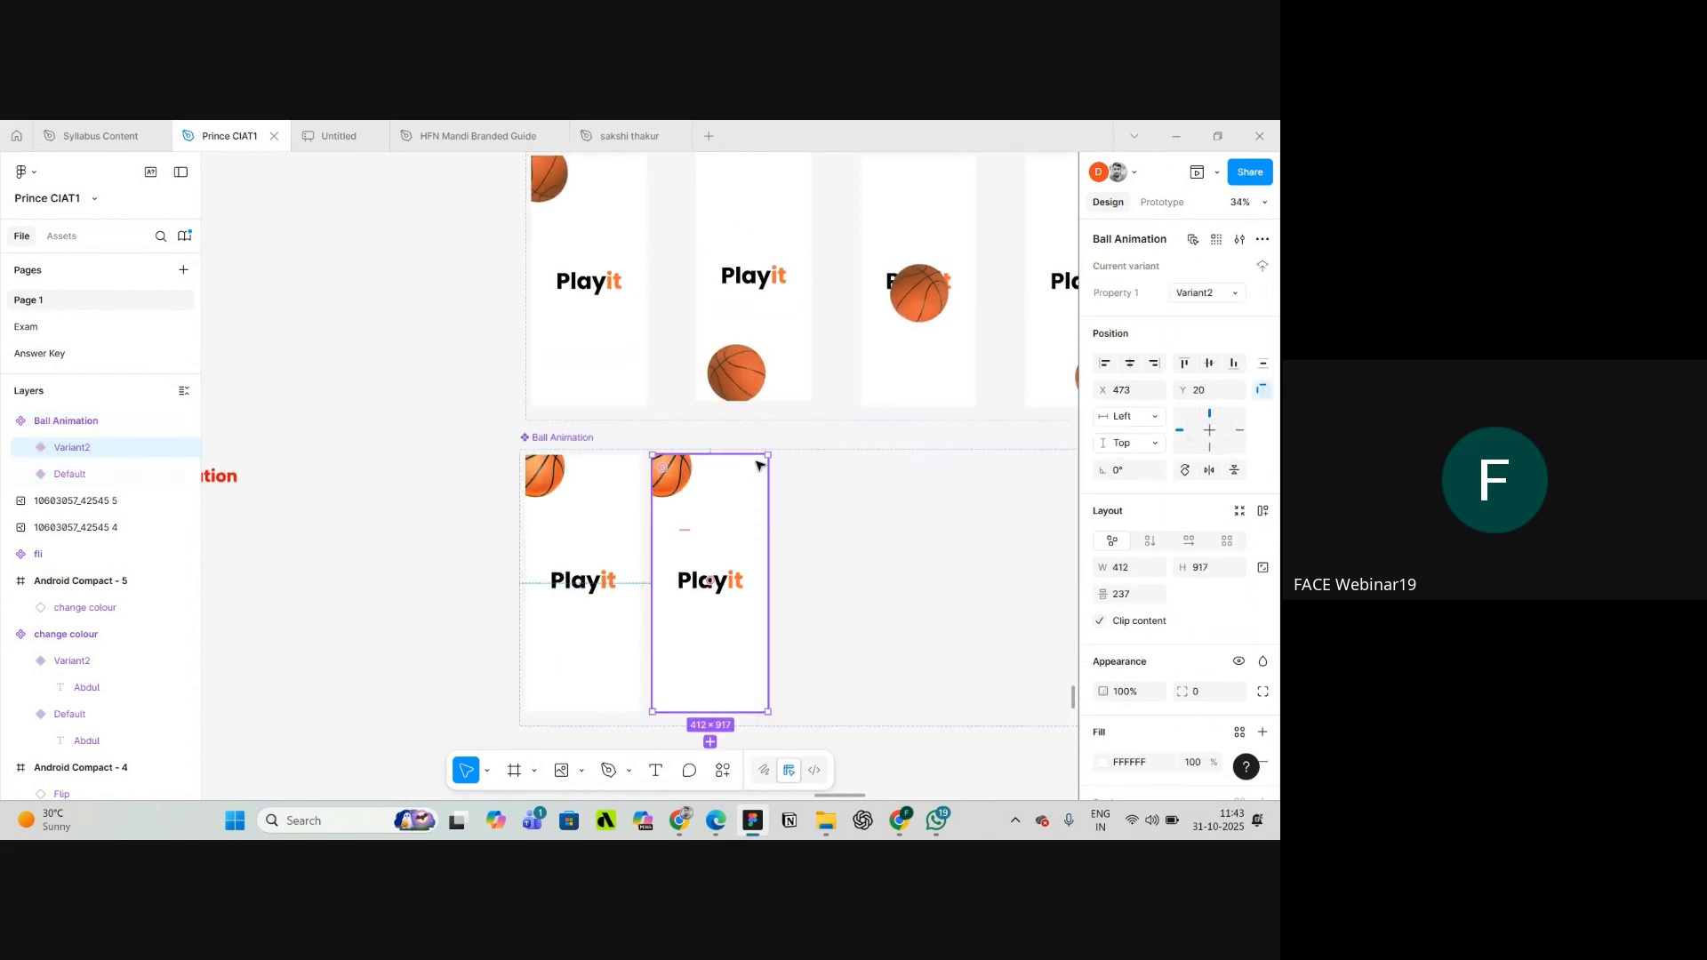
scroll(685, 453, "up", 5)
scroll(540, 418, "down", 4)
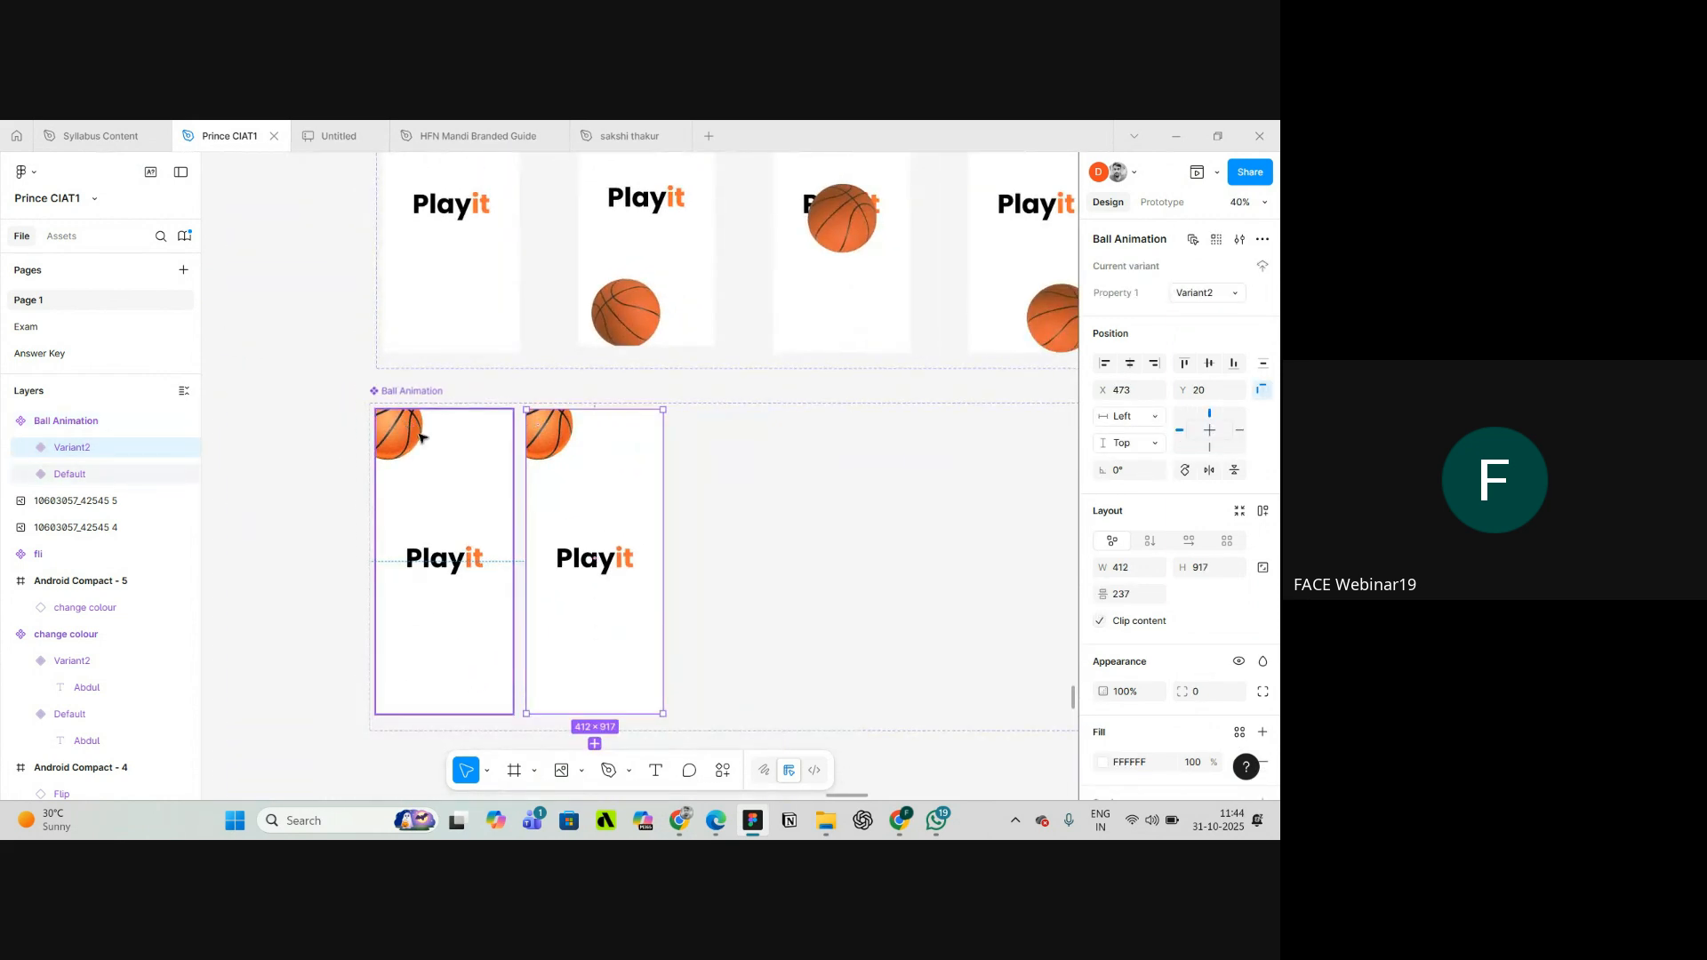
- Move the basketball in Variant2 down below the Playit text, to about X 30, Y 679
left_click(547, 445)
scroll(547, 445, "up", 3)
left_click_drag(564, 503, 578, 643)
scroll(580, 618, "down", 3)
scroll(569, 438, "down", 3)
scroll(572, 439, "down", 1)
scroll(569, 364, "down", 3)
scroll(566, 356, "up", 3)
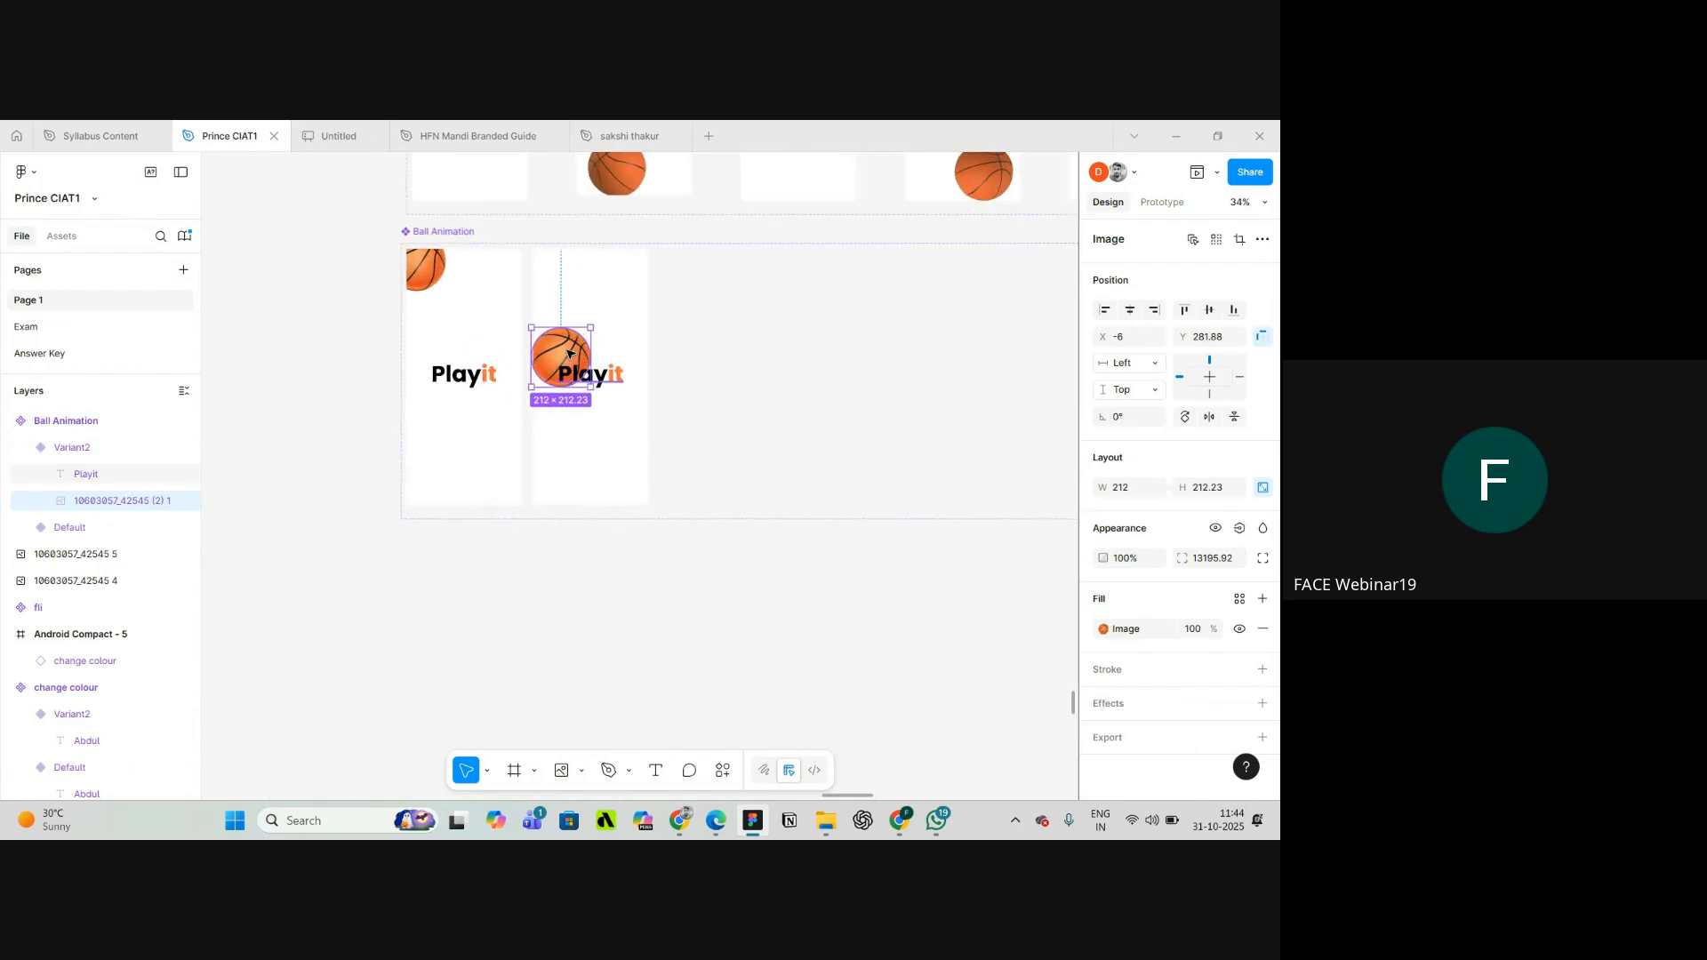
left_click_drag(565, 354, 573, 397)
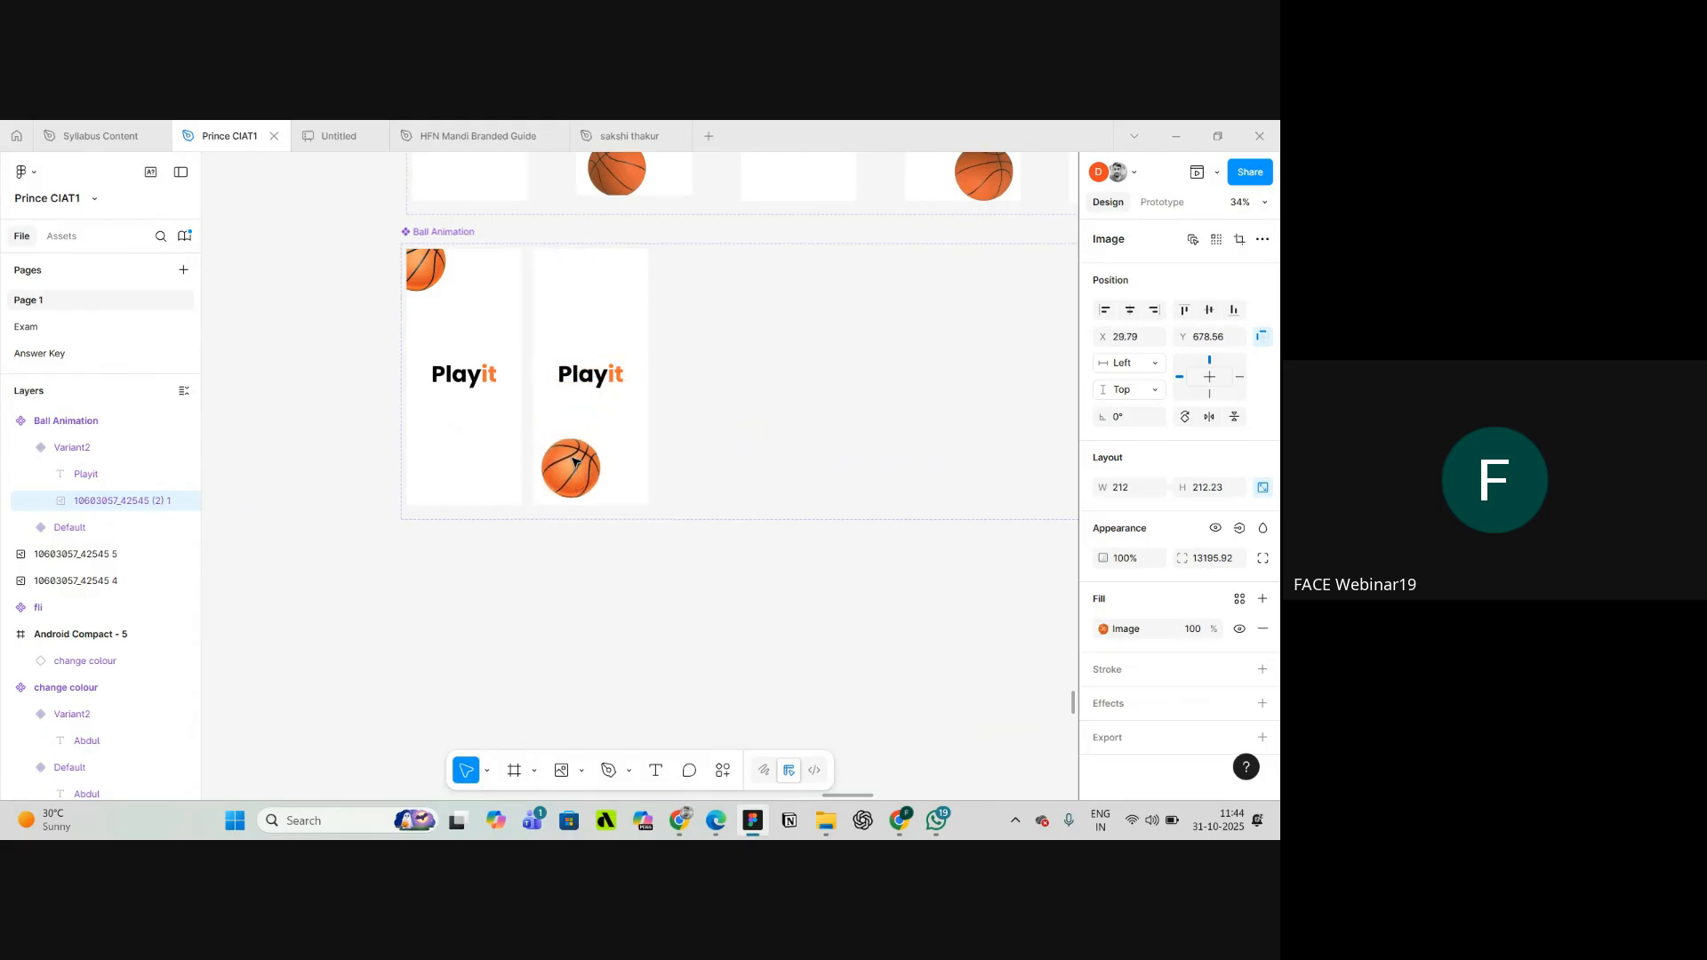
- Lower the basketball in Variant2 to about Y 718, and compare it with the ball in the Anim set's second frame
scroll(573, 468, "up", 1)
scroll(569, 506, "up", 6)
left_click_drag(565, 524, 564, 533)
scroll(556, 527, "down", 3)
scroll(552, 522, "down", 5)
scroll(594, 335, "up", 4)
scroll(532, 427, "up", 3)
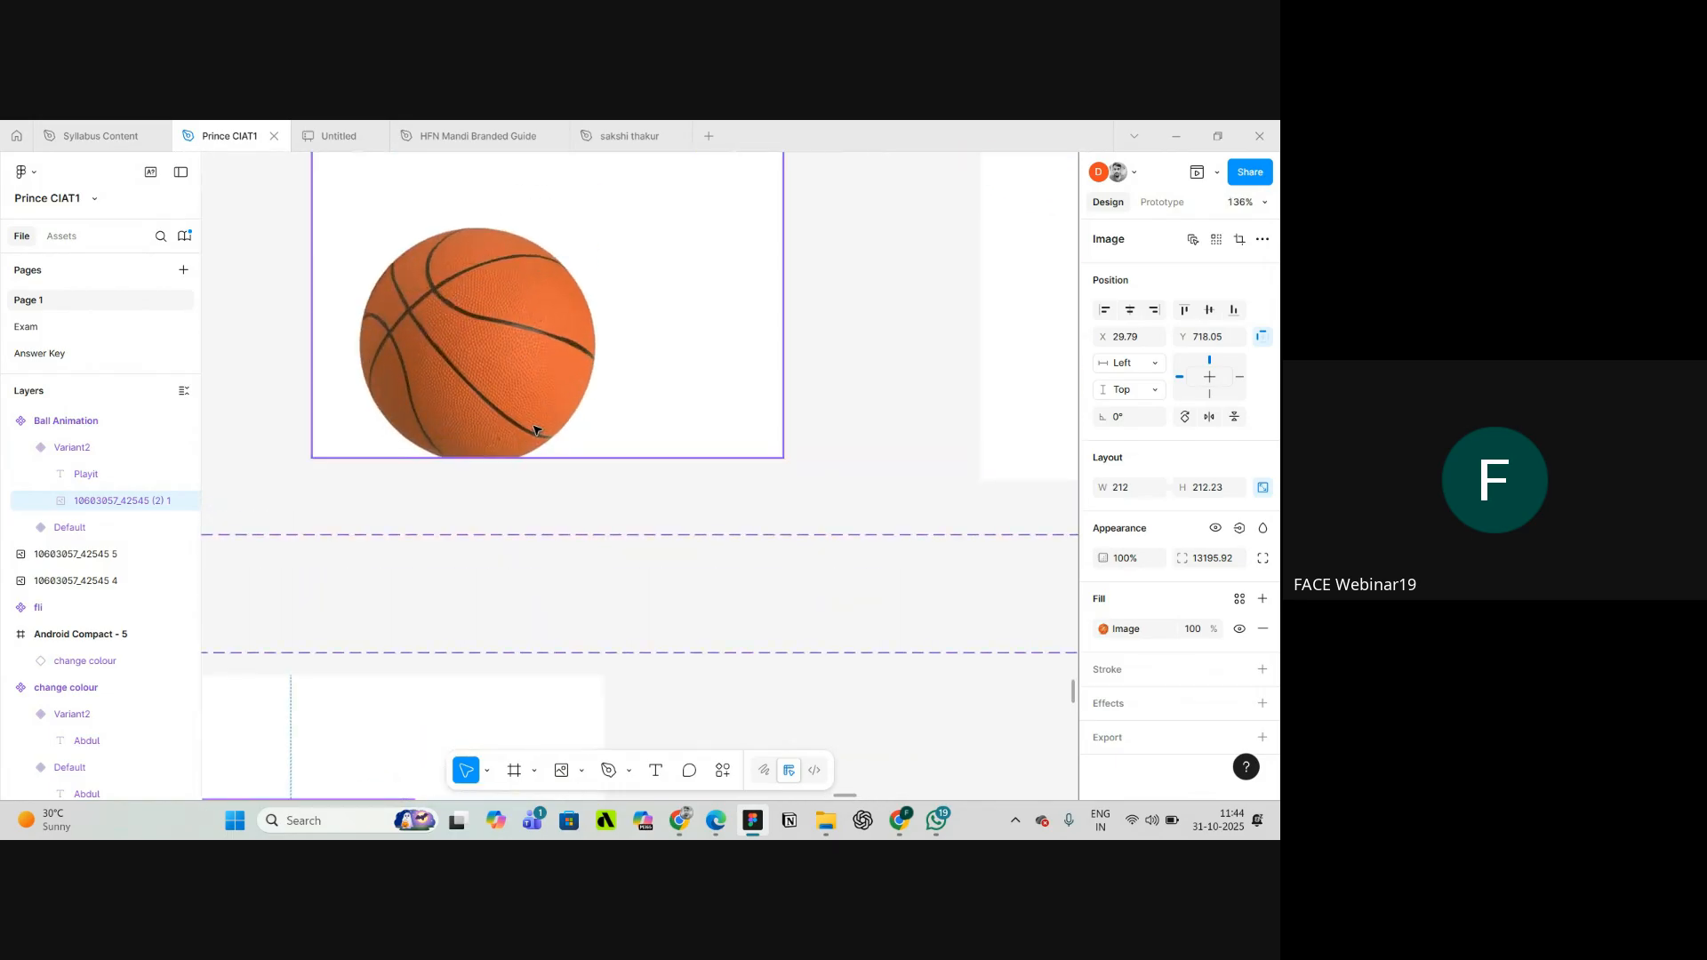
scroll(535, 435, "down", 5)
scroll(480, 600, "up", 2)
scroll(453, 697, "up", 1)
scroll(460, 658, "down", 3)
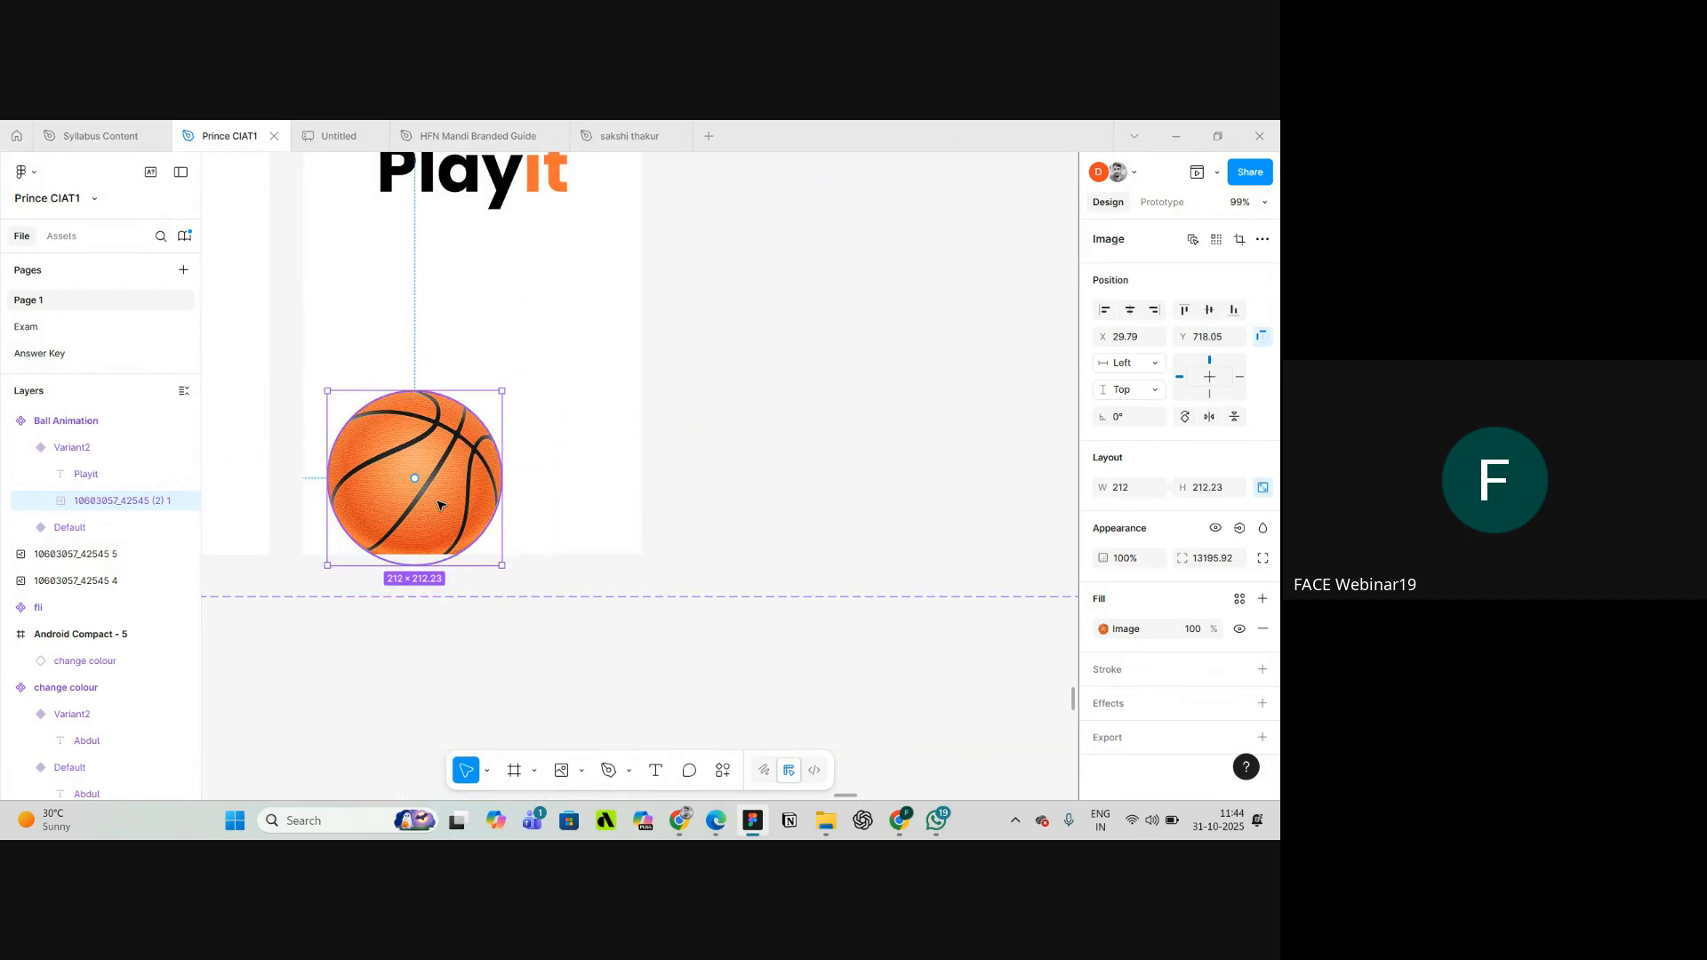
- Nudge the basketball in Variant2 up to Y 706.05
key("Up")
key("Up")
key("Up")
key("Up")
key("Up")
key("Up")
key("Up")
key("Up")
key("Up")
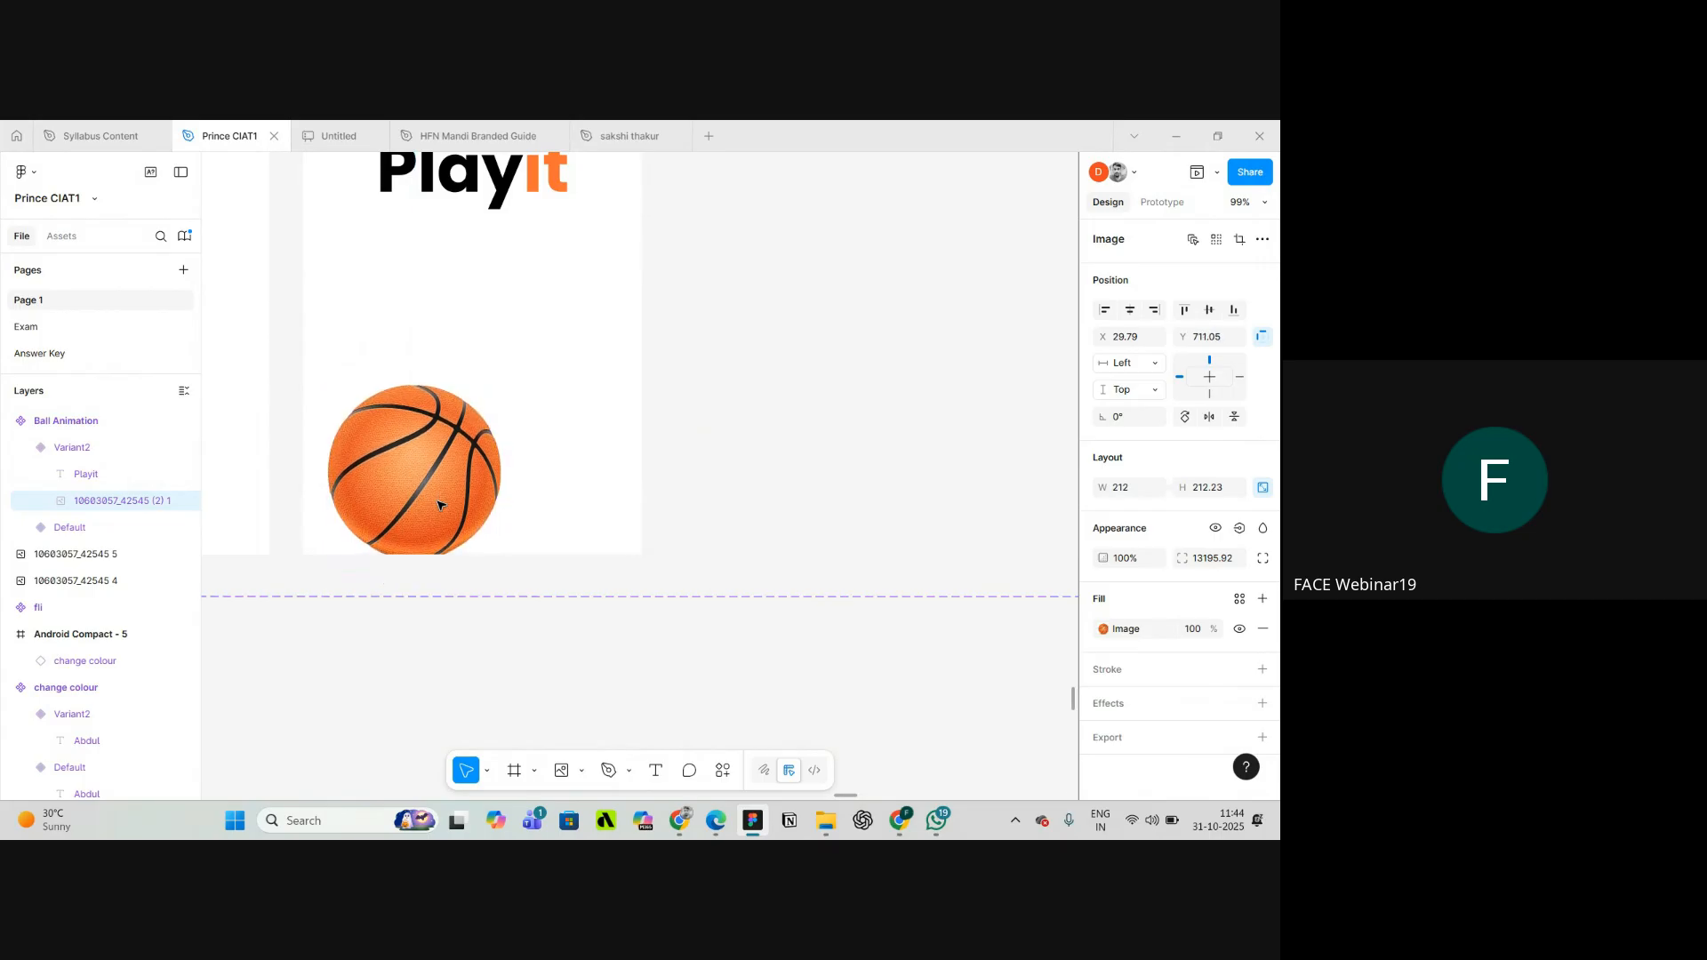
key("Up")
key("Up")
key("Up")
- Fine-tune the Variant2 basketball up to Y 704.05 so it rests on the frame's lower edge
scroll(438, 505, "down", 8)
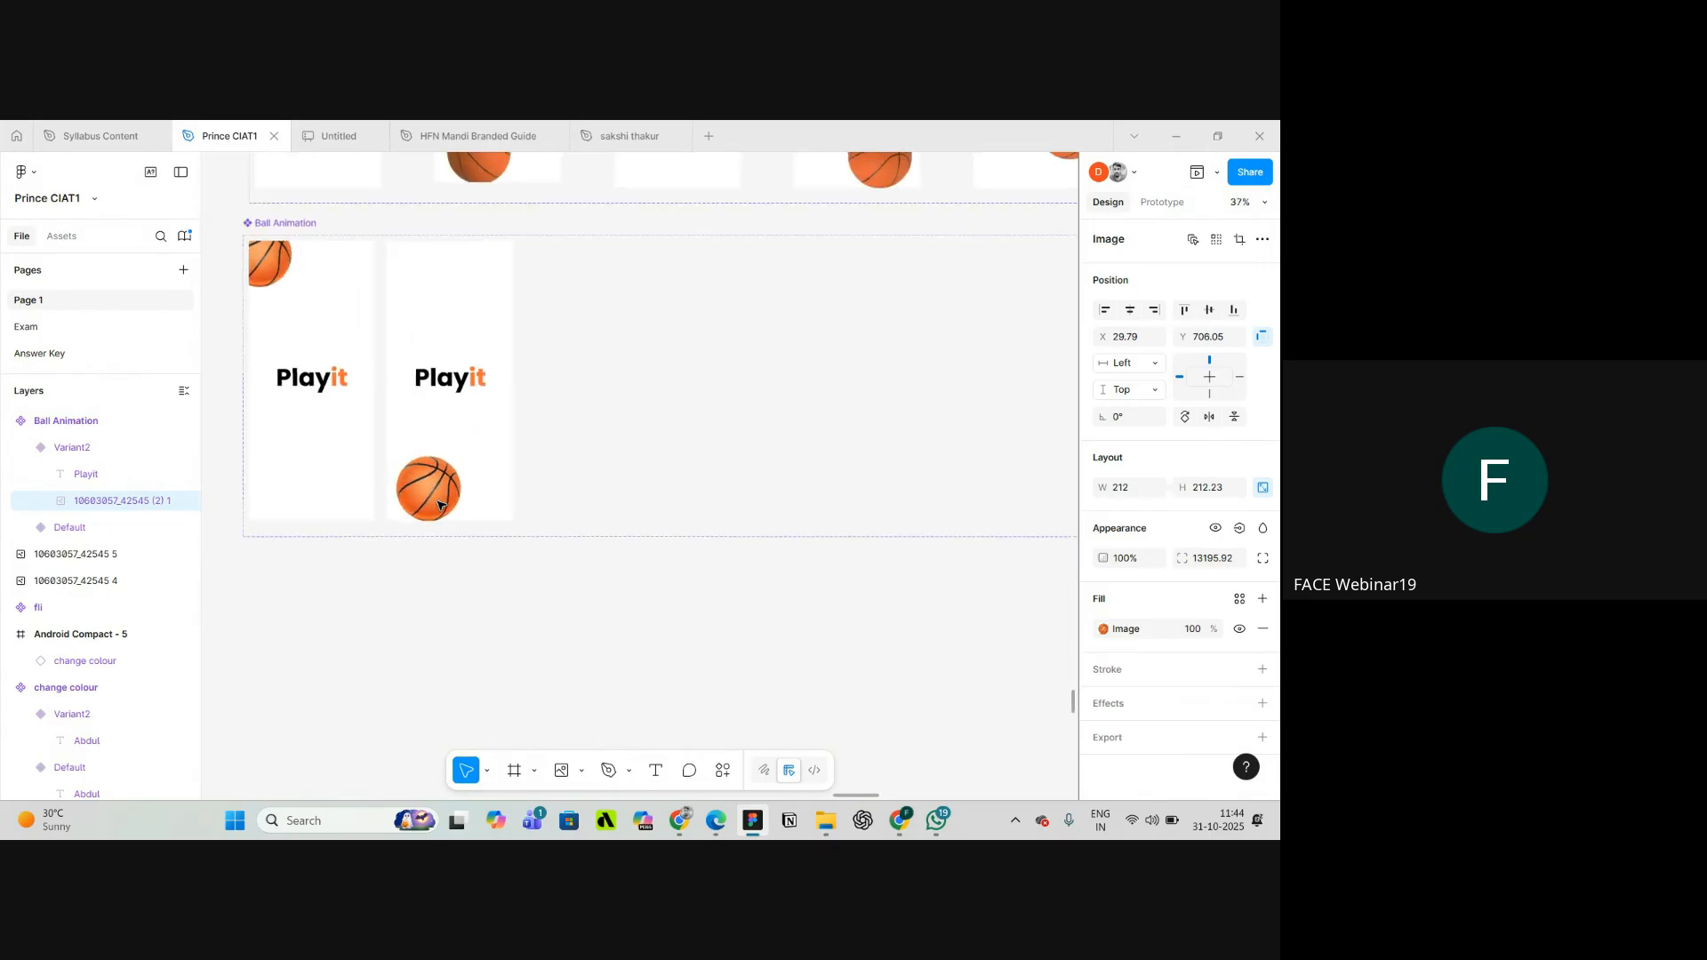
scroll(436, 507, "up", 9)
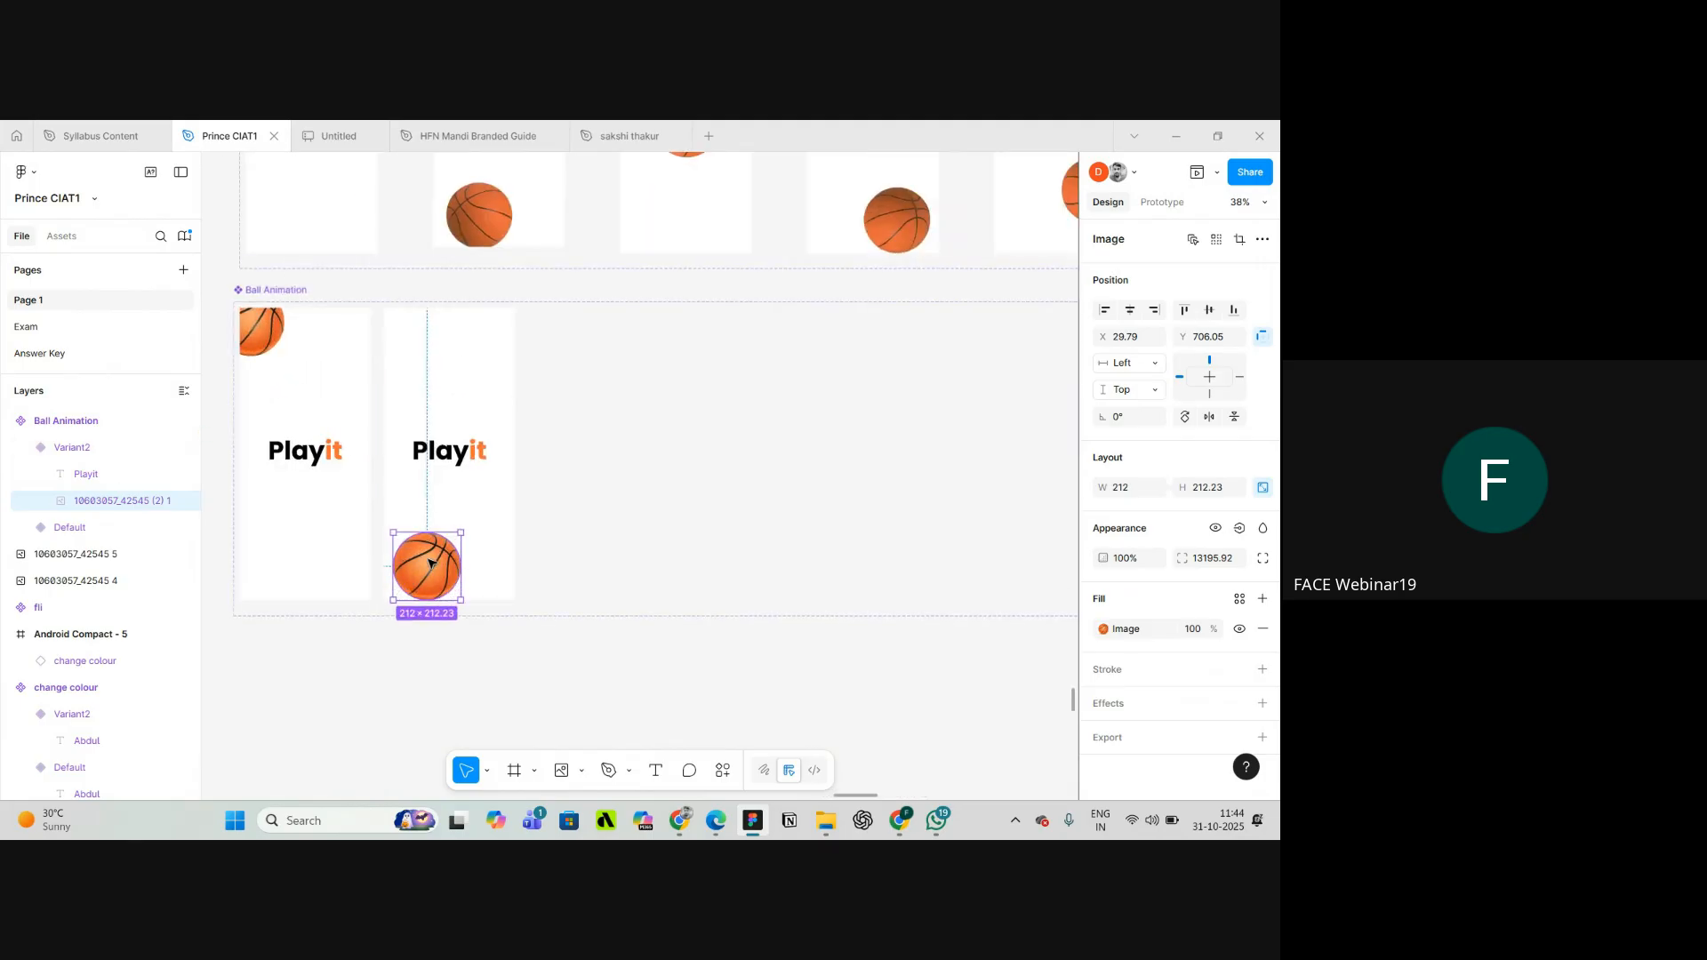
scroll(451, 613, "up", 6)
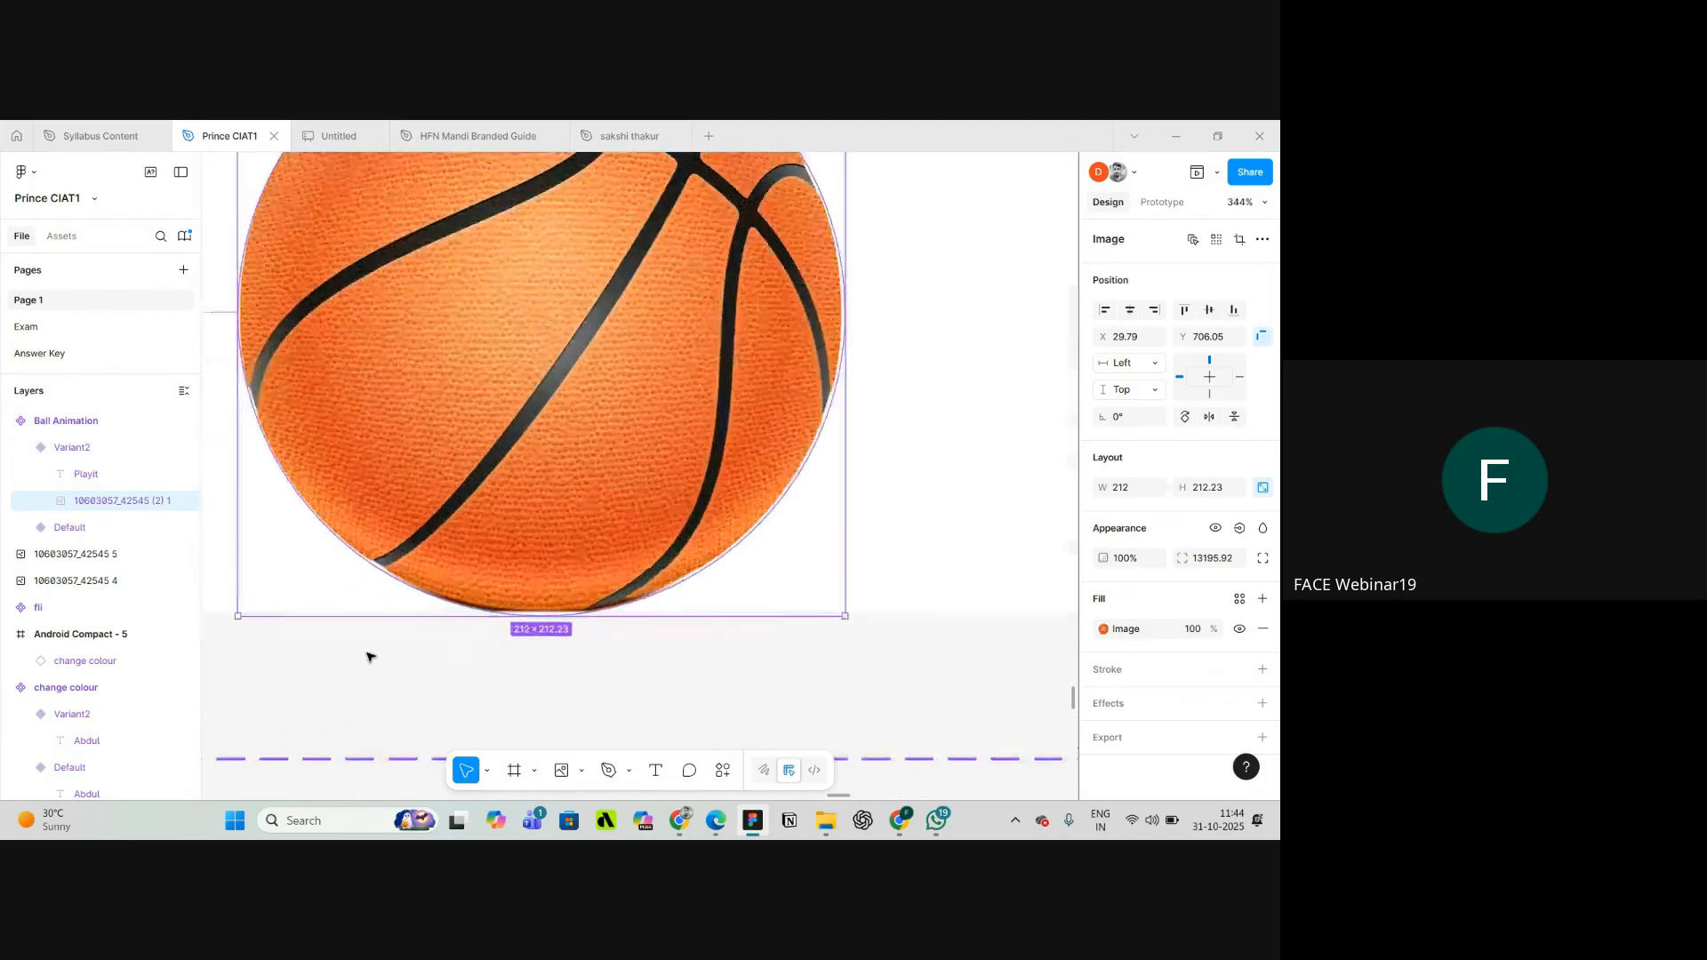
key("Up")
key("Up")
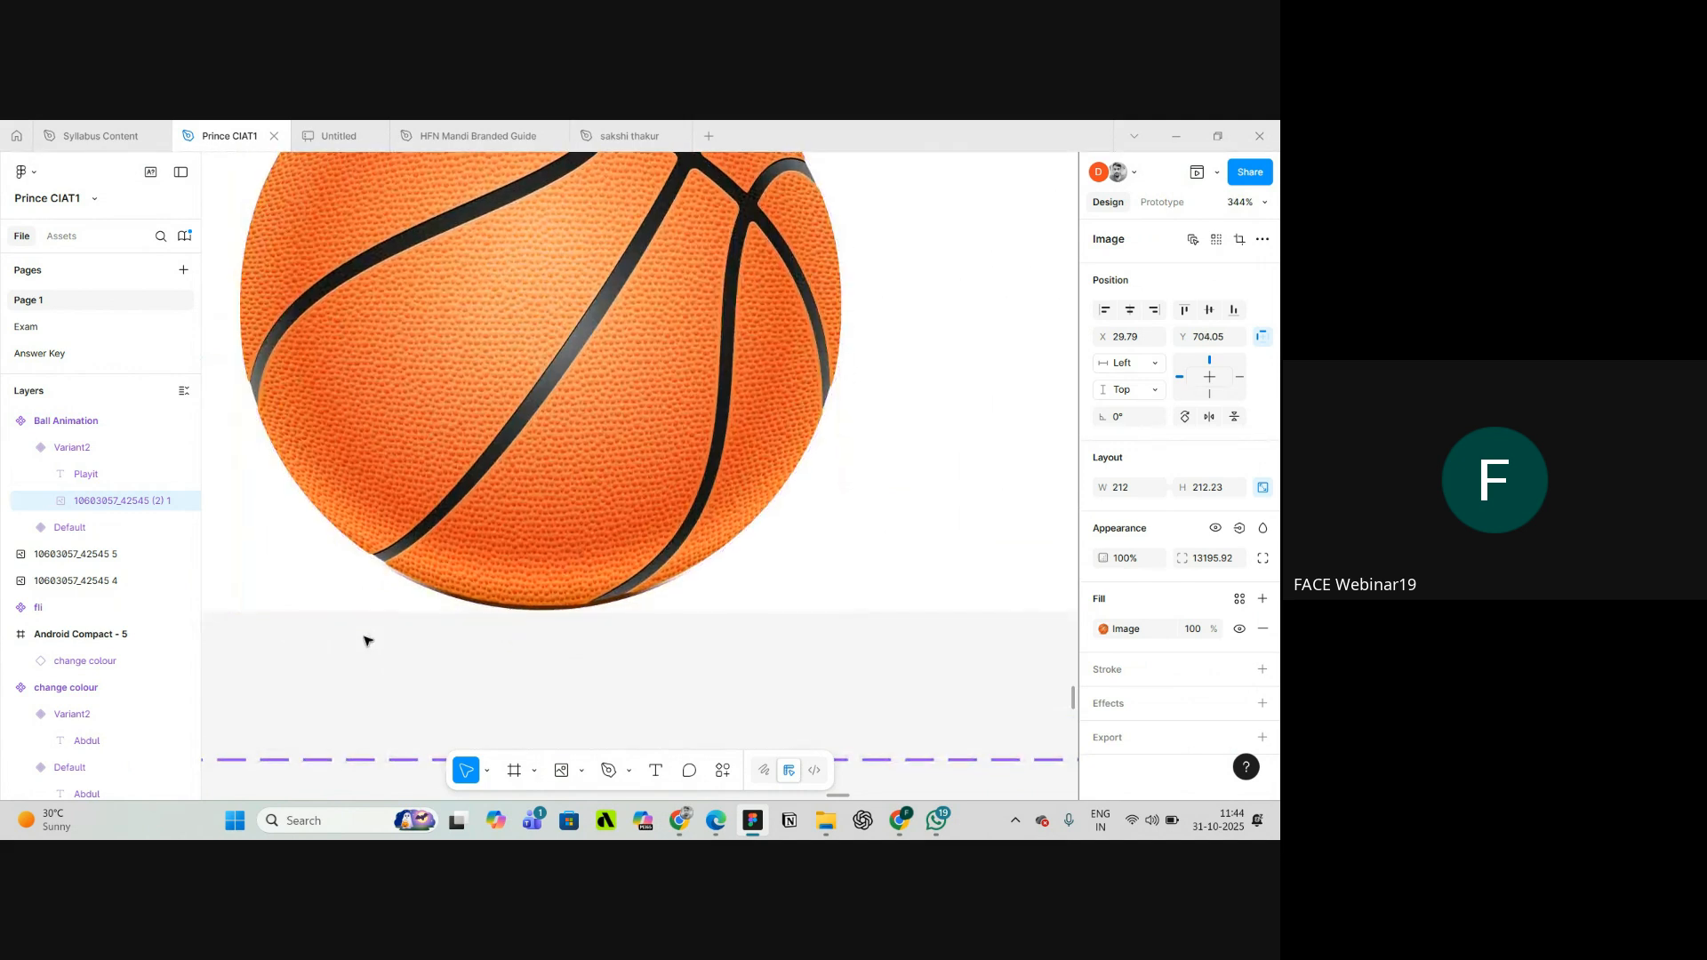
scroll(434, 614, "down", 4)
scroll(447, 605, "down", 8)
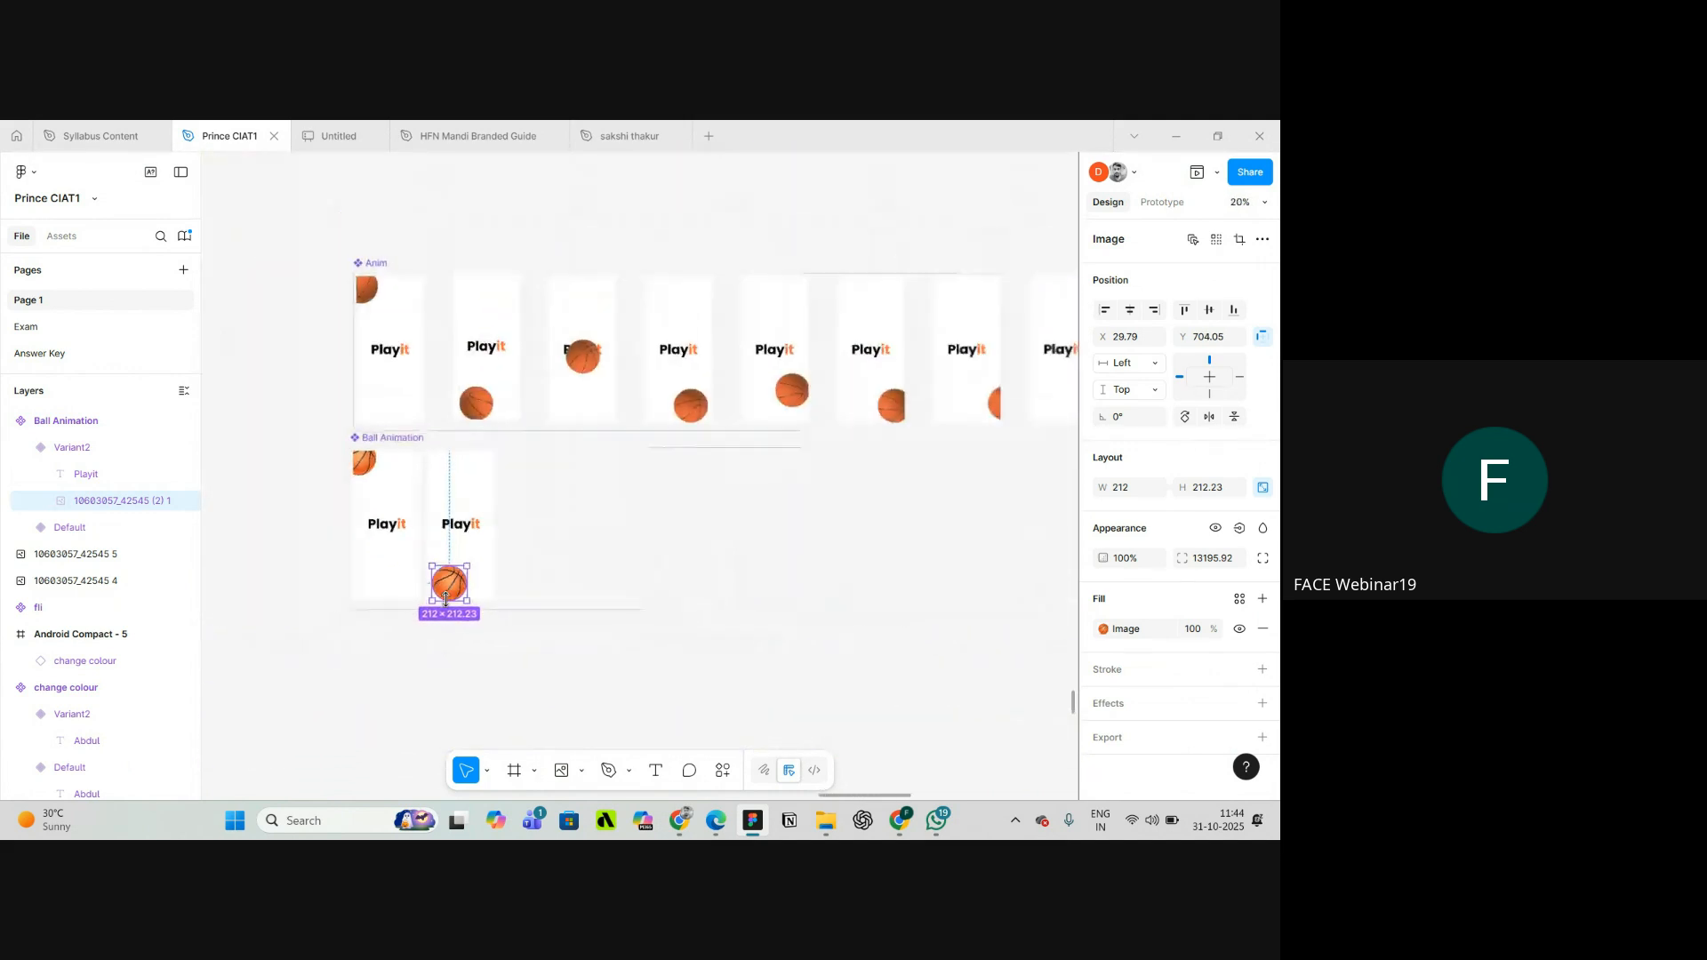
- Add a third variant to the Ball Animation component, based on Variant2
left_click(488, 495)
scroll(487, 495, "up", 3)
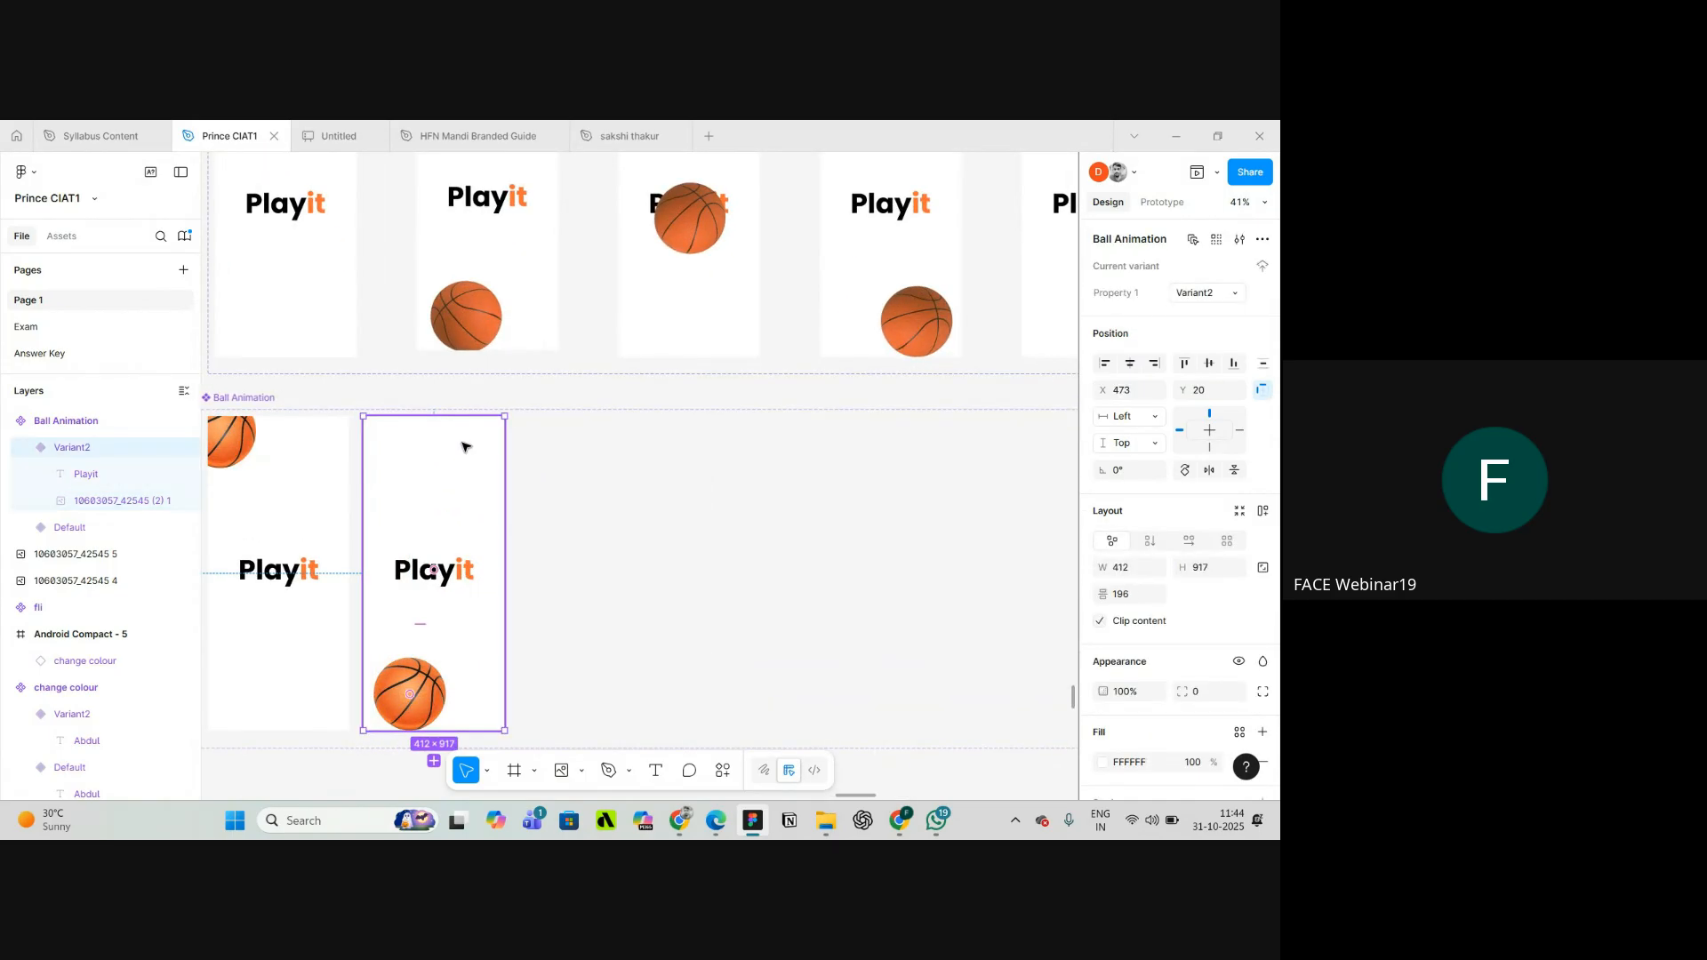
scroll(827, 442, "down", 4)
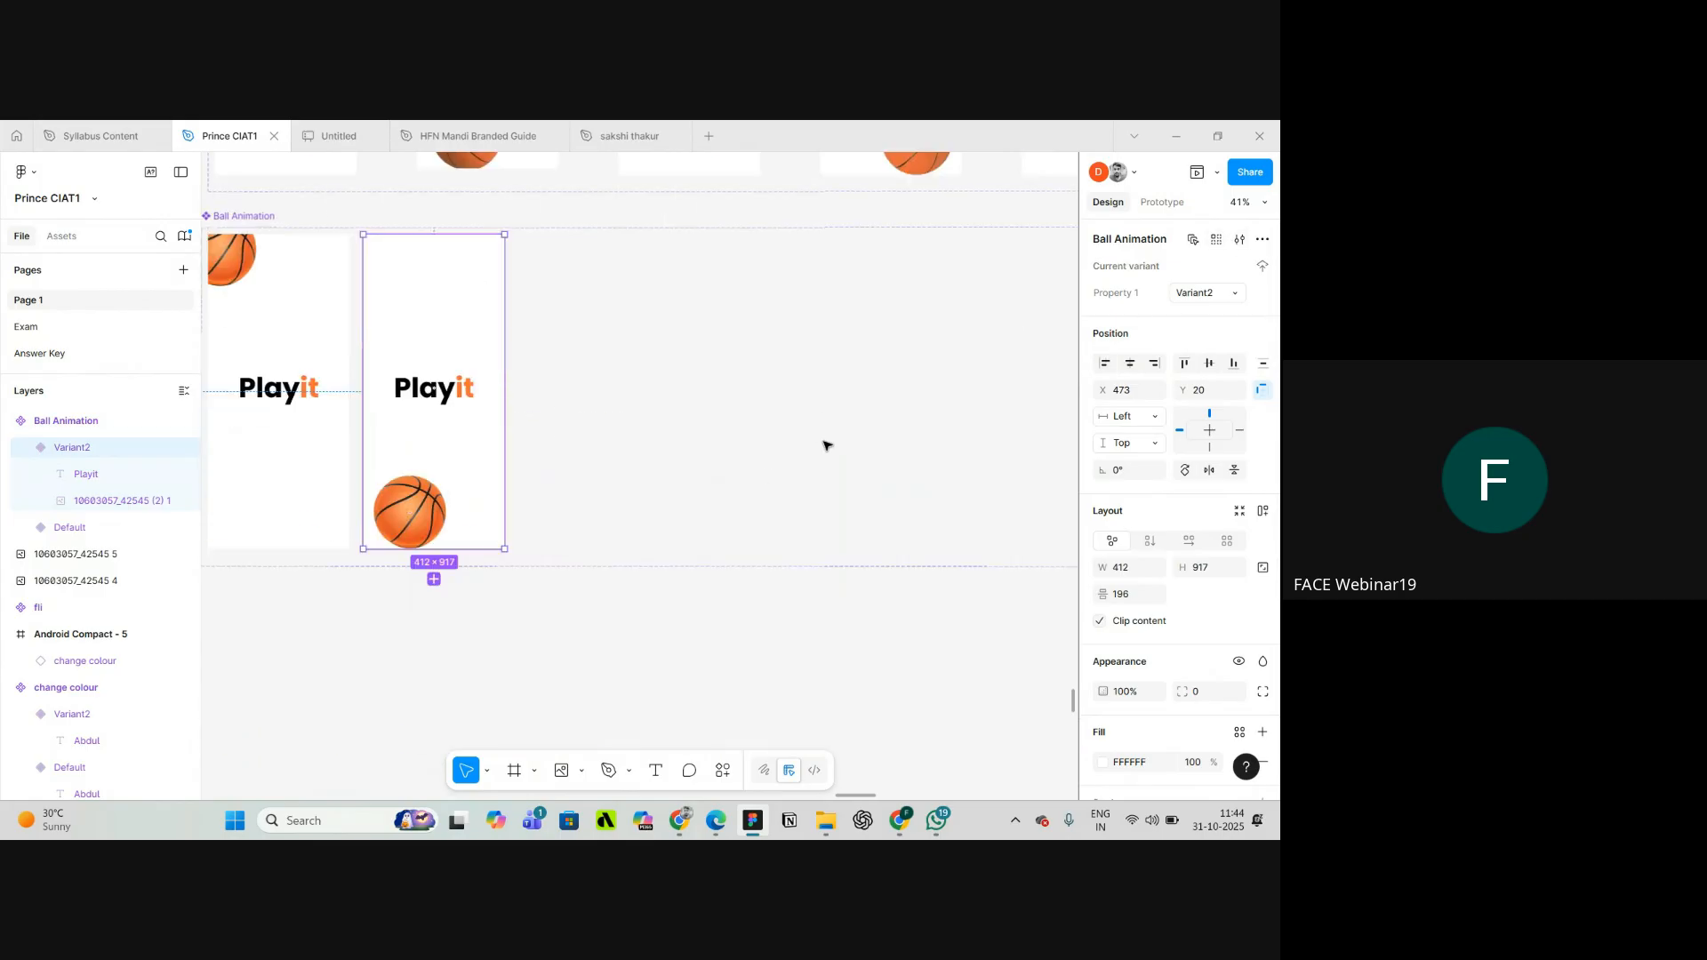
scroll(491, 560, "up", 3)
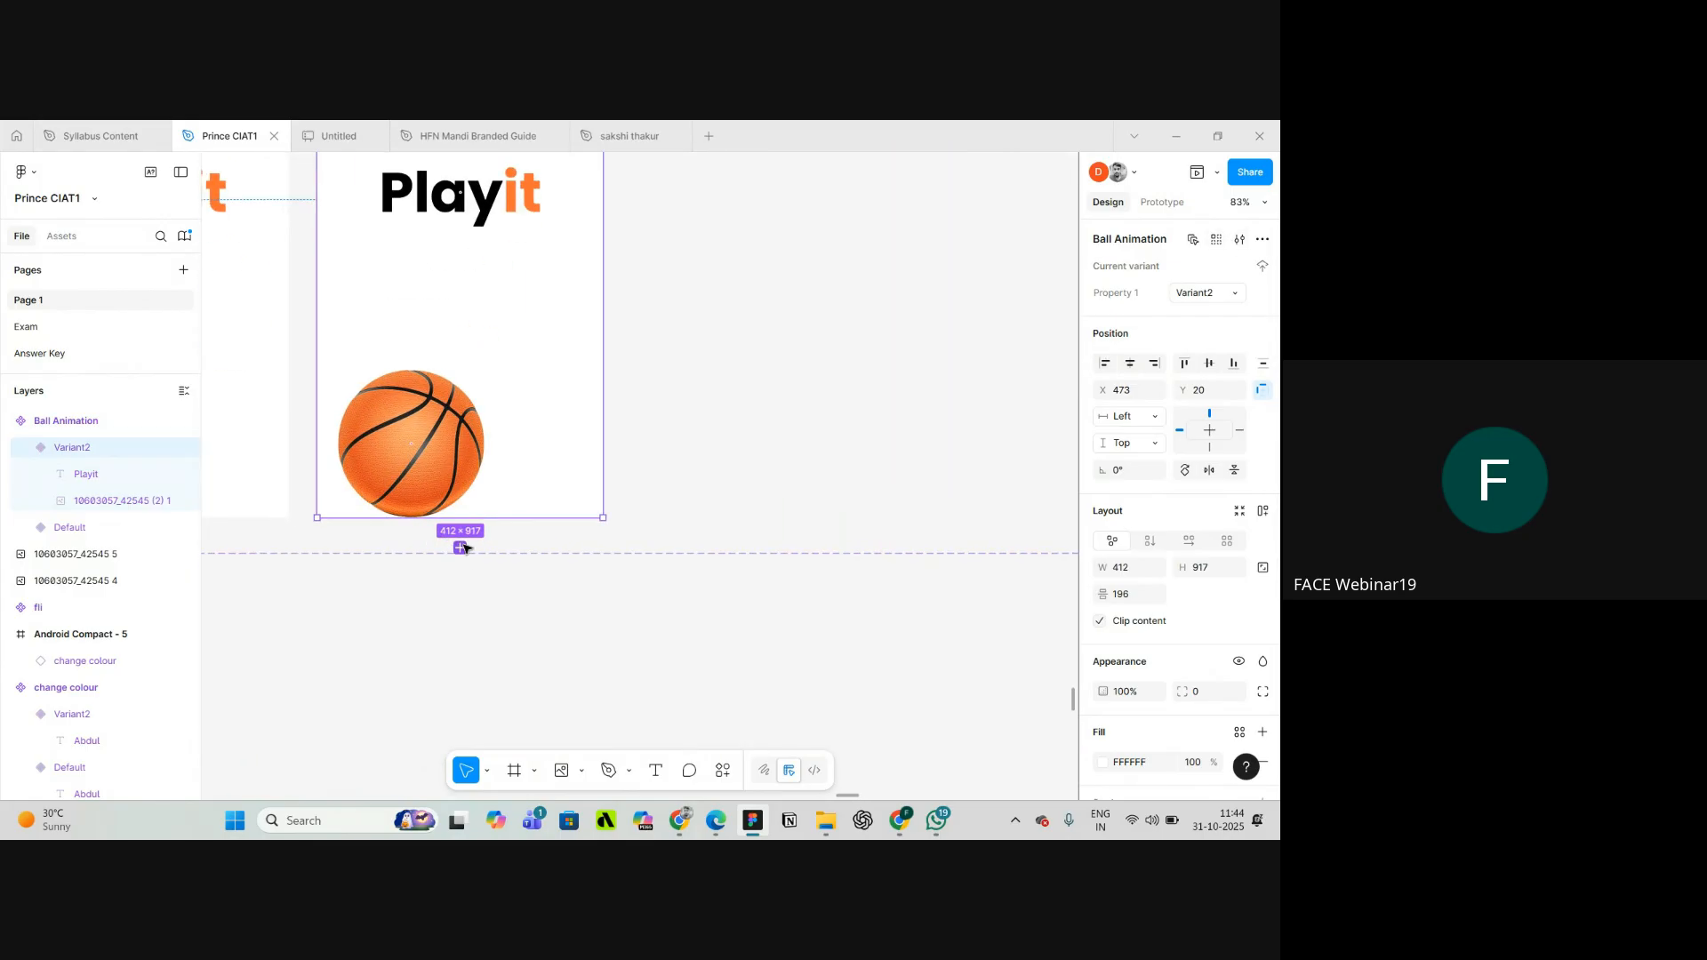
left_click(461, 547)
scroll(463, 547, "down", 5)
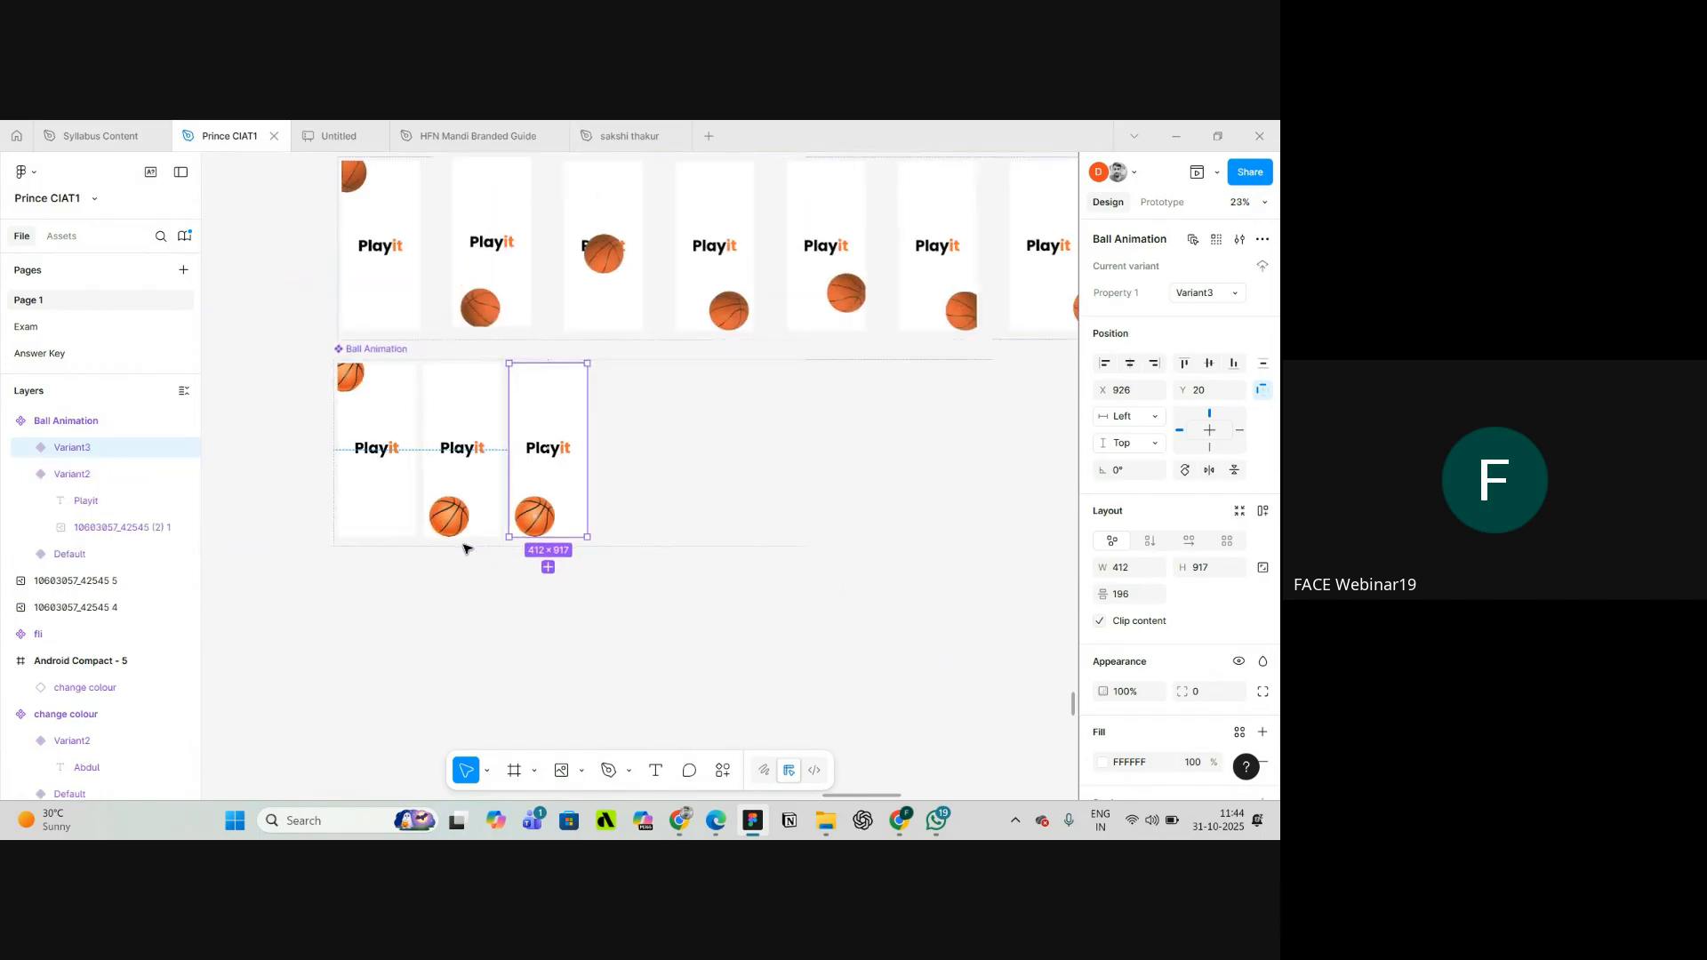
- Move the basketball in Variant3 up over the Playit text, to about X 89, Y 348
scroll(621, 494, "up", 3)
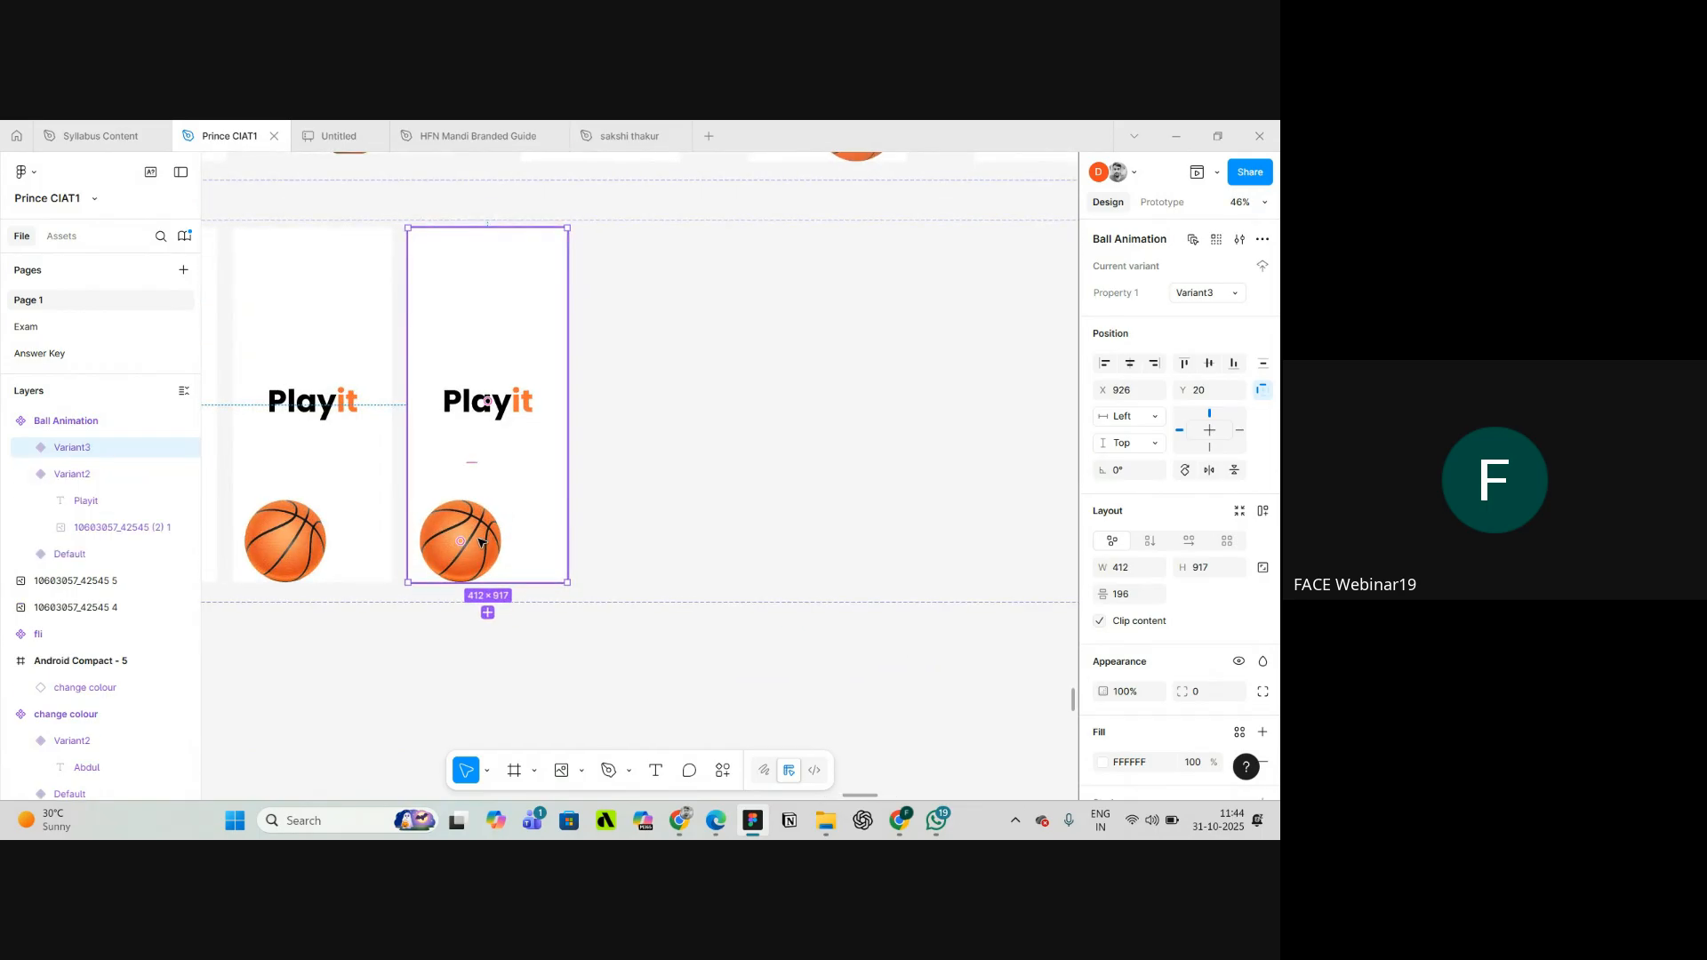
left_click(475, 546)
left_click_drag(476, 541, 497, 413)
scroll(497, 414, "up", 5)
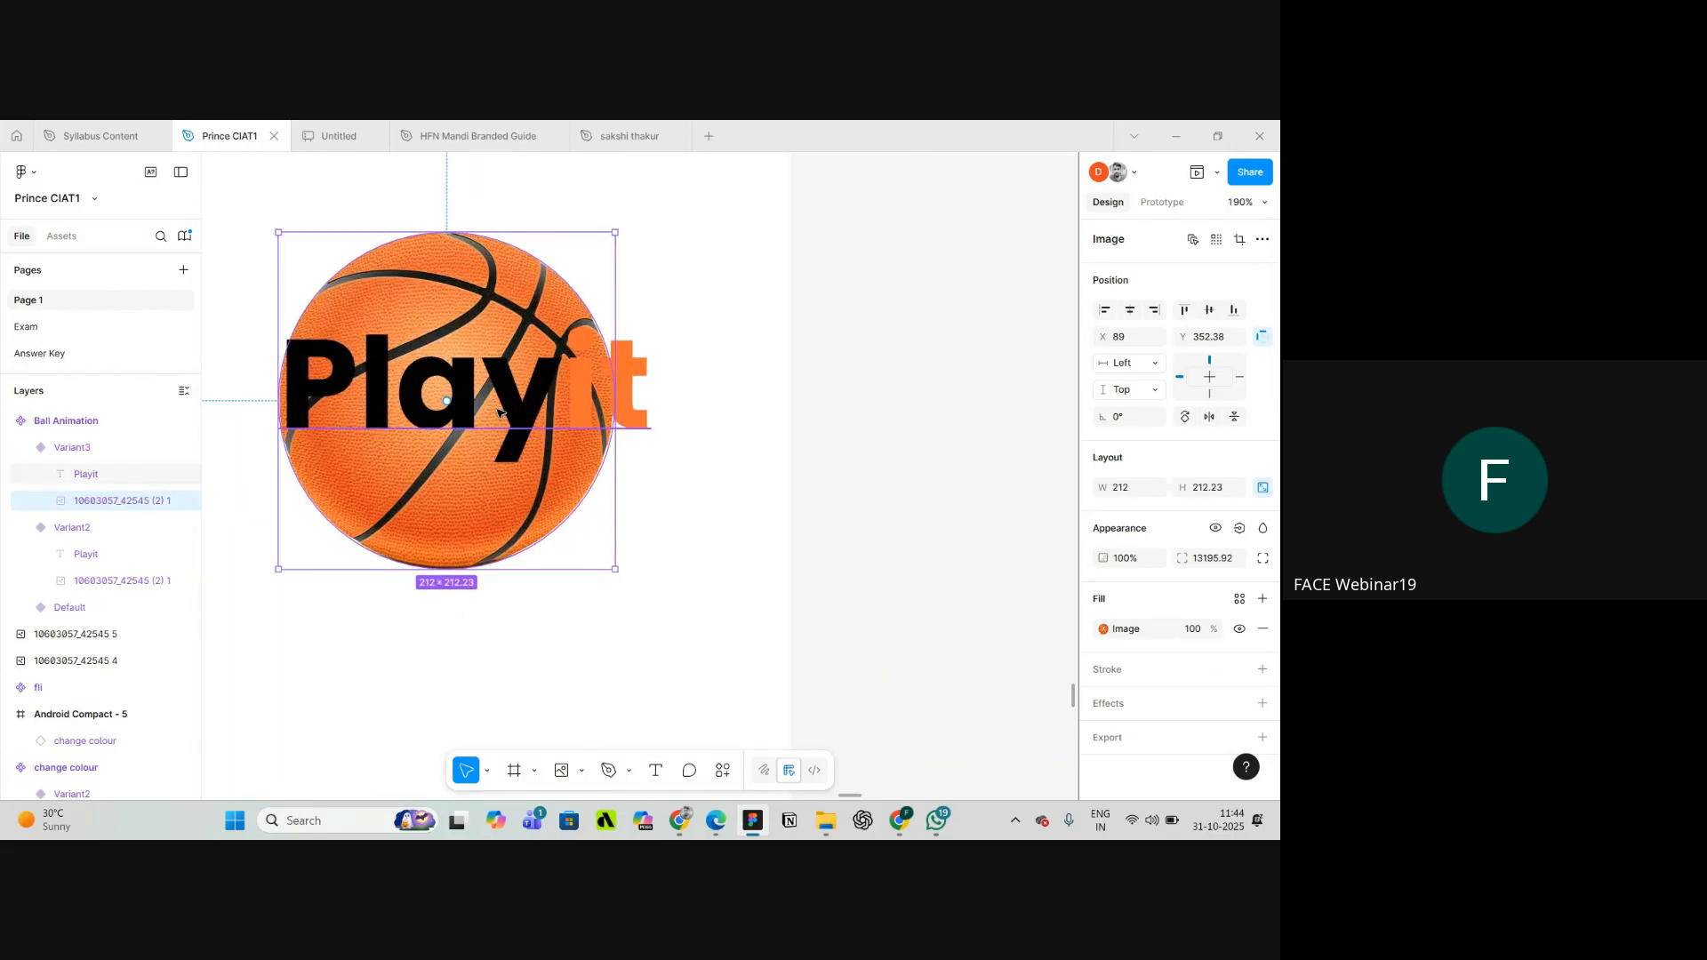
scroll(497, 414, "down", 8)
scroll(616, 333, "up", 1)
scroll(609, 378, "down", 3)
scroll(456, 559, "up", 4)
scroll(546, 524, "up", 3)
left_click_drag(561, 413, 561, 406)
left_click(562, 400)
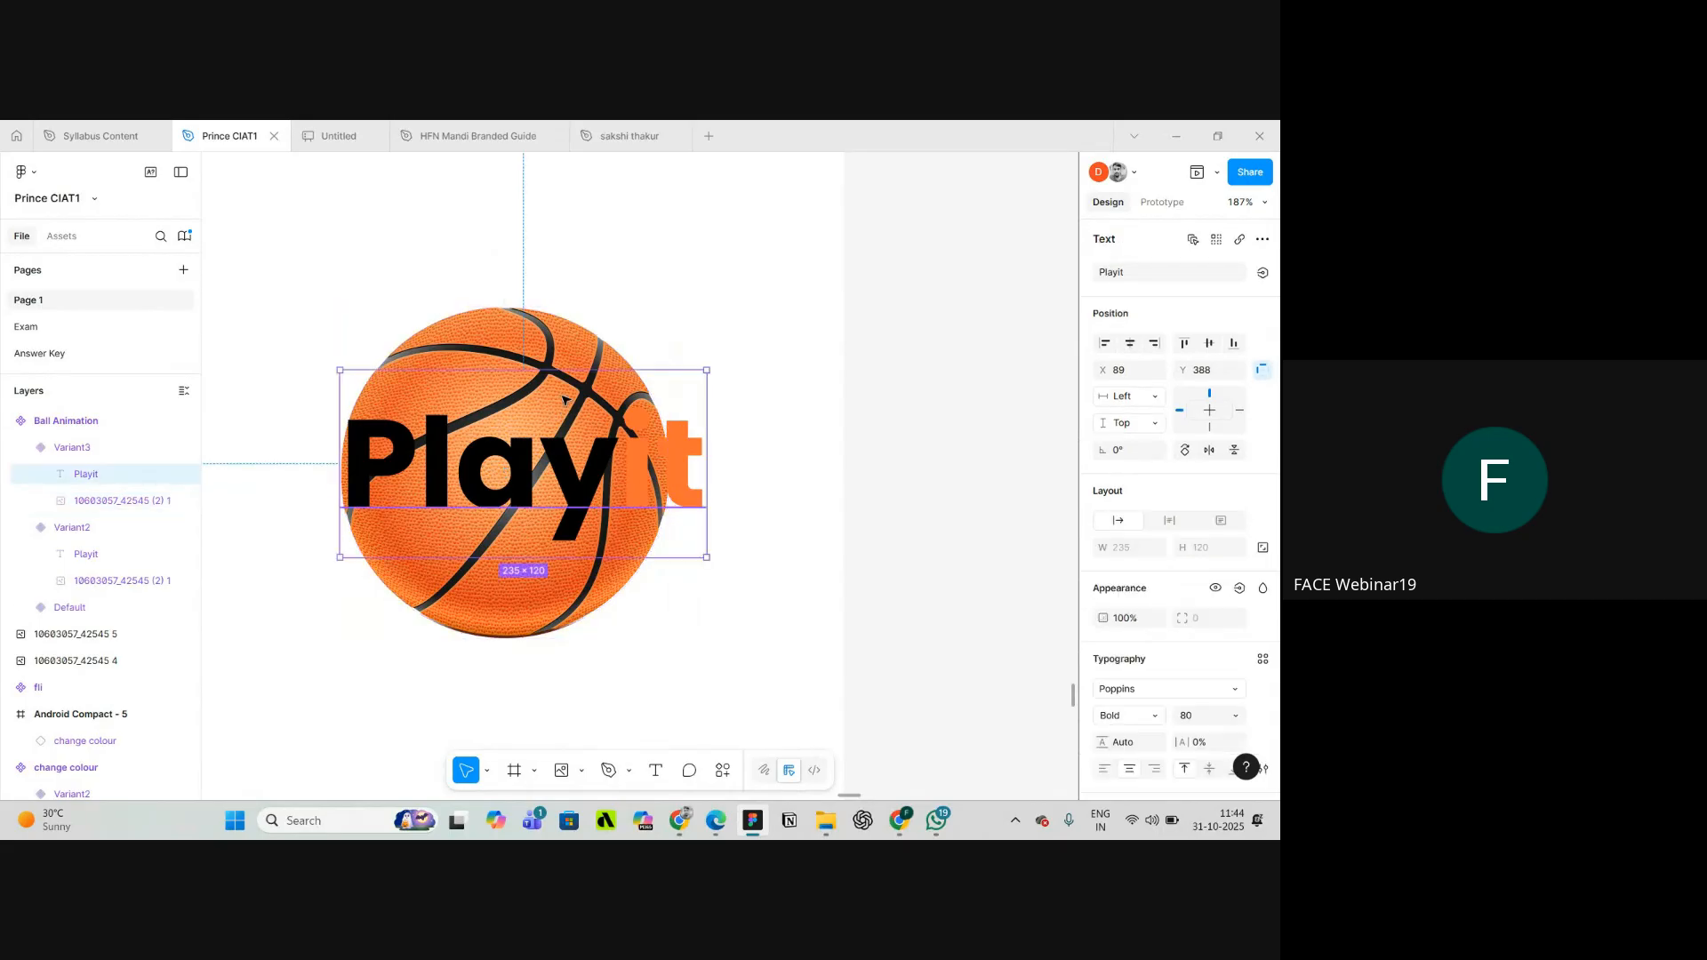
- Bring the Variant3 basketball in front of the Playit text, and centre it horizontally in the frame
left_click(560, 329)
right_click(560, 331)
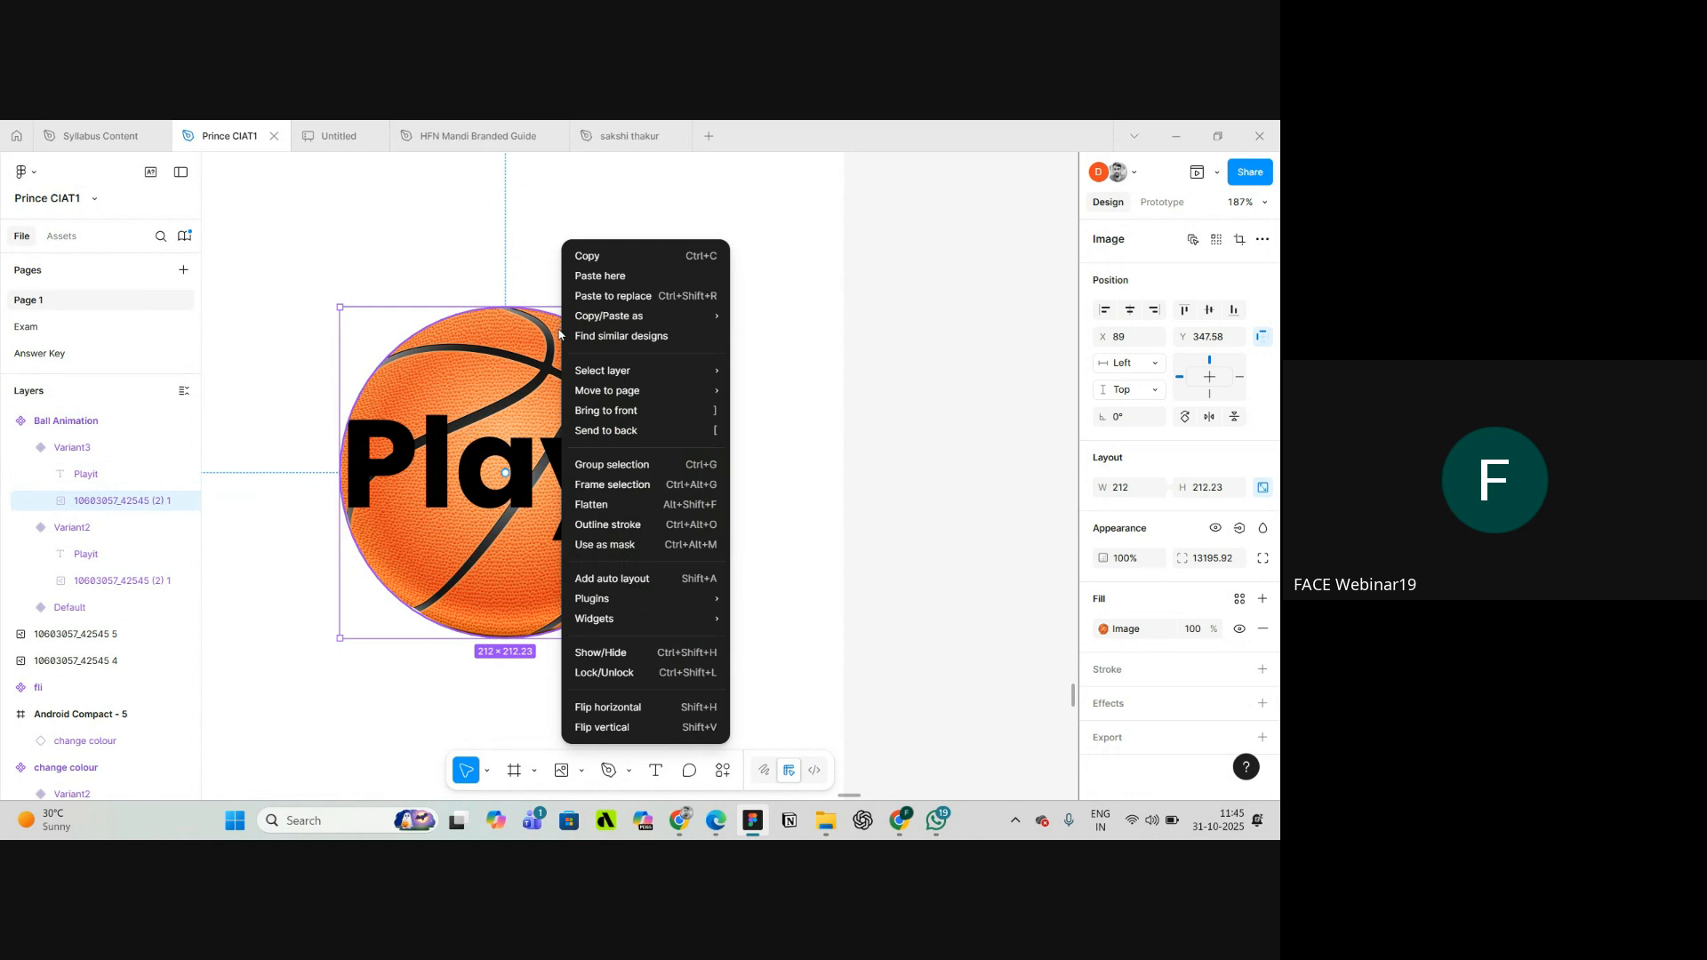
mouse_move(595, 375)
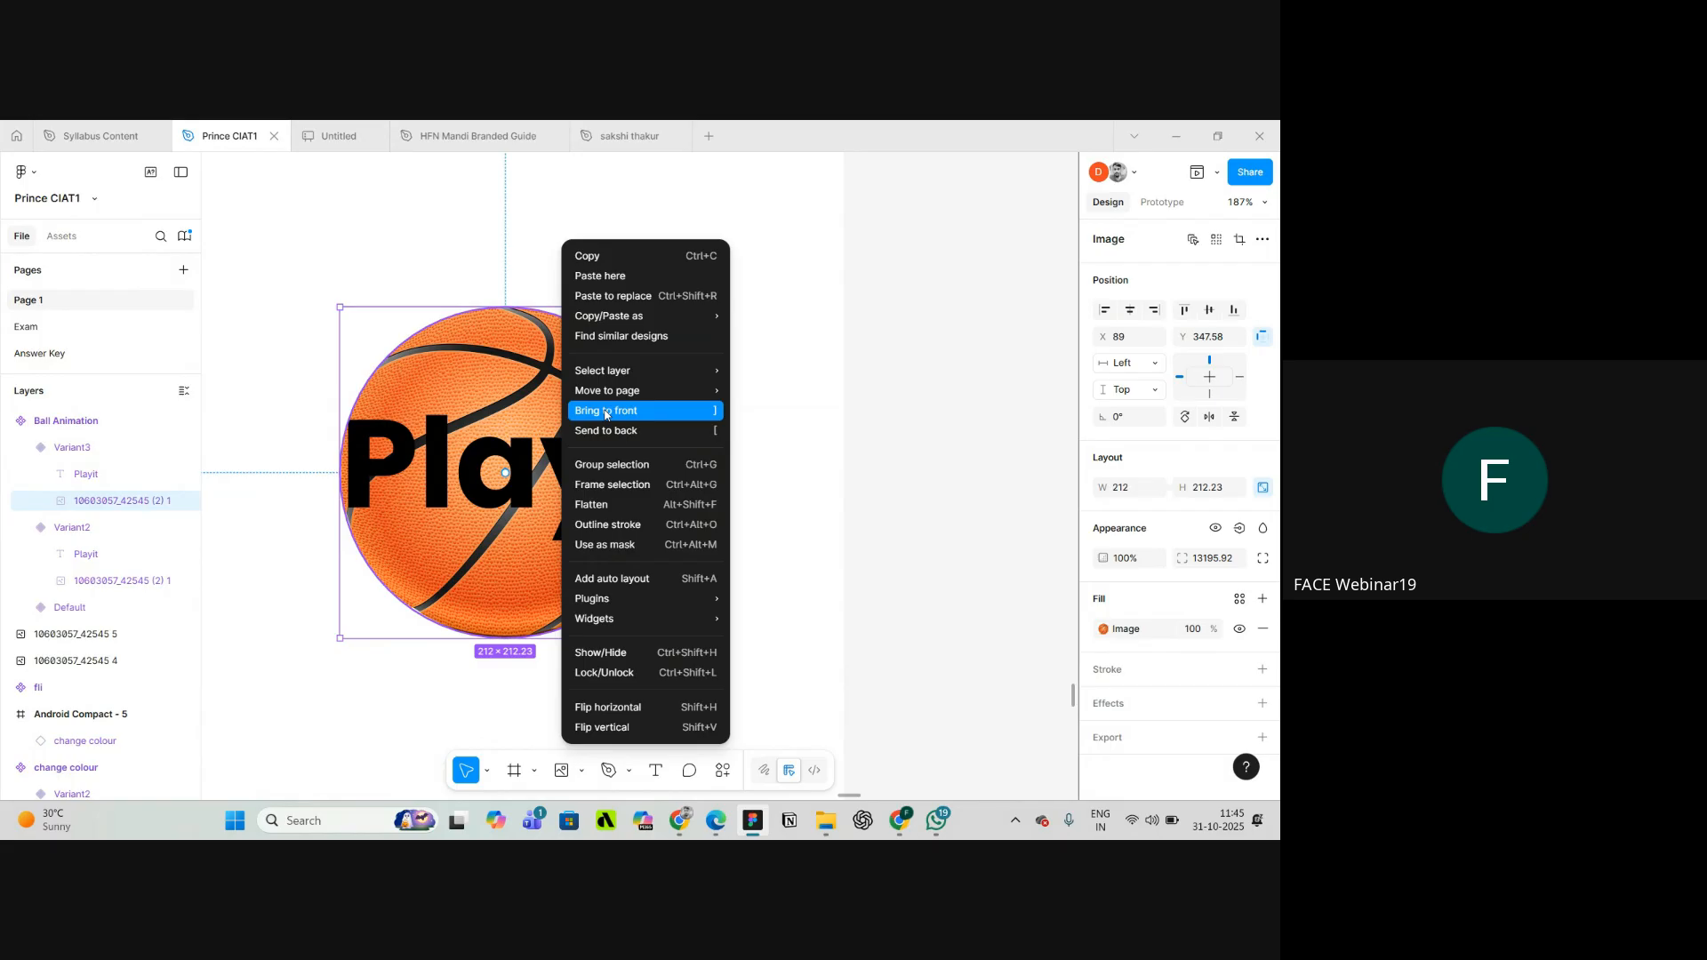
left_click(606, 412)
scroll(605, 412, "down", 3)
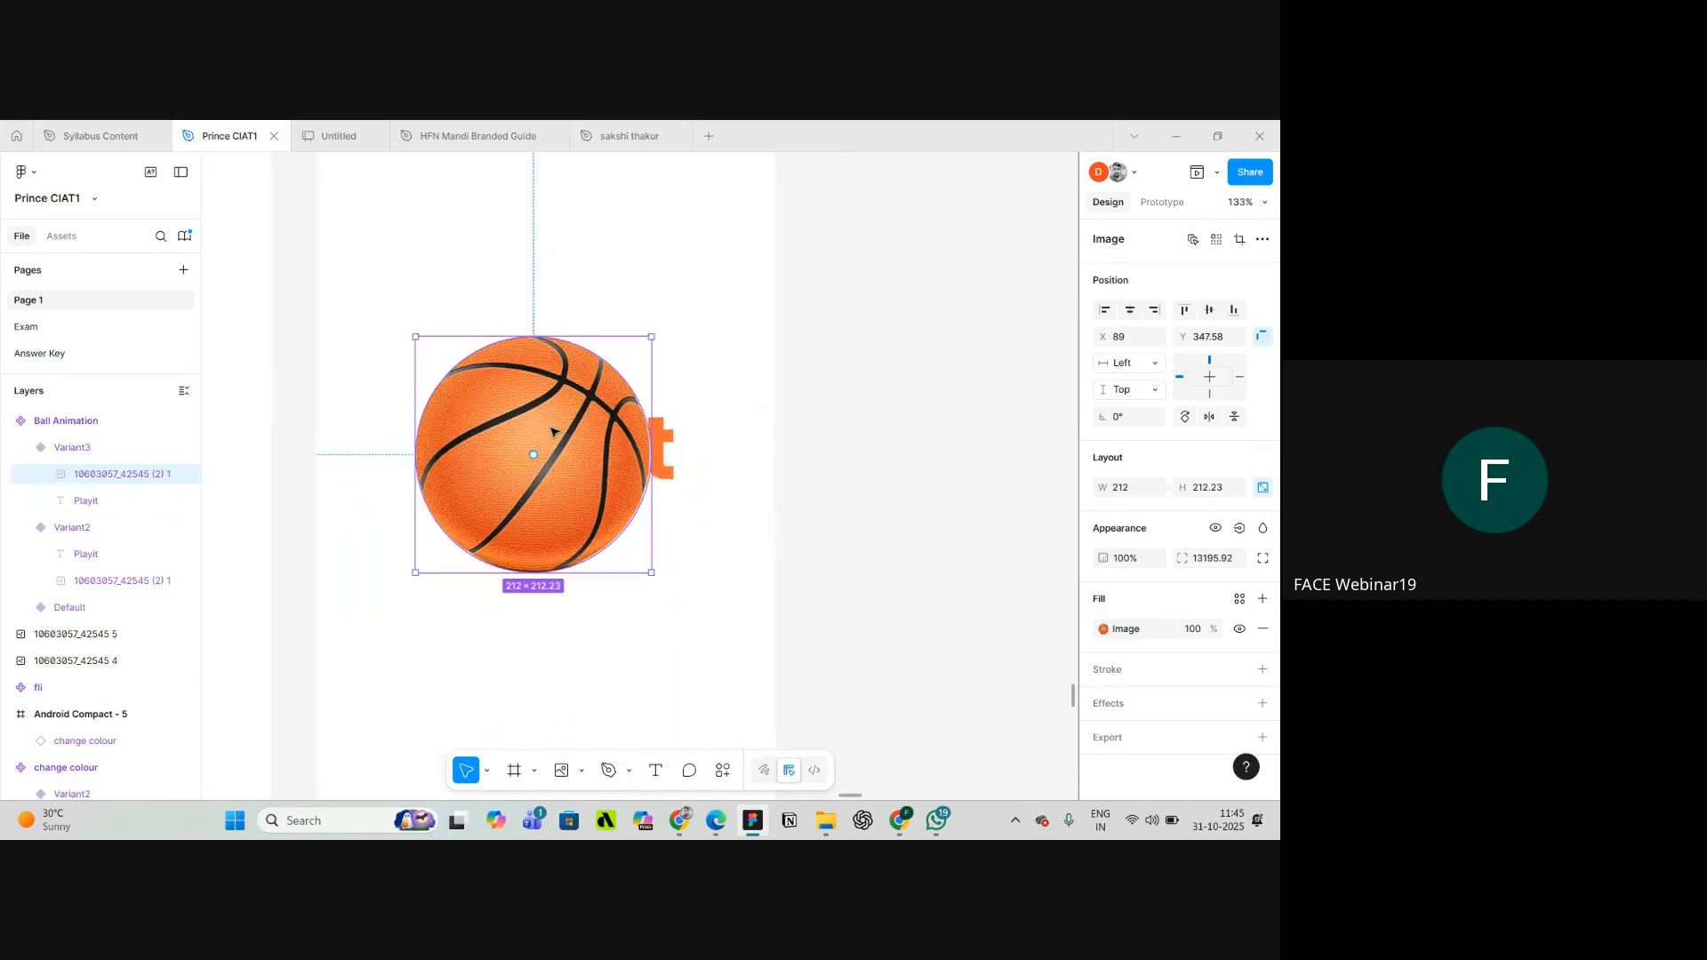
left_click(1131, 311)
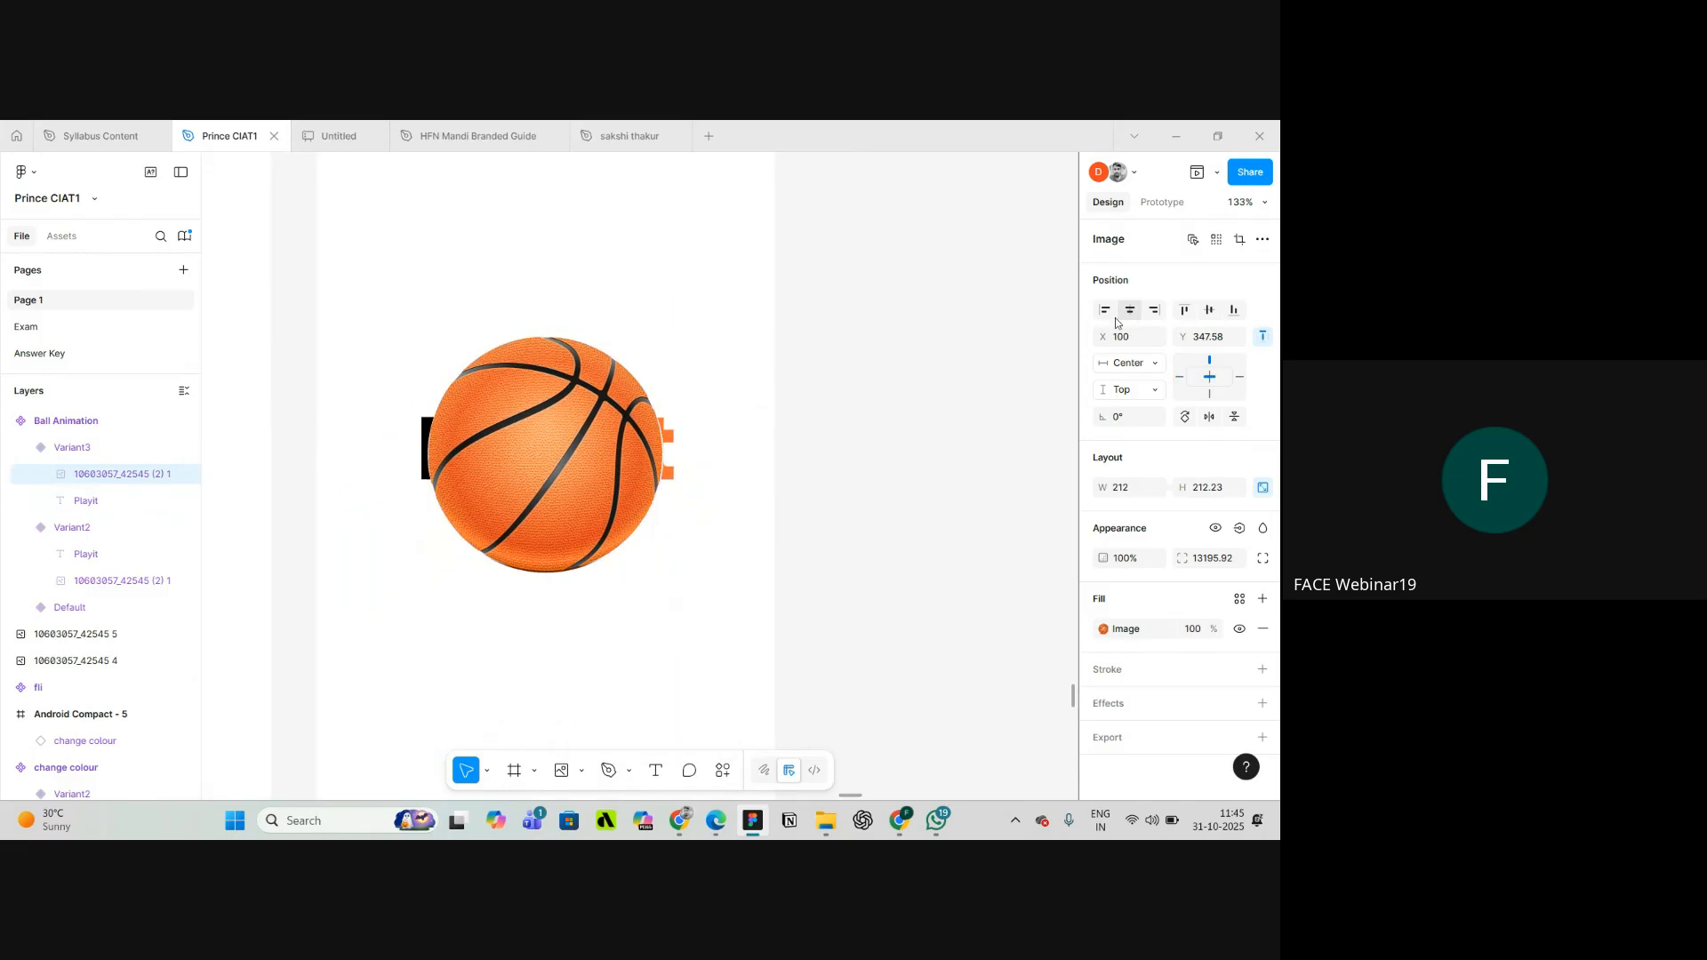
- Add a fourth variant to the Ball Animation component set, duplicating the third one
scroll(454, 433, "down", 5)
scroll(453, 433, "down", 5)
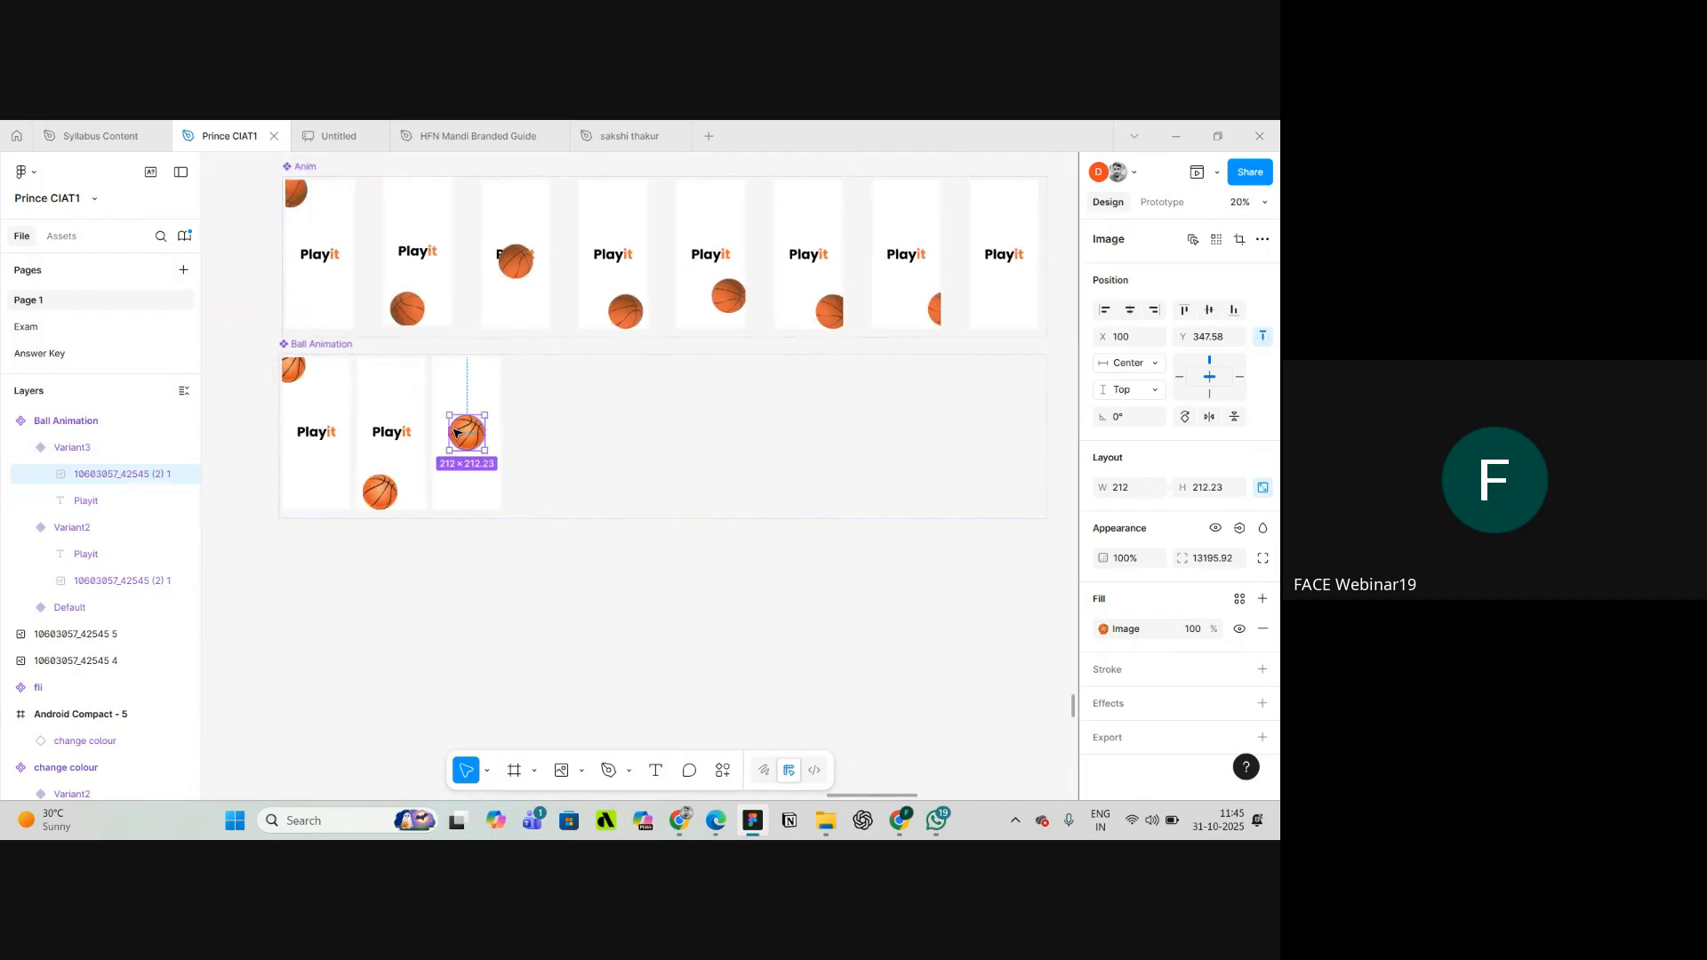
left_click(480, 377)
scroll(465, 538, "up", 1)
left_click(465, 539)
scroll(737, 478, "down", 2)
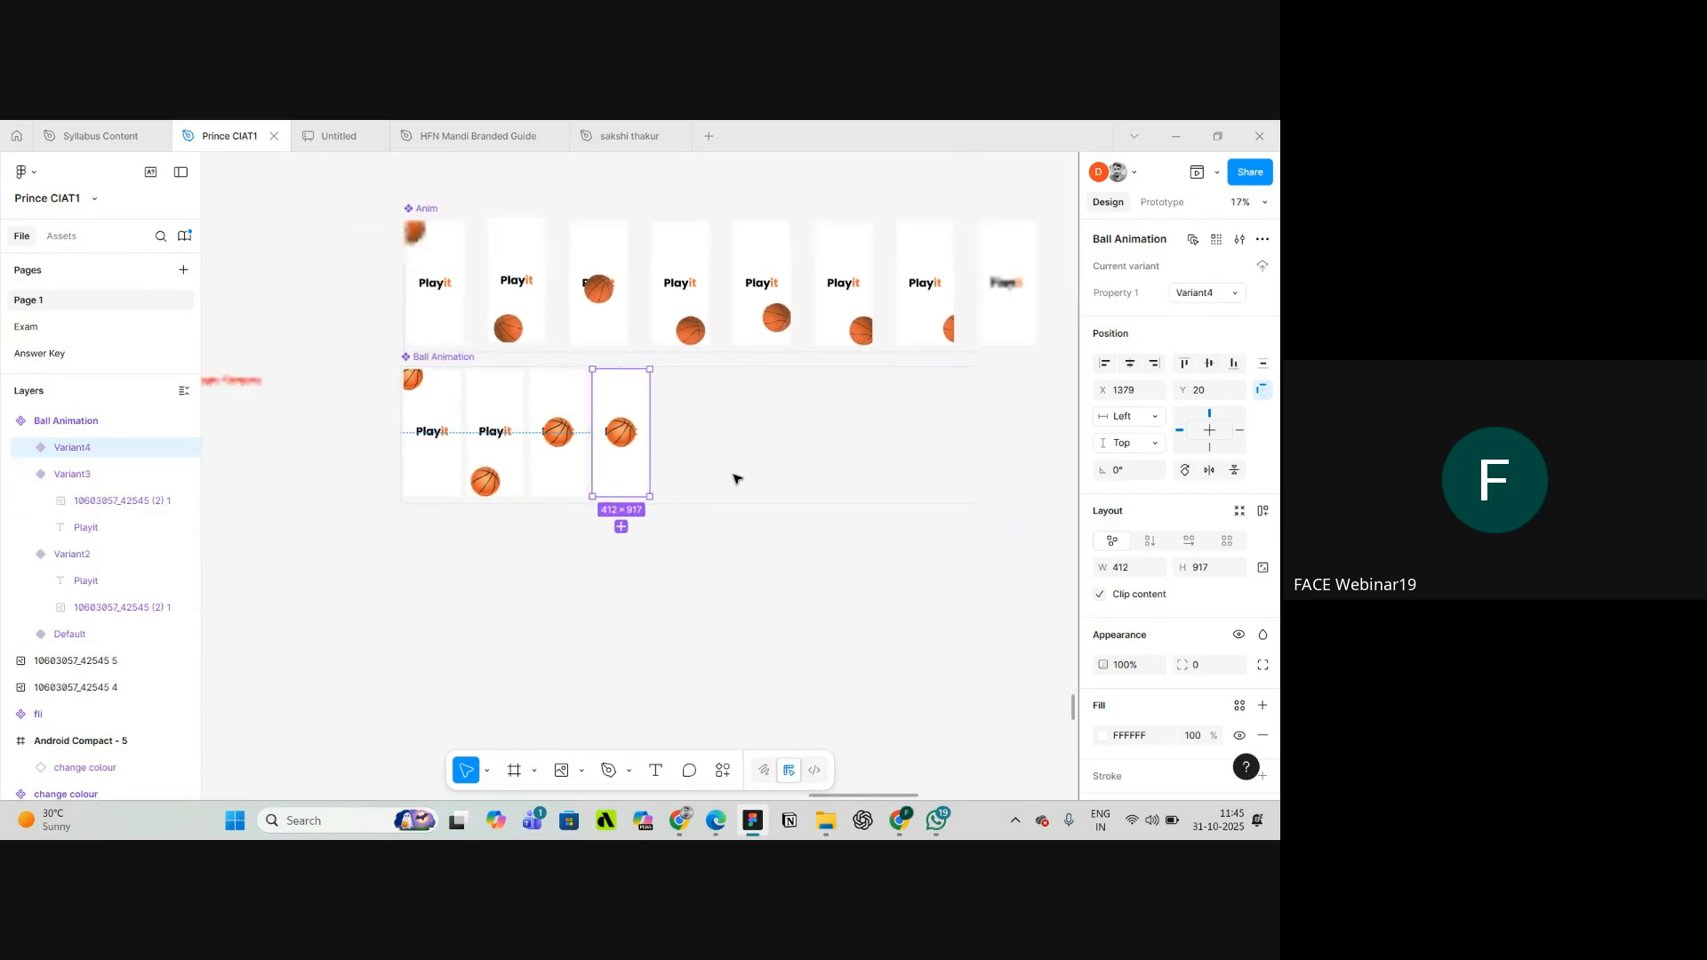
- Move the basketball in Variant4 down to the frame's lower-right area, at about X 166, Y 705
scroll(736, 432, "up", 2)
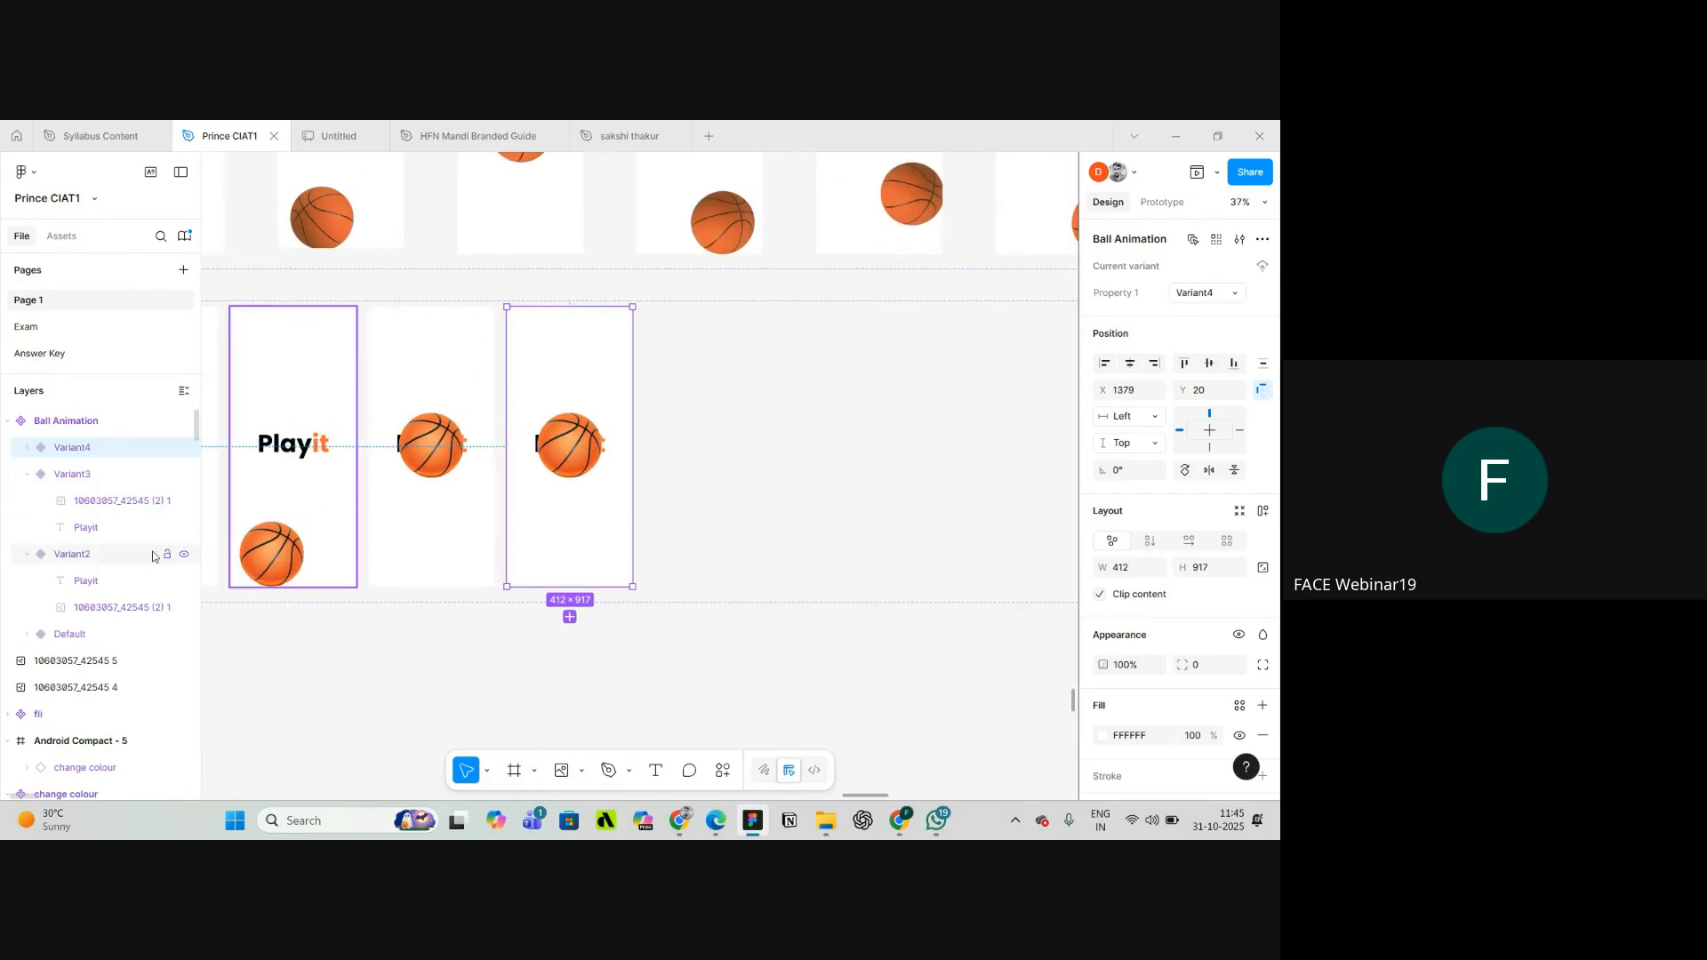
scroll(570, 544, "down", 2)
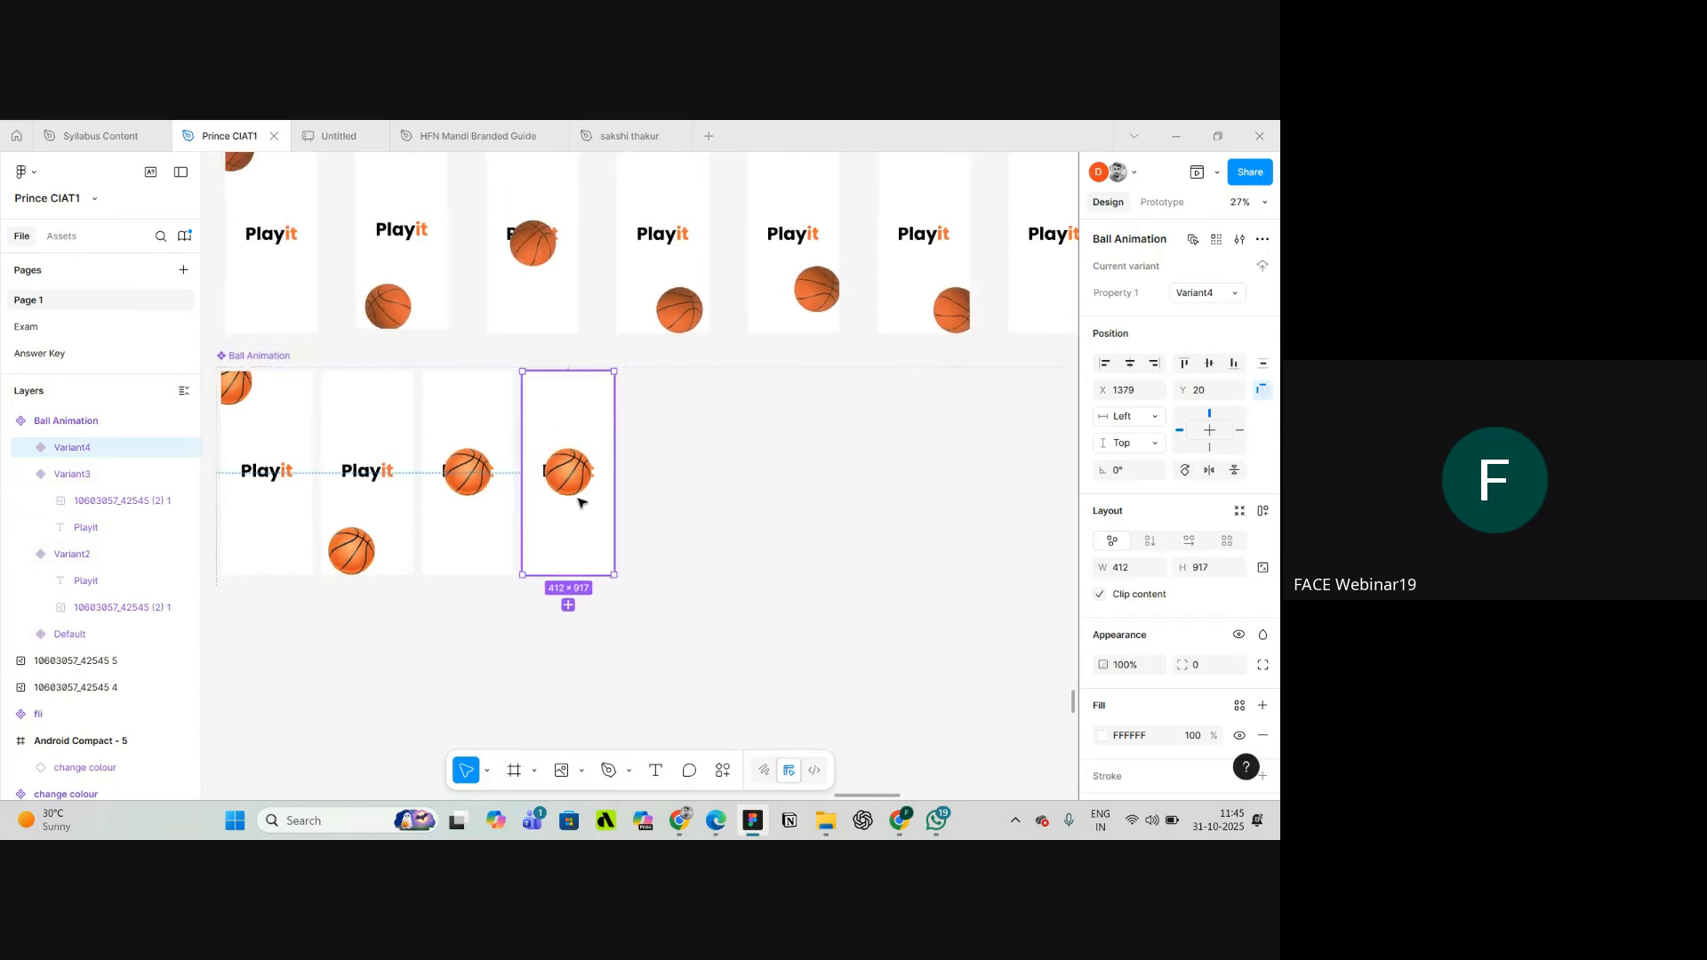
scroll(573, 483, "up", 2)
double_click(576, 480)
scroll(577, 479, "up", 3)
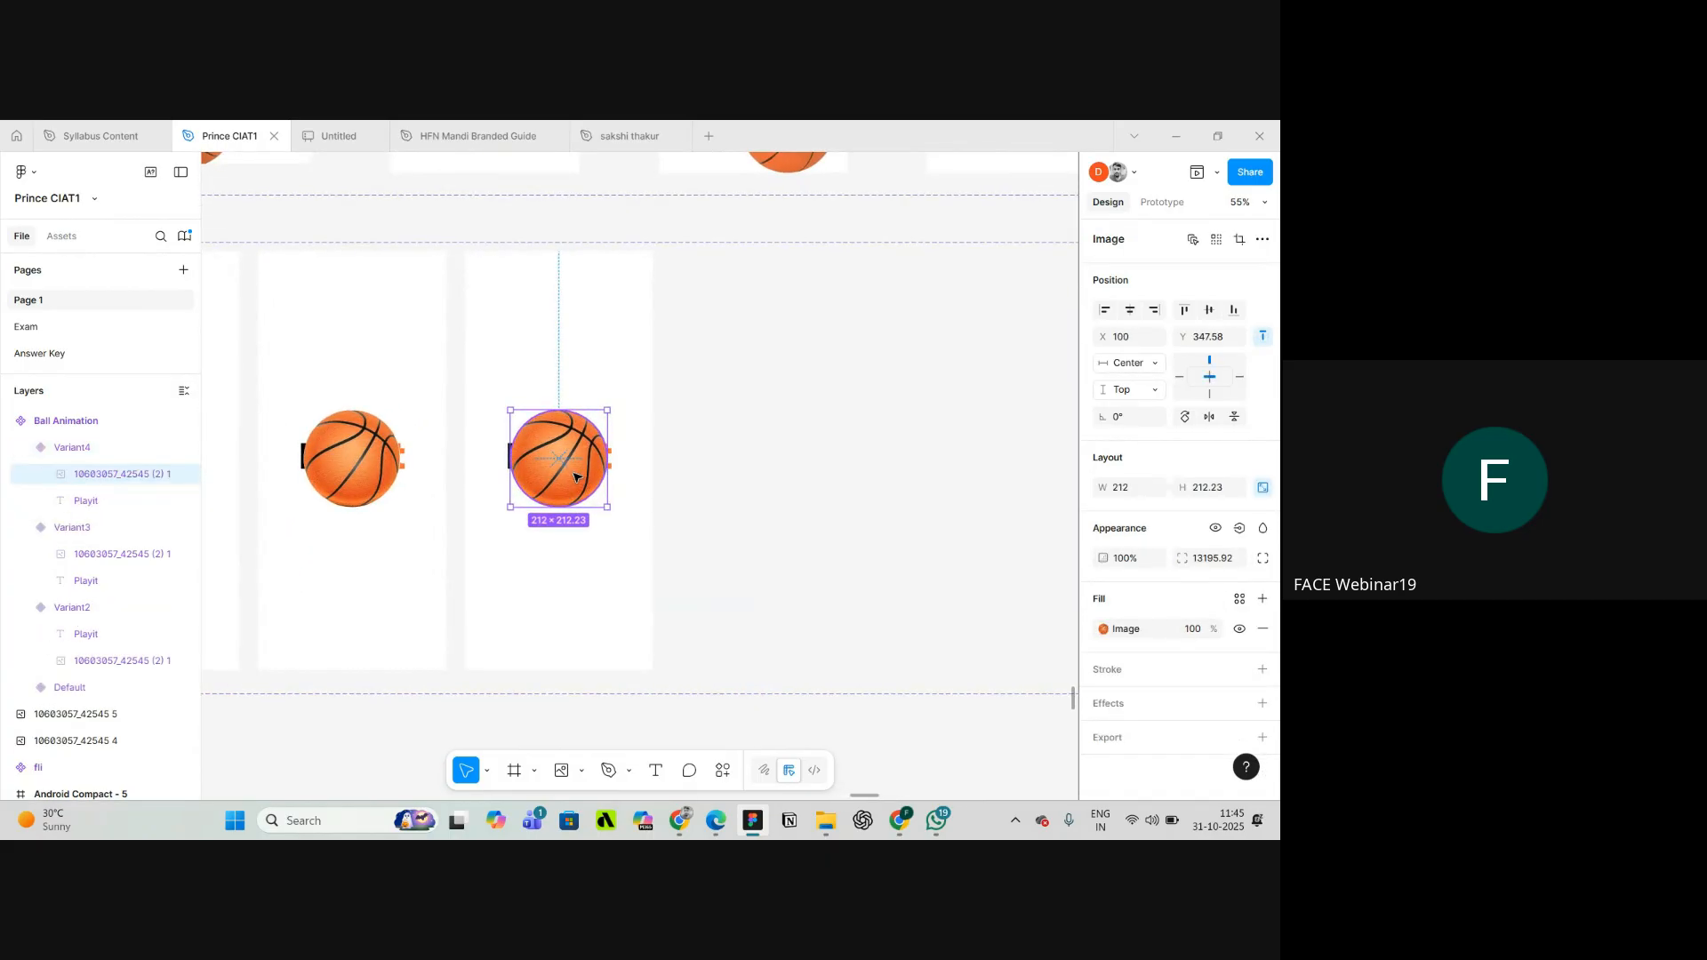
left_click_drag(574, 477, 600, 632)
scroll(601, 632, "down", 3)
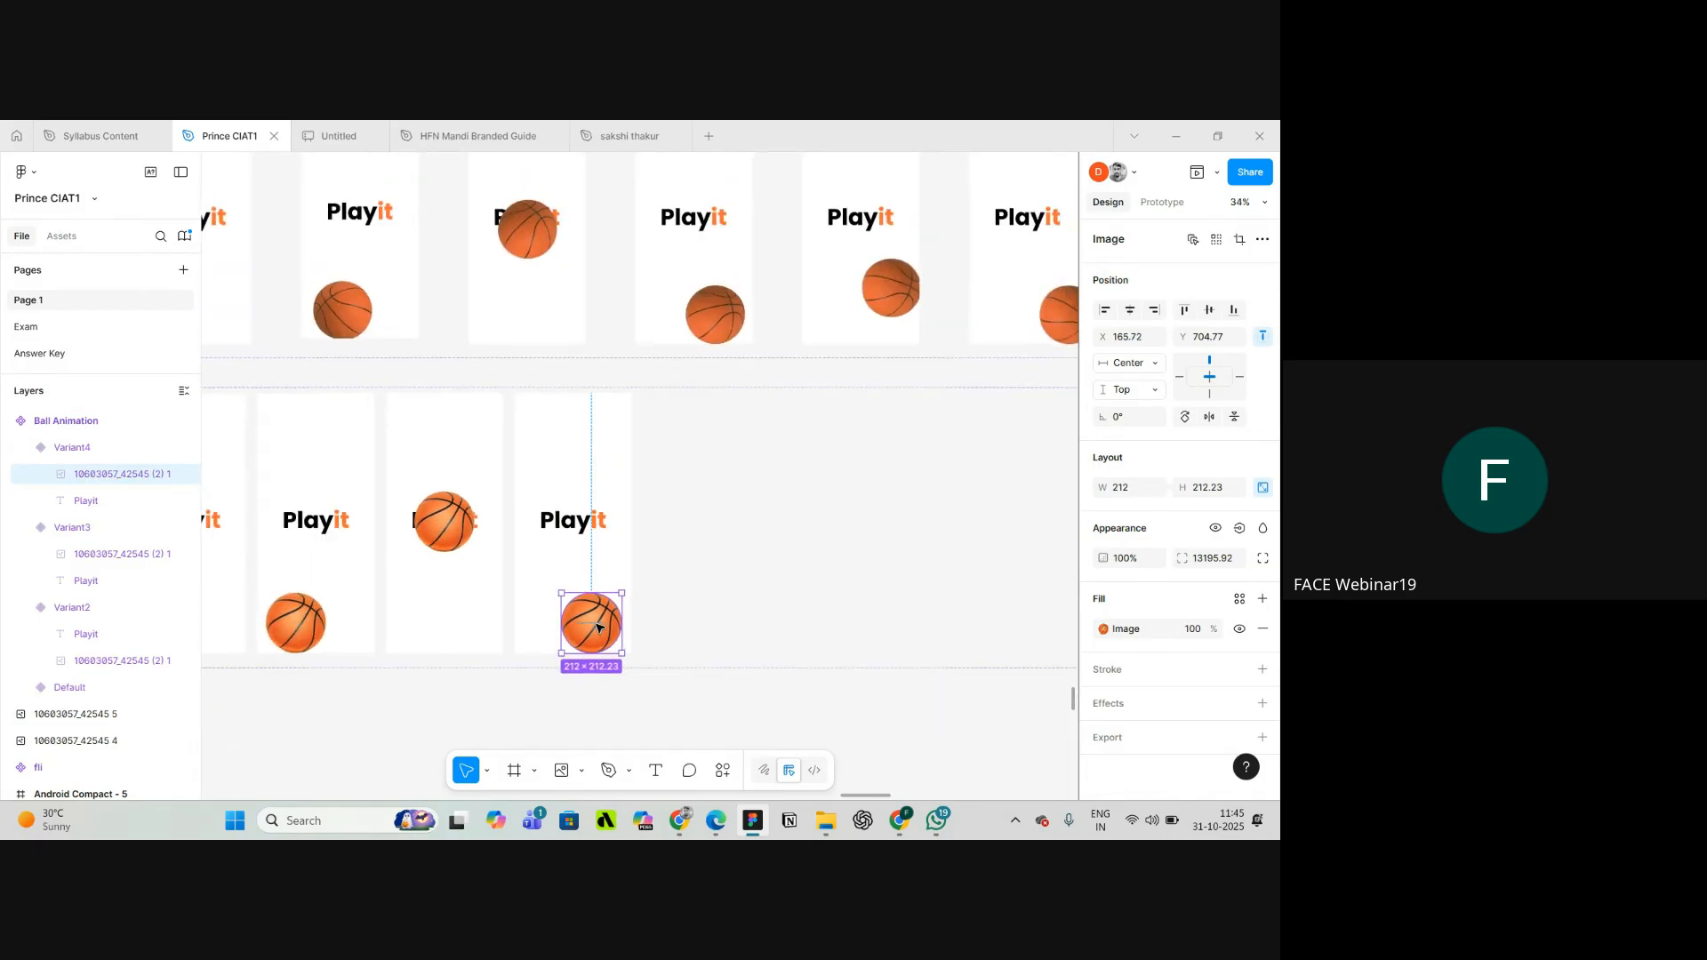
- Add a fifth variant and move its basketball up against the frame's right edge, at about X 200, Y 602
left_click(551, 423)
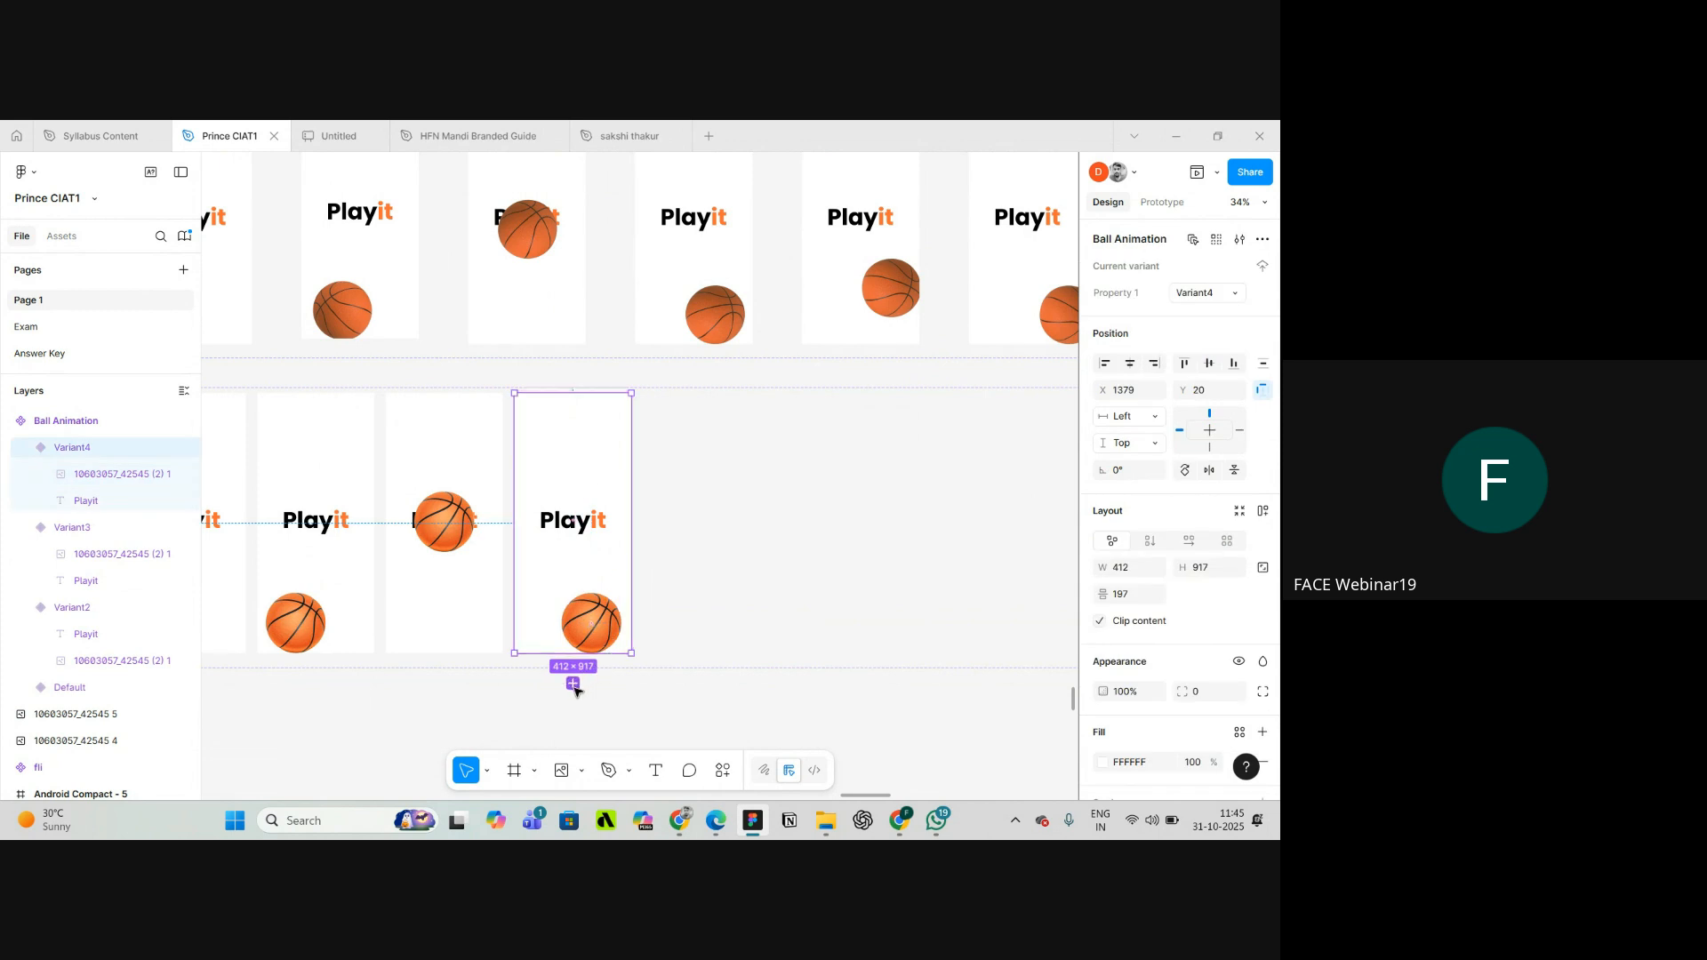
left_click(574, 685)
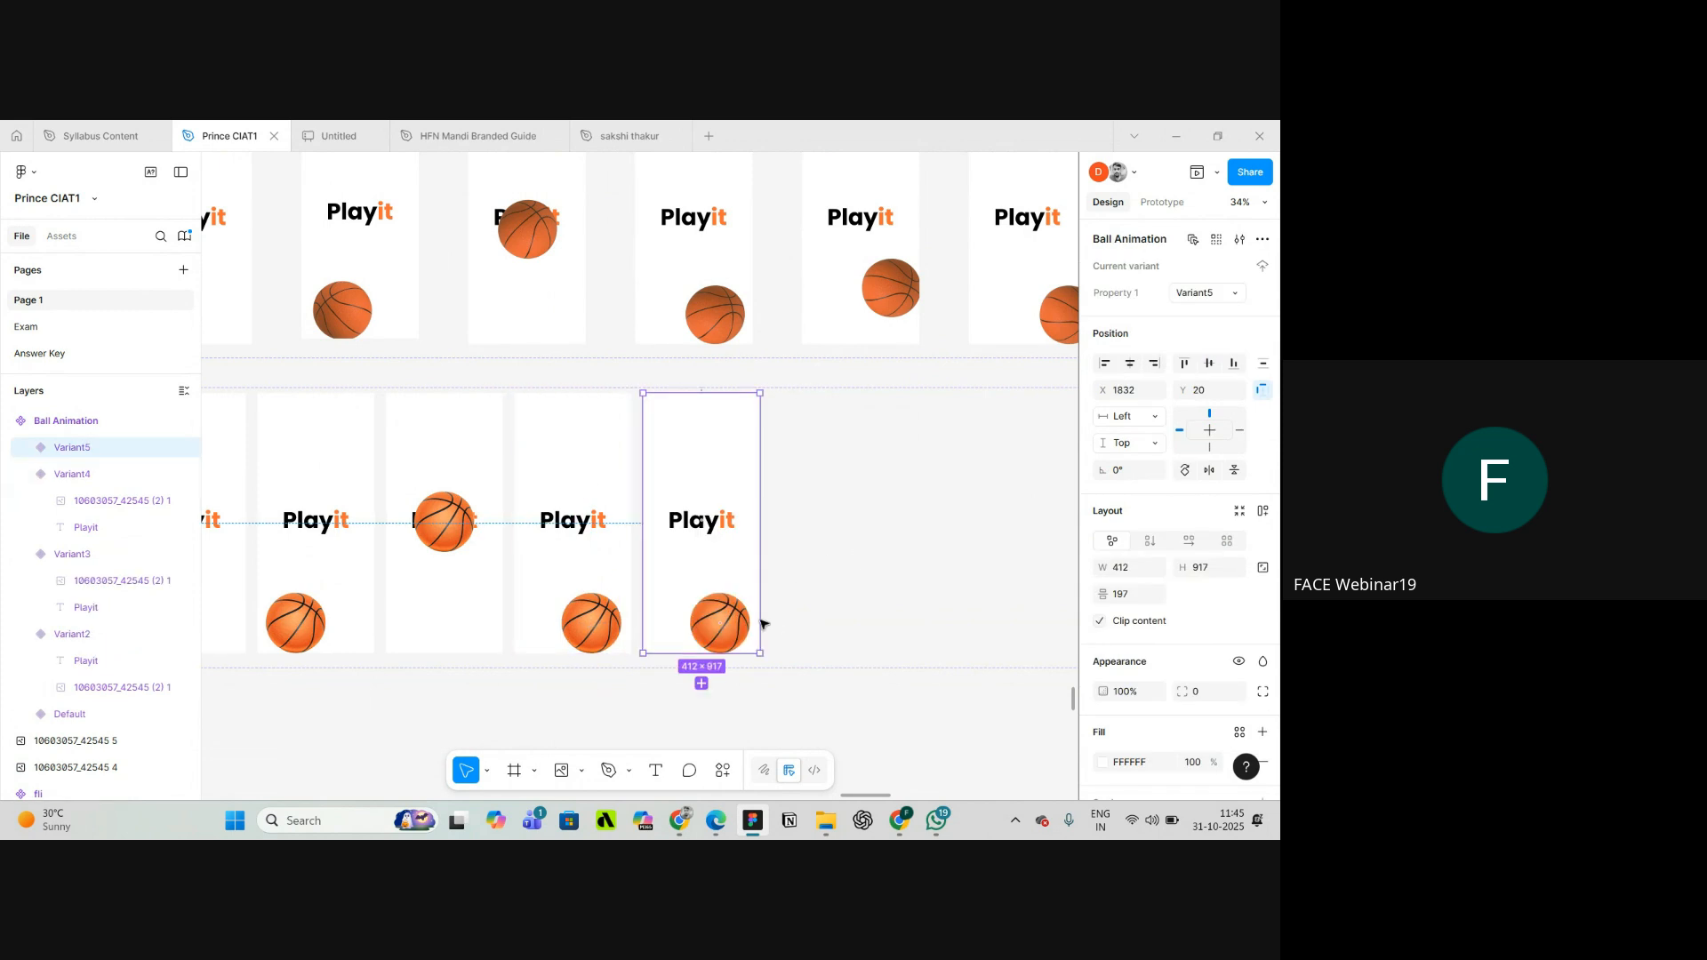
scroll(738, 592, "up", 5)
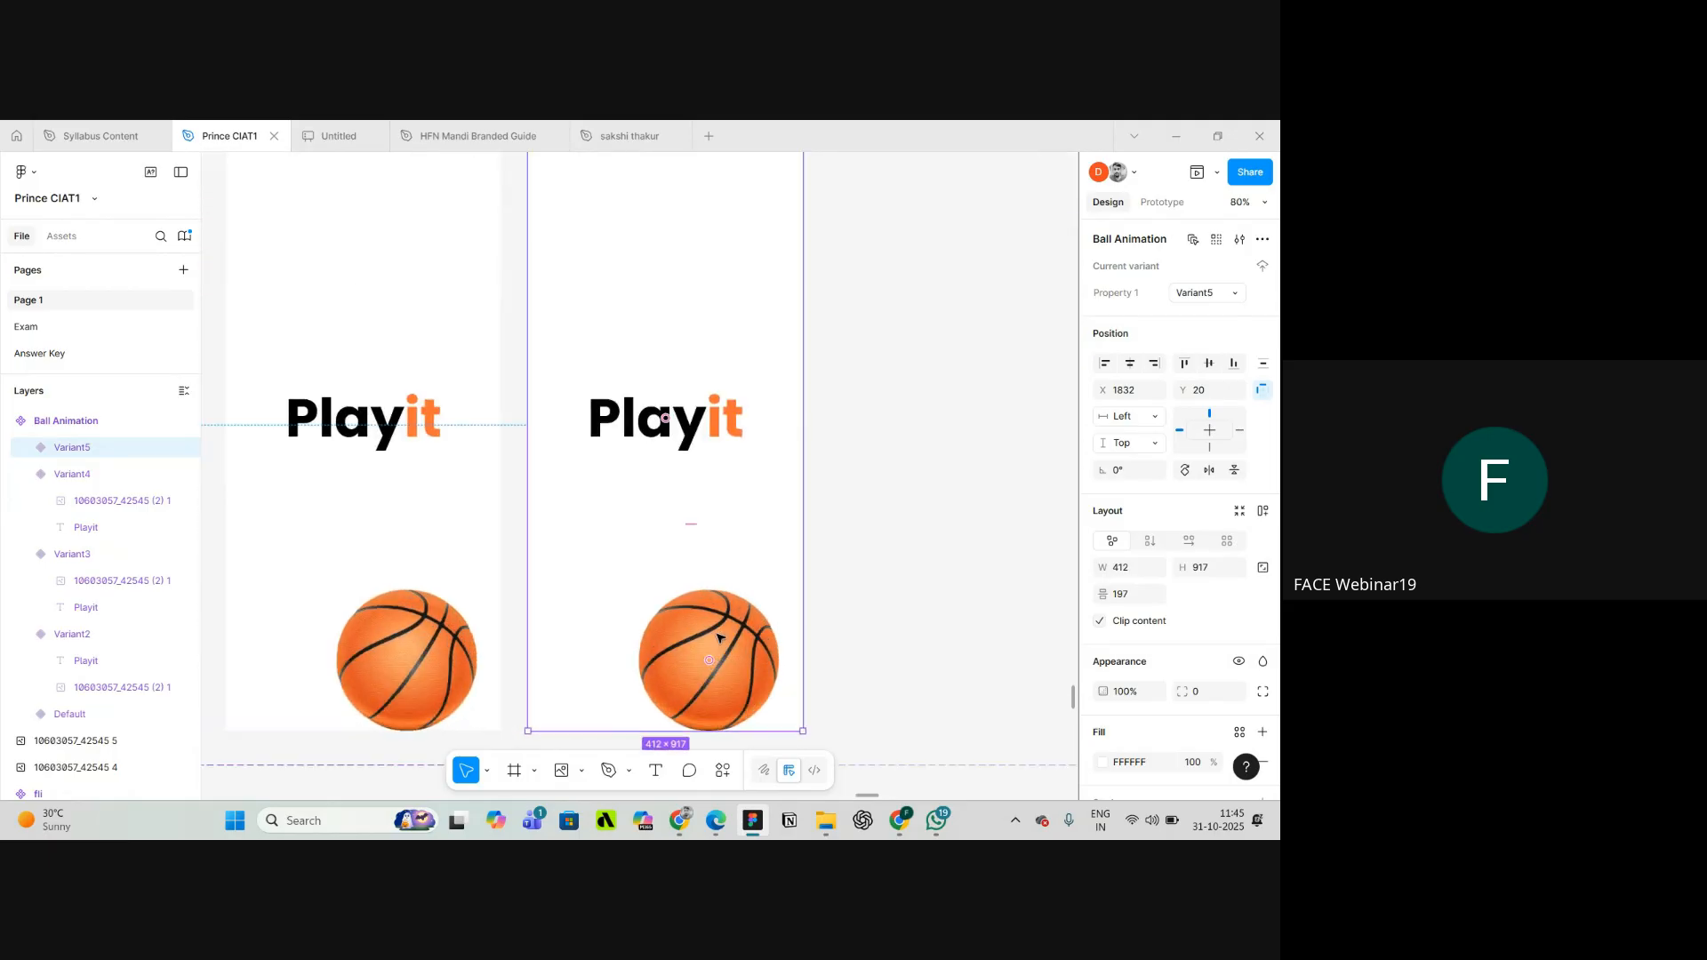
left_click(719, 642)
left_click_drag(717, 638, 741, 579)
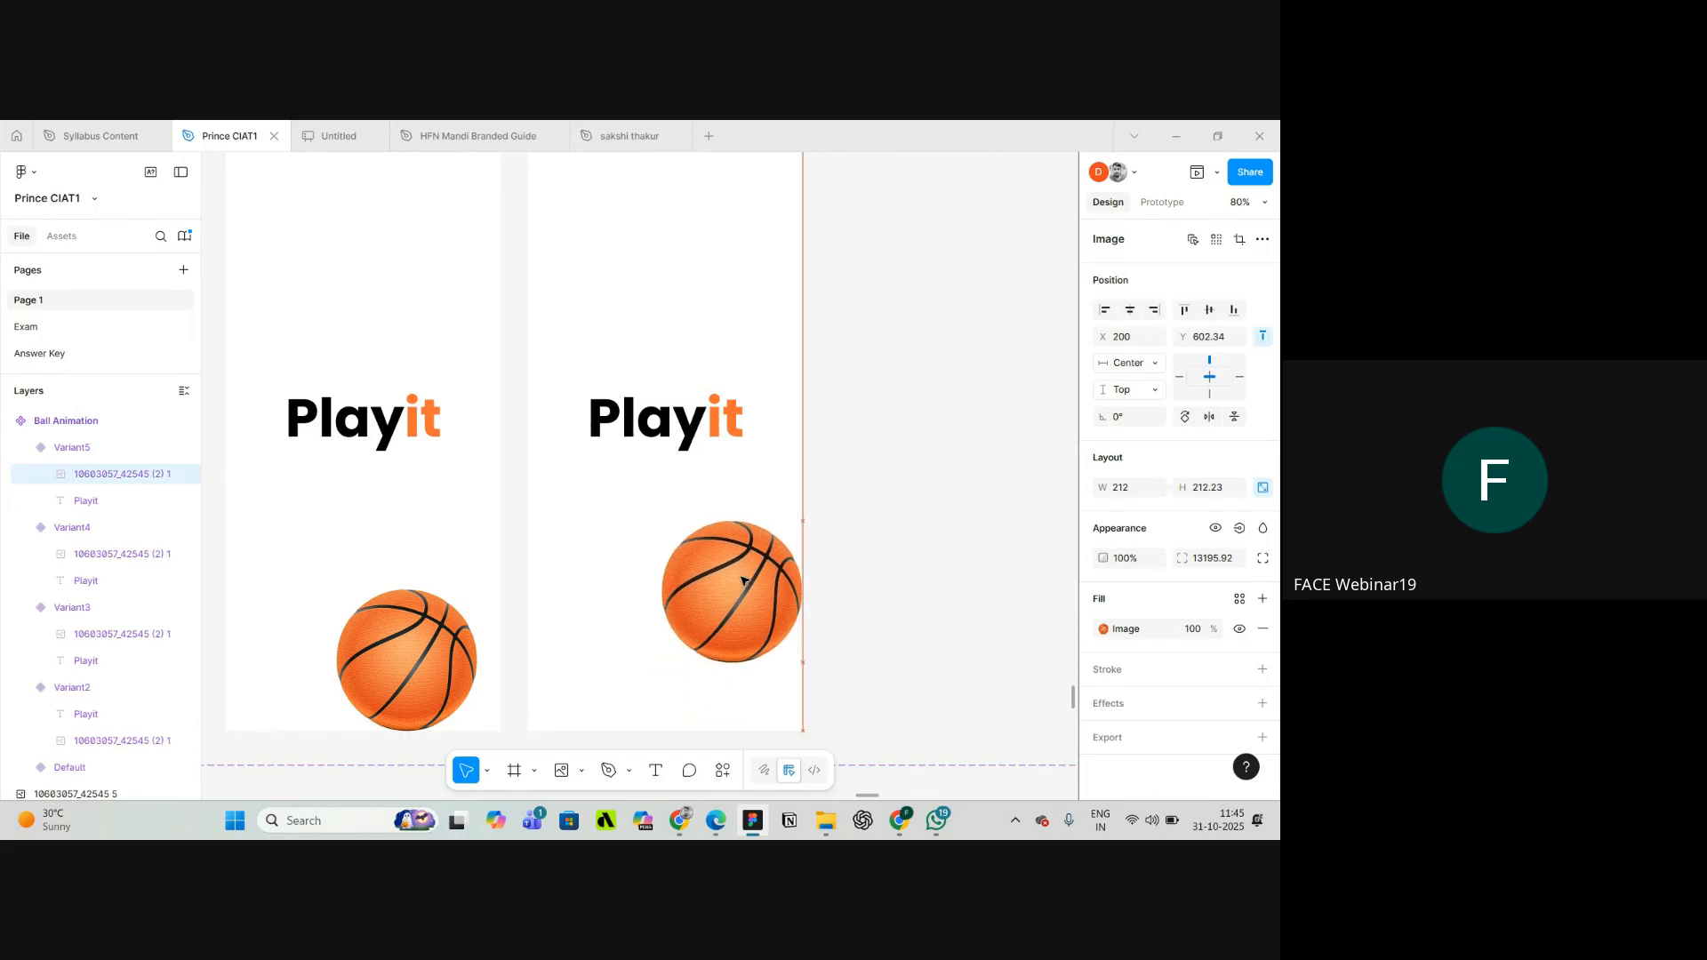
scroll(742, 580, "down", 8)
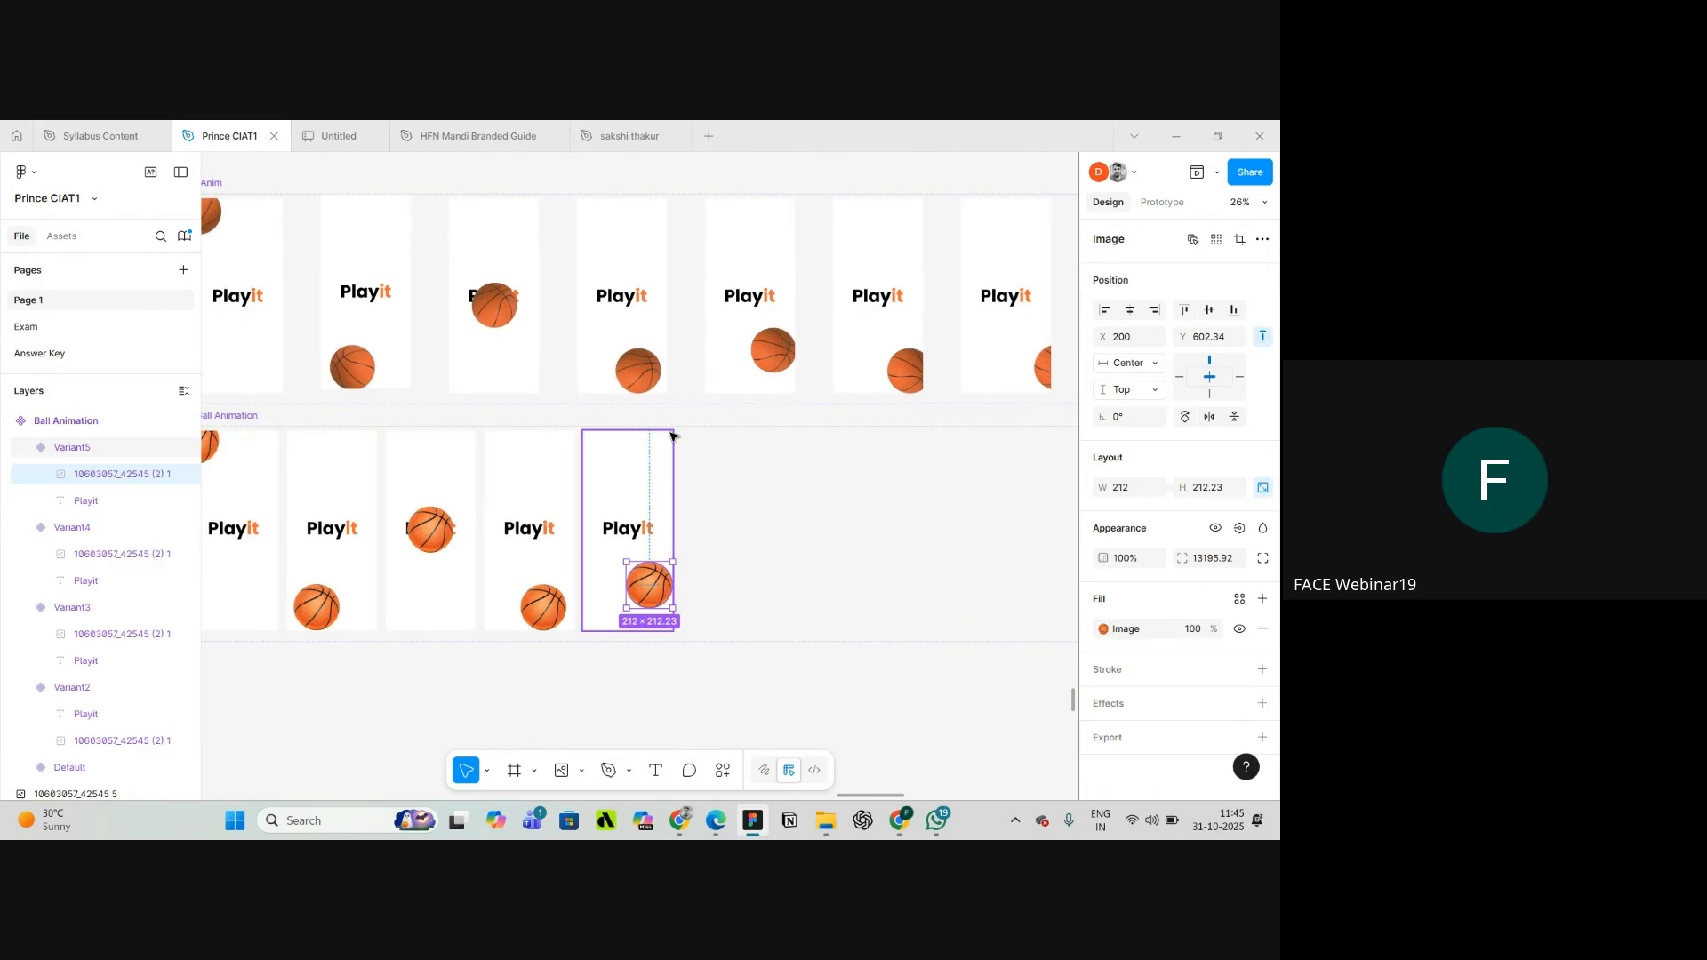
- Add a sixth variant and move its basketball to the frame's lower-right corner, at about X 218, Y 715
left_click(671, 436)
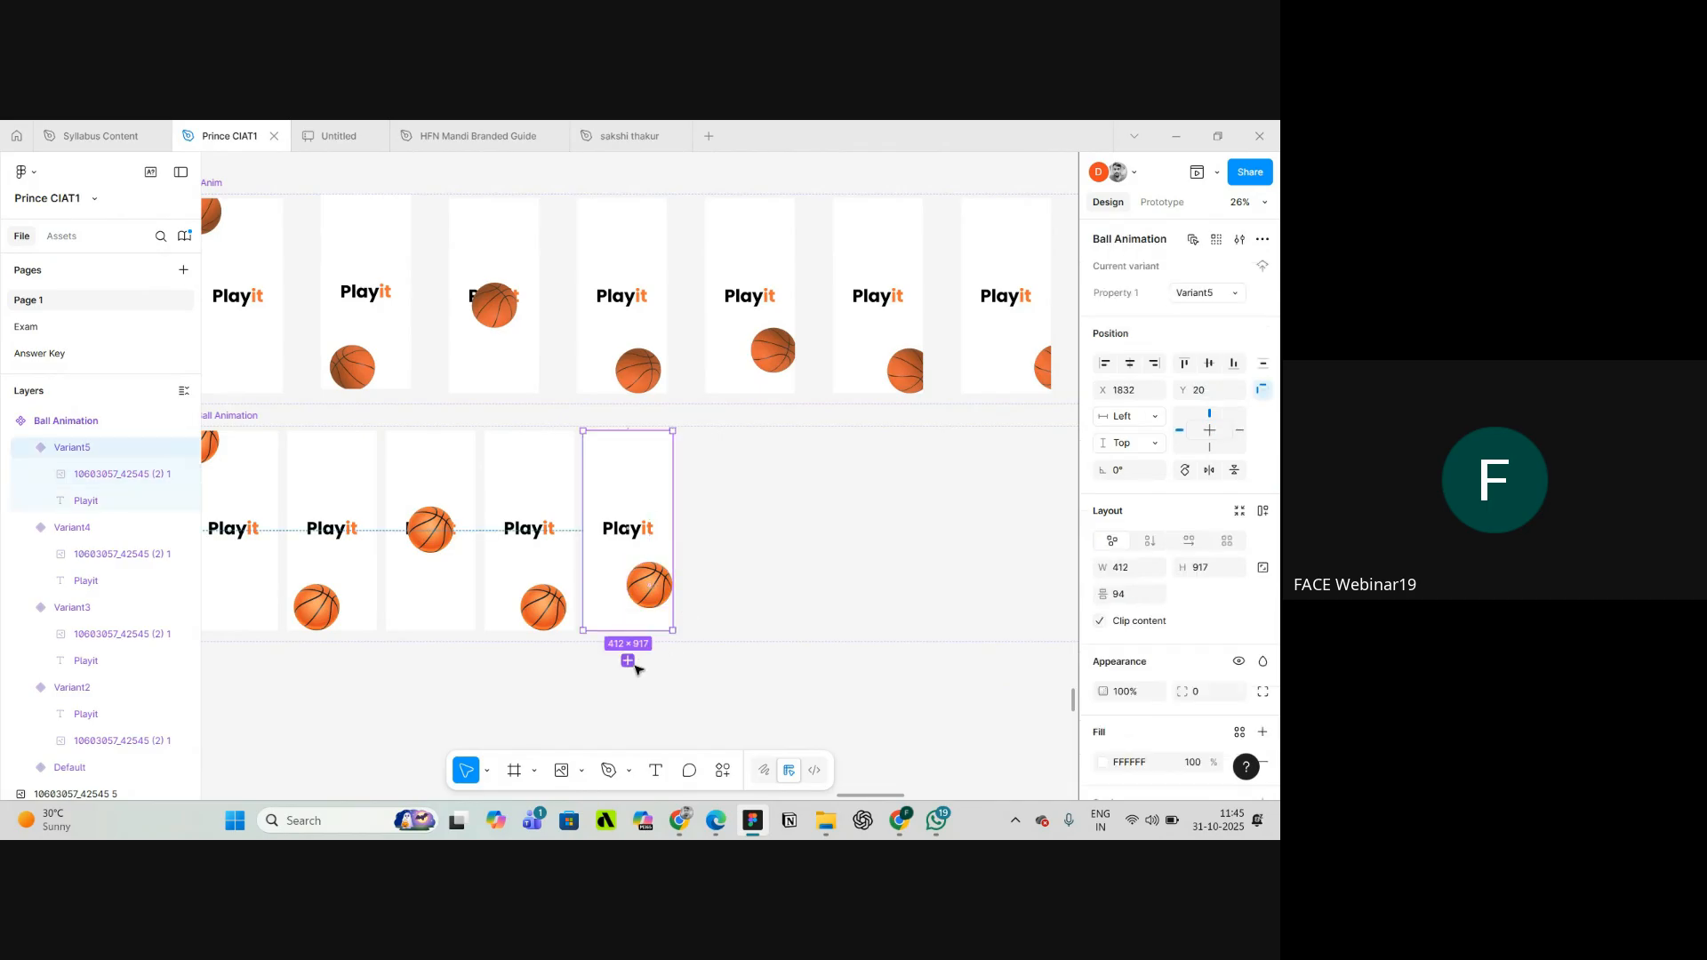
left_click(628, 661)
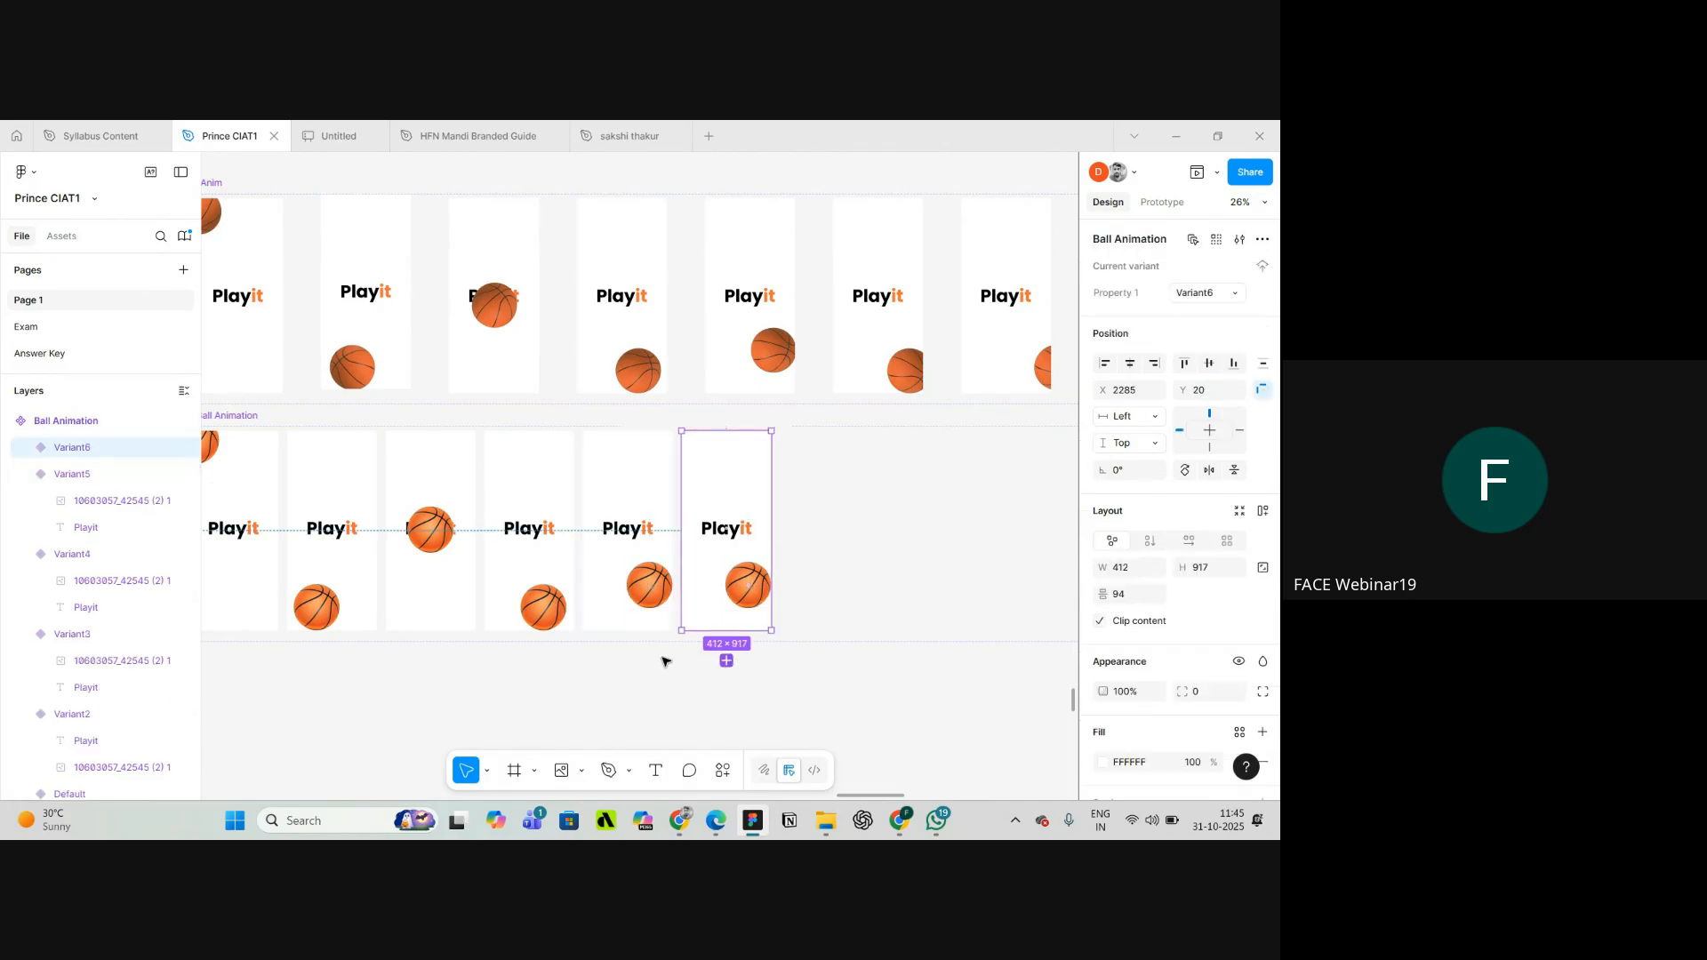
scroll(750, 596, "up", 5)
left_click(751, 596)
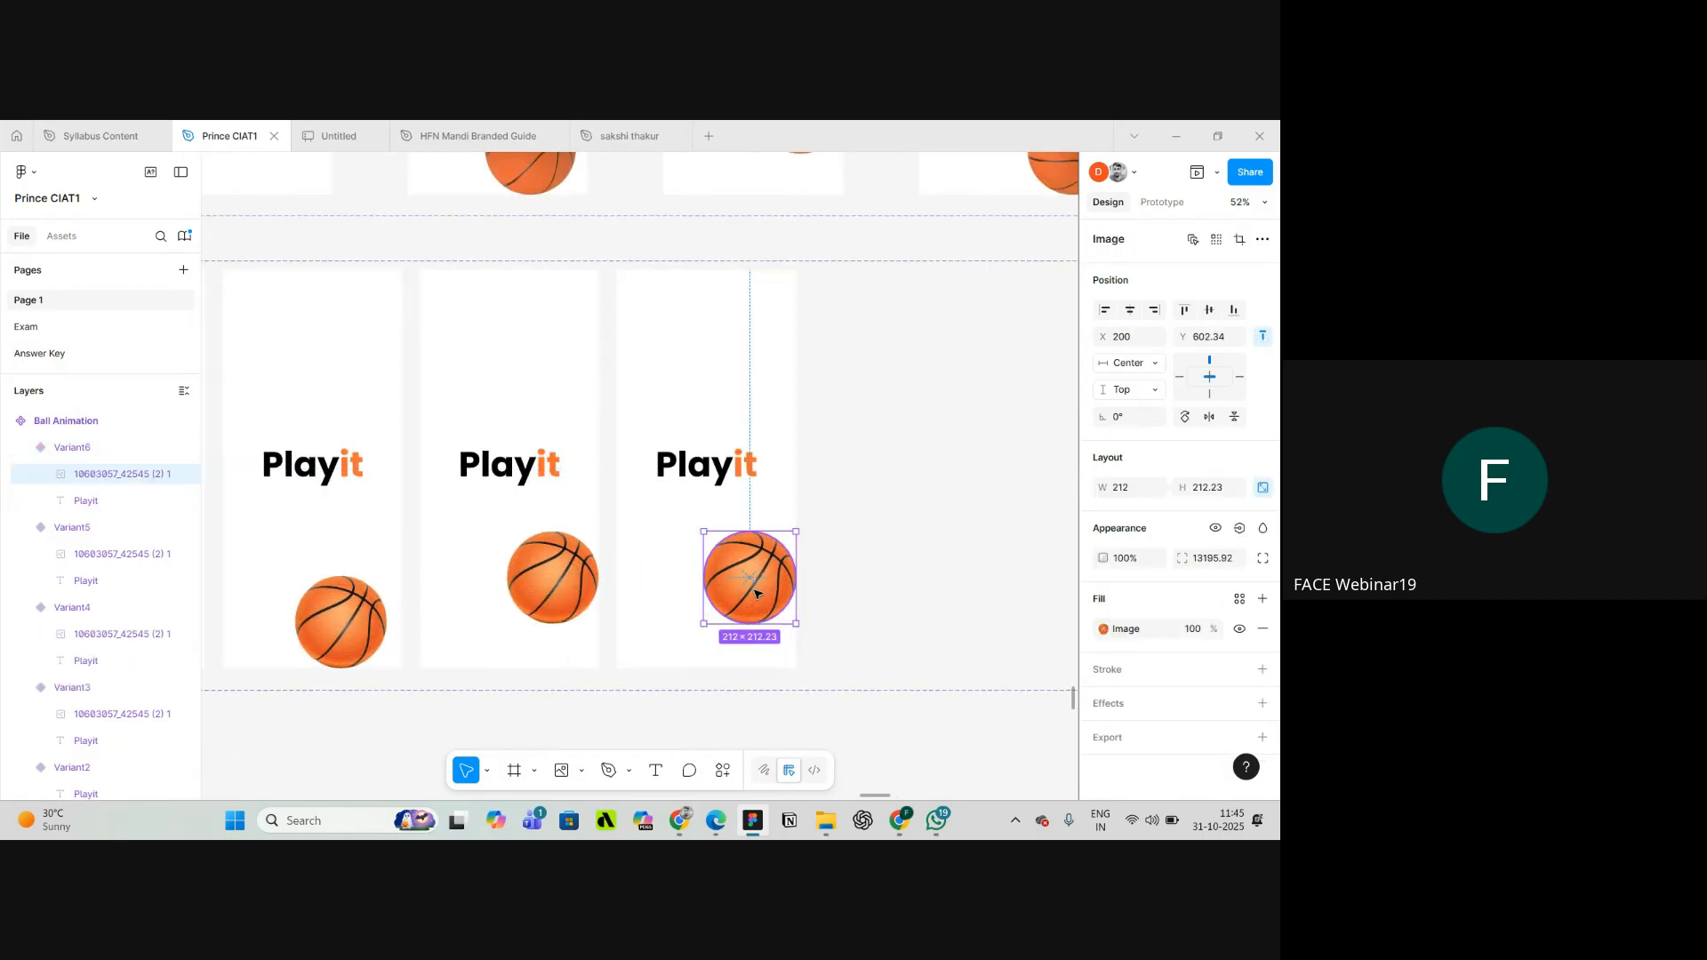
left_click_drag(757, 597, 765, 647)
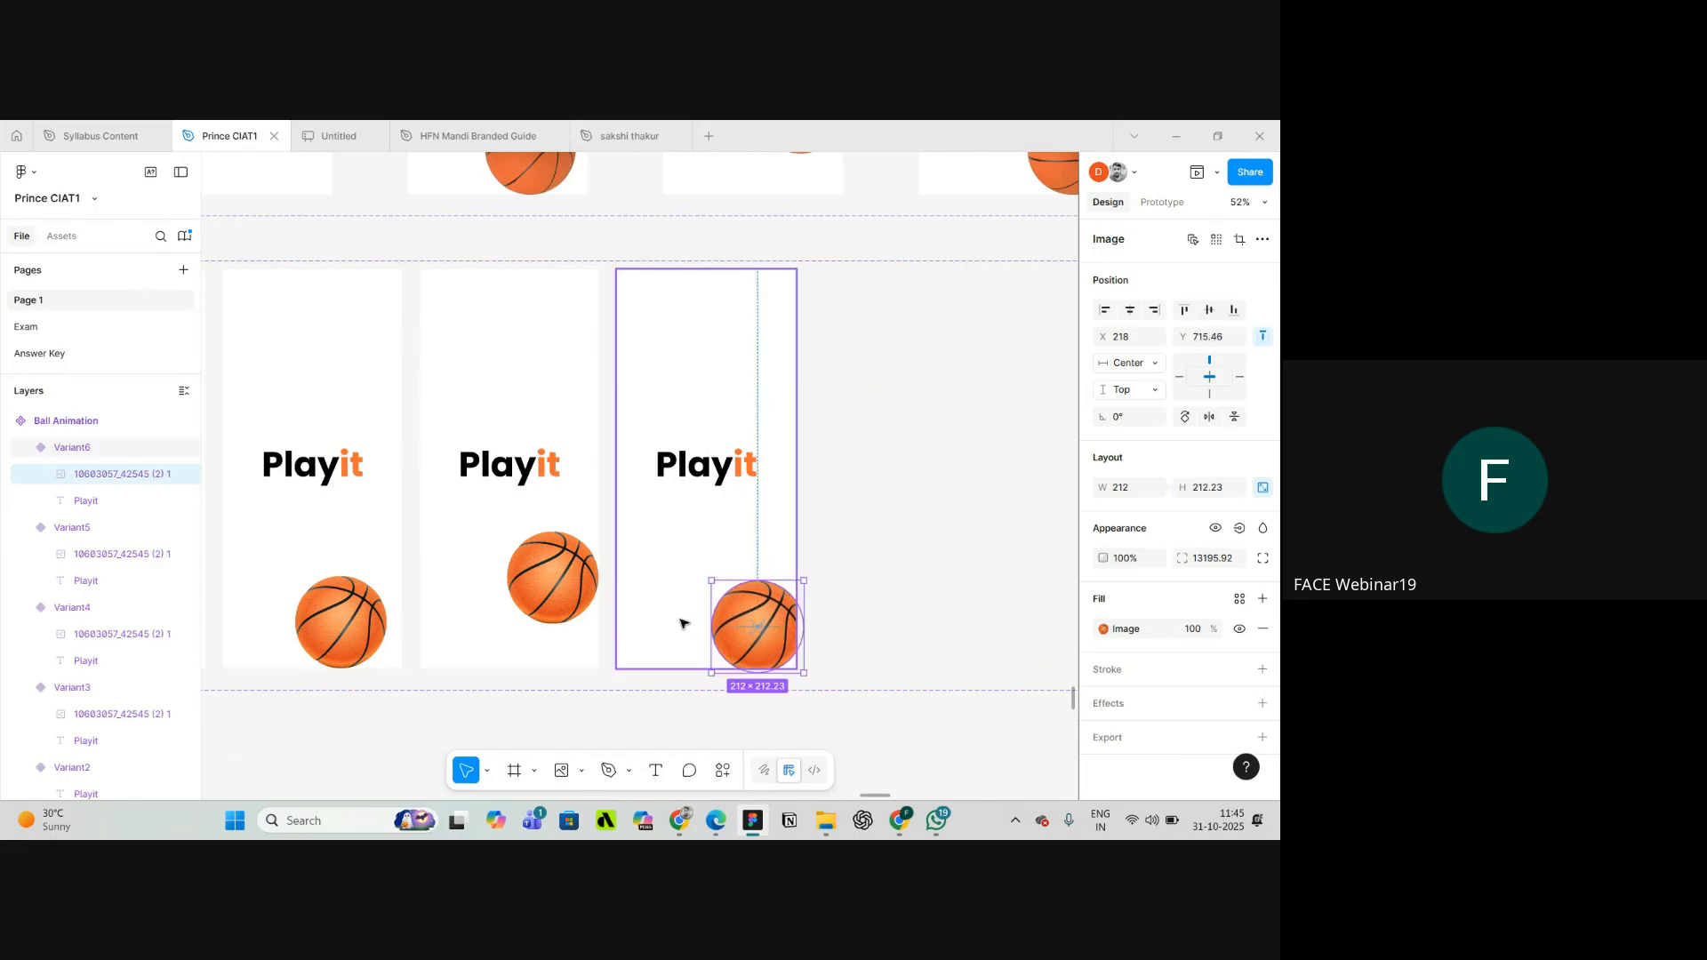
scroll(688, 625, "down", 3)
- Fine-tune the basketball in Variant6 to X 229, Y 703.46, slightly past the frame's right edge
scroll(751, 619, "up", 3)
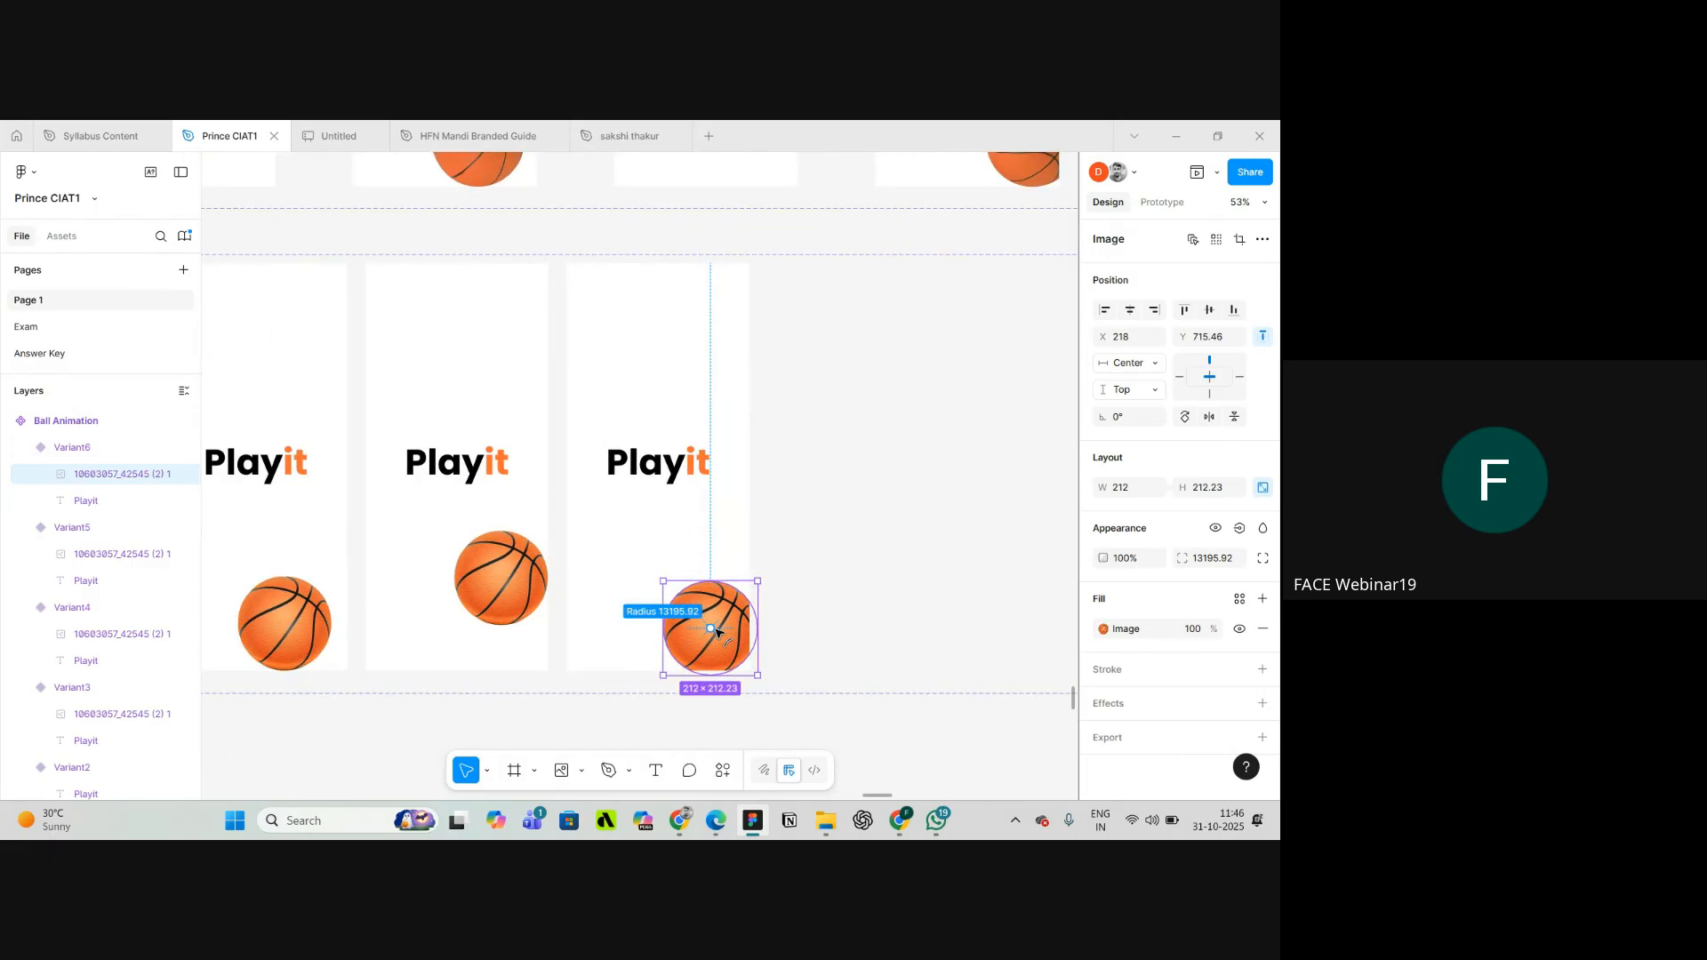
key("Left")
key("Left")
key("Left")
key("Left")
key("Left")
key("Left")
key("Left")
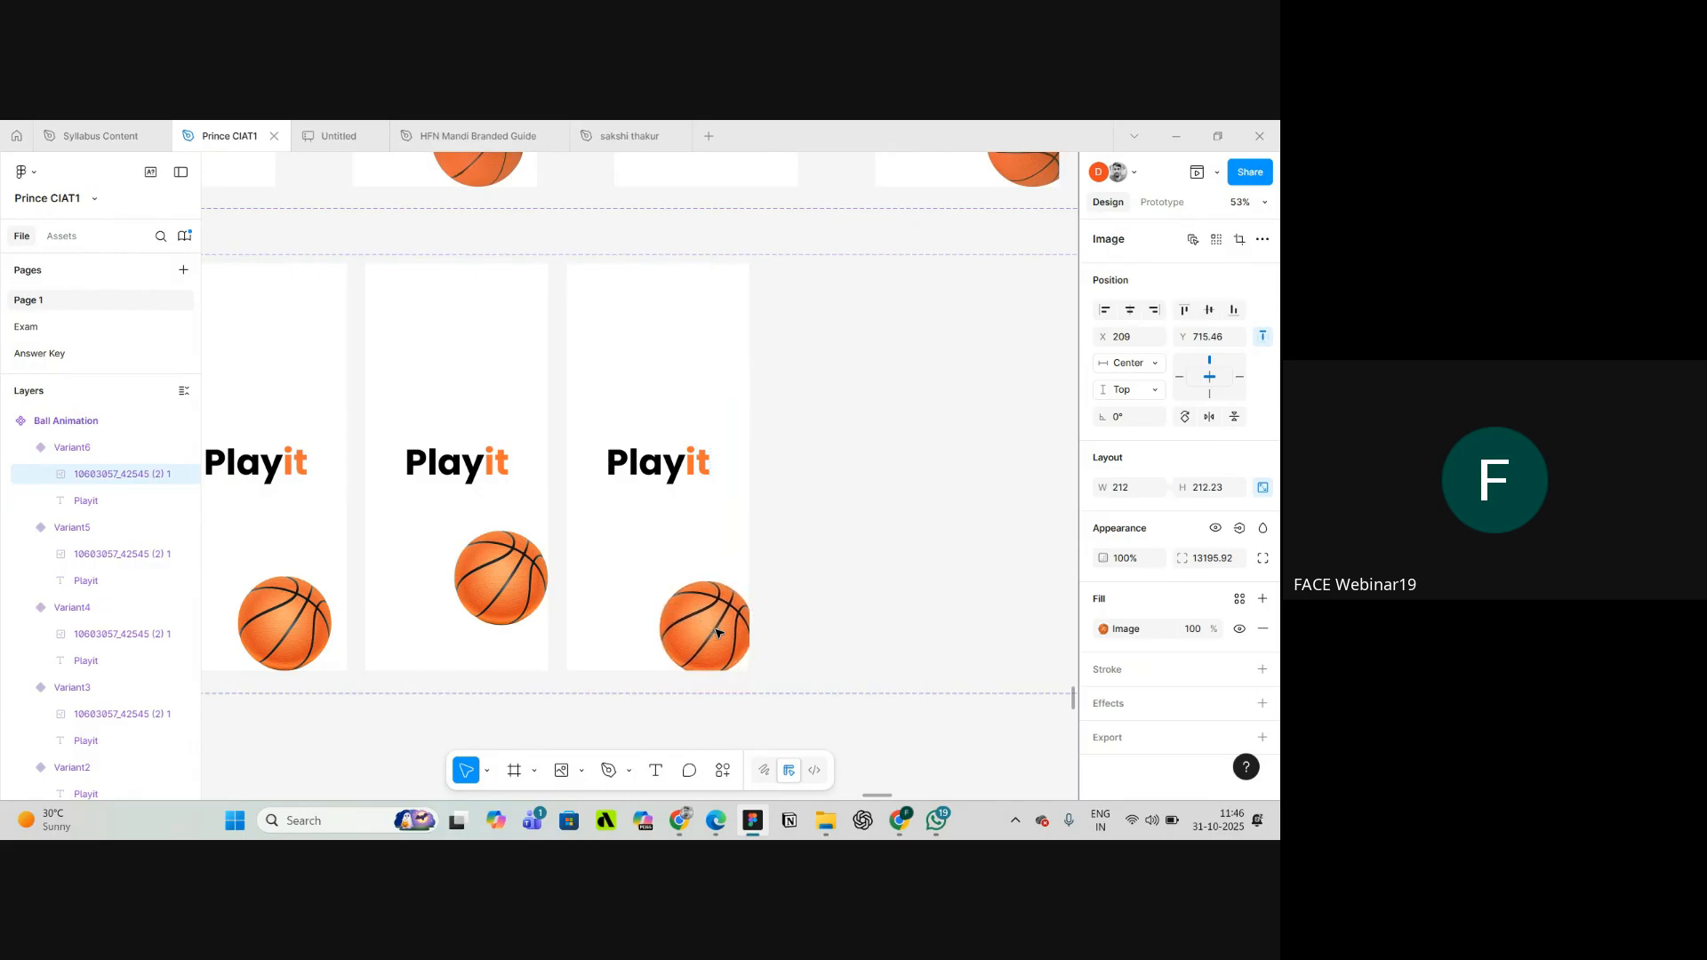
scroll(716, 633, "down", 4)
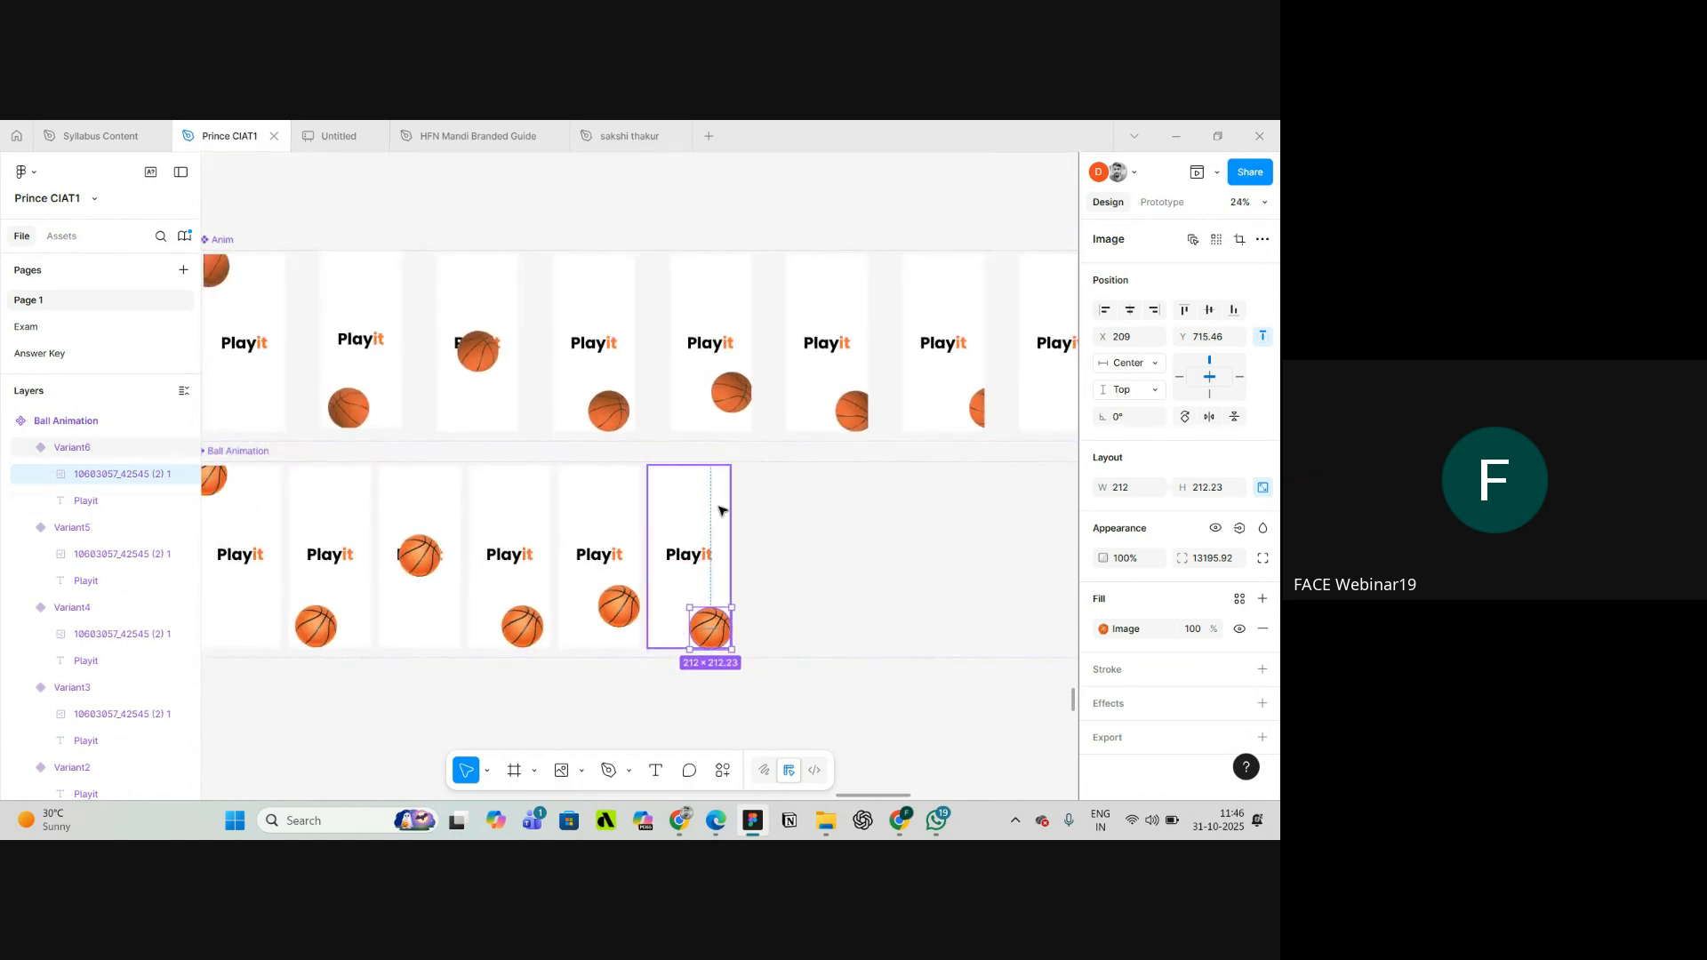
key("Right")
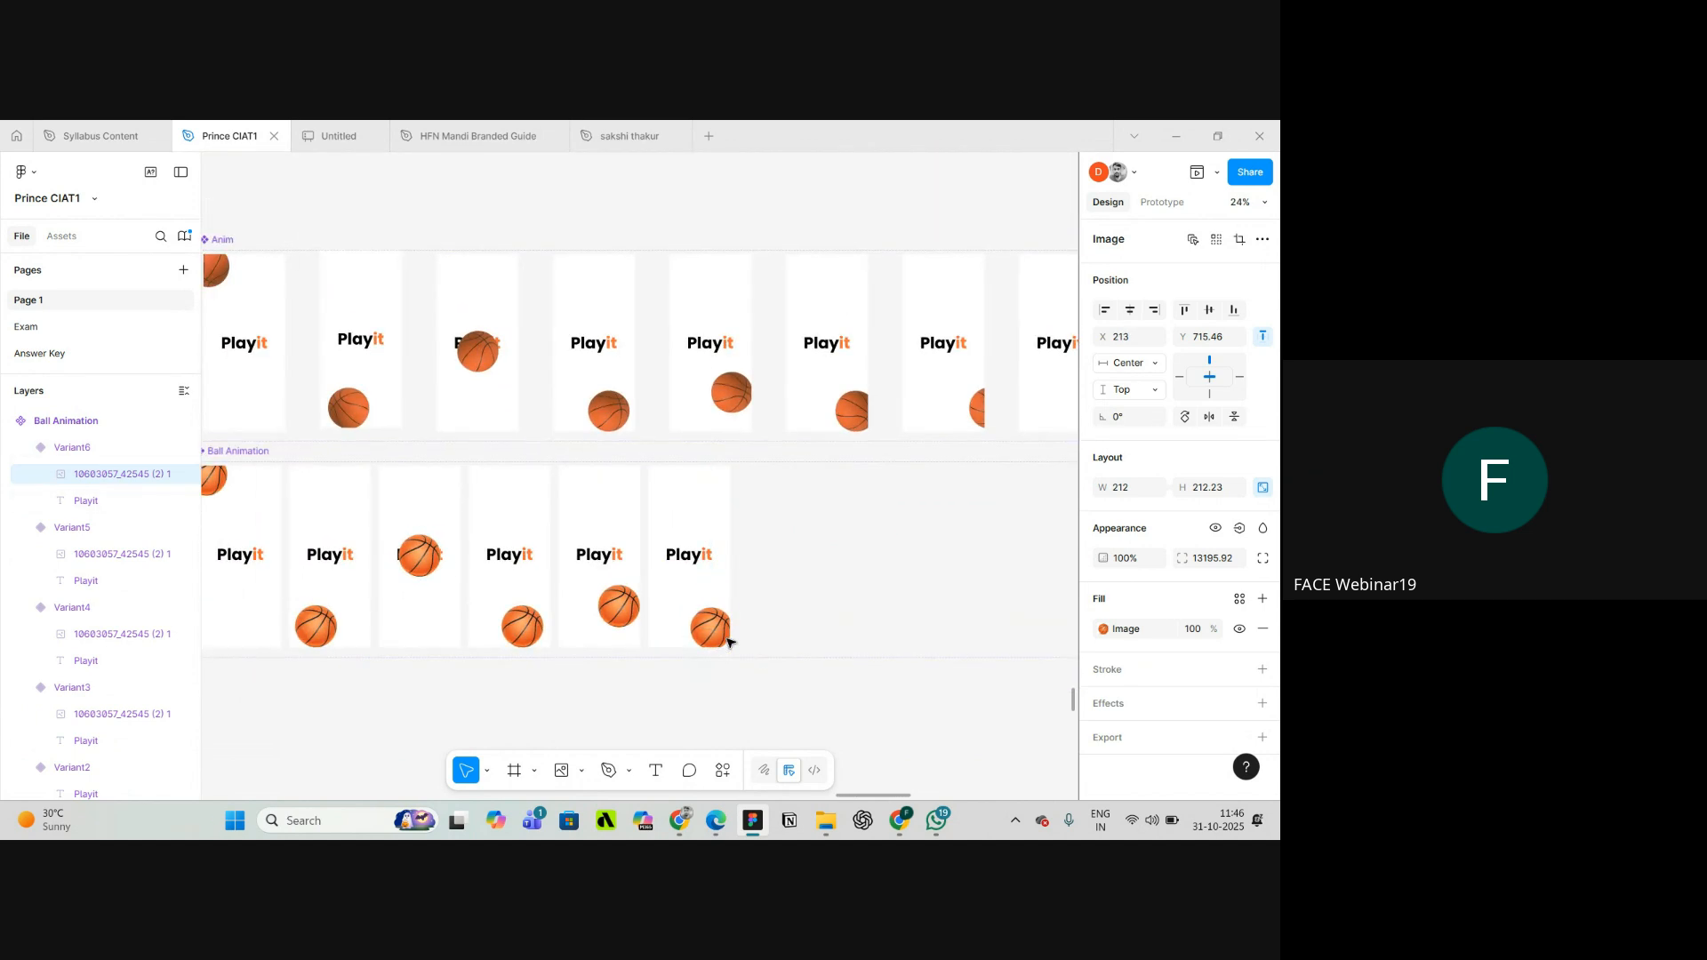
key("Right")
scroll(728, 642, "up", 3)
key("Up")
key("Up")
key("Up")
key("Up")
key("Up")
key("Up")
key("Up")
key("Up")
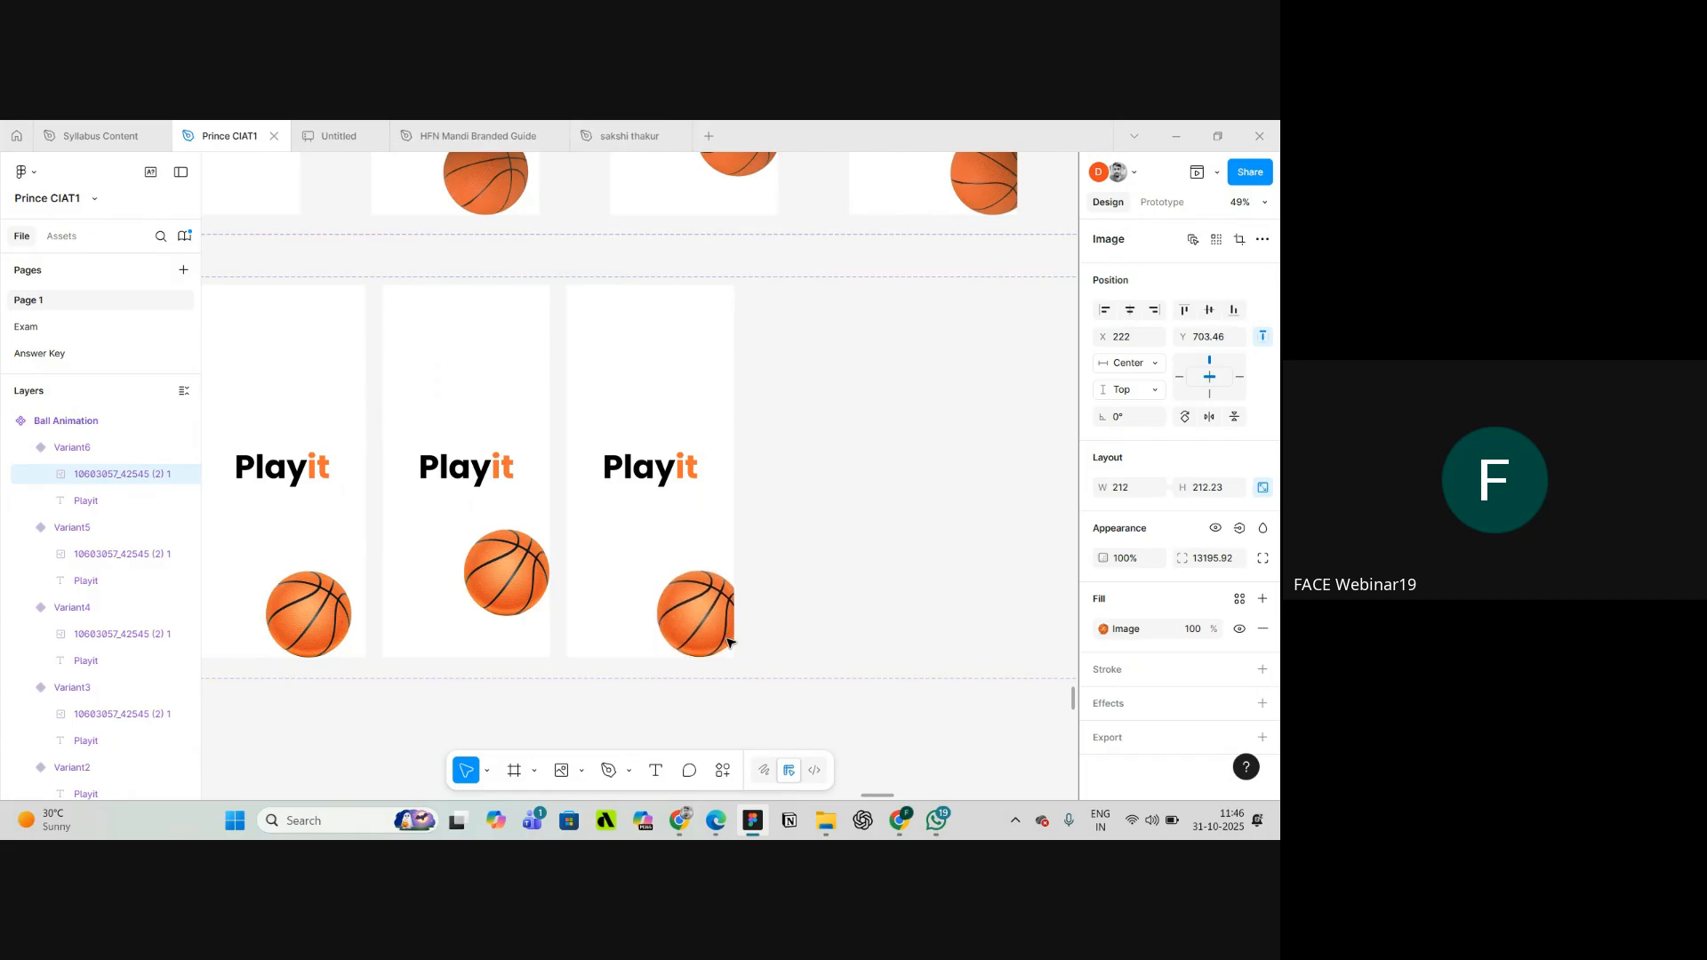
scroll(728, 642, "down", 2)
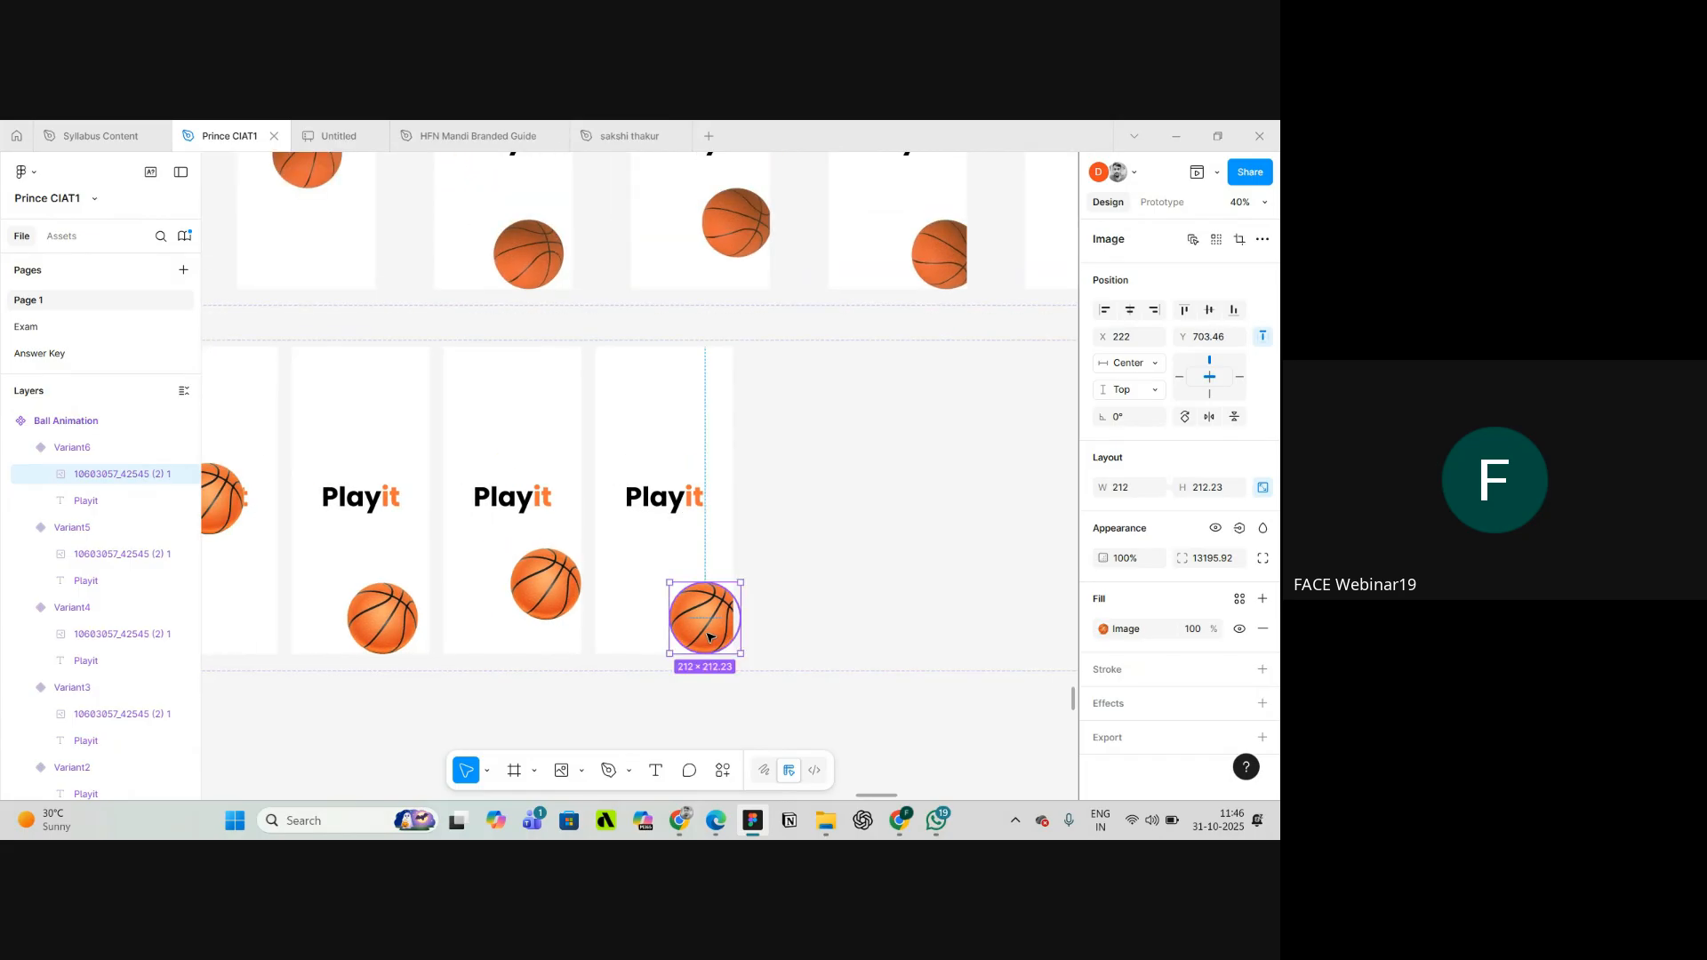
key("Right")
scroll(707, 638, "down", 3)
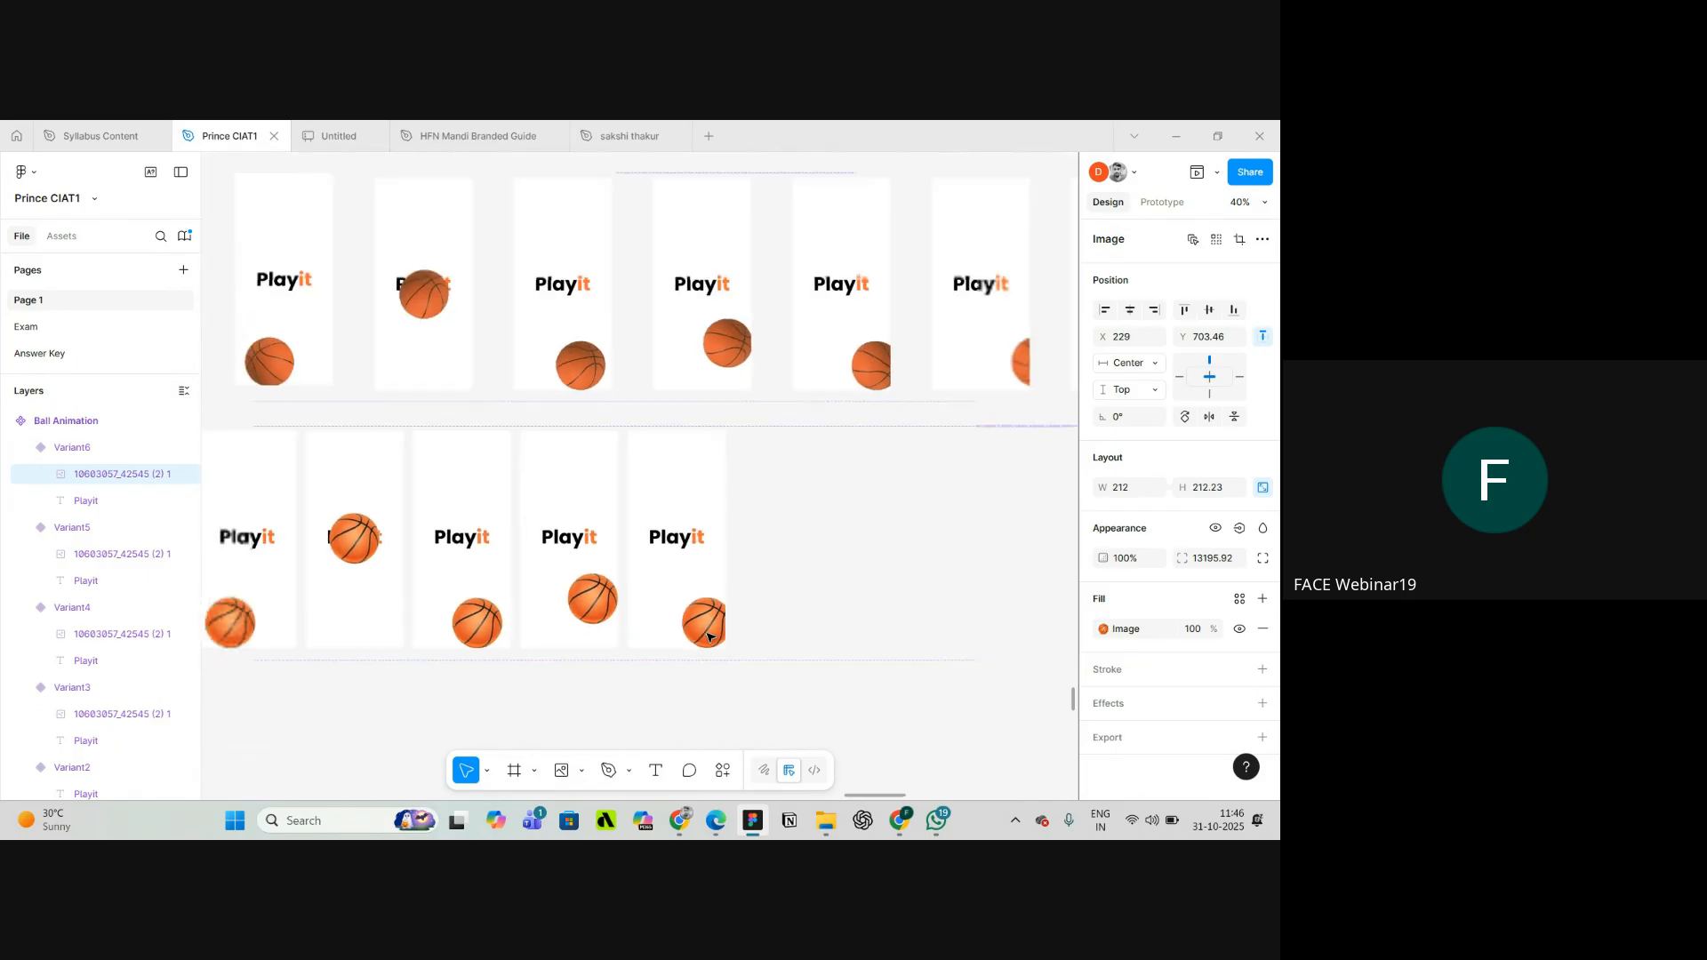
- Add a seventh variant to the Ball Animation component set, duplicating the sixth one
left_click(690, 472)
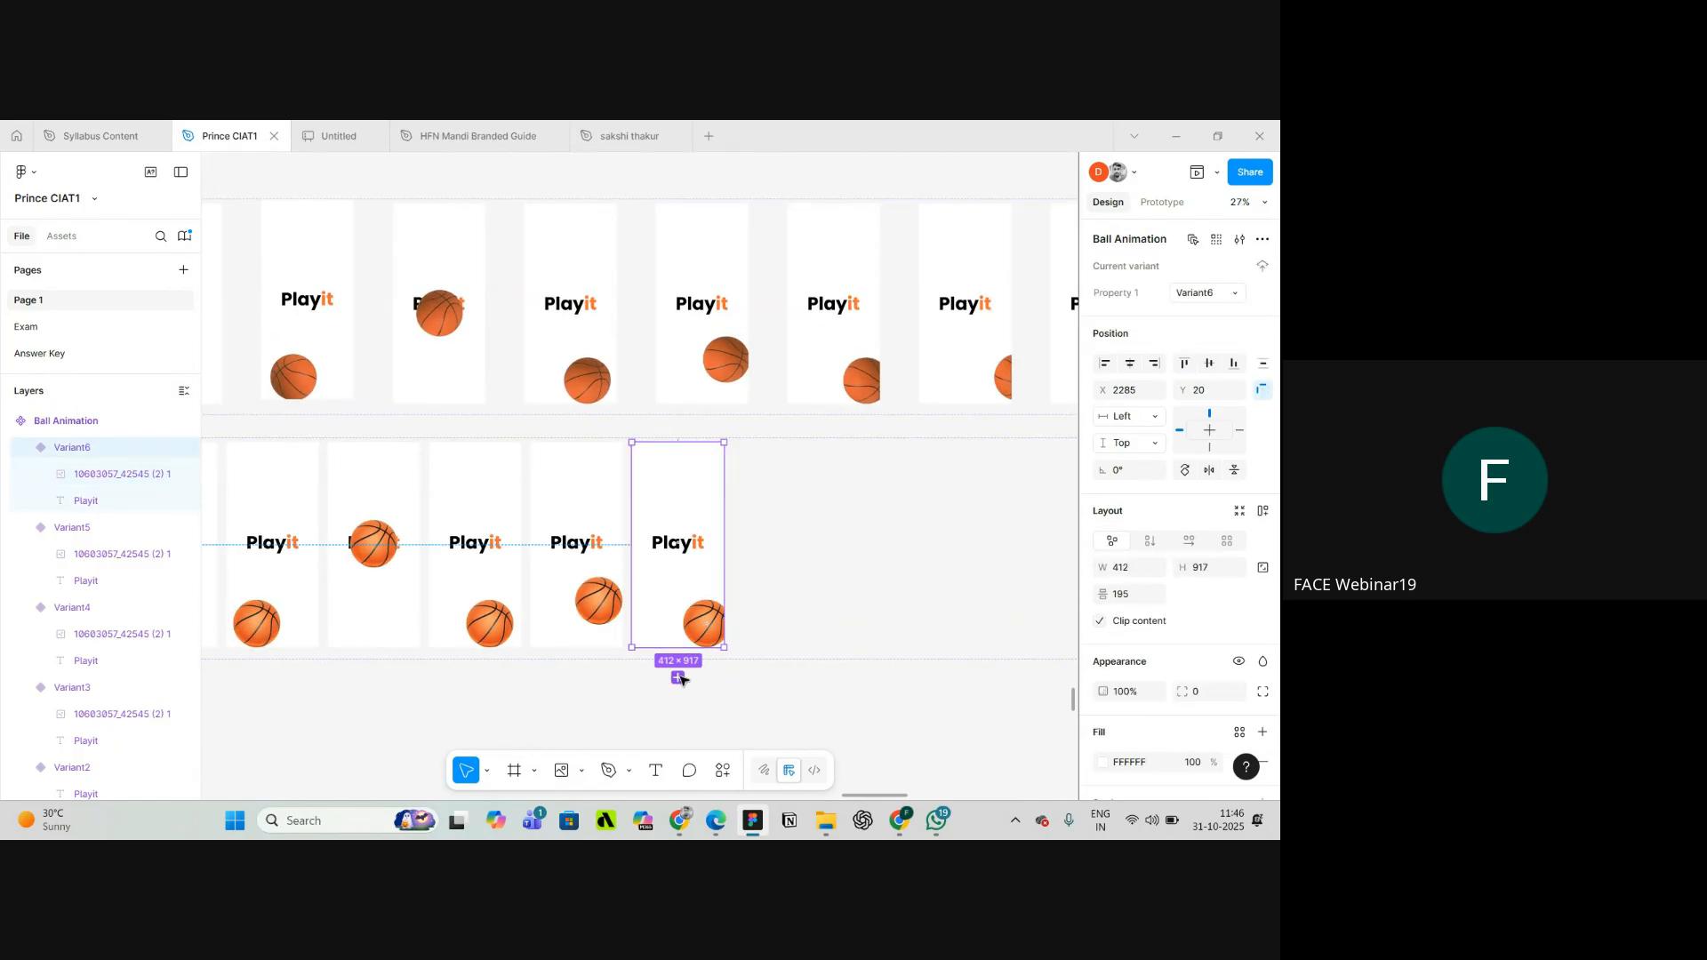
left_click(677, 679)
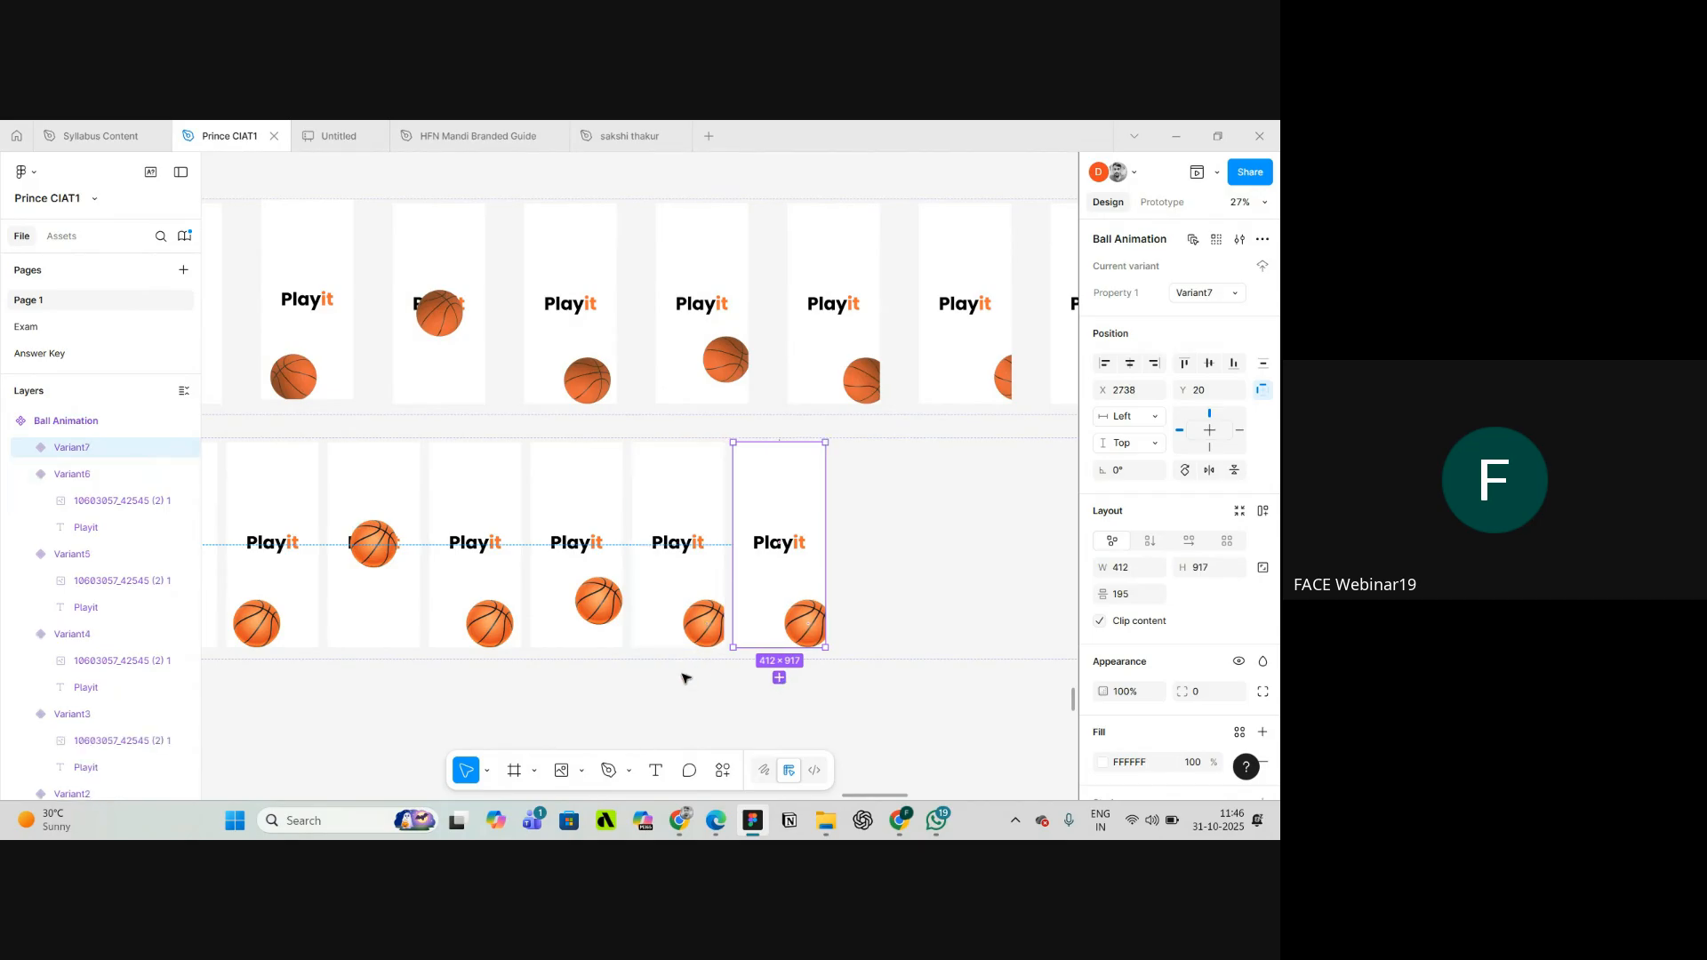
scroll(808, 626, "down", 5)
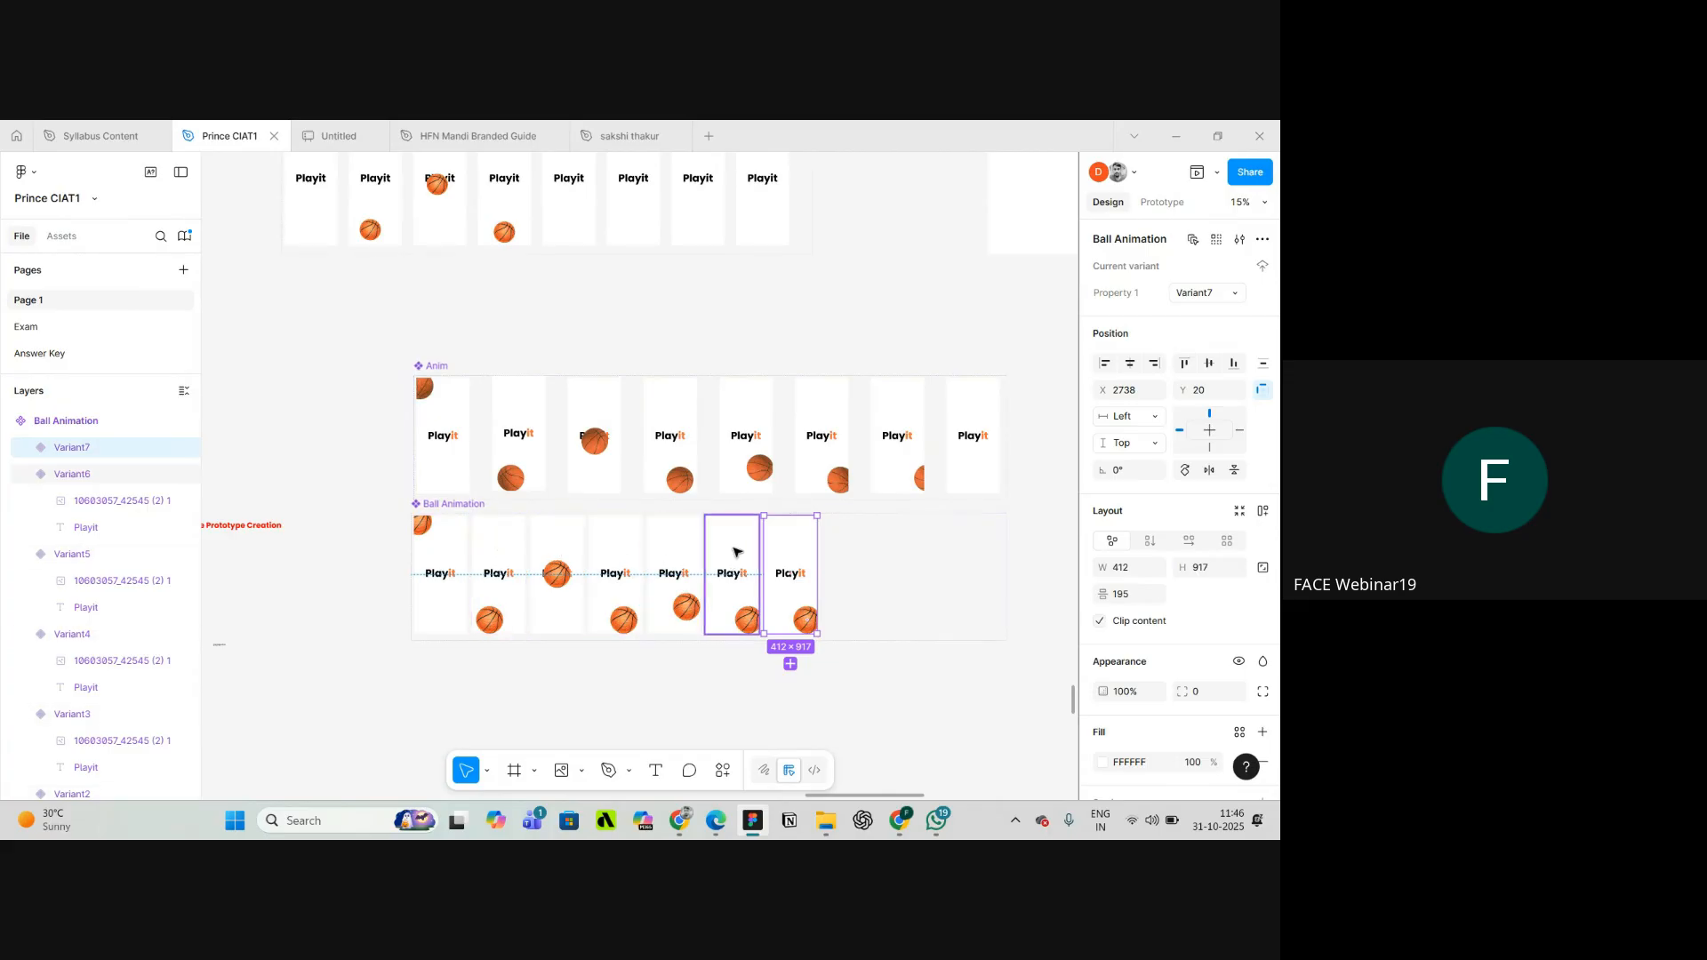
scroll(818, 614, "up", 5)
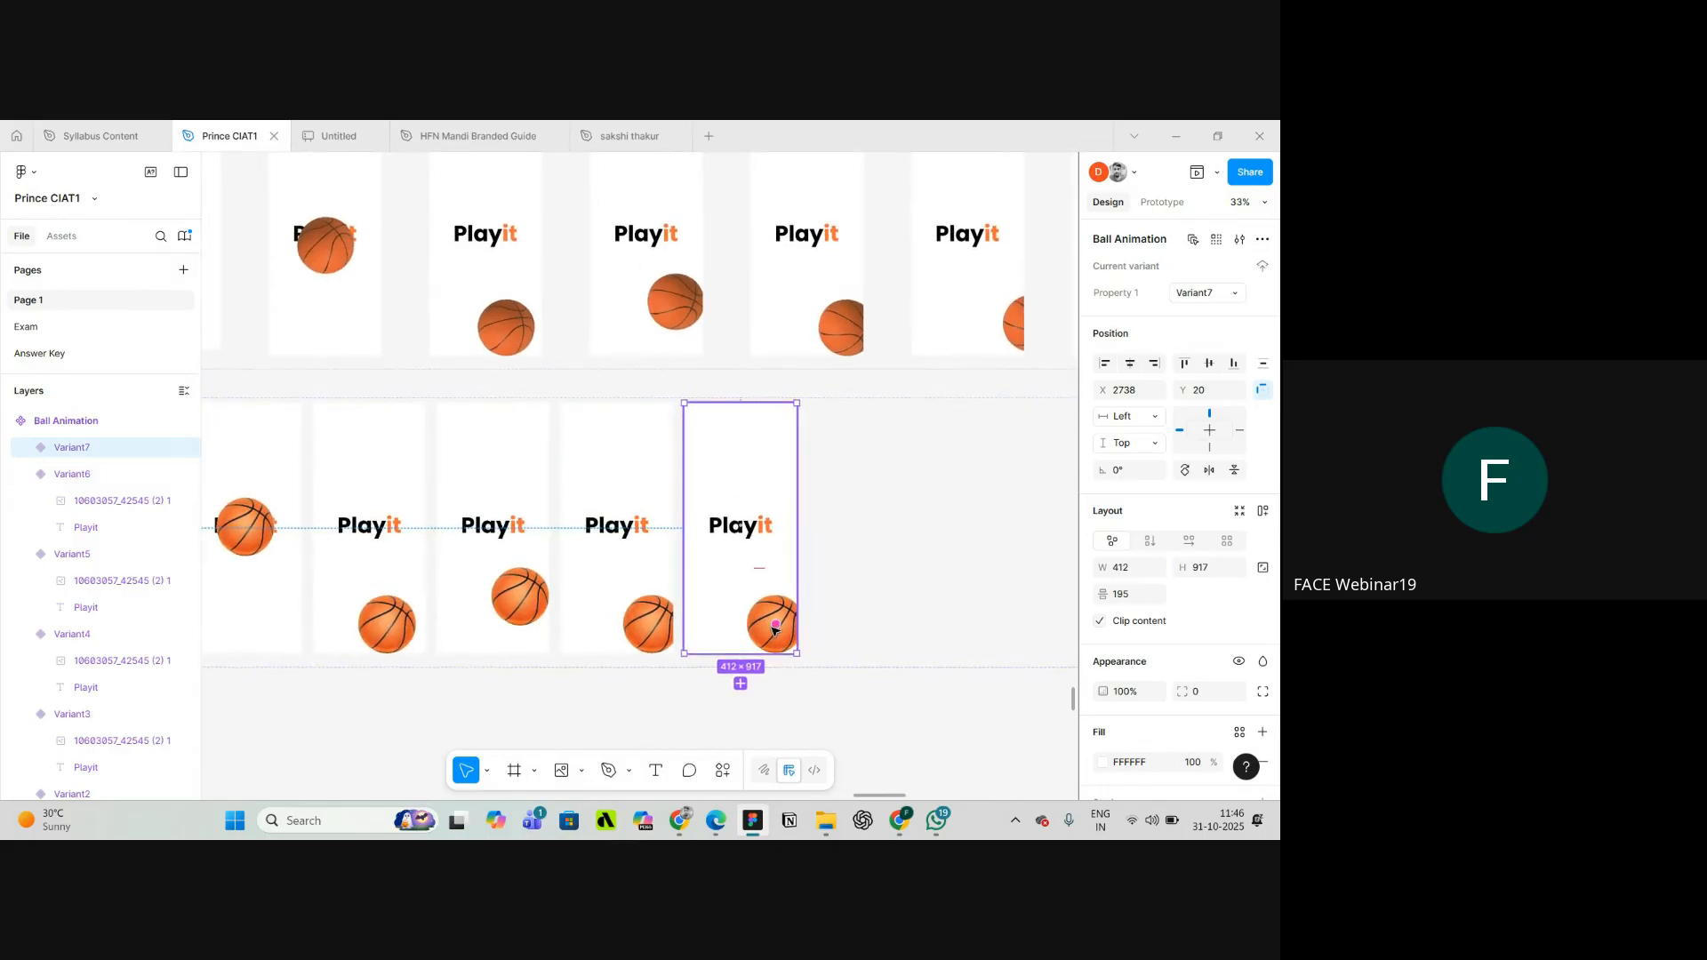
- Shift the basketball in Variant7 horizontally to X 291, about half outside the frame's right edge
scroll(774, 630, "up", 3)
left_click(777, 644)
key("Right")
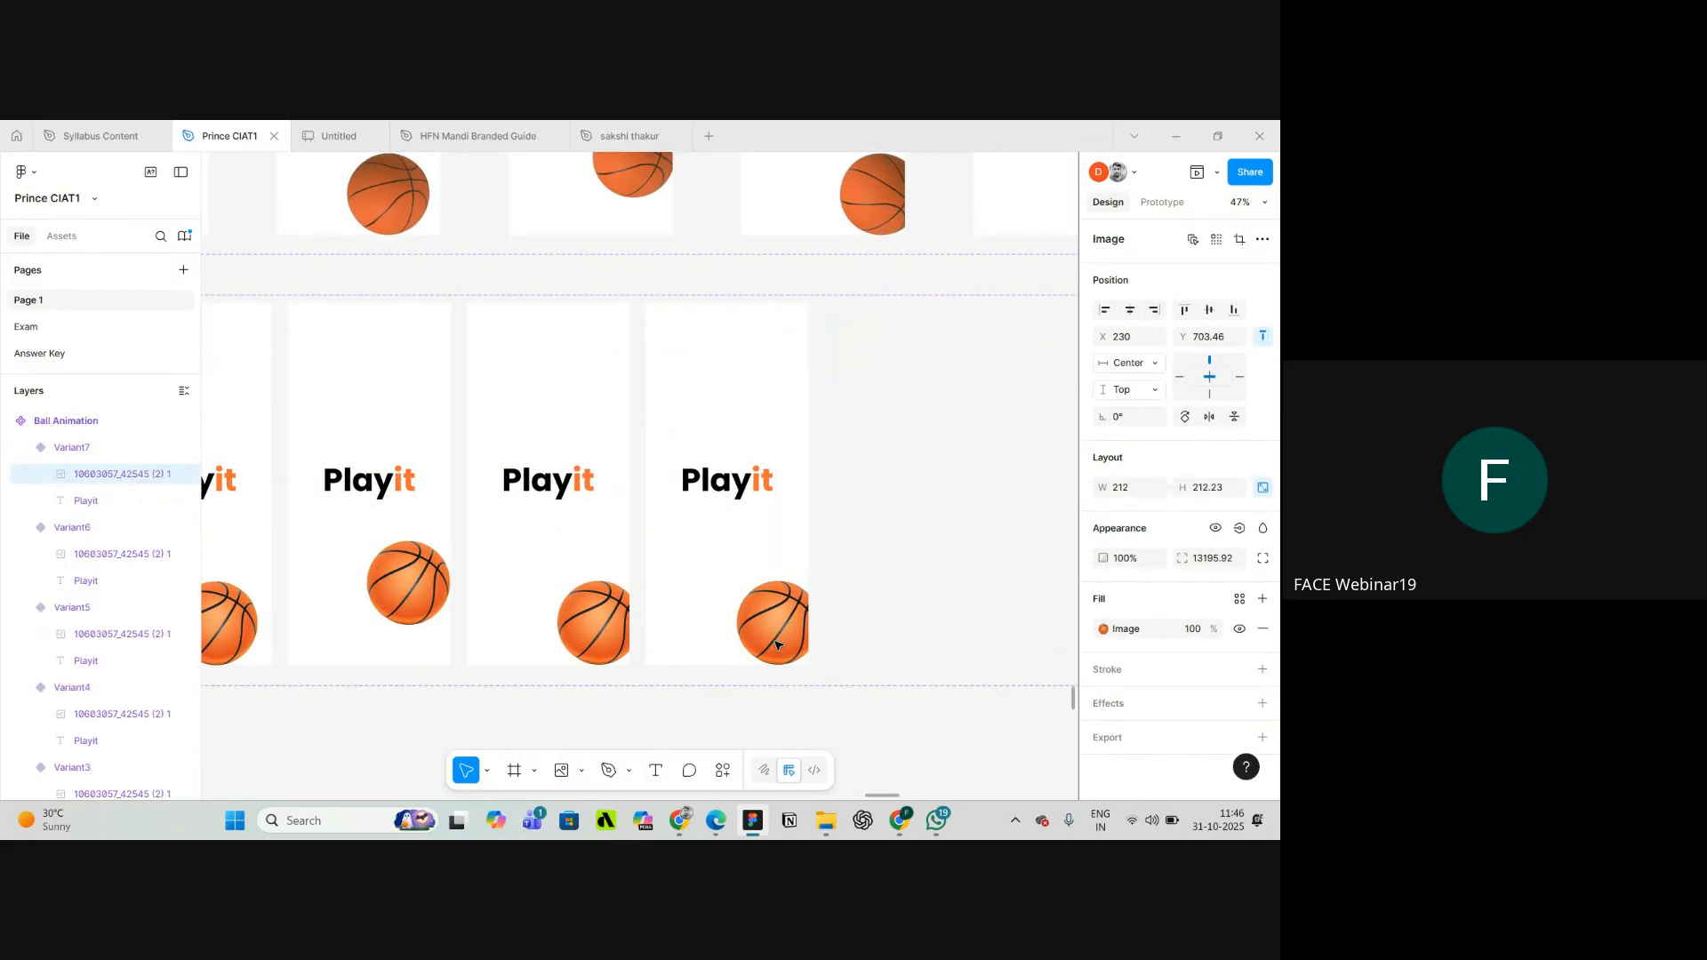
key("Right")
key("Right")
key("Right")
key("Right")
key("Right")
key("Right")
key("Right")
key("Right")
key("Right")
key("Right")
key("Right")
key("Right")
key("Right")
key("Right")
key("Right")
key("Right")
key("Right")
key("Right")
key("Right")
key("Right")
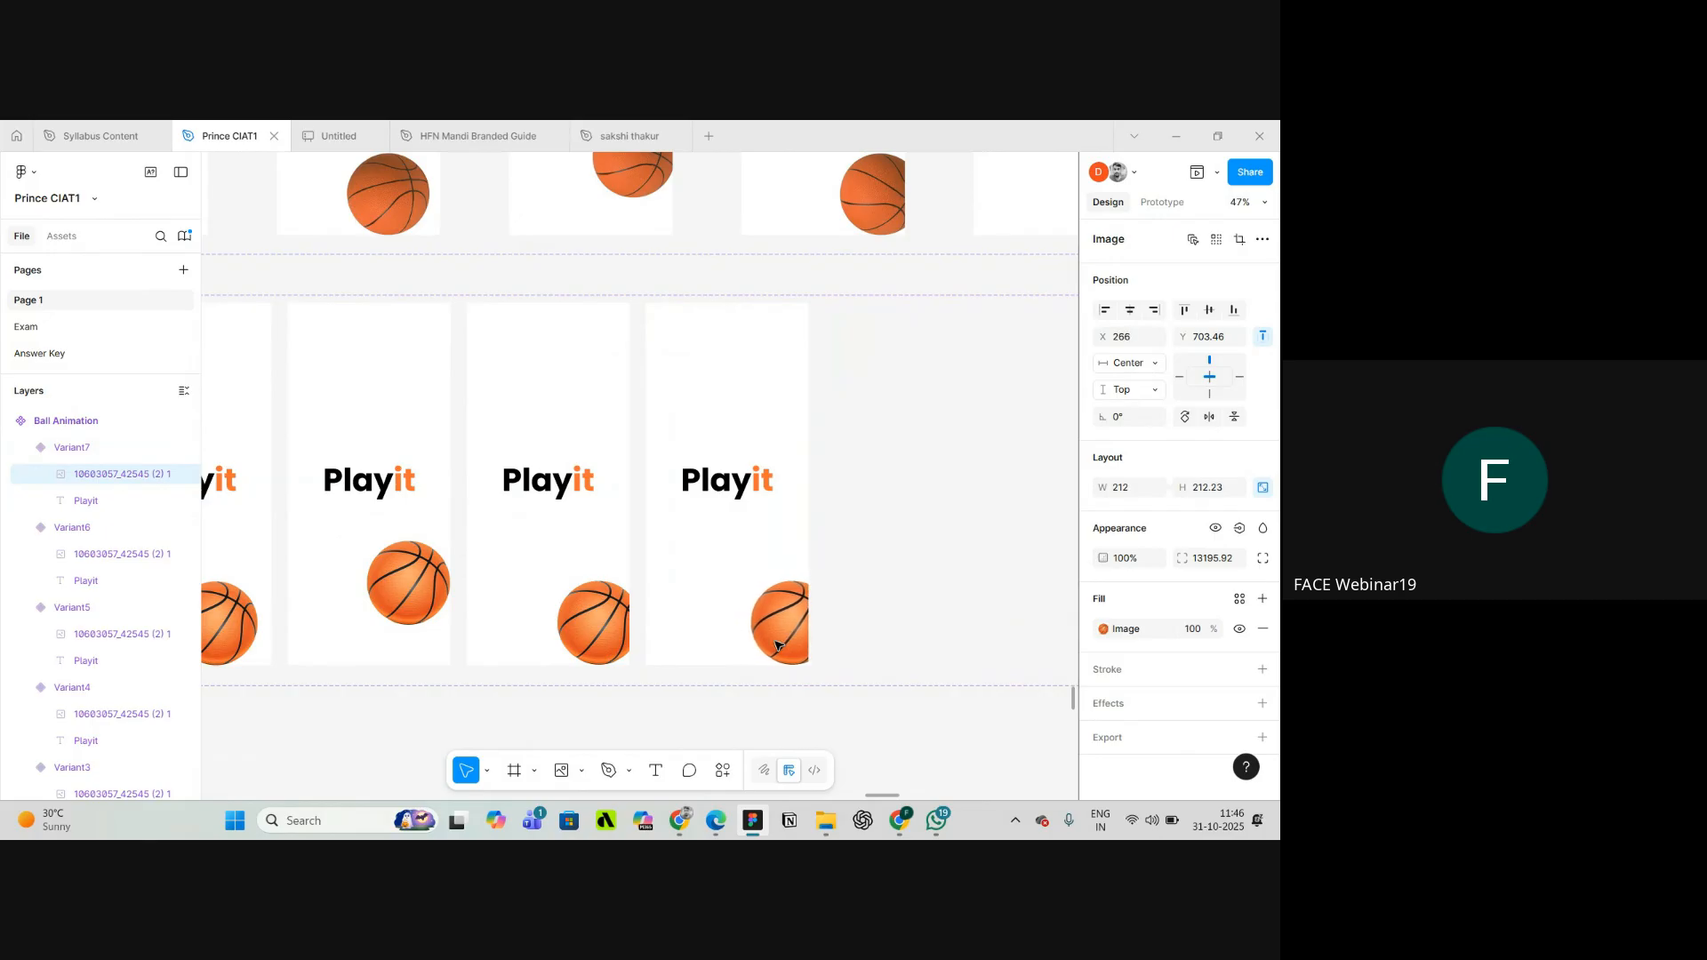
key("Right")
key("Right")
key("Right")
key("Right")
key("Right")
key("Right")
key("Right")
key("Right")
key("Right")
key("Right")
key("Right")
key("Right")
key("Right")
key("Right")
key("Right")
key("Right")
key("Right")
key("Right")
key("Right")
key("Right")
key("Right")
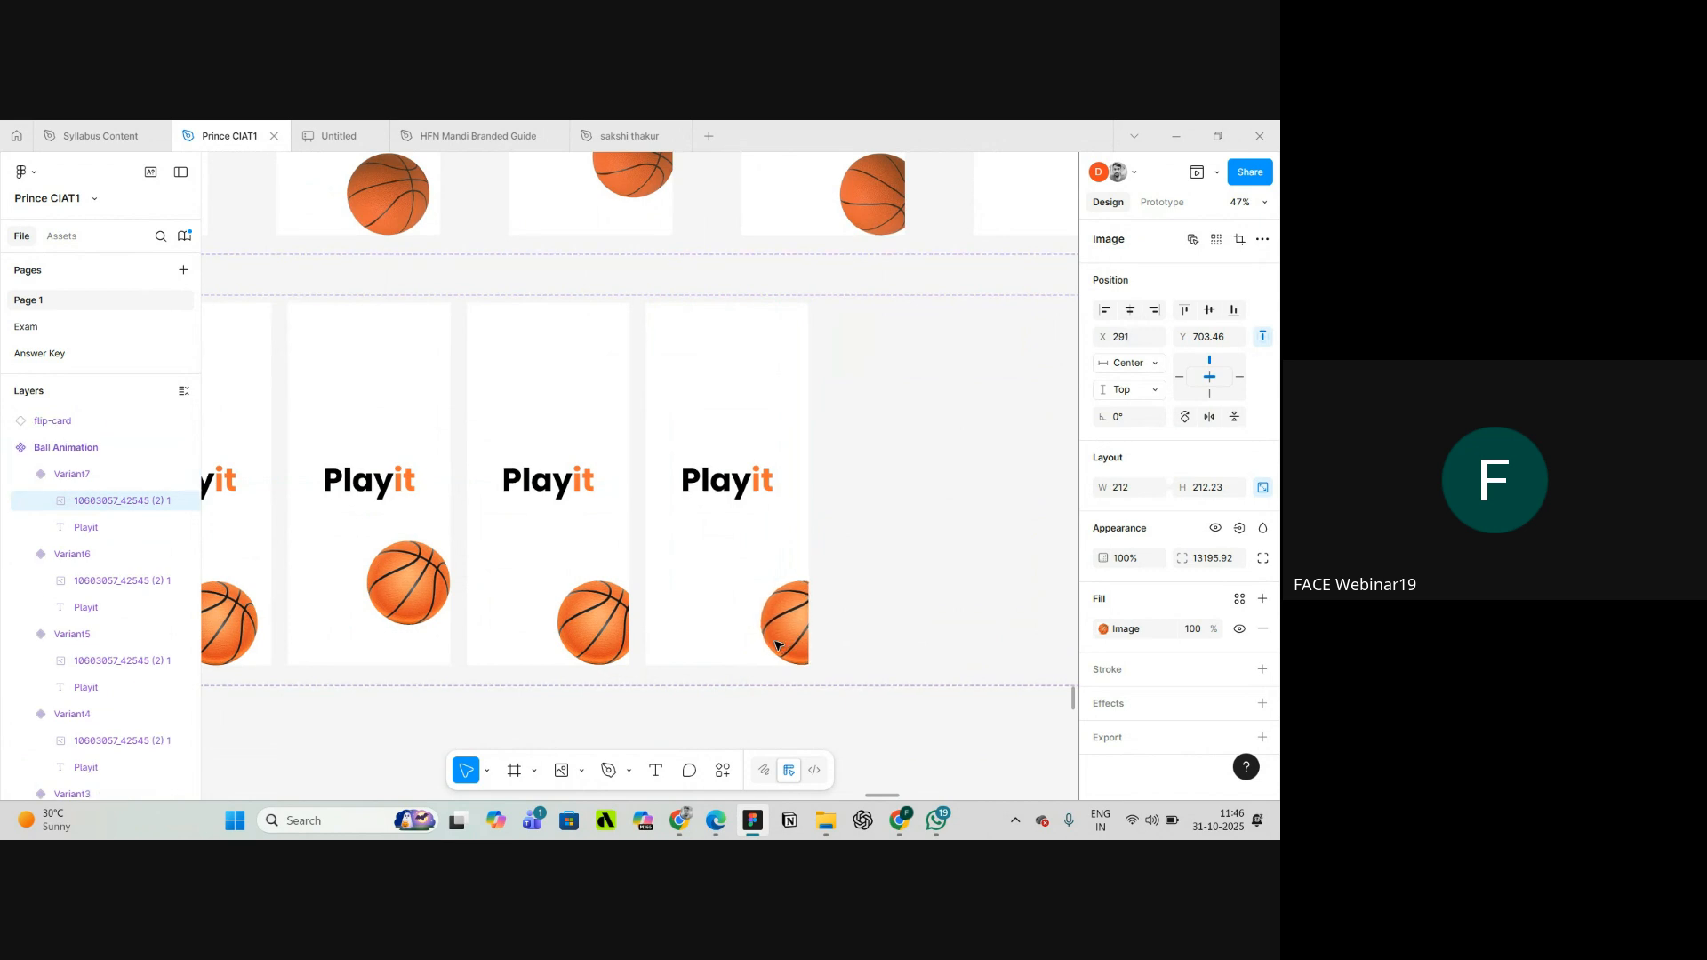
- Shift the basketball in Variant6 further past the frame's right edge, to X 244
left_click(595, 634)
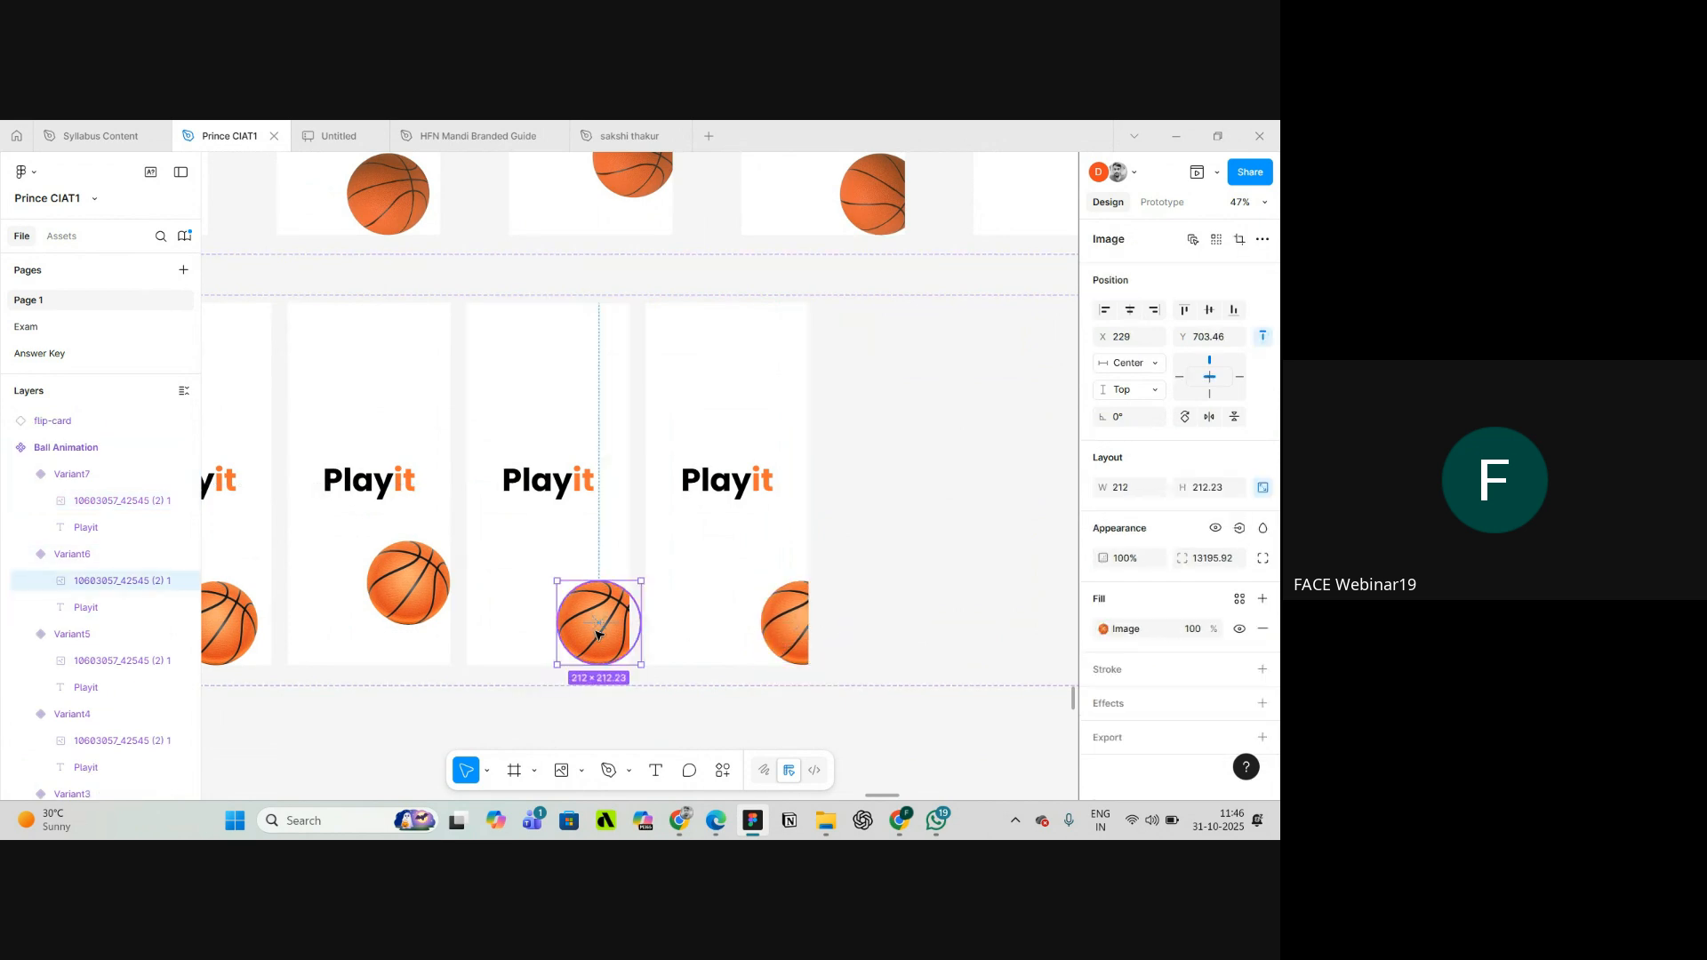
key("Right")
key("Right")
key("Right")
key("Right")
key("Right")
key("Right")
key("Right")
key("Right")
key("Right")
key("Right")
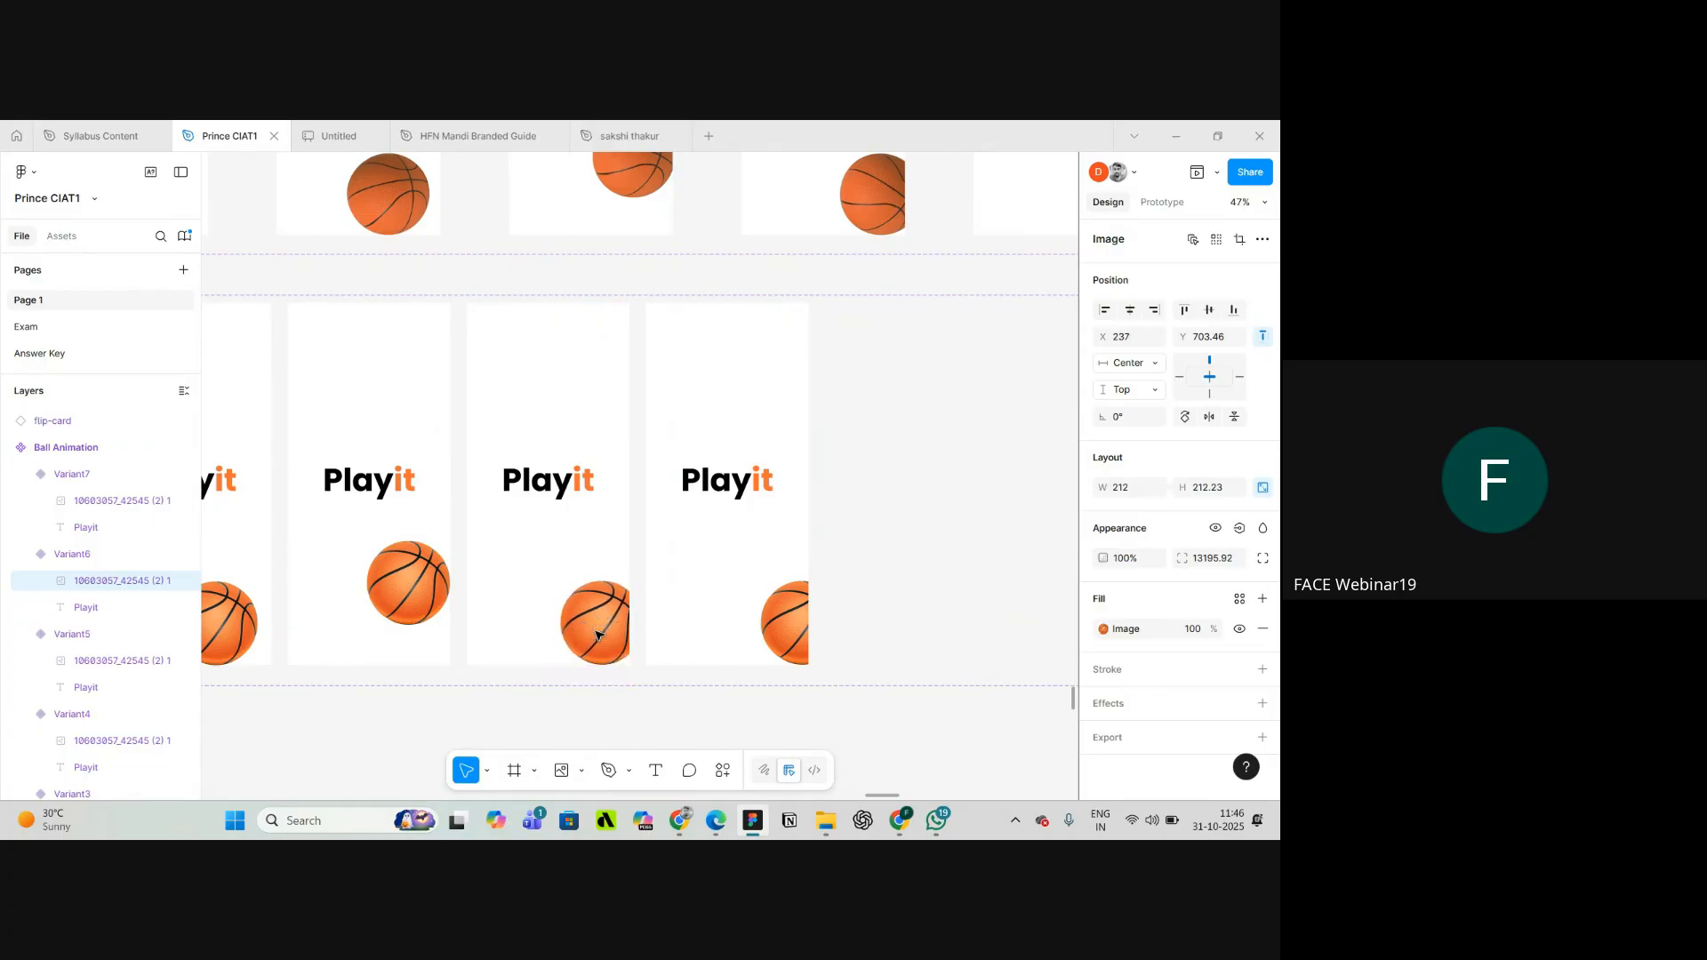
key("Right")
key("Right")
key("Right")
key("Right")
key("Right")
- Add an eighth variant after Variant7 and delete its basketball, keeping only the Playit text
key("ctrl+minus")
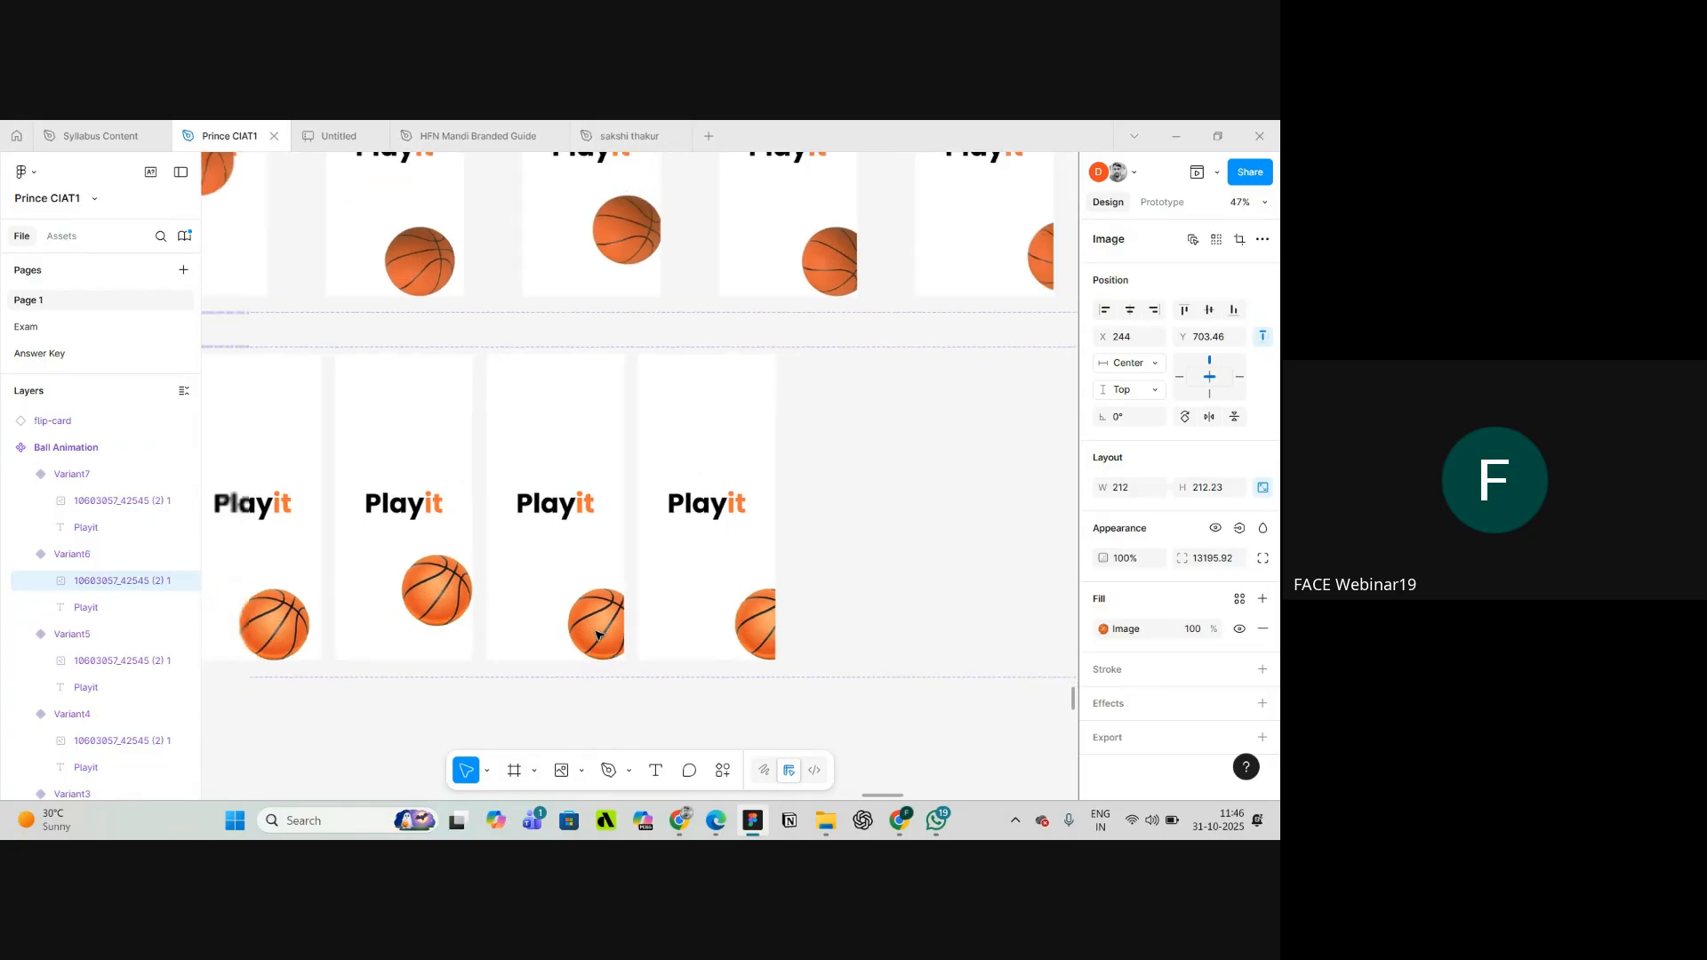
left_click(680, 509)
scroll(680, 509, "down", 3)
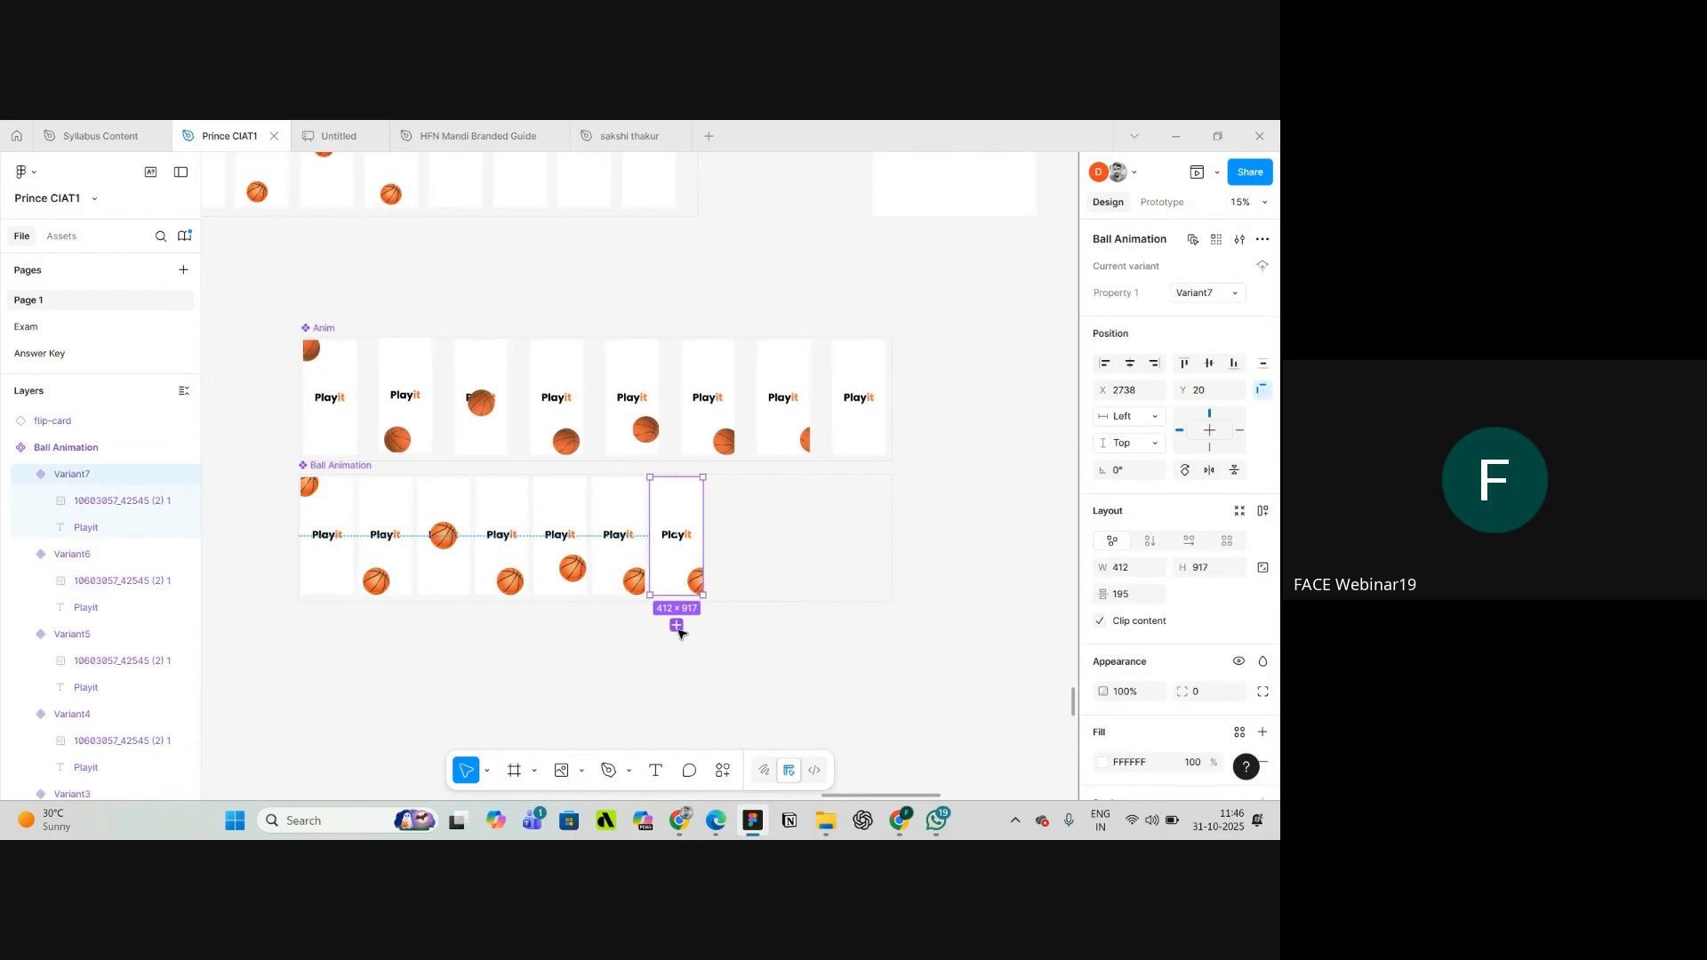
left_click(677, 625)
scroll(689, 627, "up", 5)
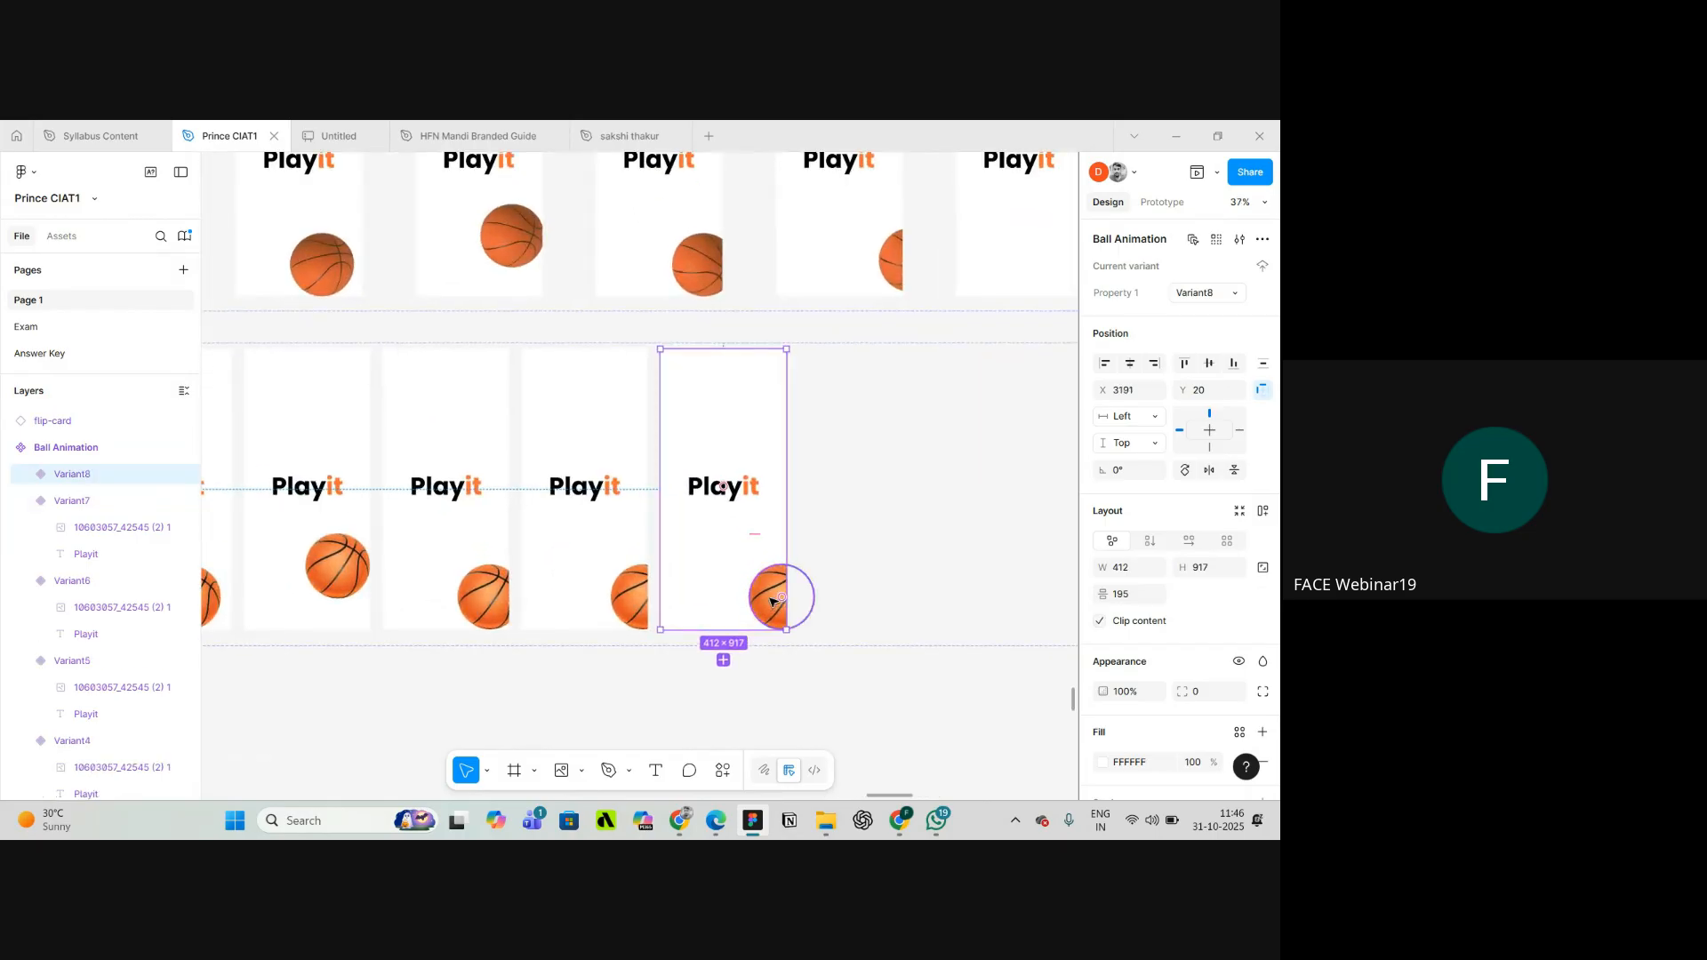
left_click(772, 602)
key("Delete")
scroll(770, 599, "down", 5)
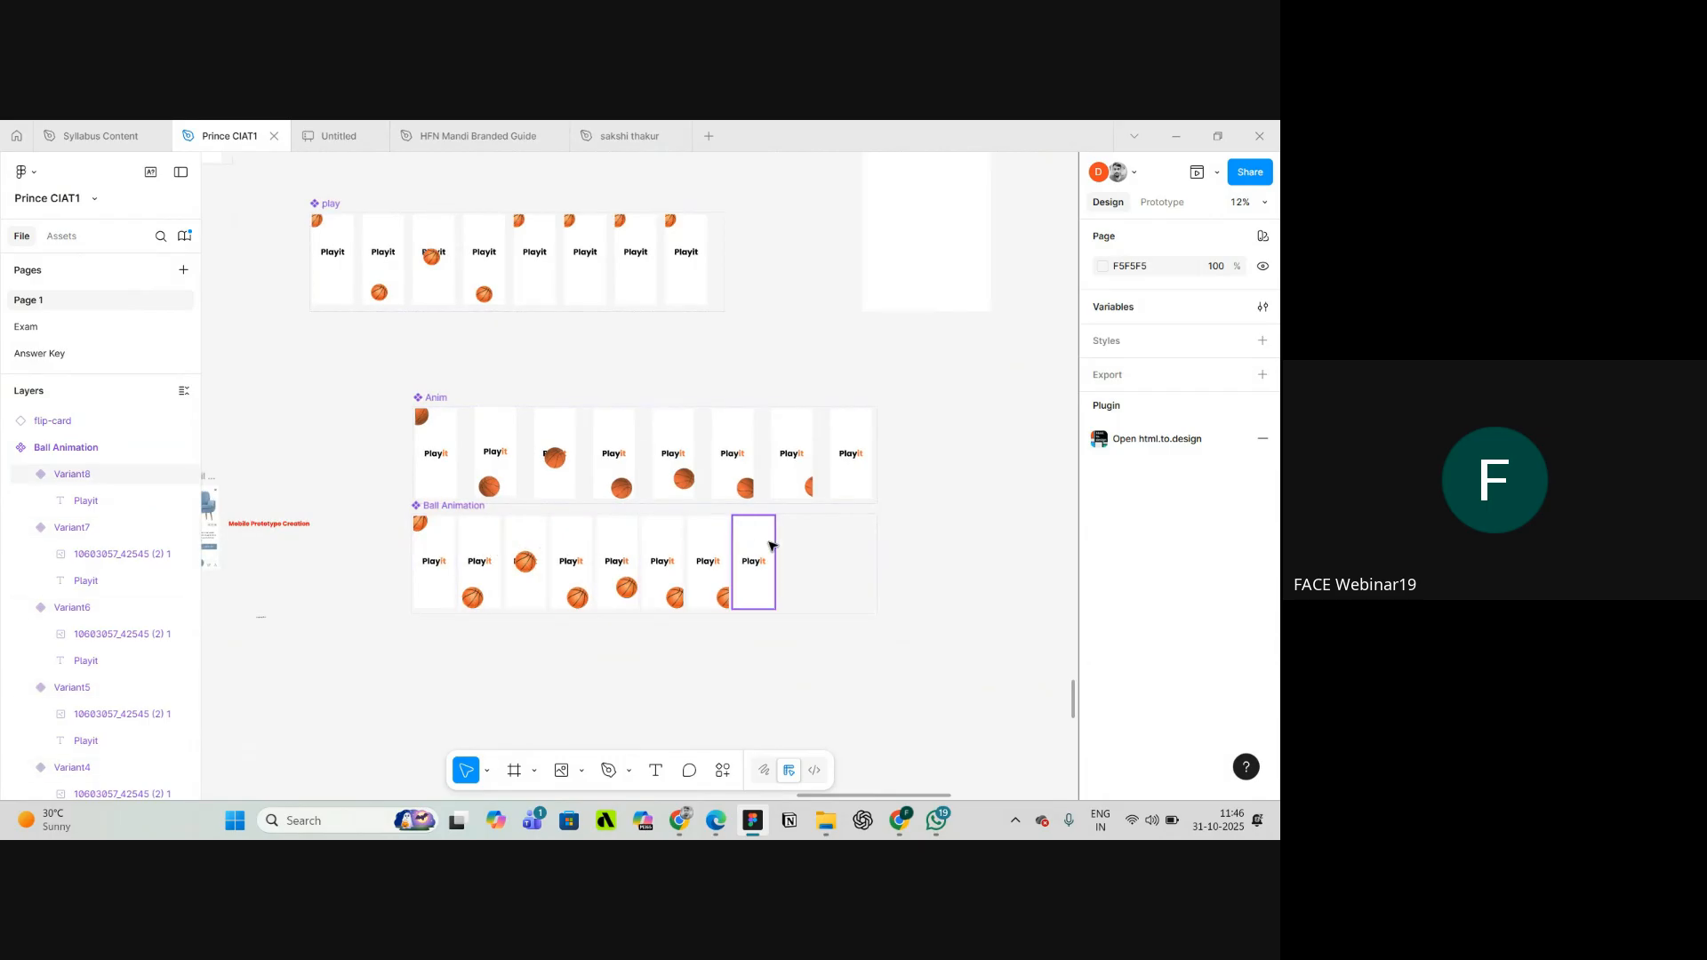
- Narrow the Ball Animation component set to a width of 3669 so it ends just after Variant8
scroll(423, 522, "up", 1)
scroll(423, 522, "up", 4)
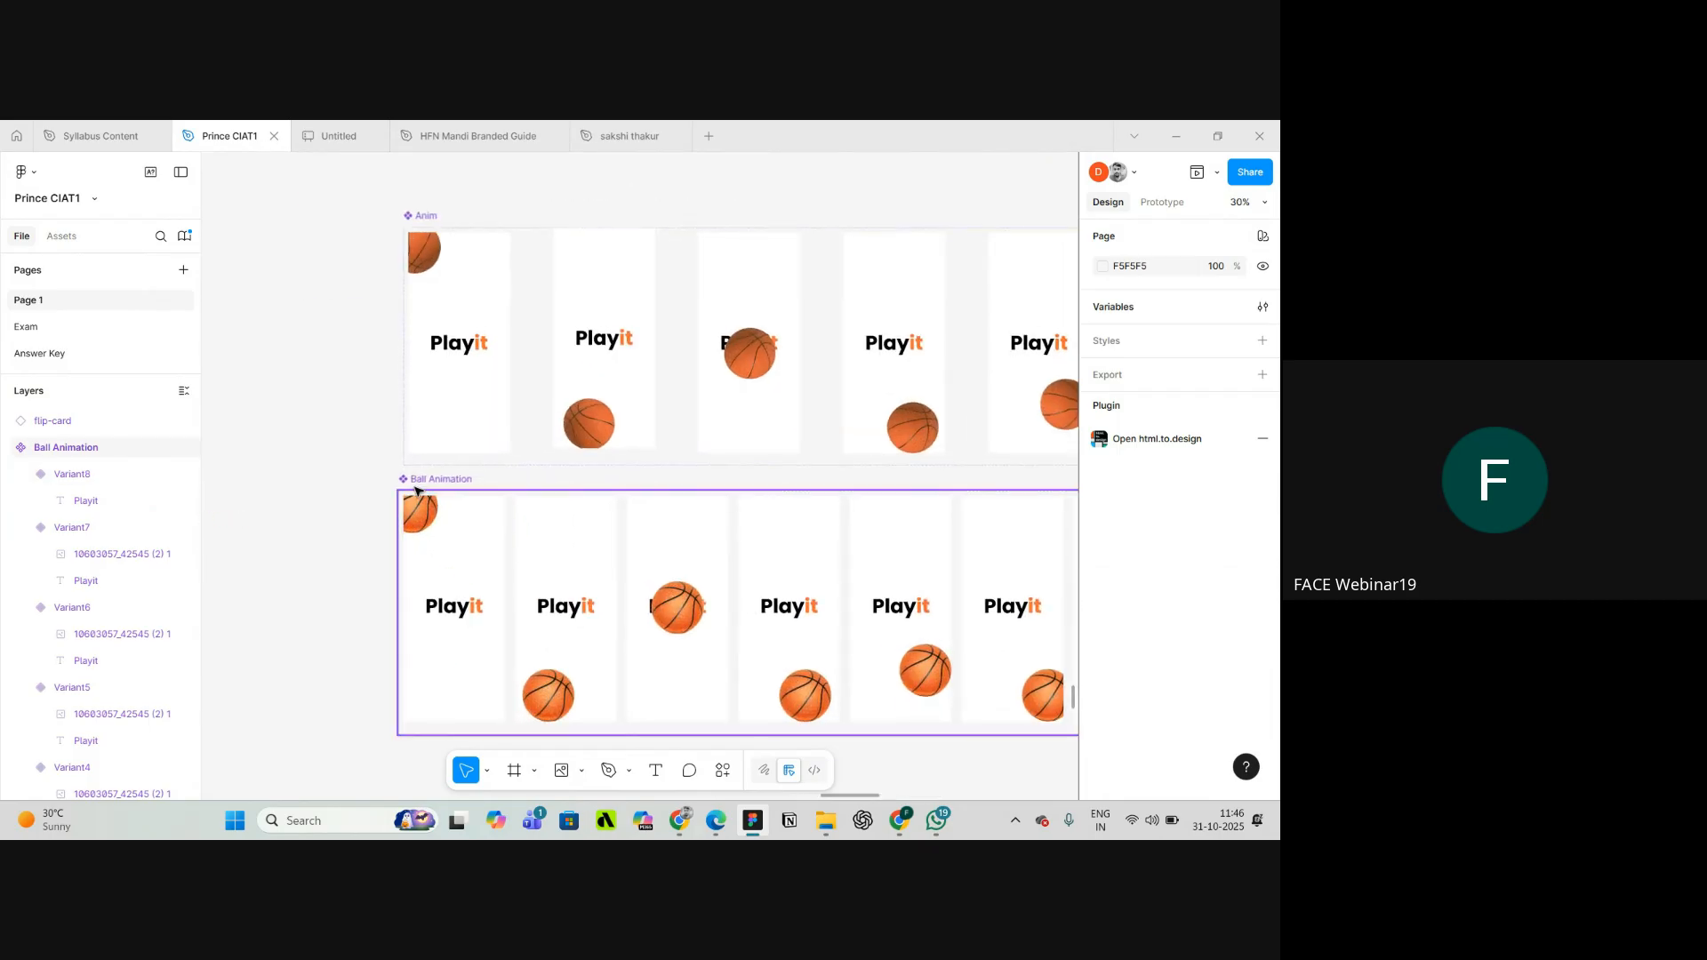
left_click(419, 507)
scroll(414, 486, "down", 5)
scroll(912, 538, "up", 3)
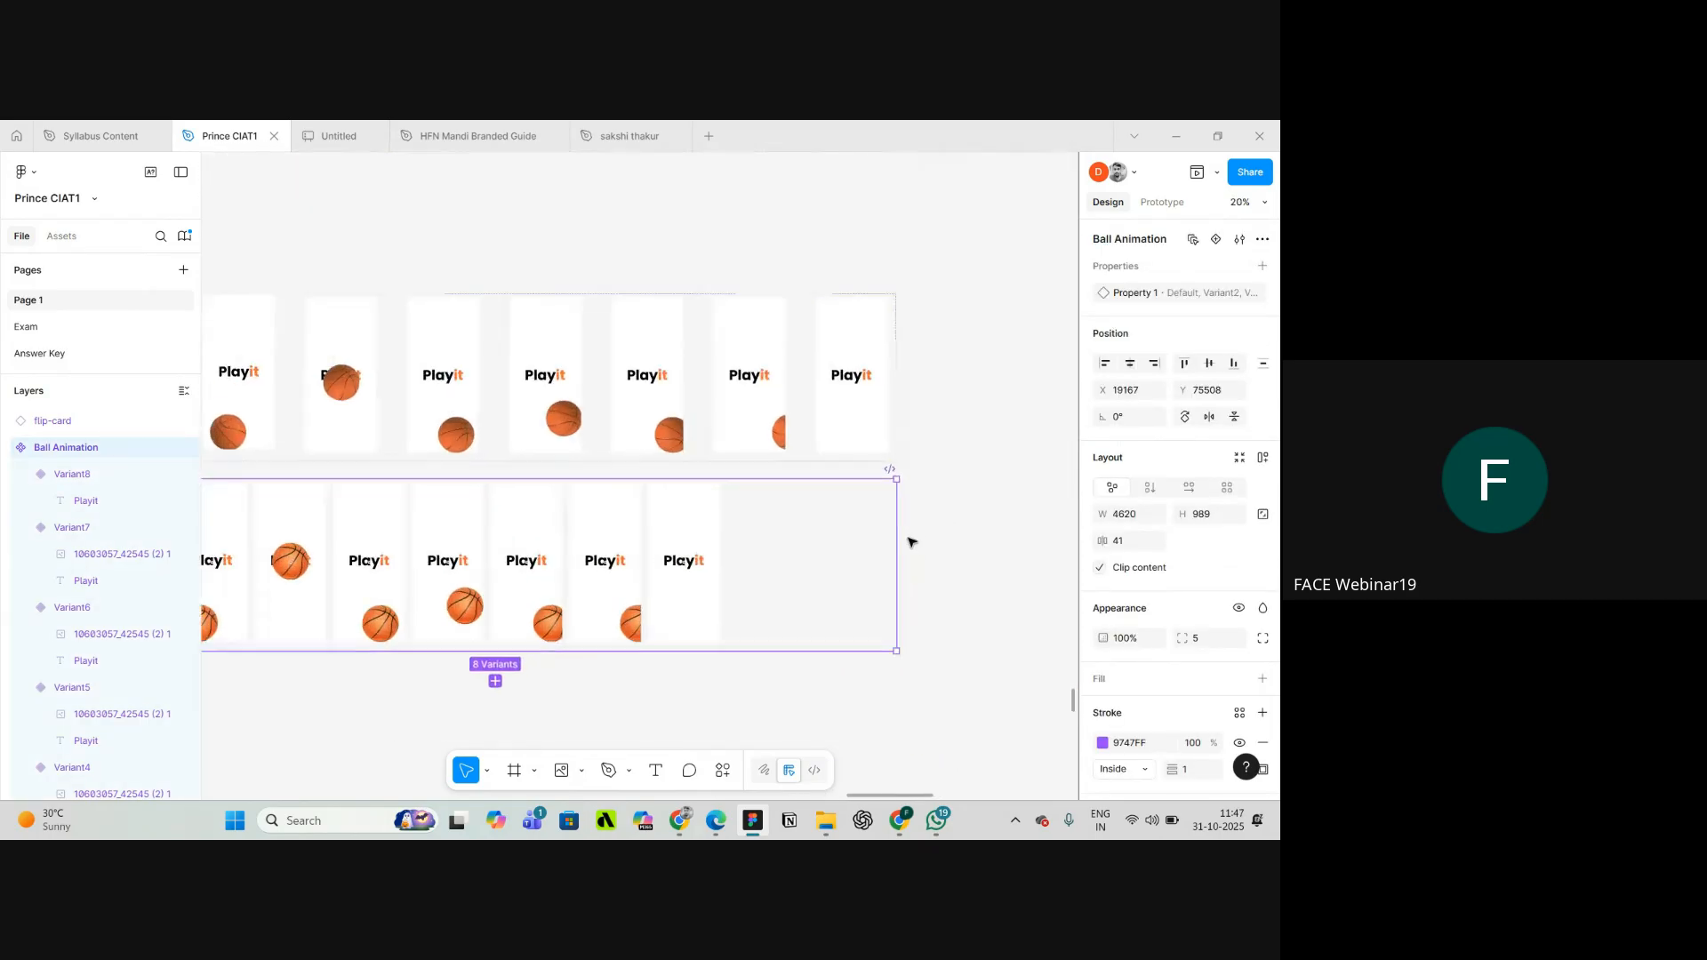
left_click_drag(897, 527, 722, 531)
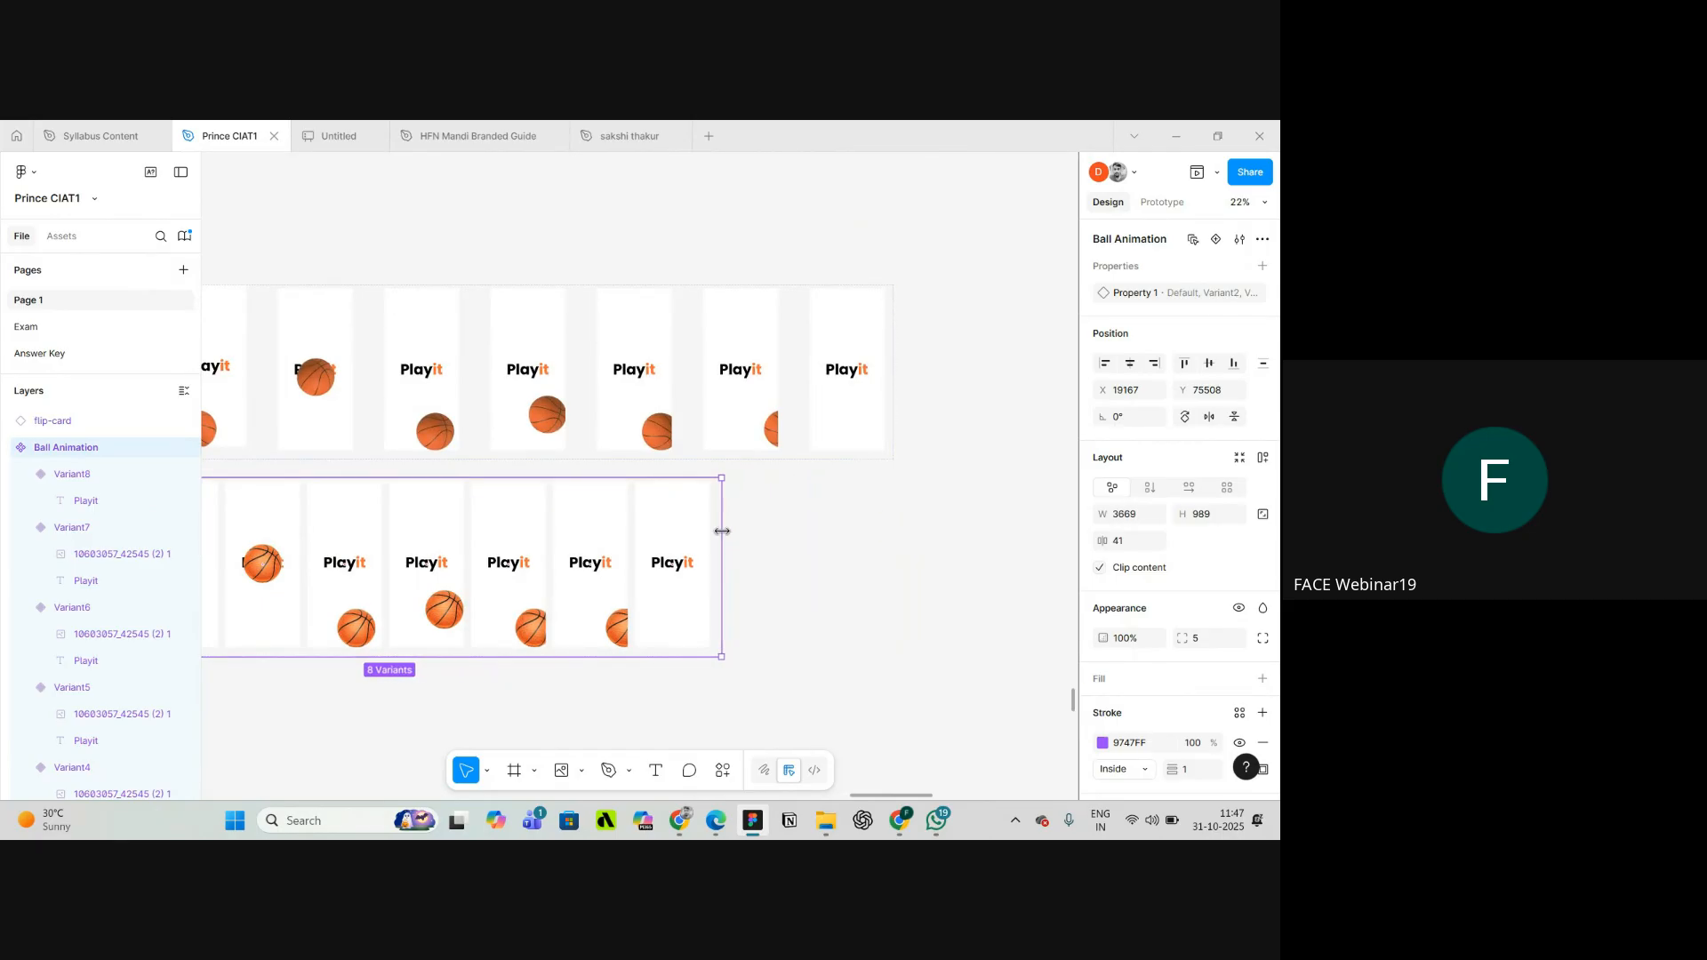
scroll(873, 537, "down", 3)
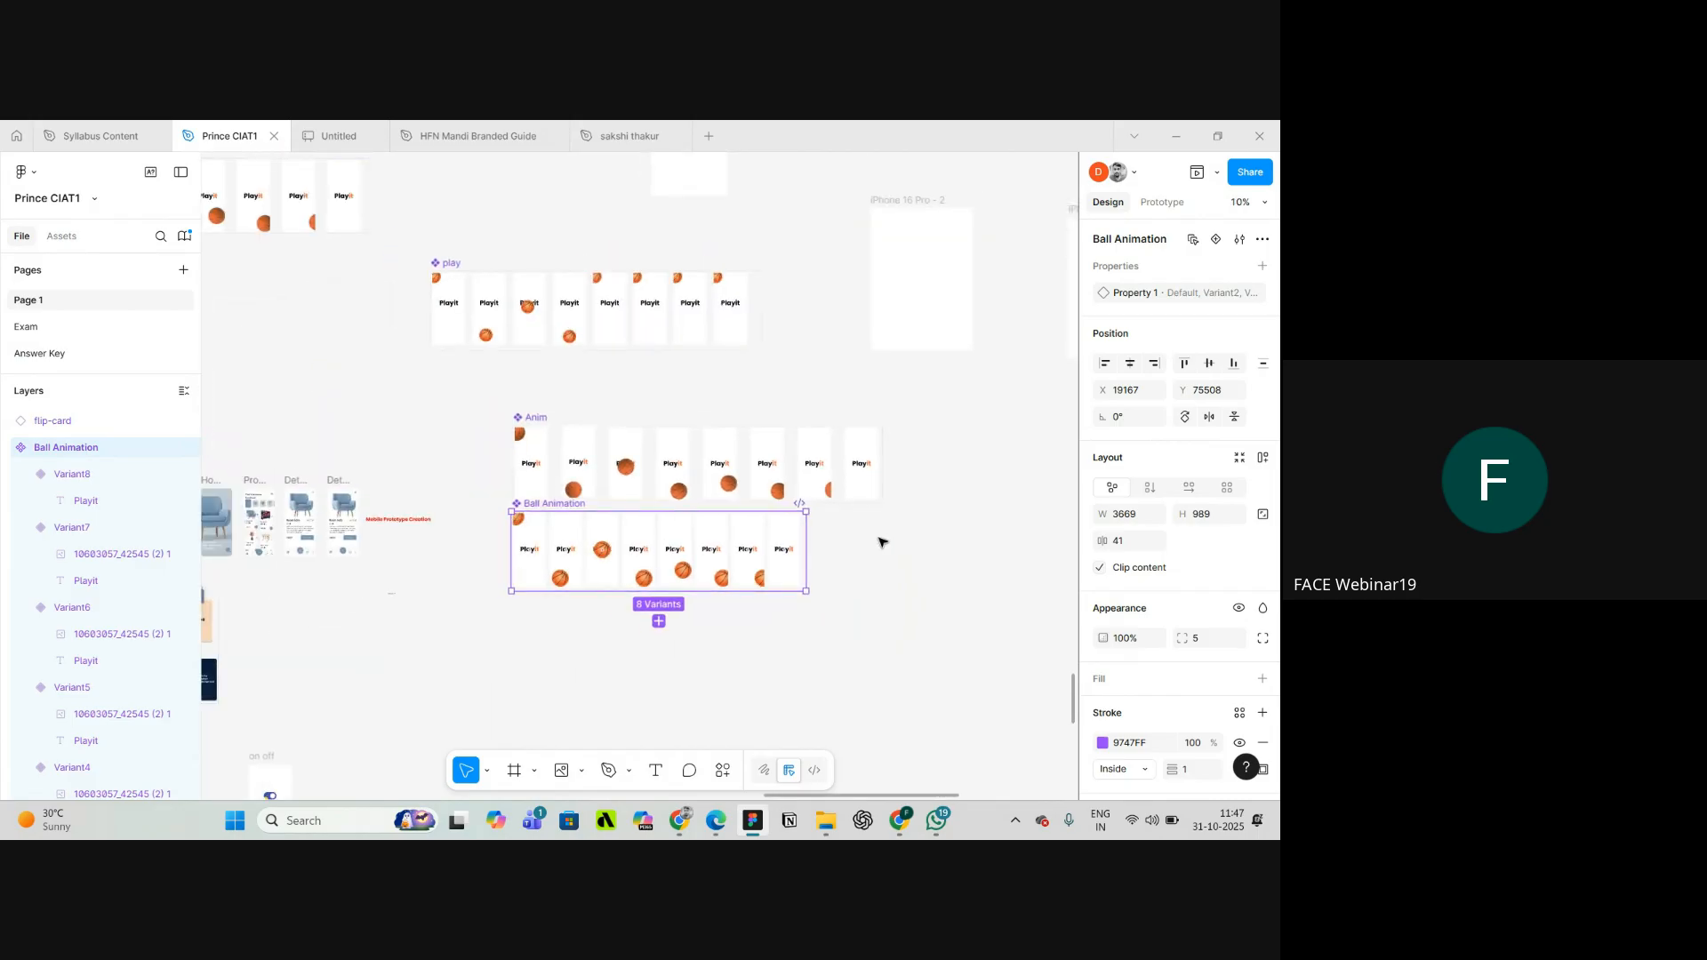
scroll(879, 542, "down", 1)
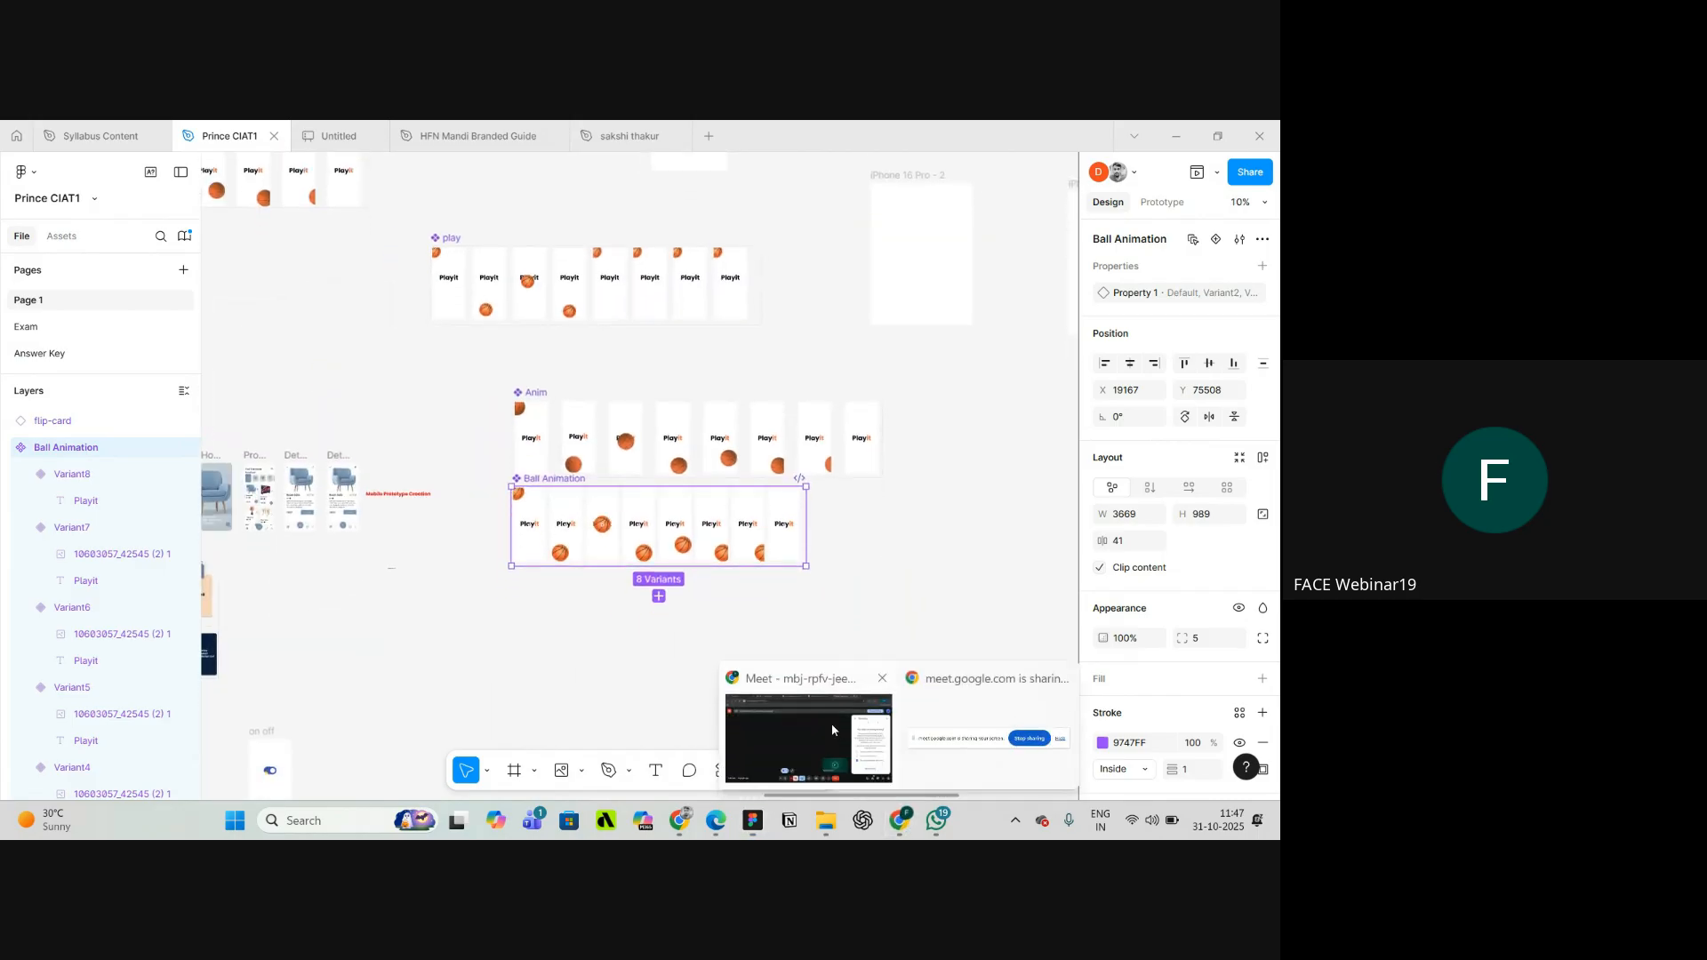
left_click(830, 723)
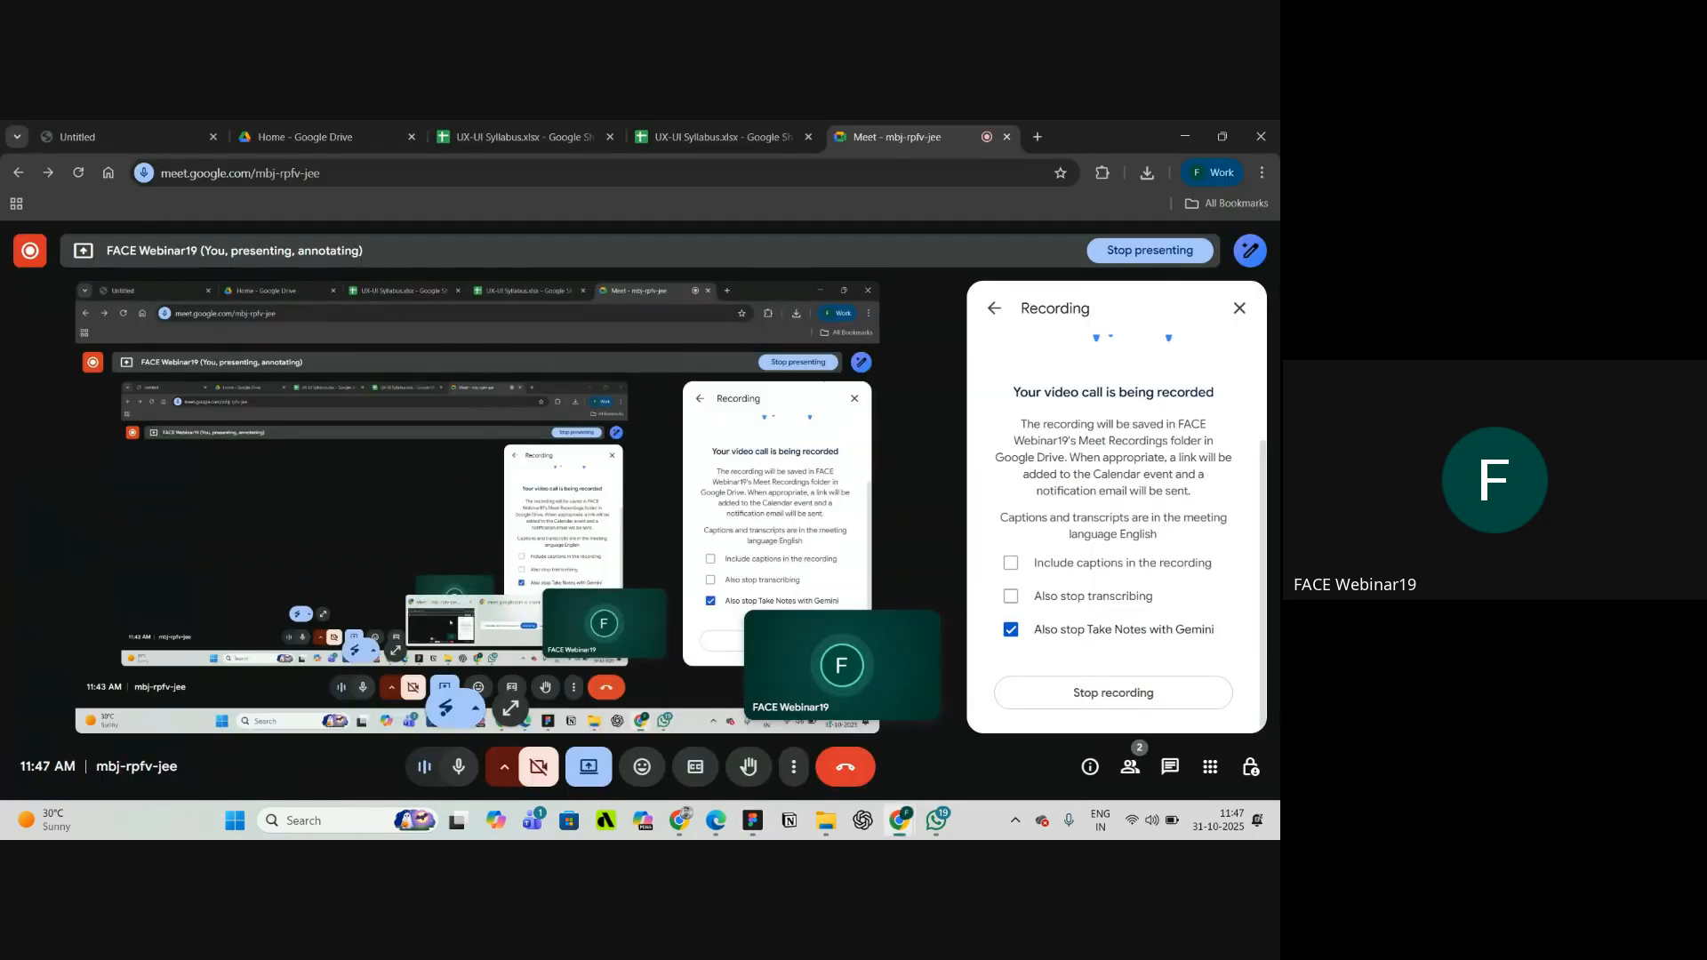
left_click(754, 823)
scroll(506, 527, "up", 5)
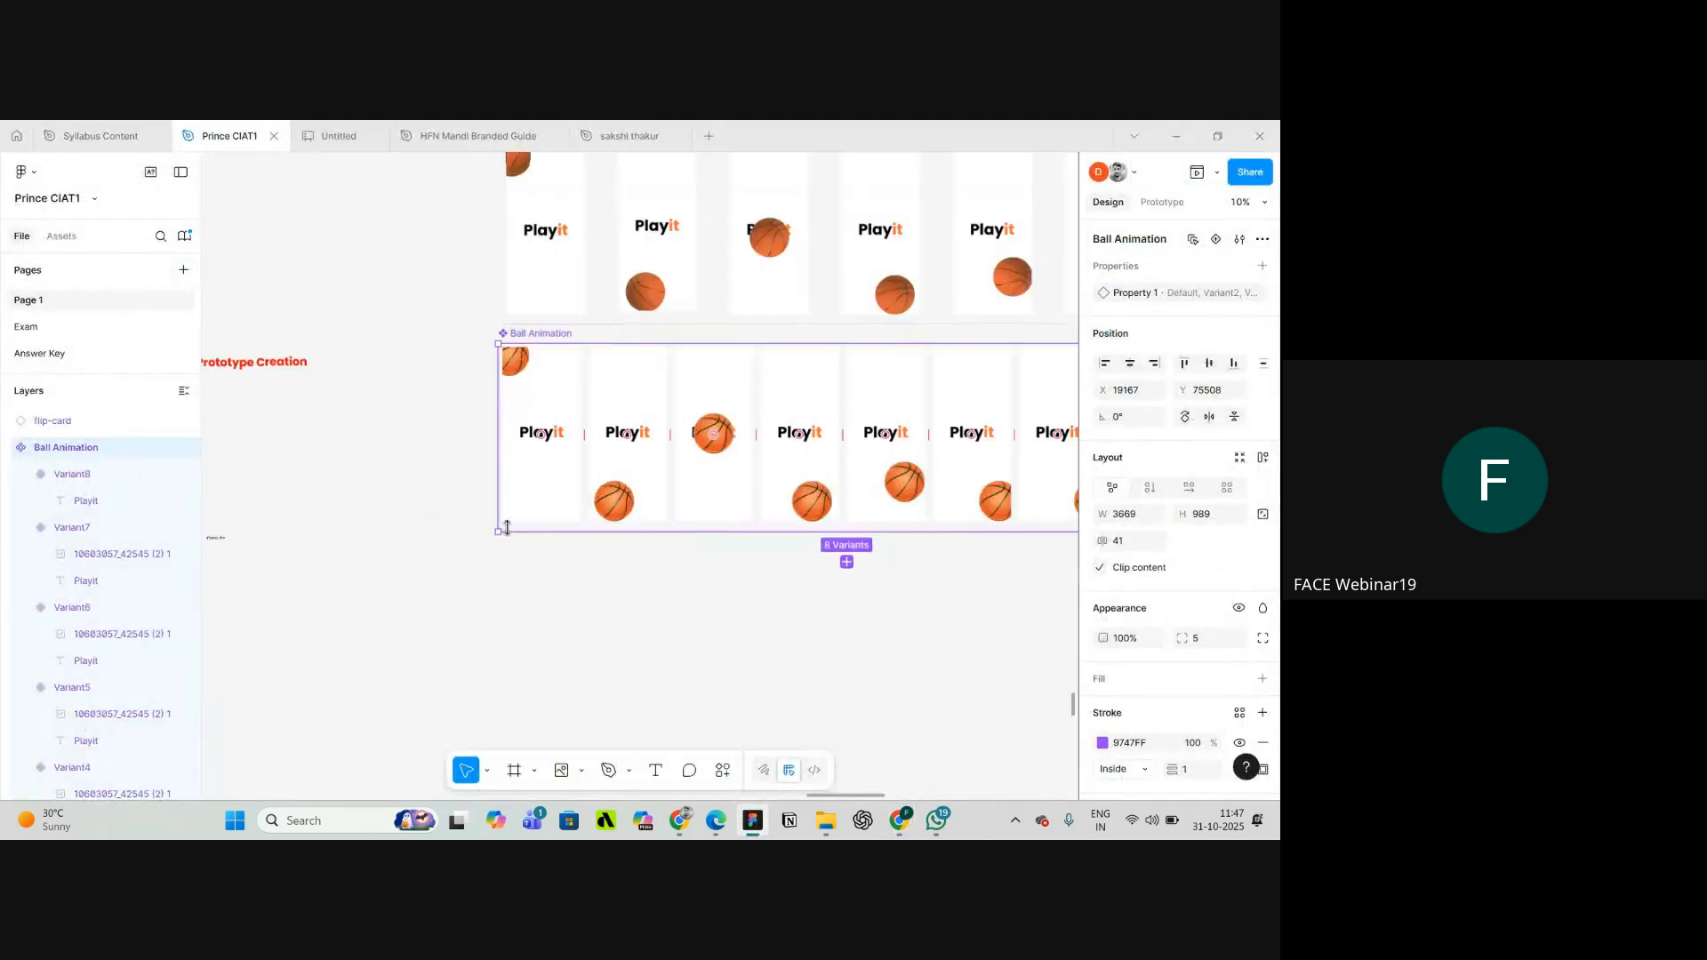
scroll(506, 527, "up", 1)
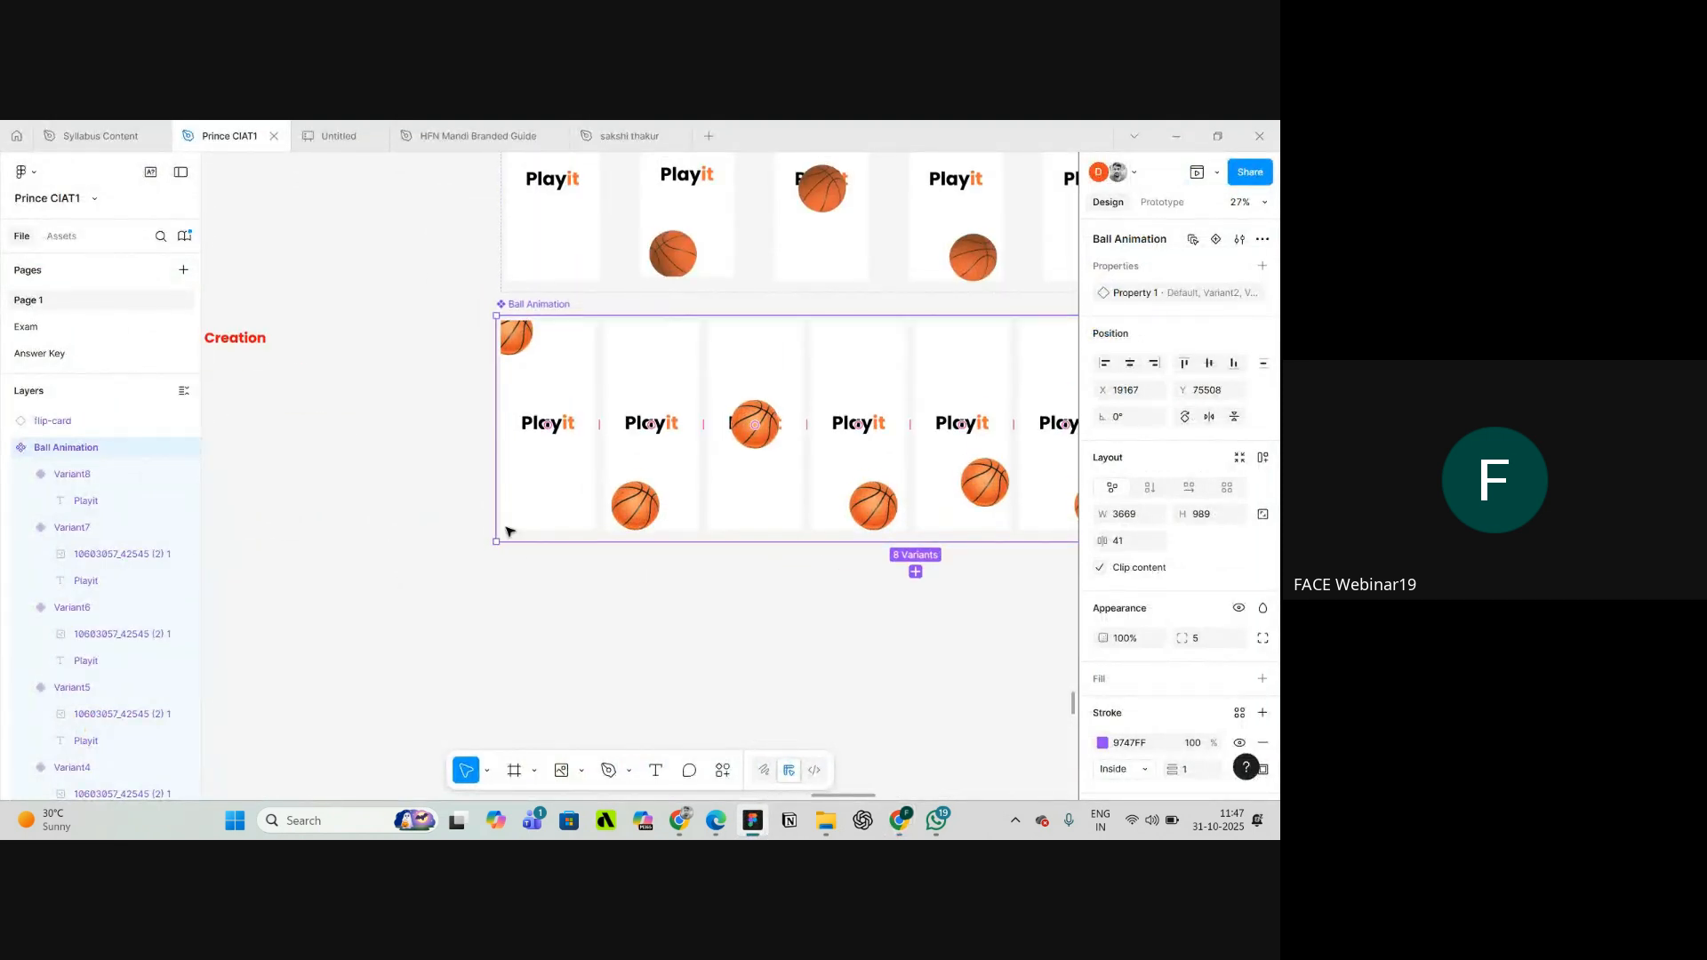
scroll(506, 531, "up", 2)
scroll(442, 511, "up", 5)
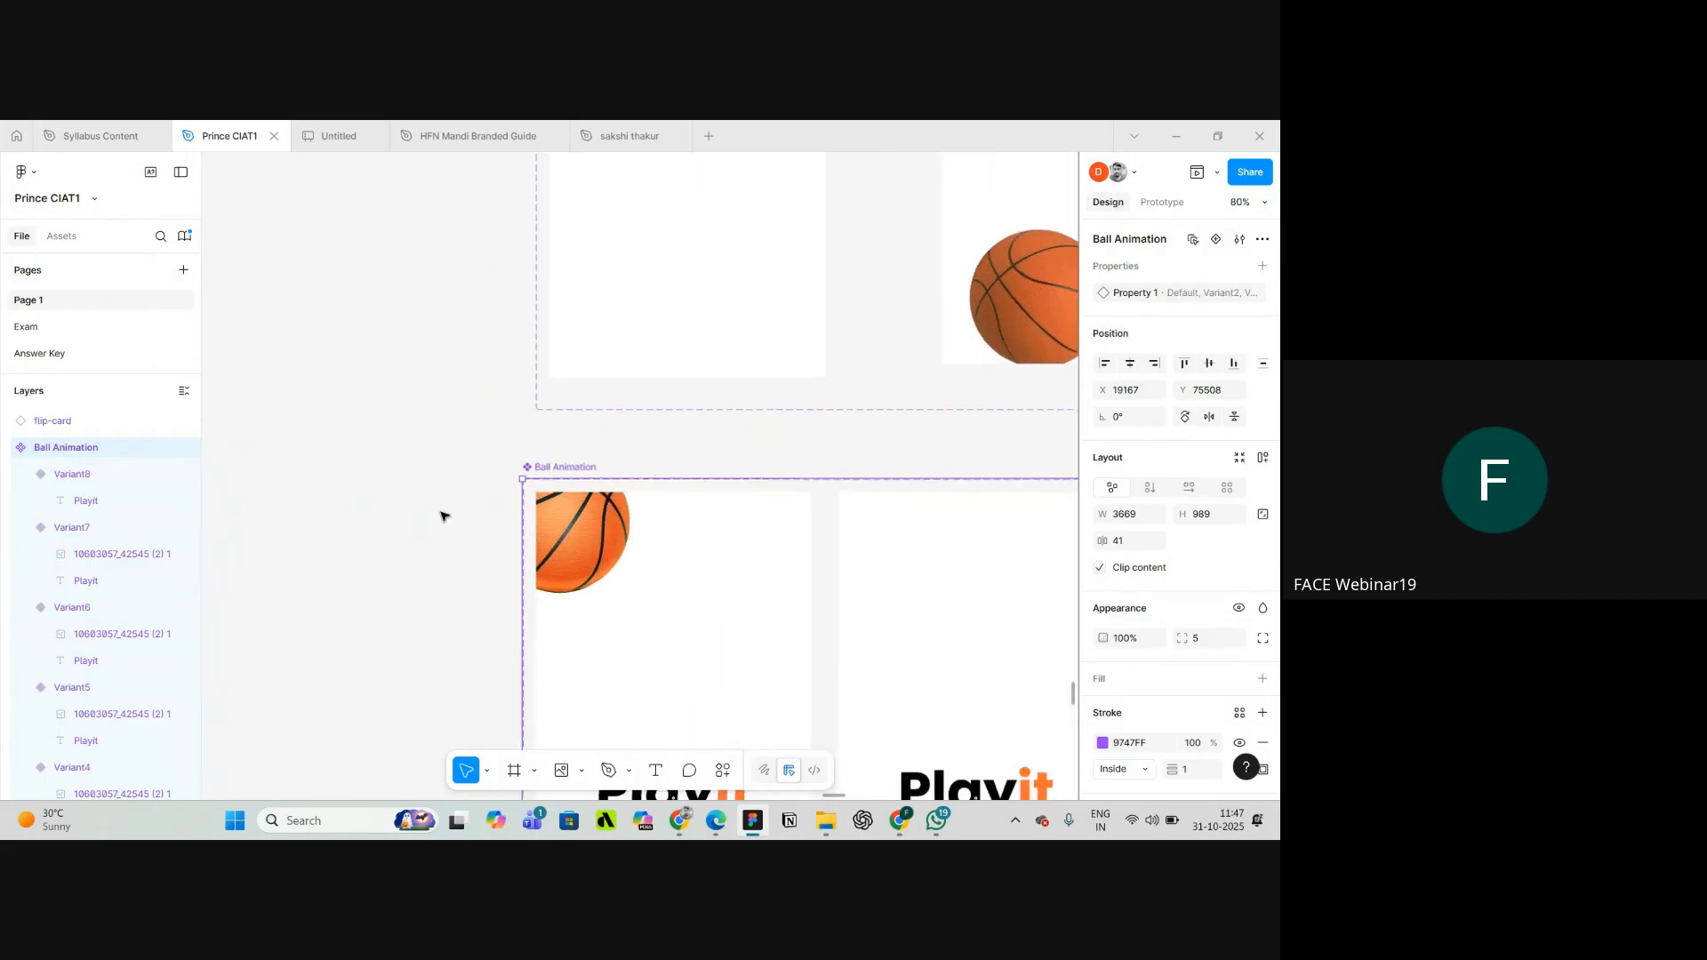
scroll(437, 507, "down", 5)
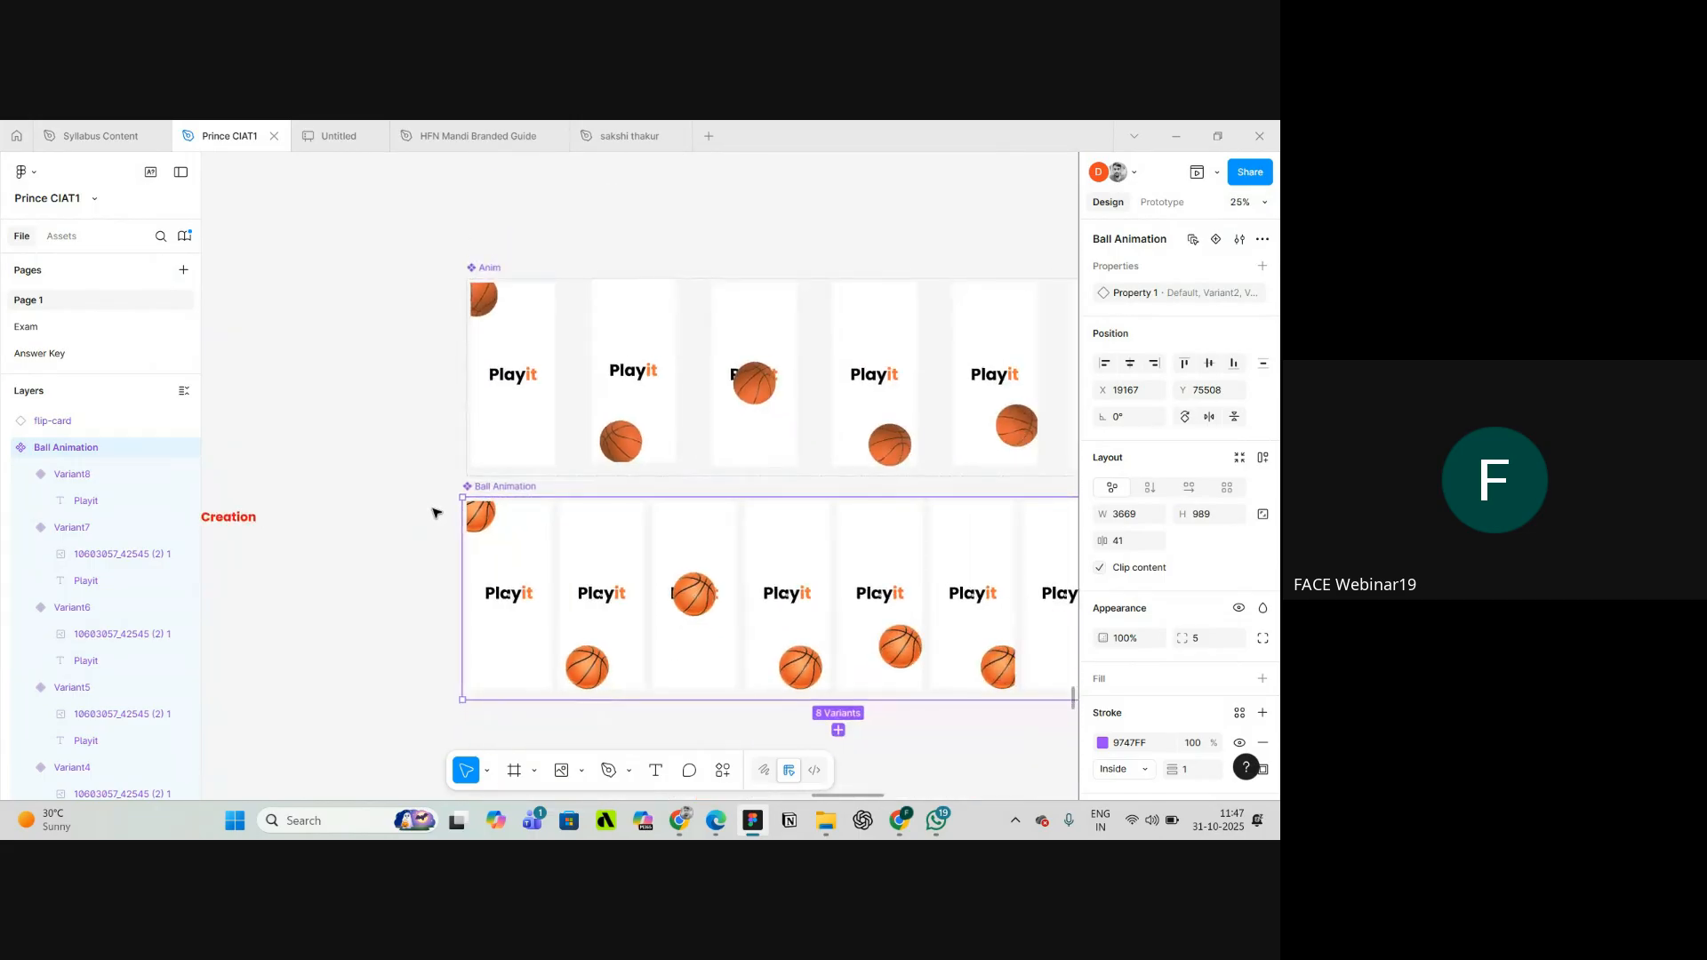
scroll(435, 509, "up", 4)
scroll(433, 513, "down", 3)
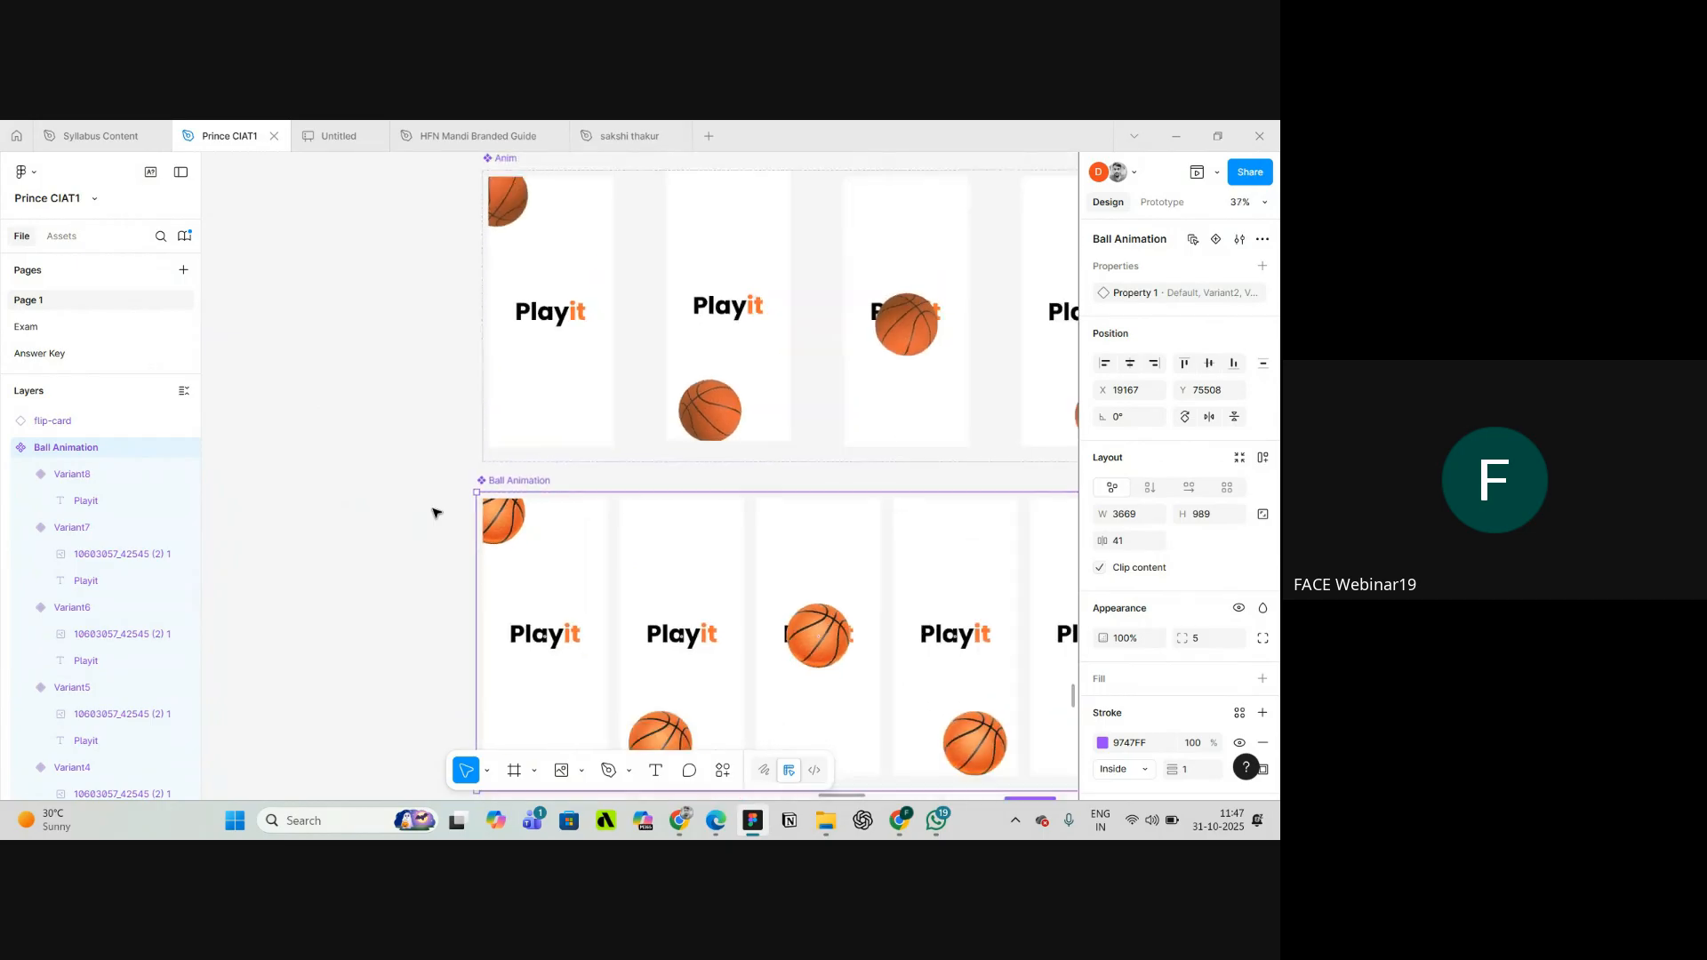
- Switch to prototype mode and select the Default variant of the Anim component set to show its interaction
left_click(1163, 202)
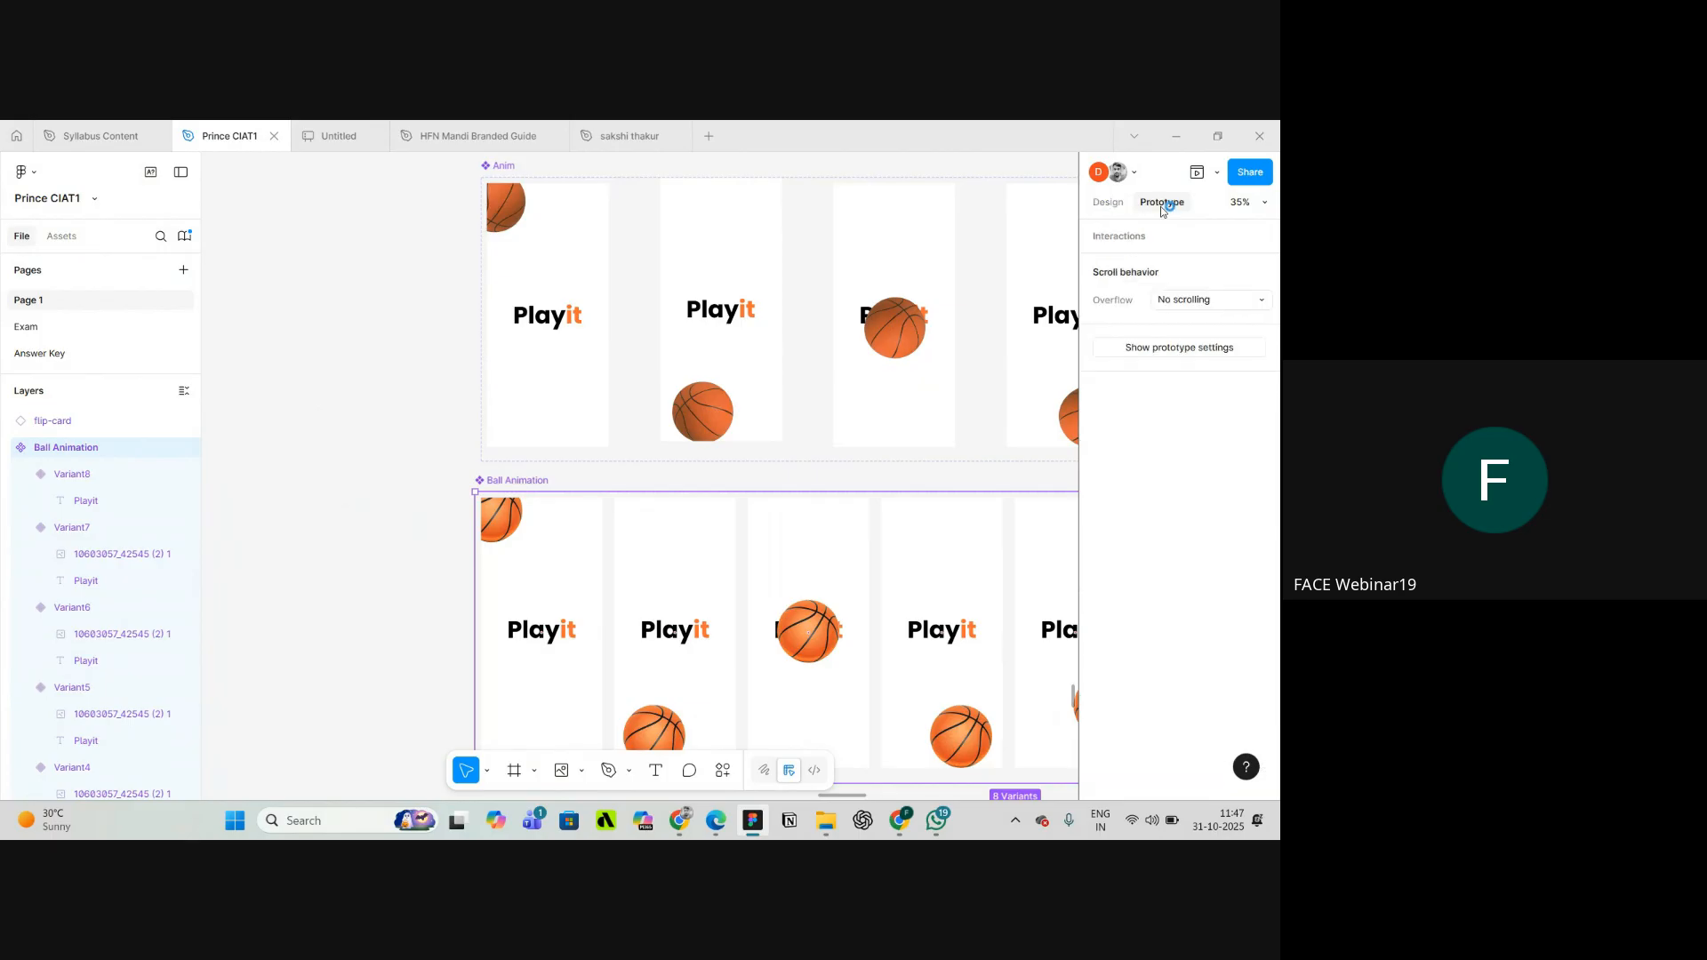
scroll(662, 343, "up", 3)
left_click(666, 344)
left_click(468, 389)
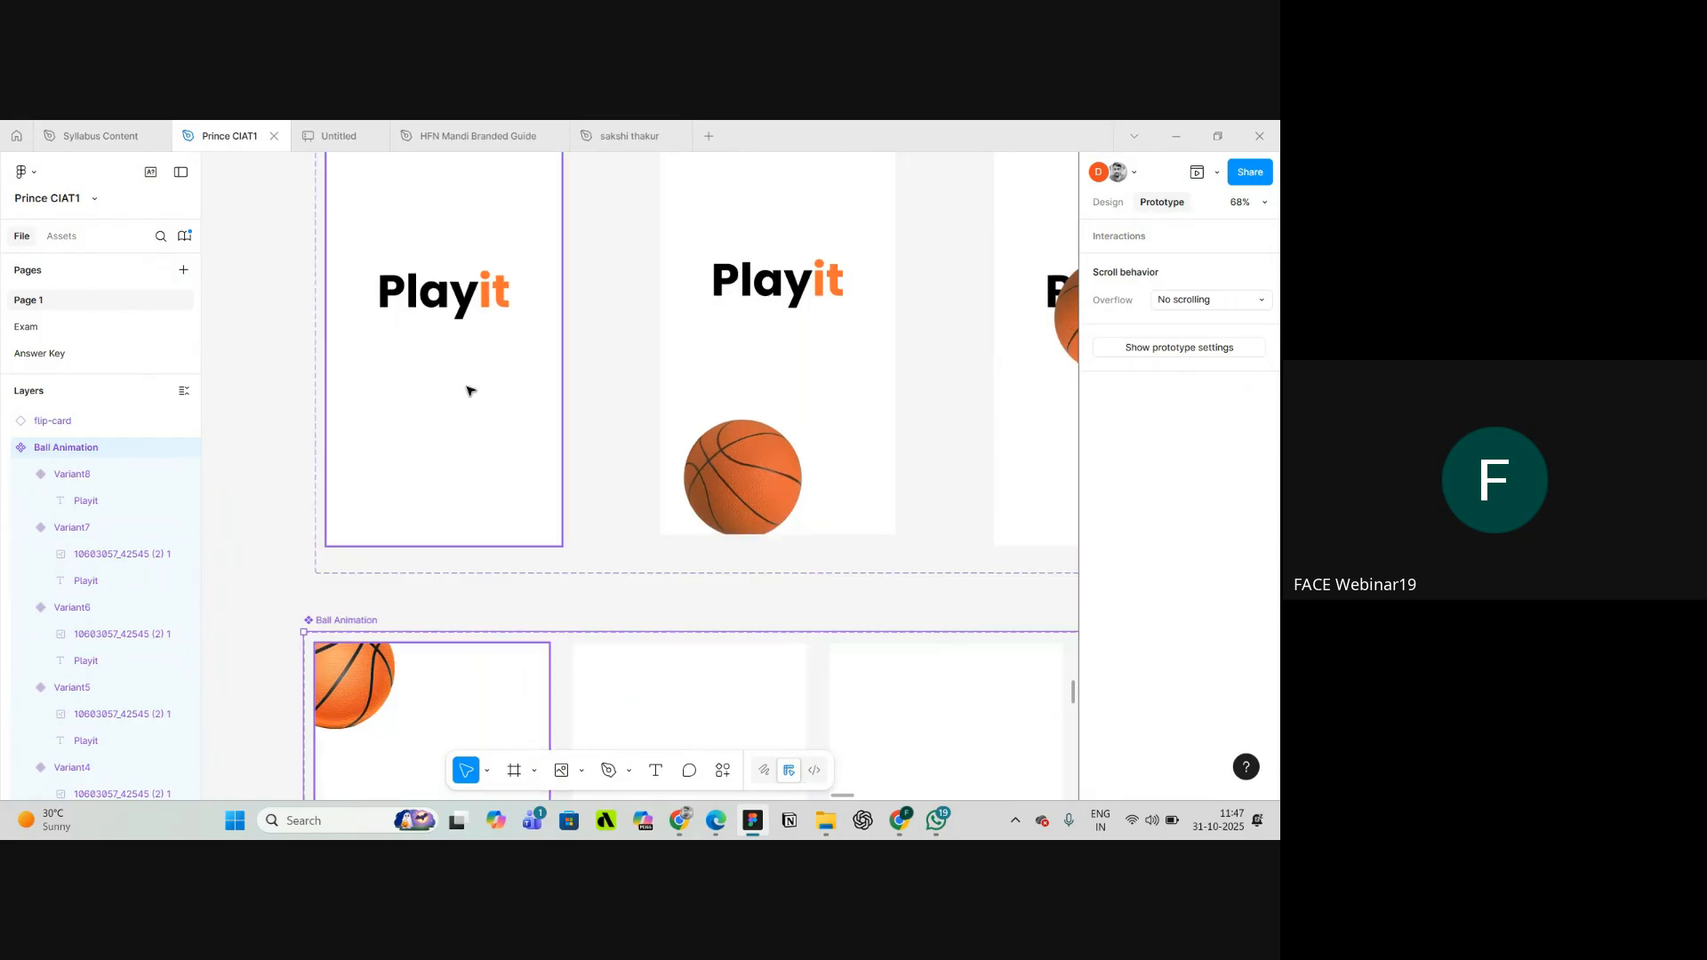
scroll(468, 390, "down", 10)
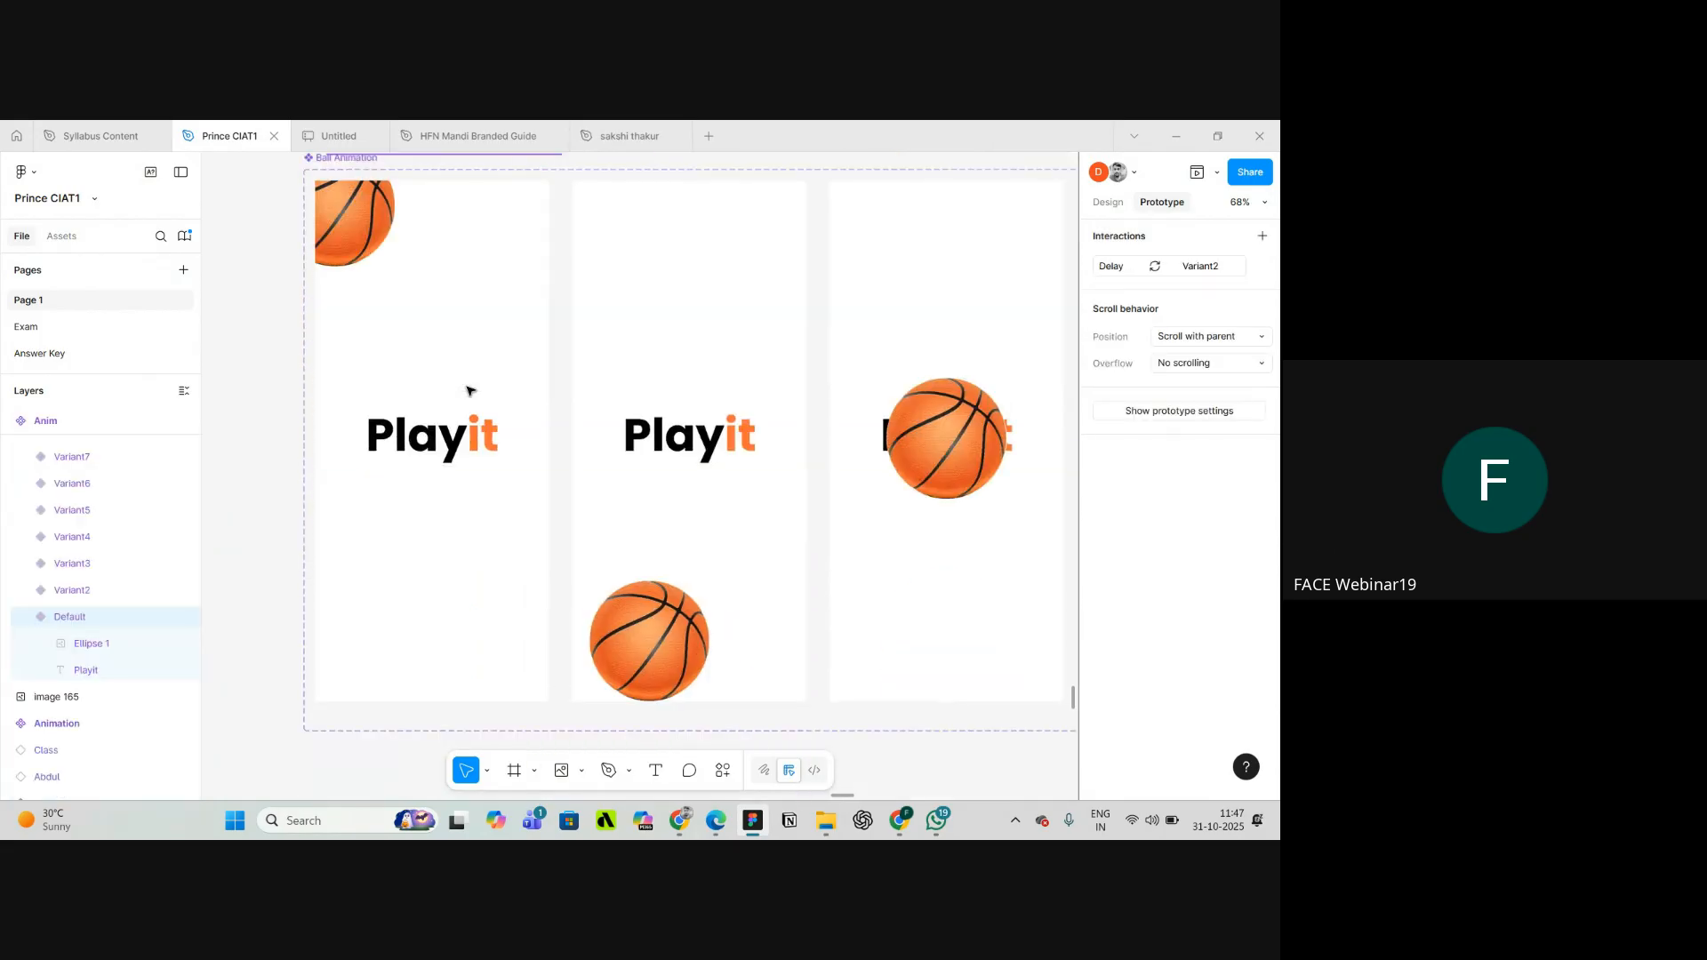
scroll(492, 389, "down", 3)
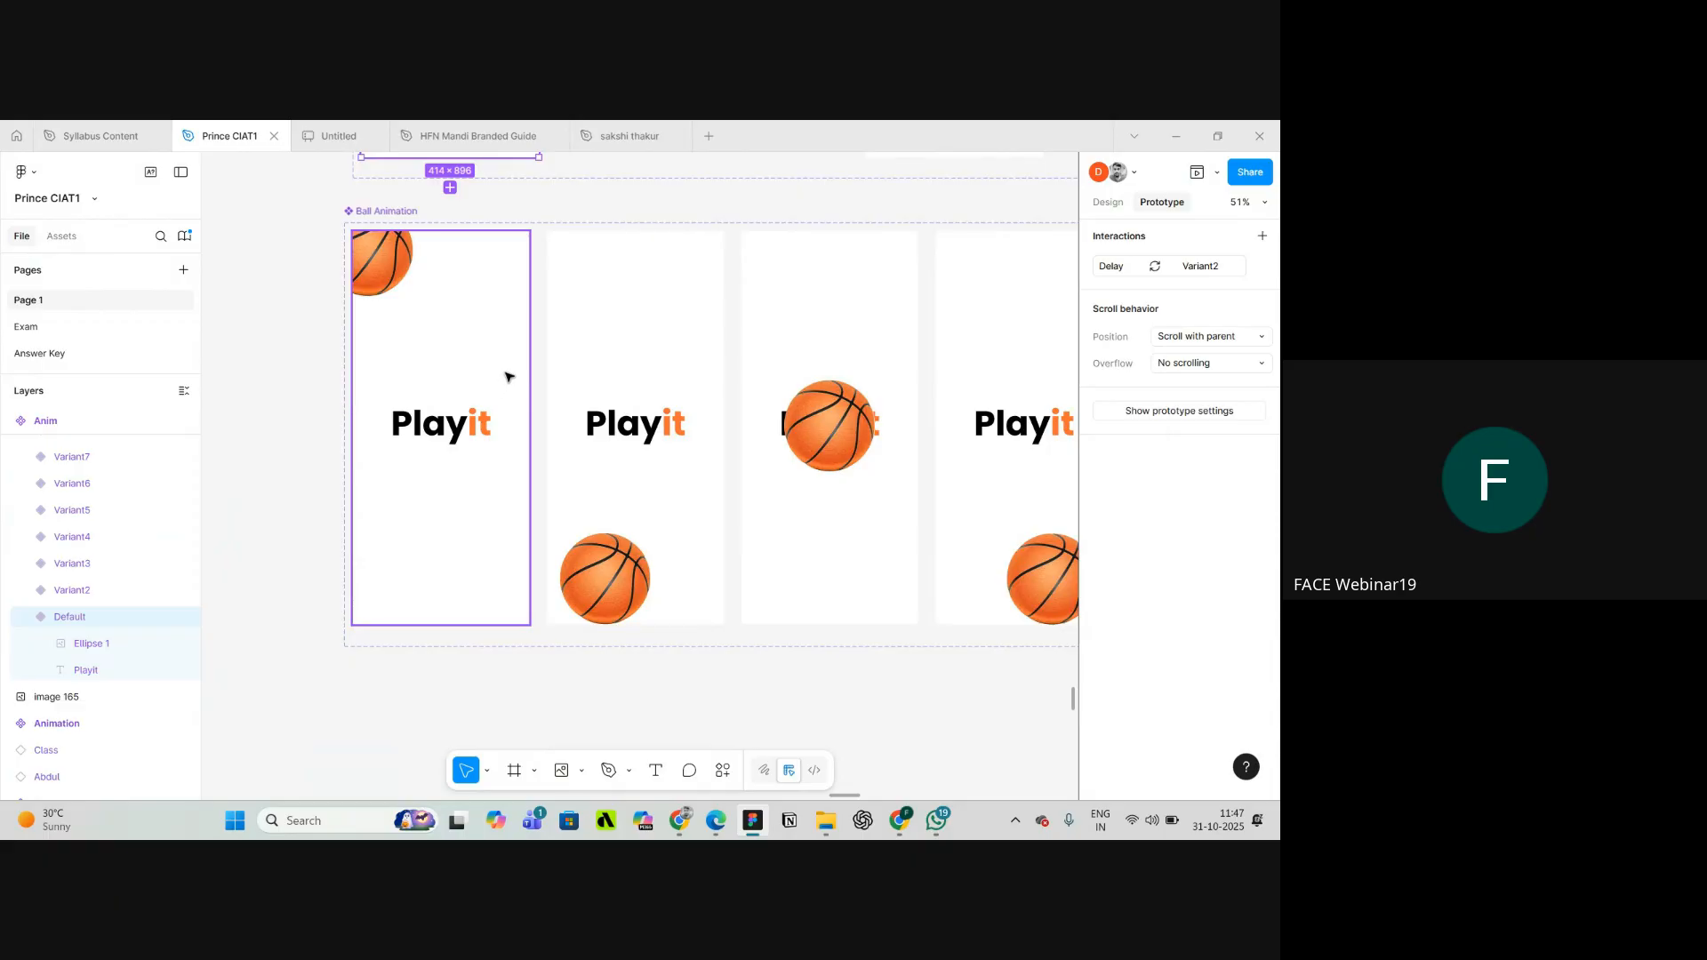
- Open the Anim Default variant's interaction to Variant2 and review its trigger, delay, curve and duration
left_click(509, 377)
scroll(509, 382, "up", 5)
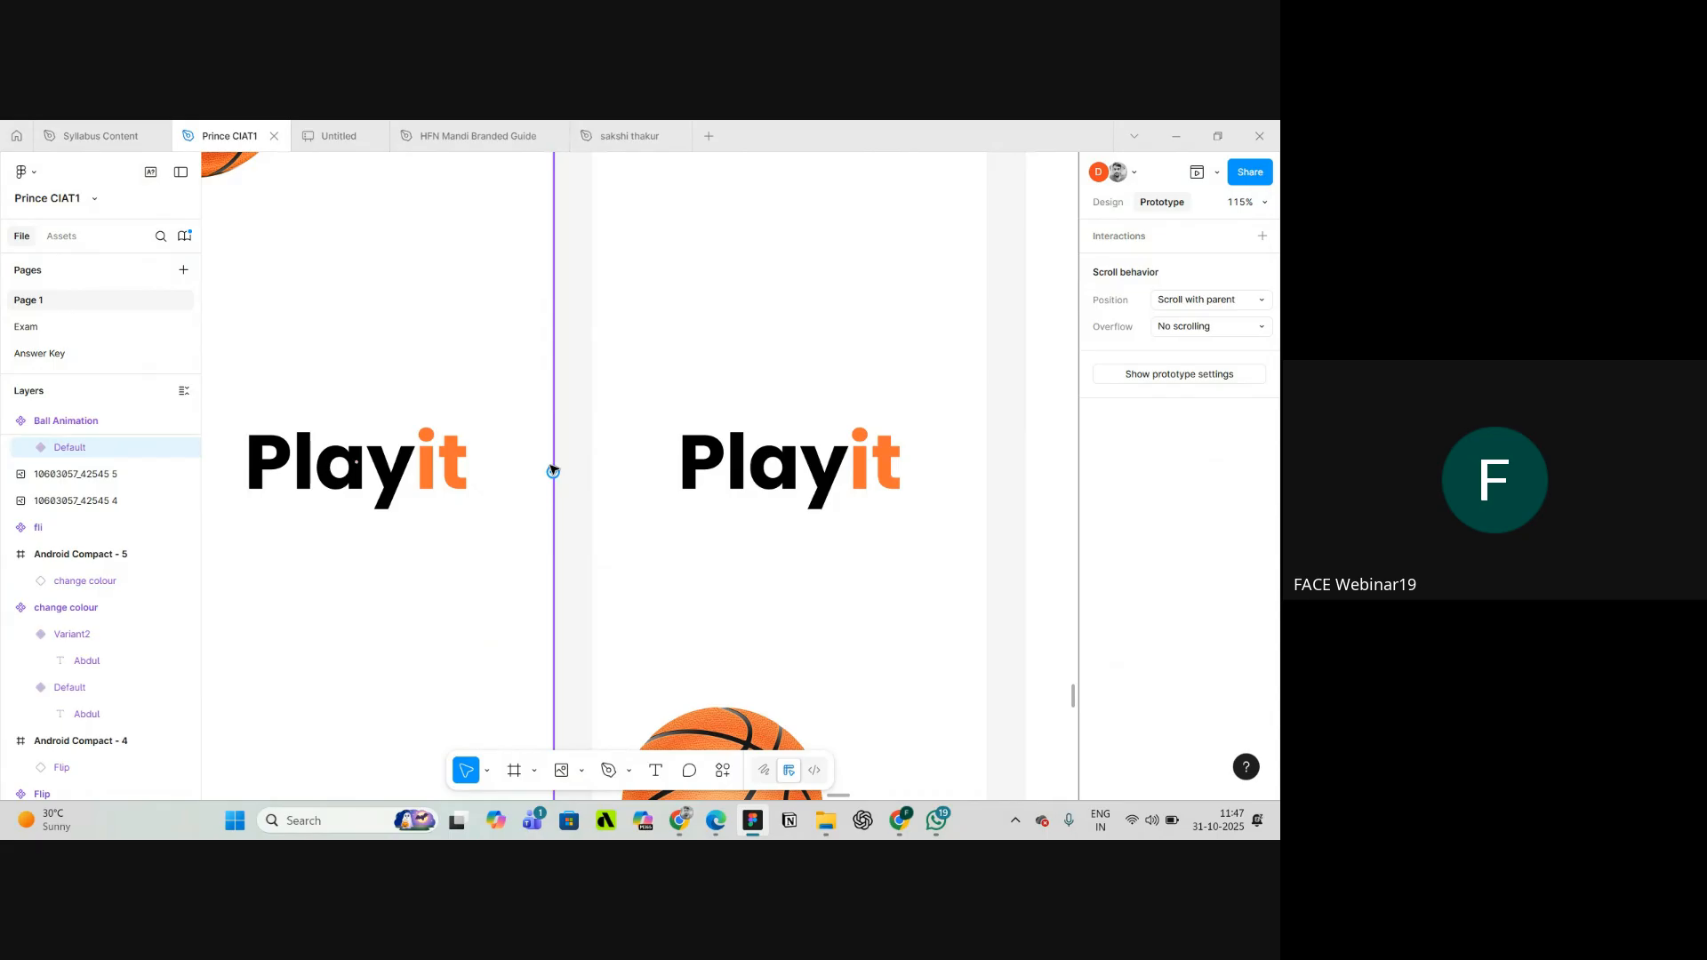
scroll(553, 472, "down", 8)
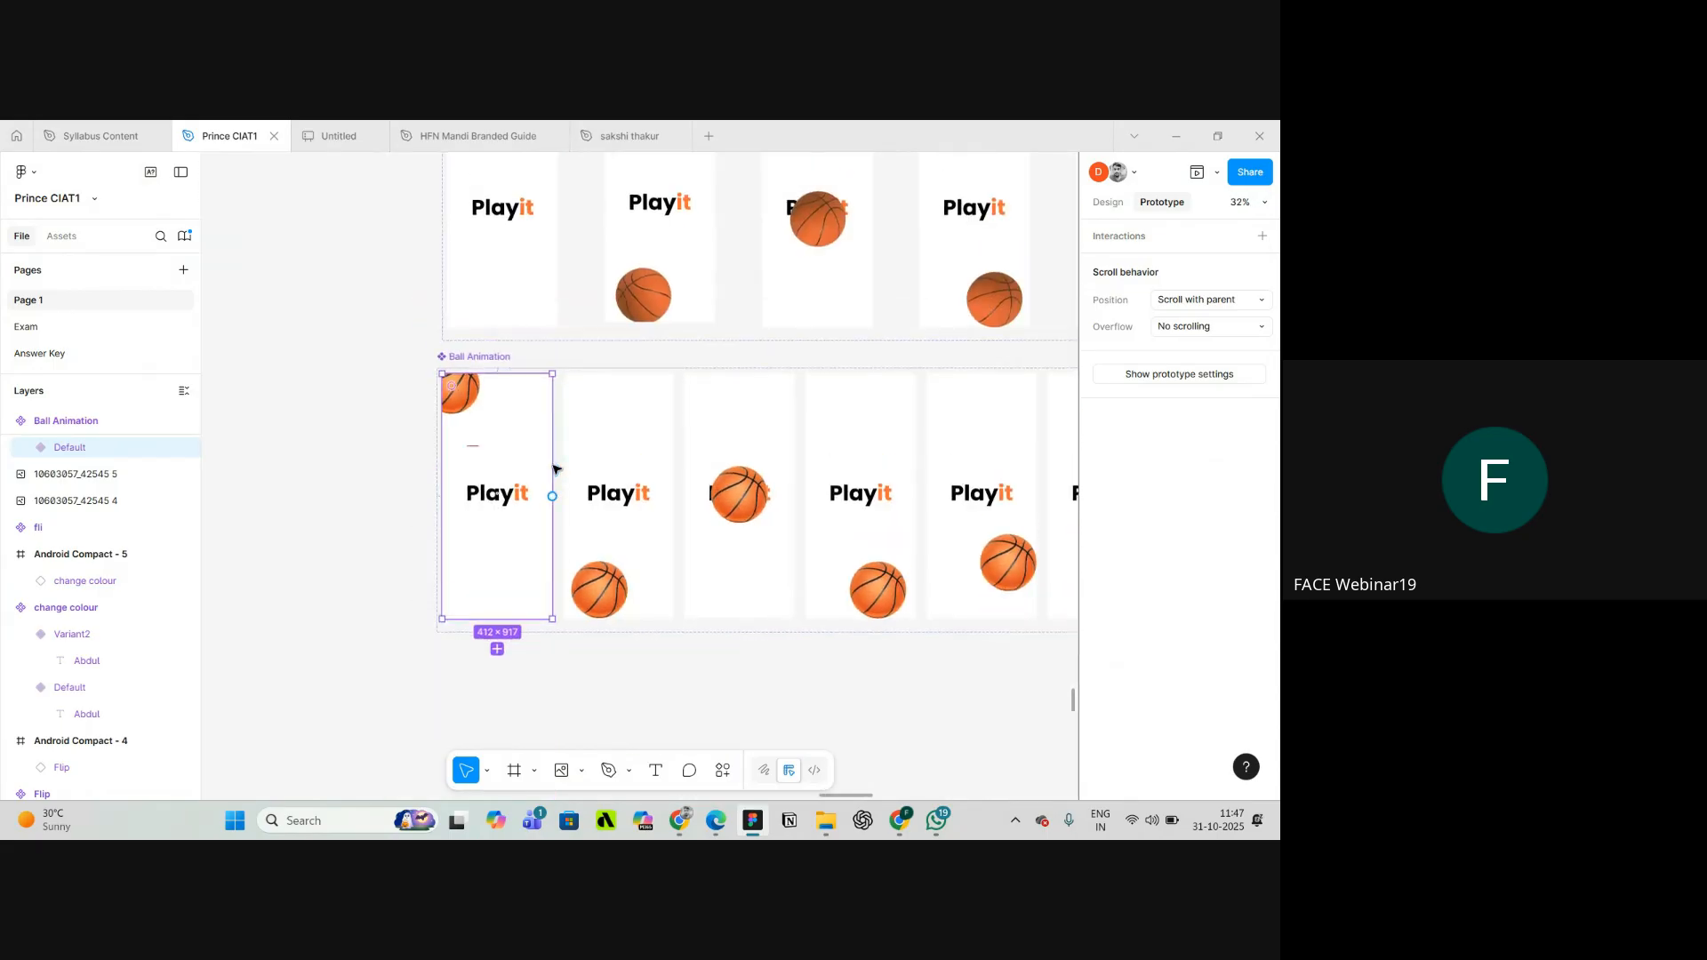
scroll(553, 465, "up", 3)
left_click(546, 445)
scroll(579, 378, "up", 3)
left_click(558, 360)
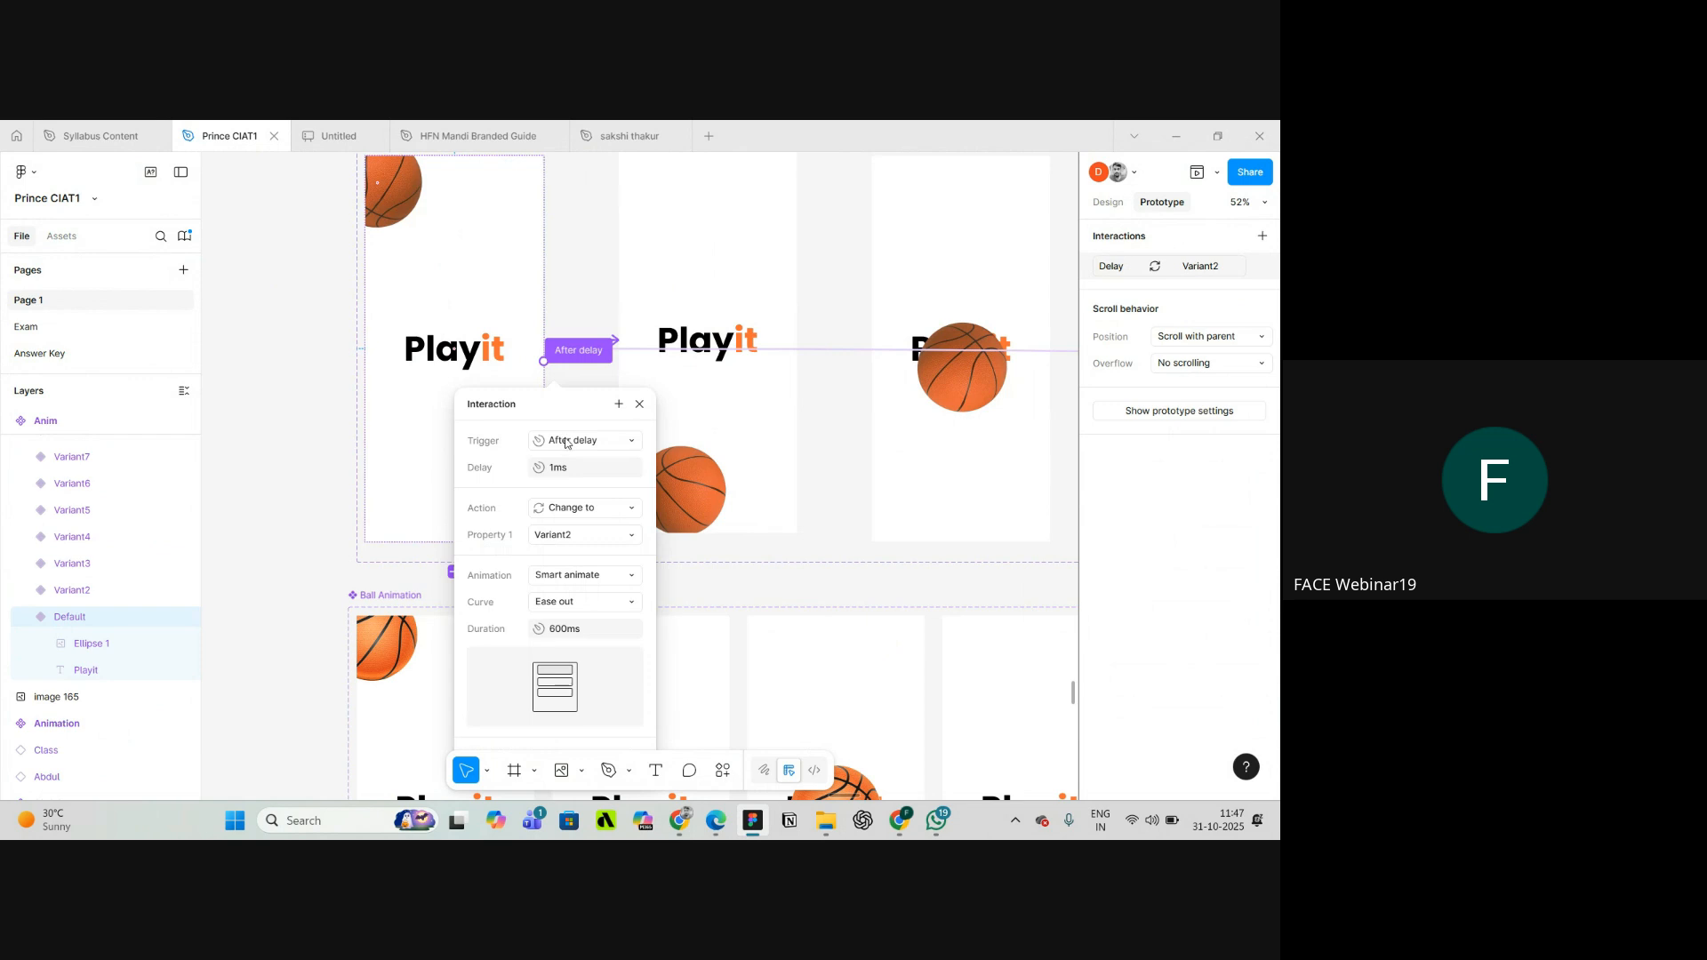
left_click(328, 540)
scroll(331, 543, "down", 3)
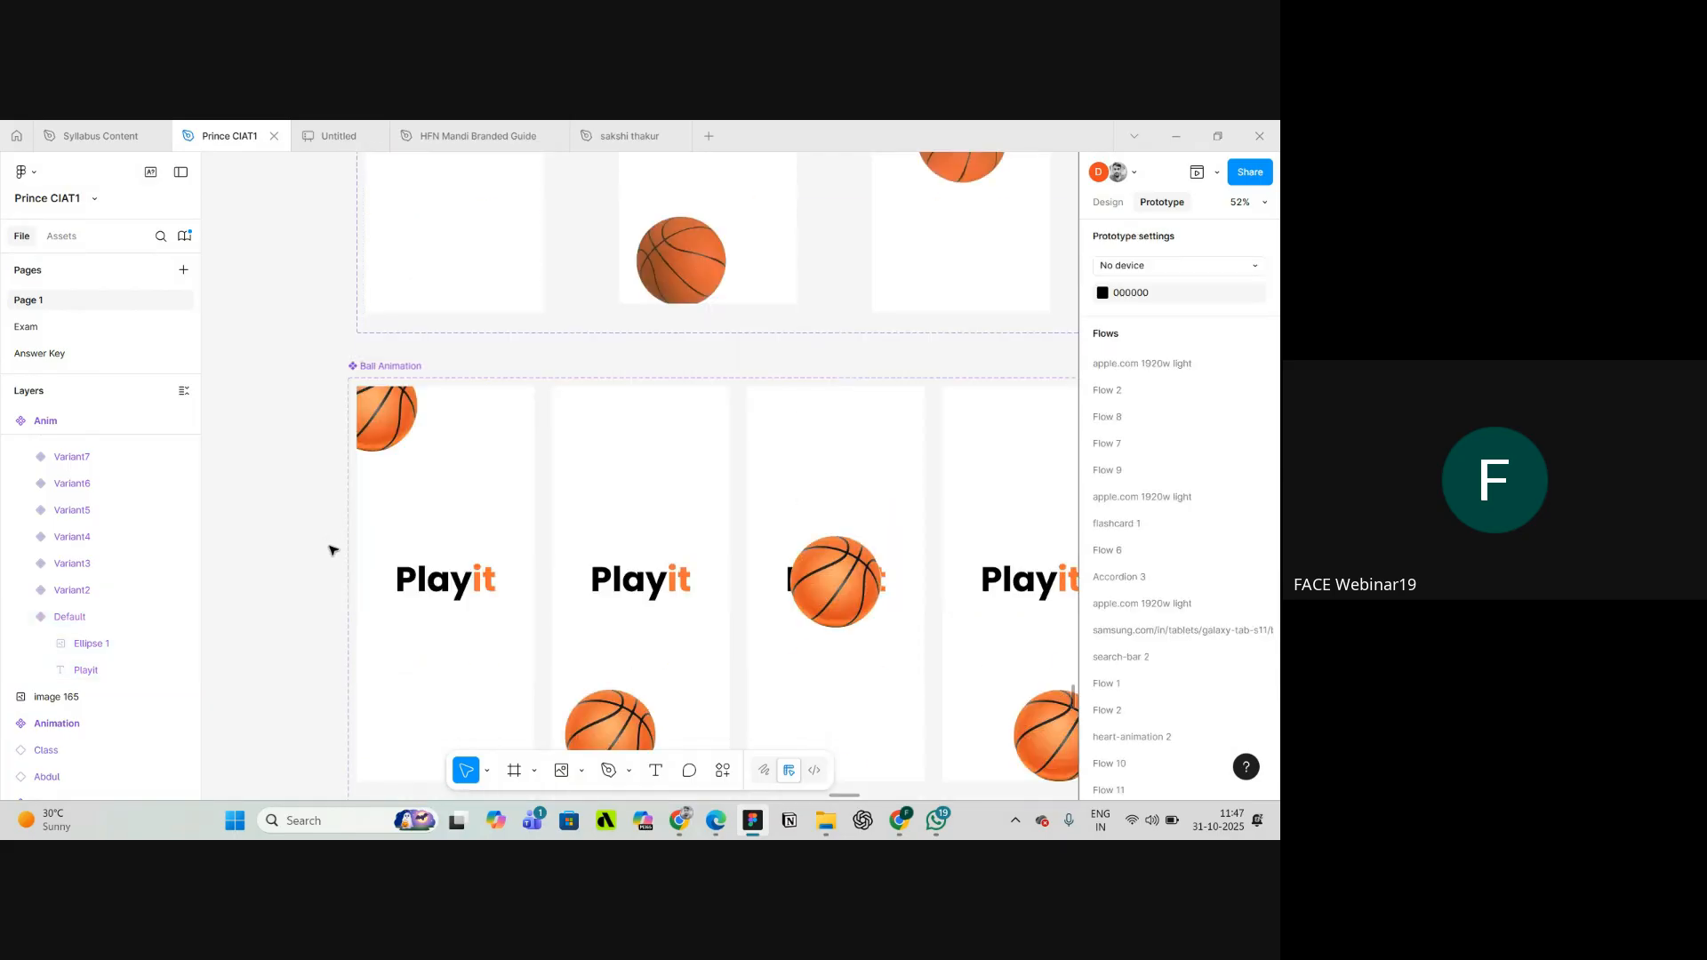
- Connect the Default variant of Ball Animation to Variant2 with a Change to interaction
left_click(524, 579)
scroll(544, 576, "up", 3)
left_click_drag(528, 586, 583, 588)
scroll(581, 587, "down", 3)
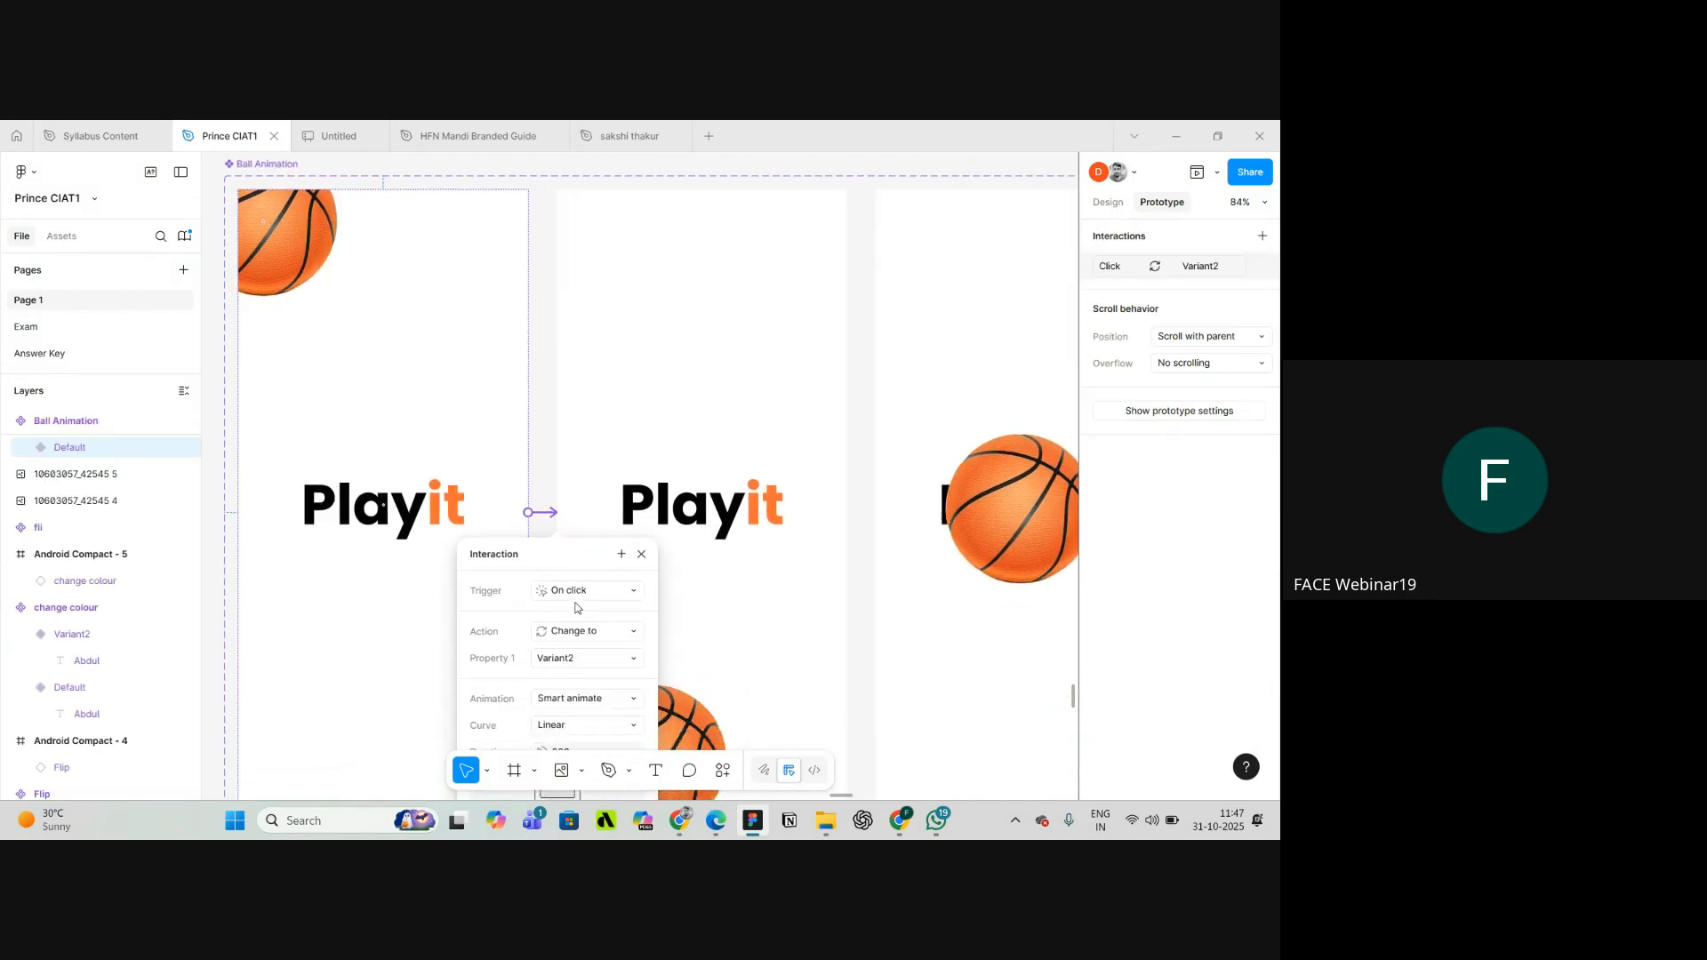
scroll(559, 580, "down", 4)
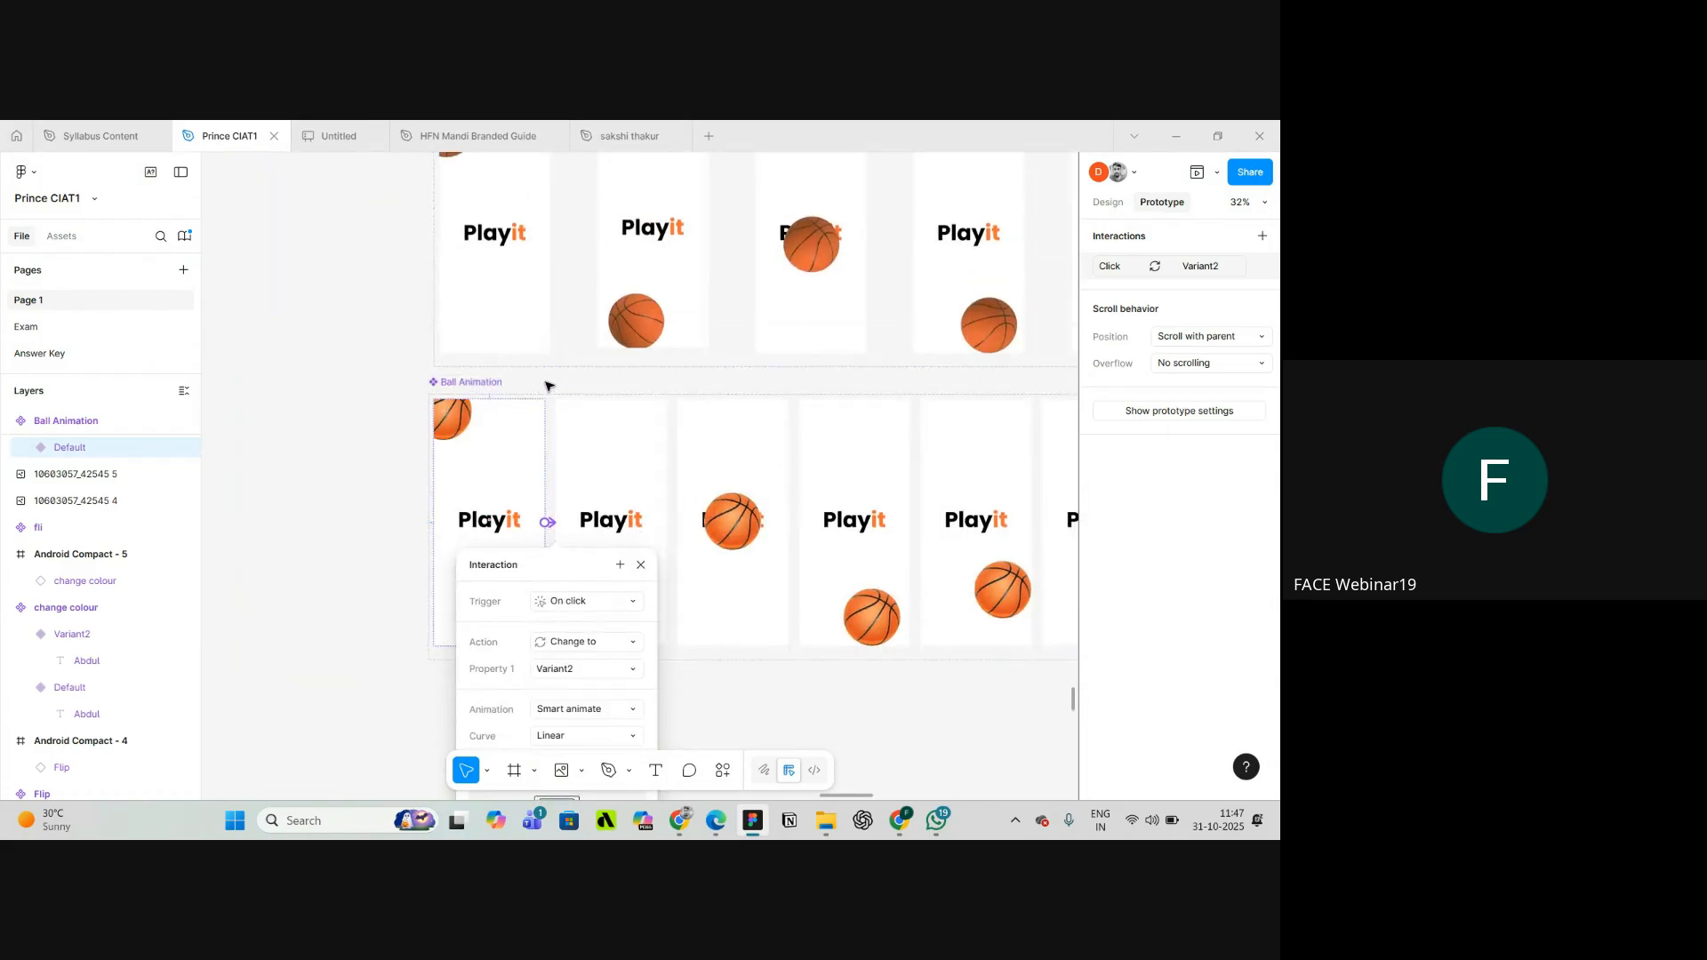
- Set the trigger of the Default-to-Variant2 interaction to After delay with a 1 ms delay
left_click(604, 602)
scroll(610, 707, "down", 2)
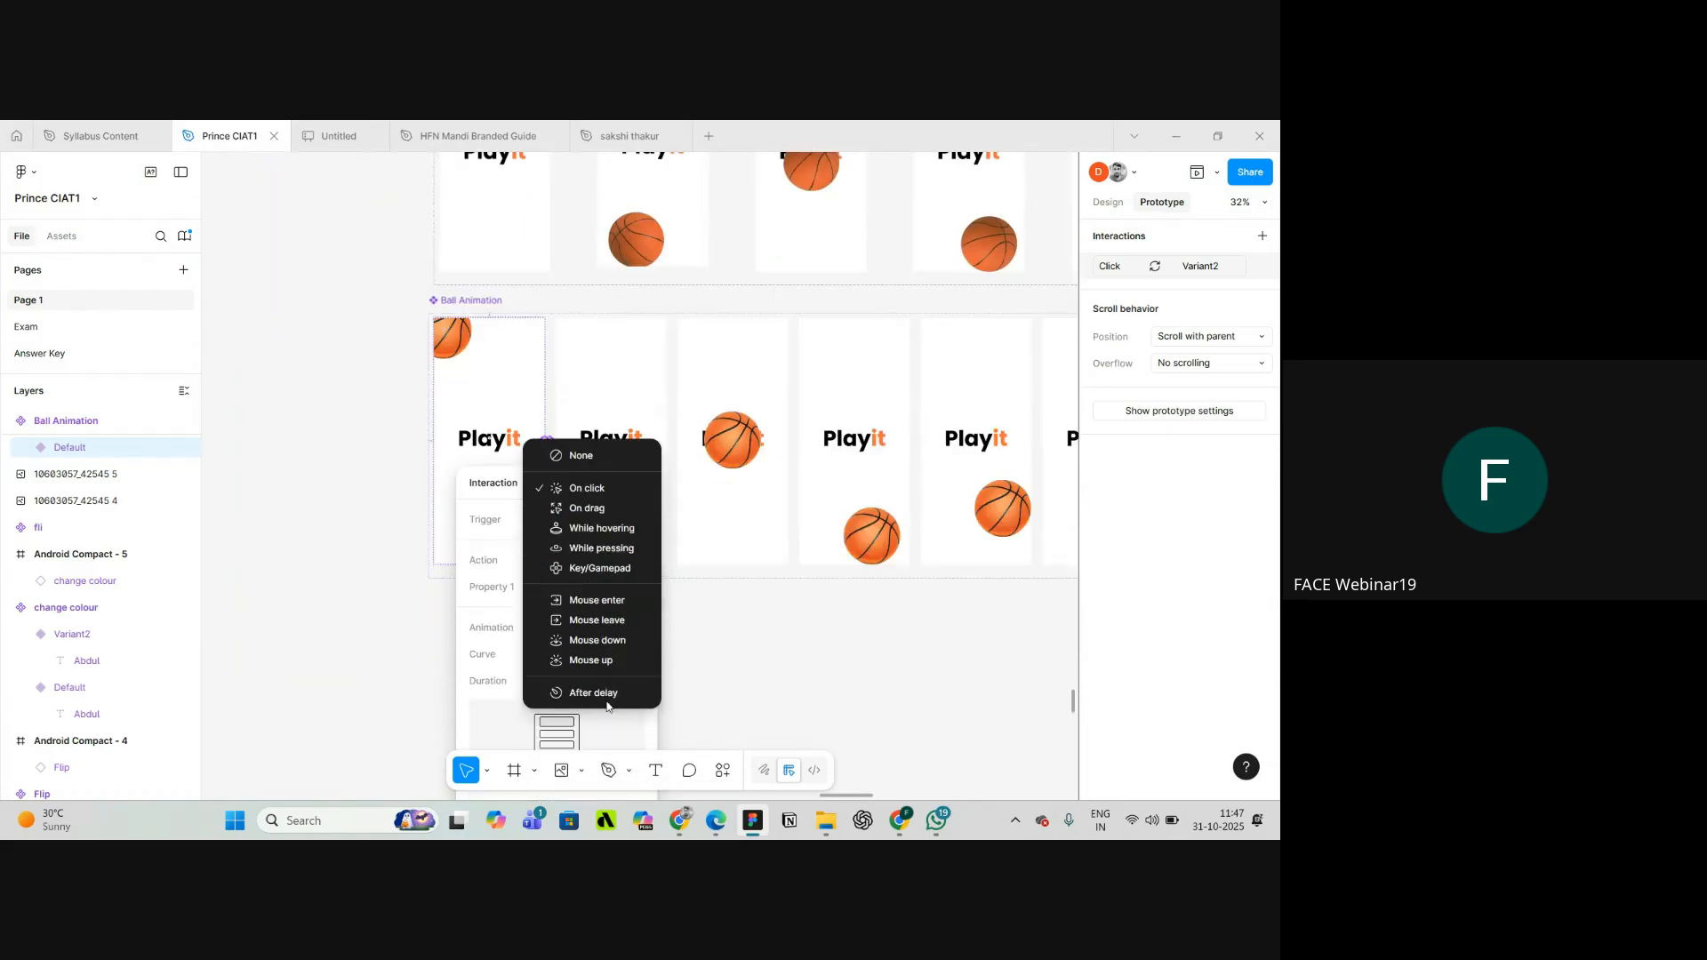
left_click(599, 690)
left_click(595, 551)
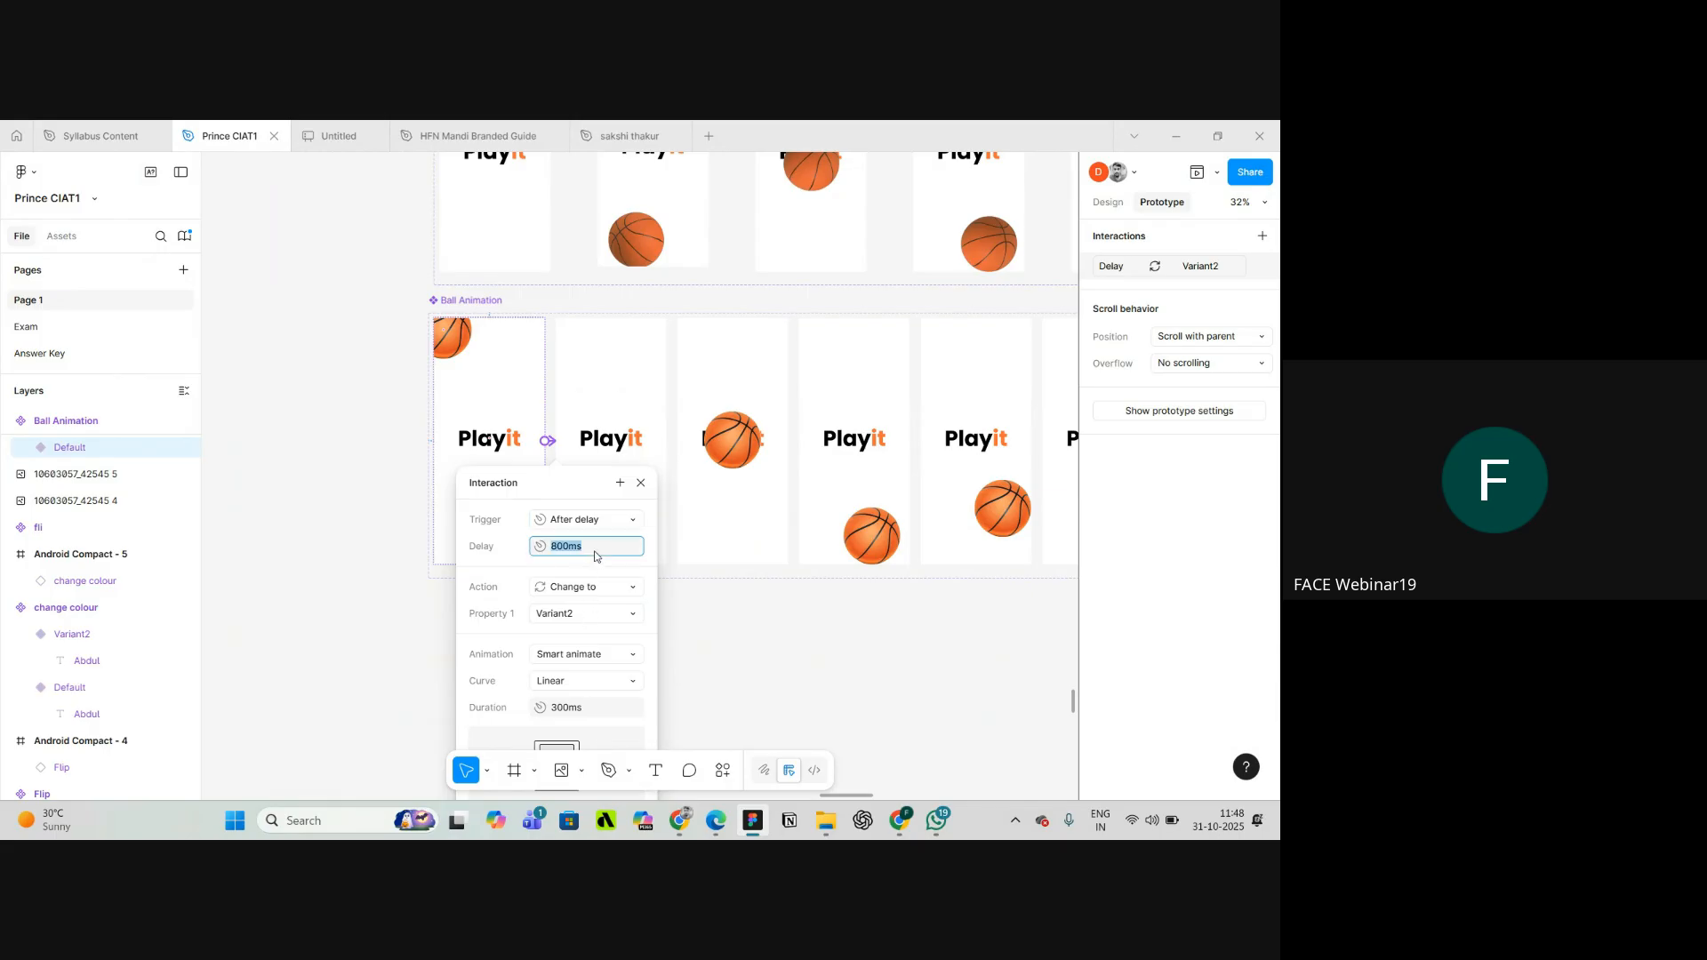
type("1")
key("Return")
- Set the Default-to-Variant2 animation curve to Ease out and its duration to 600 ms
left_click(586, 682)
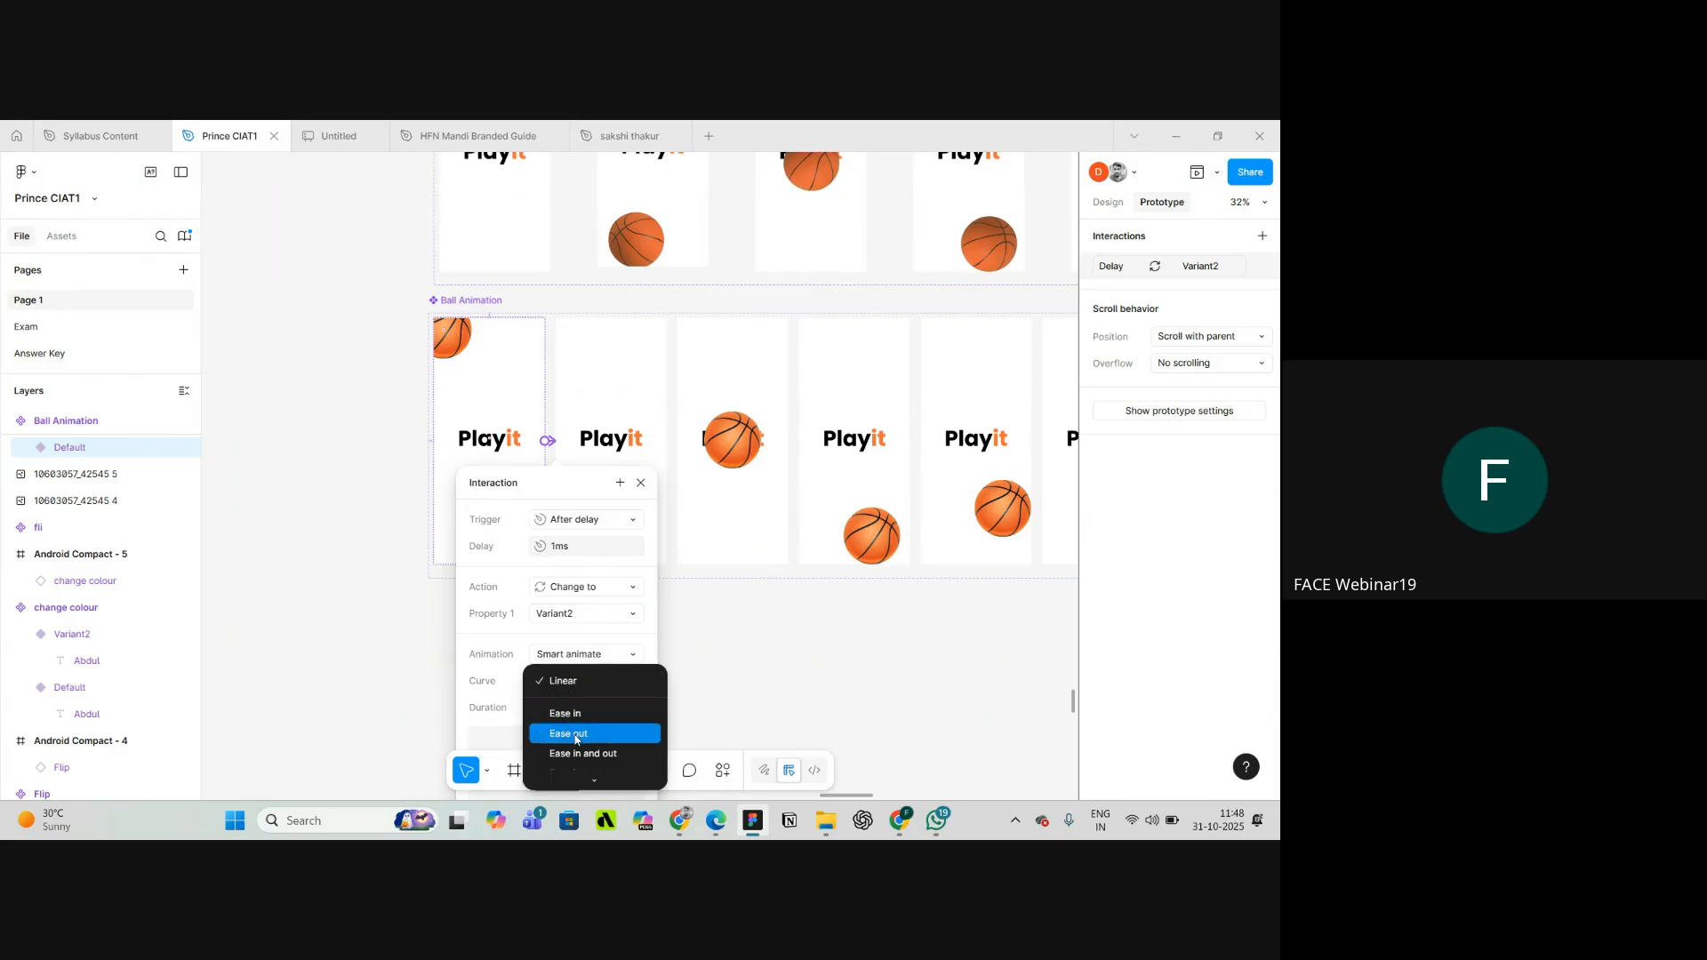
left_click(575, 734)
left_click(574, 710)
type("6")
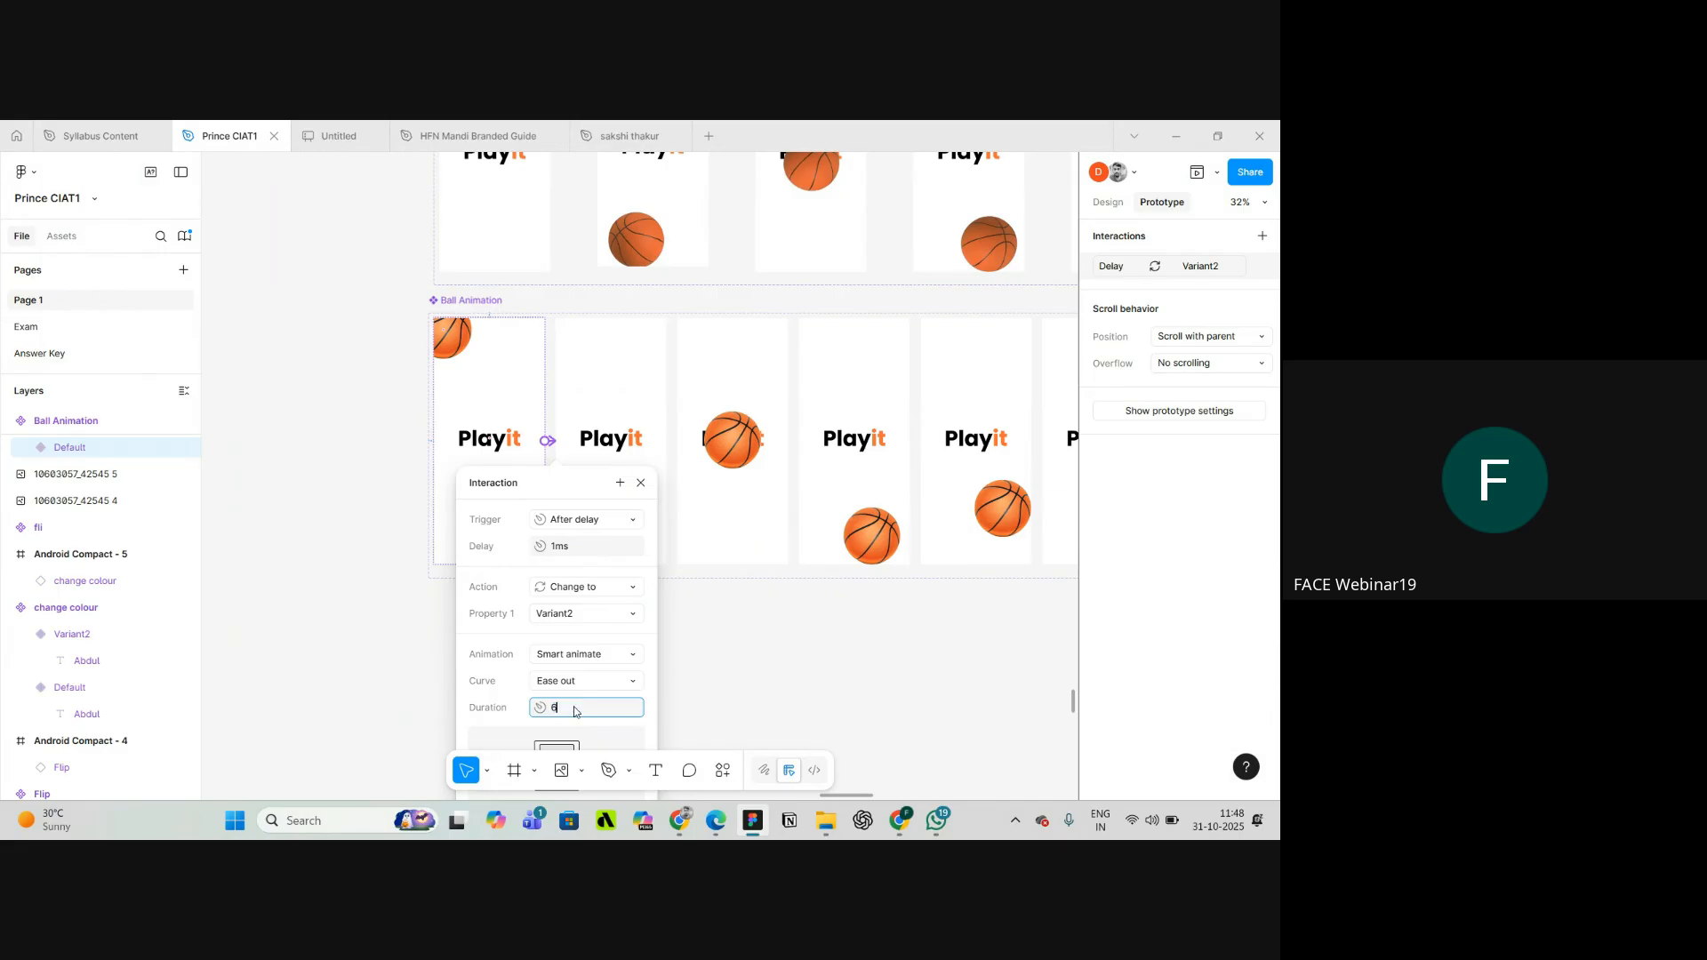
key("Return")
left_click(324, 580)
- Compare the Default-to-Variant2 interaction settings of Anim with those of Ball Animation
scroll(347, 555, "up", 3)
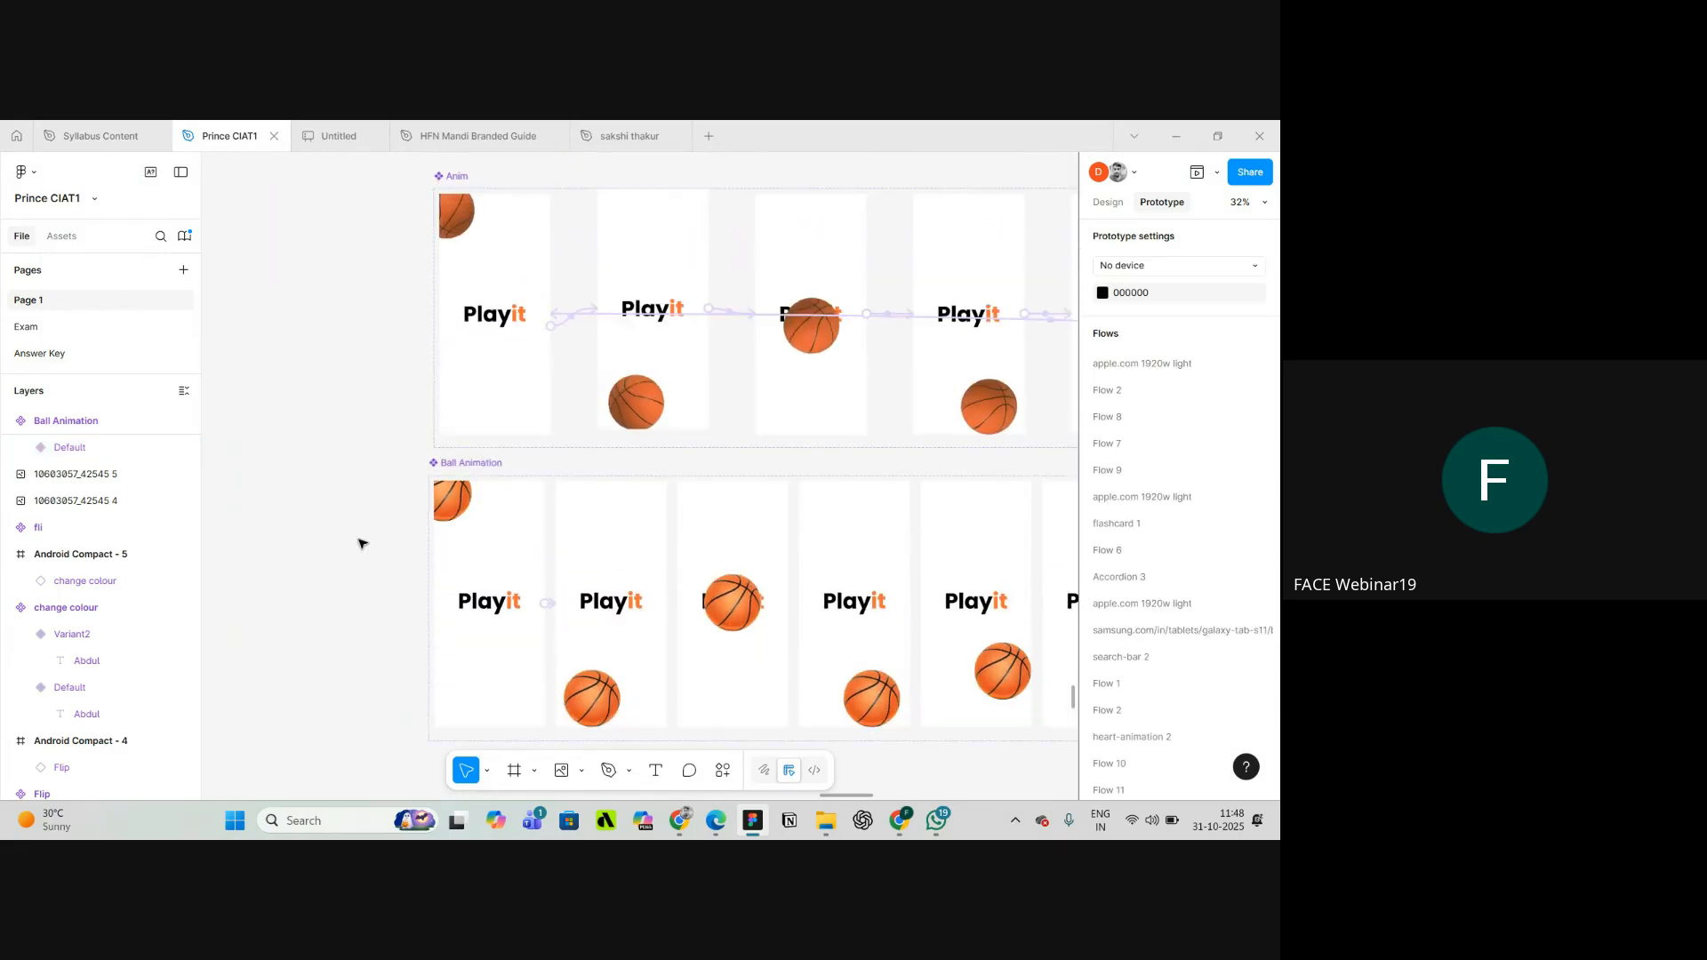
left_click(552, 322)
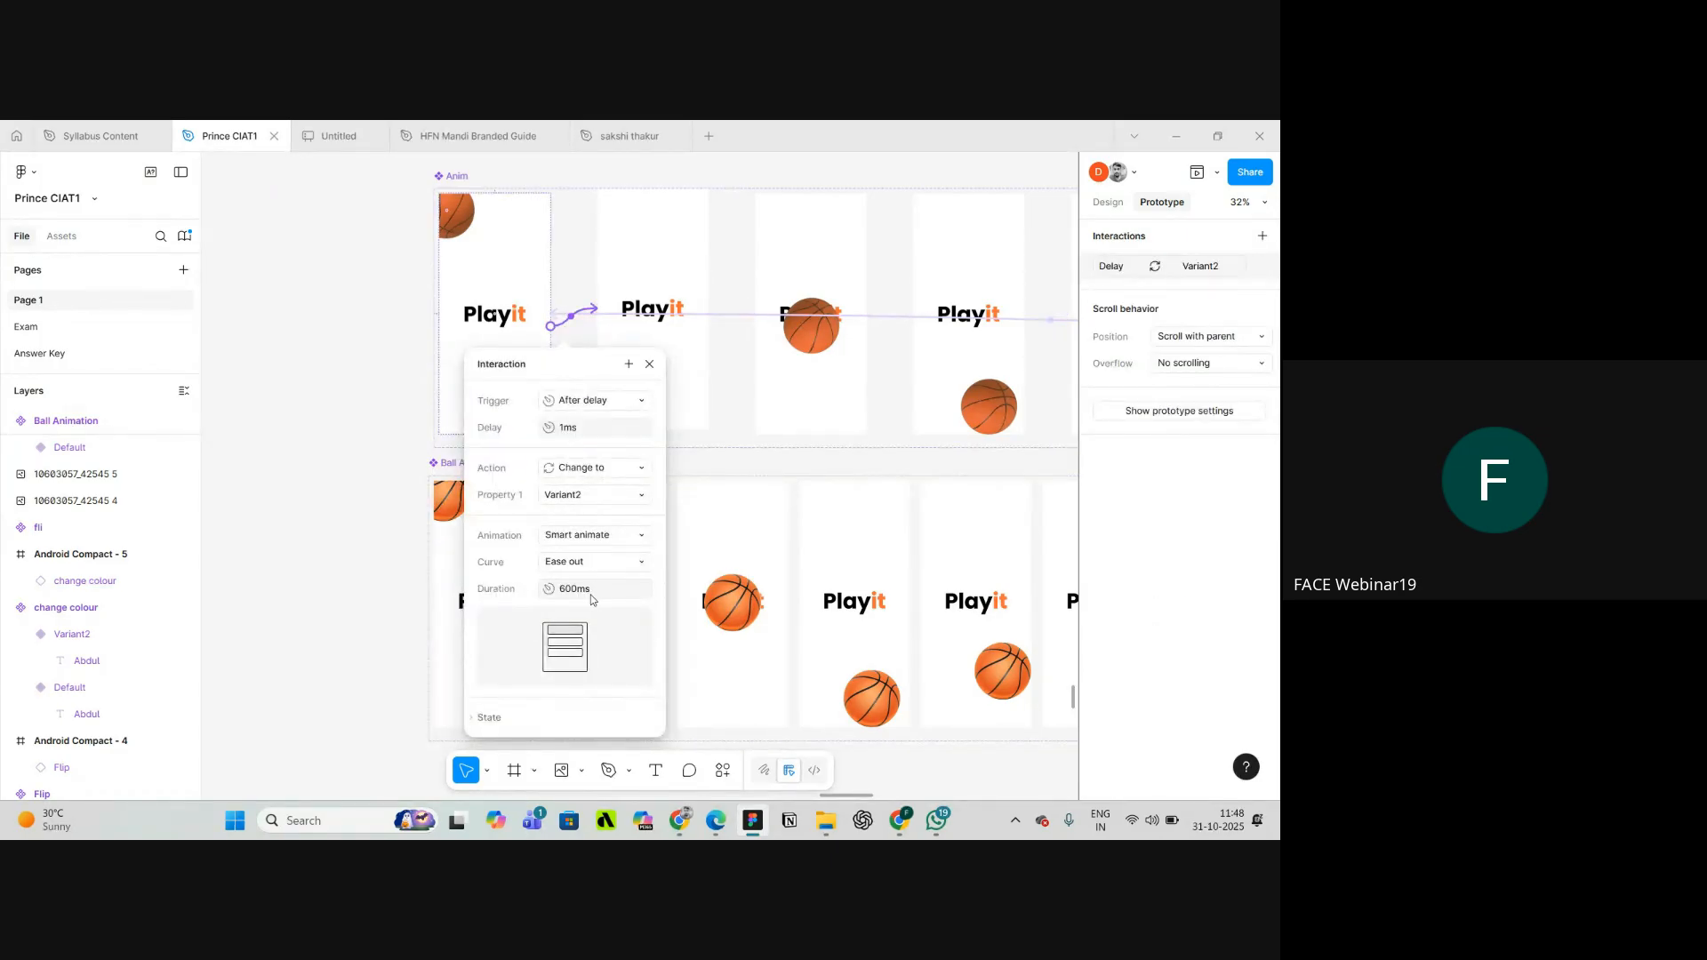
left_click(391, 590)
scroll(548, 602, "up", 5)
left_click(545, 598)
scroll(543, 601, "down", 3)
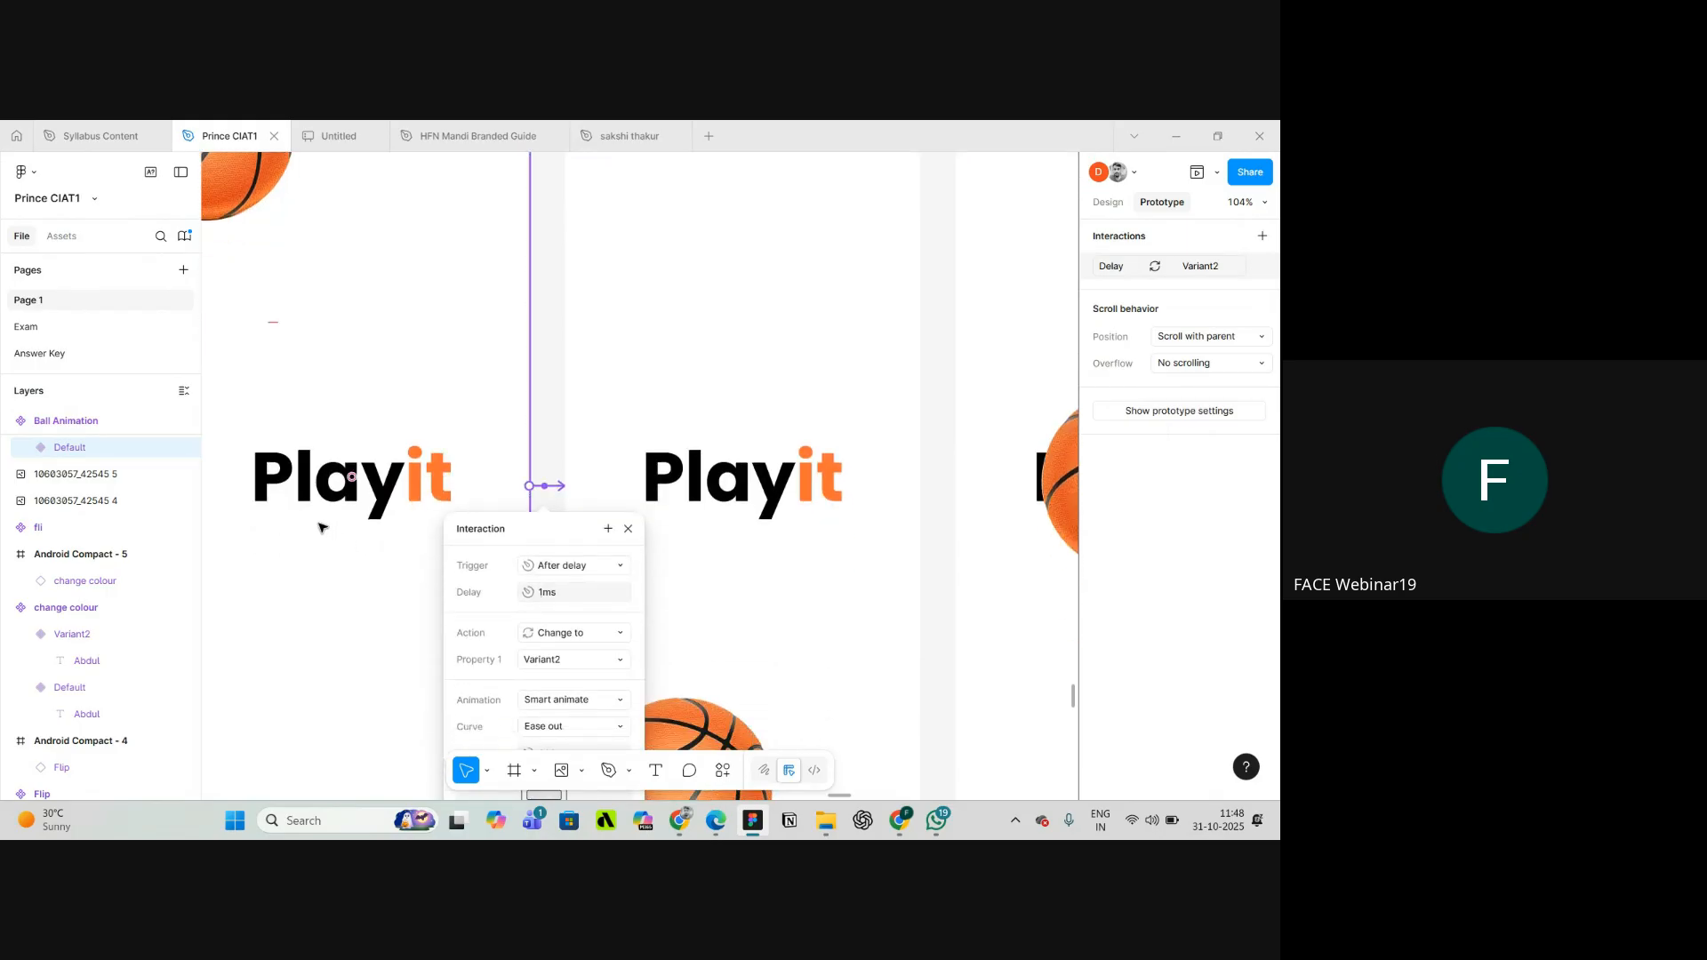
scroll(325, 526, "down", 5)
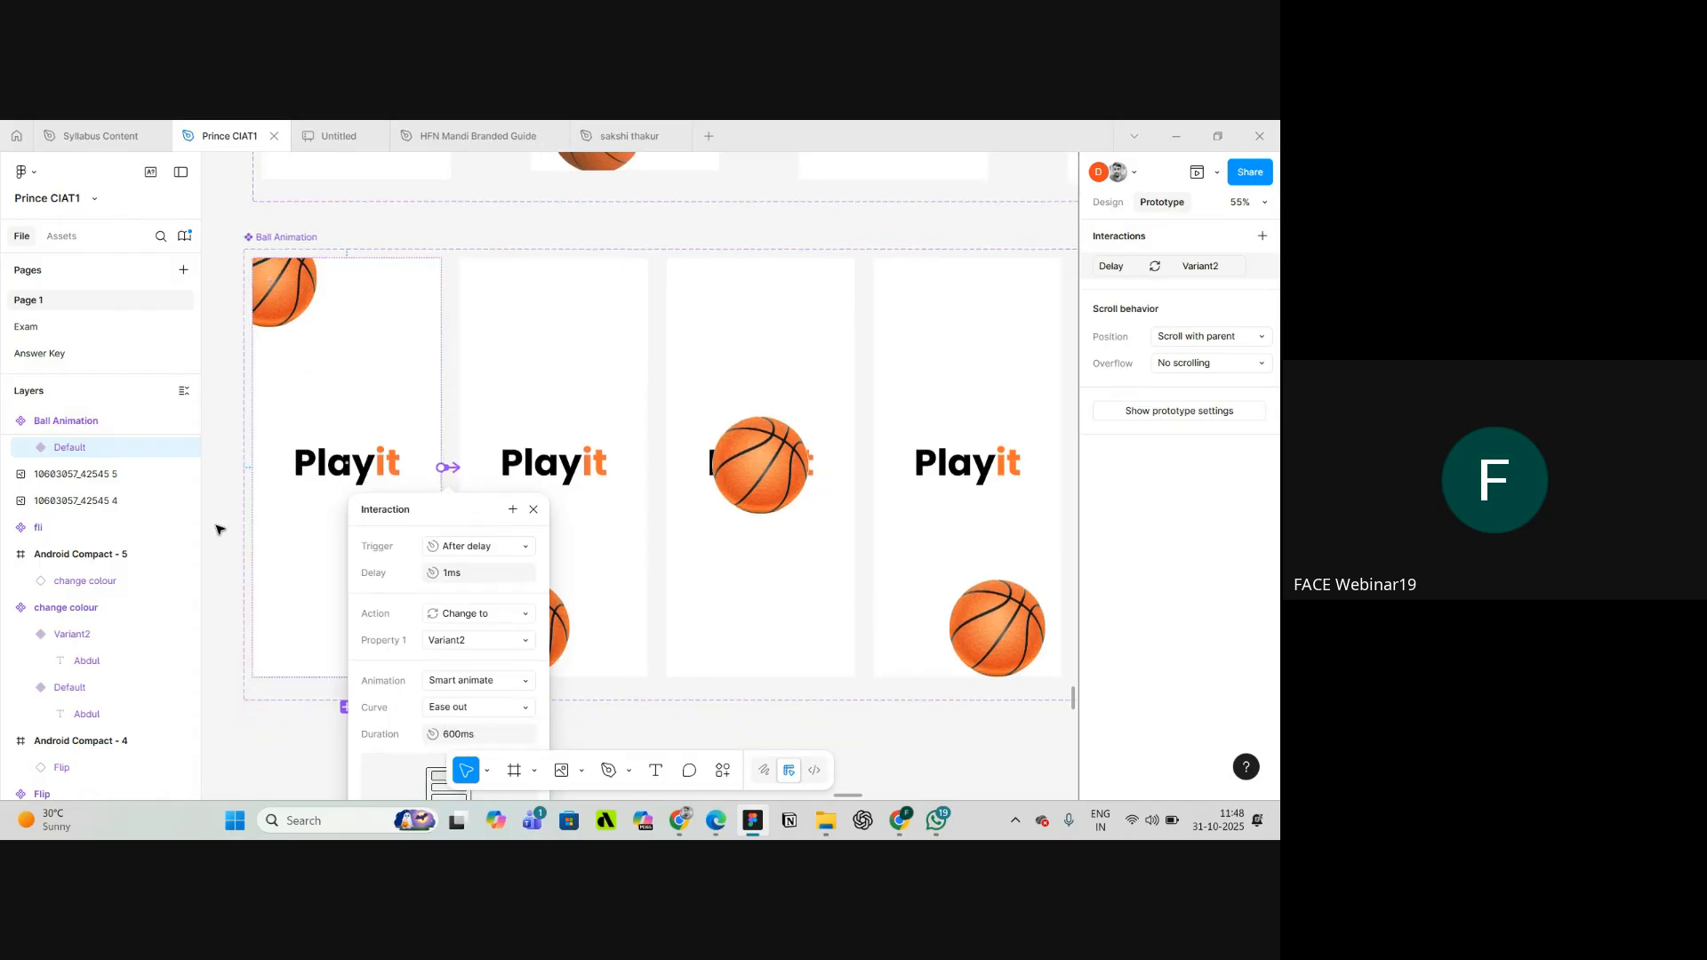
left_click(224, 531)
- Check the Anim set's interaction settings from Default to Variant2 and from Variant2 to Variant3
scroll(285, 514, "up", 5)
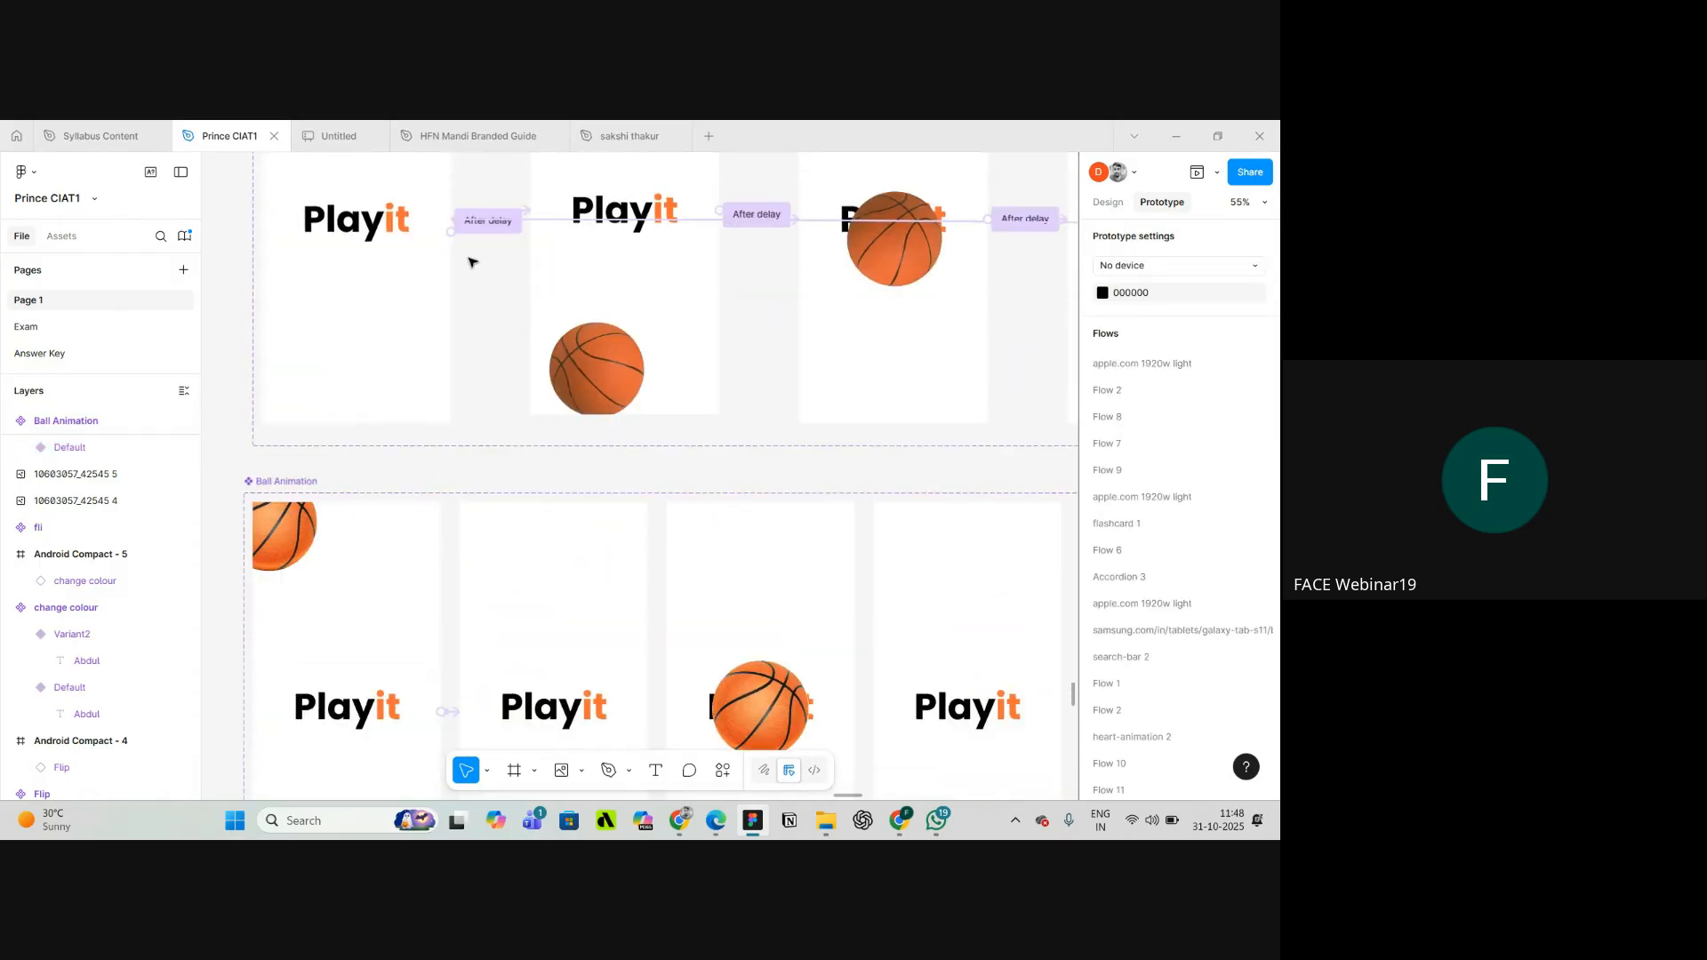
scroll(477, 243, "up", 5)
left_click(460, 199)
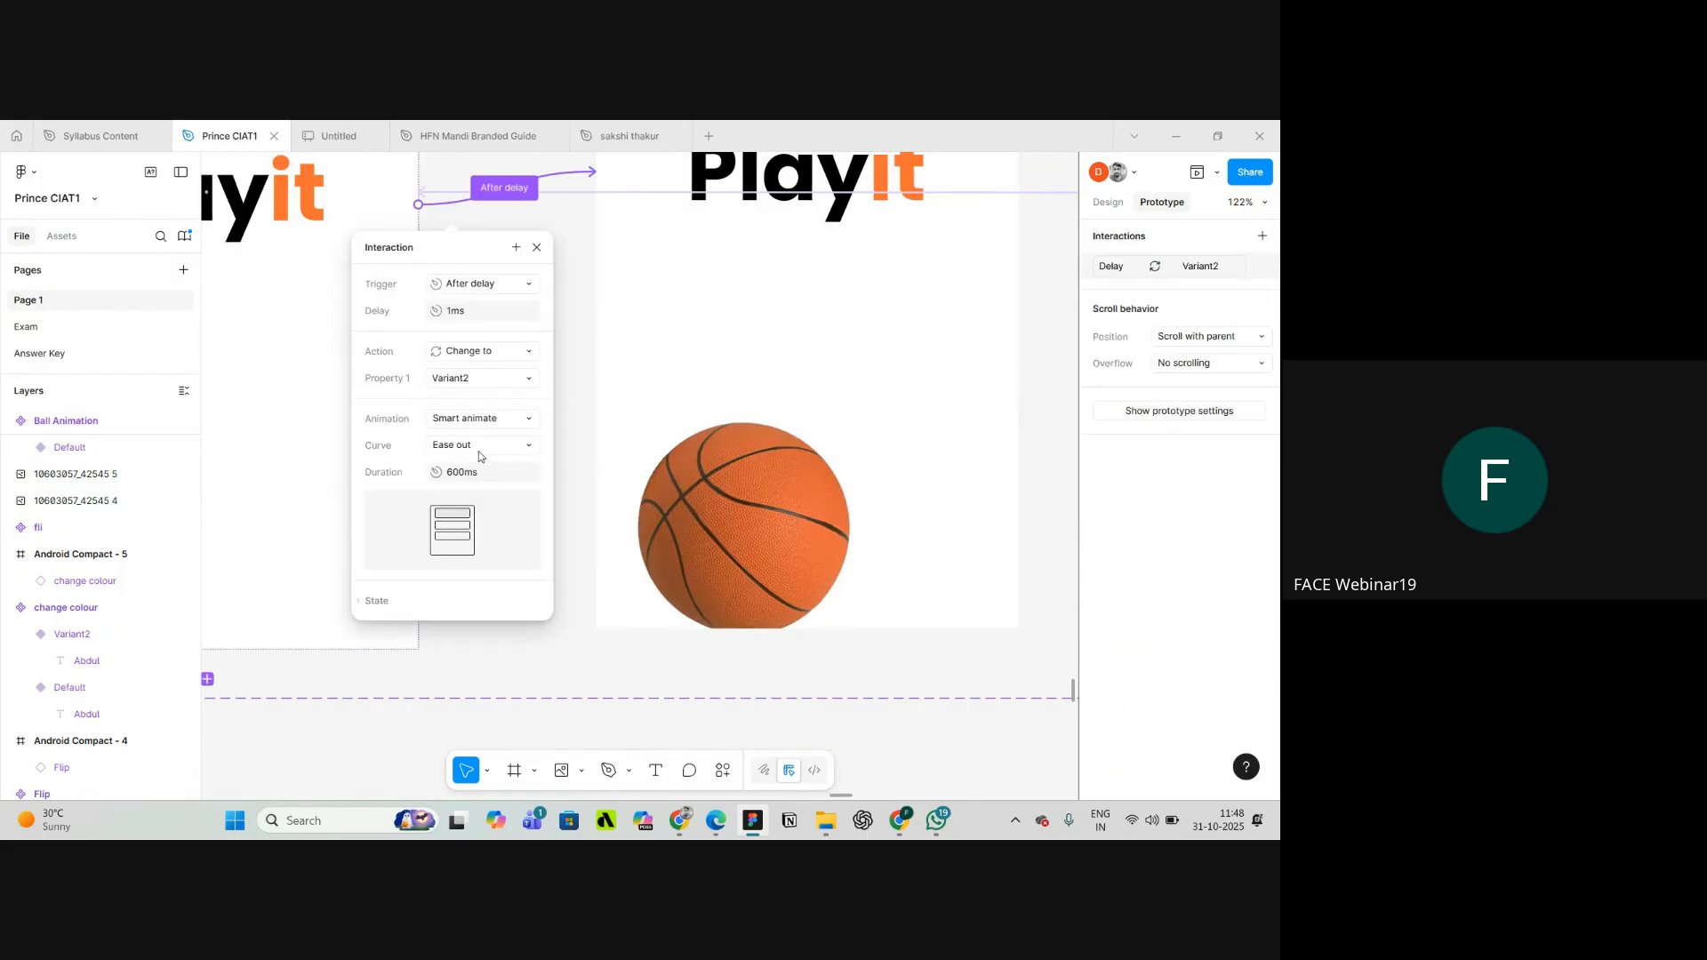
scroll(479, 451, "down", 5)
left_click(523, 254)
left_click(569, 267)
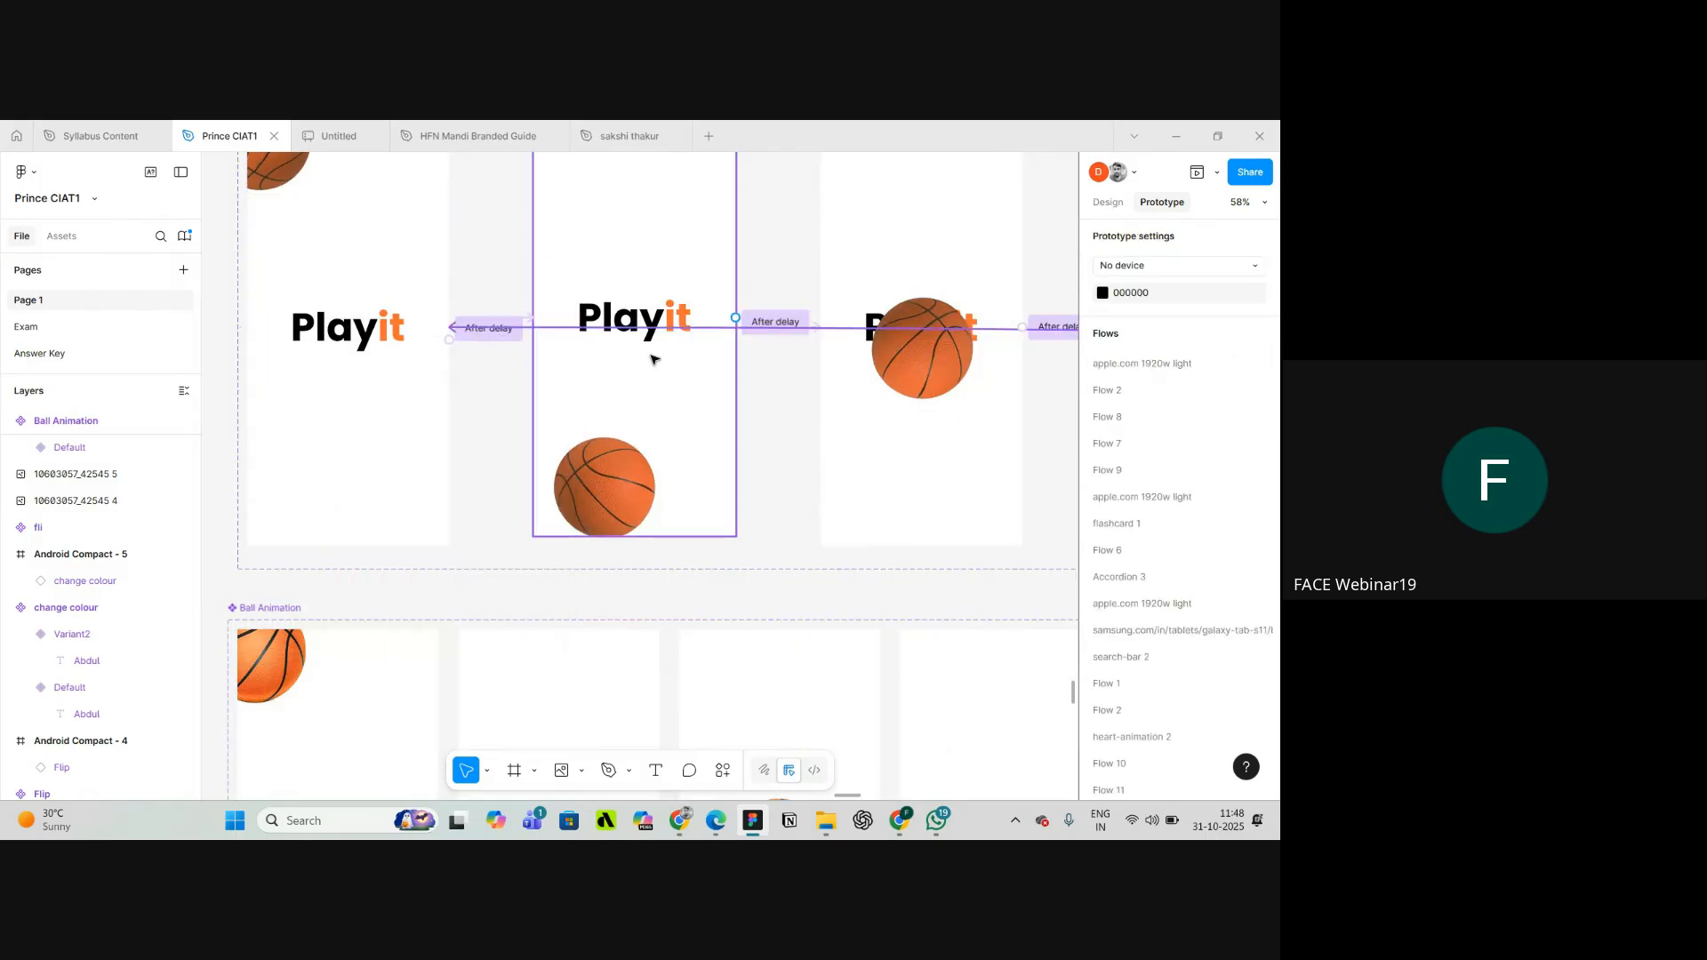
scroll(663, 407, "up", 3)
left_click(815, 289)
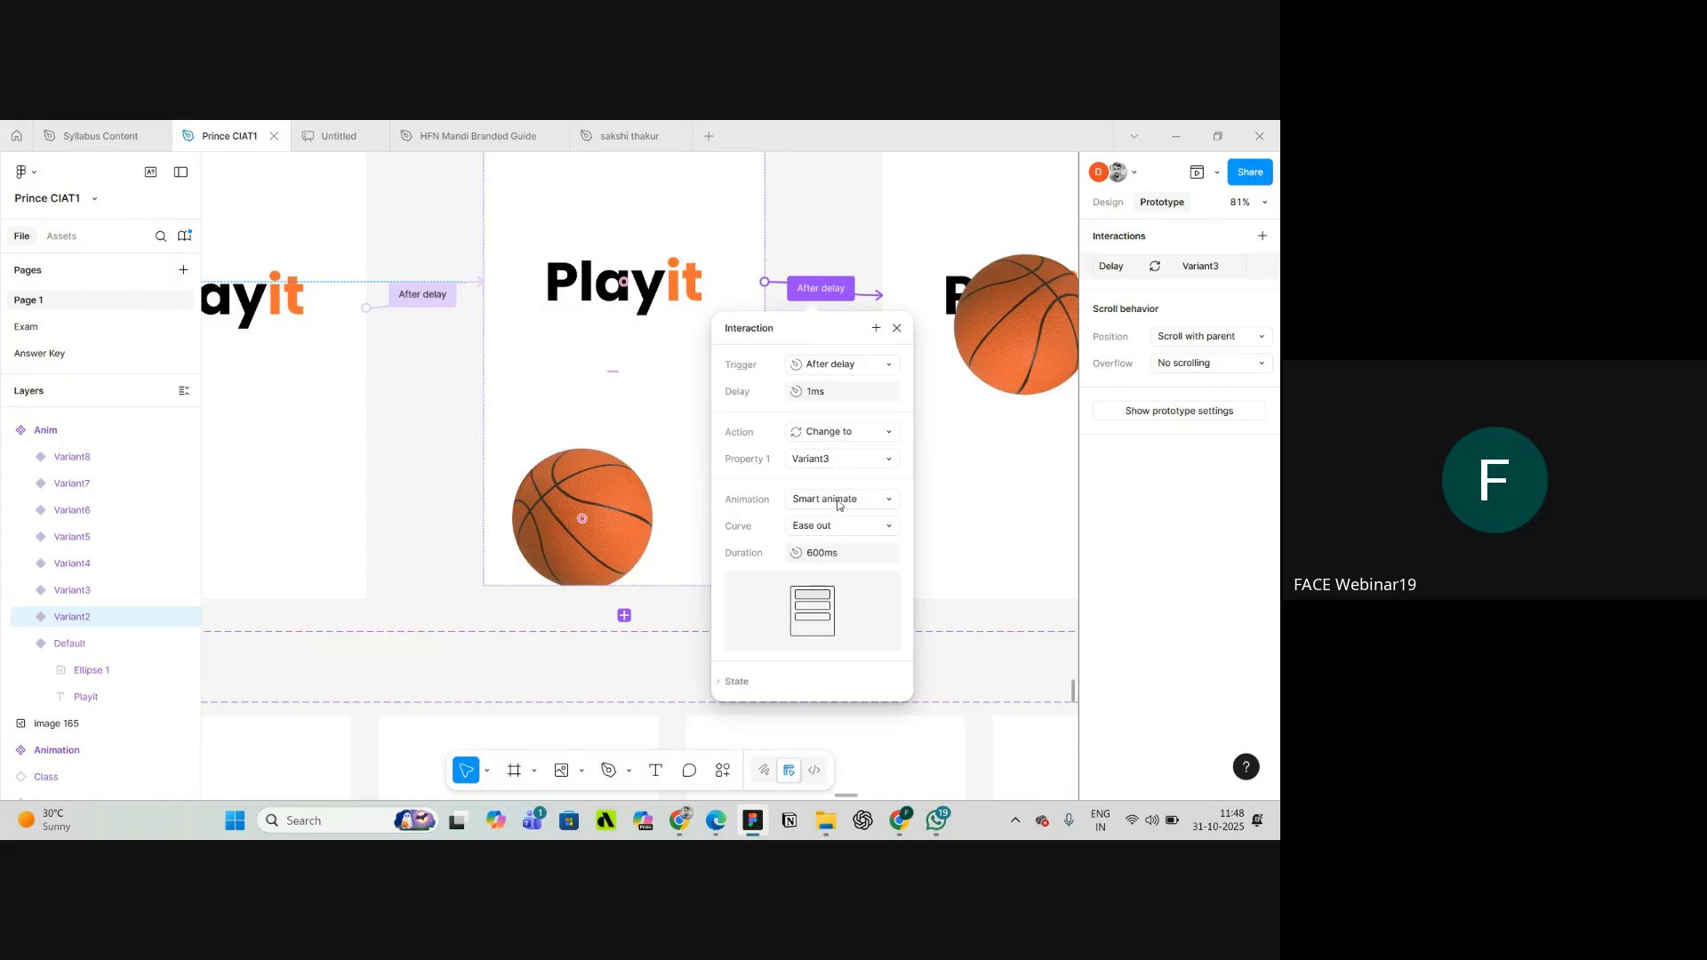
left_click(830, 232)
- Connect Variant2 of Ball Animation to Variant3 with a Change to interaction
scroll(579, 256, "down", 6)
scroll(579, 400, "down", 1)
scroll(580, 535, "up", 6)
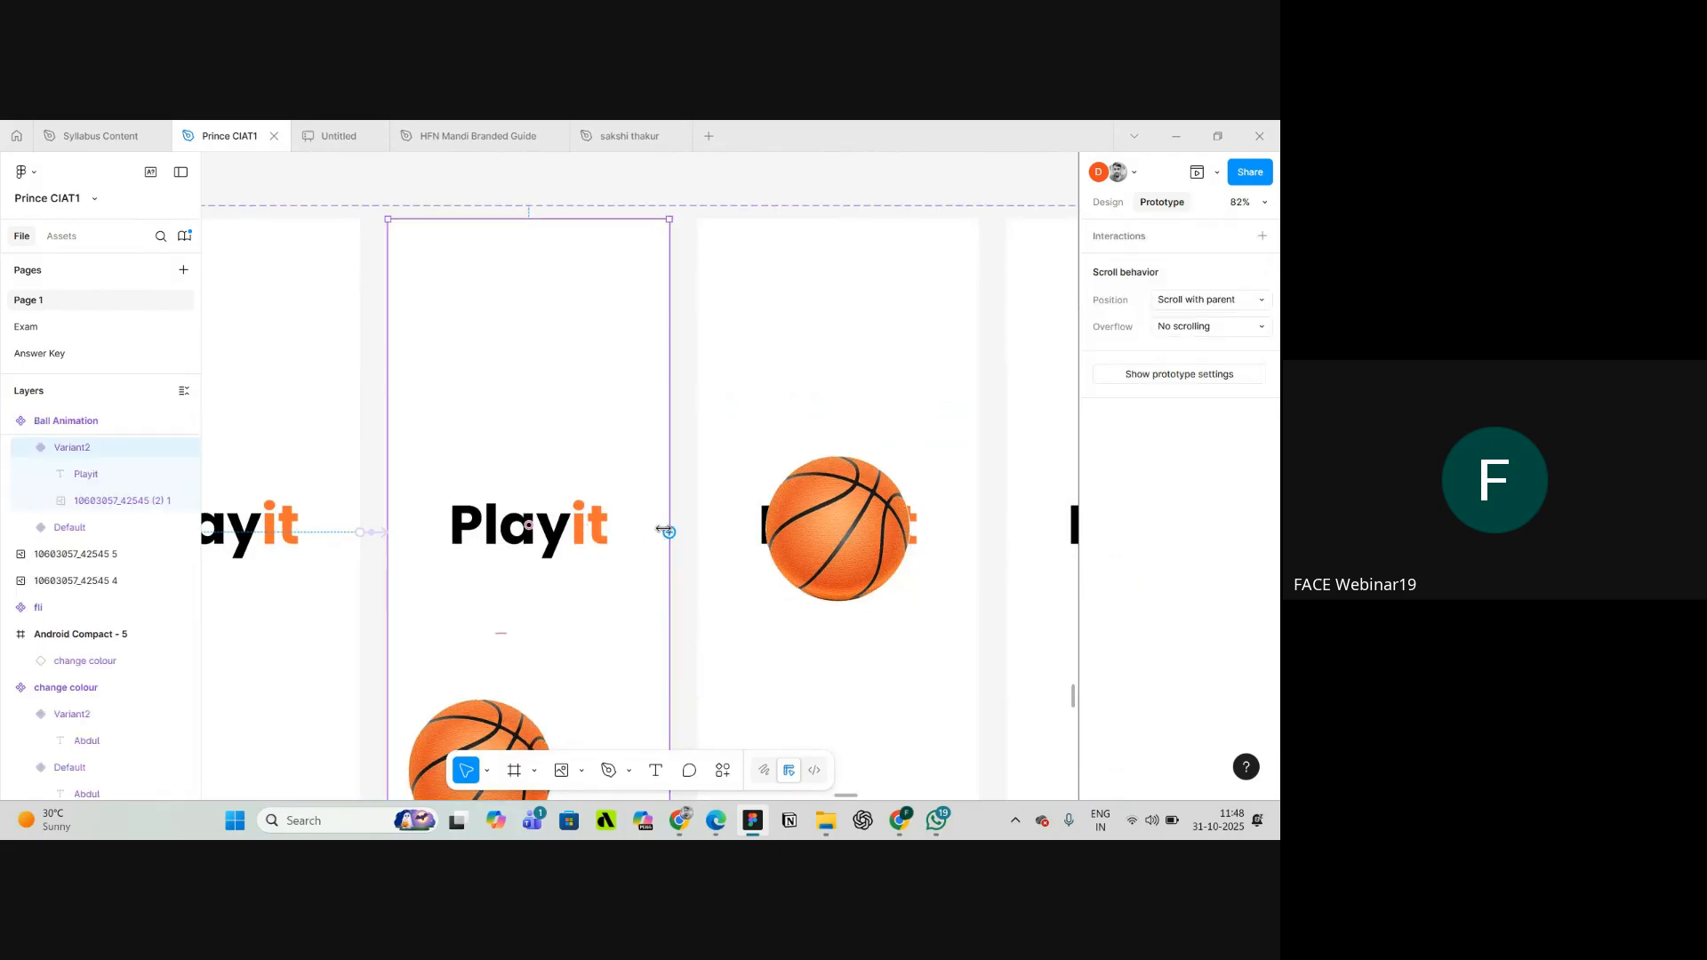
scroll(667, 529, "down", 1)
left_click_drag(670, 509, 711, 516)
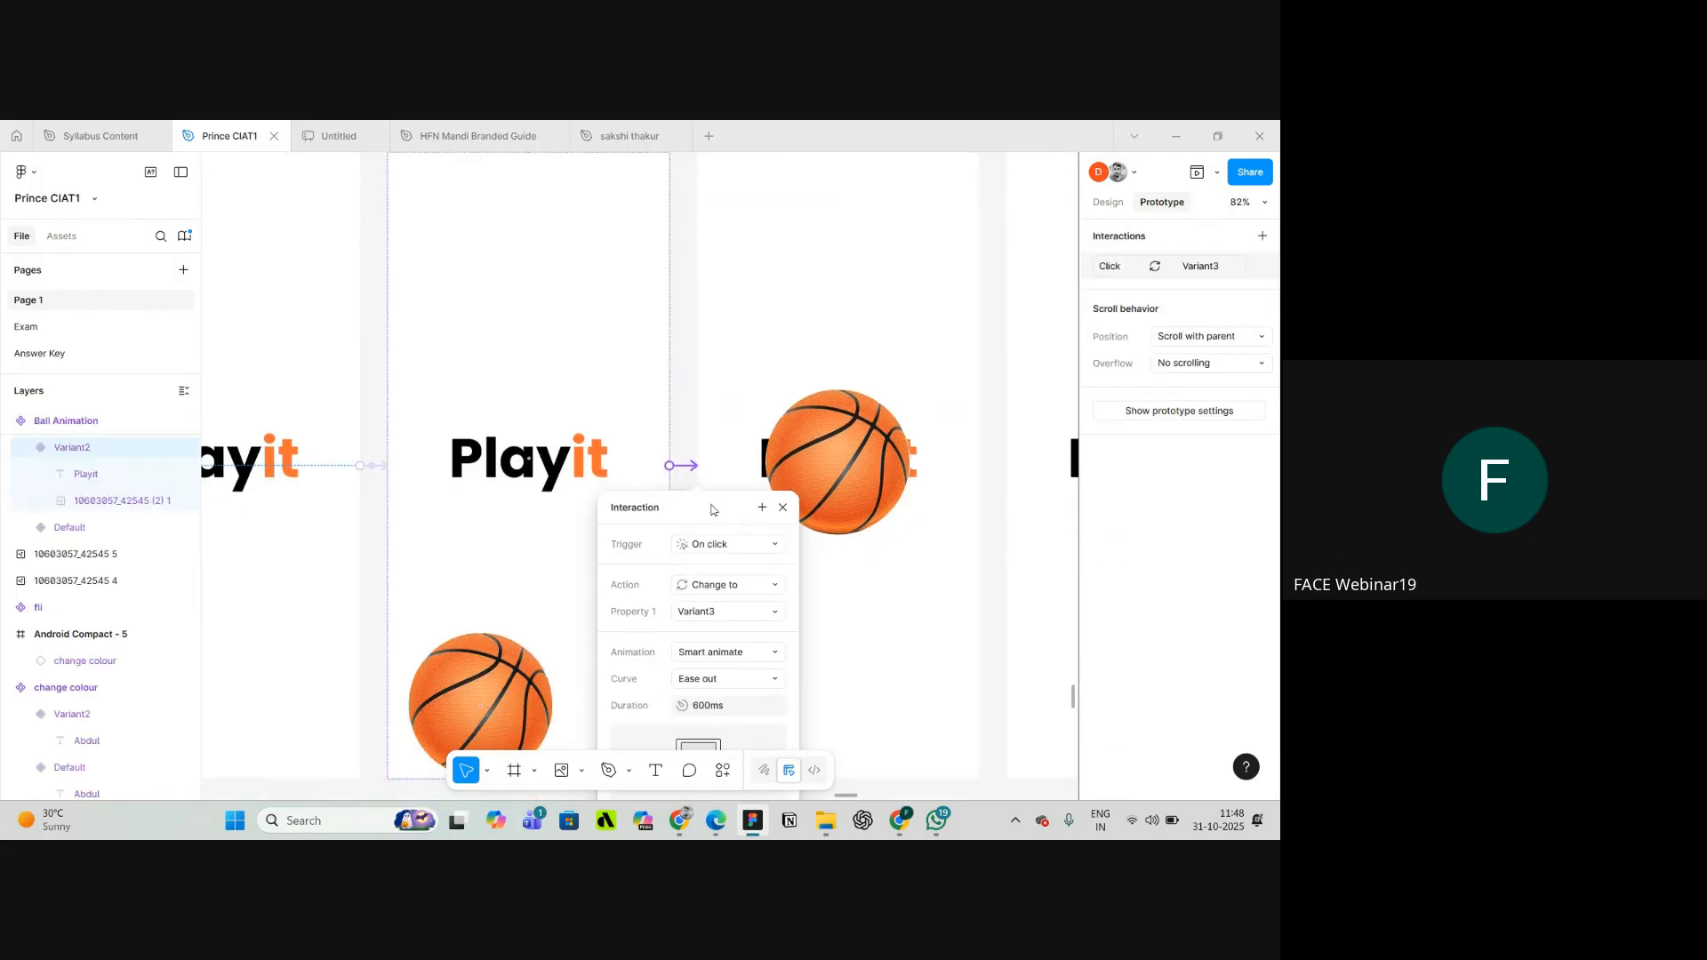
- Set the Variant2-to-Variant3 interaction of Ball Animation to trigger After delay with a 1 ms delay
left_click(715, 543)
scroll(720, 560, "down", 5)
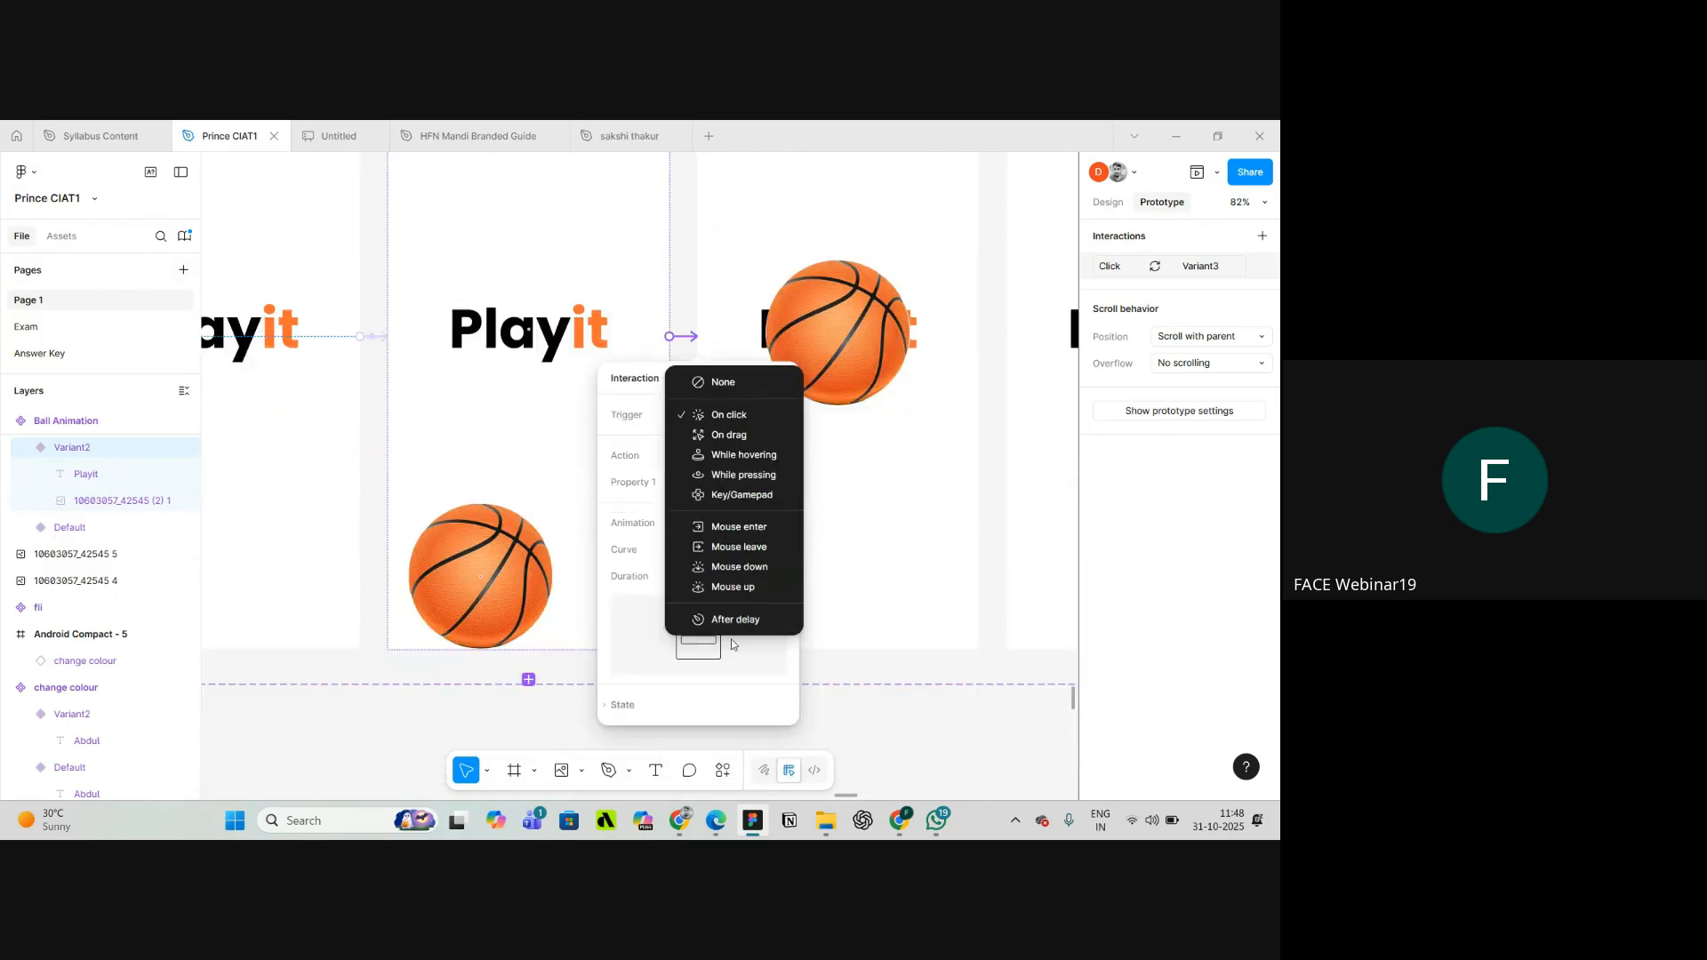
left_click(736, 624)
left_click(722, 443)
type("1")
key("Return")
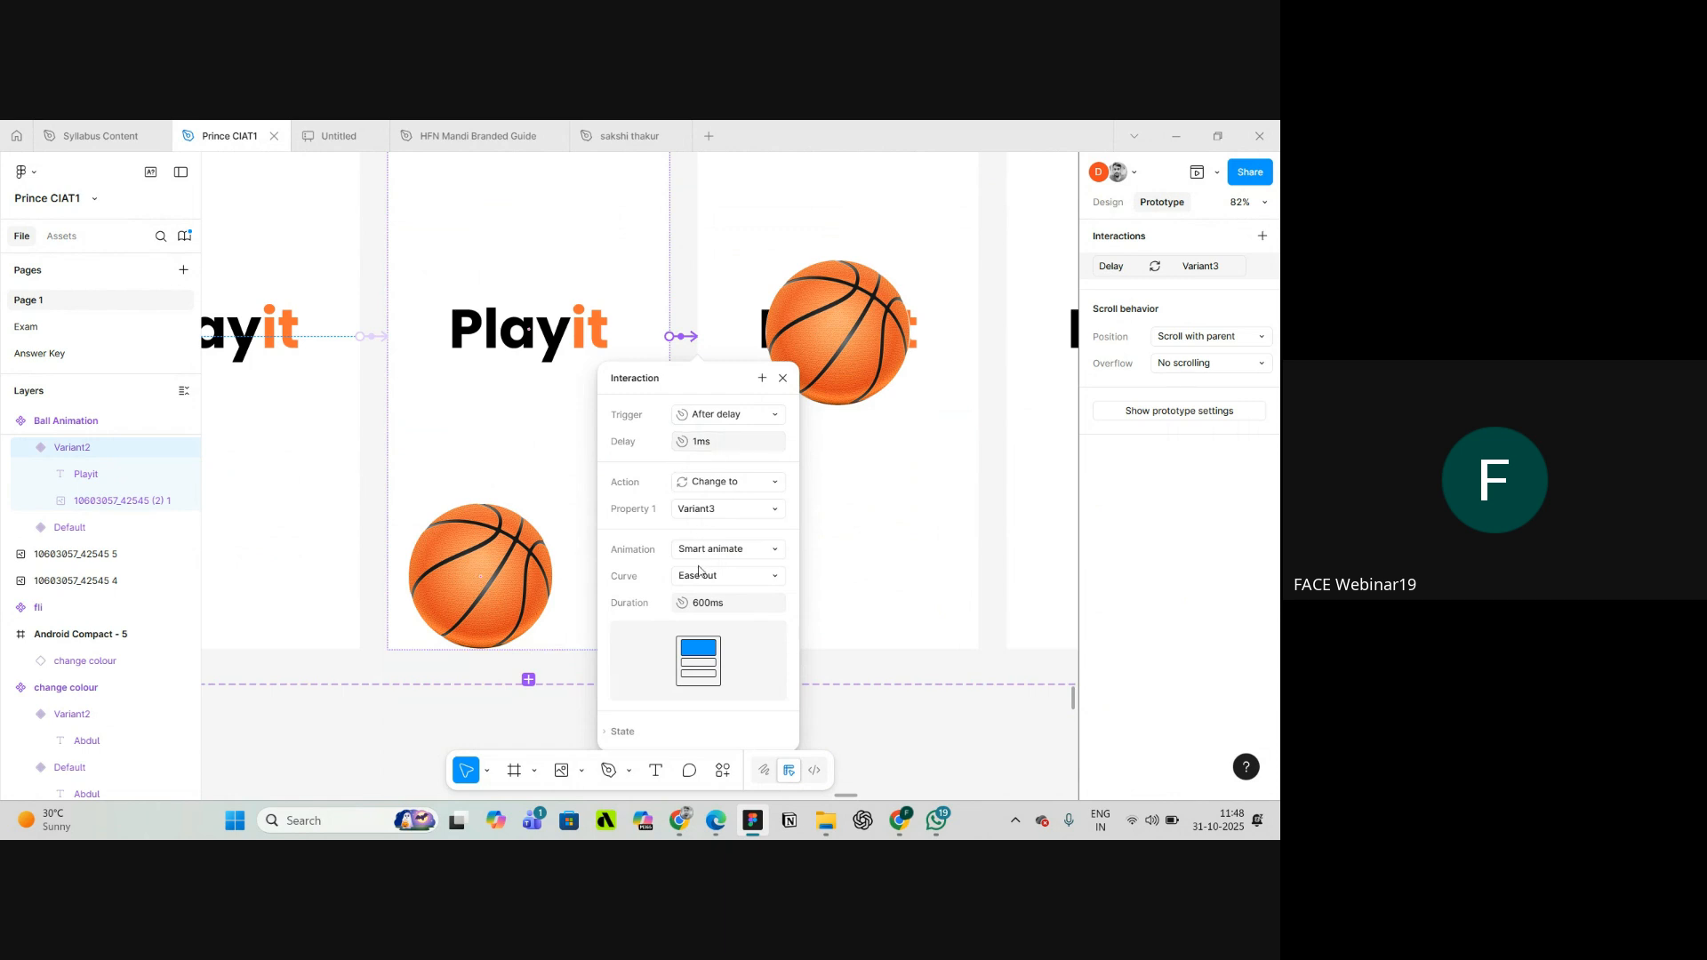
scroll(670, 513, "down", 5)
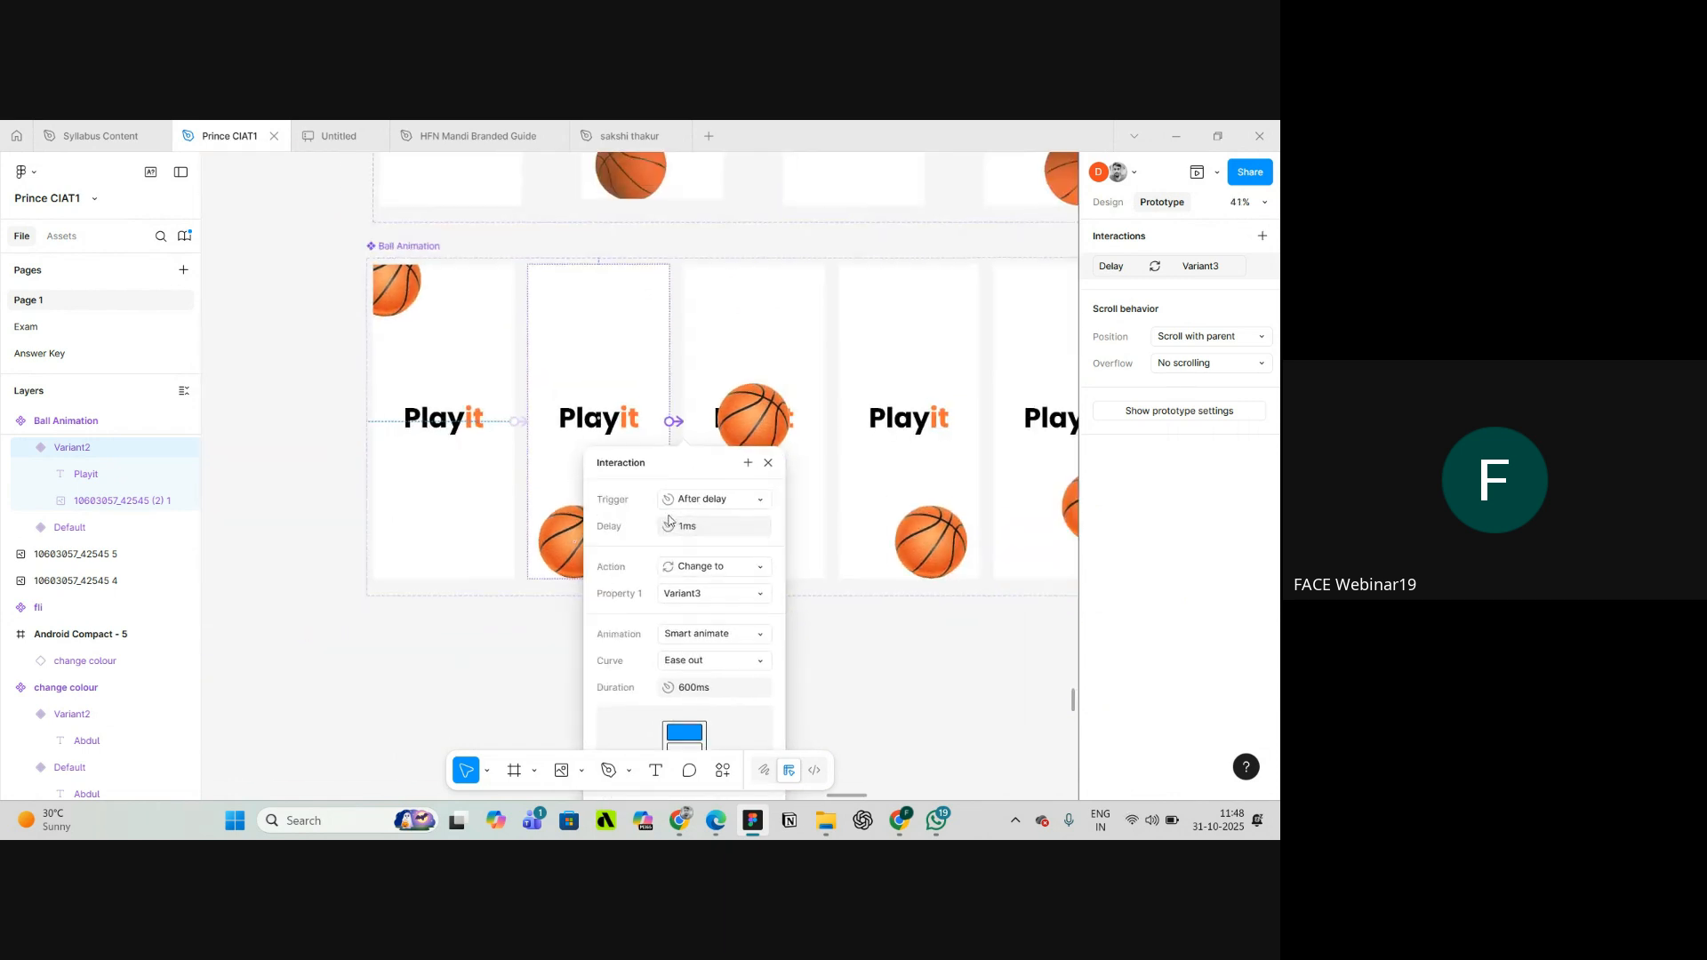
left_click(816, 675)
- Check the interaction settings from Variant2 to Variant3 in the Anim set
scroll(816, 675, "up", 1)
scroll(823, 633, "up", 3)
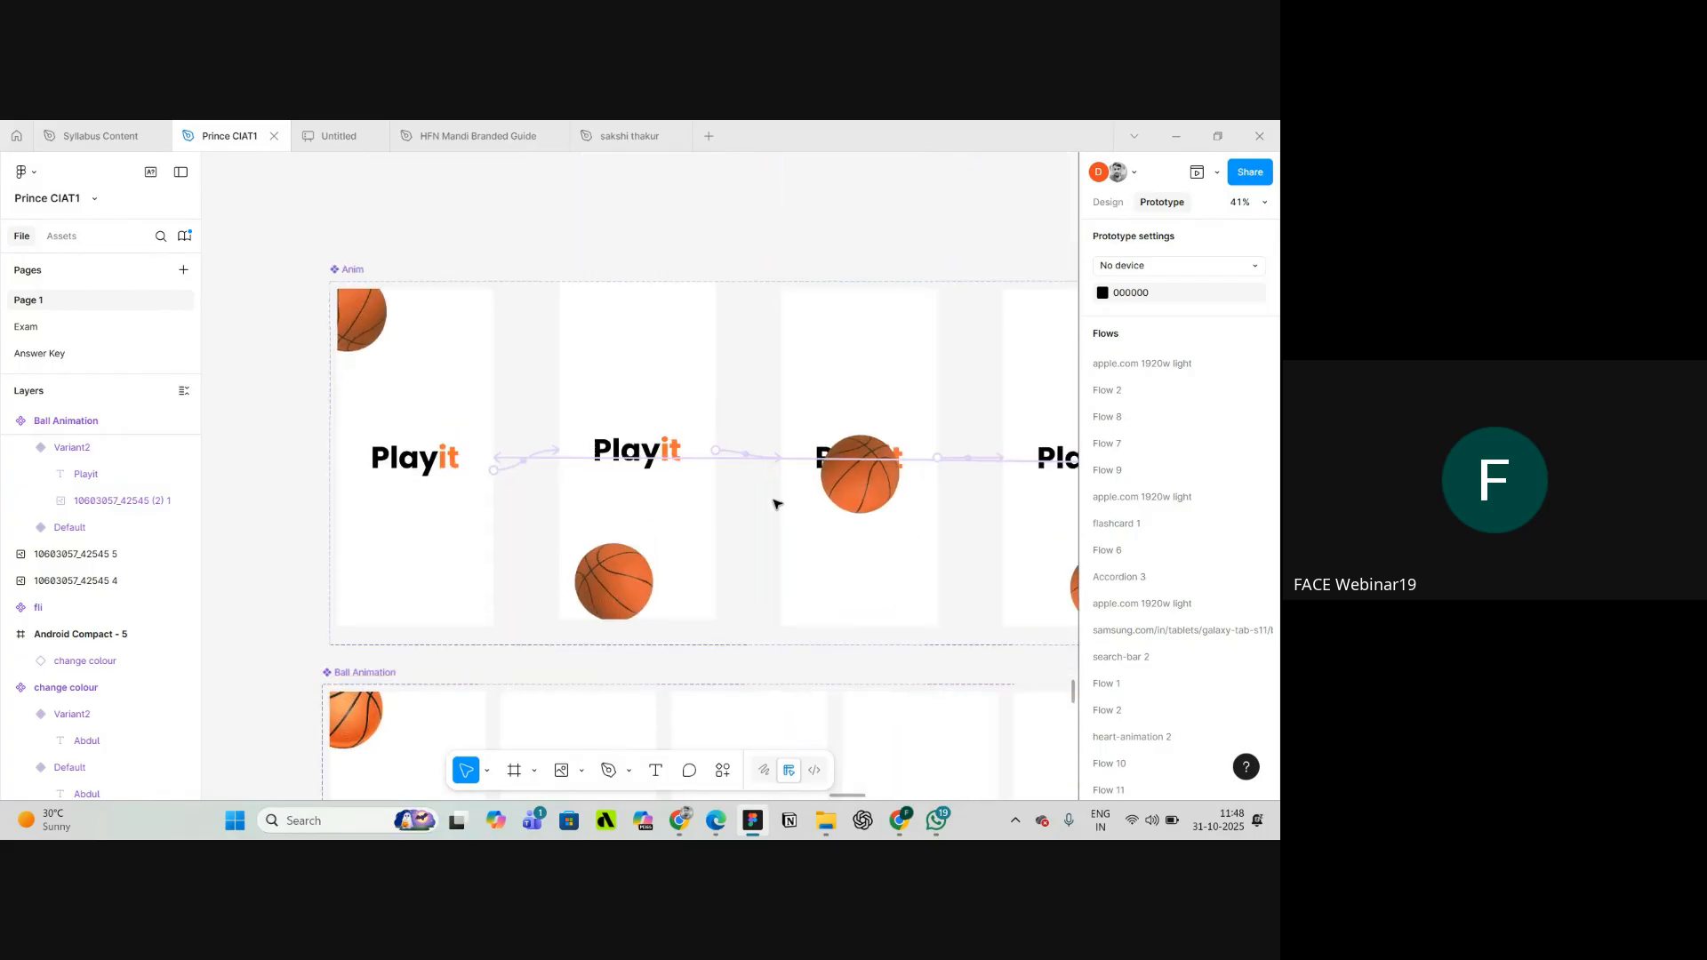
scroll(731, 433, "up", 4)
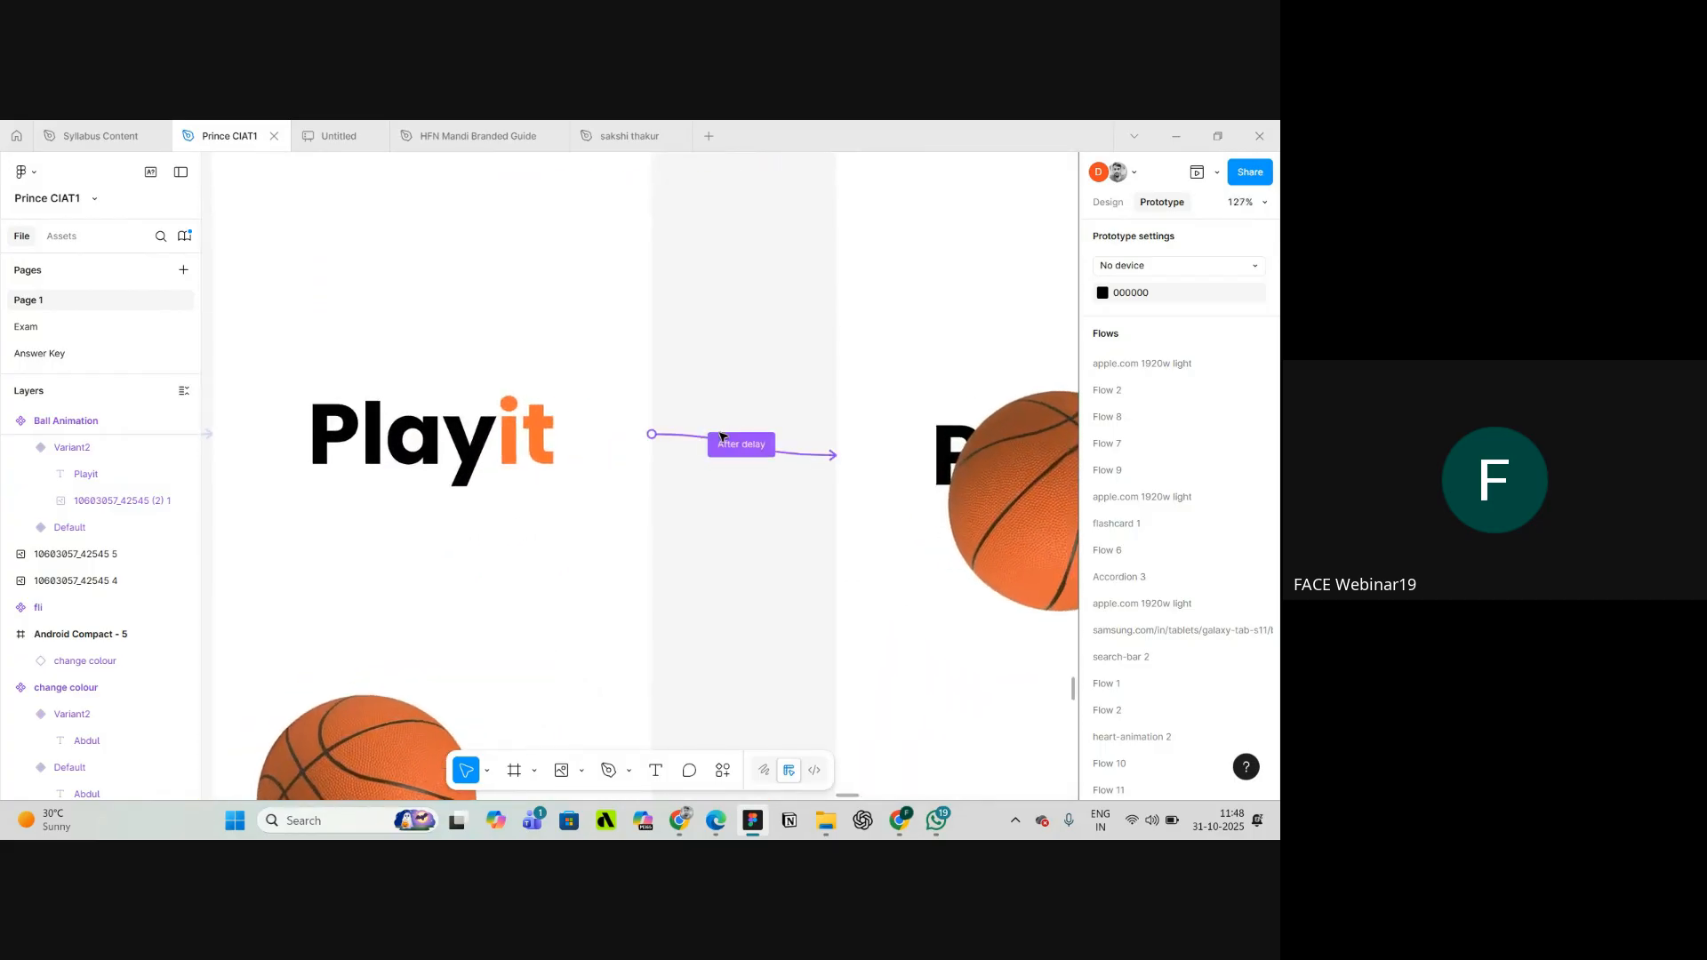
left_click(704, 437)
scroll(696, 465, "down", 1)
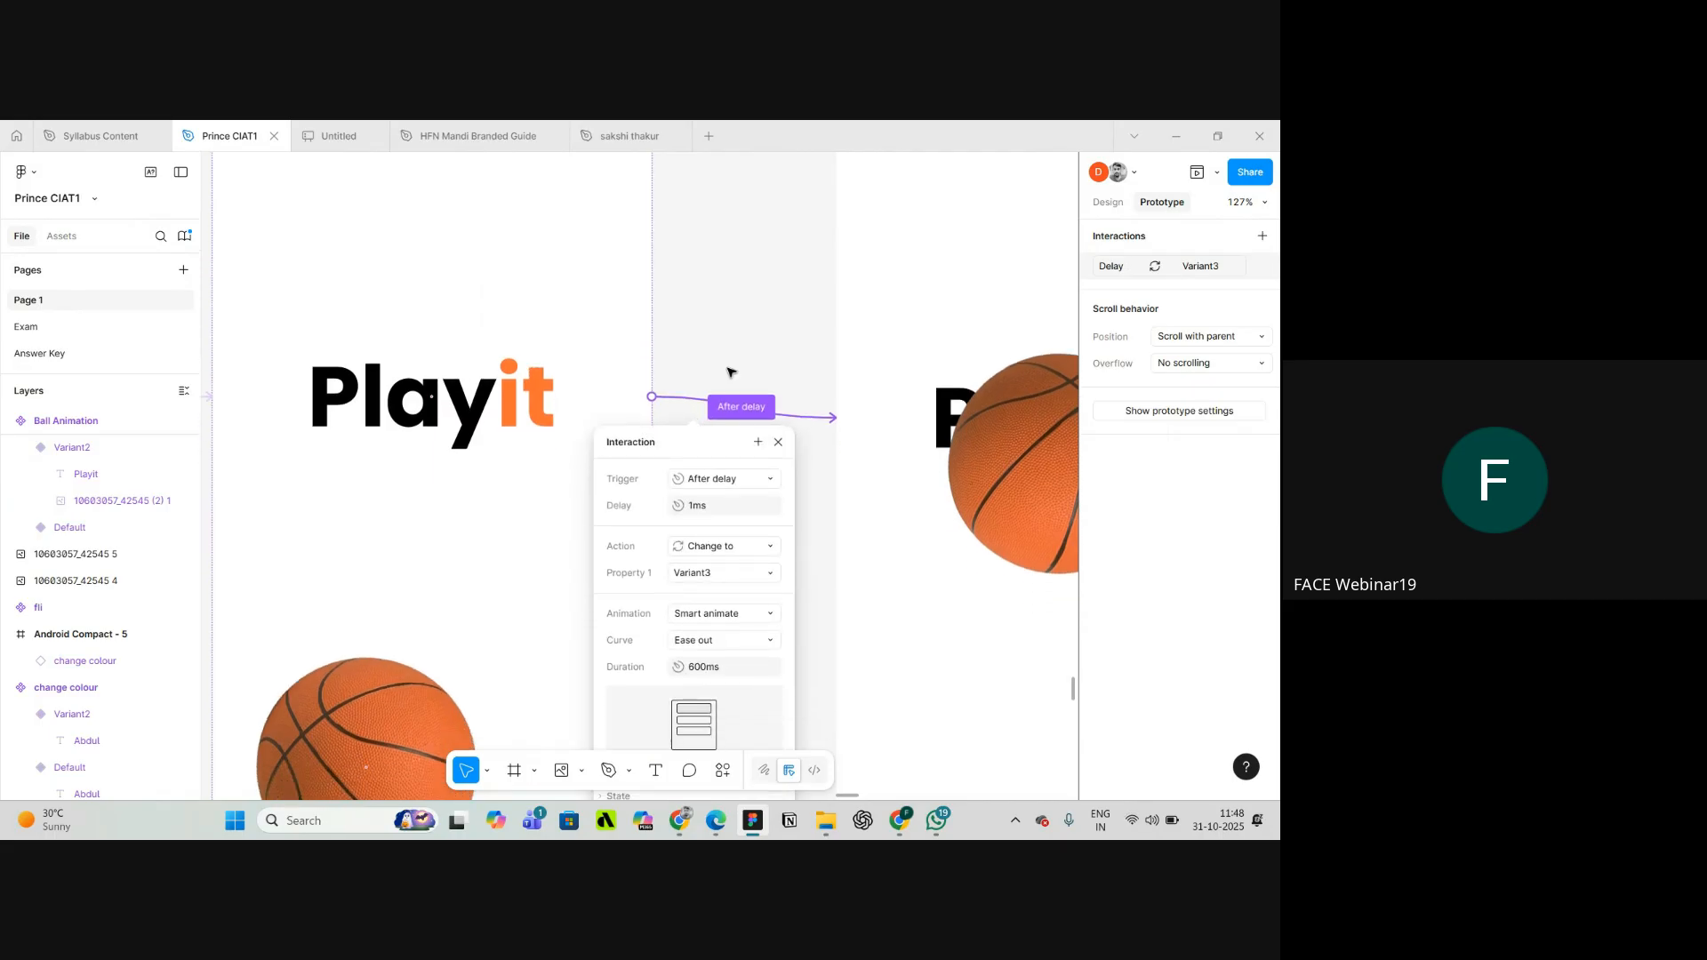
left_click(738, 325)
- Connect Variant3 of Ball Animation to Variant4 with a Change to interaction
scroll(739, 324, "down", 5)
scroll(737, 338, "down", 3)
scroll(679, 457, "up", 2)
left_click(732, 480)
scroll(701, 488, "down", 3)
scroll(740, 505, "up", 3)
scroll(741, 505, "up", 1)
left_click_drag(749, 512, 790, 507)
- Set the Variant3-to-Variant4 interaction to trigger After delay with a 1 ms delay
scroll(787, 508, "down", 2)
left_click(786, 534)
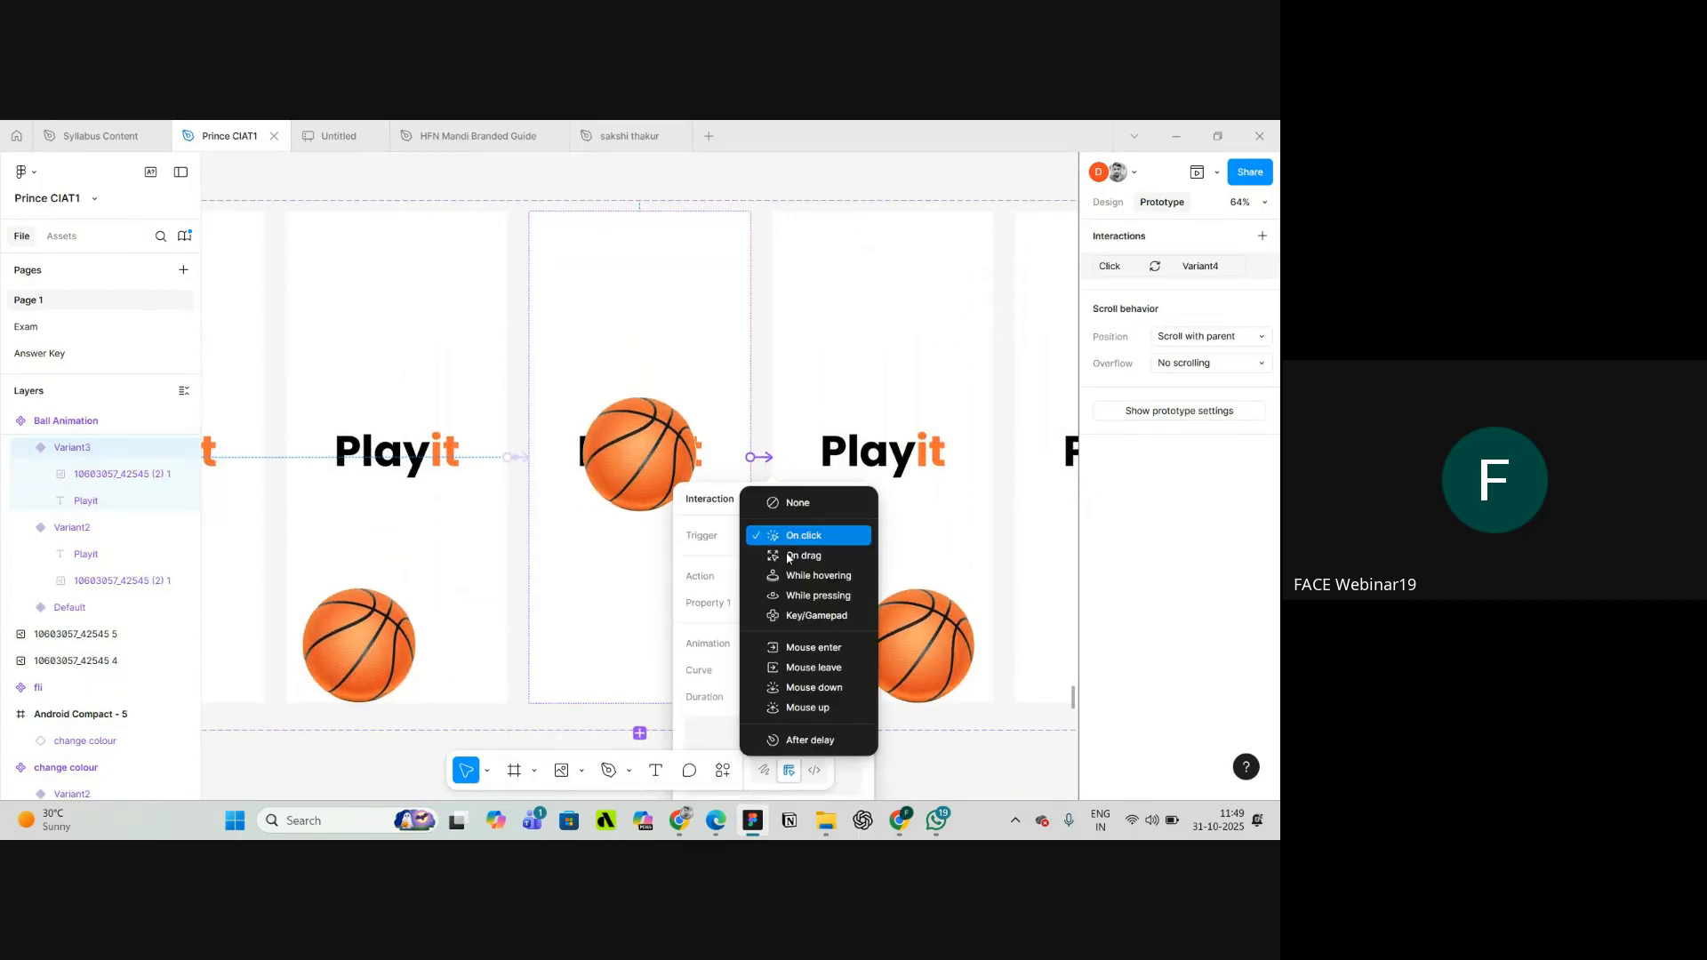
left_click(789, 737)
left_click(803, 576)
type("1")
key("Return")
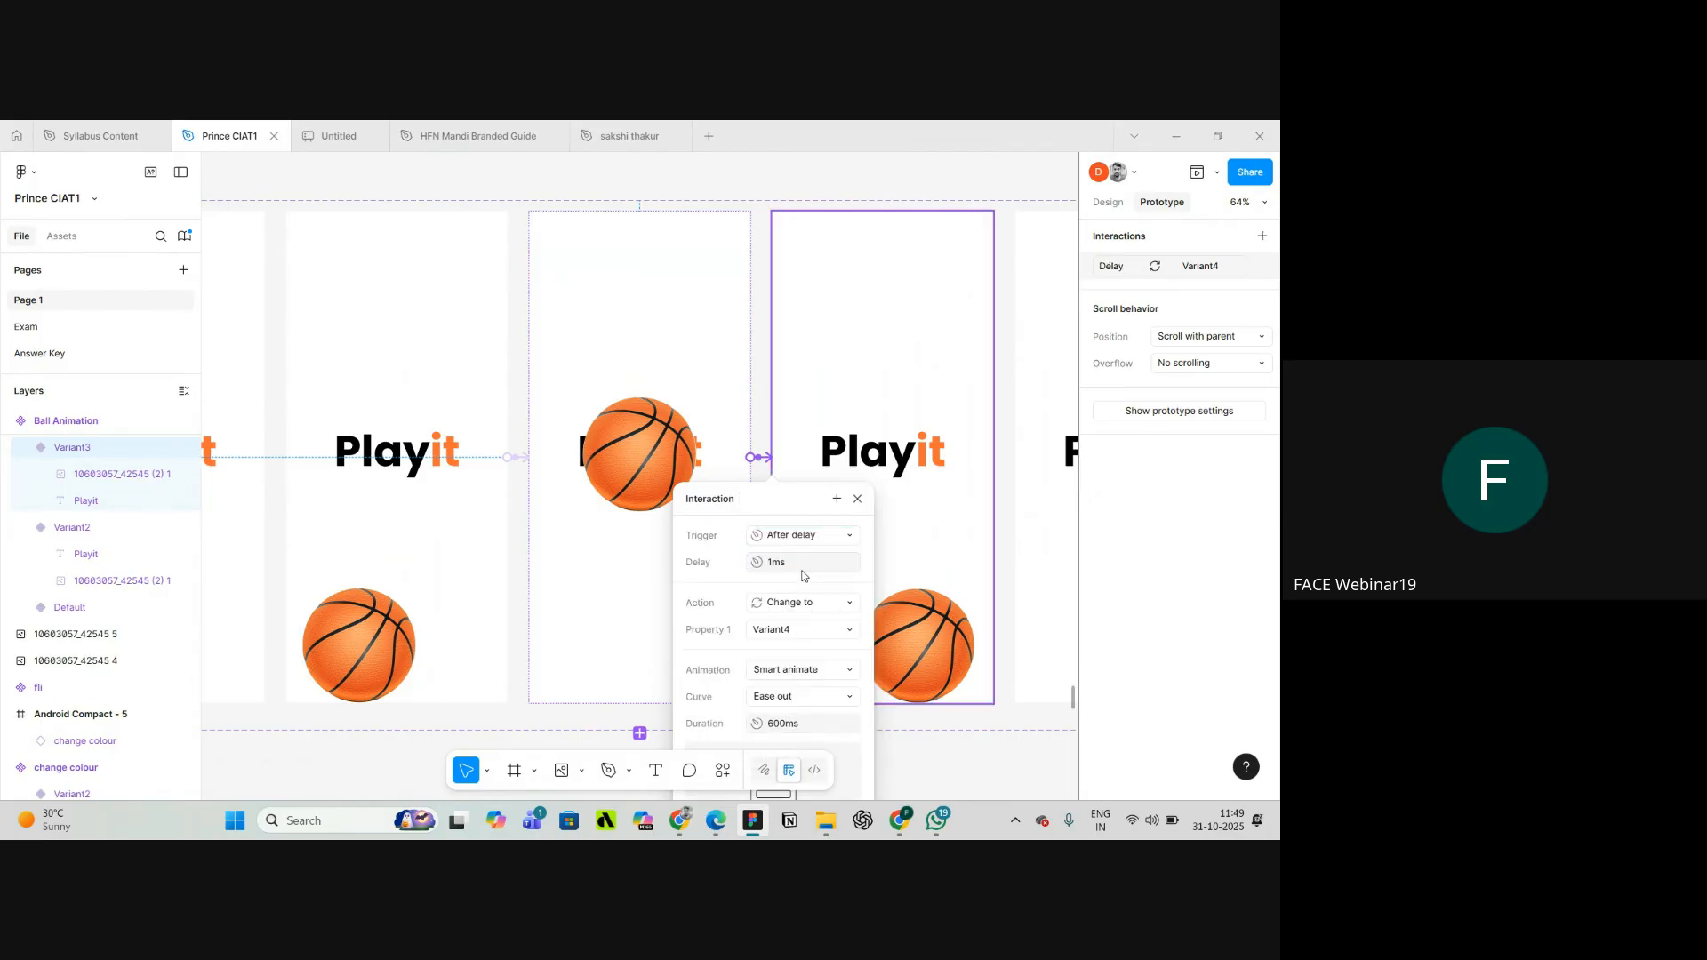
scroll(767, 413, "down", 5)
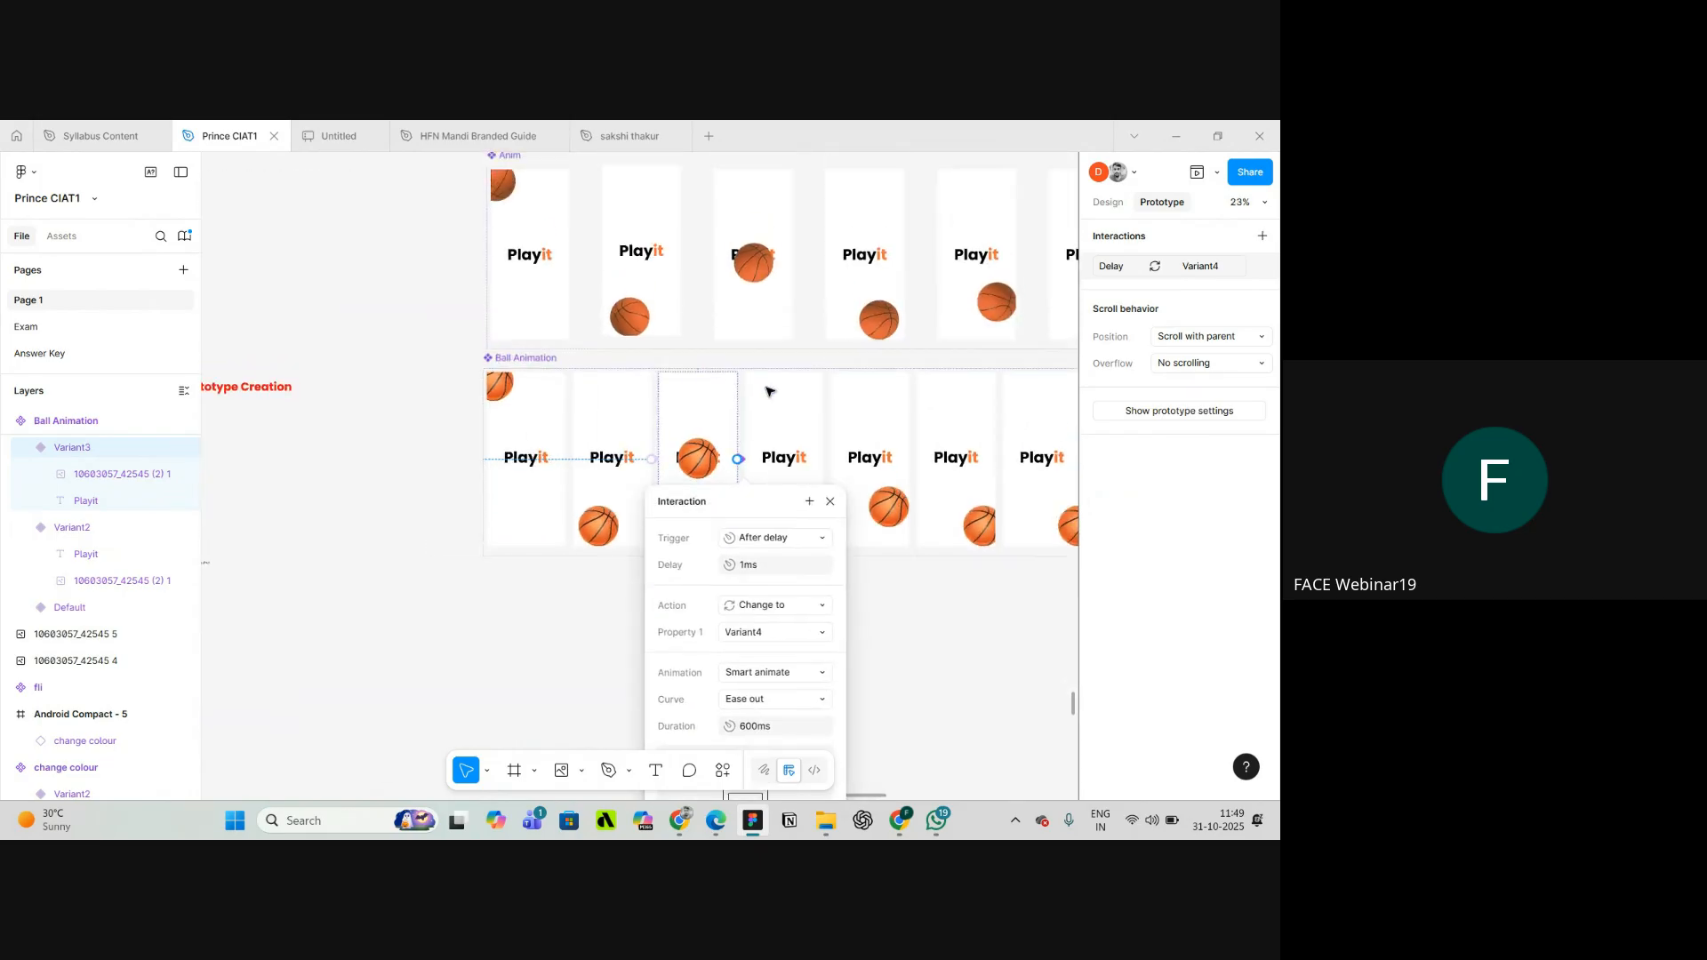
- Check the interaction settings from Variant3 to Variant4 in the Anim set
left_click(820, 320)
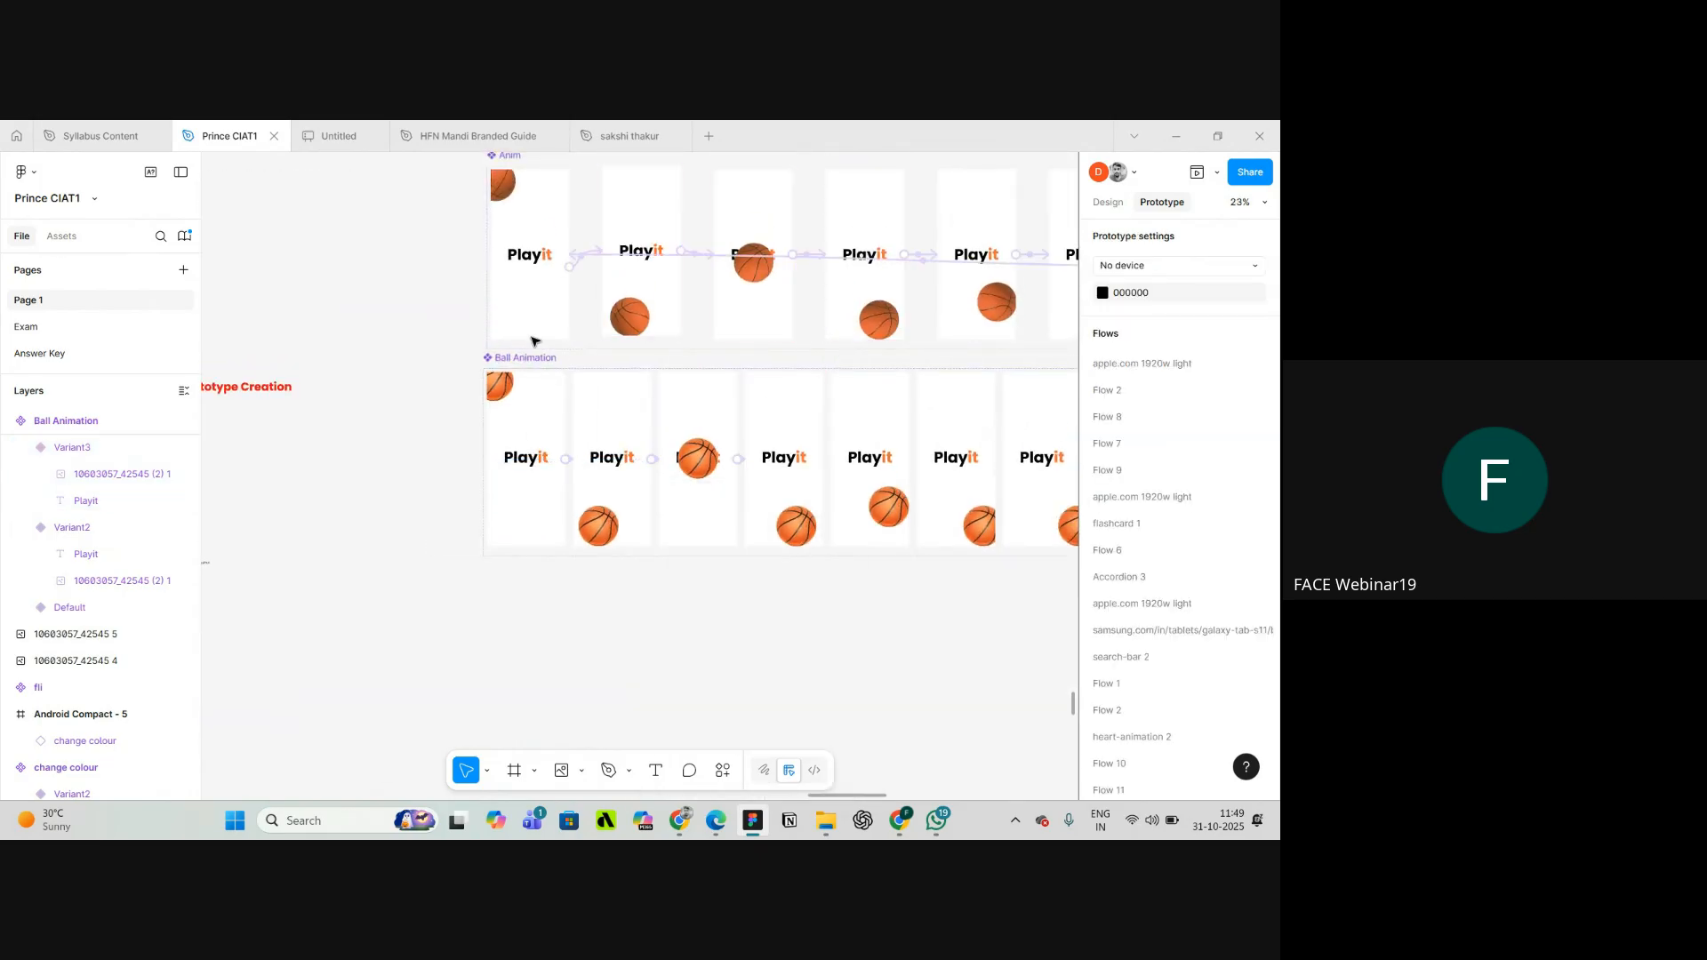
scroll(533, 338, "down", 2)
scroll(739, 312, "up", 2)
scroll(739, 312, "up", 5)
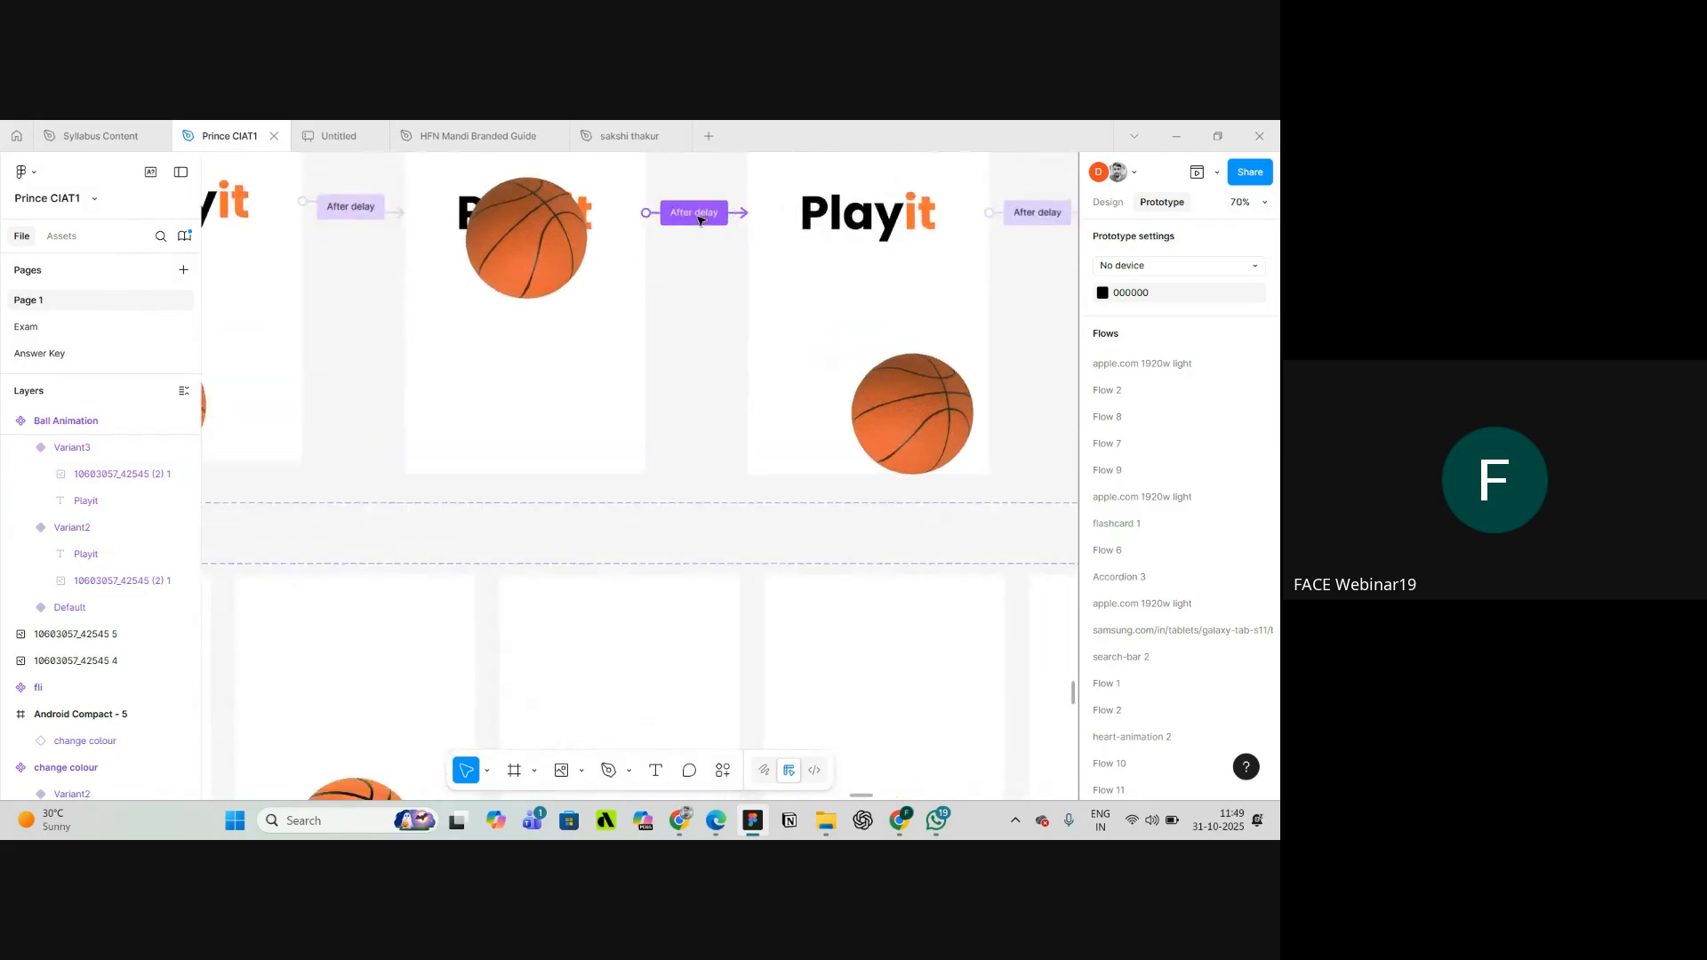
left_click(694, 213)
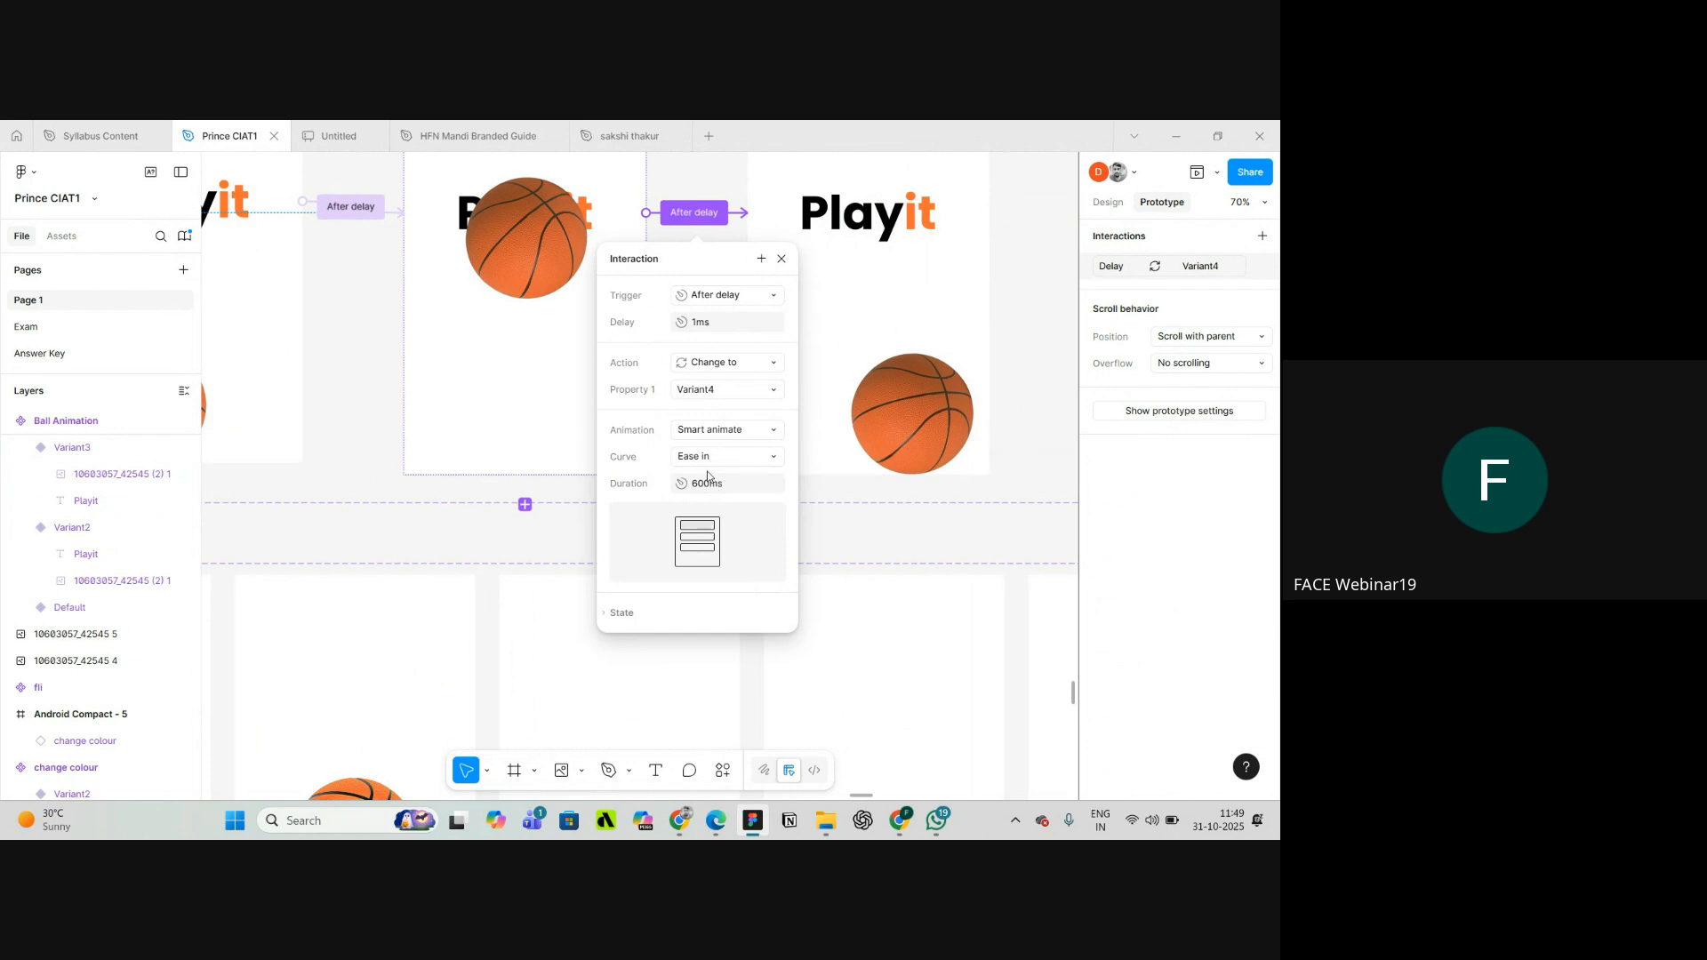
left_click(557, 526)
- Connect Variant4 of Ball Animation to Variant5 with a Change to interaction
scroll(556, 530, "down", 5)
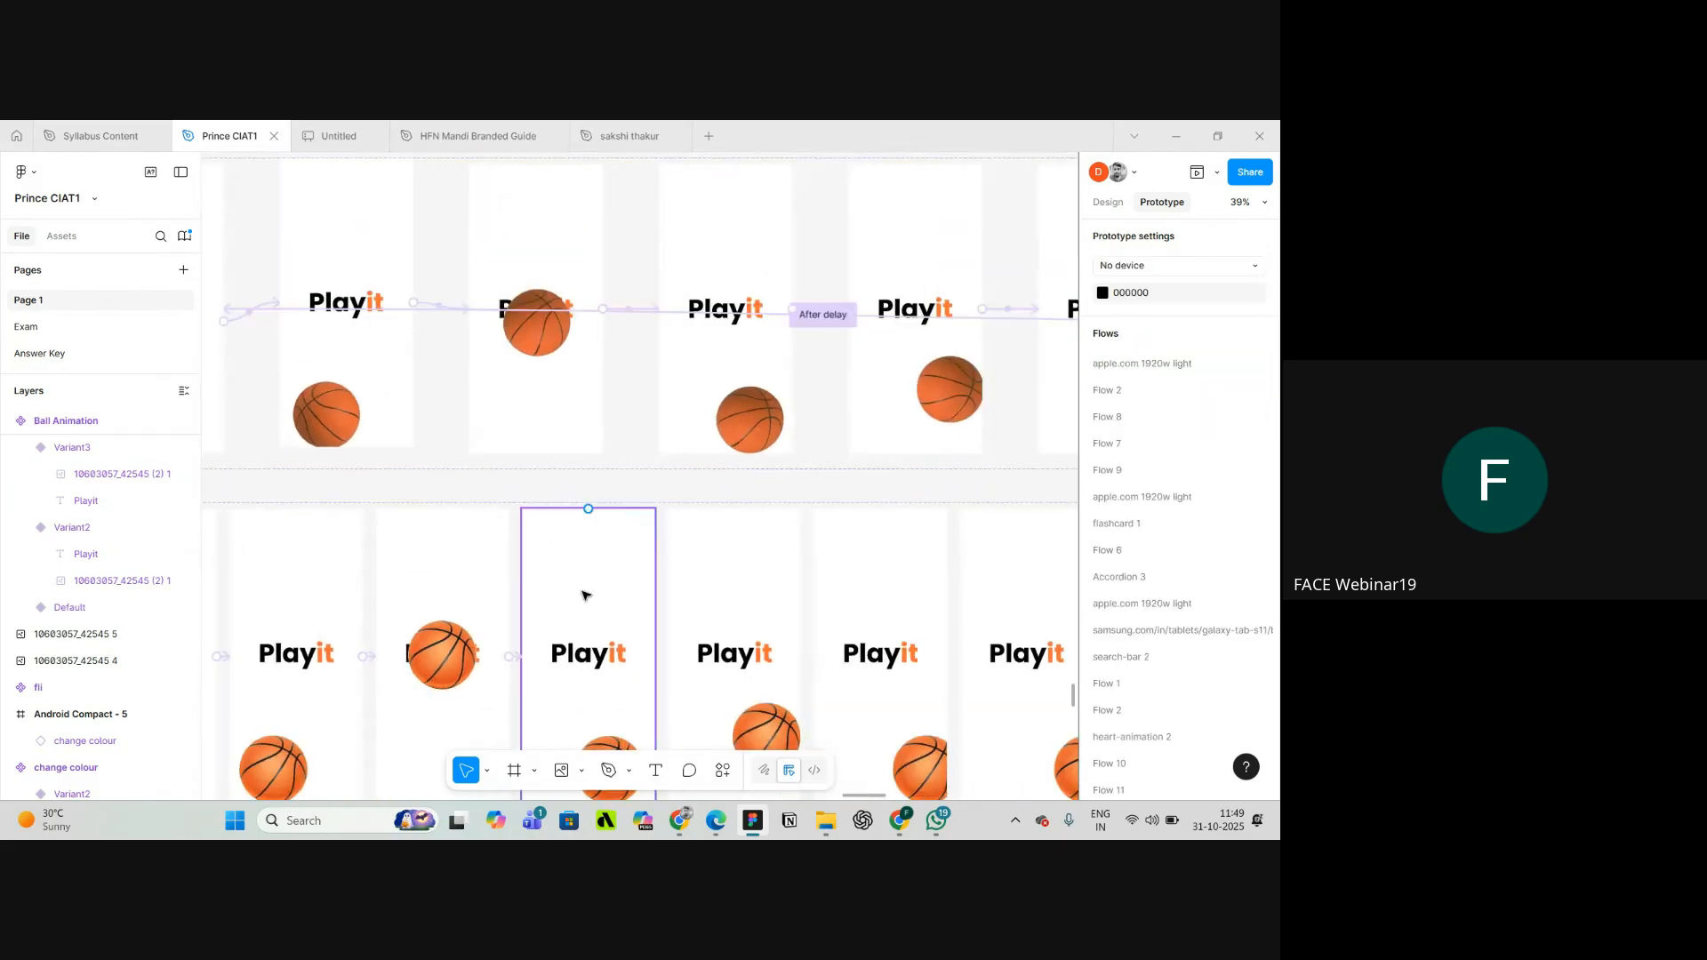
left_click(583, 591)
scroll(669, 645, "up", 6)
left_click_drag(639, 670, 686, 672)
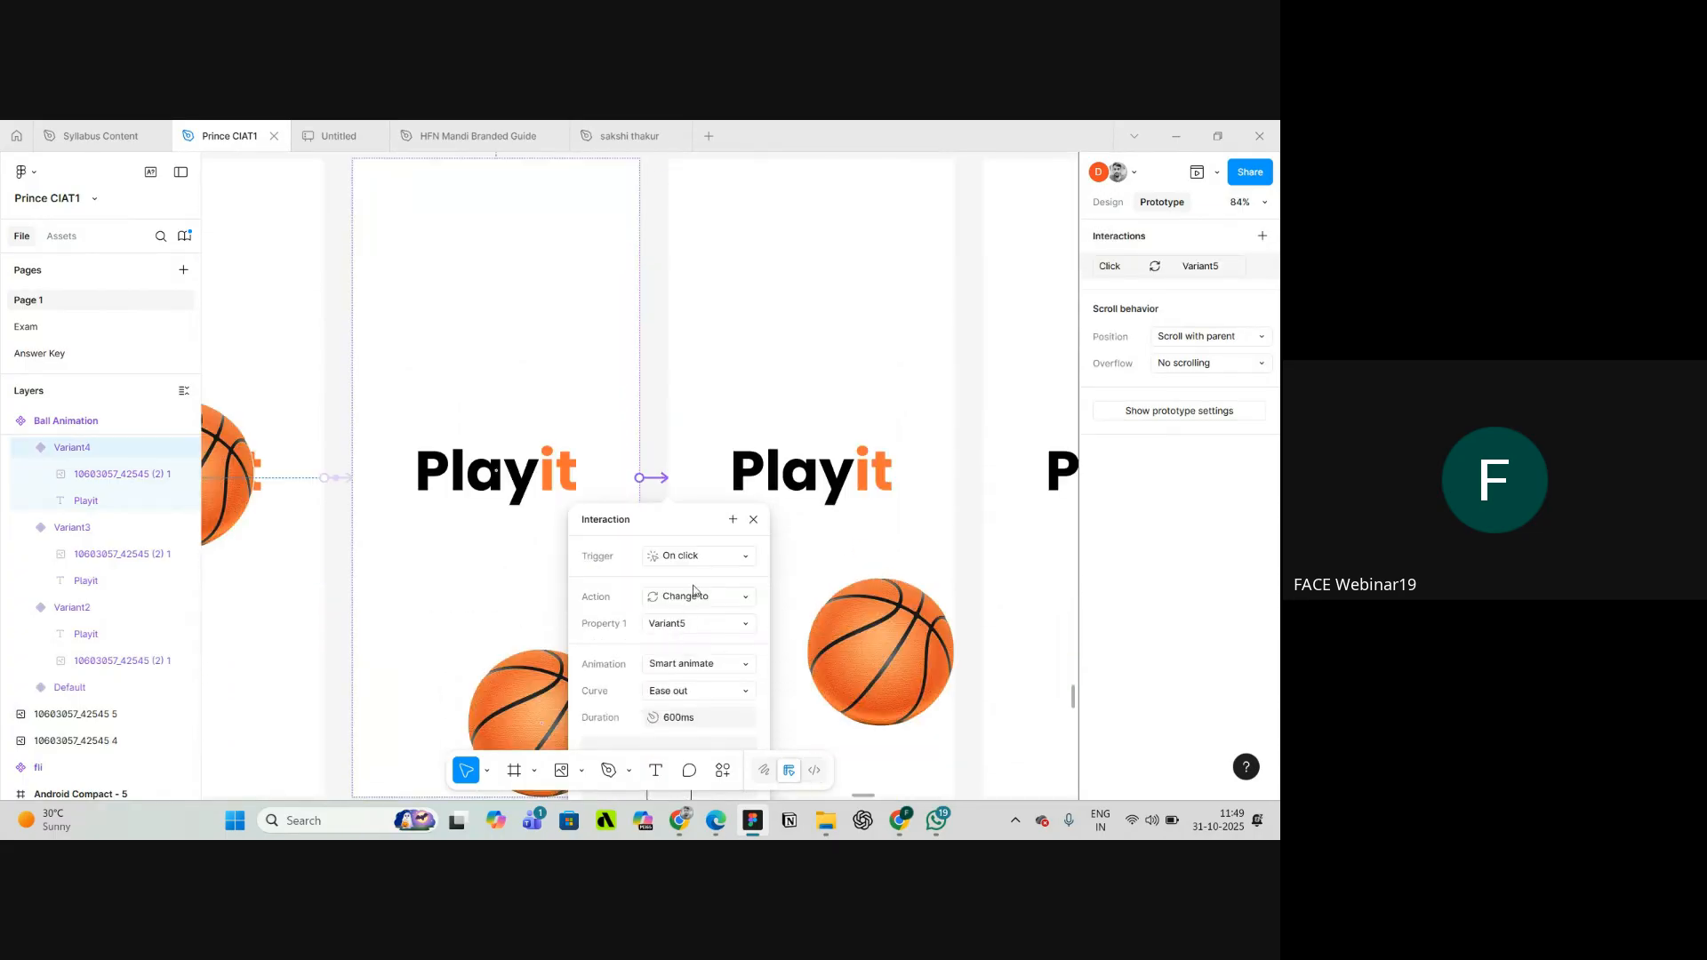
- Set the Variant4-to-Variant5 interaction to trigger After delay with a 1 ms delay
left_click(698, 557)
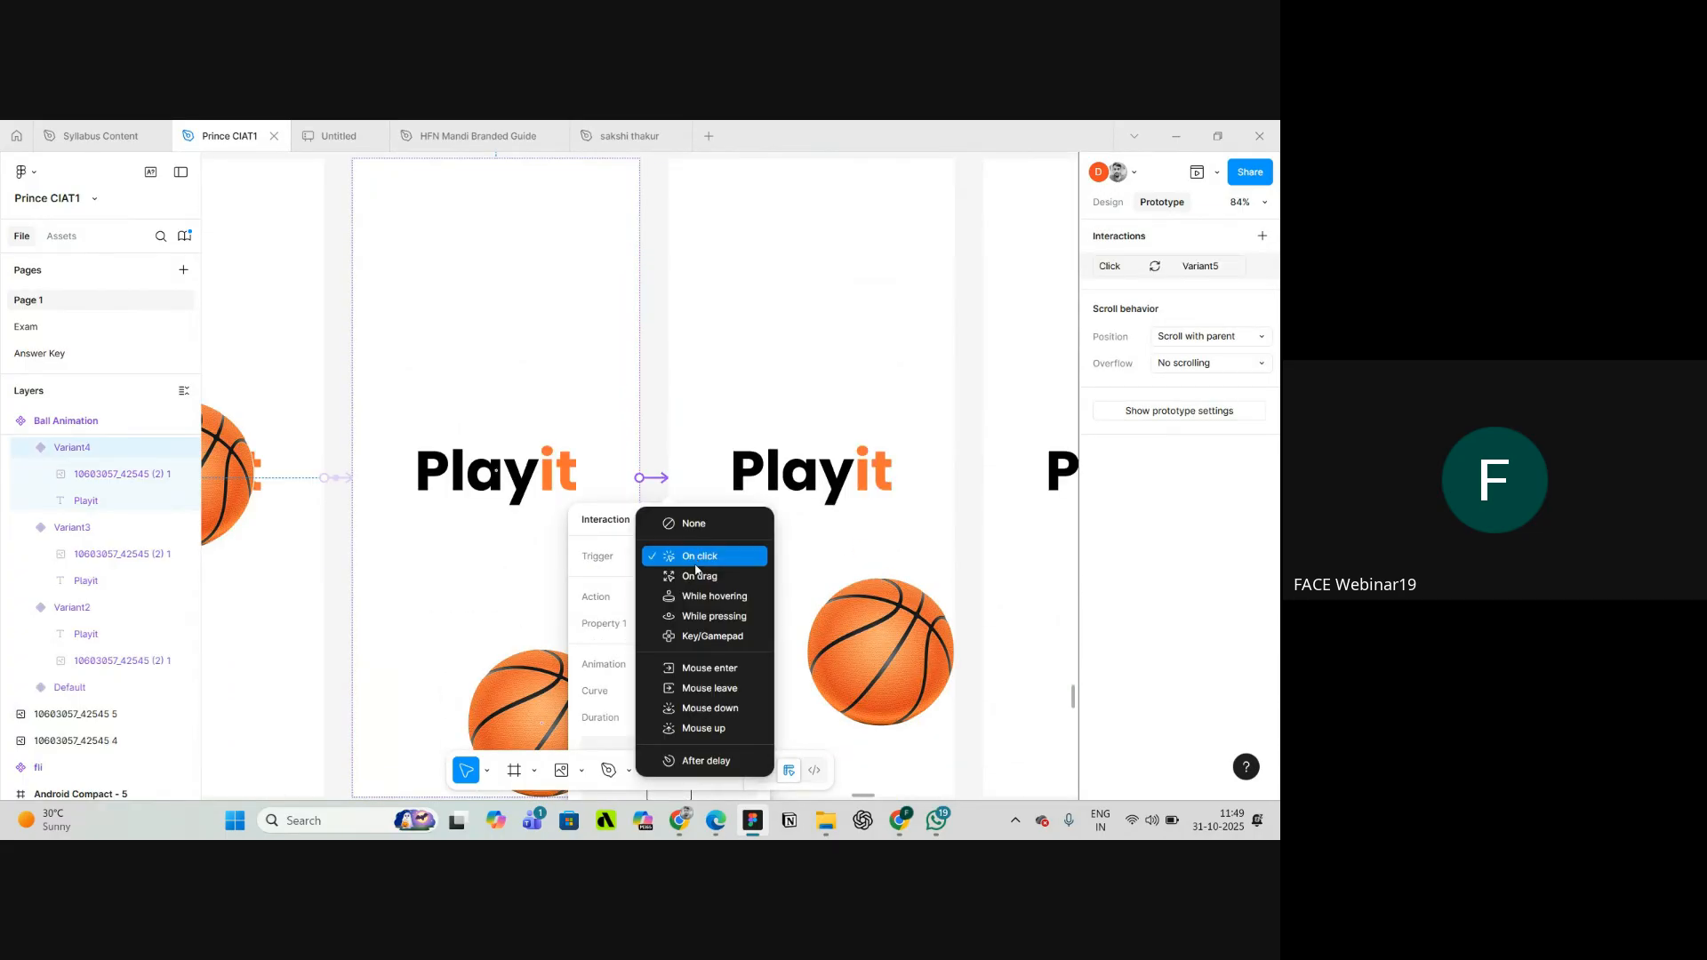
left_click(705, 759)
left_click(697, 587)
type("1")
key("Return")
scroll(701, 611, "down", 2)
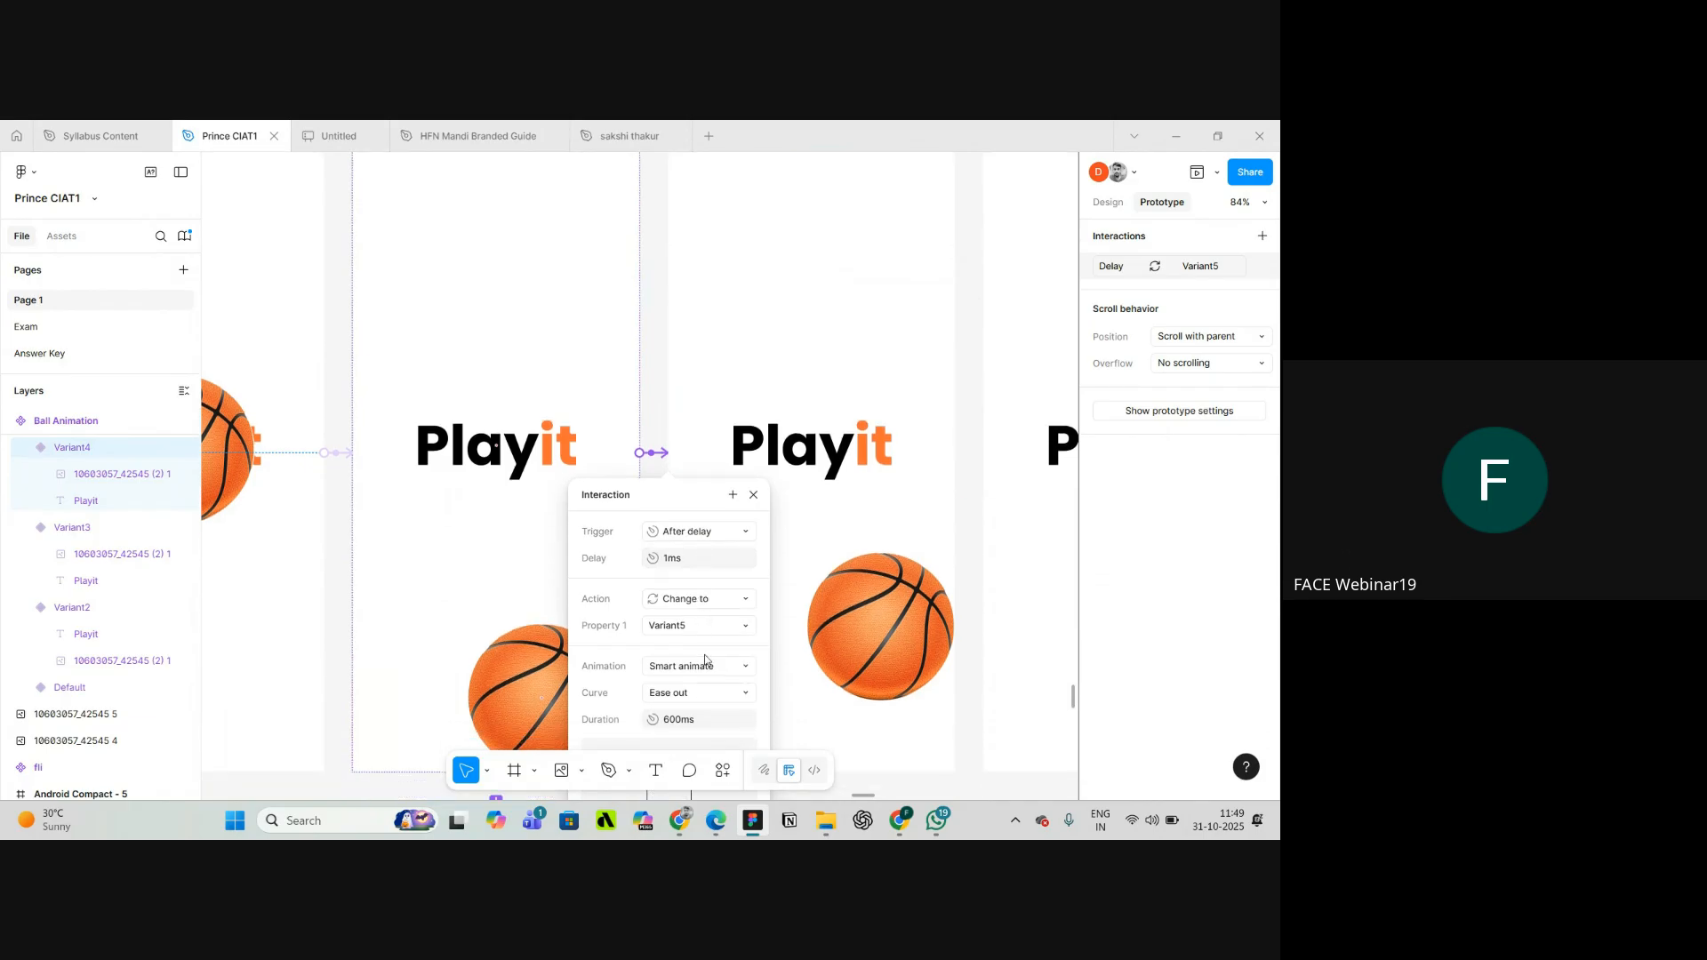
- Set the animation curve of the Variant4-to-Variant5 interaction to Ease in
left_click(707, 690)
left_click(706, 675)
left_click(697, 692)
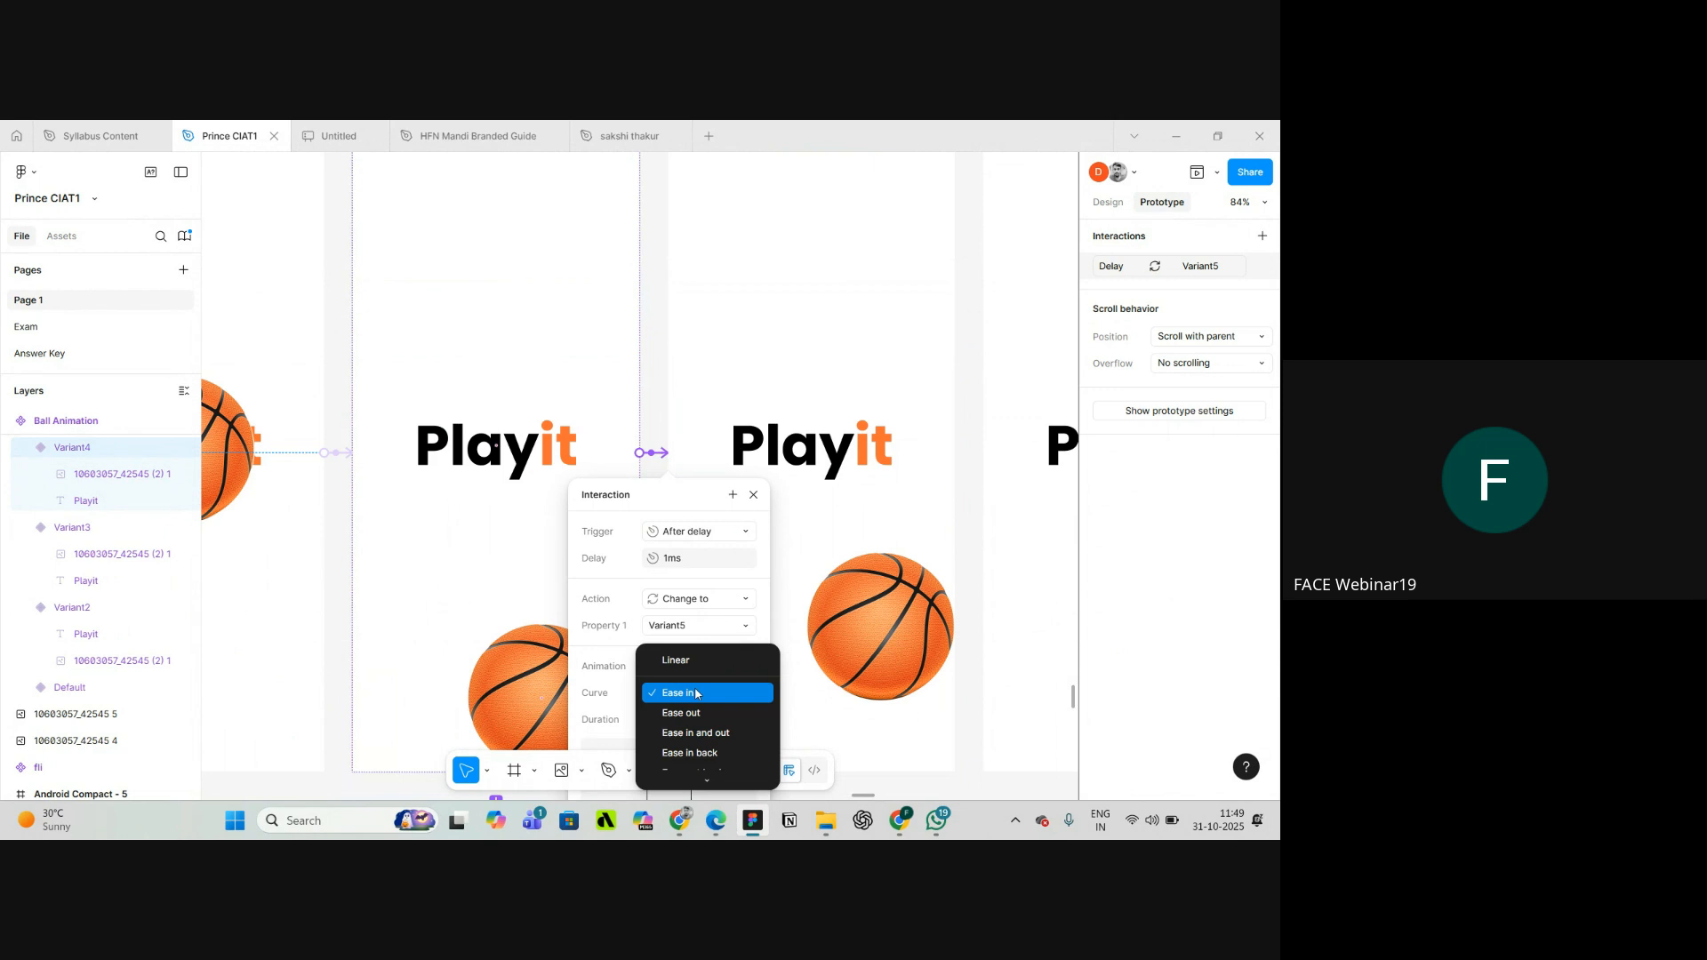
left_click(696, 693)
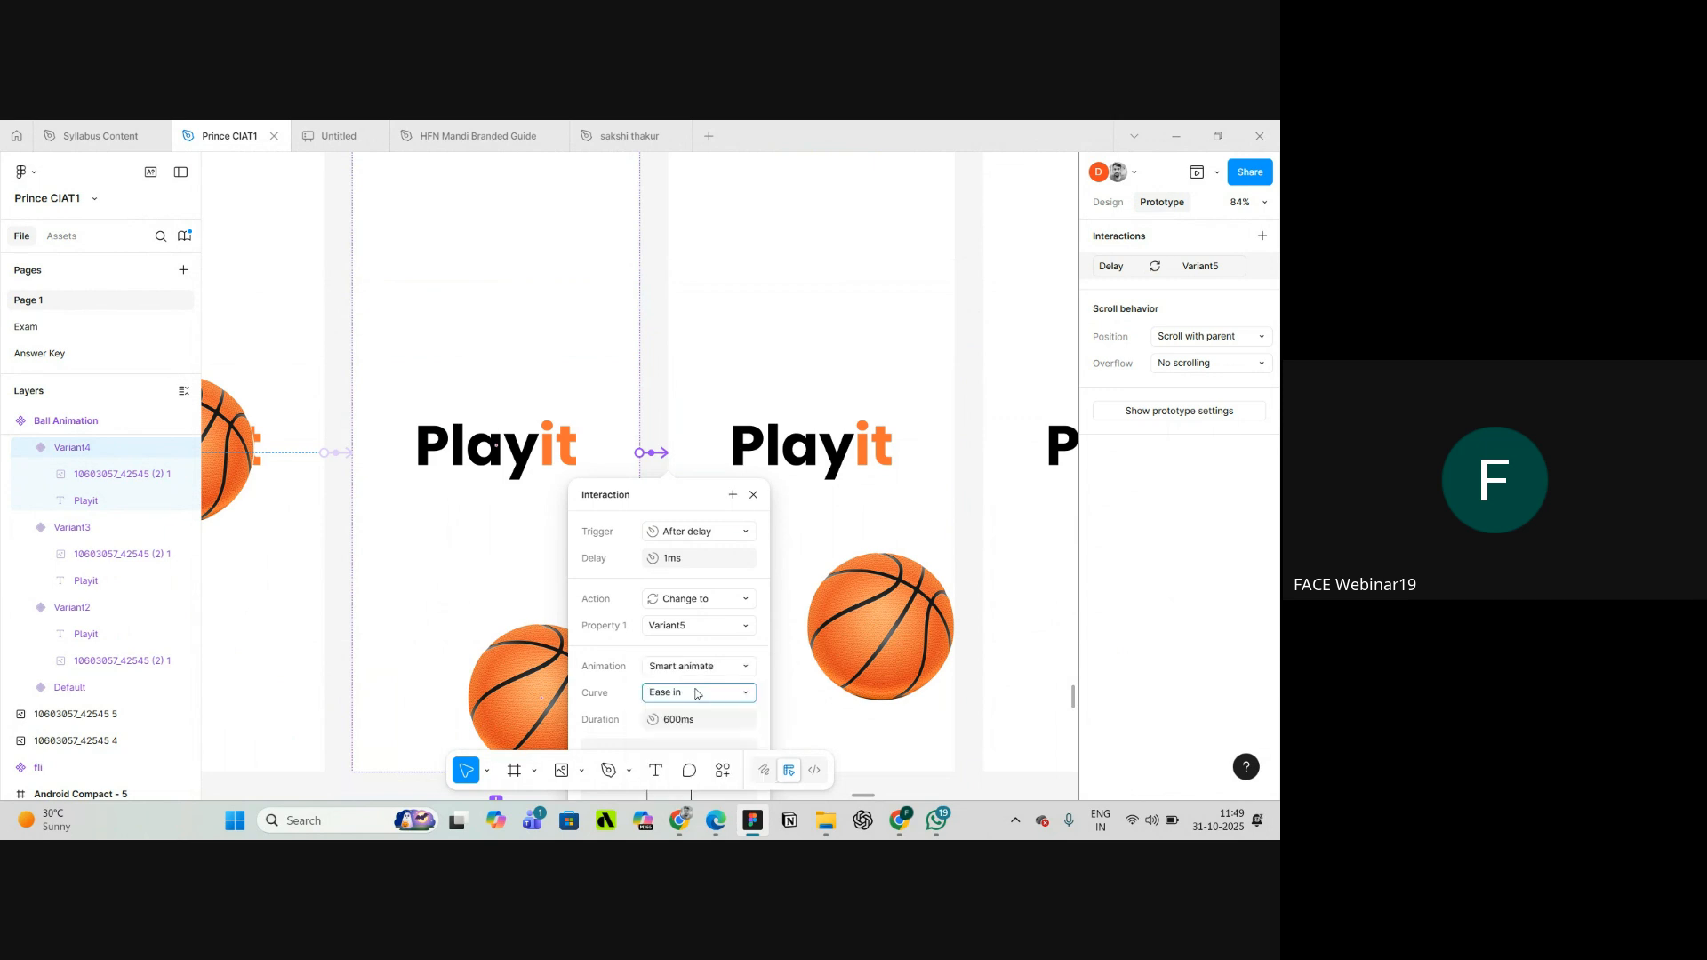
left_click(652, 419)
- Check the interaction settings from Variant4 to Variant5 in the Anim set
scroll(650, 421, "down", 5)
scroll(650, 421, "up", 2)
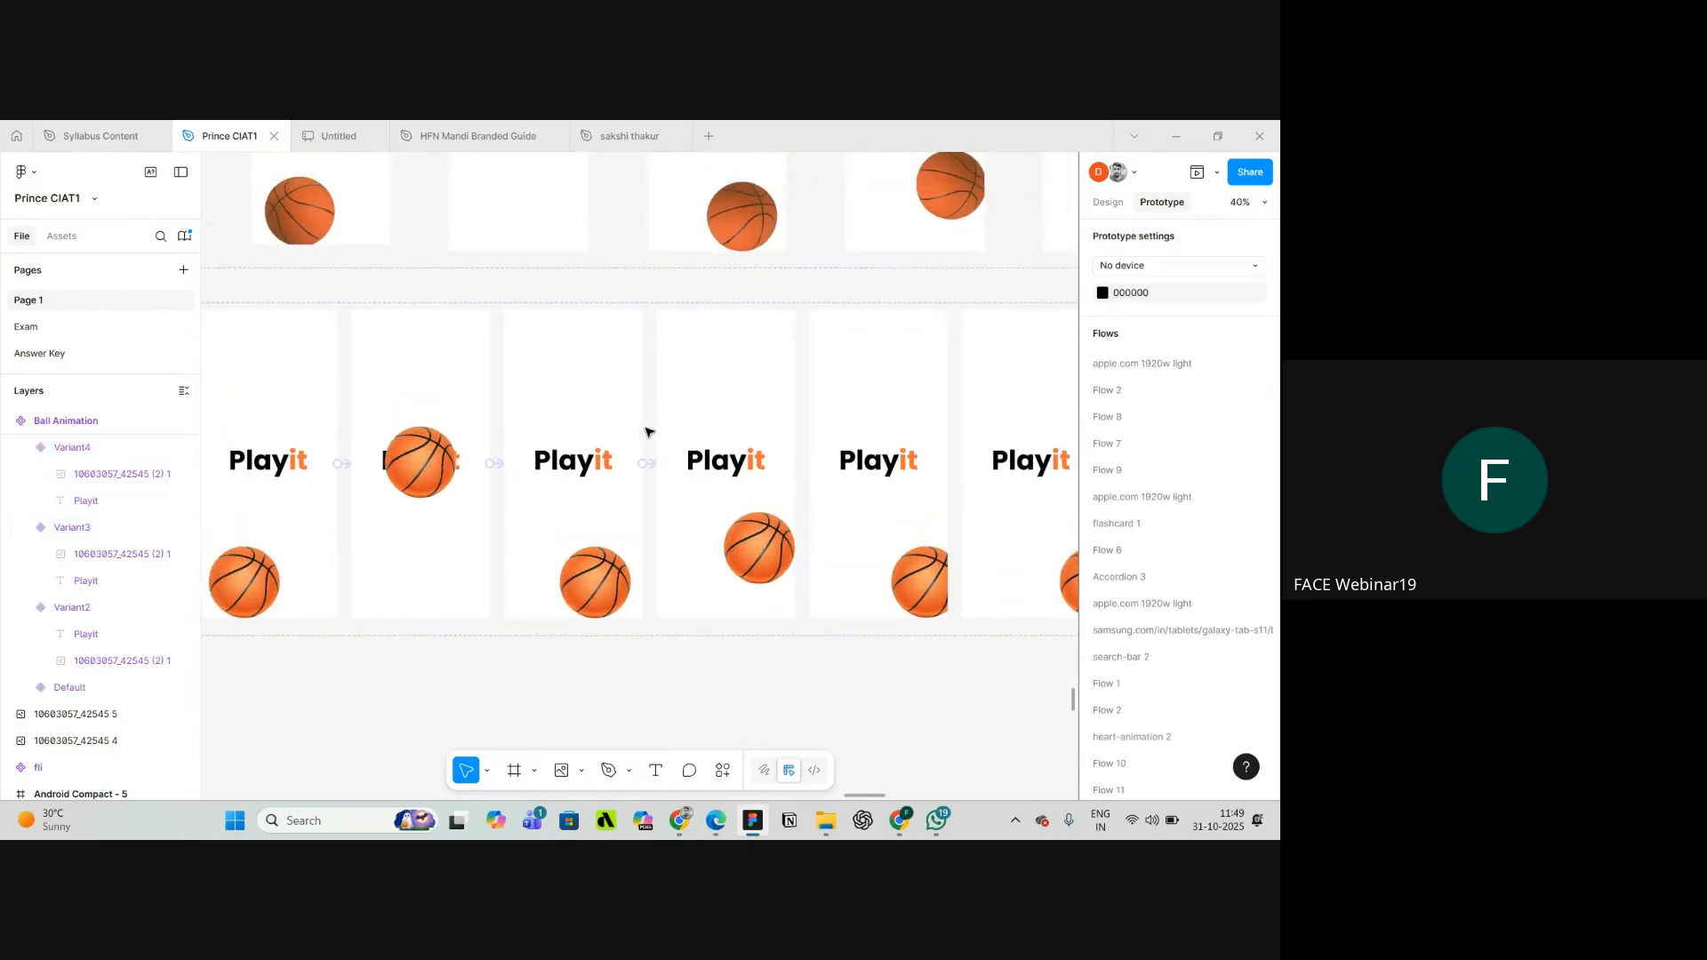
scroll(646, 449, "down", 5)
scroll(646, 462, "up", 3)
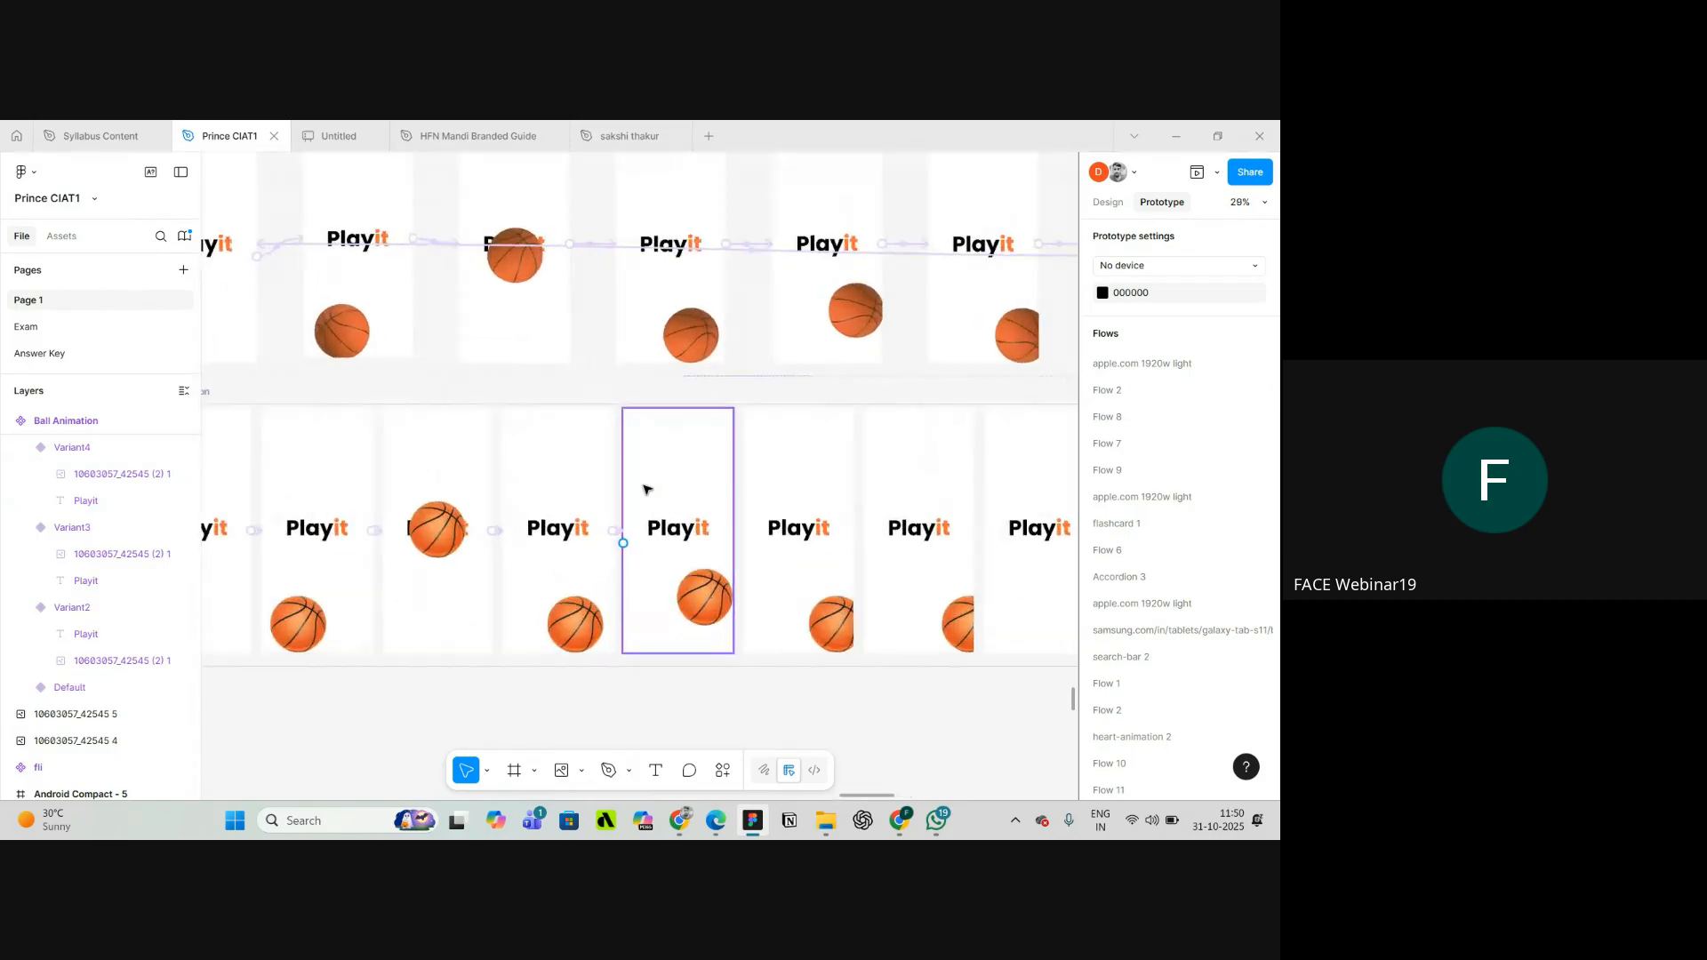
scroll(534, 526, "down", 5)
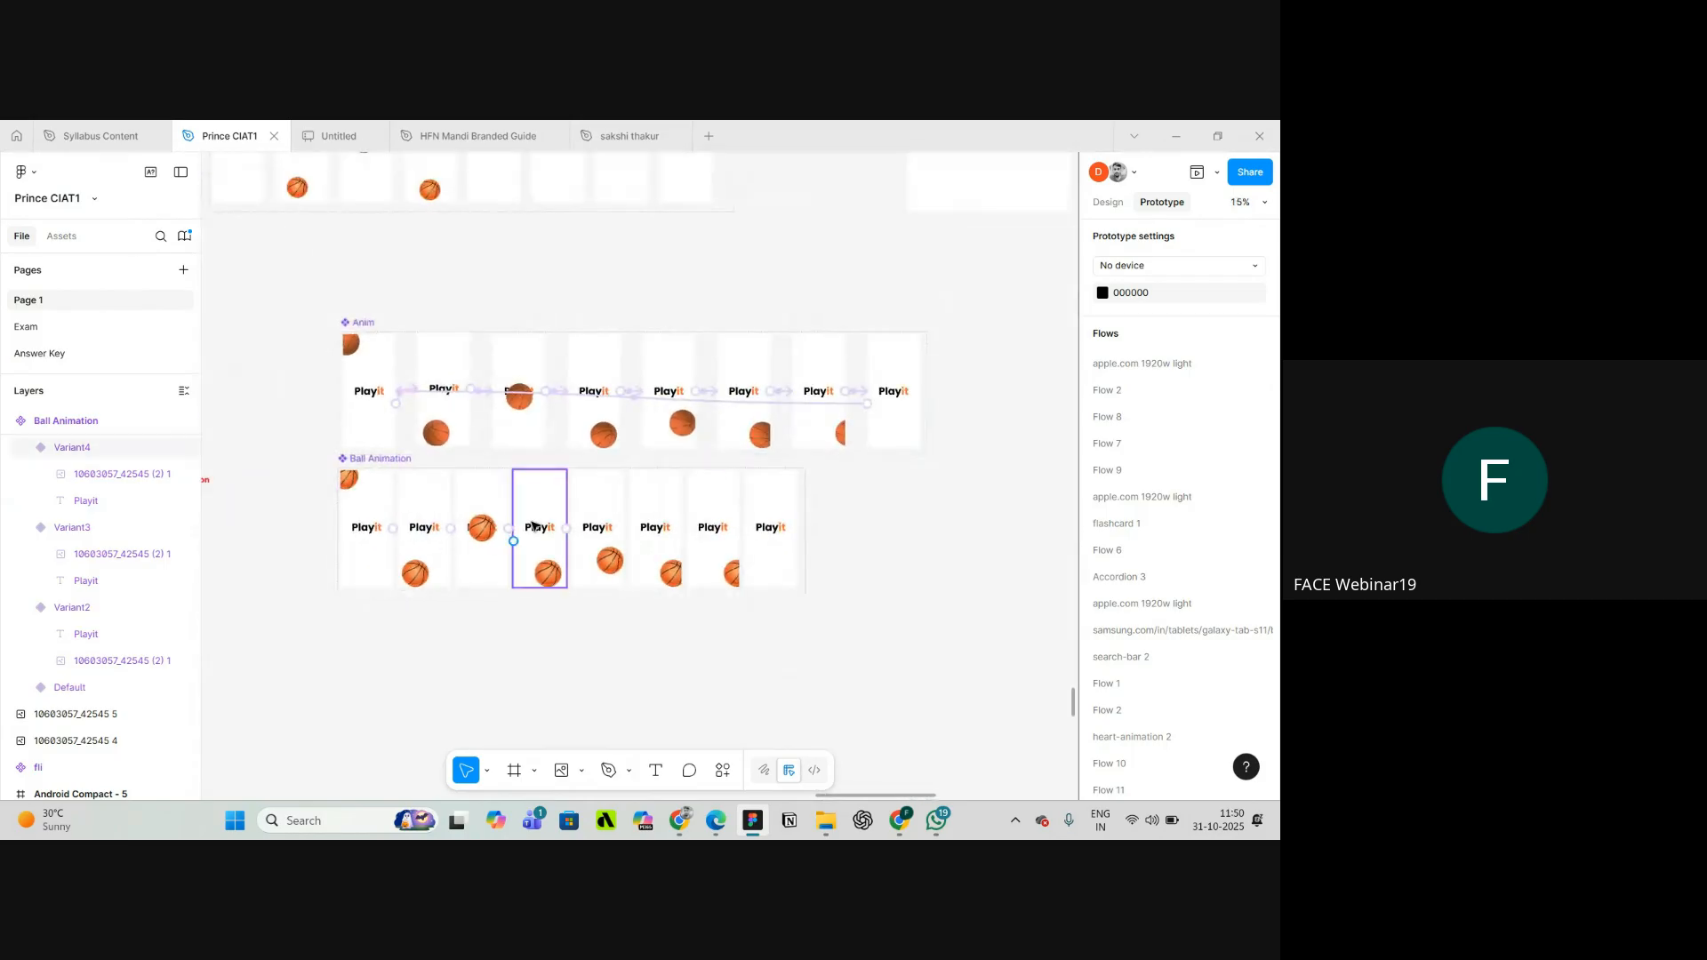
scroll(533, 525, "up", 3)
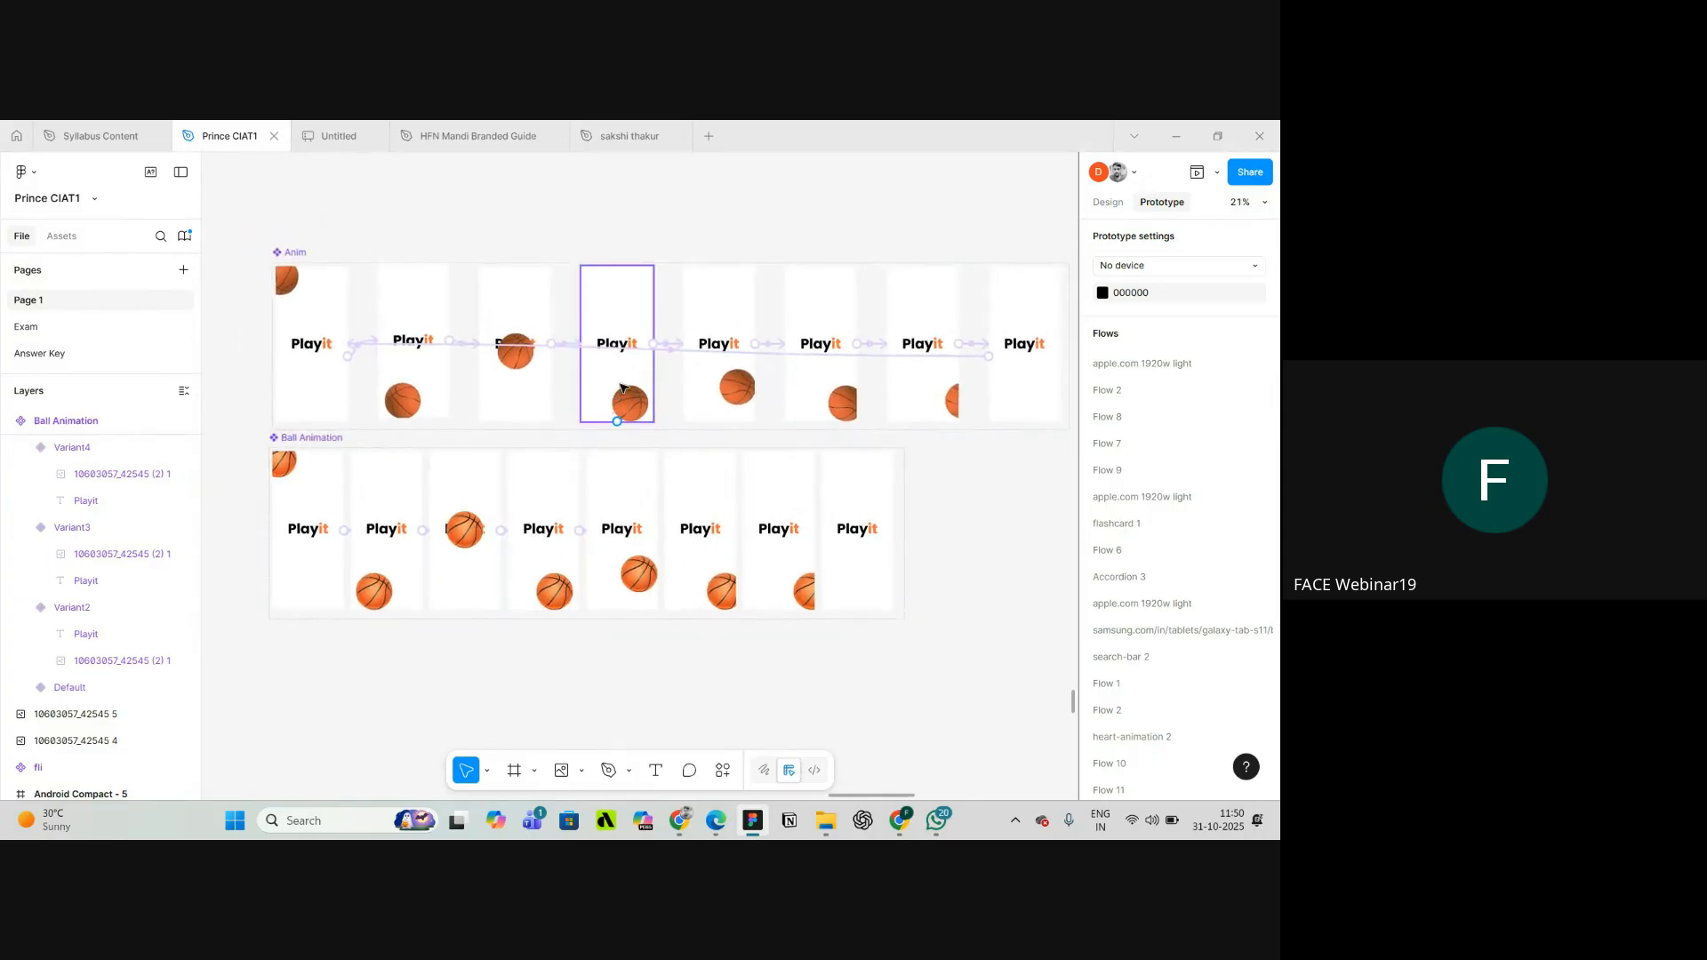
left_click(615, 395)
scroll(623, 382, "up", 4)
left_click(676, 352)
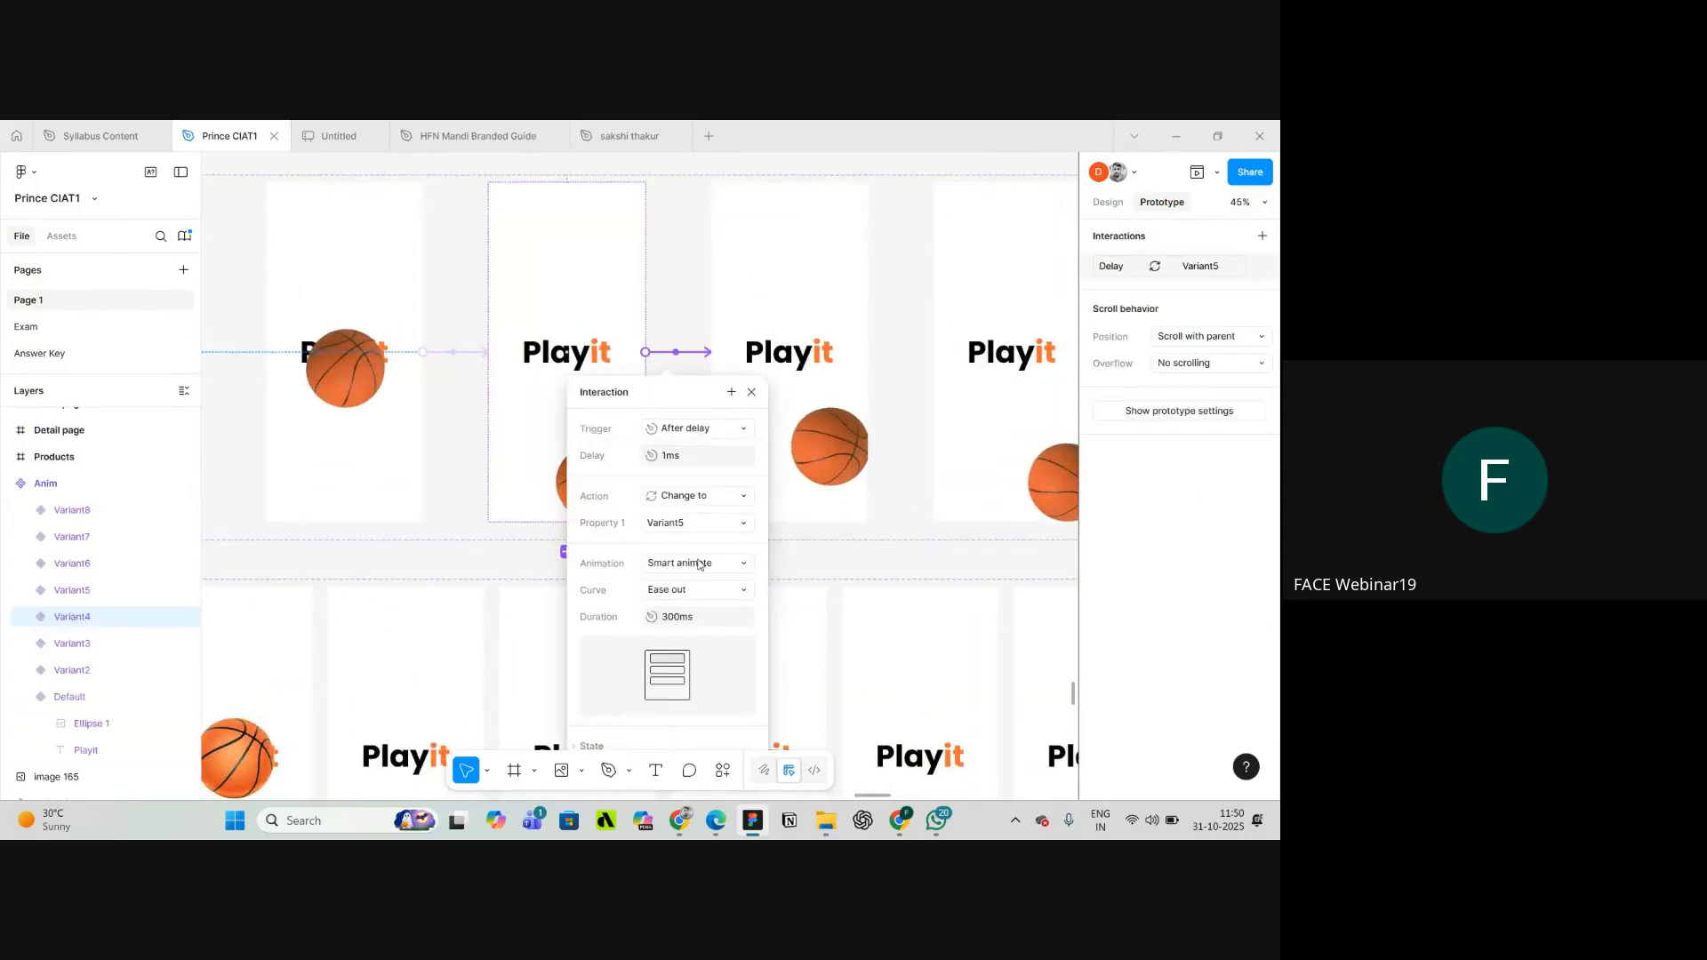
scroll(673, 365, "down", 4)
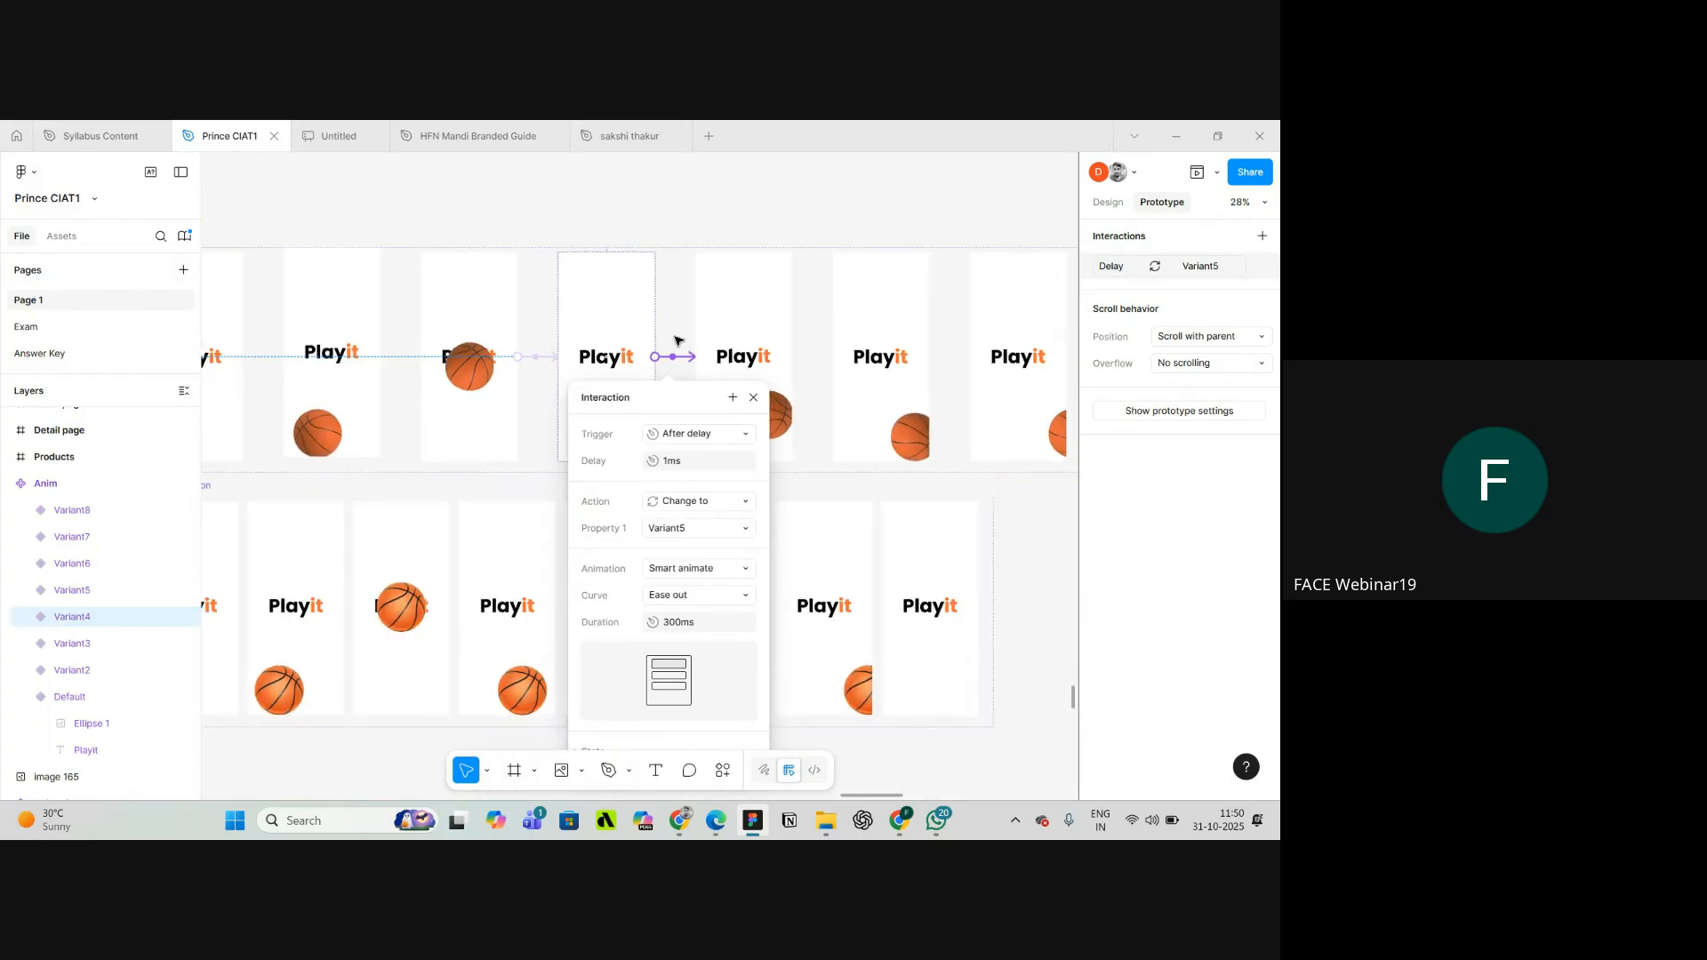
left_click(659, 344)
- Check the Anim set's Variant3-to-Variant4 interaction, including its animation curve and duration
scroll(451, 601, "up", 6)
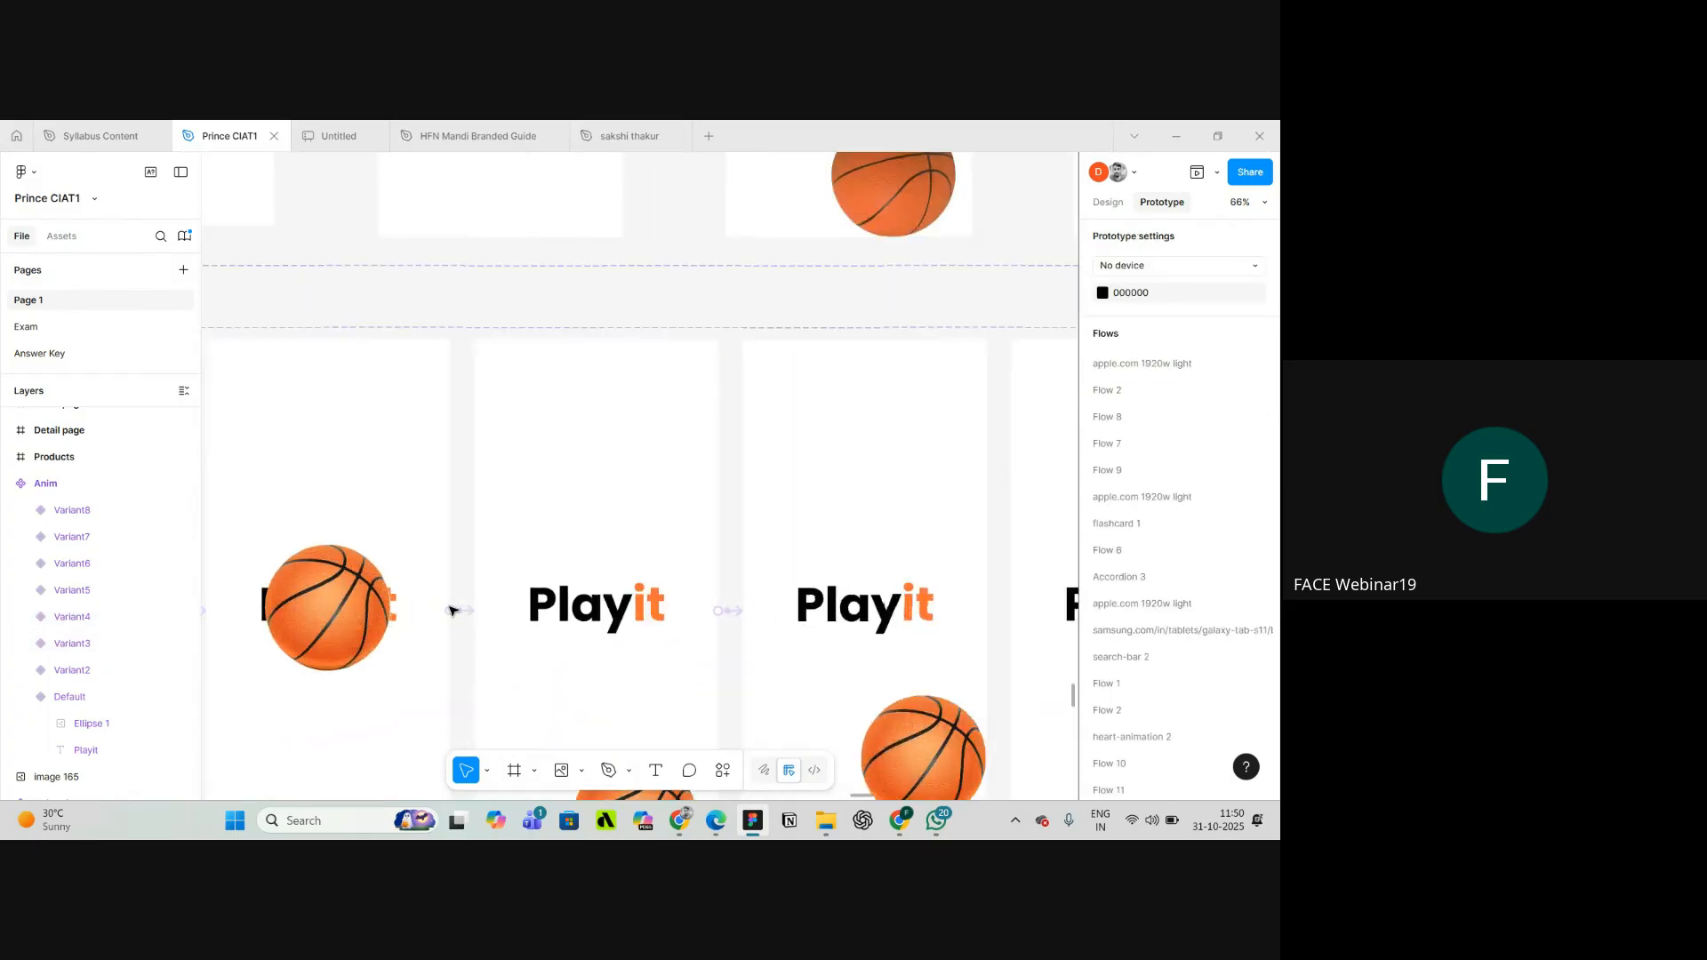
scroll(465, 610, "down", 6)
scroll(469, 336, "up", 1)
scroll(469, 336, "up", 3)
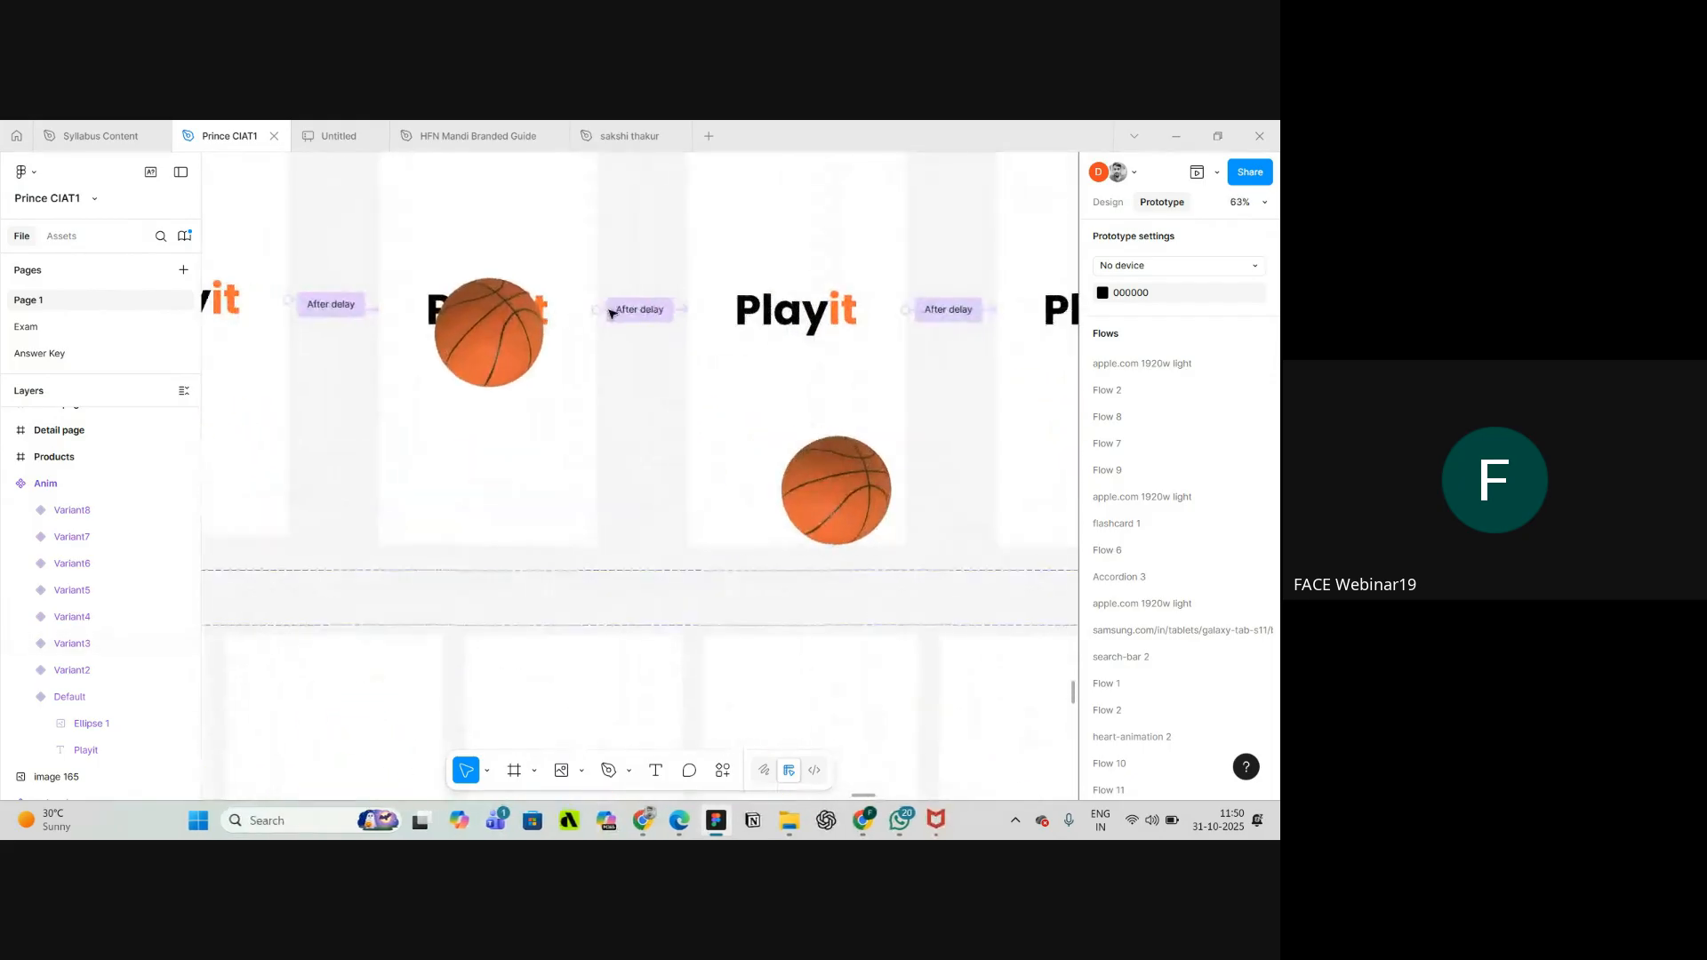
left_click(623, 311)
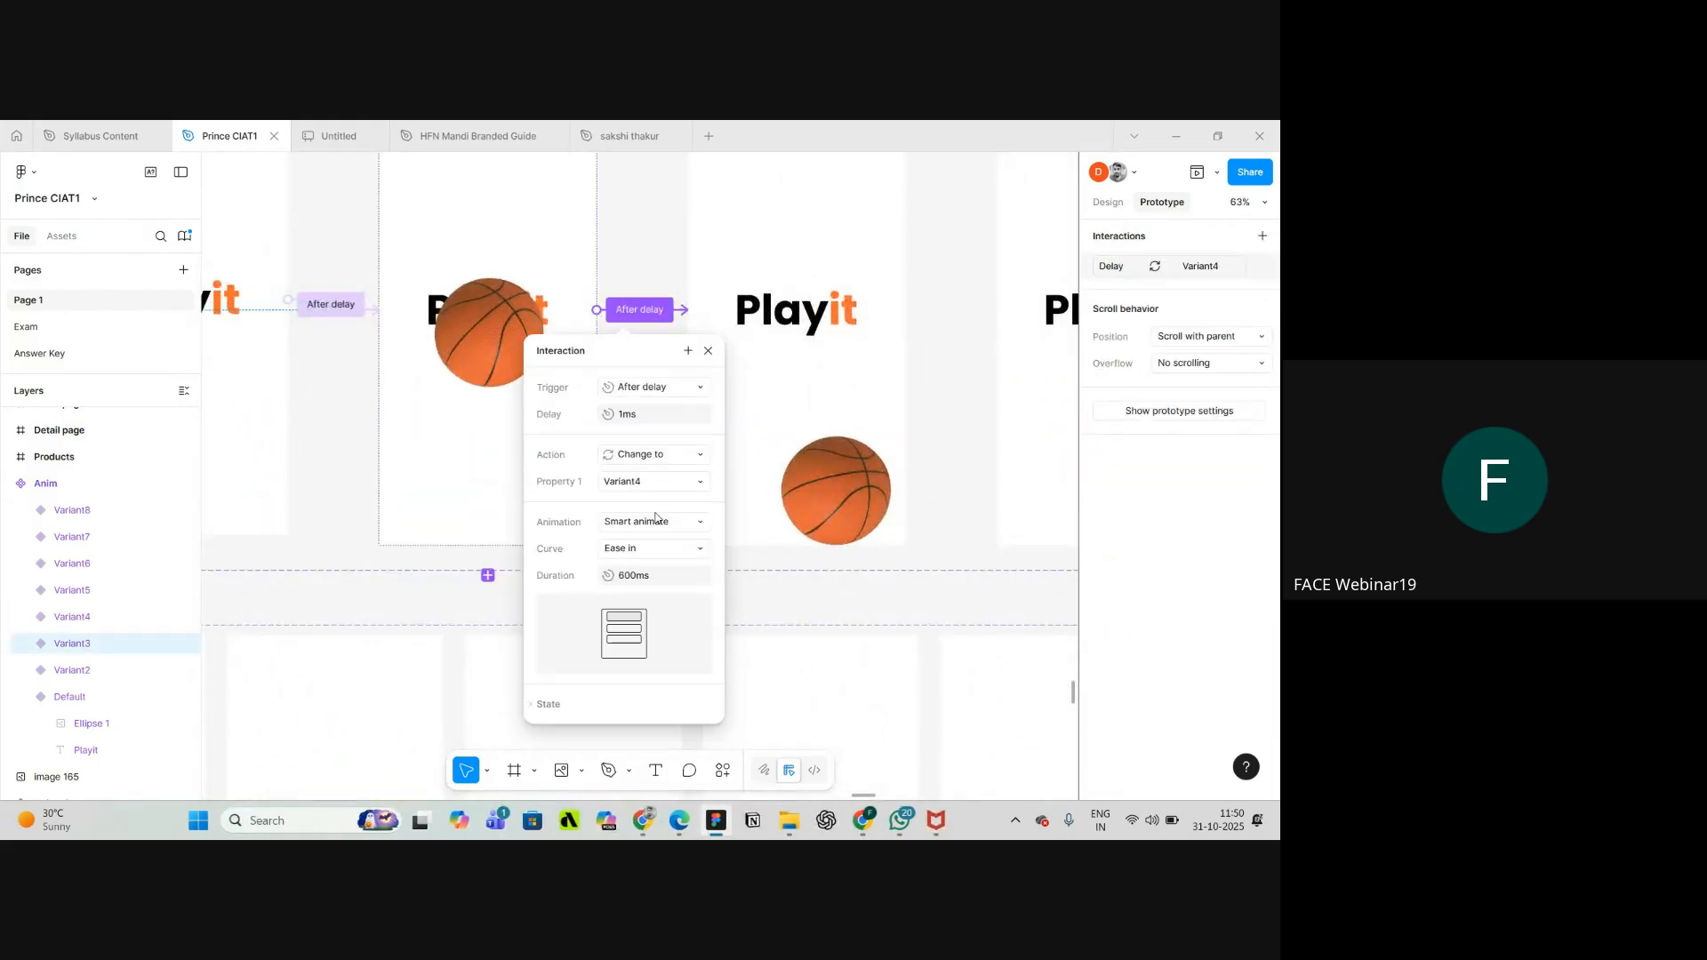
scroll(655, 517, "down", 2)
scroll(655, 504, "down", 3)
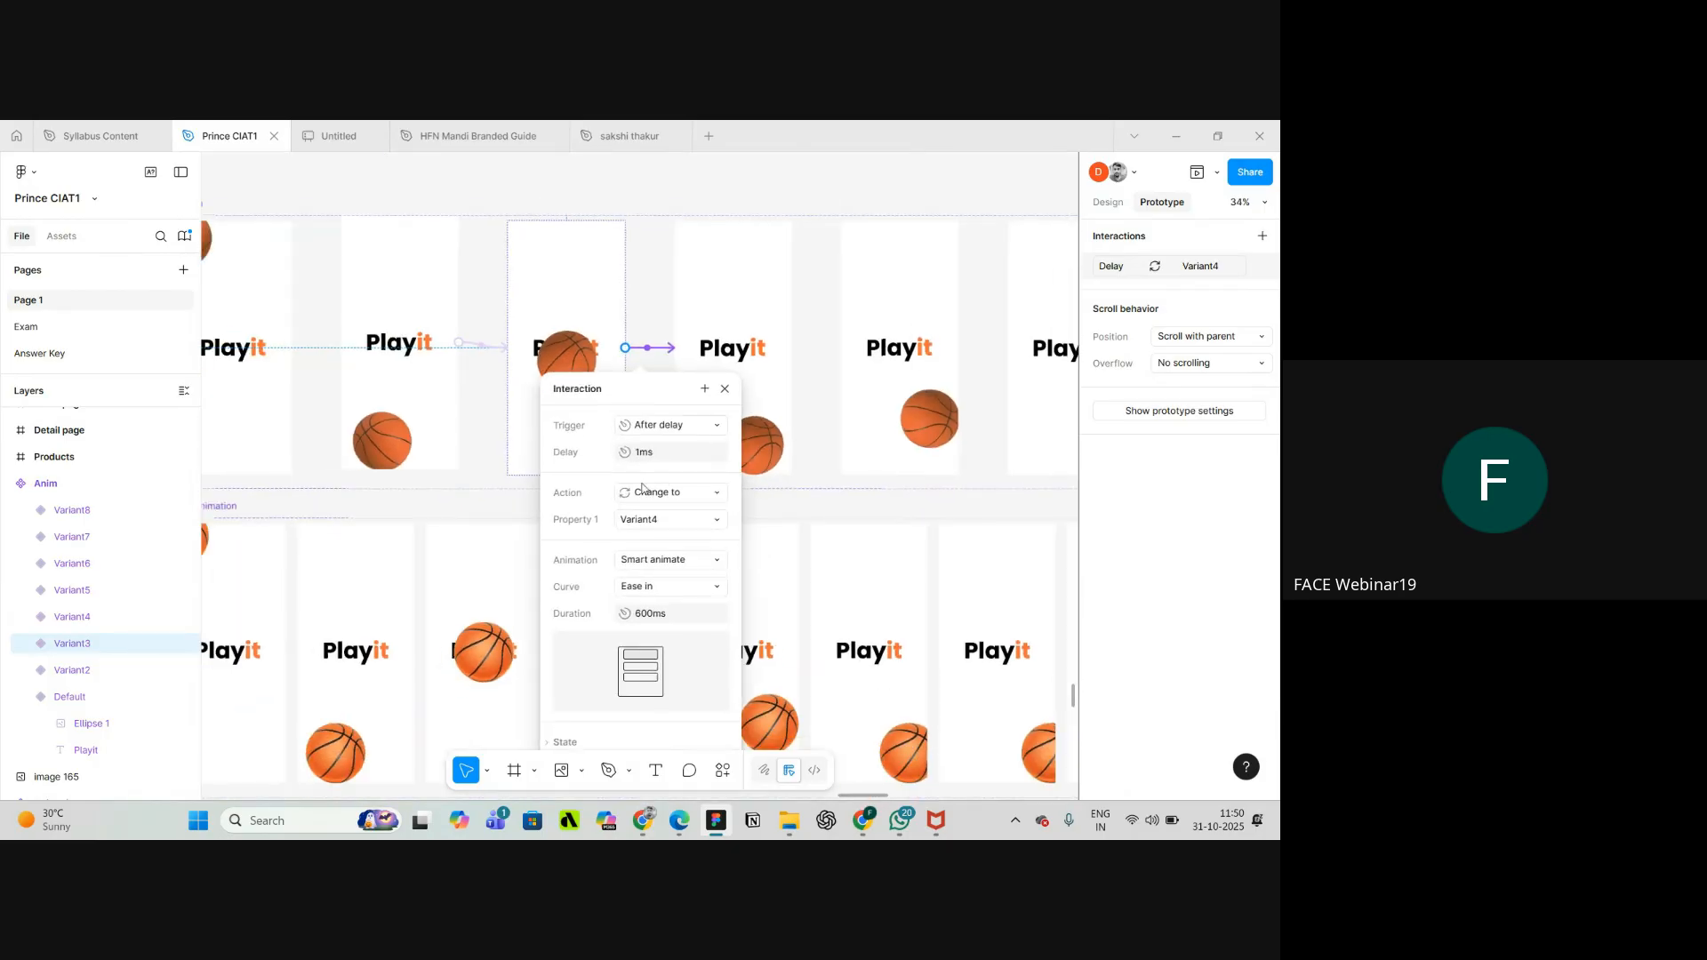
- Set the animation curve of Ball Animation's Variant3-to-Variant4 interaction to Ease in
left_click(501, 577)
scroll(543, 660, "up", 5)
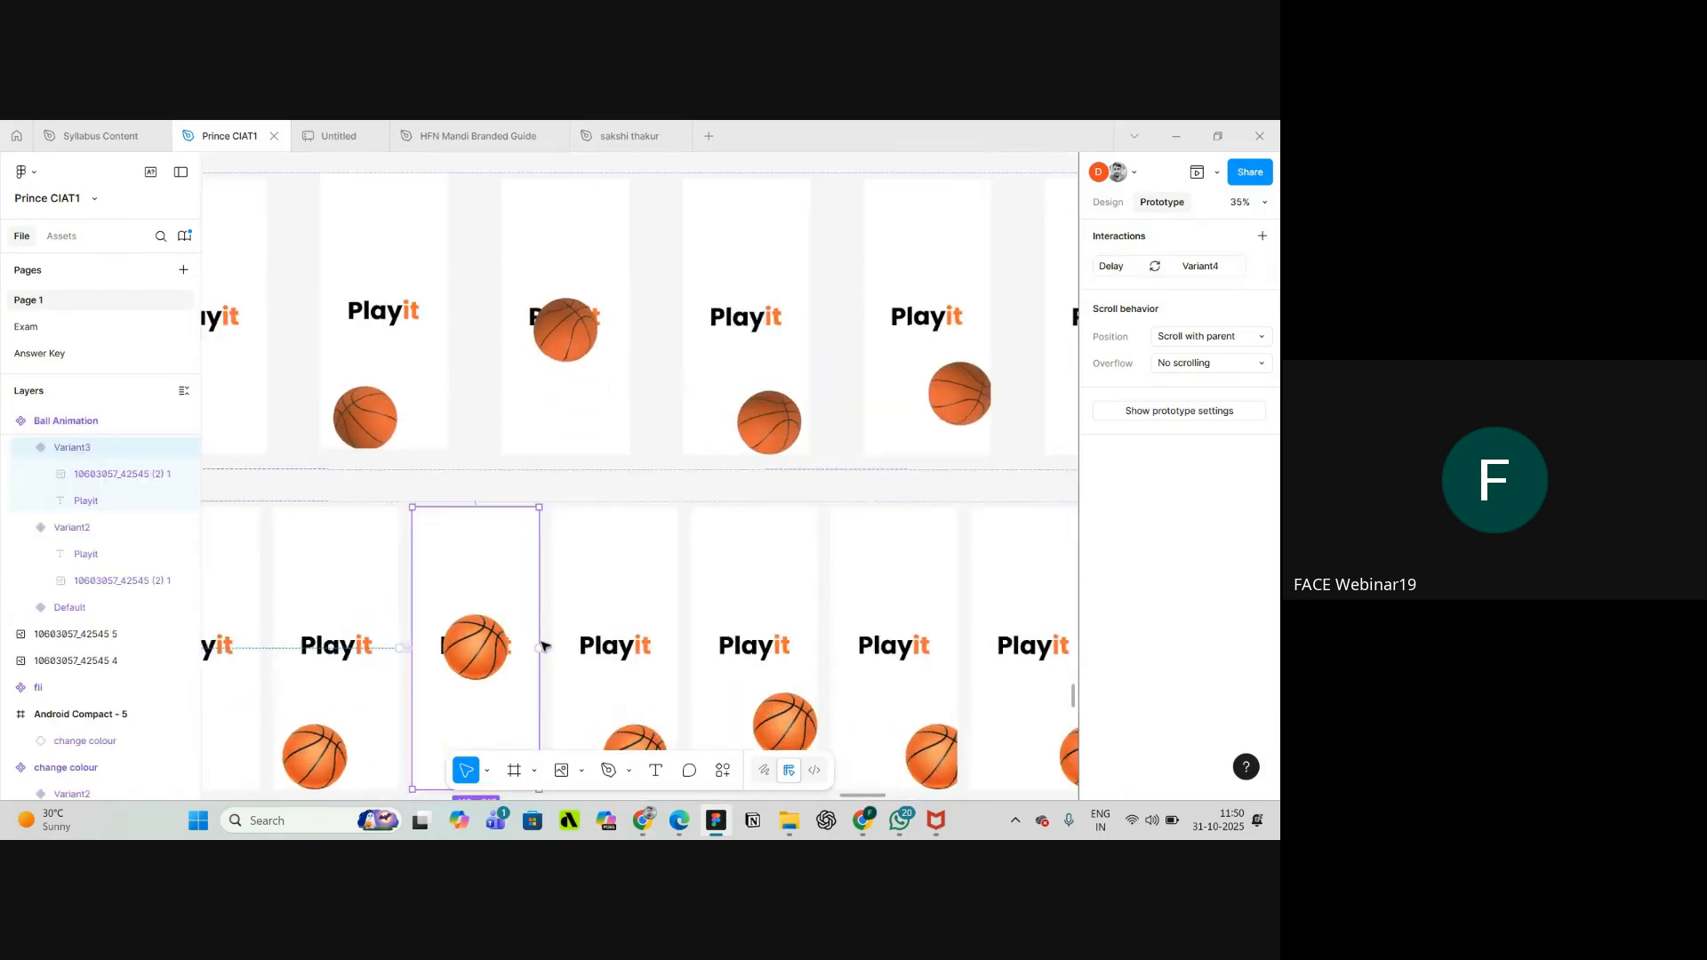
left_click(553, 661)
scroll(553, 662, "down", 6)
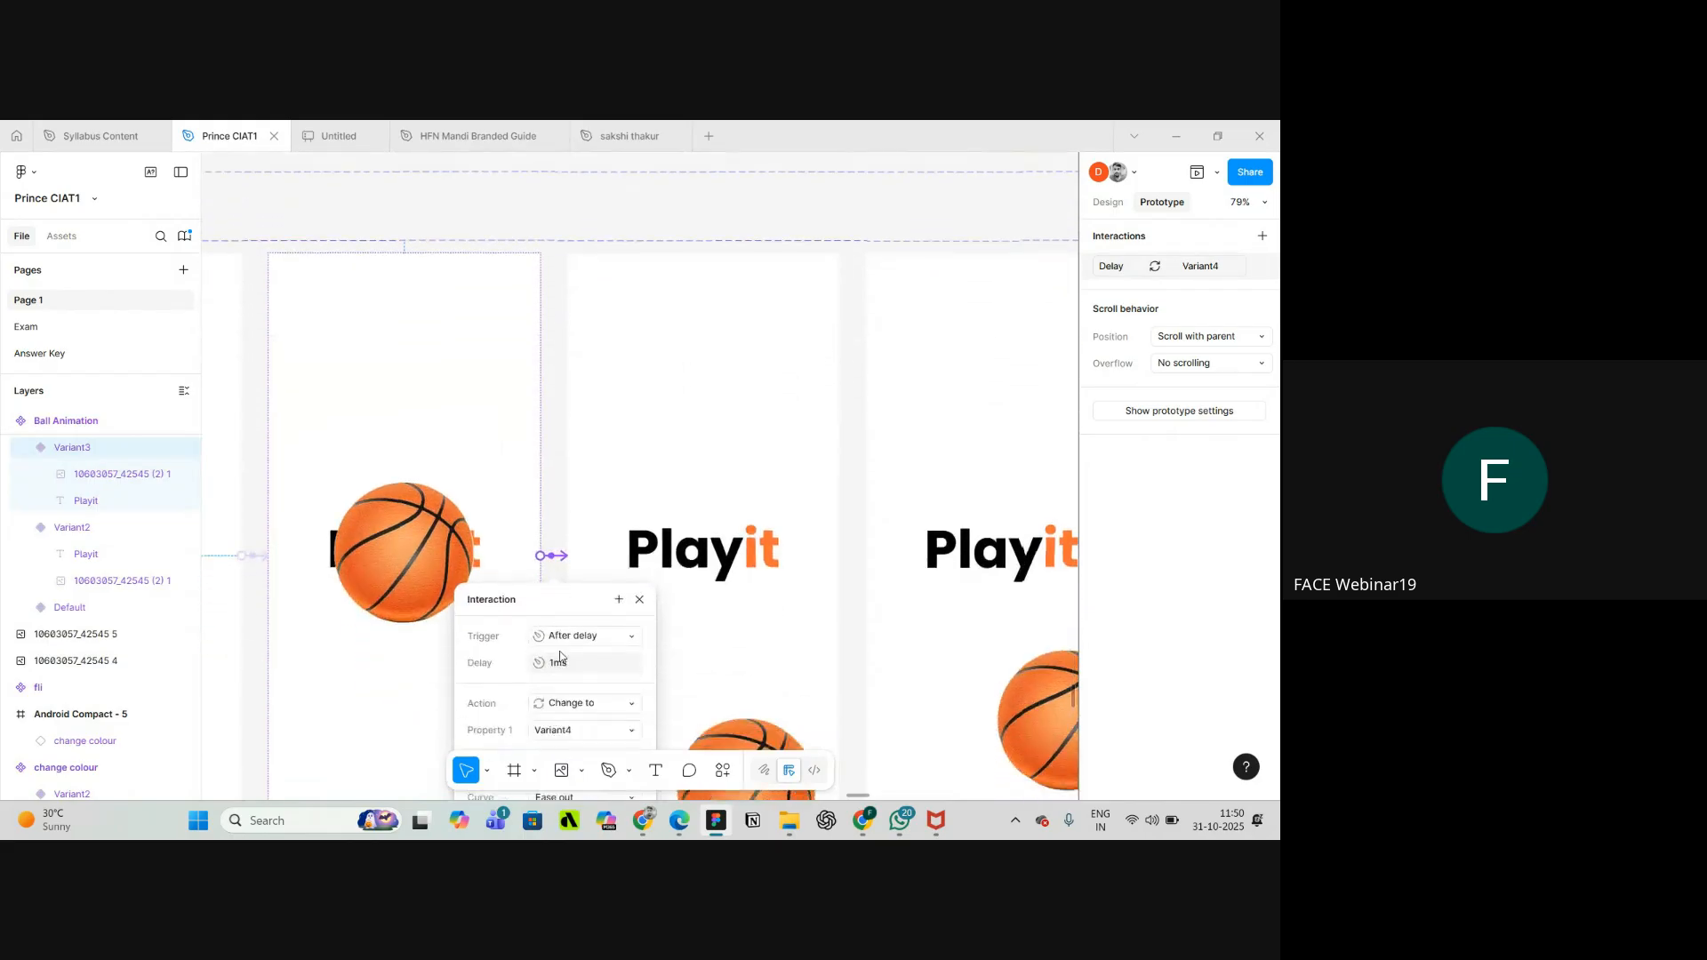
left_click(564, 653)
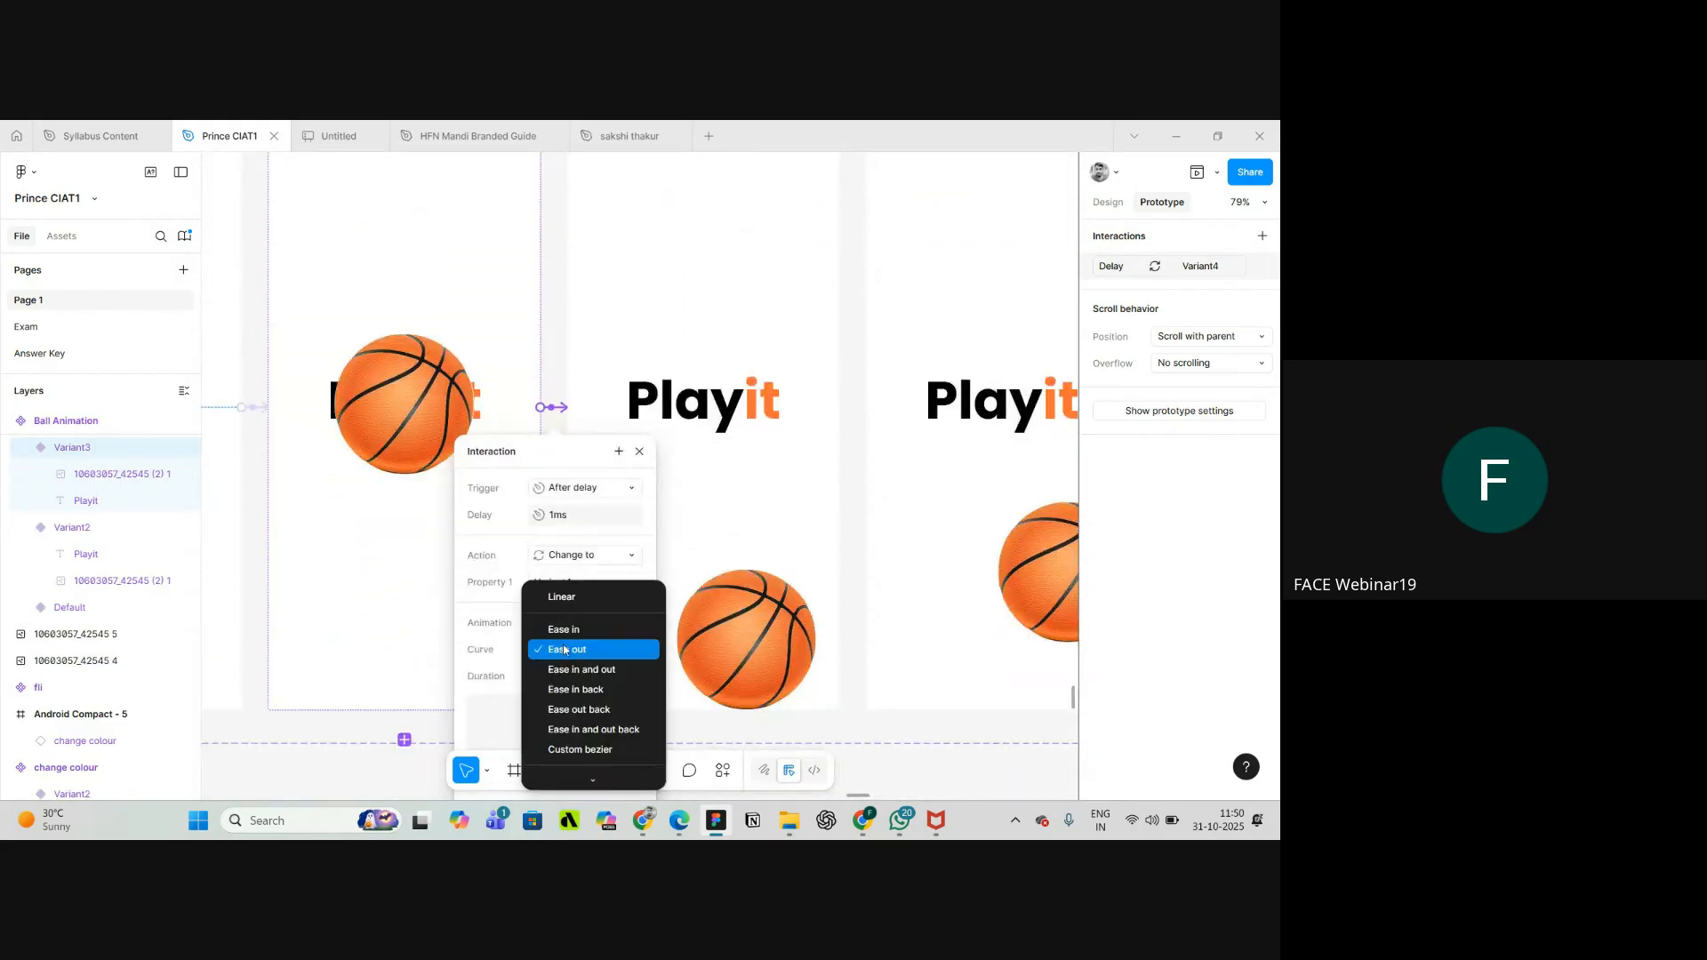
left_click(564, 635)
scroll(564, 637, "down", 5)
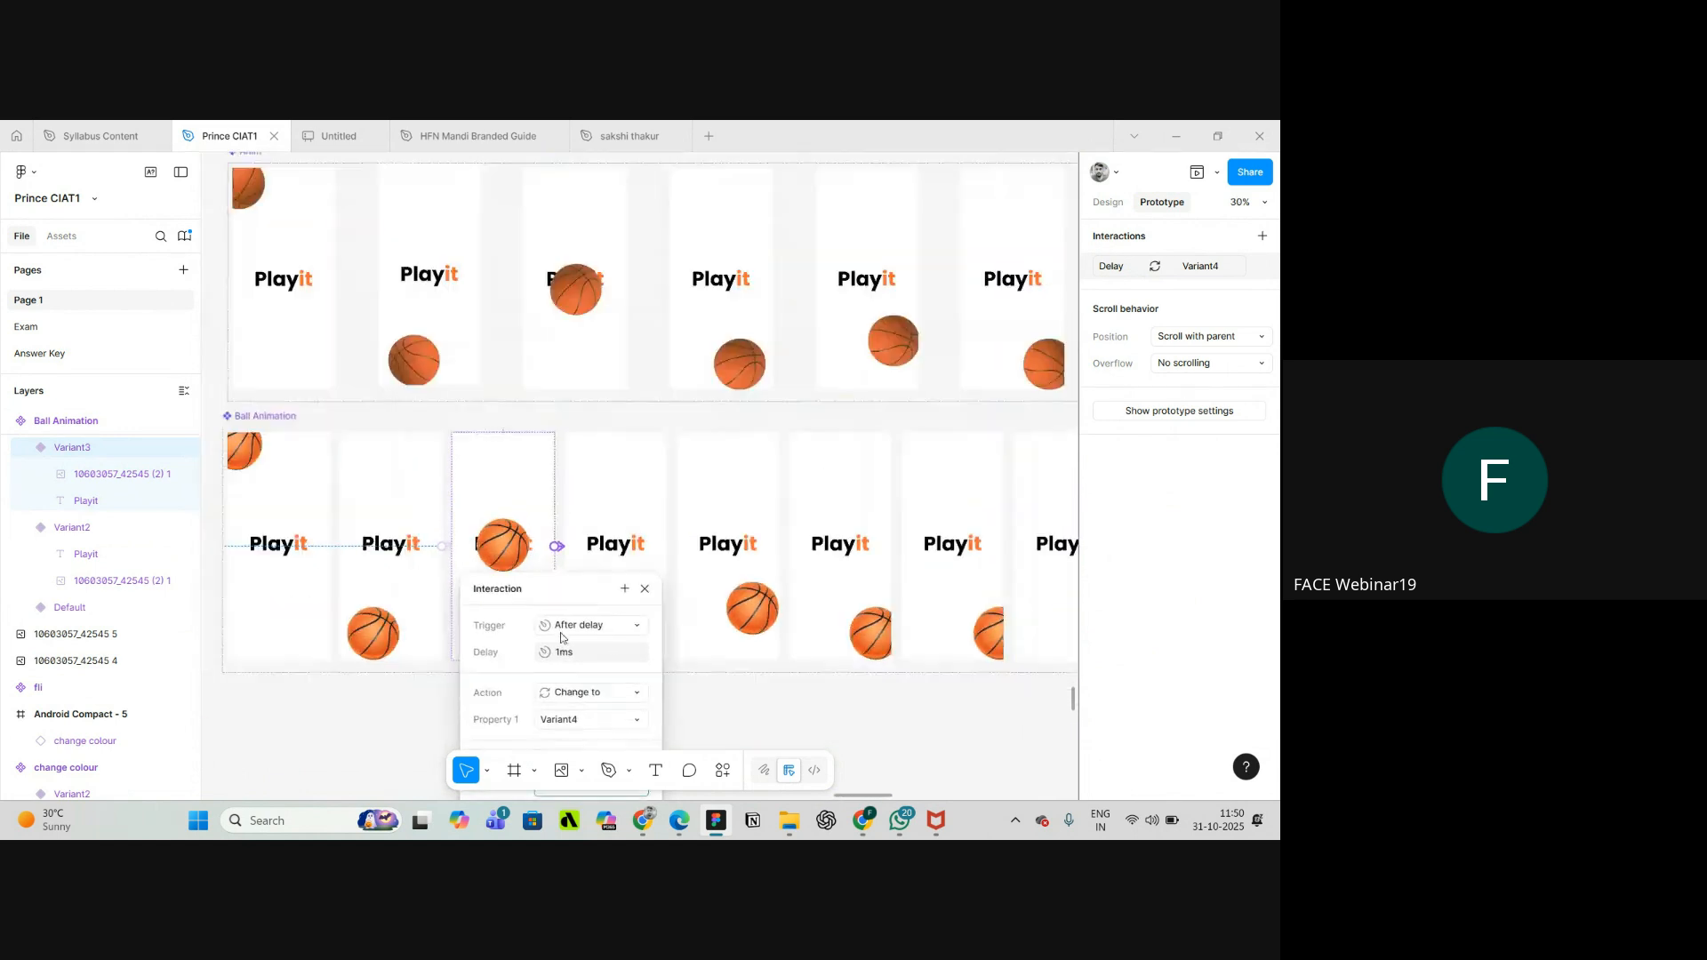
- Compare the Variant3-to-Variant4 interaction settings of Anim with those of Ball Animation
scroll(587, 360, "up", 2)
left_click(611, 354)
left_click(668, 236)
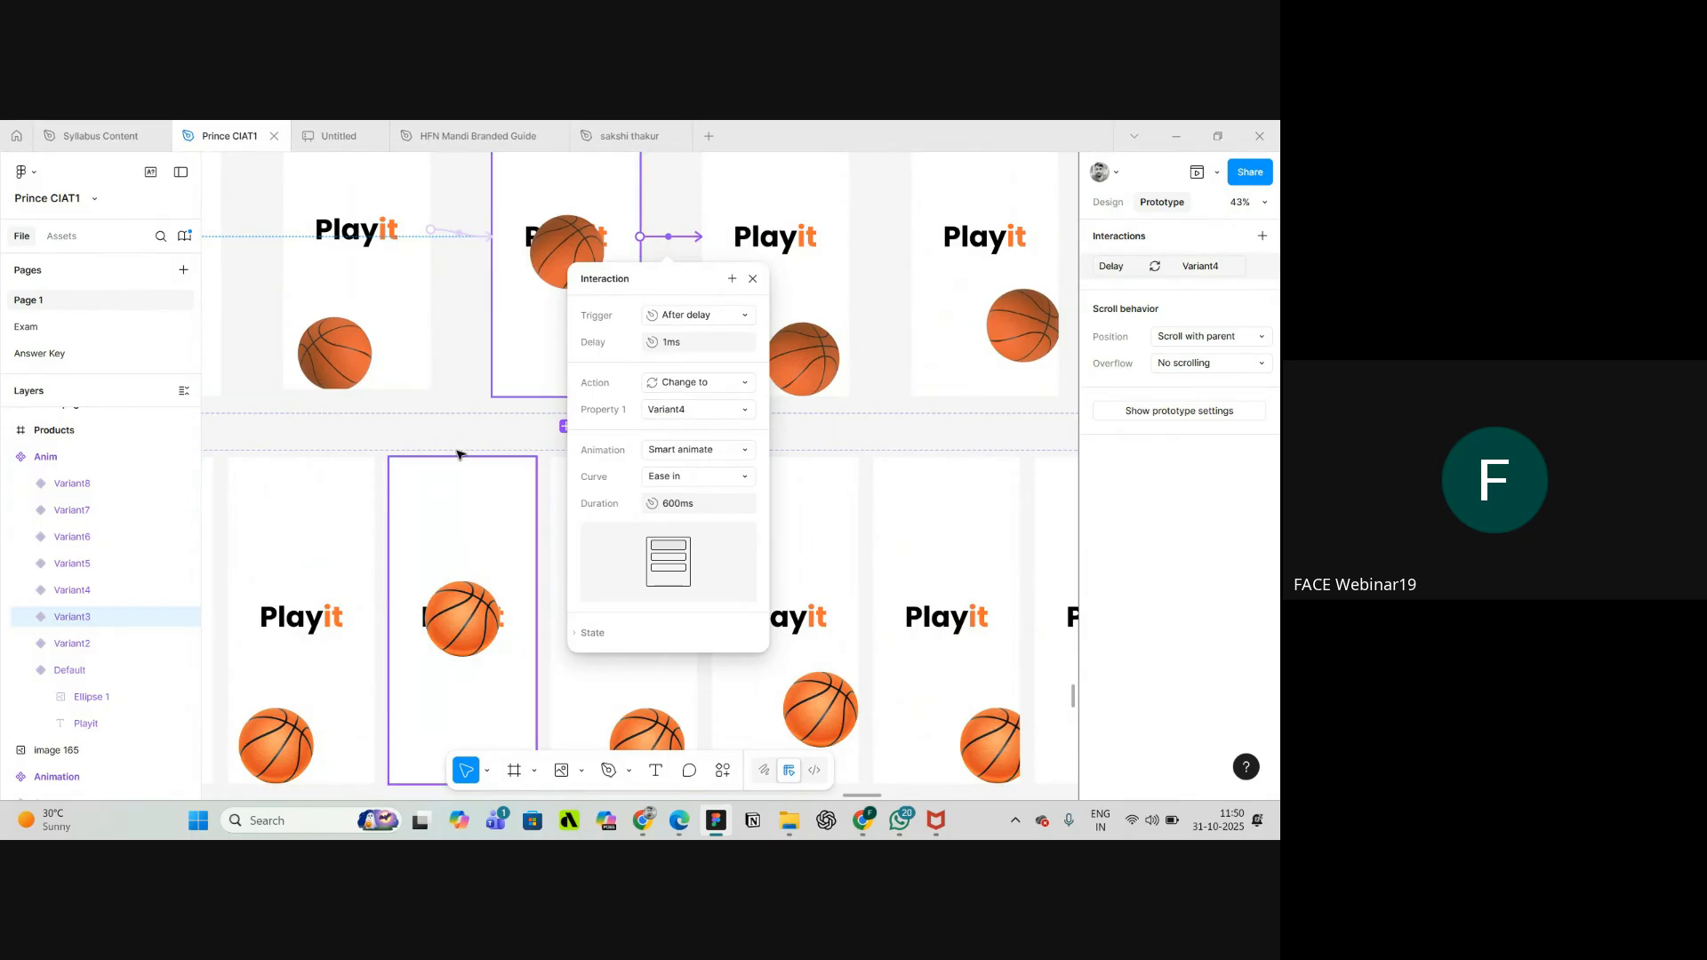
left_click(466, 423)
scroll(469, 423, "down", 3)
scroll(520, 551, "up", 4)
left_click(518, 556)
left_click(517, 556)
scroll(518, 555, "down", 4)
scroll(518, 556, "down", 2)
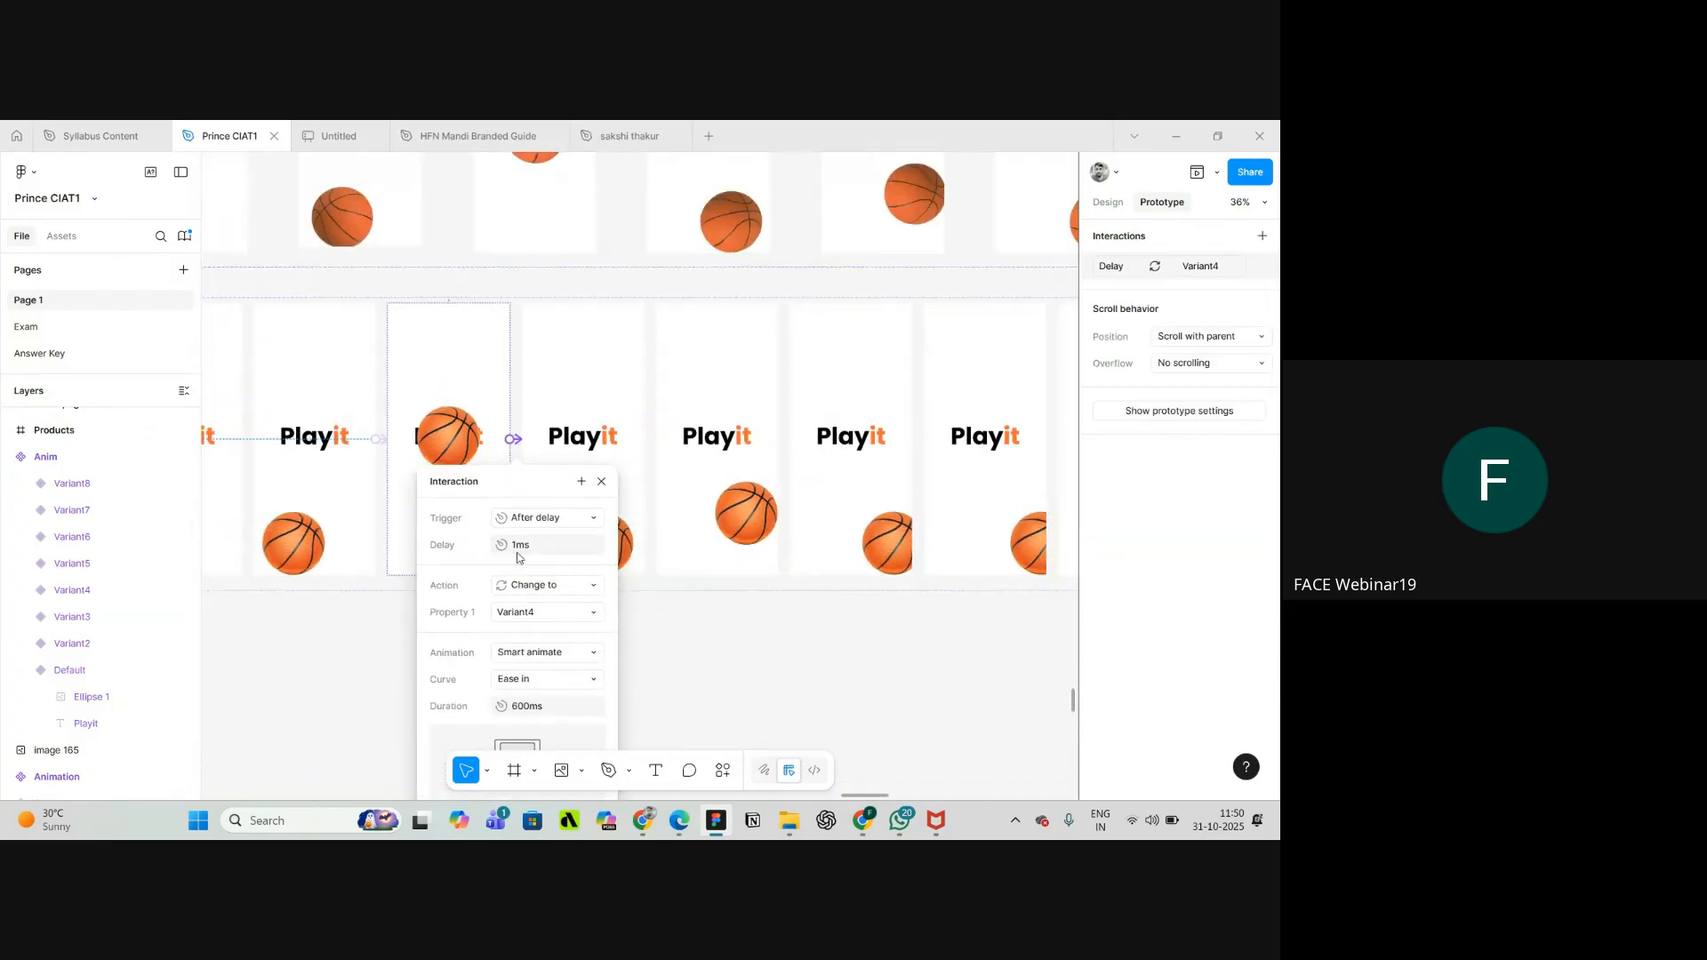
left_click(610, 383)
scroll(607, 382, "down", 3)
scroll(599, 355, "up", 1)
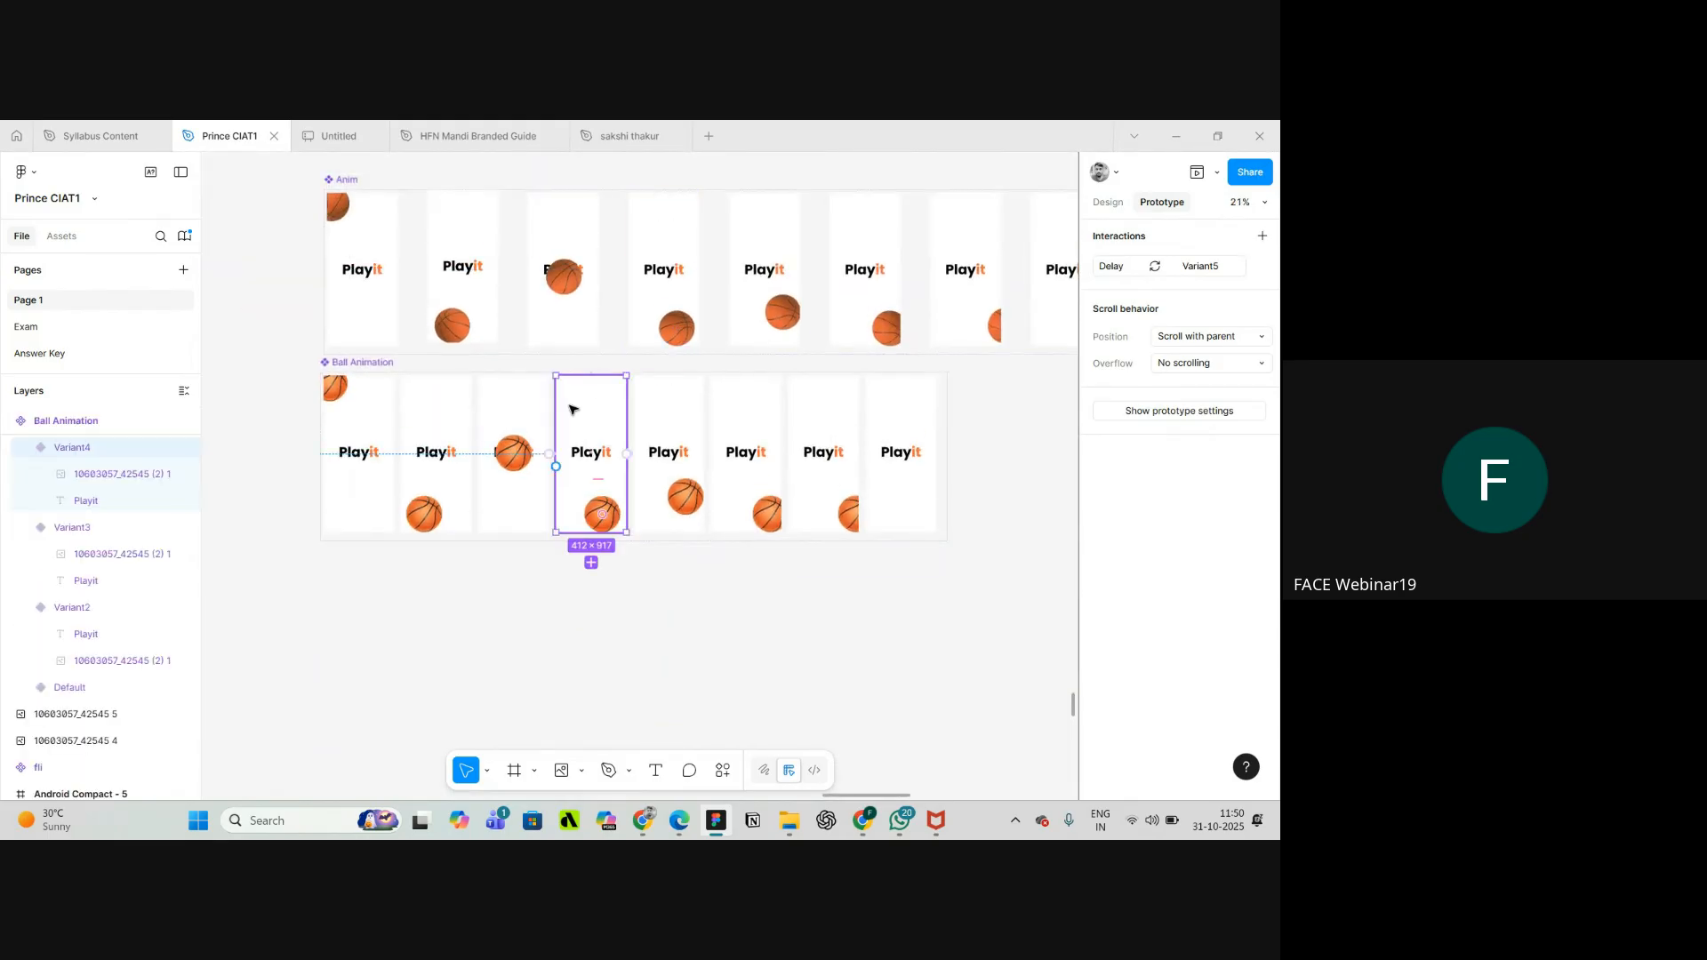
- Check the Variant4-to-Variant5 interaction settings in the Anim set, and select Variant5 of Ball Animation
scroll(691, 278, "up", 2)
left_click(687, 283)
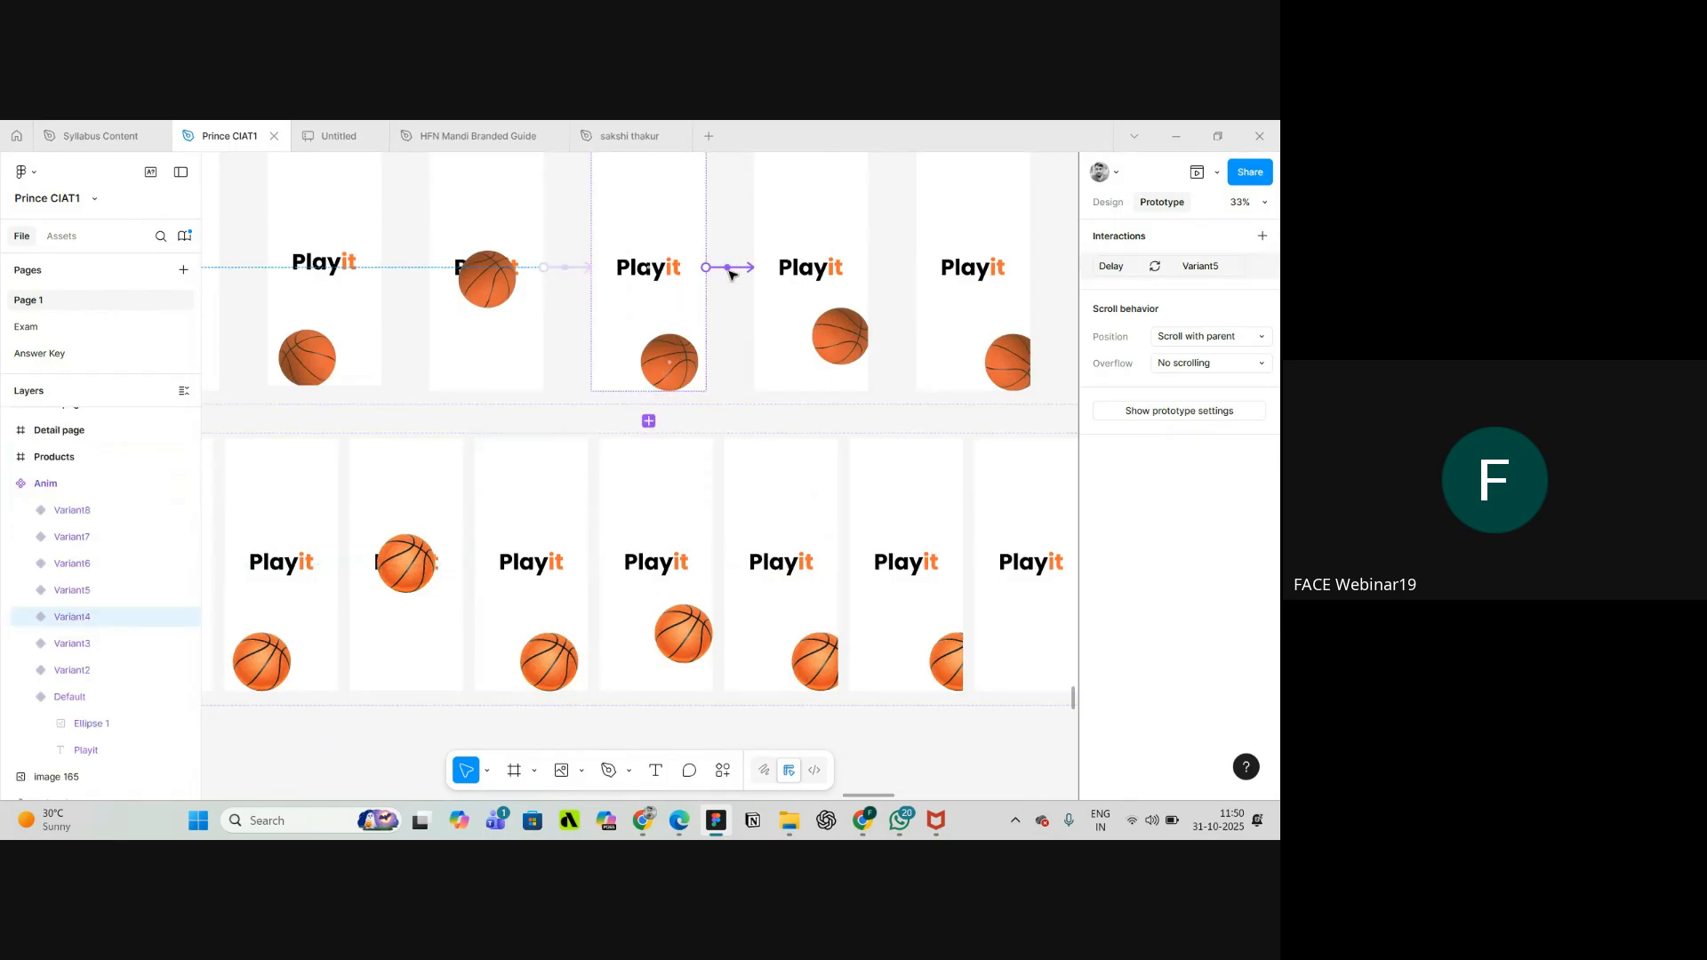
left_click(729, 267)
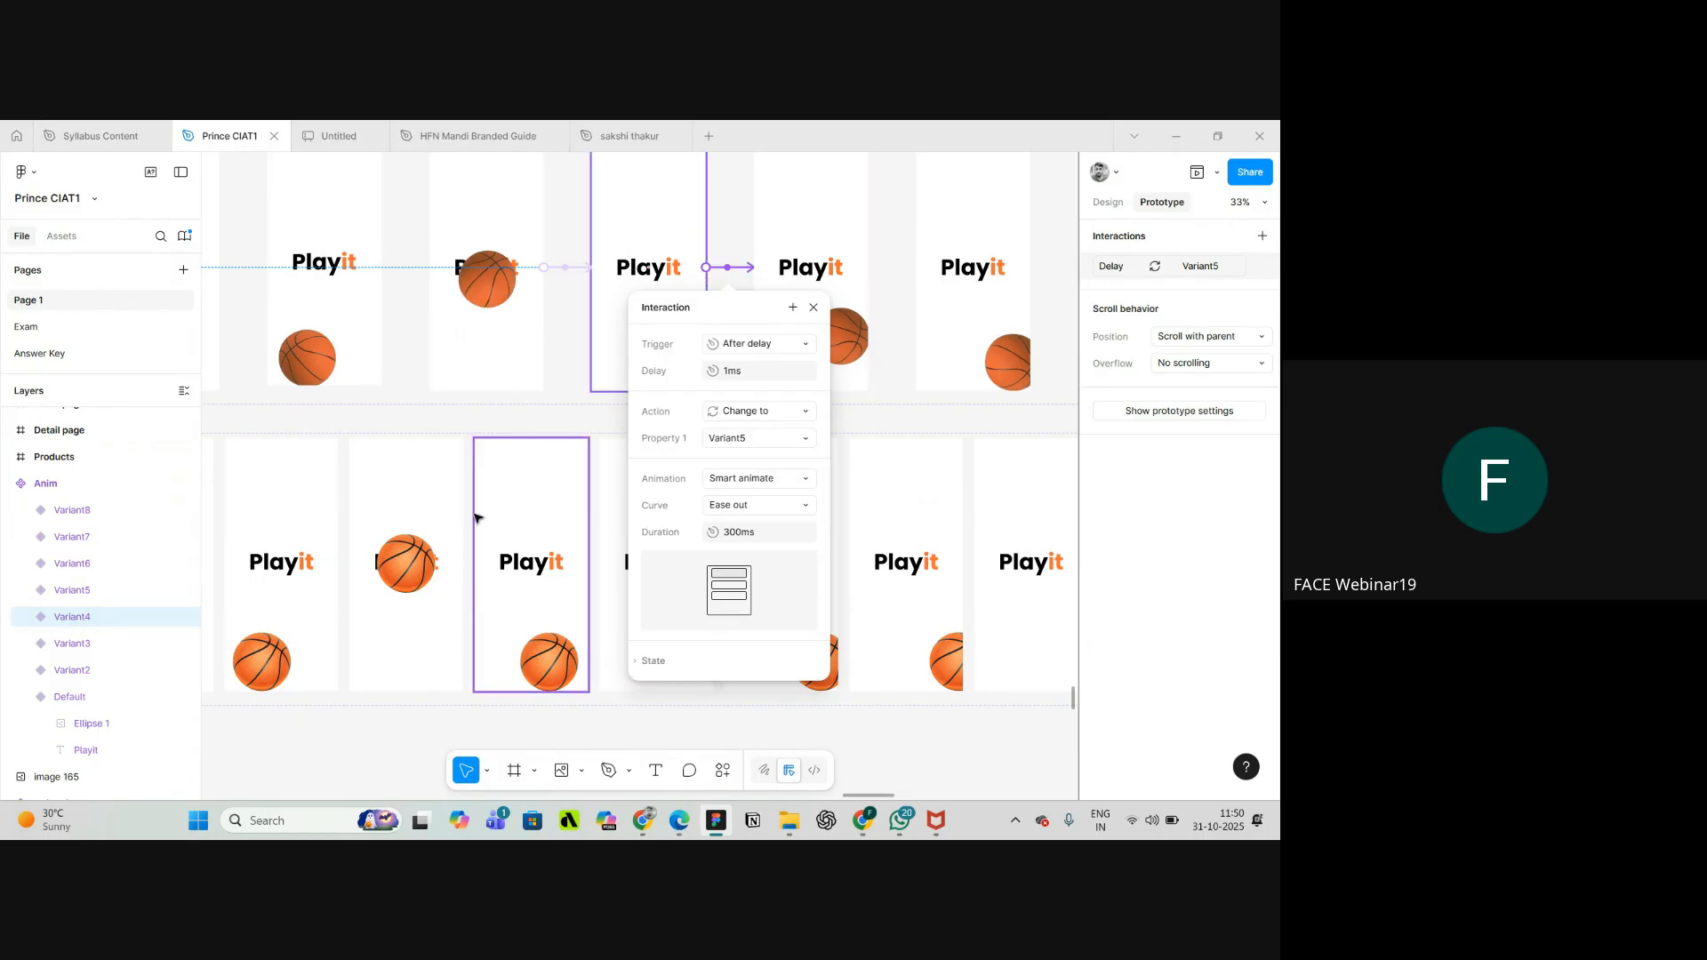
scroll(484, 493, "down", 3)
left_click(503, 506)
left_click(591, 501)
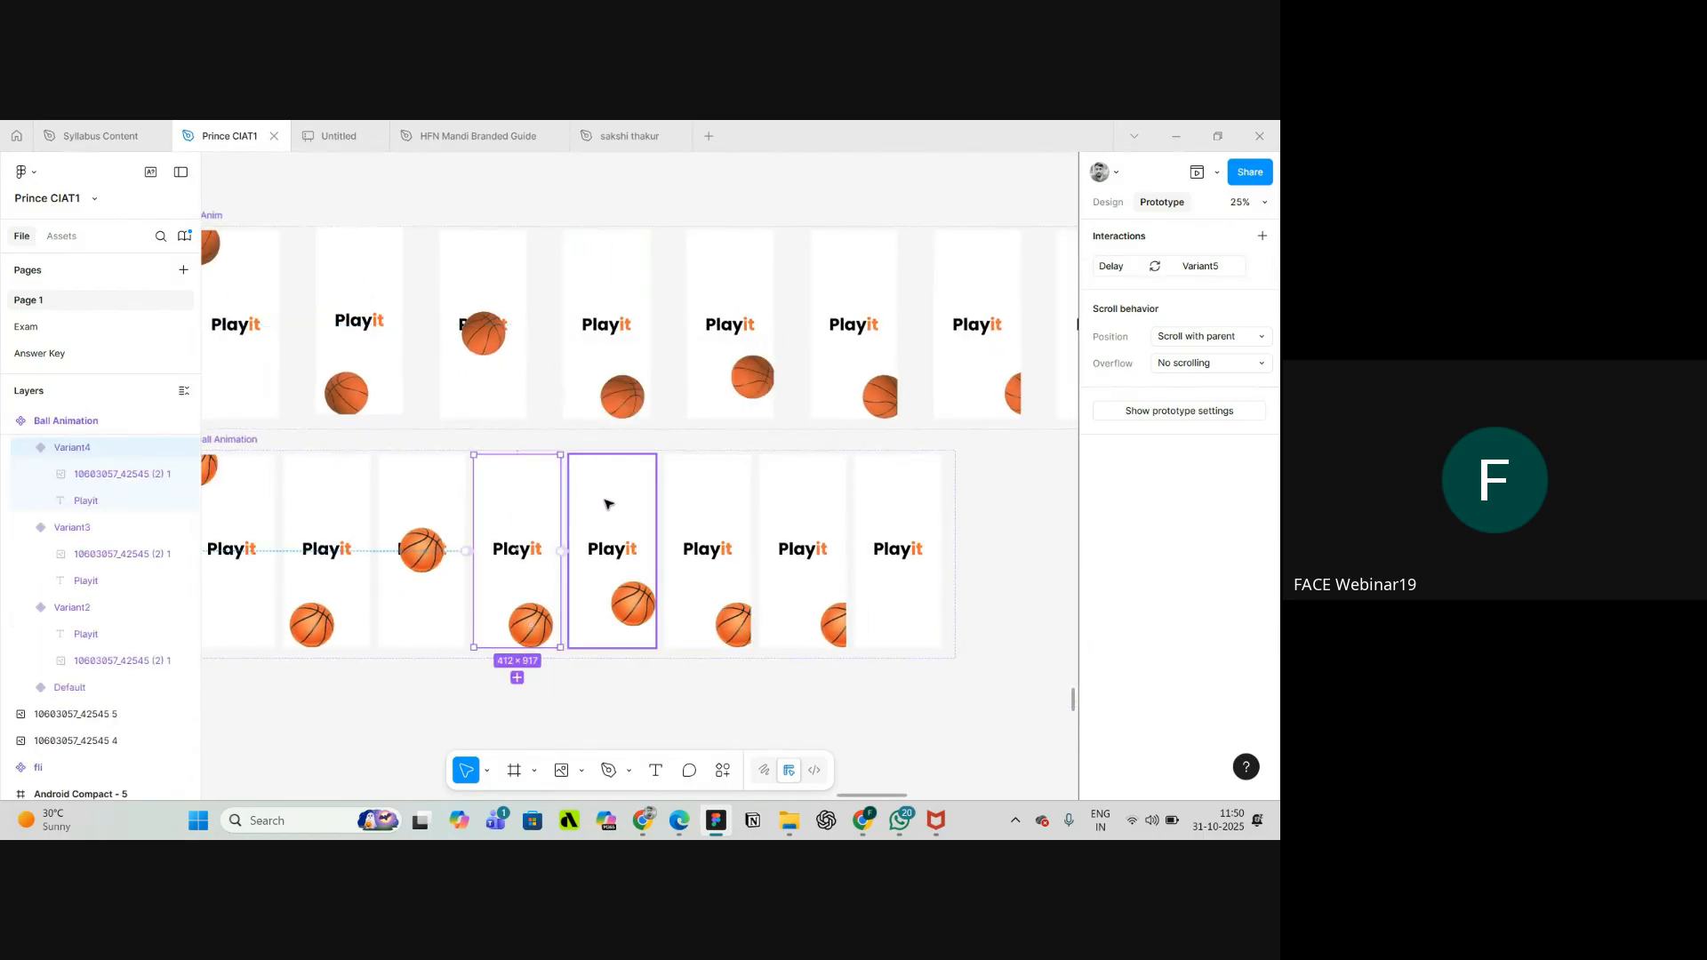
- Check the Variant3-to-Variant4 interaction settings in the Anim set
scroll(600, 516, "up", 2)
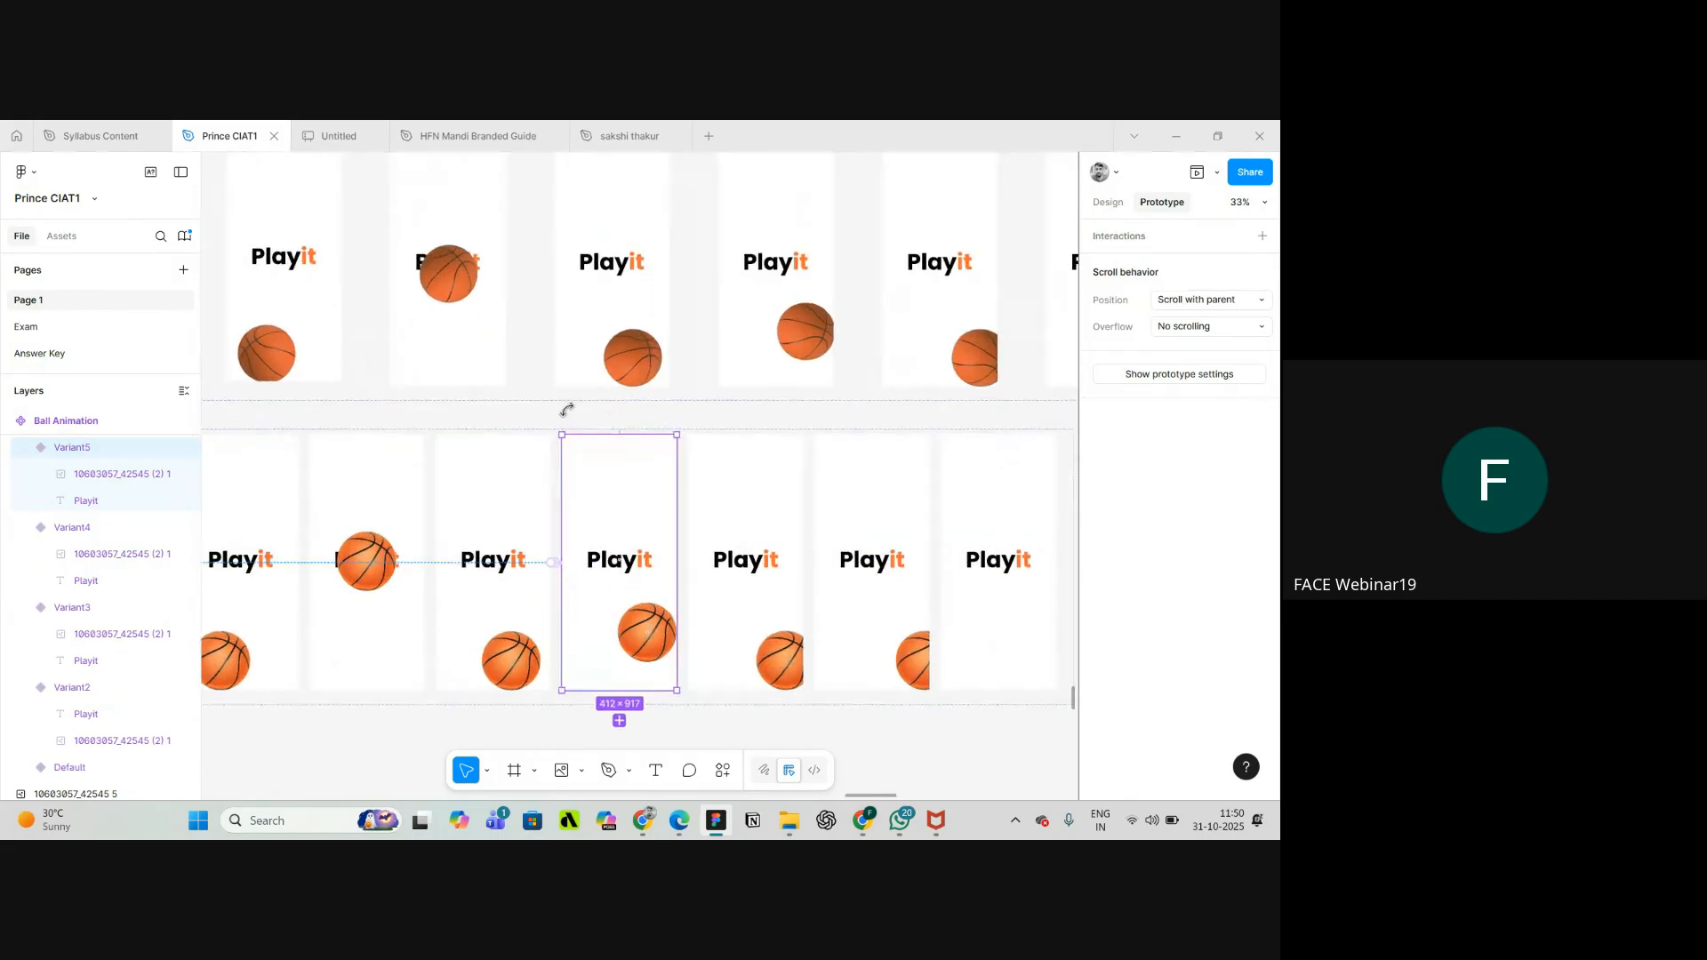
left_click(570, 360)
left_click(534, 261)
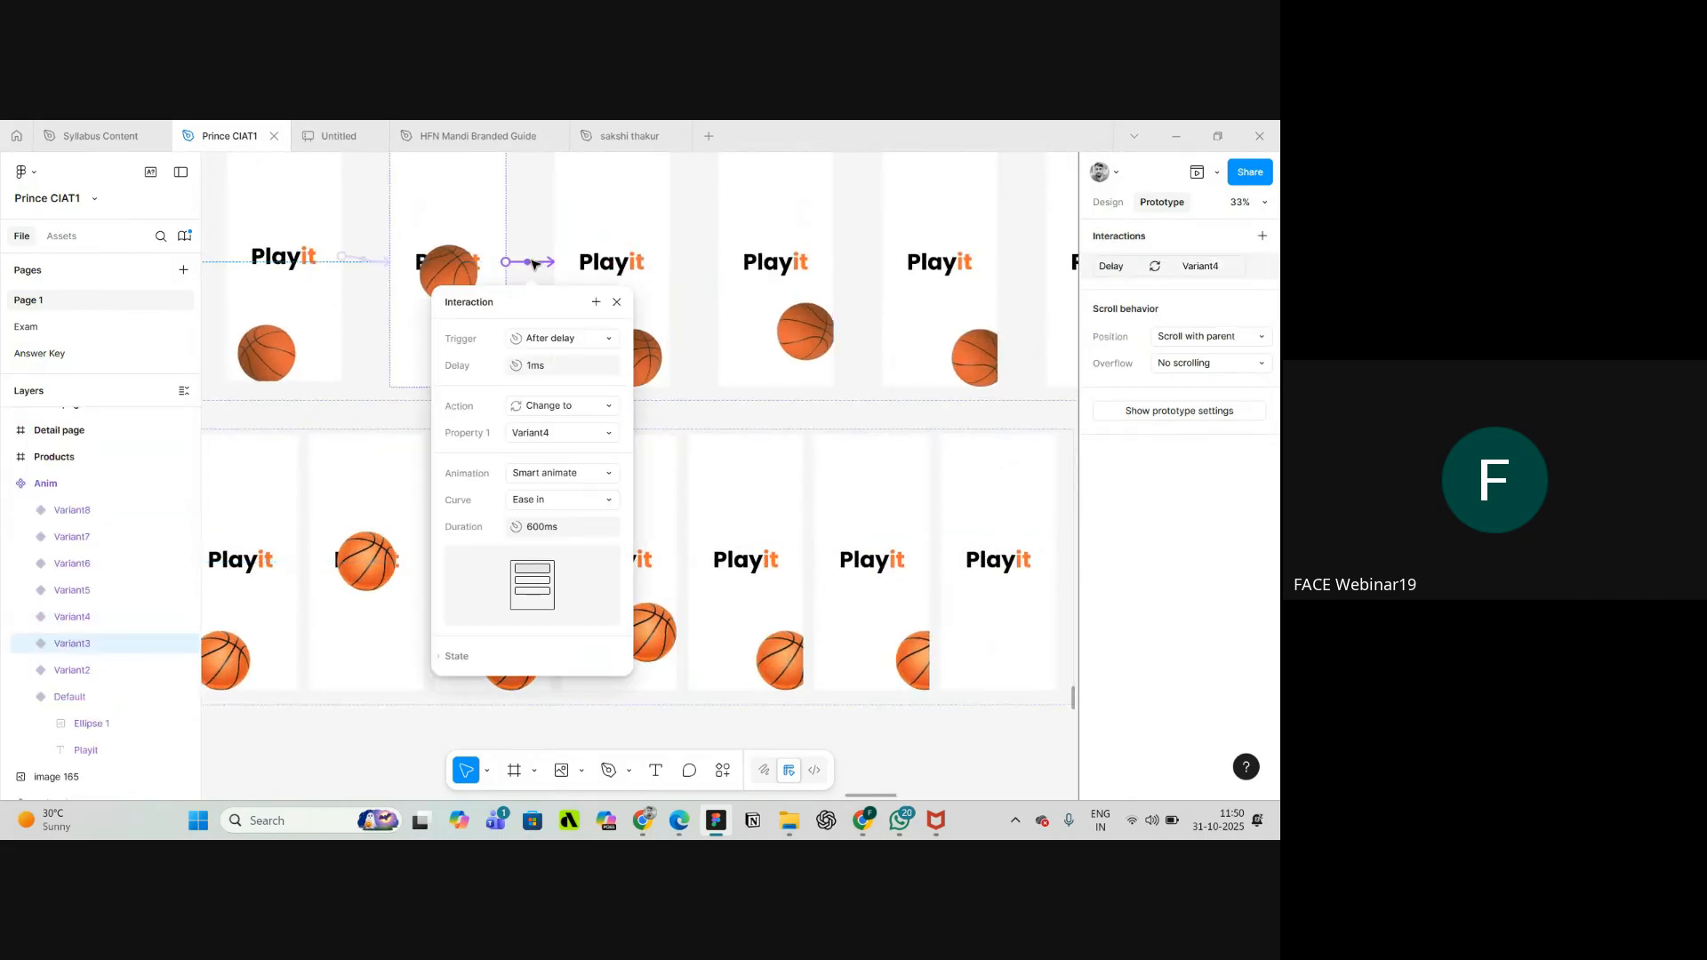
left_click(610, 483)
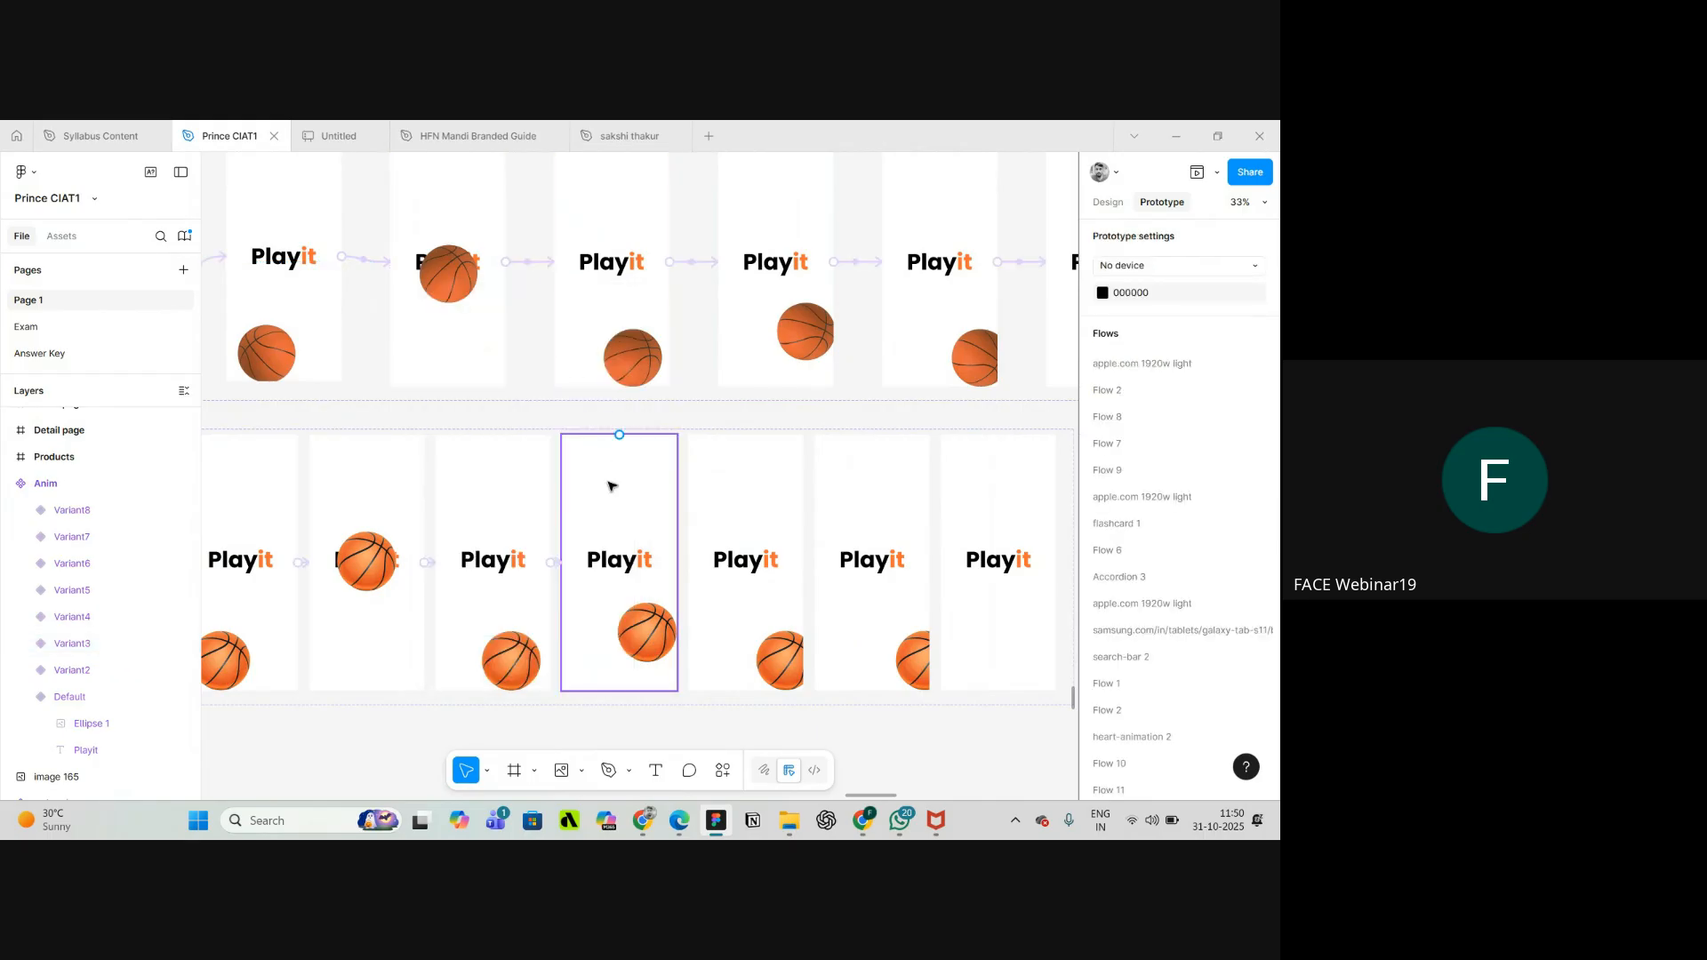
- Review the animation curve and duration of Ball Animation's Variant4-to-Variant5 interaction
left_click(555, 564)
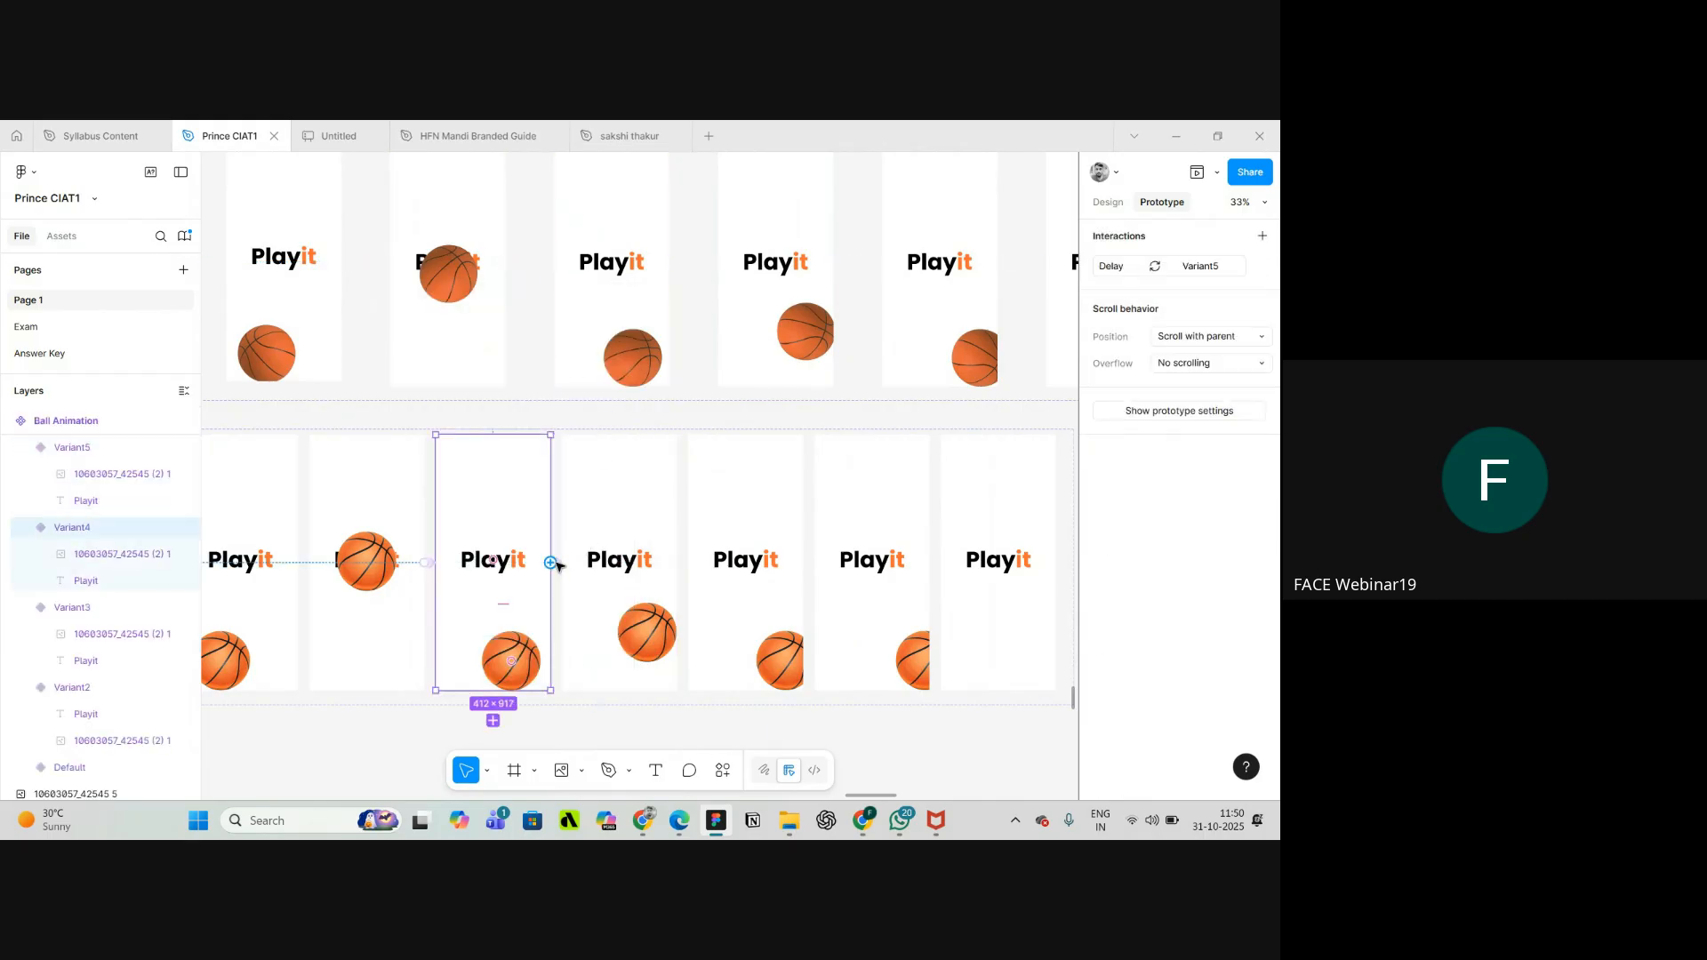
scroll(553, 564, "up", 6)
scroll(552, 565, "down", 3)
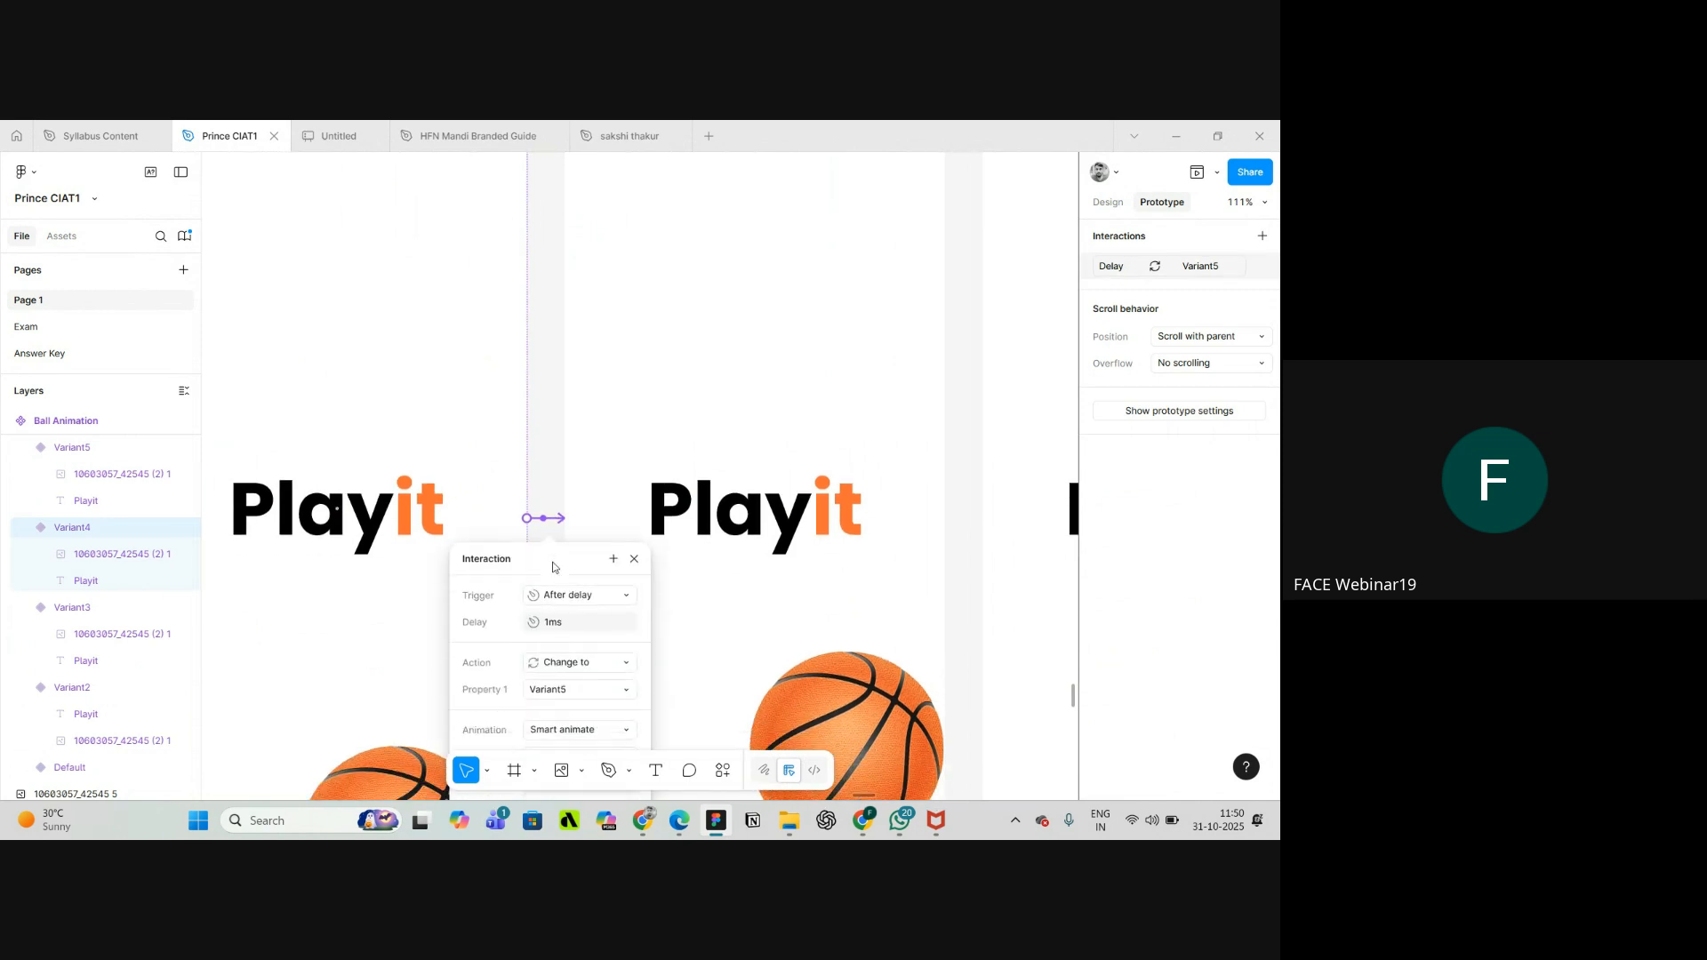
scroll(554, 566, "down", 1)
scroll(553, 567, "down", 8)
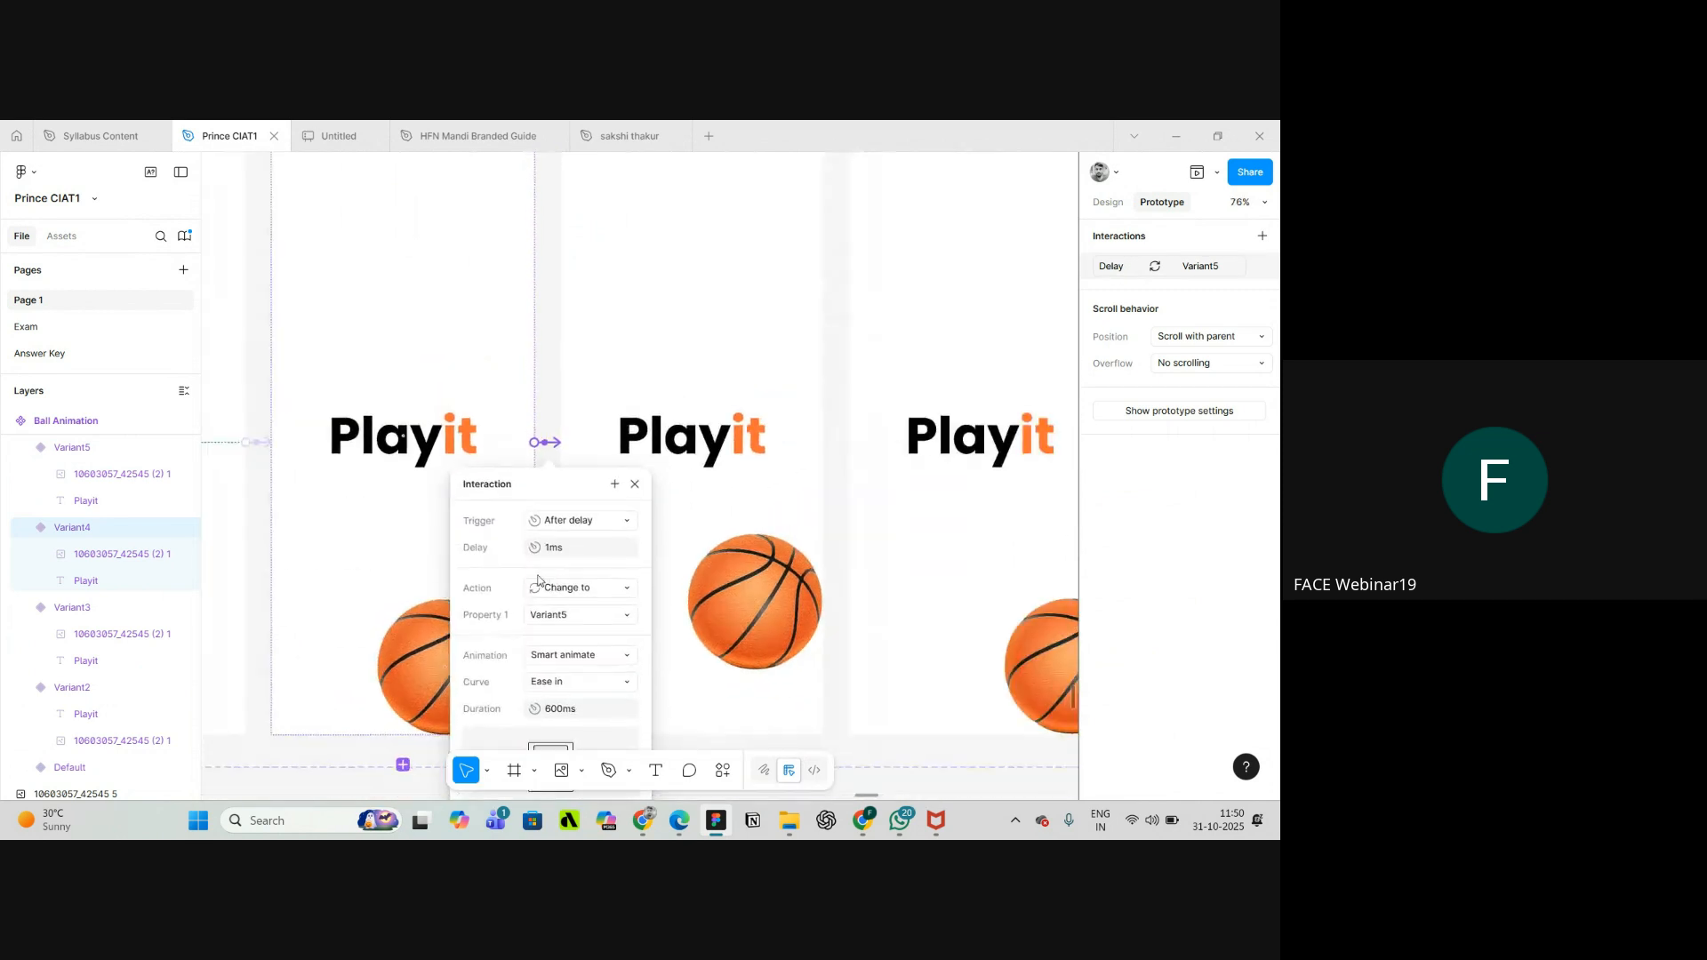
scroll(627, 417, "down", 2)
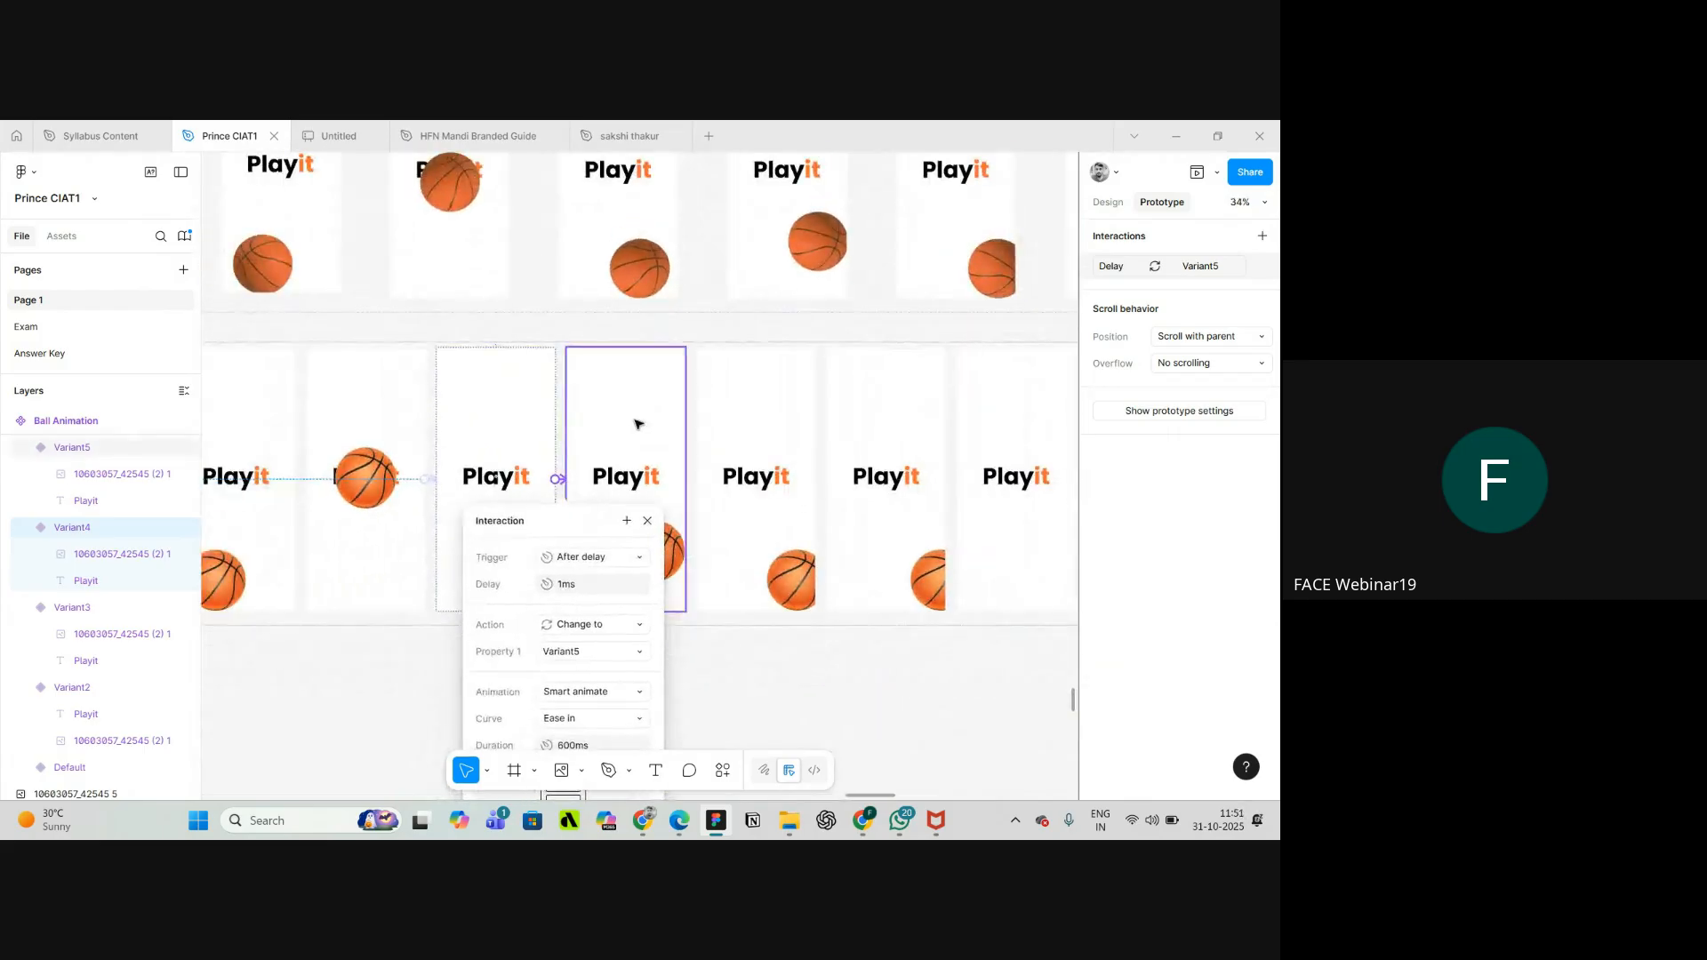
left_click(637, 424)
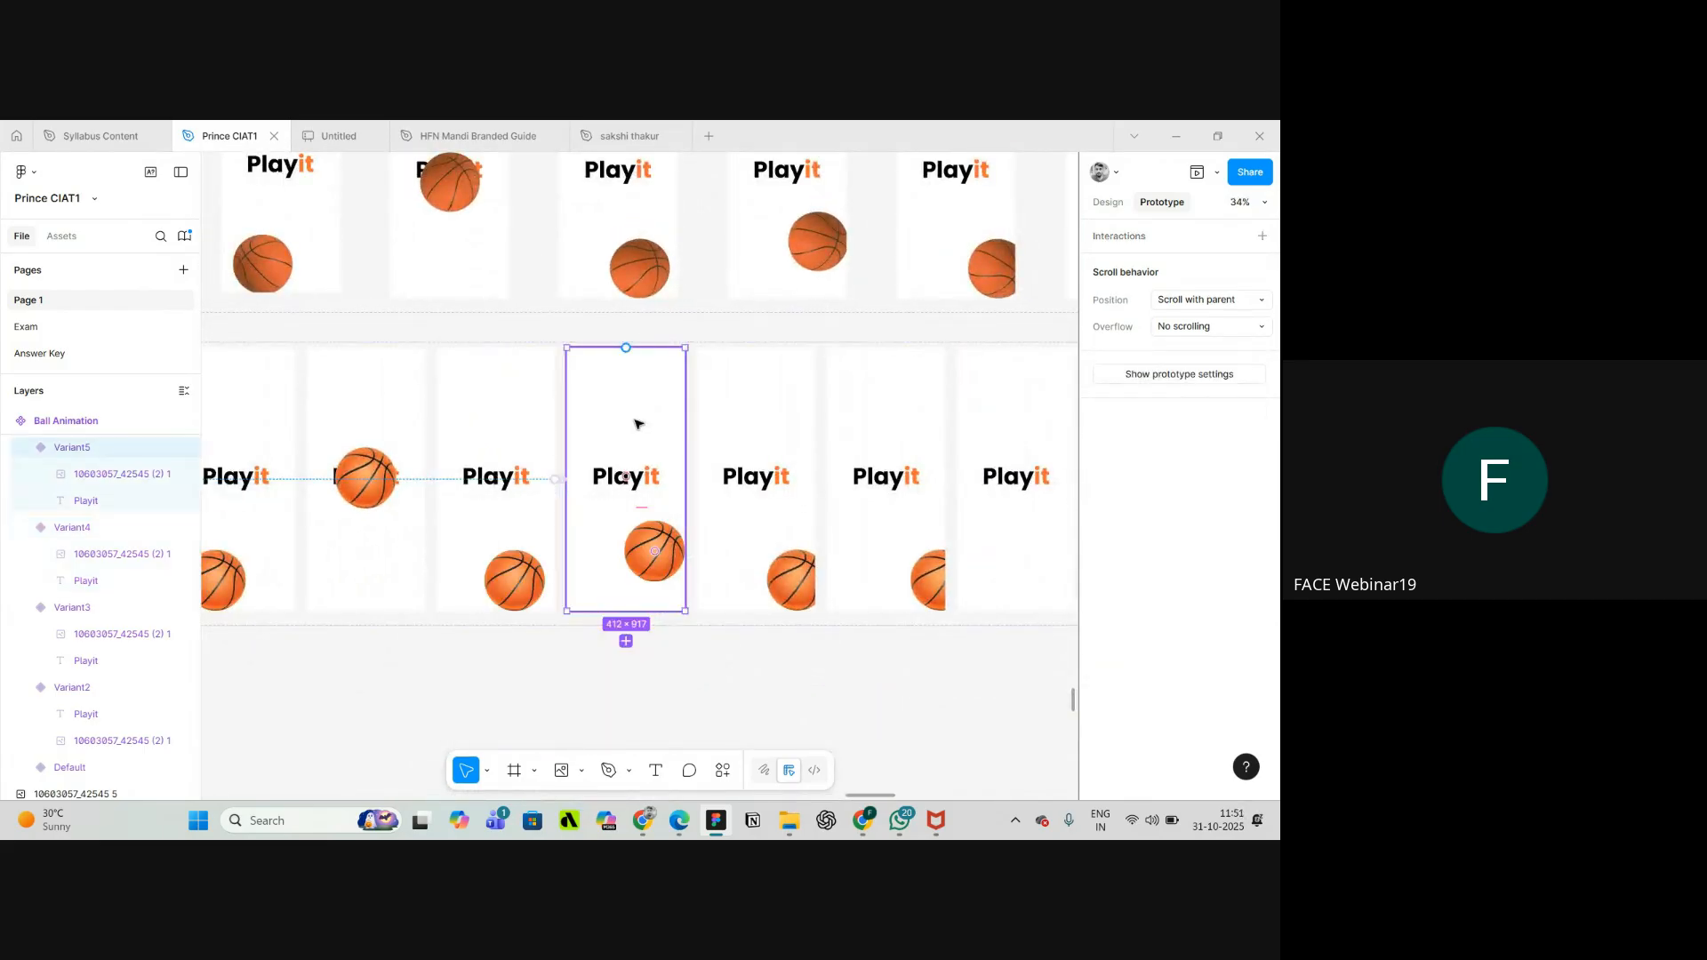
- Compare Anim's Variant3-to-Variant4 animation curve and duration with the matching interaction in Ball Animation
scroll(614, 382, "up", 1)
left_click(488, 307)
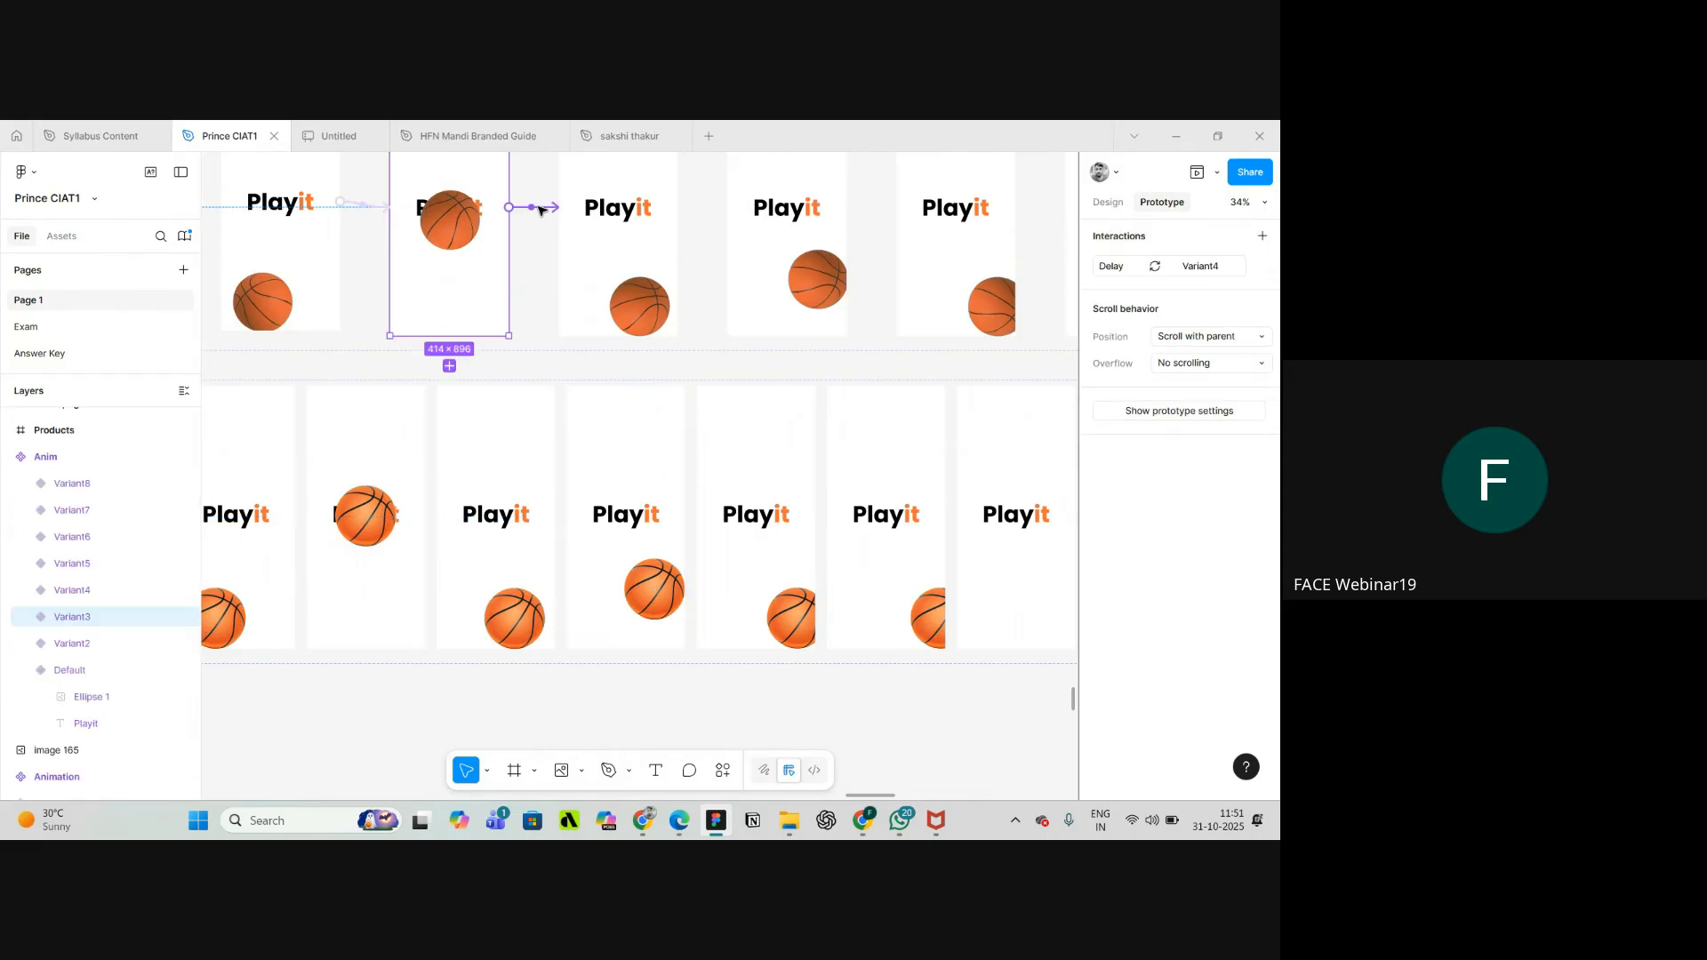
left_click(539, 208)
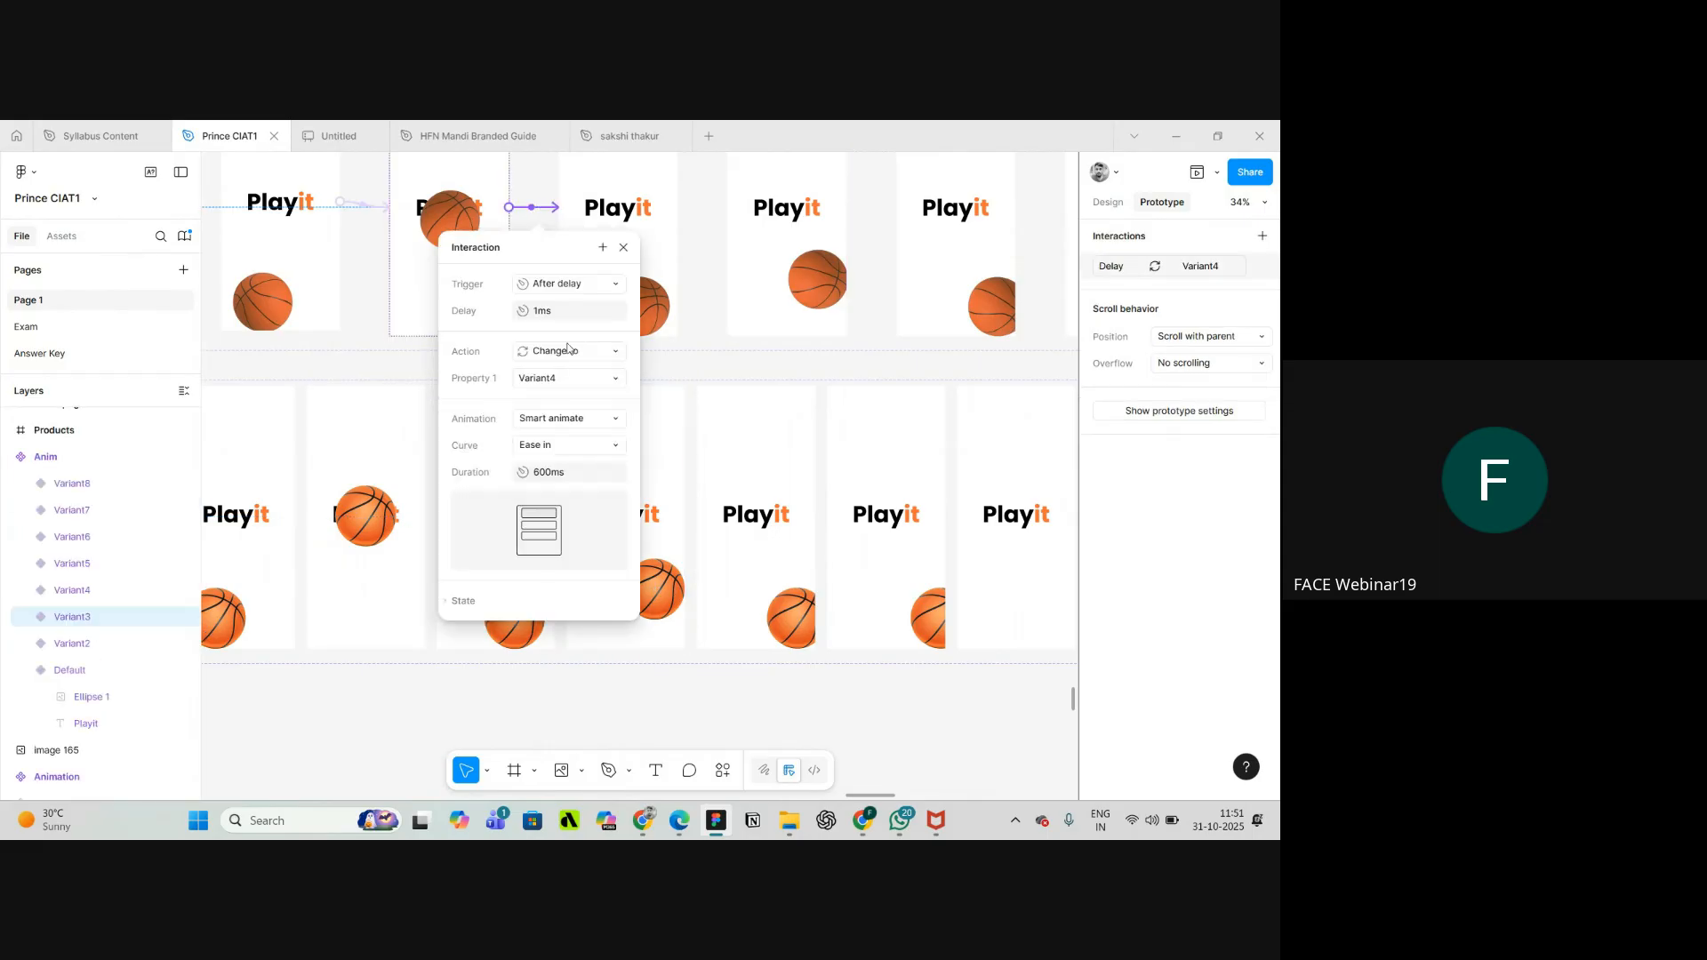
left_click(538, 189)
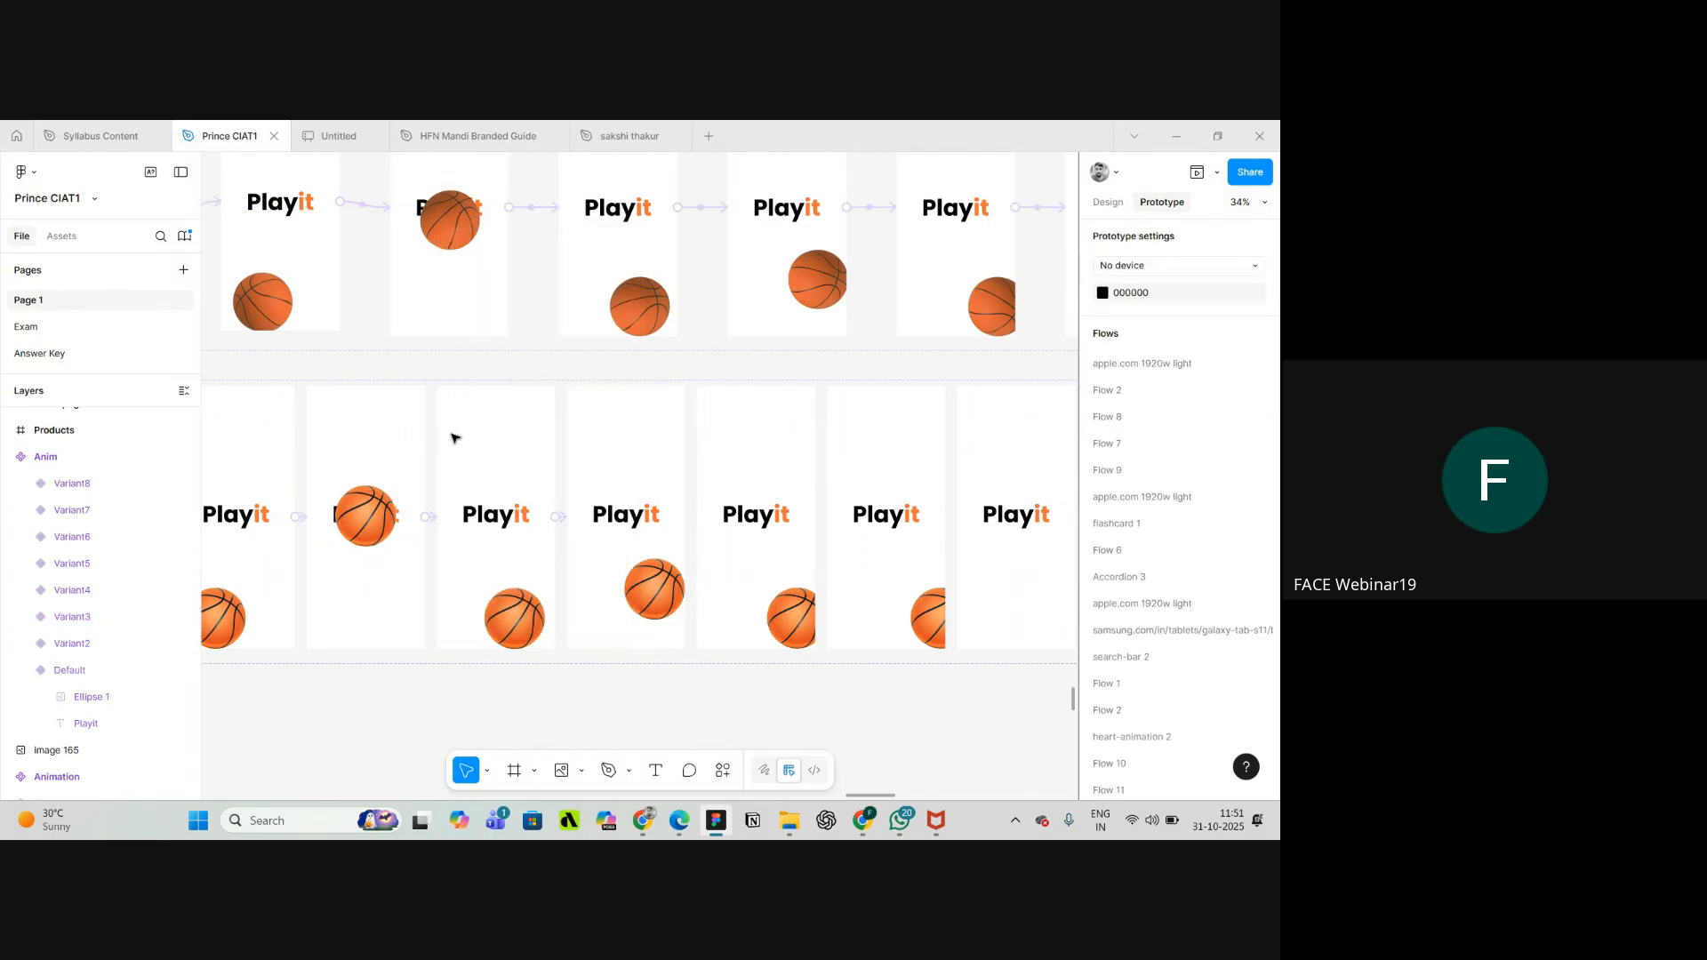
scroll(432, 515, "up", 4)
left_click(431, 518)
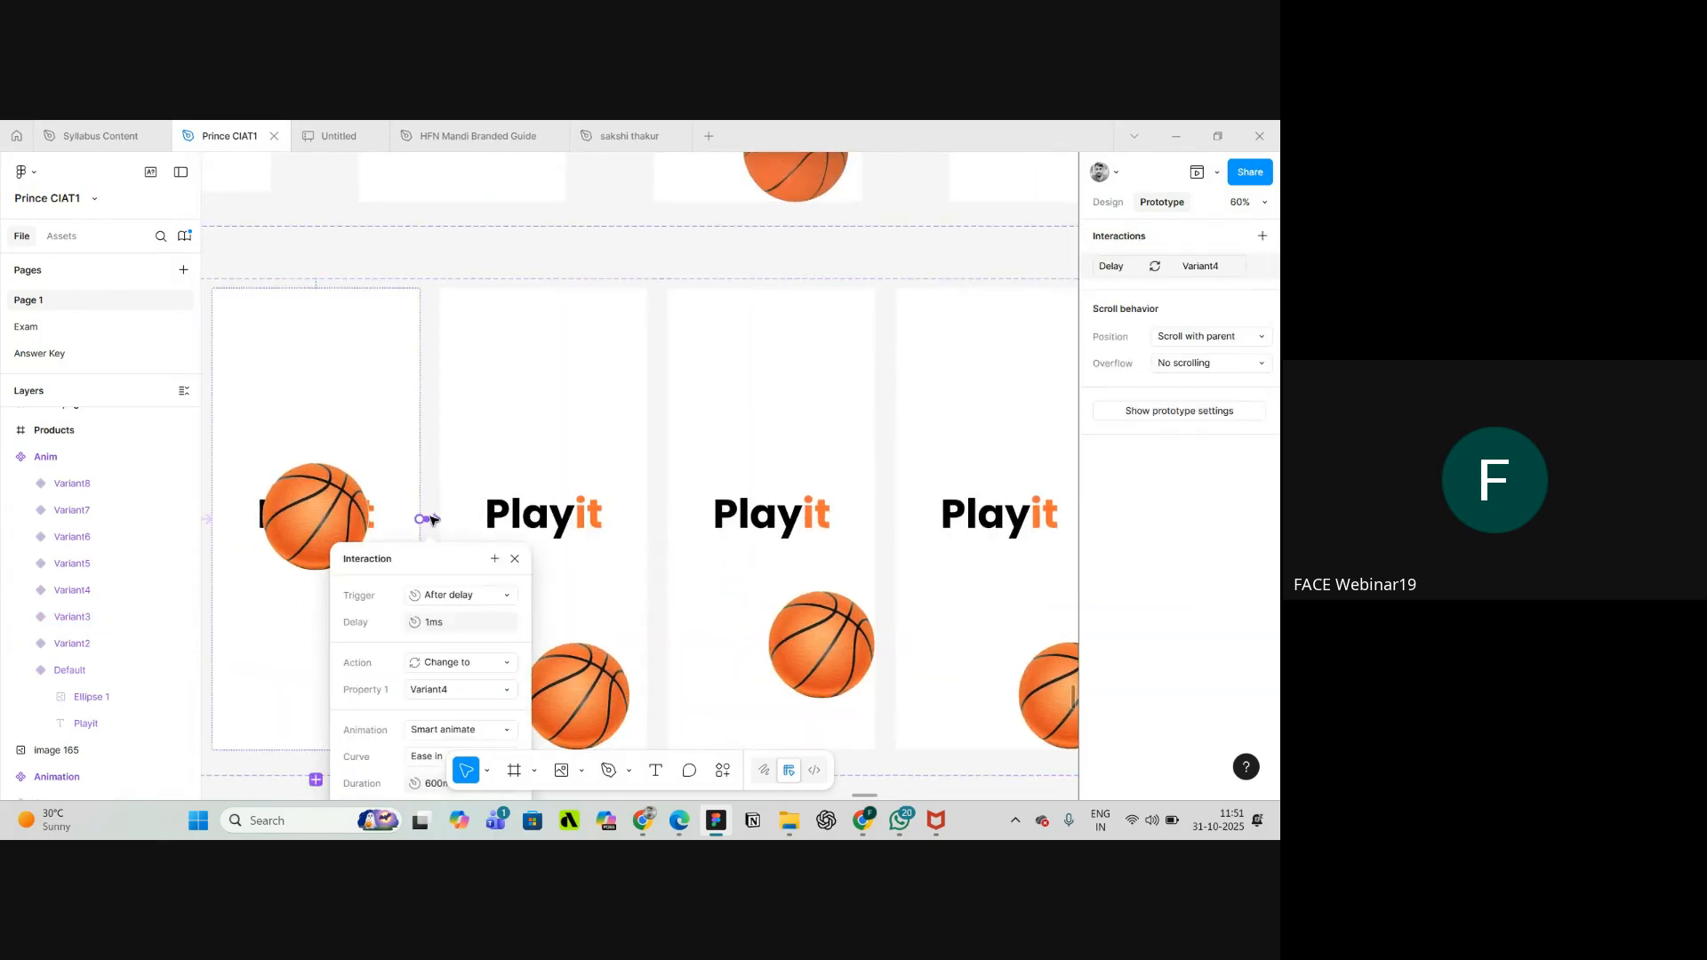
scroll(432, 521, "down", 1)
scroll(430, 522, "down", 5)
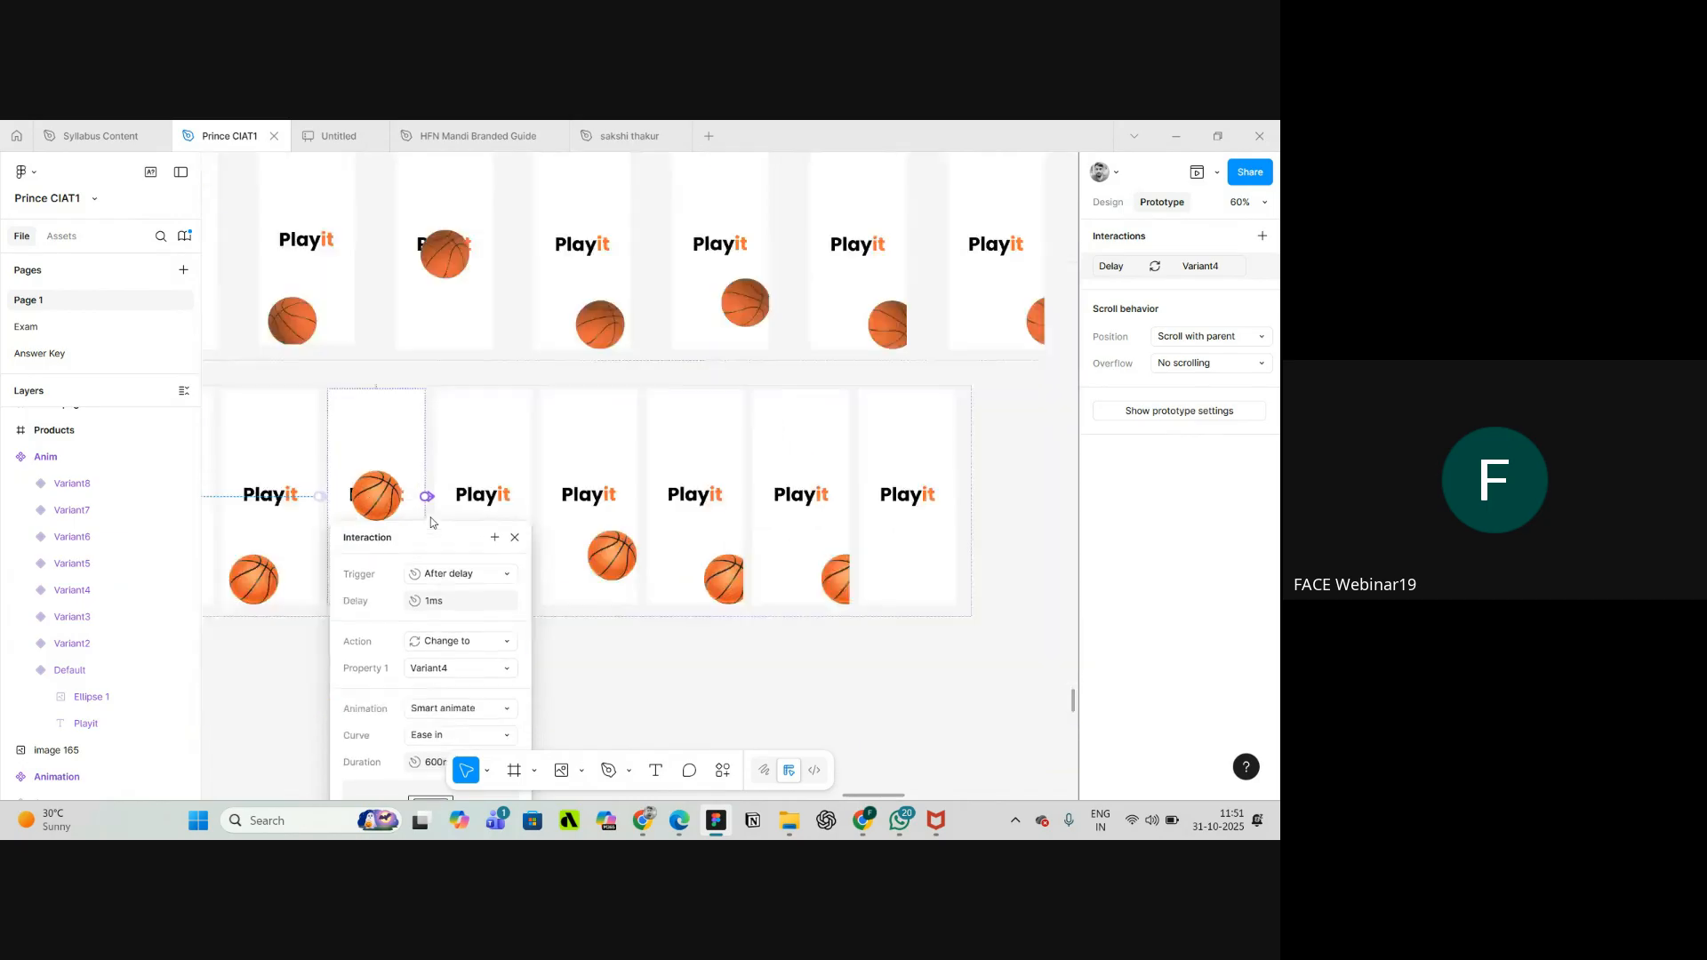
left_click(475, 456)
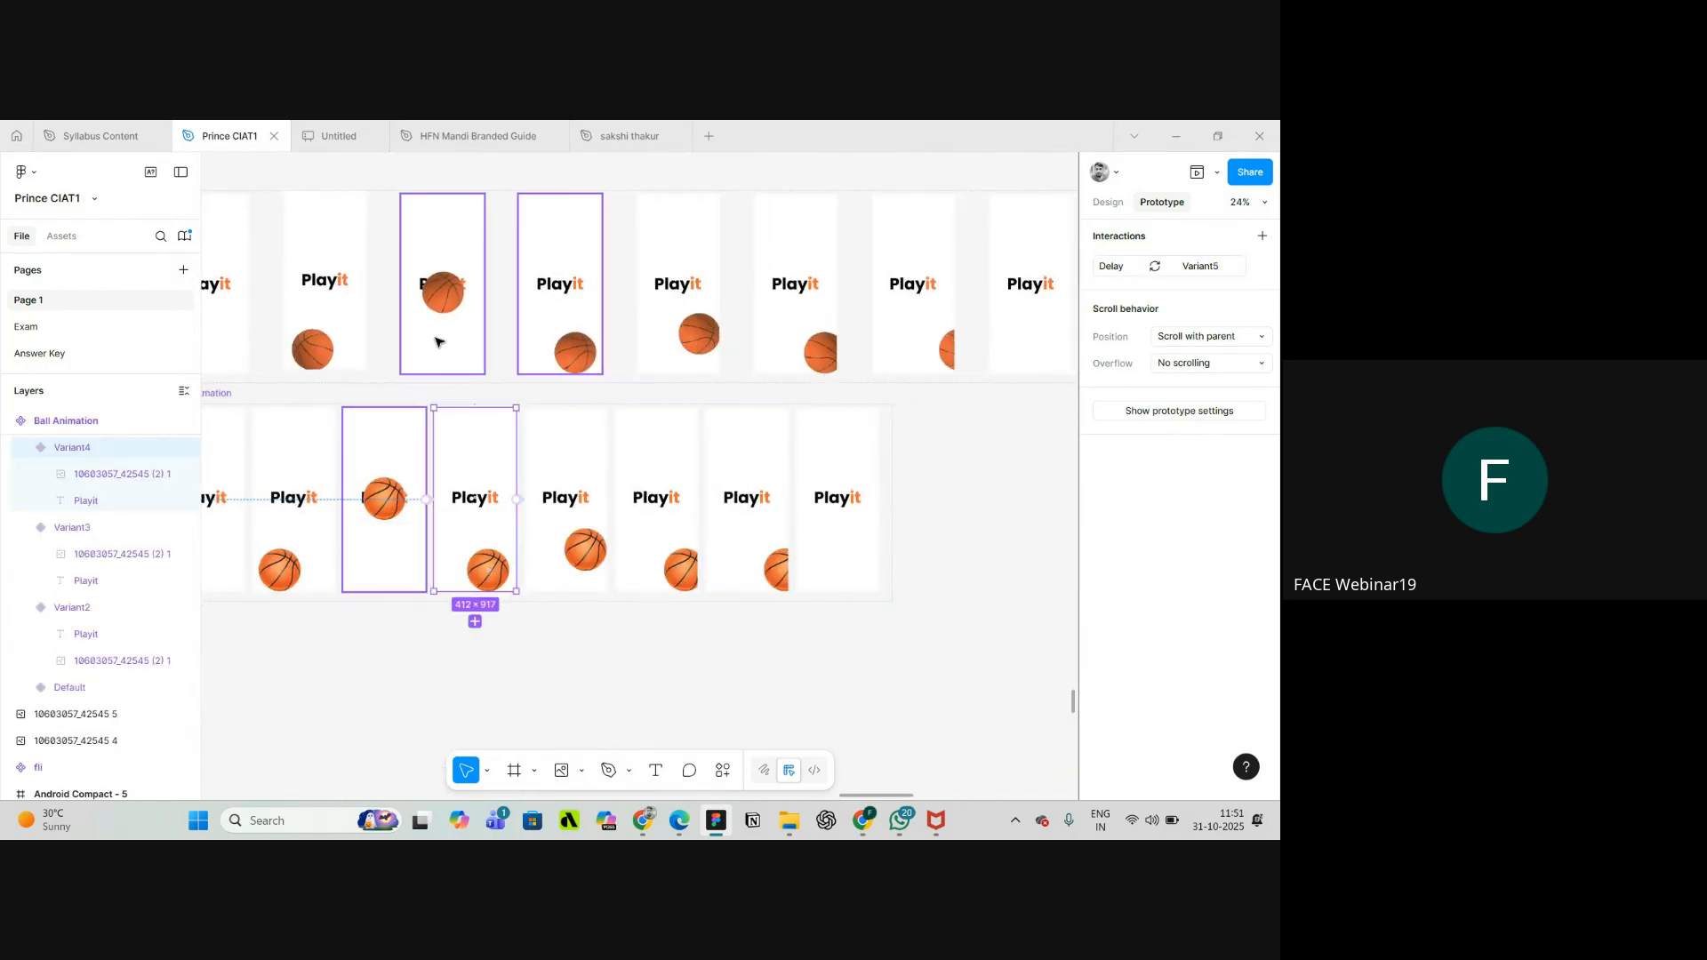
- Check the animation curve and duration of Anim's Variant4-to-Variant5 interaction
left_click(550, 336)
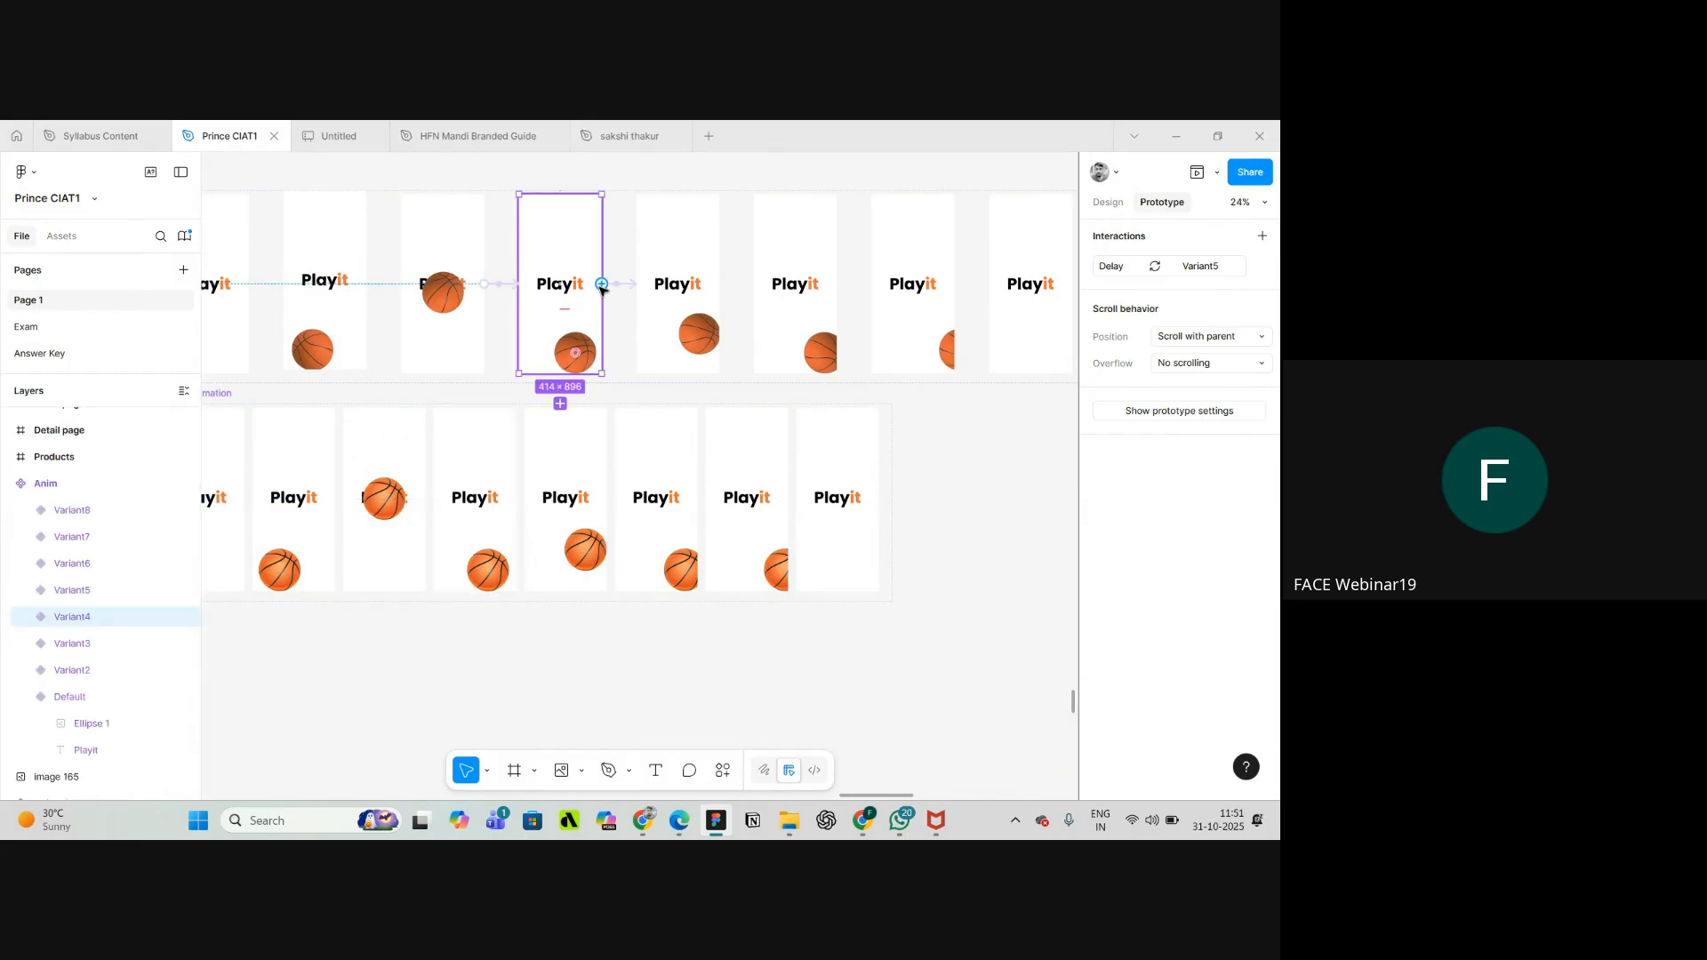
left_click(619, 285)
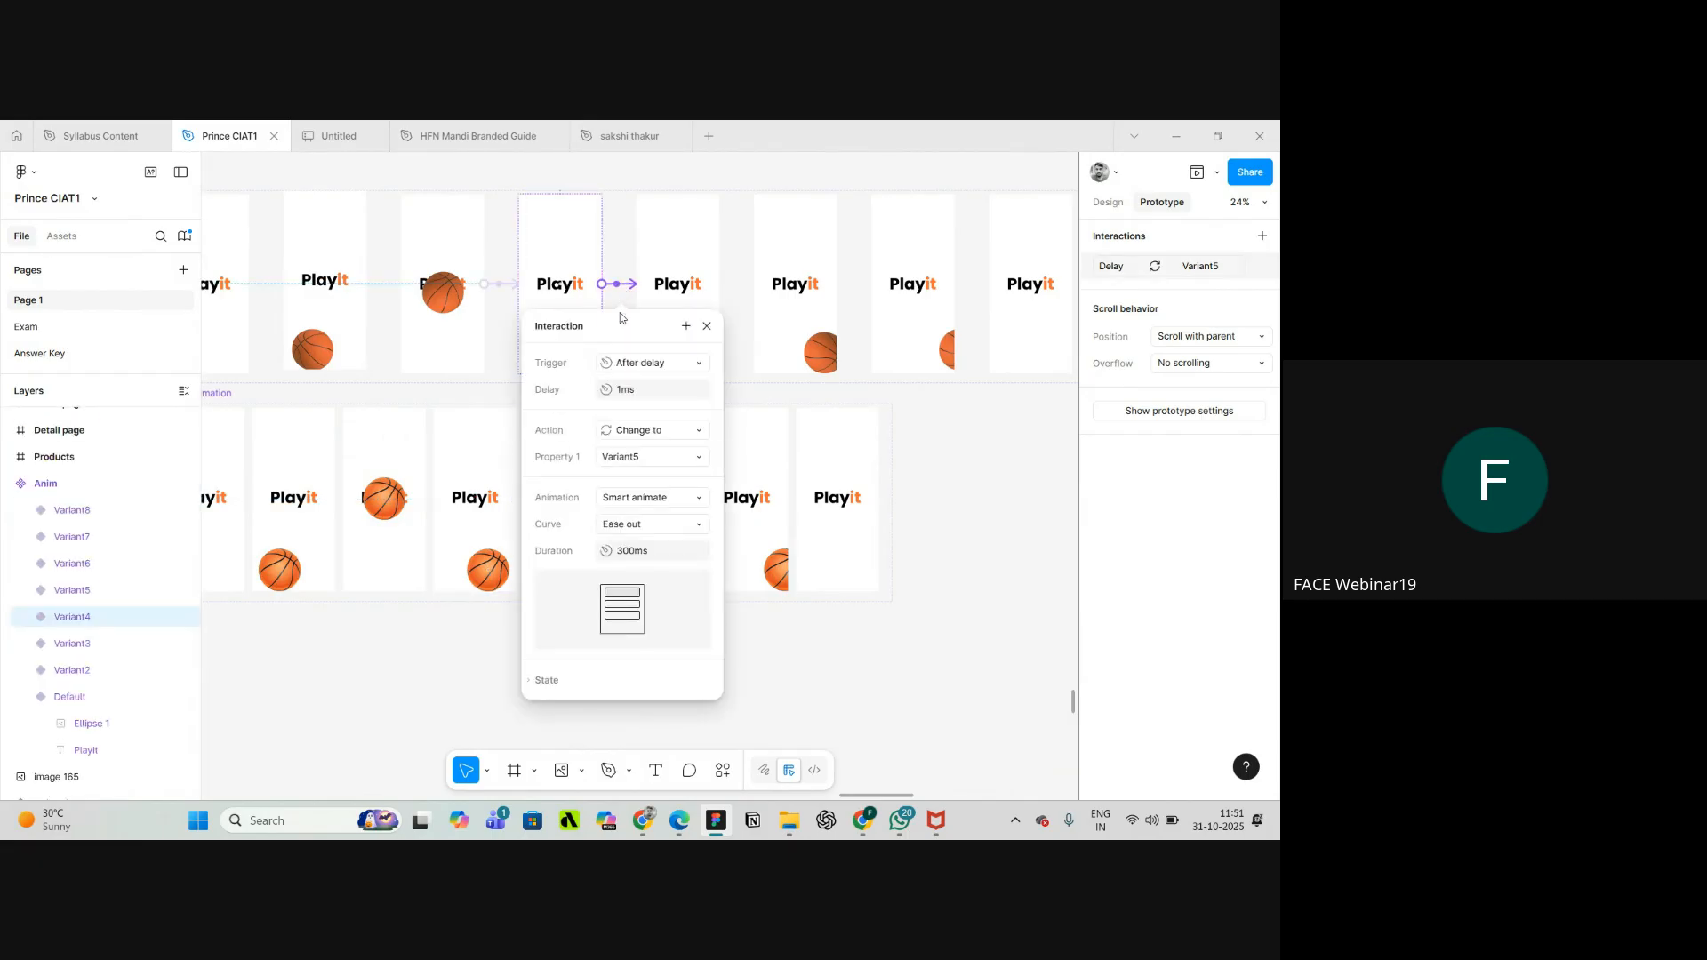
left_click(950, 463)
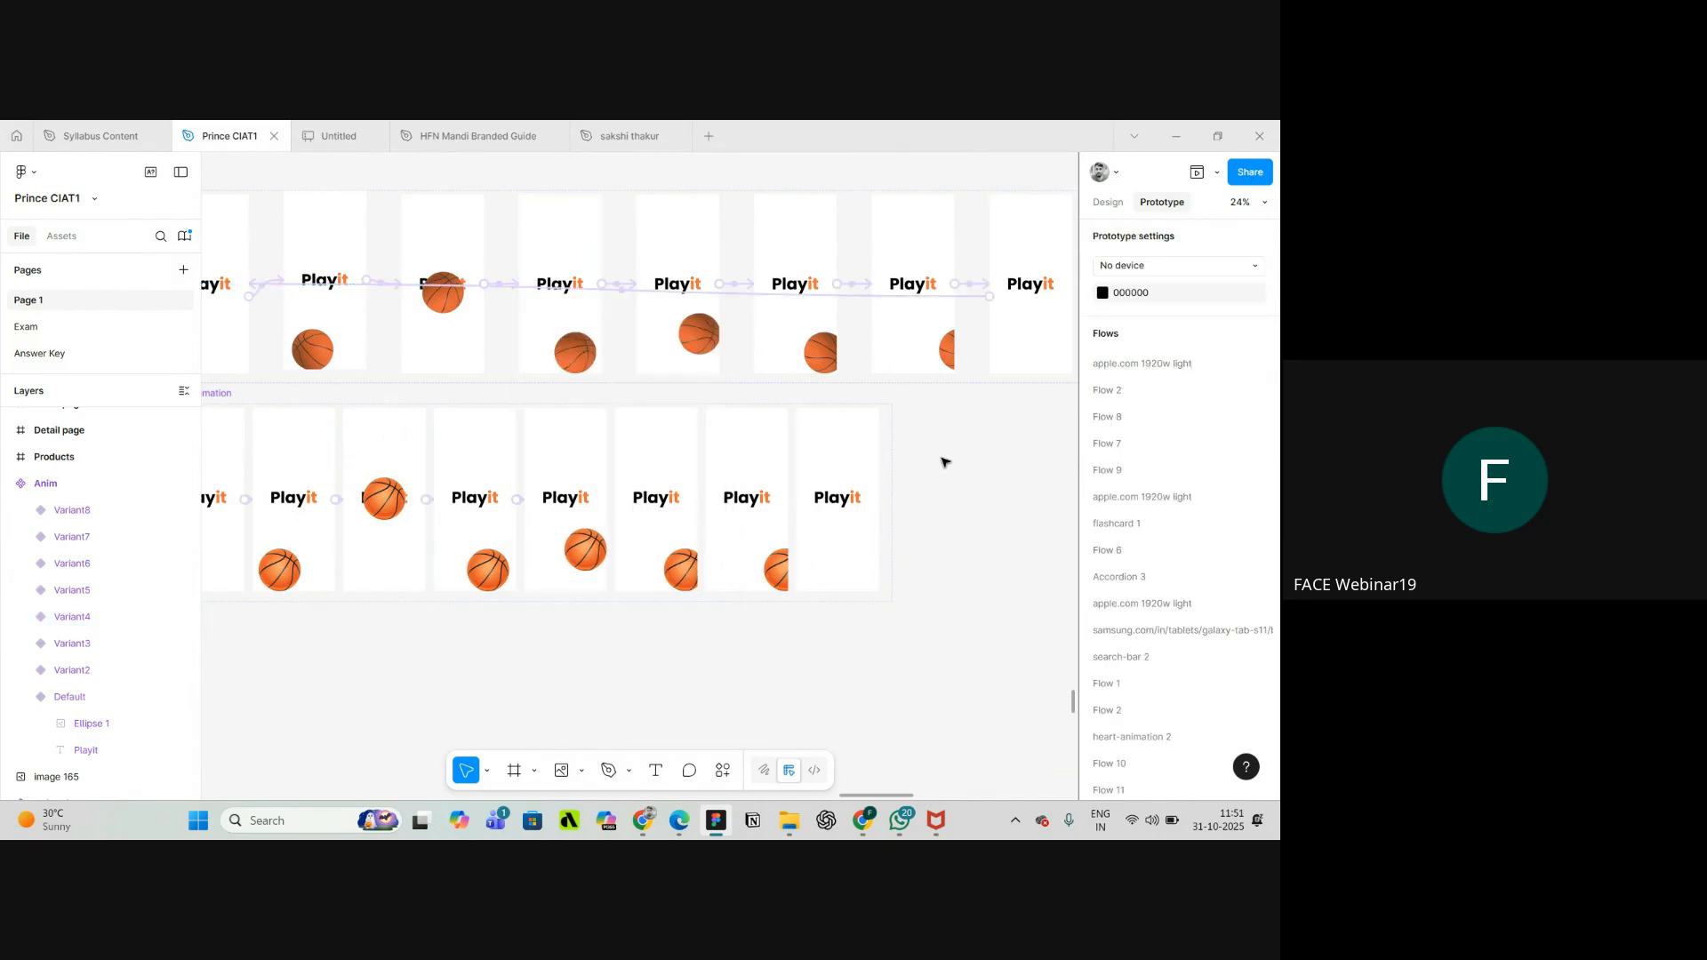
- Set Ball Animation's Variant4-to-Variant5 interaction to an Ease out curve with a 300 ms duration
scroll(520, 500, "up", 5)
left_click(519, 498)
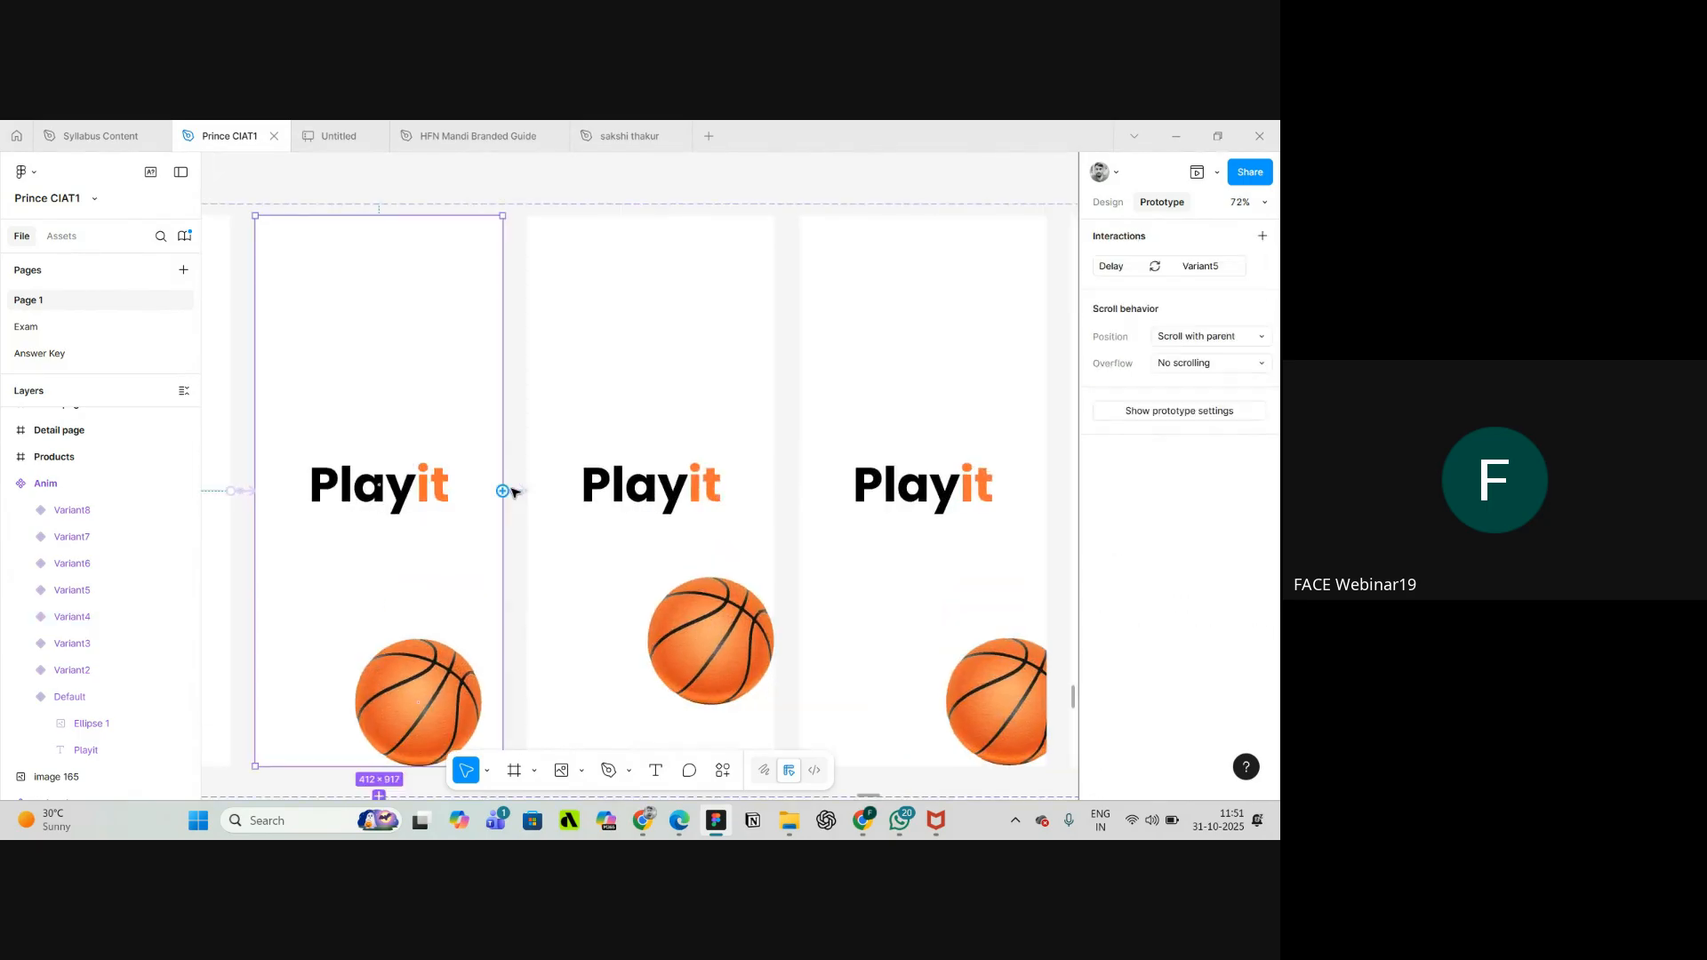
left_click(520, 492)
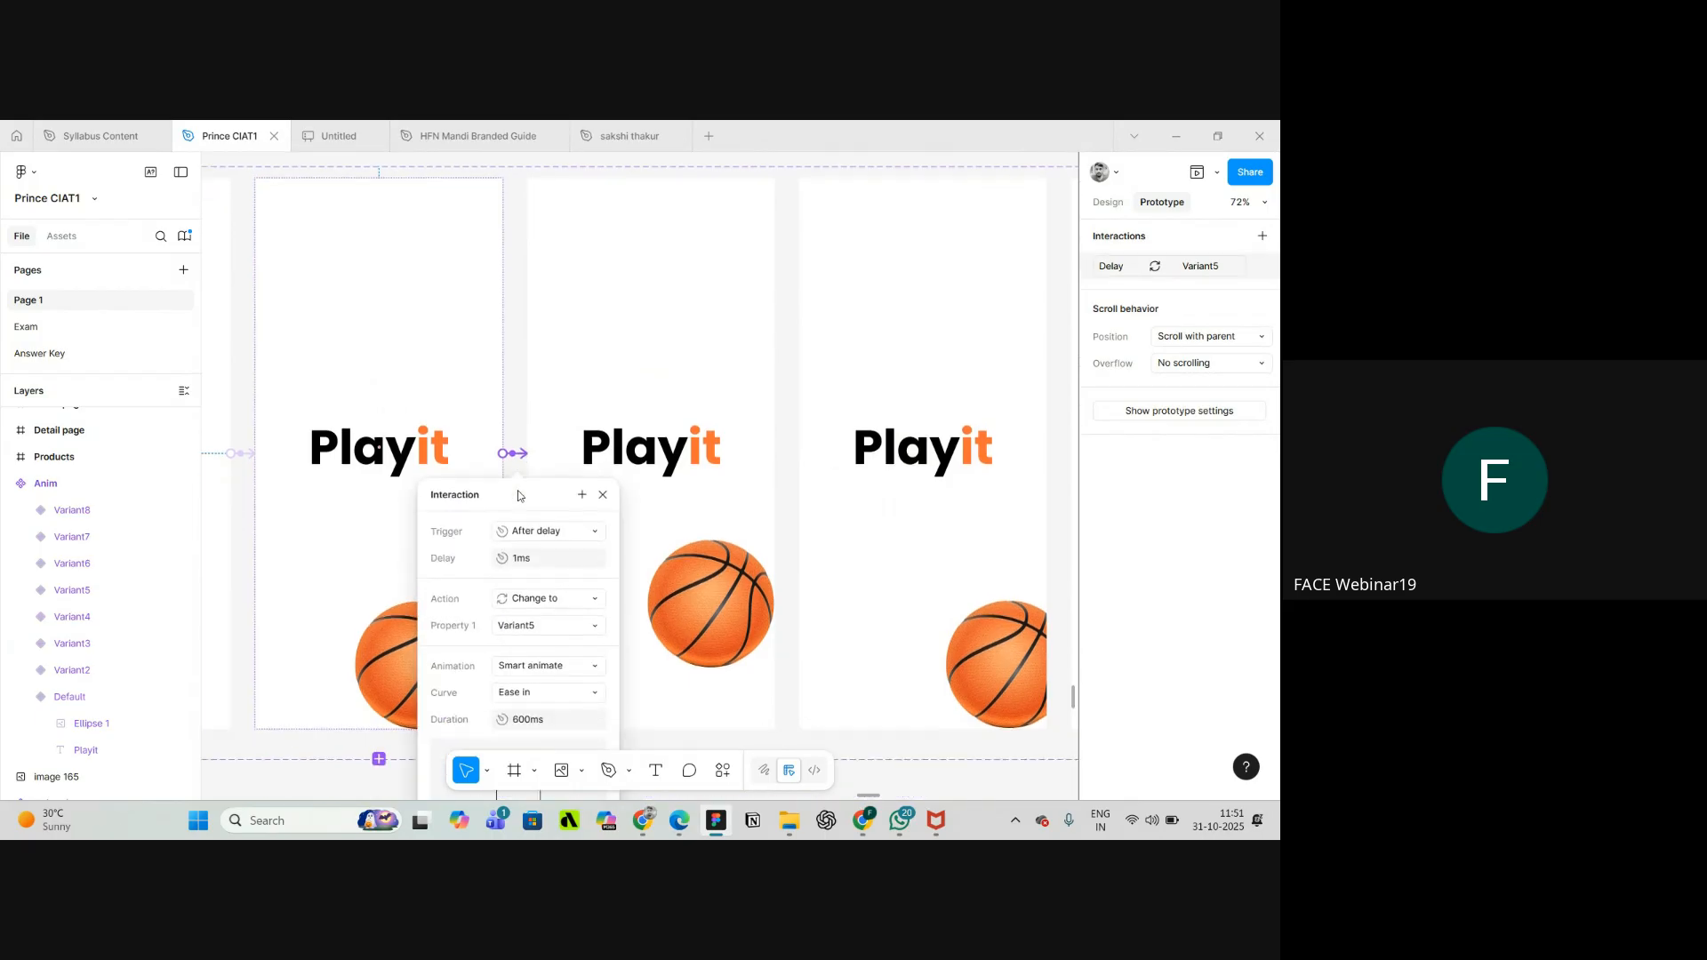
left_click(546, 675)
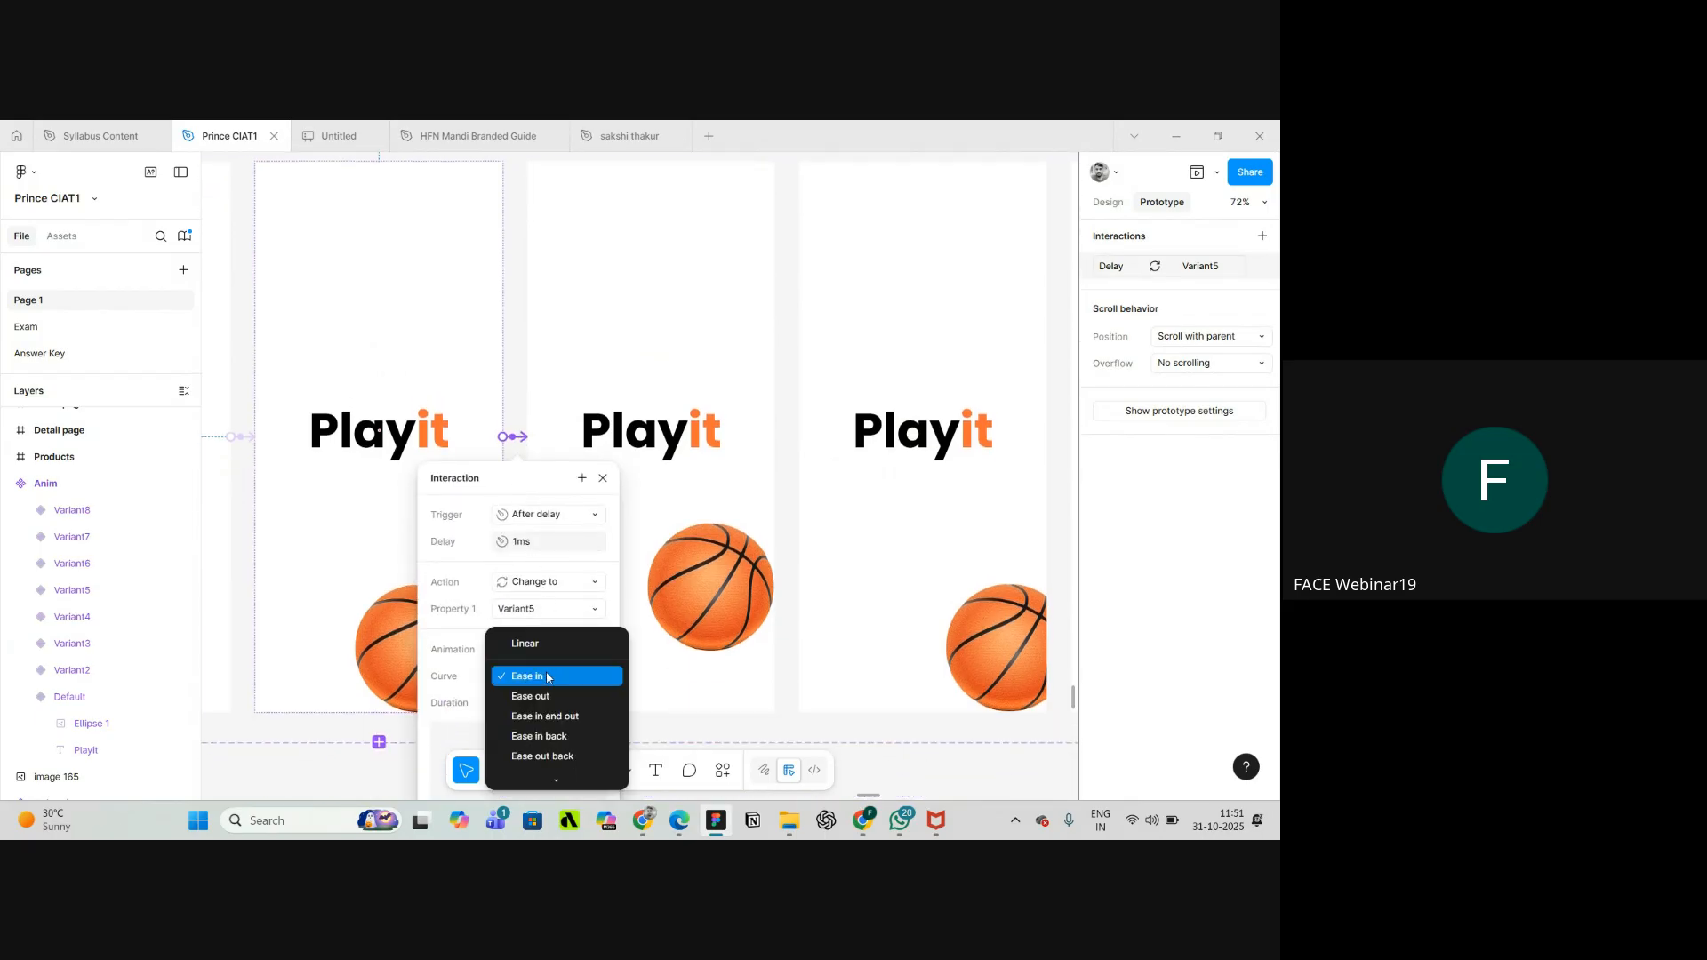
left_click(545, 693)
left_click(547, 705)
type("300")
key("Return")
scroll(560, 400, "down", 8)
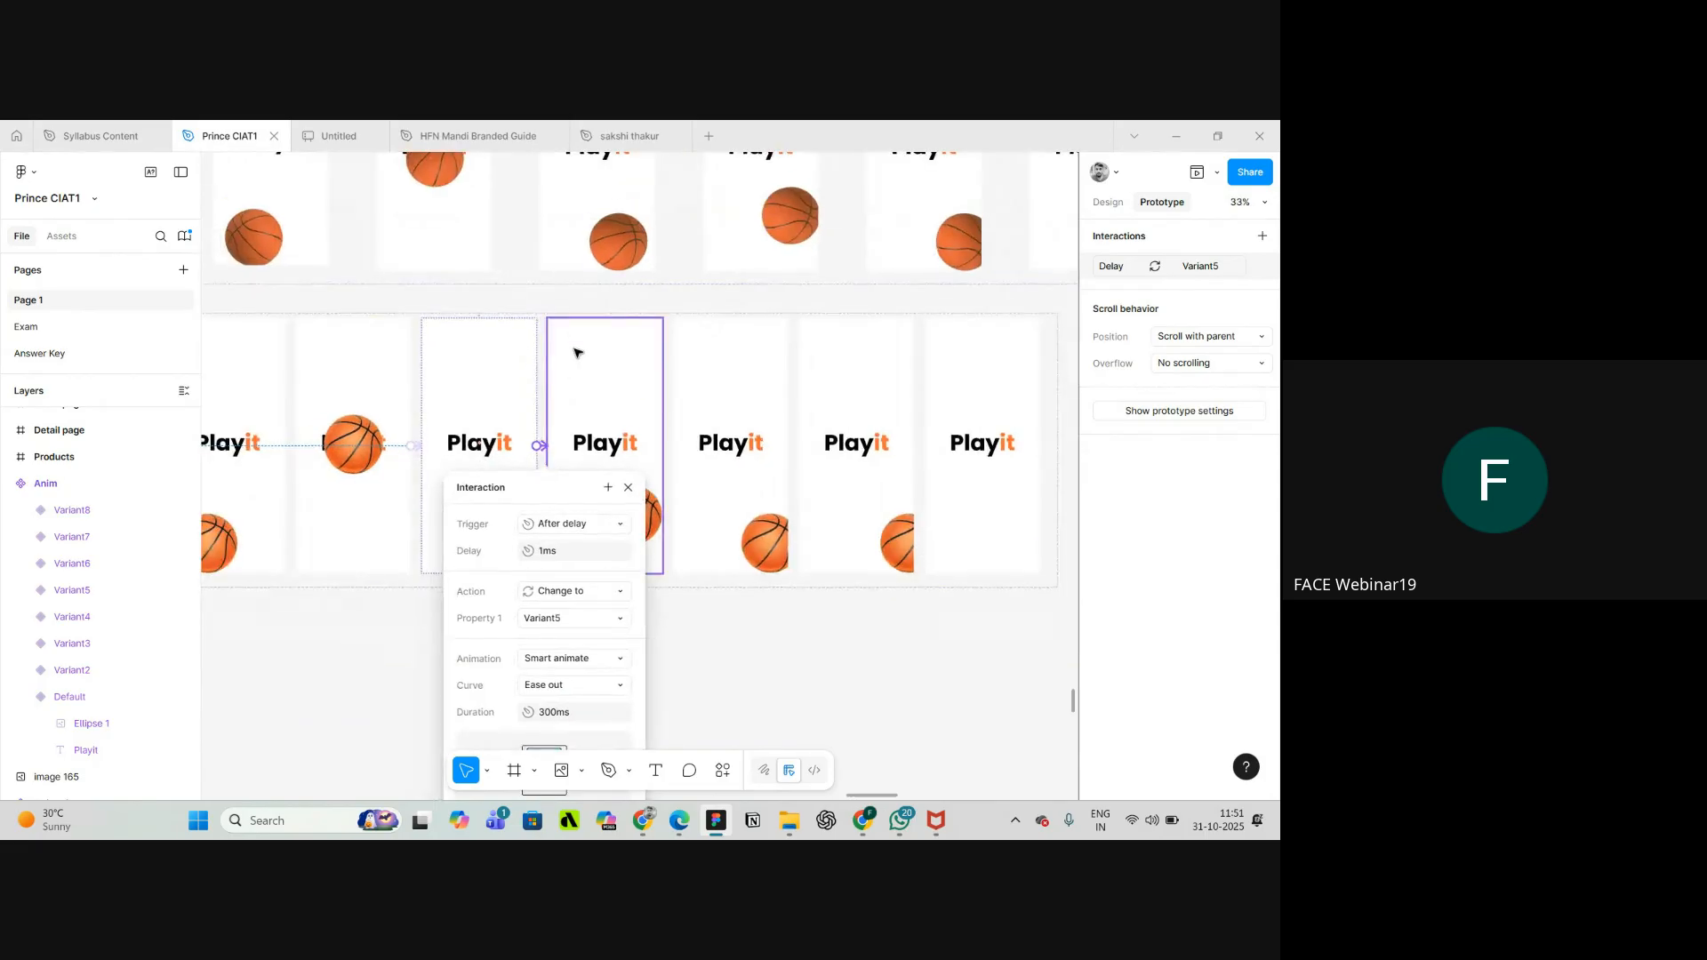
left_click(576, 297)
scroll(572, 335, "down", 3)
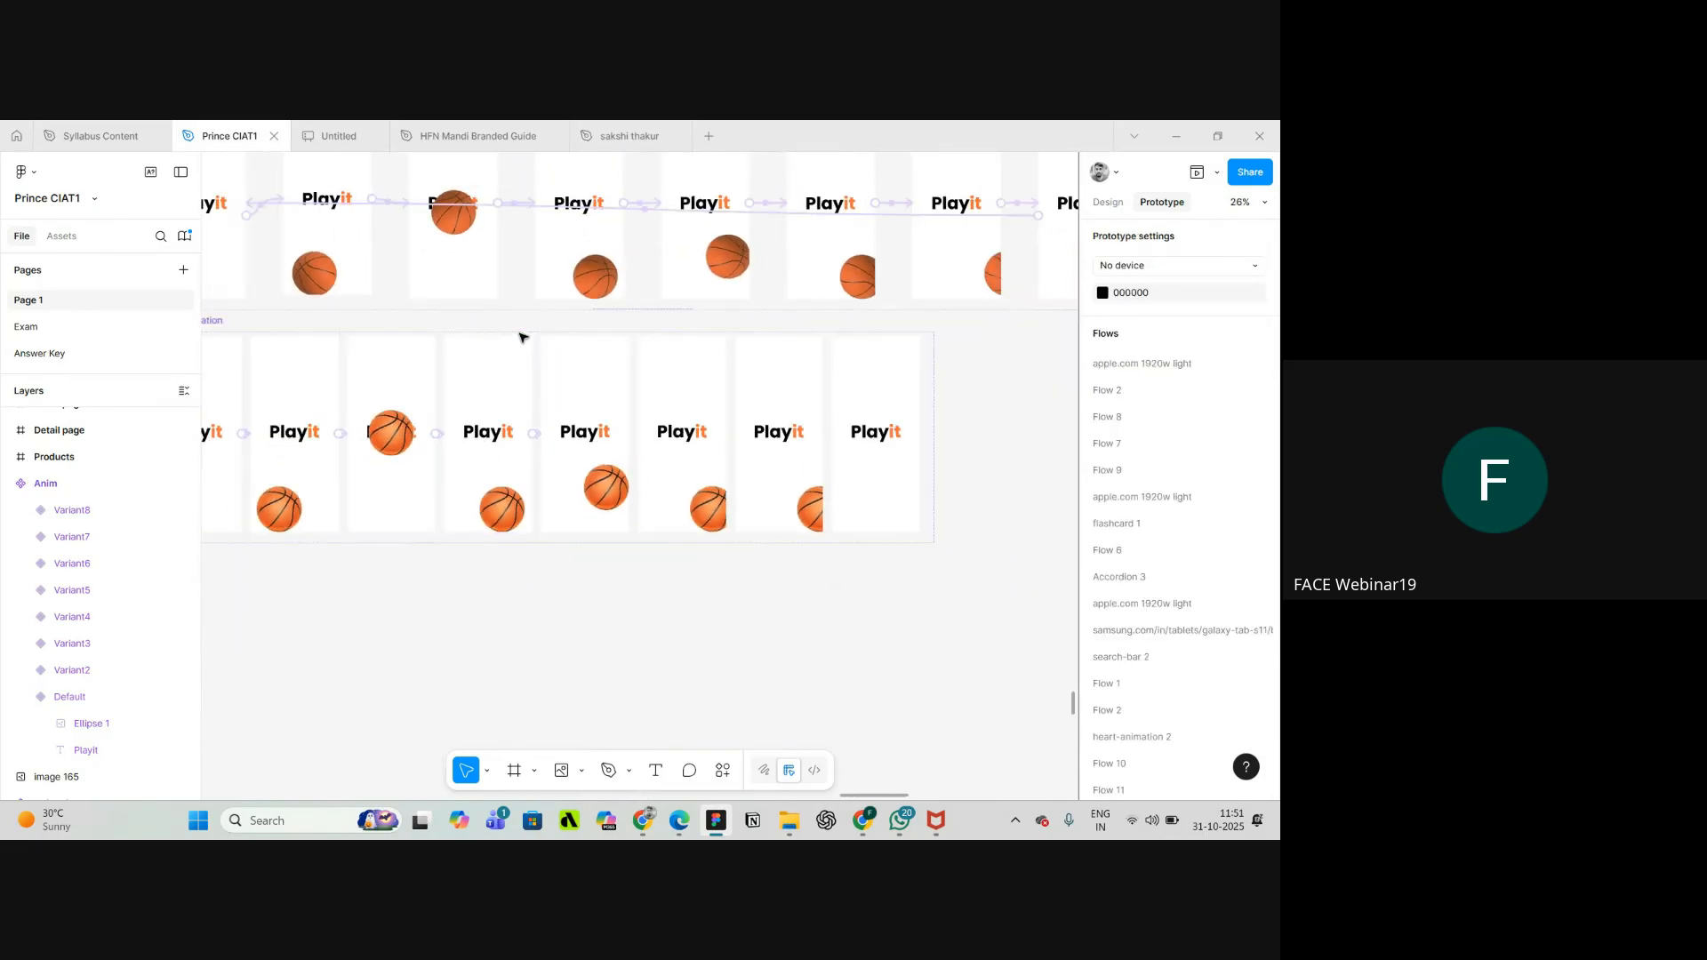
- Reopen Anim's Variant4-to-Variant5 interaction to review its settings
scroll(658, 192, "up", 3)
left_click(637, 207)
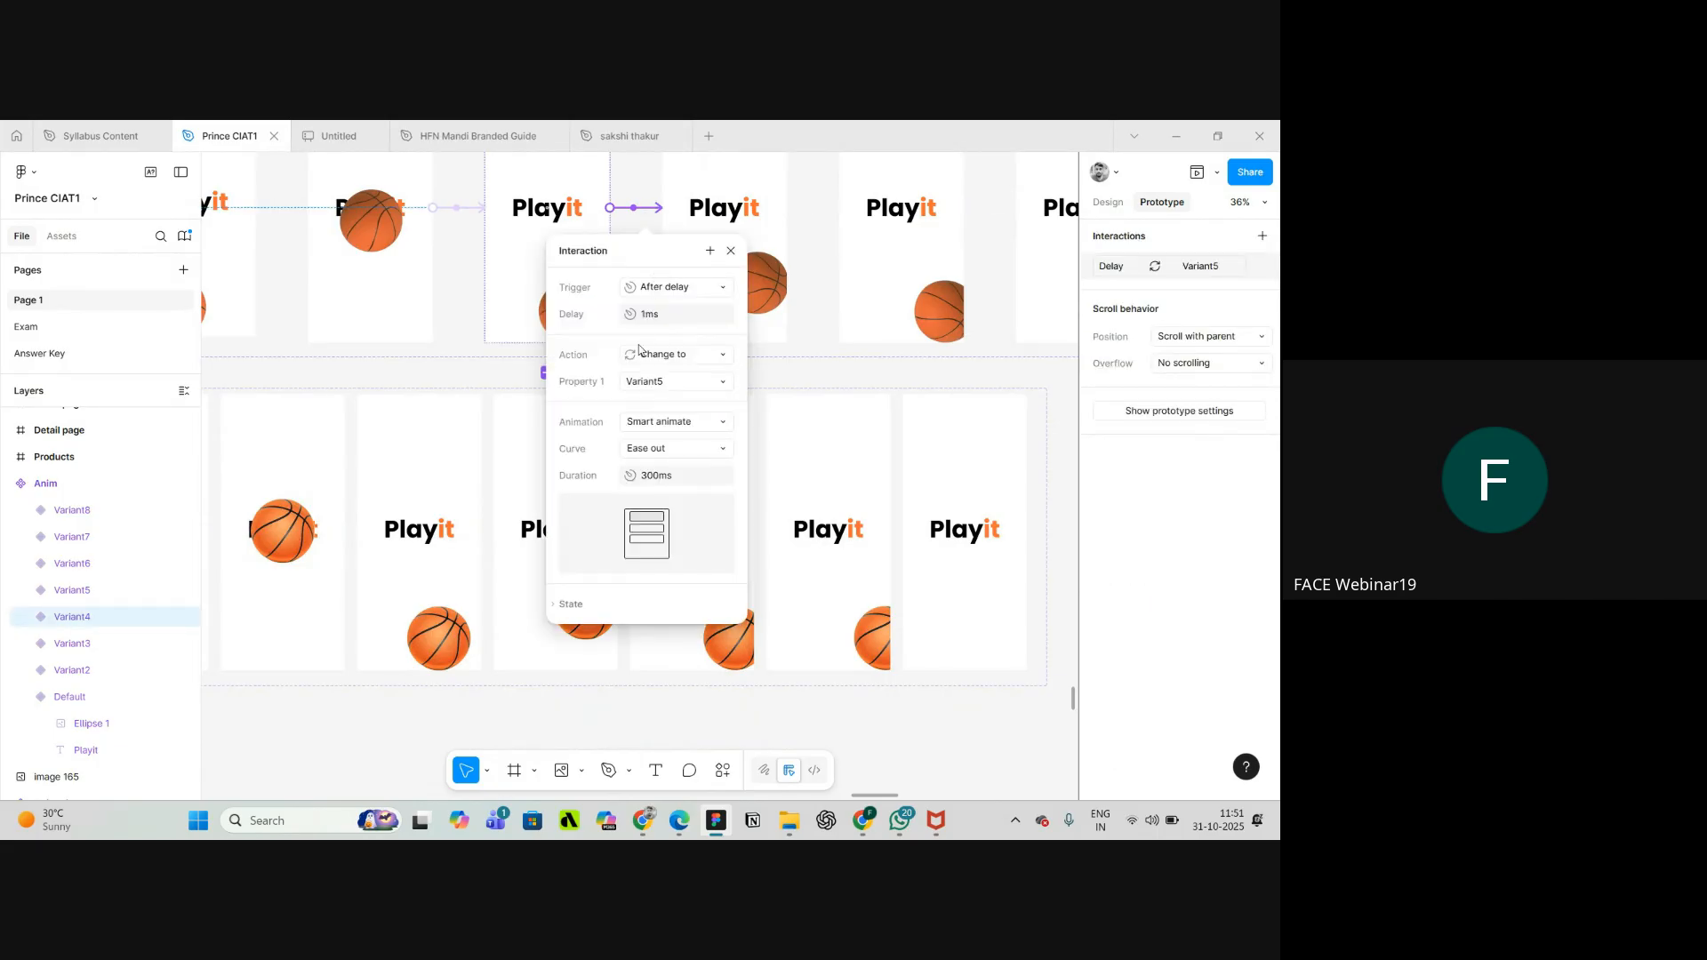
- Switch to the Google Meet call and mute the microphone
mouse_move(862, 820)
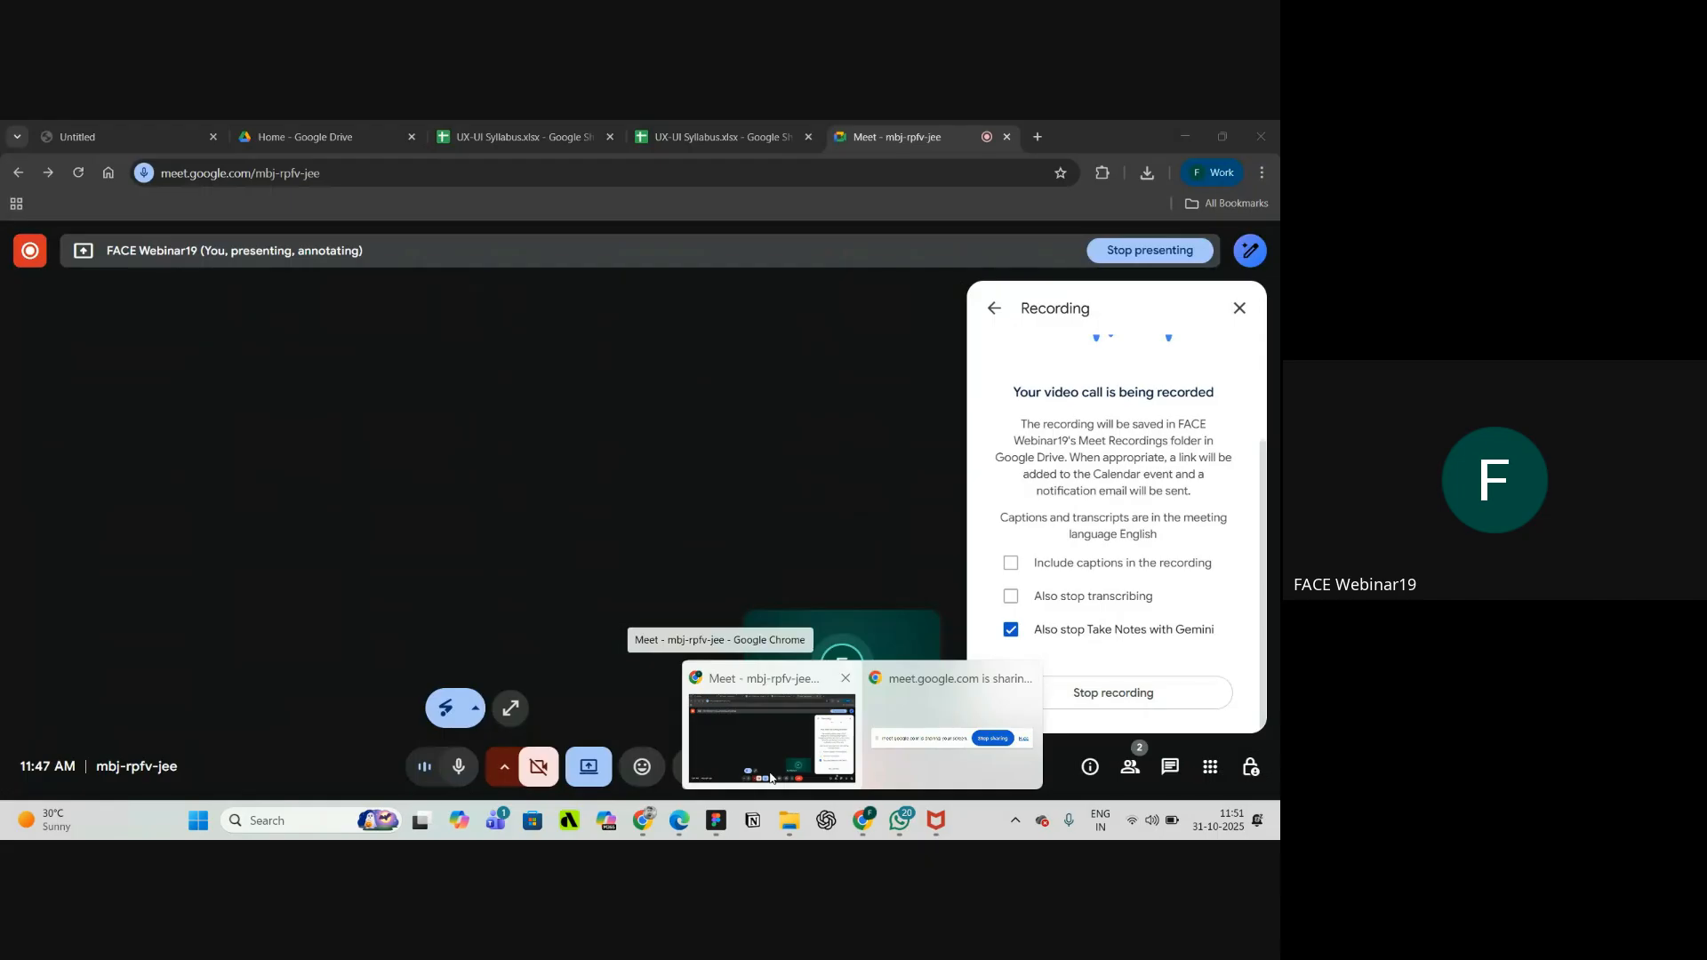
left_click(770, 779)
left_click(461, 766)
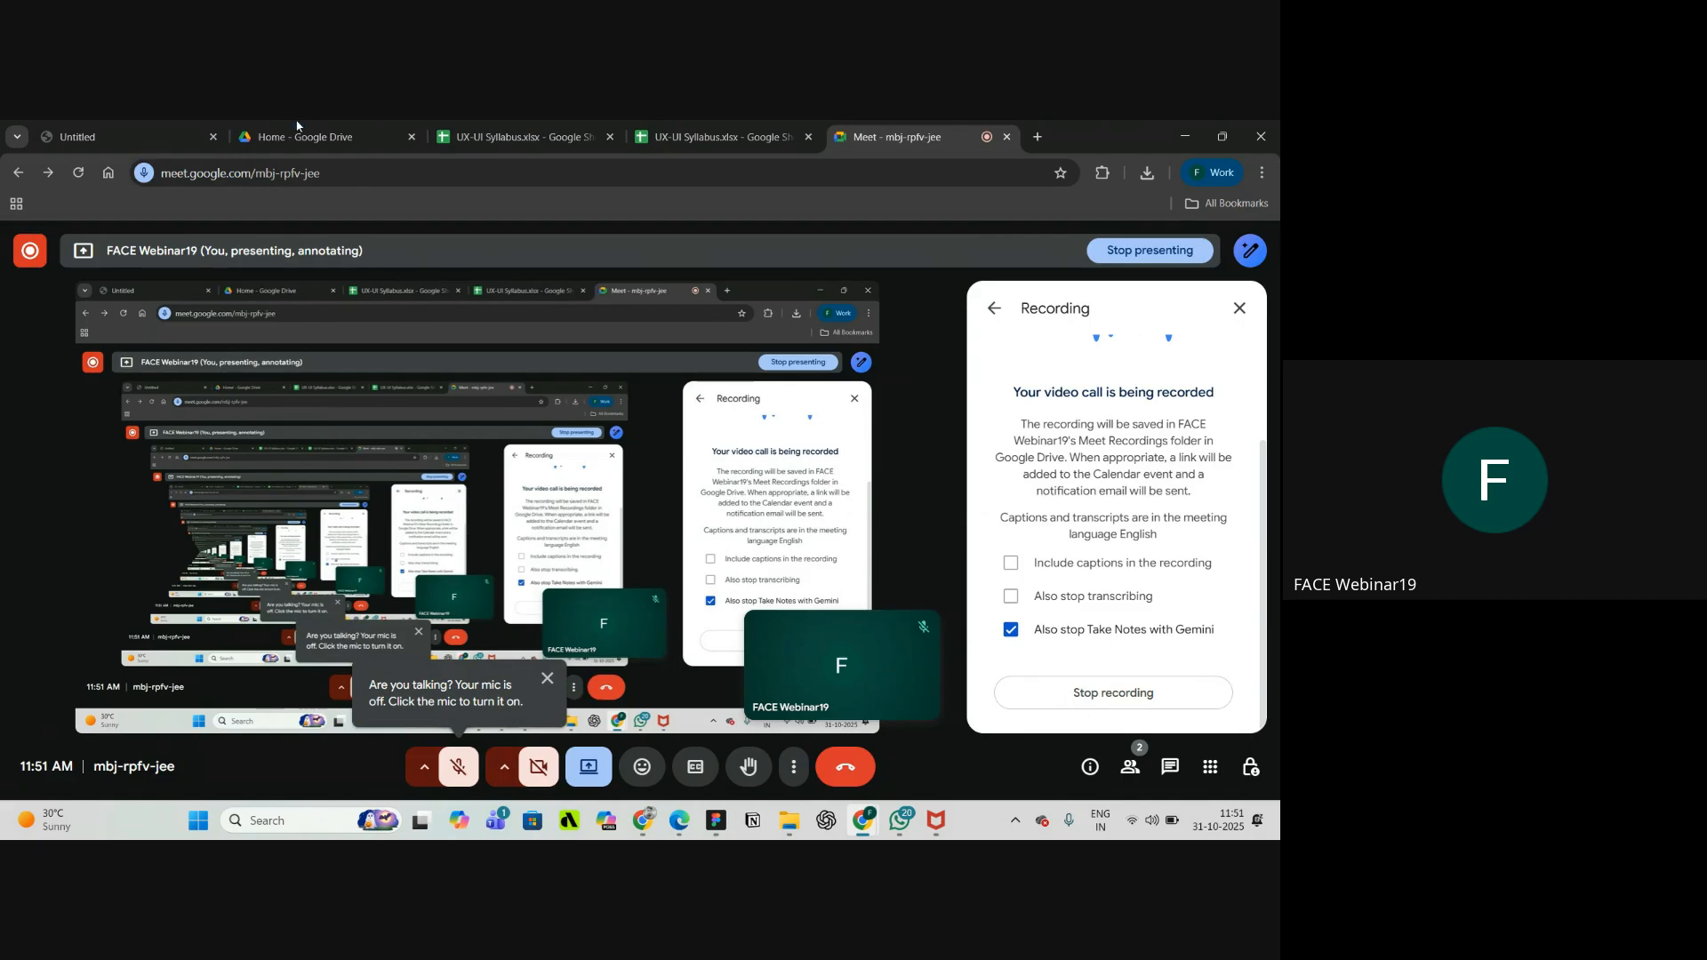
- Review the upcoming session topics around Test Planning in the UX-UI Syllabus spreadsheet
left_click(492, 125)
scroll(491, 391, "down", 4)
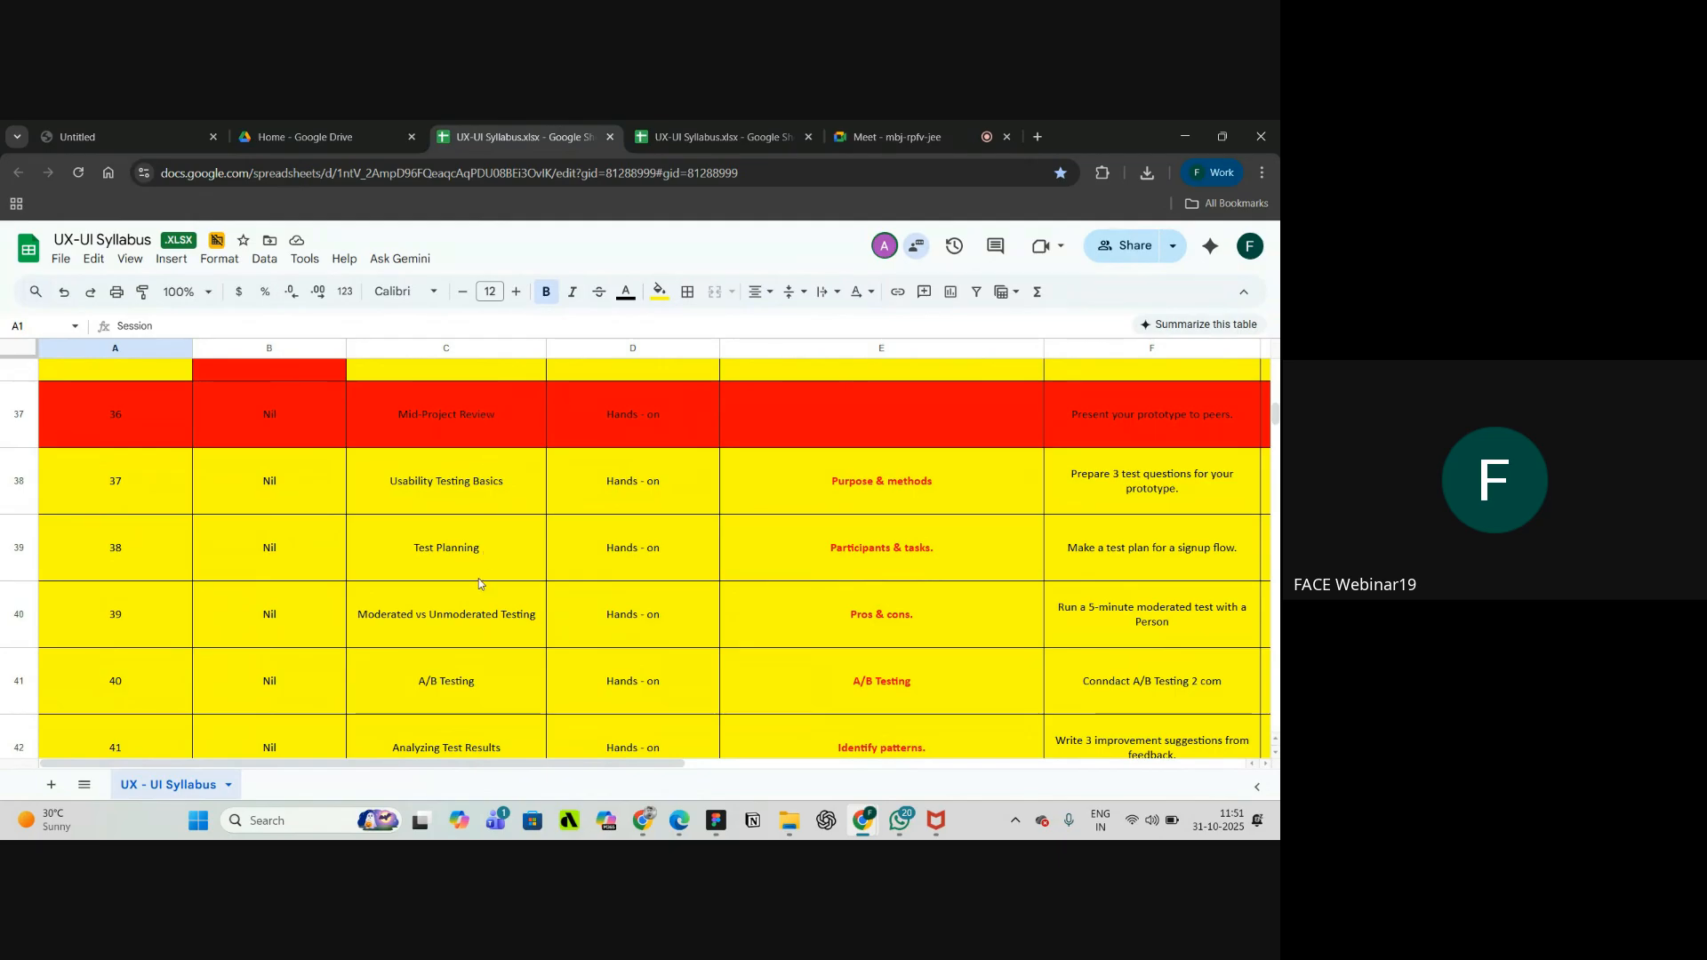
left_click(483, 549)
scroll(489, 507, "up", 1)
scroll(488, 505, "down", 2)
scroll(488, 505, "up", 2)
scroll(495, 486, "down", 1)
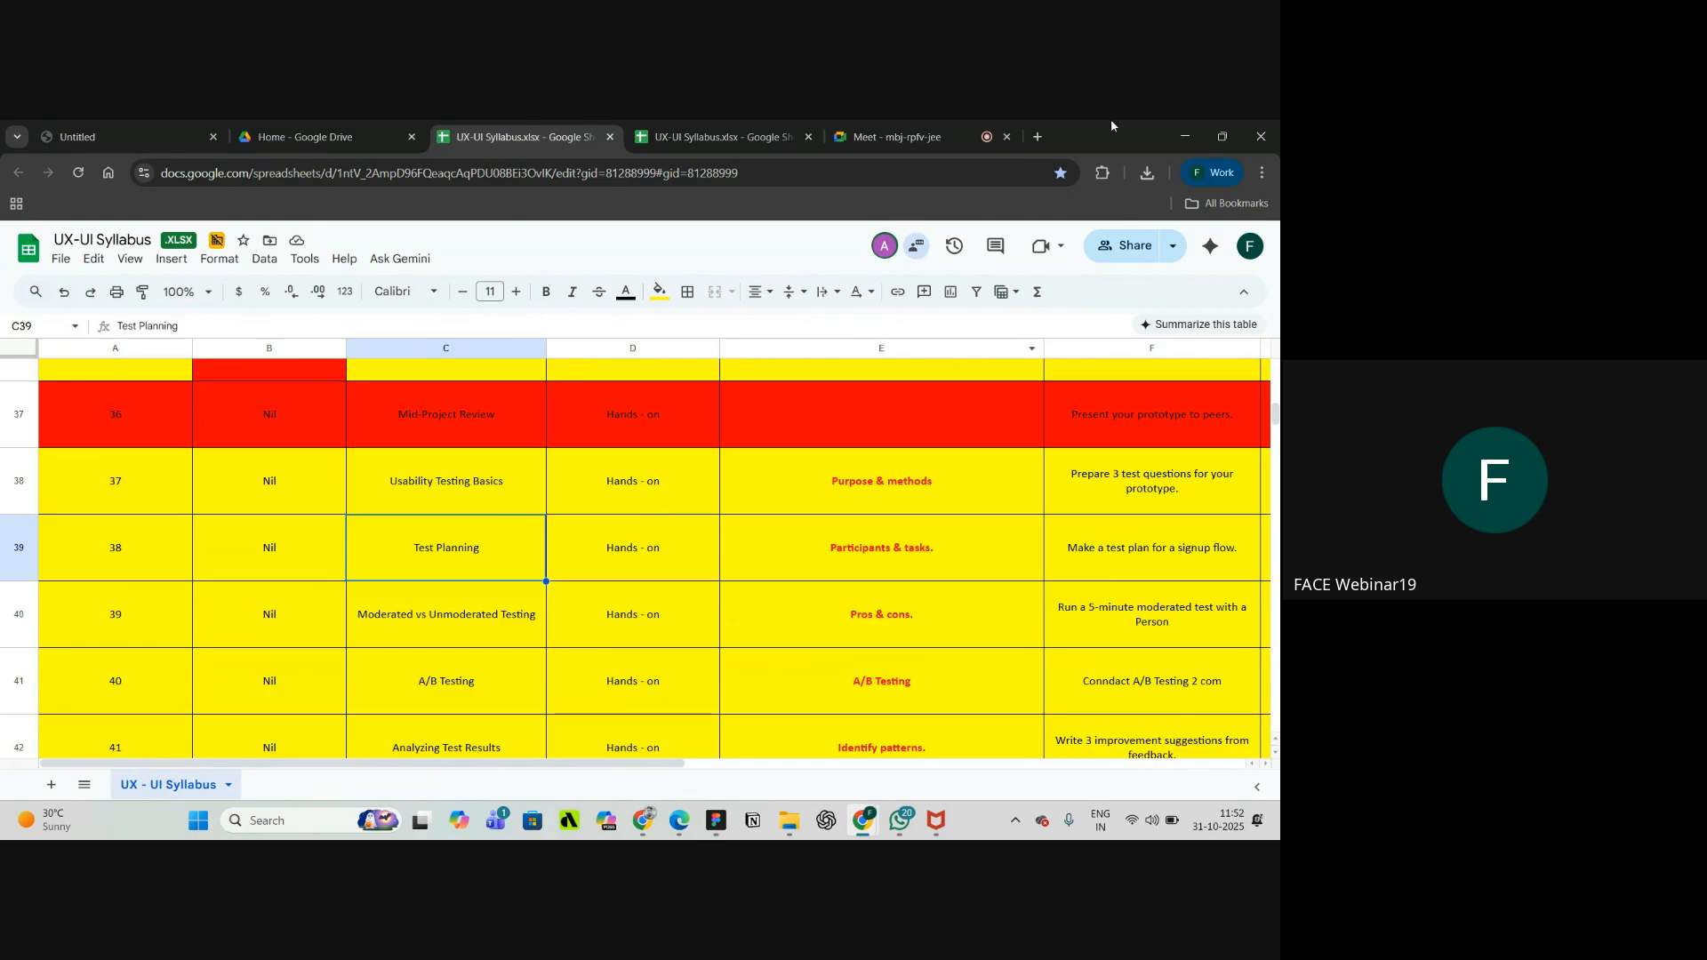
- Unmute the microphone in the Google Meet call and return to the Figma file
left_click(946, 125)
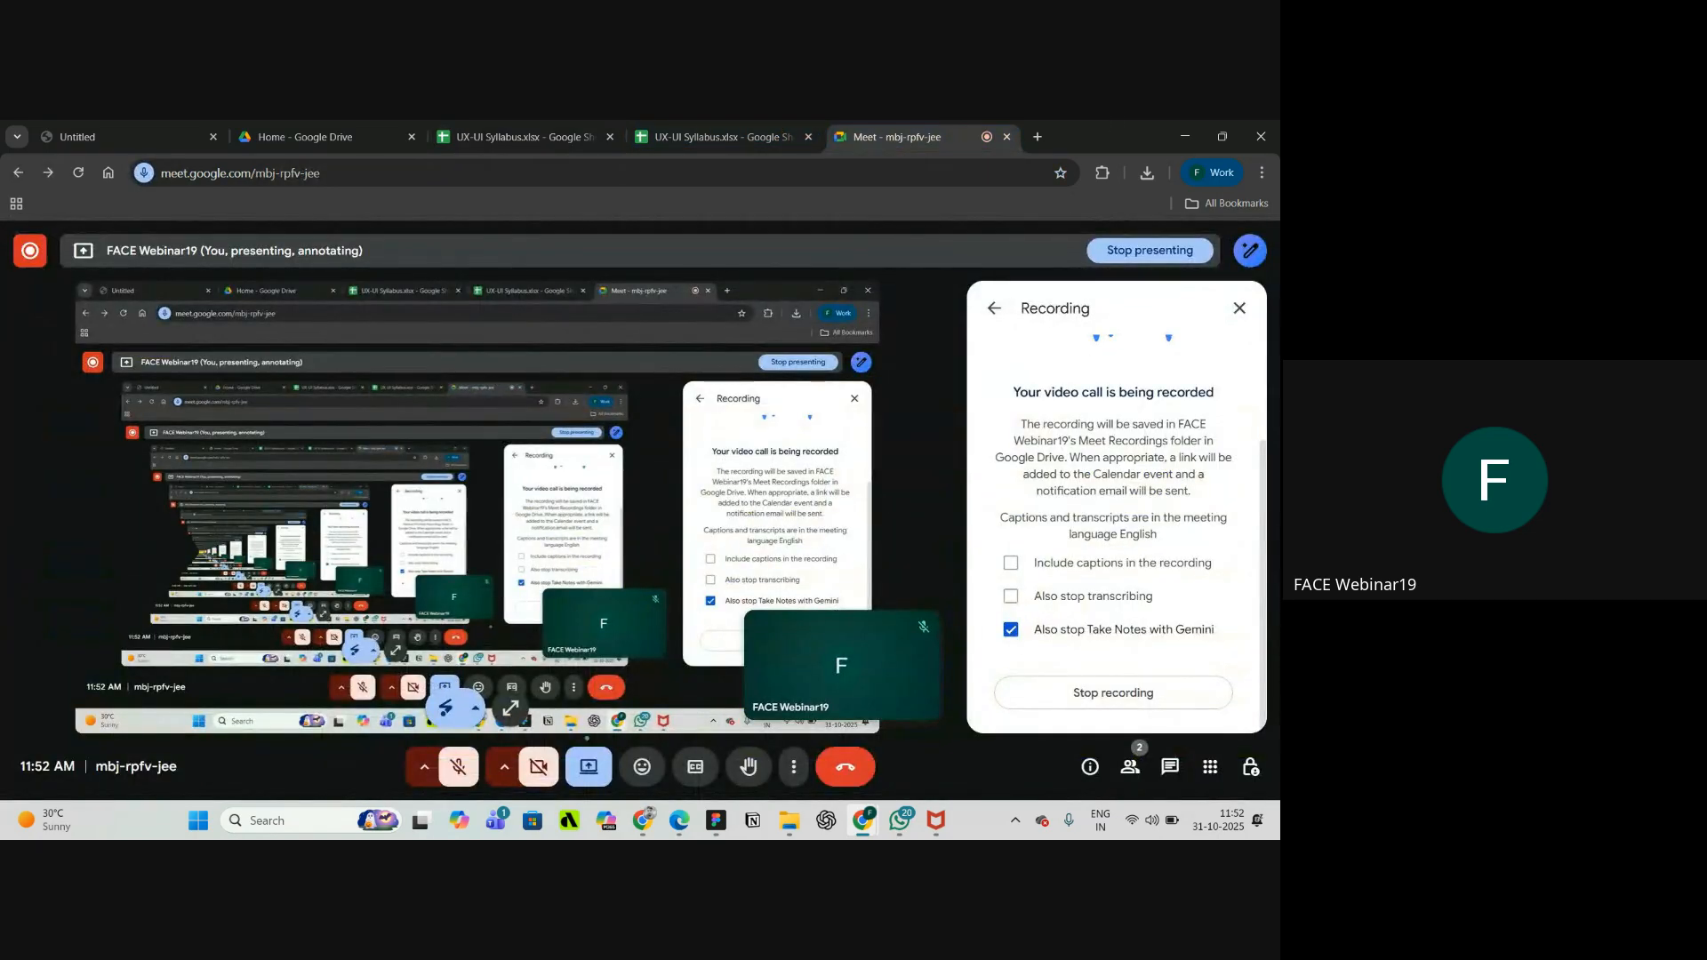
left_click(459, 768)
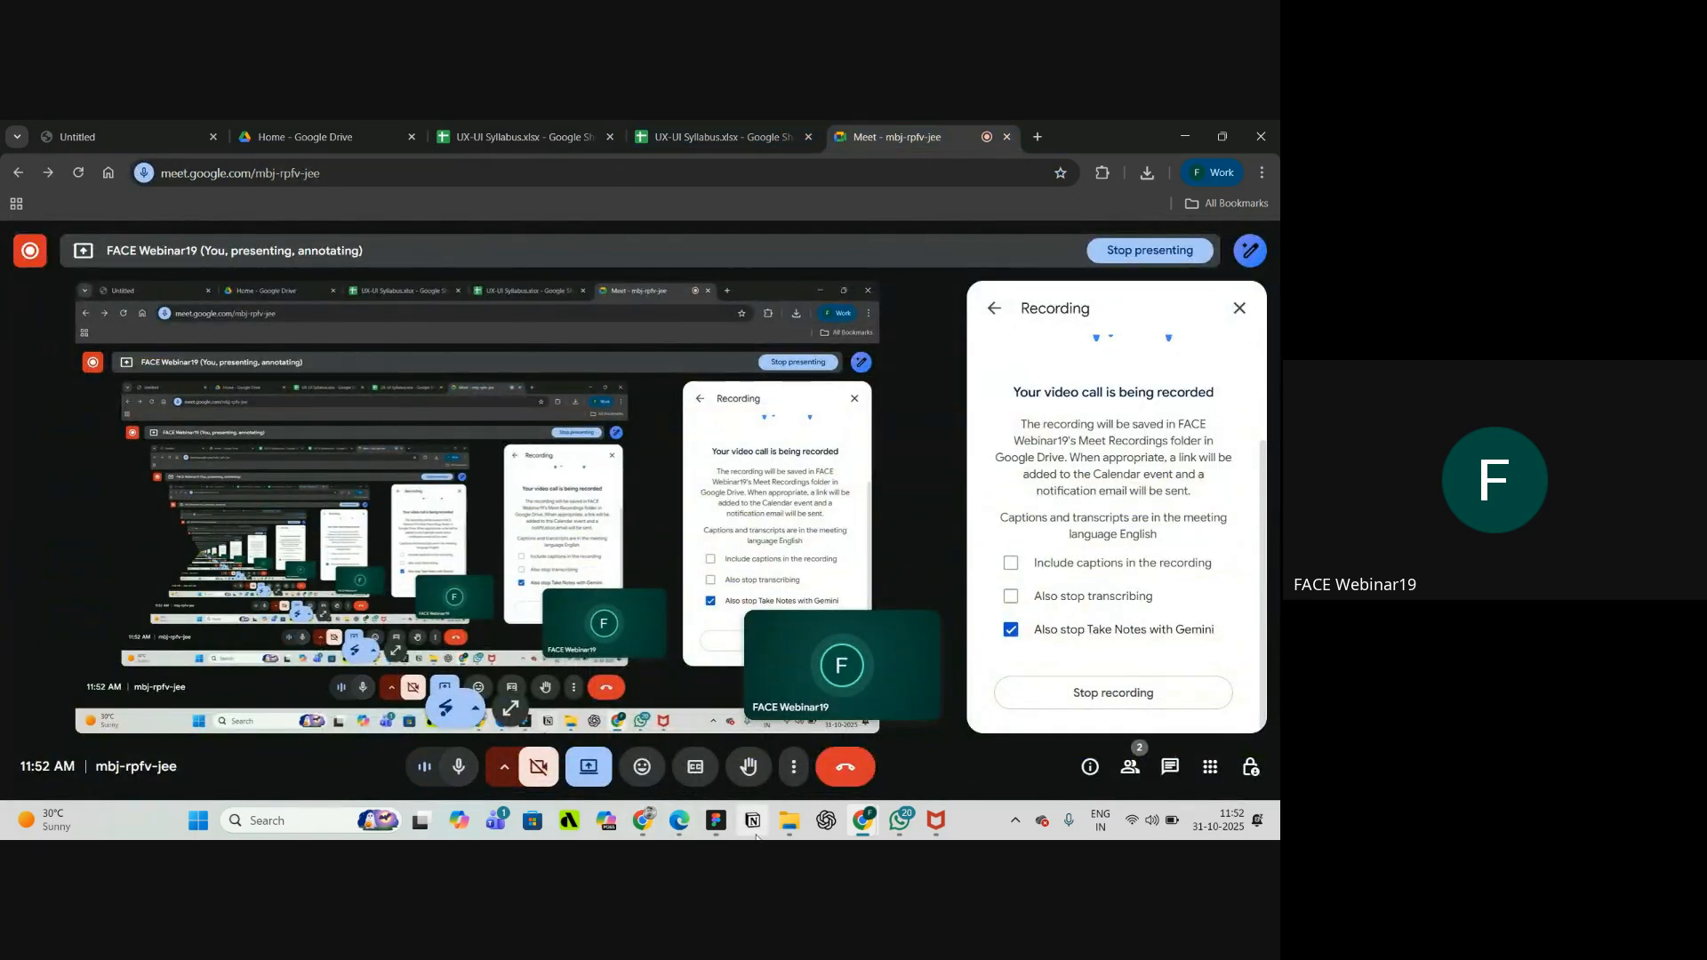
left_click(715, 820)
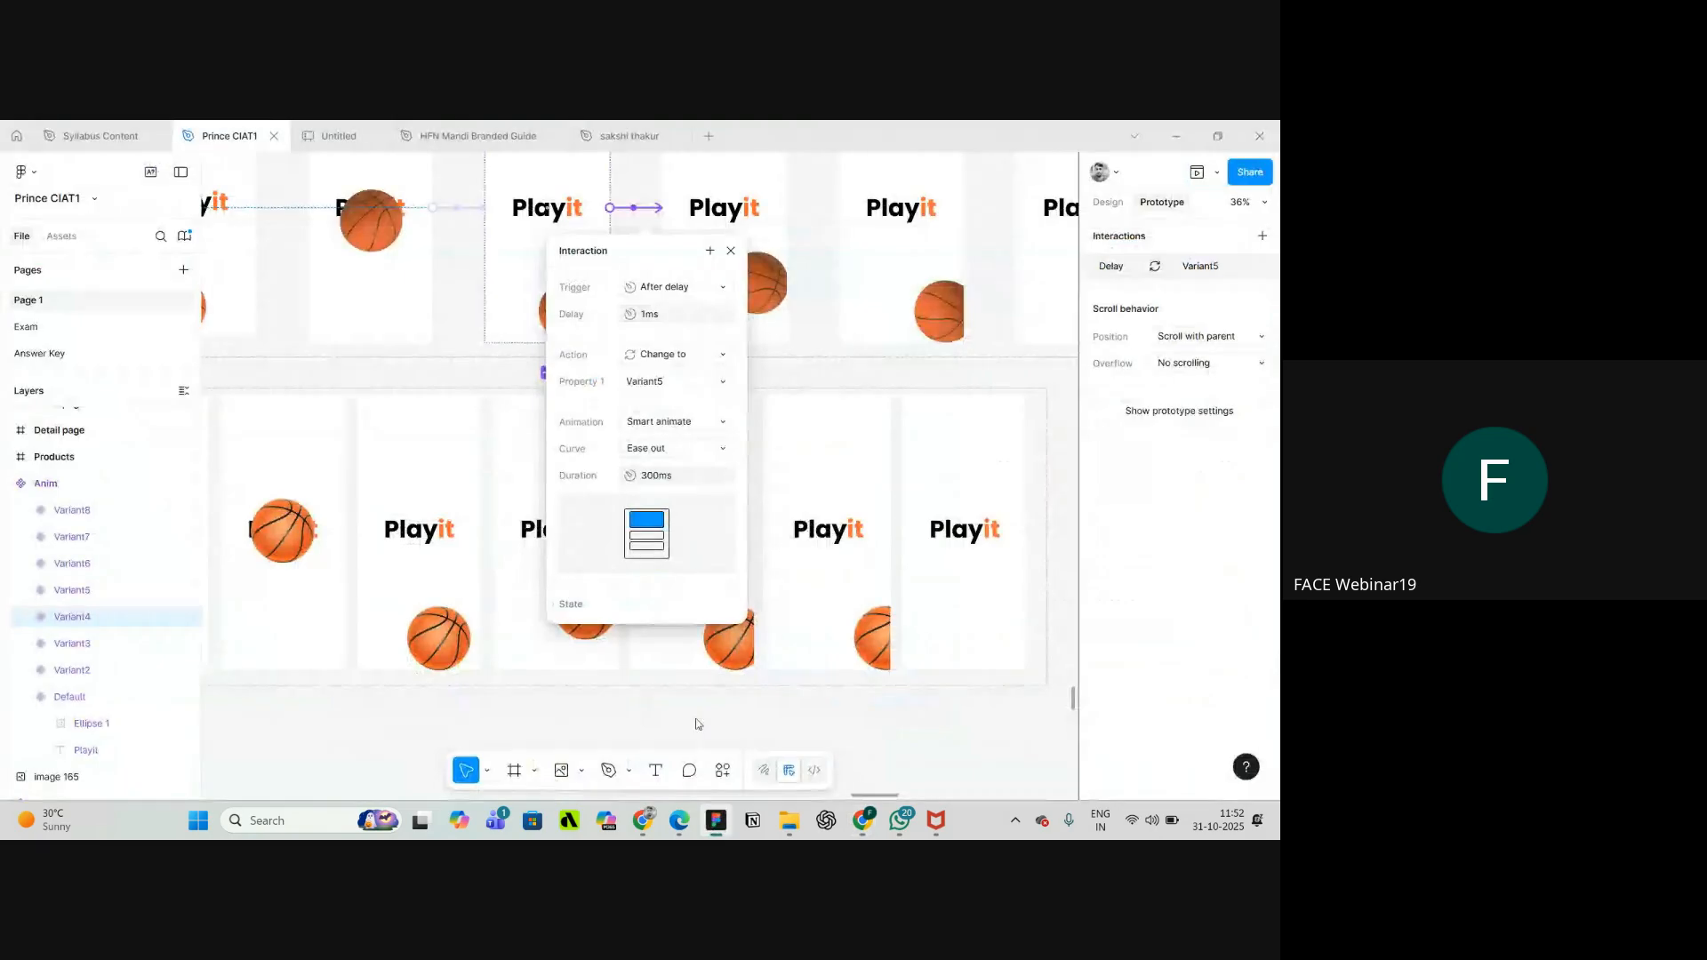
- Close the interaction settings and select Ball Animation's Variant4 to check its link to Variant5
left_click(773, 368)
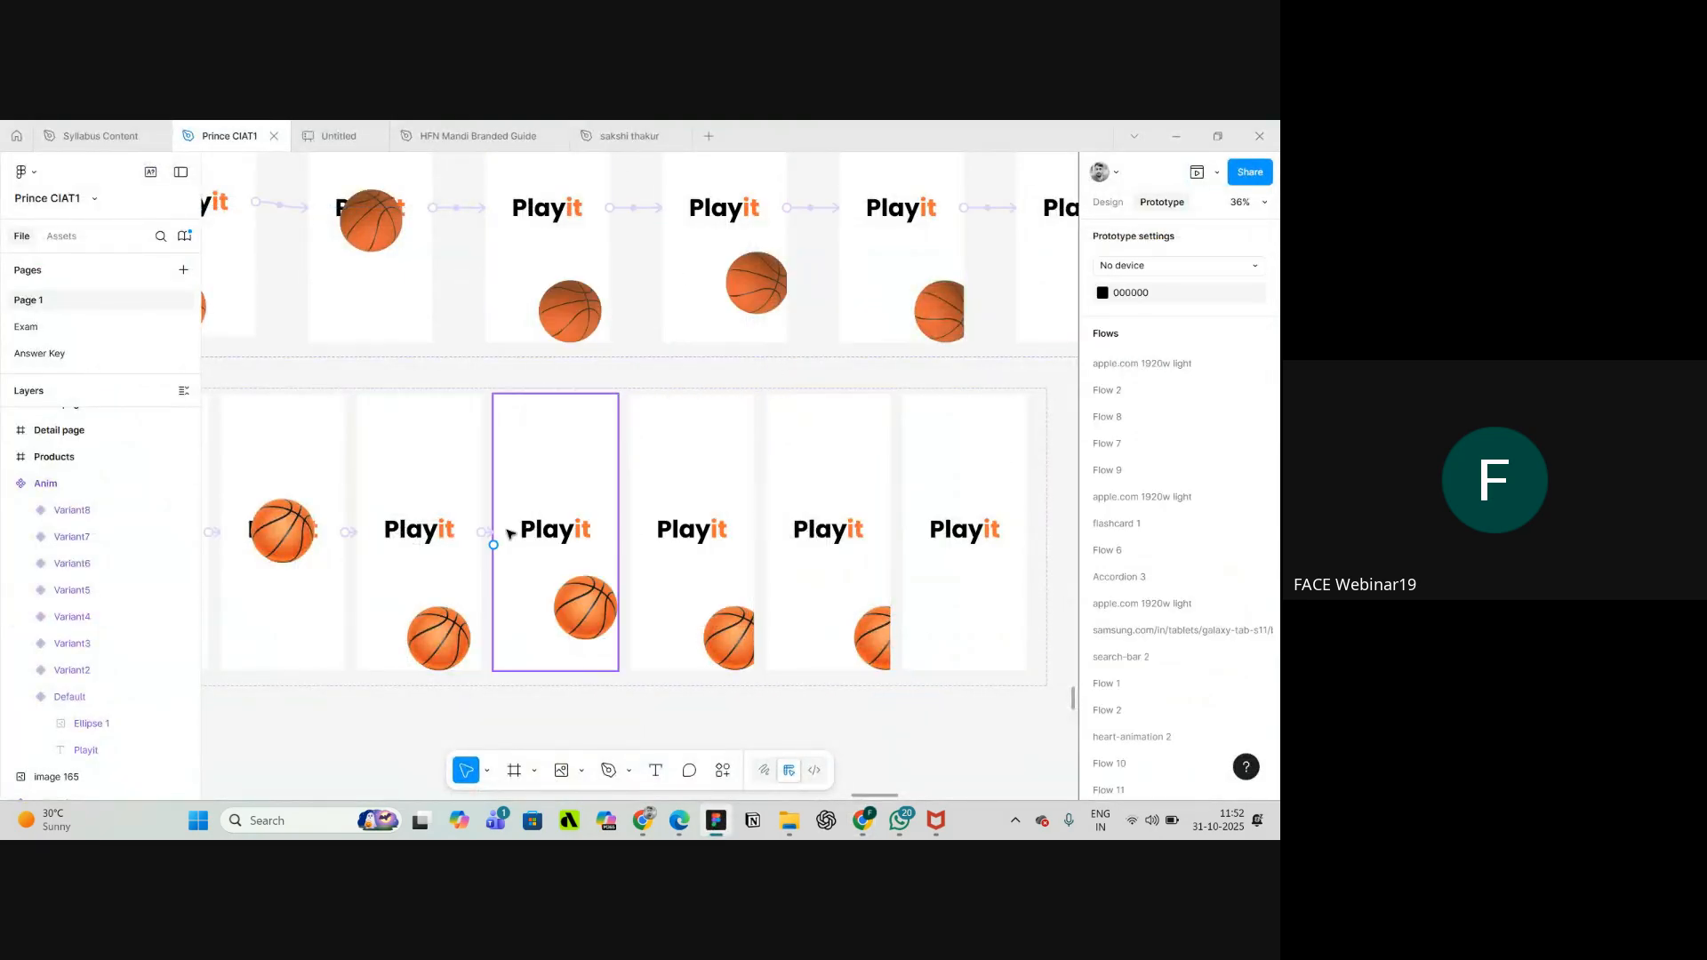
scroll(509, 529, "down", 3)
scroll(498, 531, "up", 5)
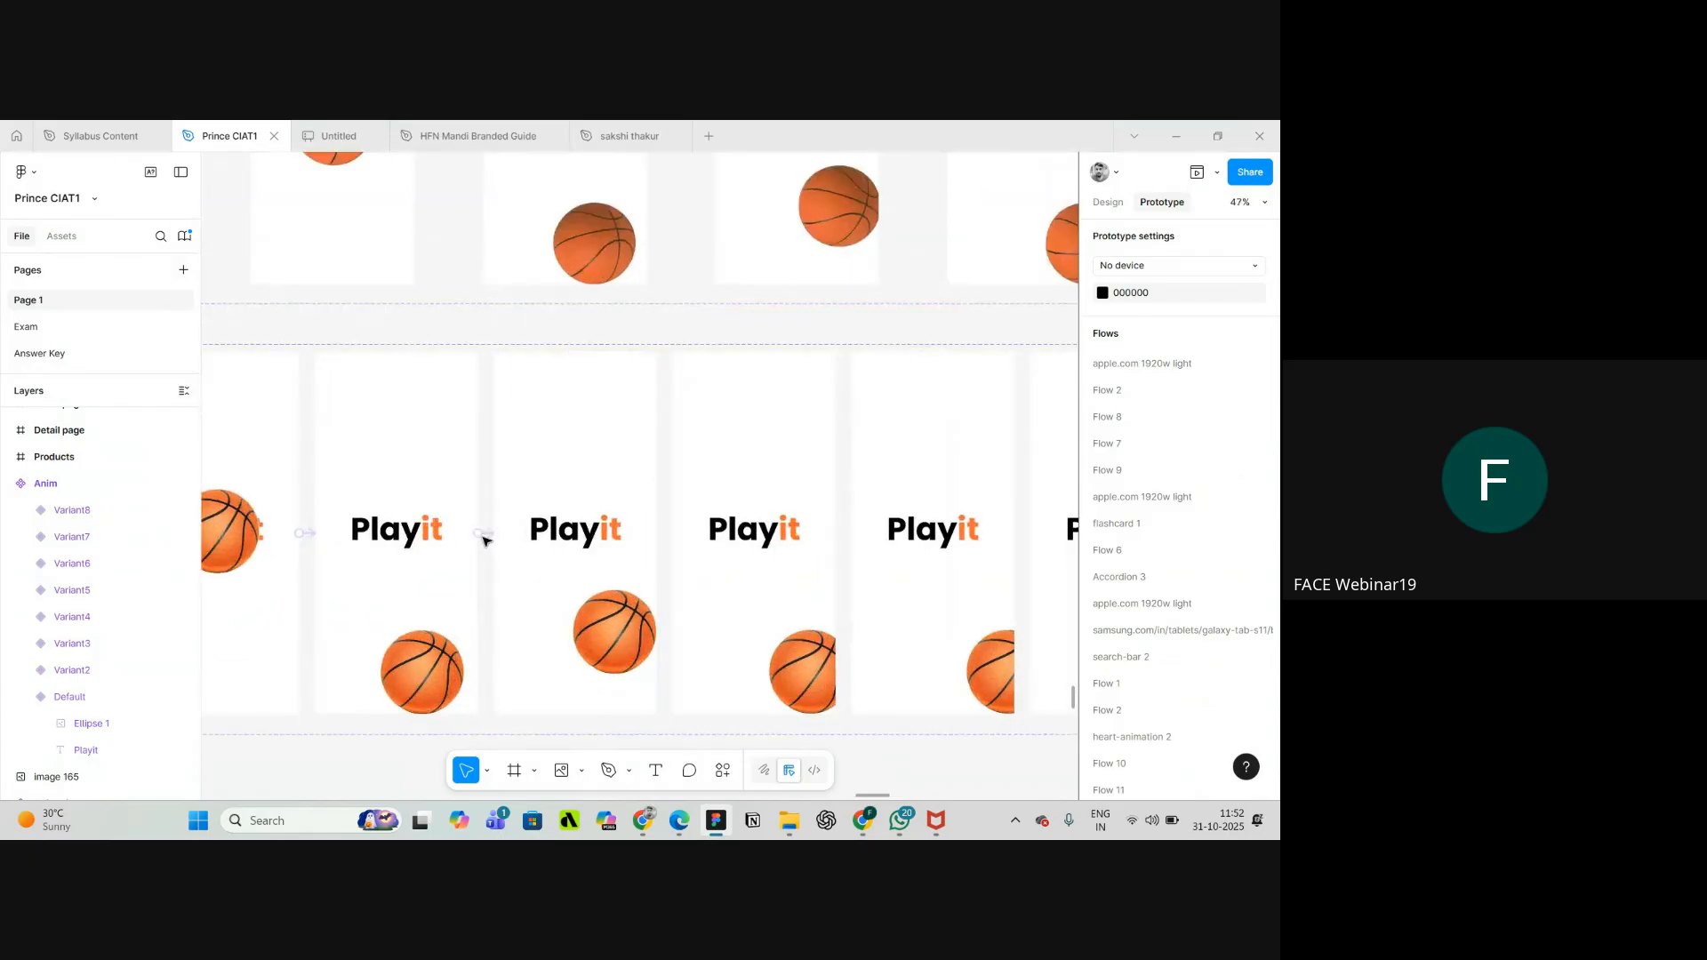
left_click(478, 537)
scroll(484, 531, "down", 5)
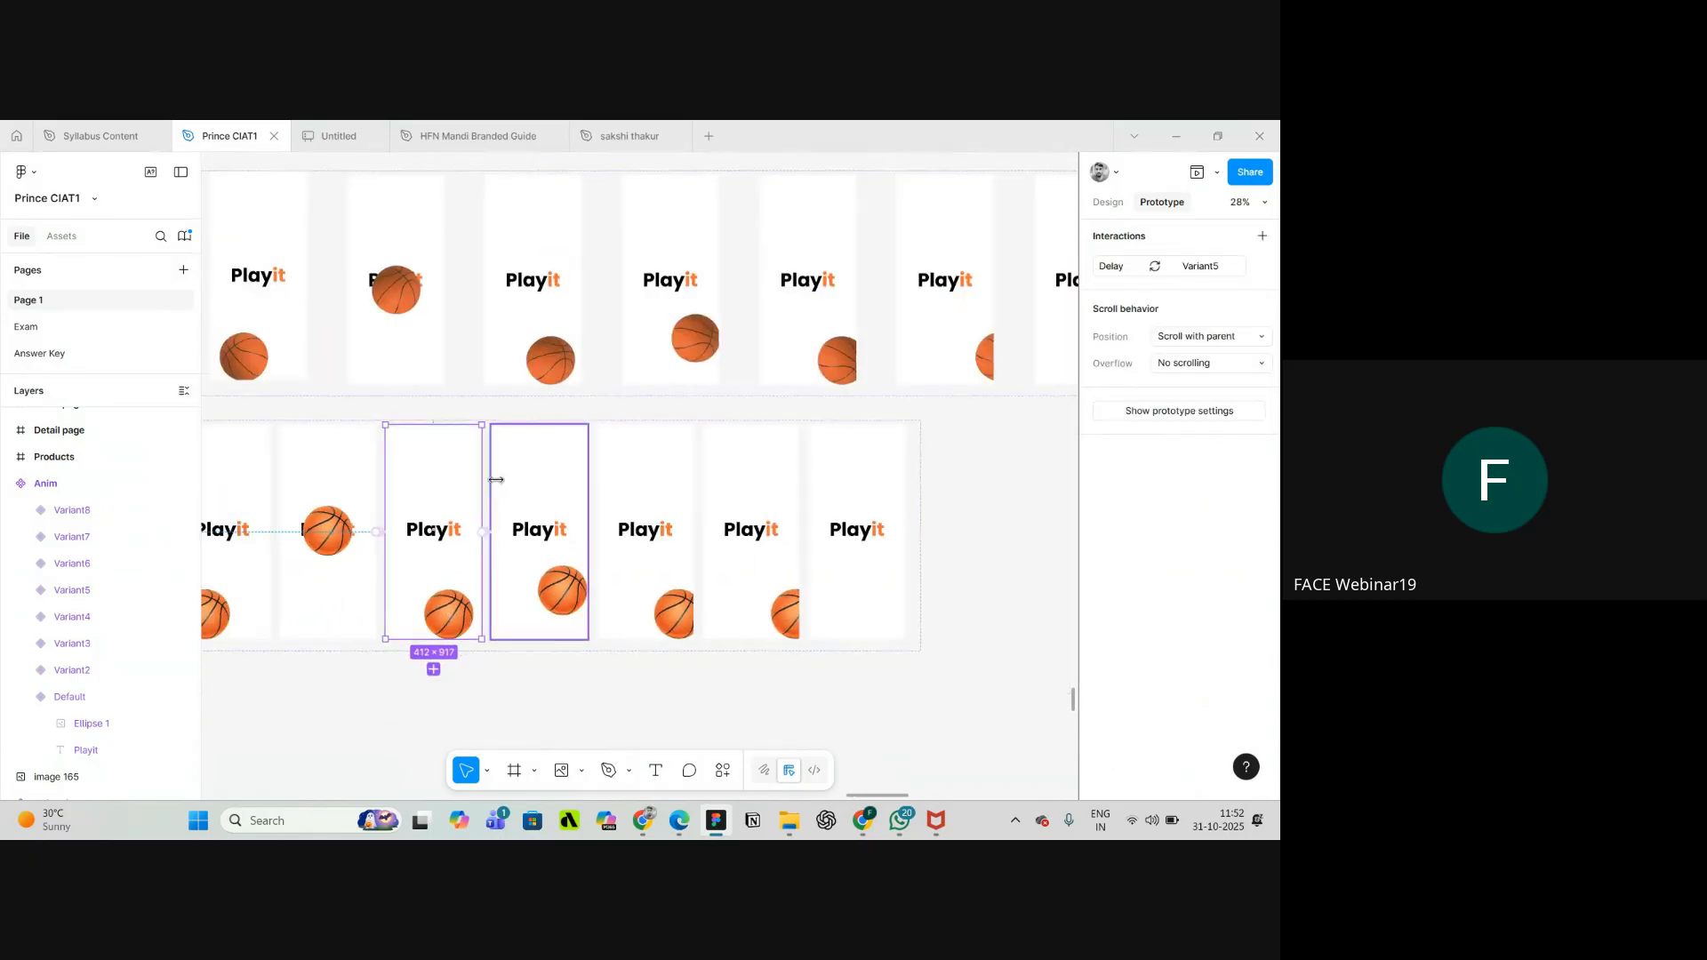
scroll(382, 525, "up", 5)
scroll(382, 533, "down", 5)
- Review the trigger, curve and duration of Anim's Variant3-to-Variant4 interaction for comparison with Ball Animation's Variant3
left_click(370, 539)
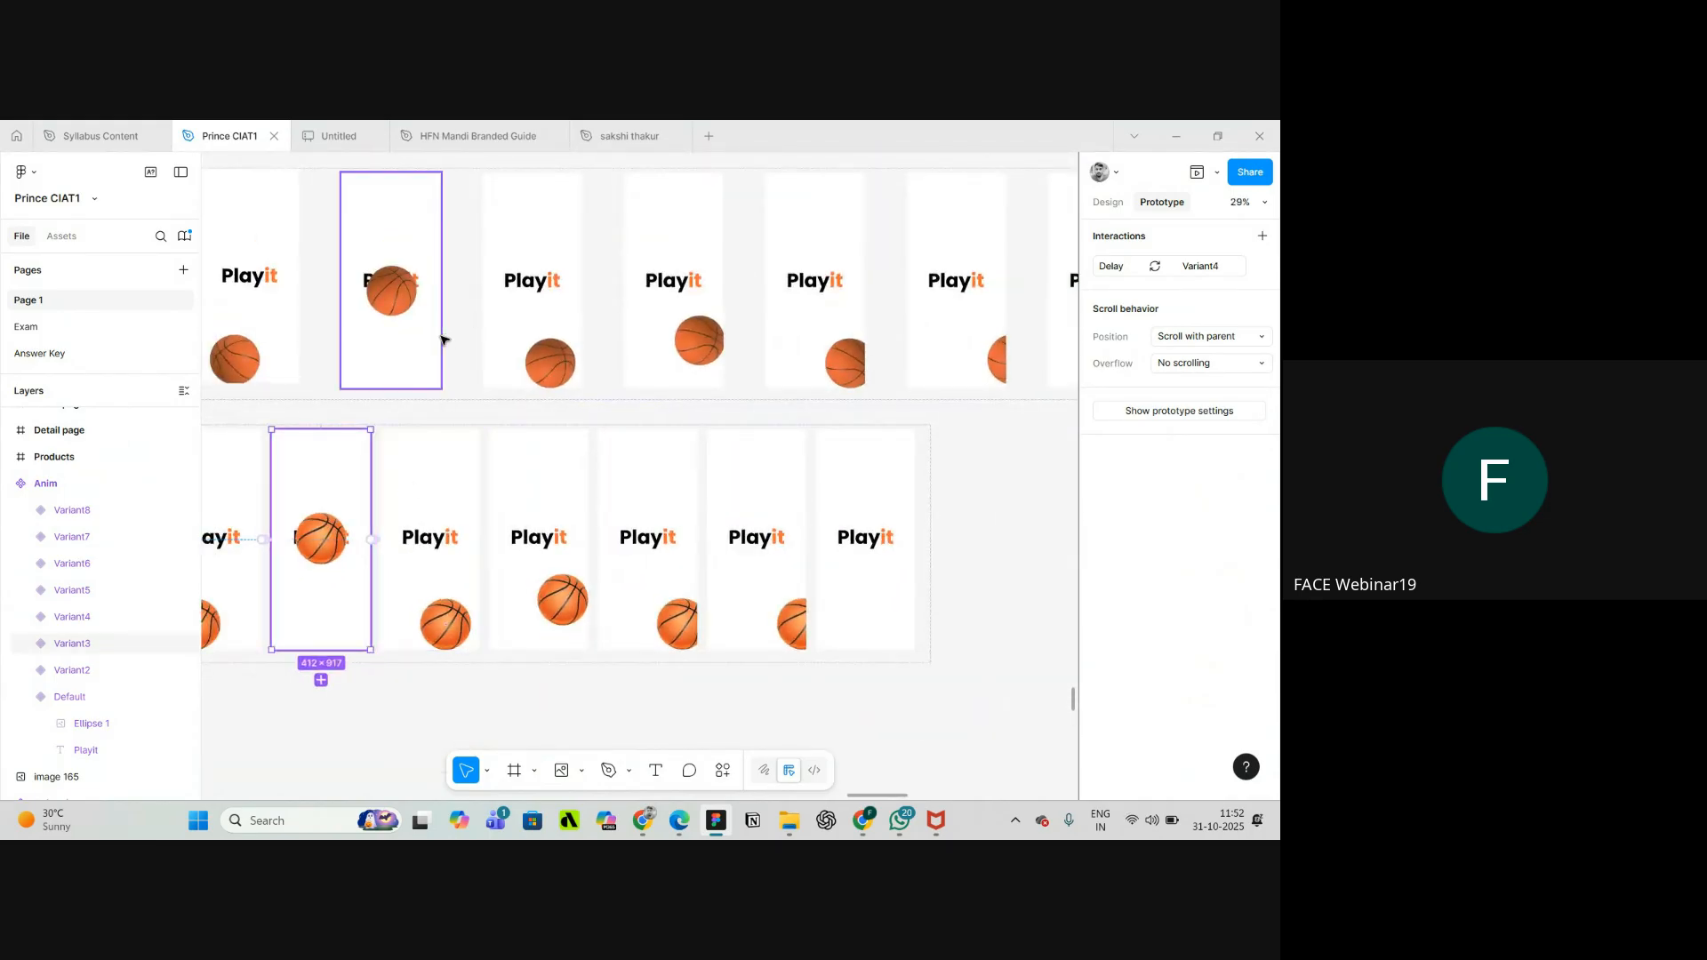
left_click(440, 329)
left_click(465, 282)
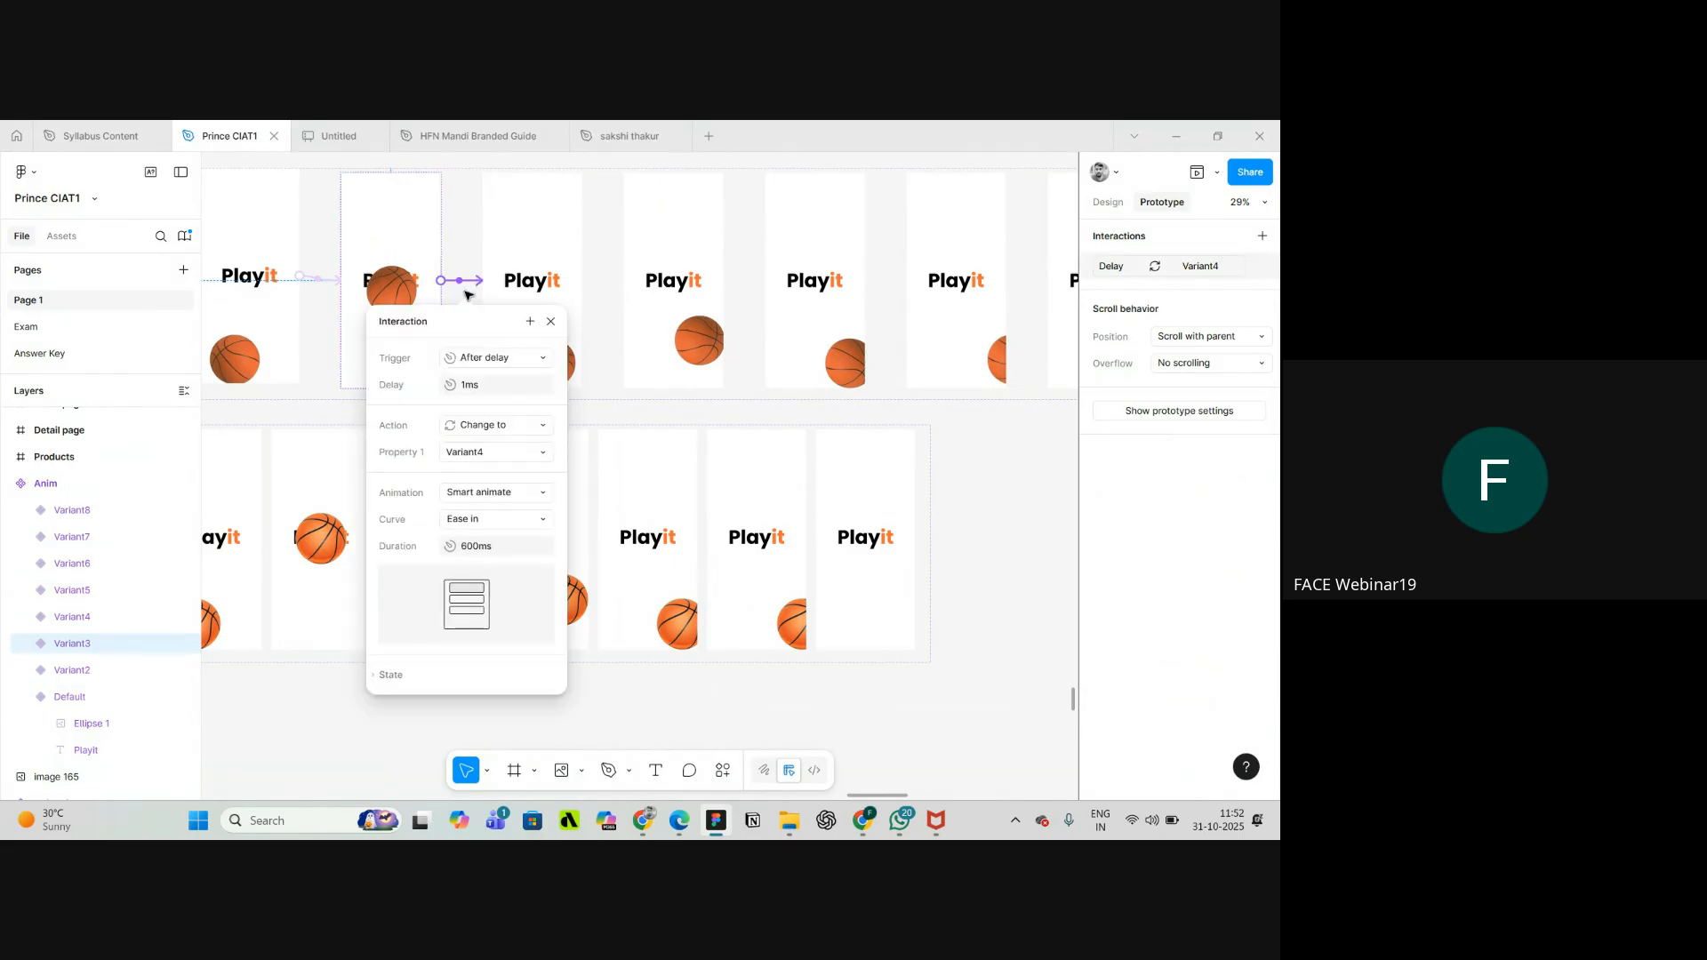
left_click(945, 484)
- Check the trigger, curve and duration of Ball Animation's Variant3-to-Variant4 interaction
scroll(304, 557, "up", 5)
scroll(304, 557, "up", 2)
left_click(293, 549)
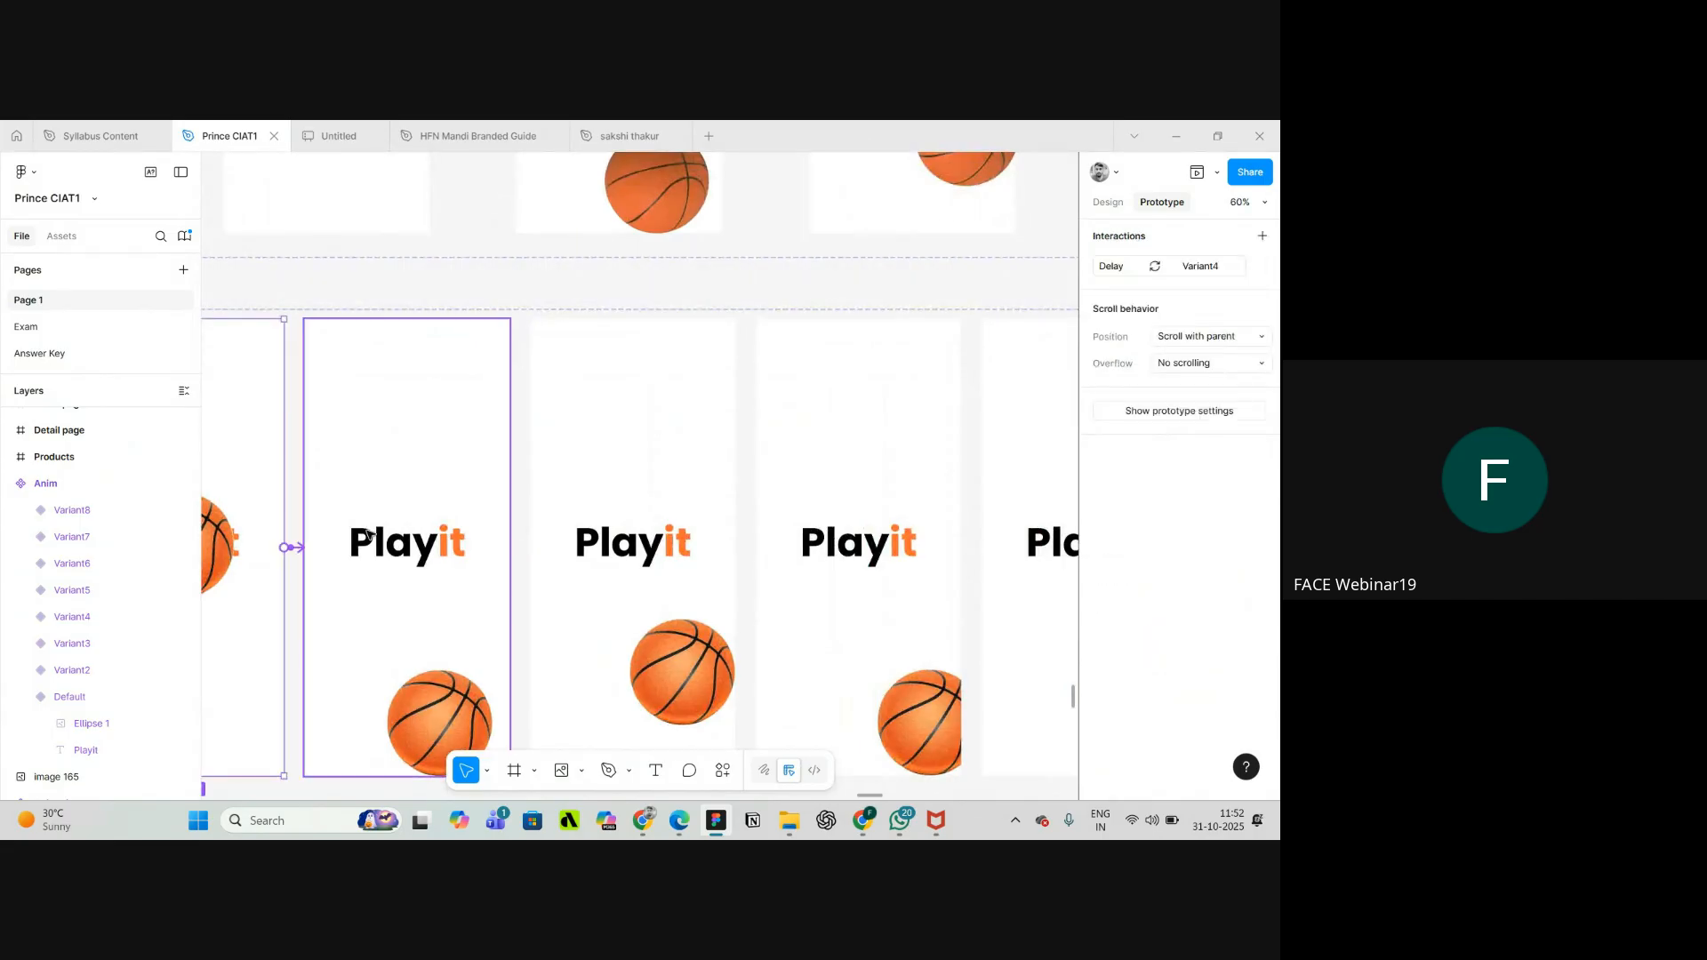
scroll(622, 538, "up", 6)
scroll(680, 534, "down", 8)
scroll(462, 541, "up", 8)
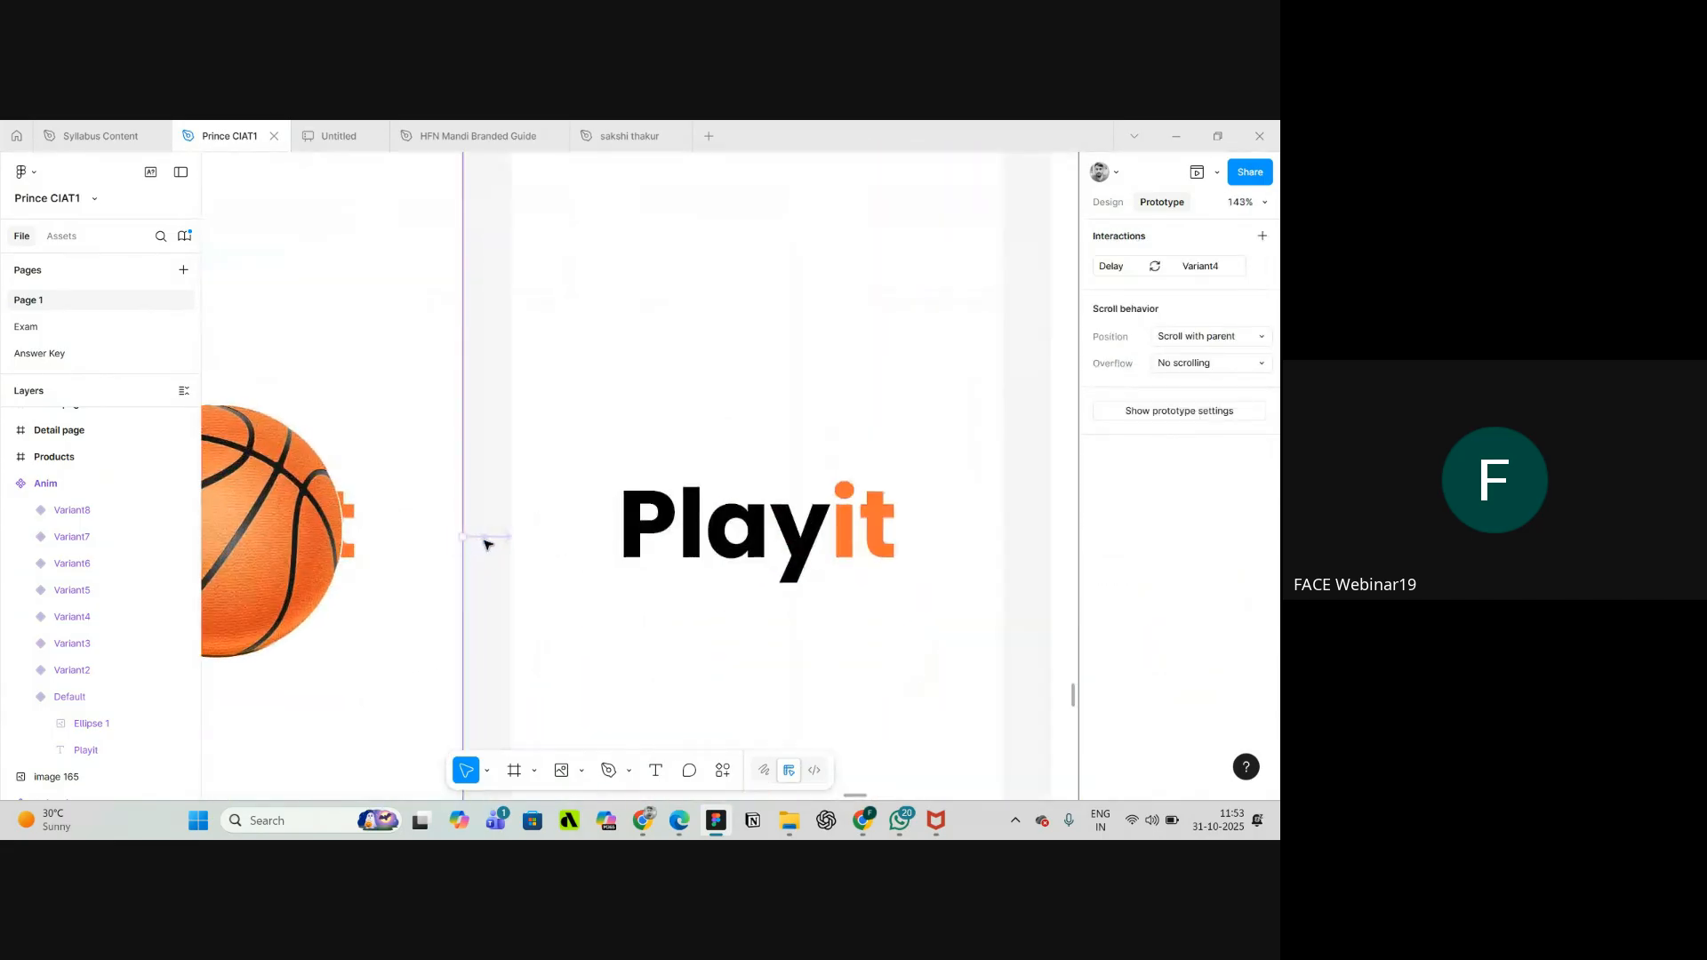
left_click(481, 538)
scroll(489, 545, "down", 2)
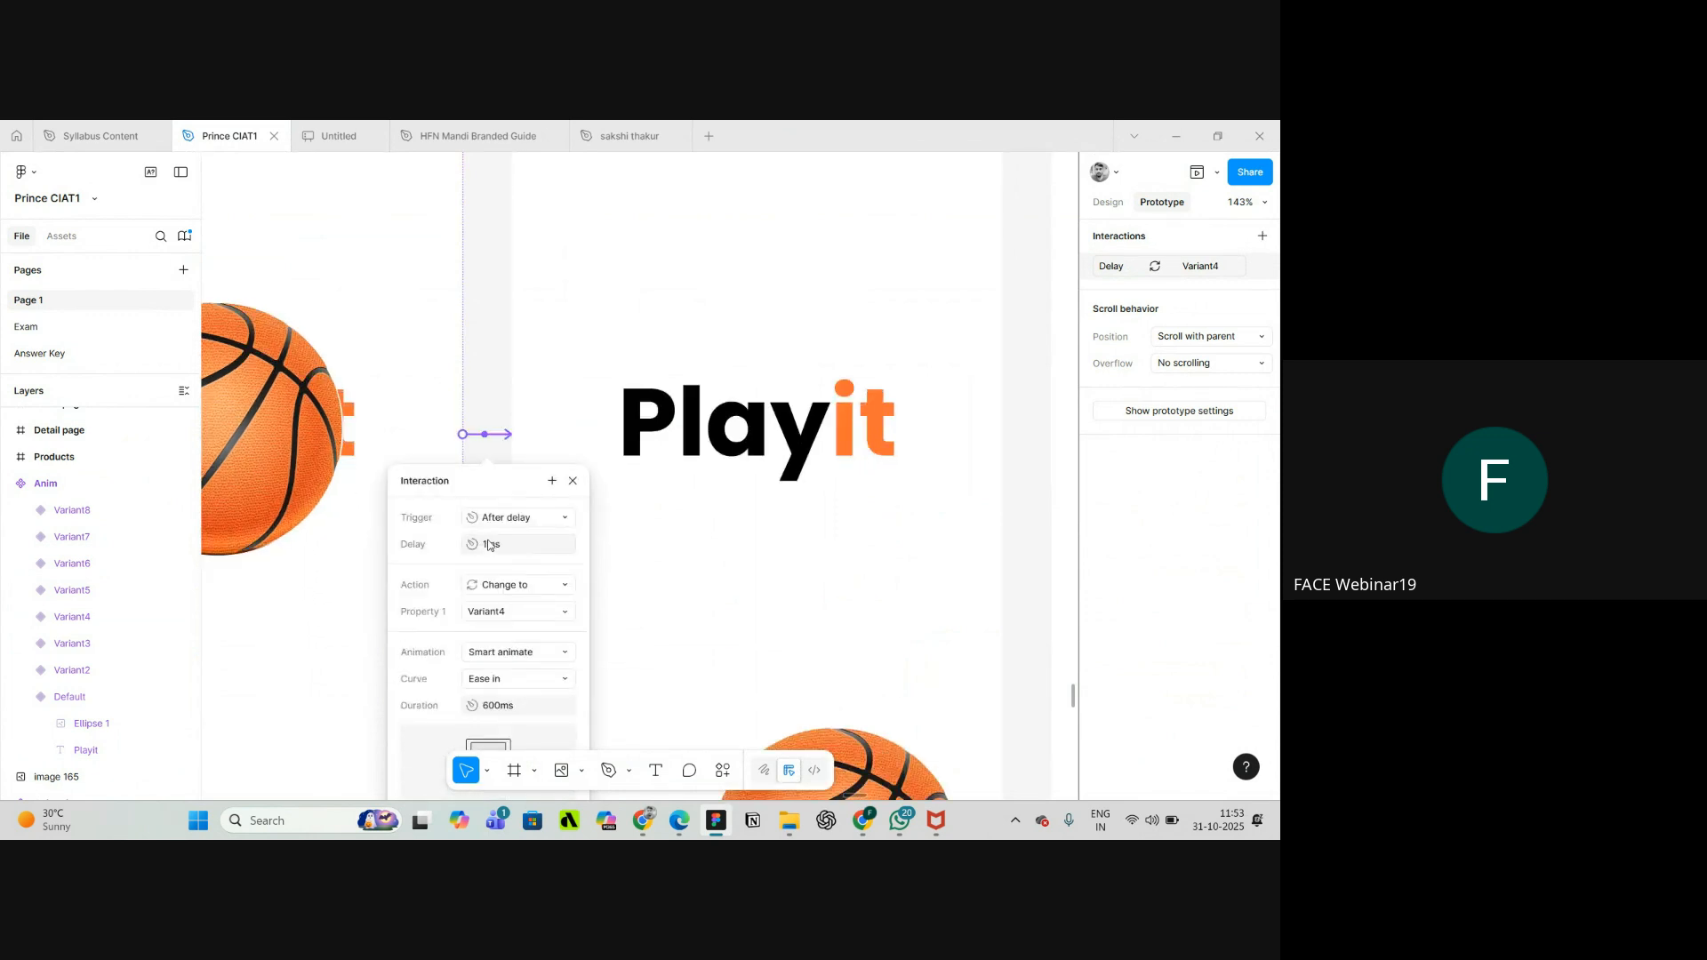
scroll(503, 357, "down", 5)
- Review the delay, curve and duration of Anim's Variant4-to-Variant5 interaction
left_click(552, 351)
scroll(556, 352, "down", 4)
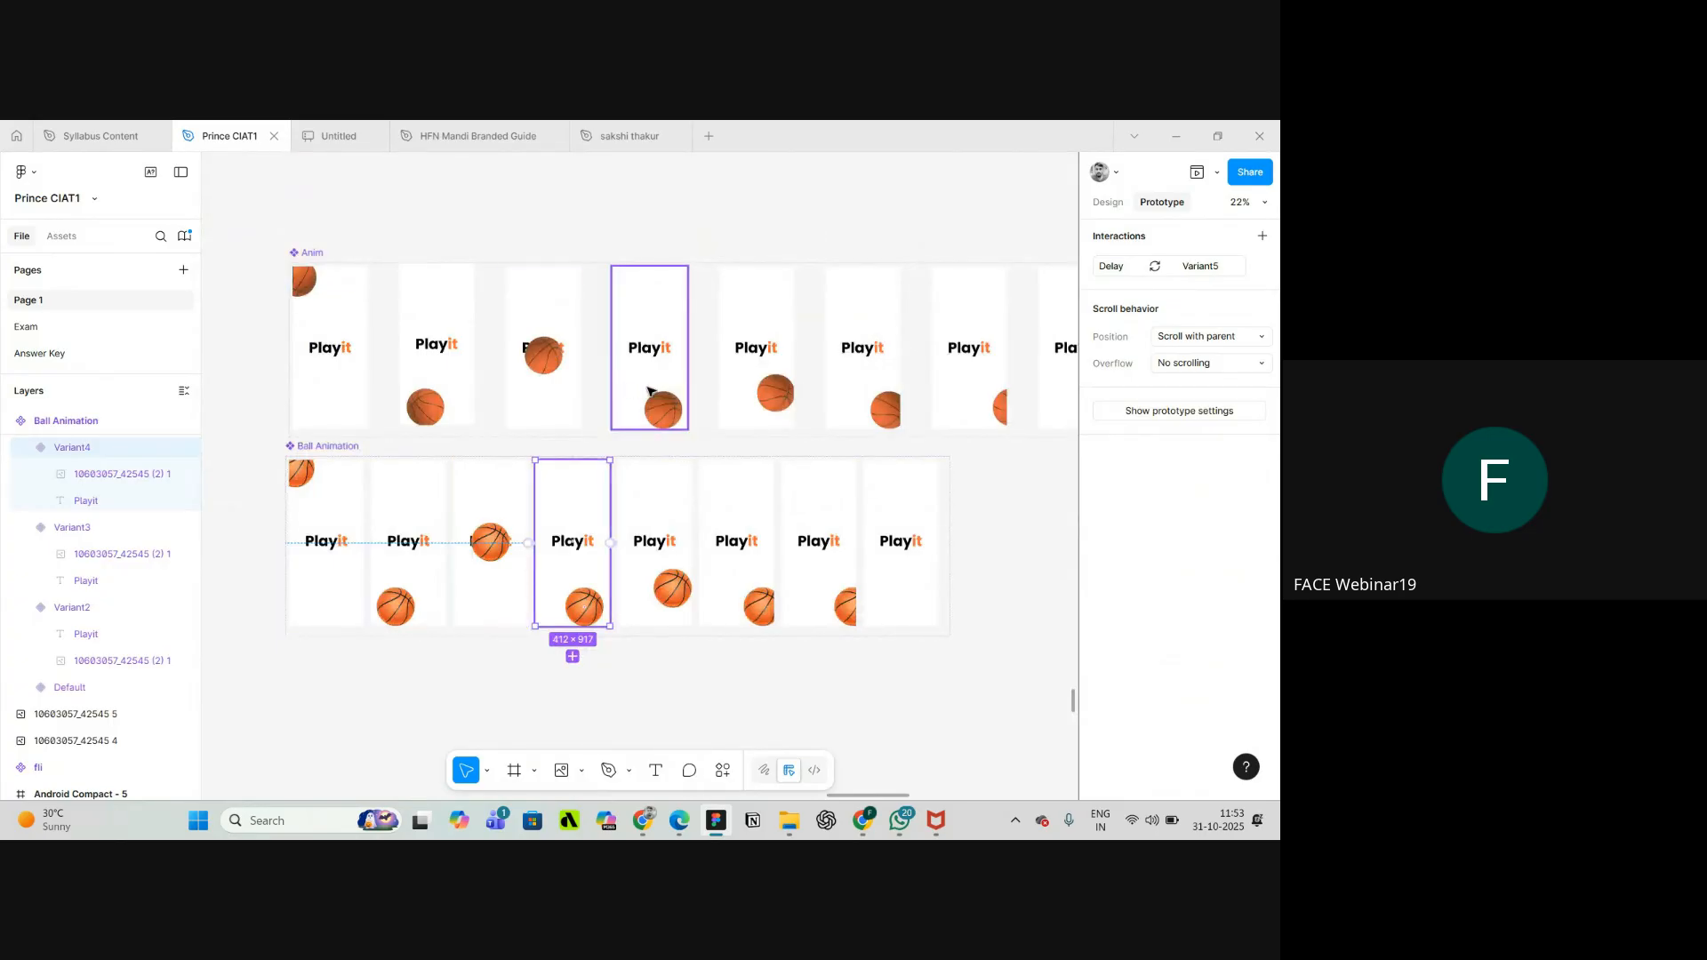
left_click(648, 392)
scroll(697, 362, "up", 2)
left_click(702, 351)
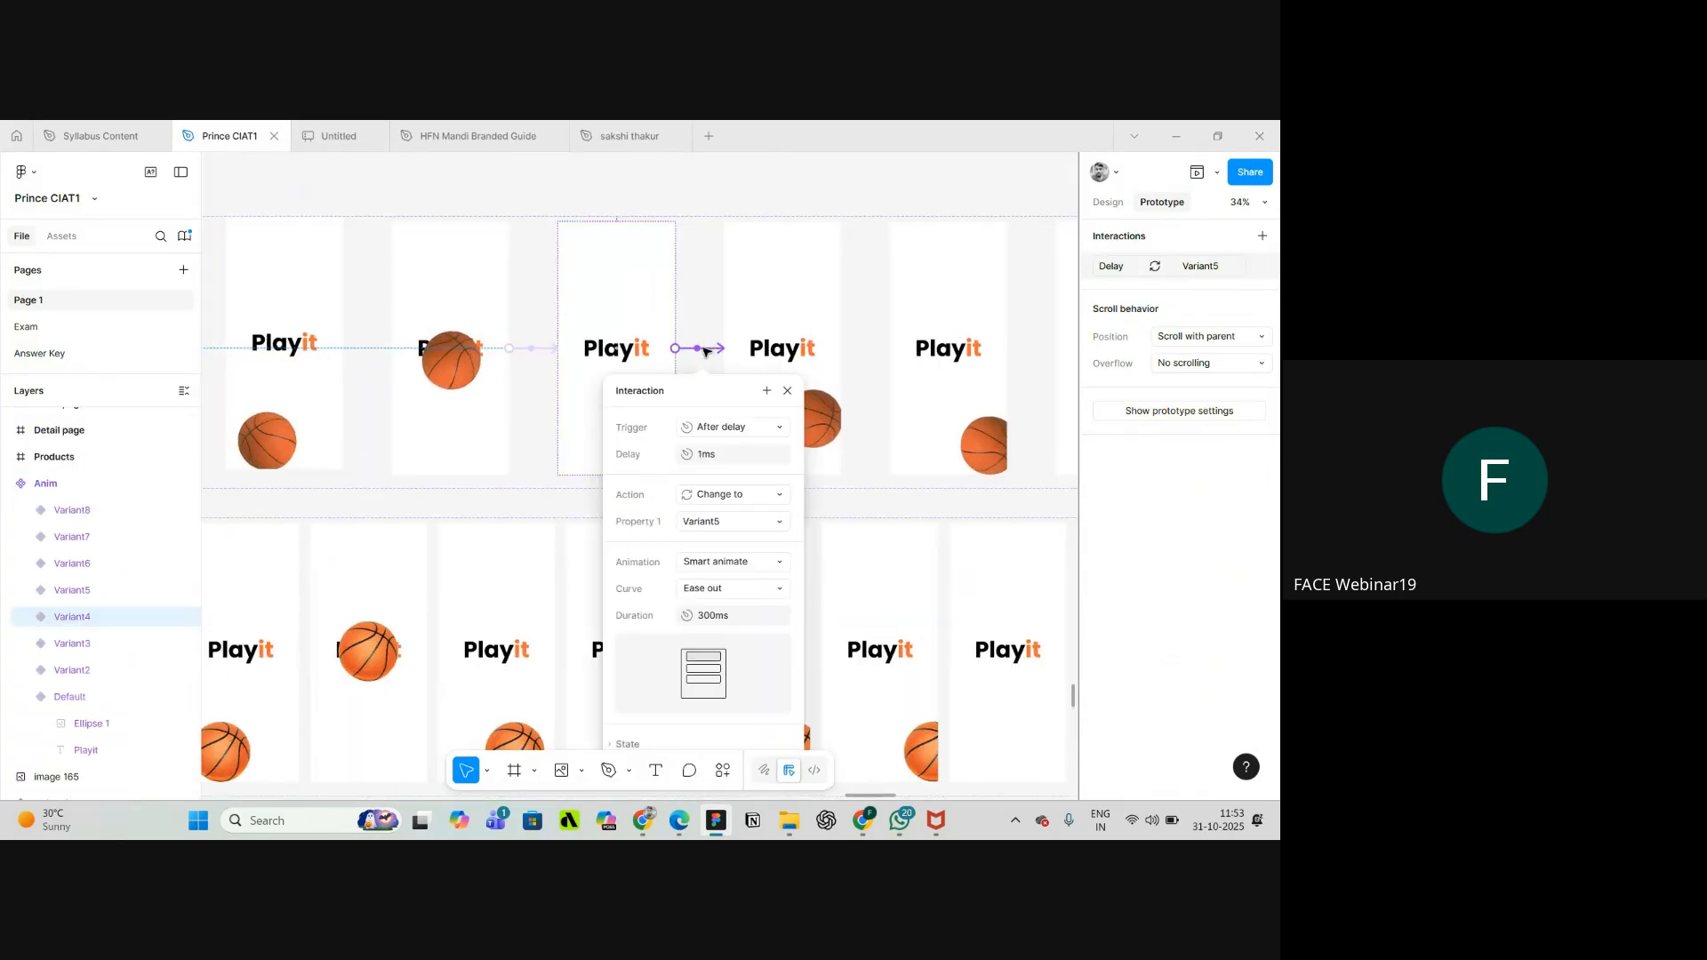
- Check Ball Animation's Variant4-to-Variant5 interaction settings against those in Anim
left_click(516, 433)
scroll(503, 560, "down", 2)
scroll(557, 595, "up", 6)
left_click(558, 593)
scroll(560, 595, "down", 4)
scroll(562, 596, "down", 2)
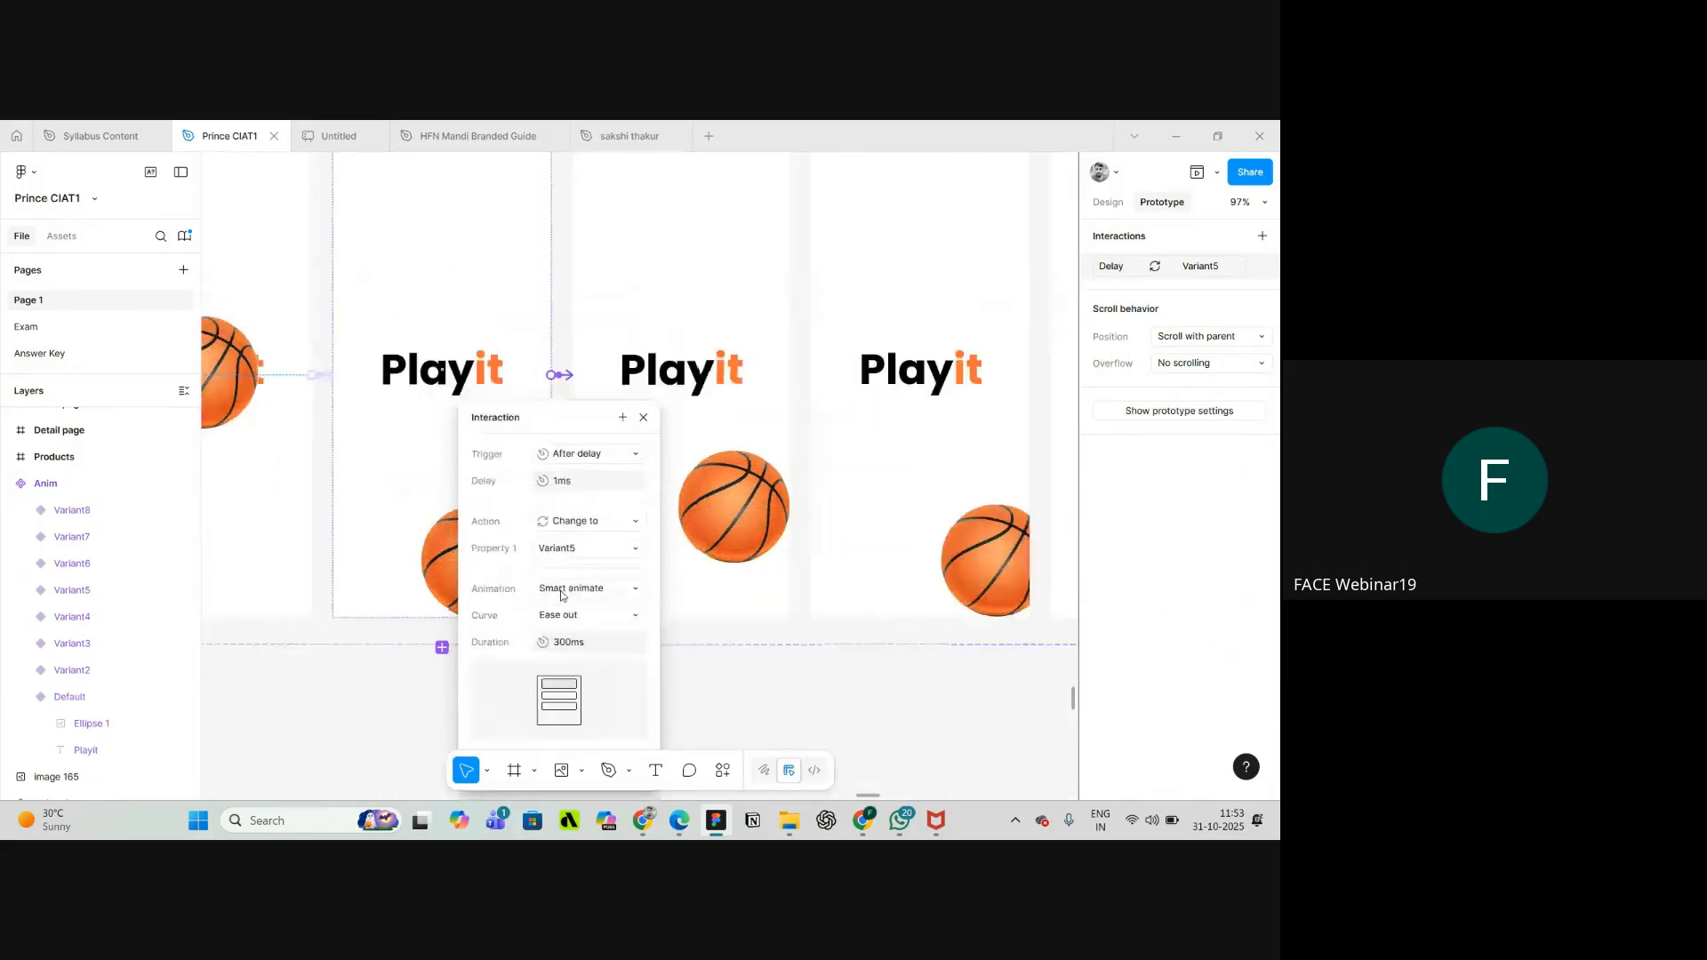
scroll(561, 595, "down", 2)
left_click(747, 664)
- Select Anim's Variant4 and Variant5 to see where each one leads
scroll(564, 591, "down", 4)
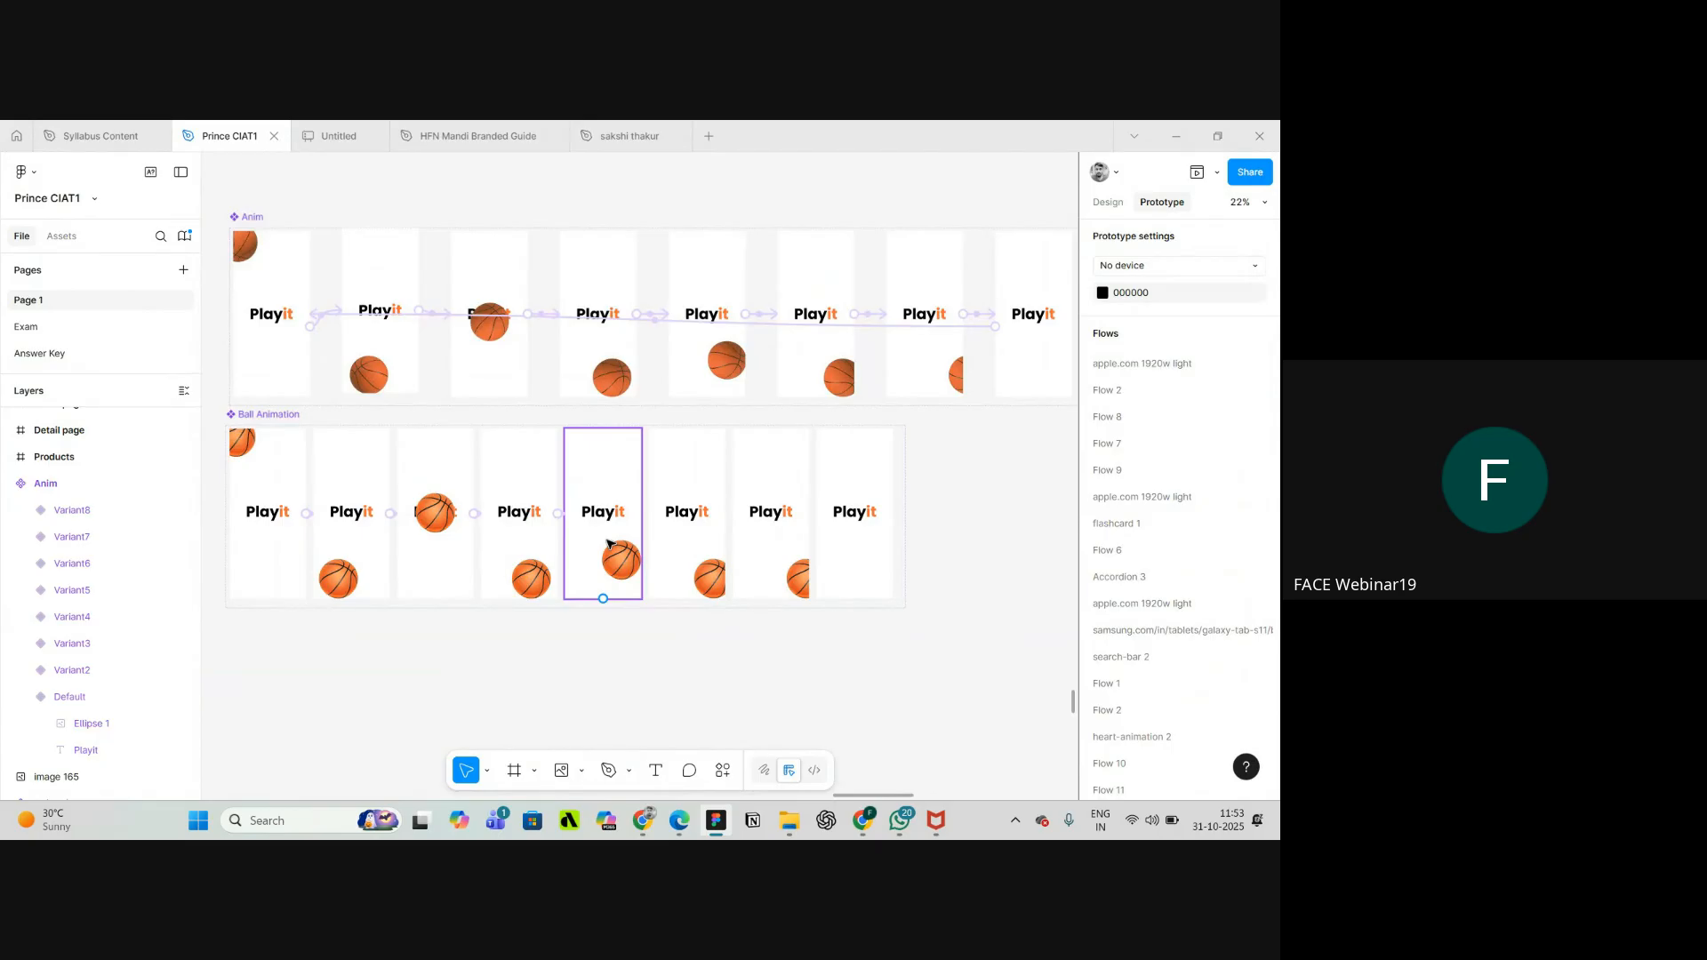
left_click(635, 461)
left_click(630, 374)
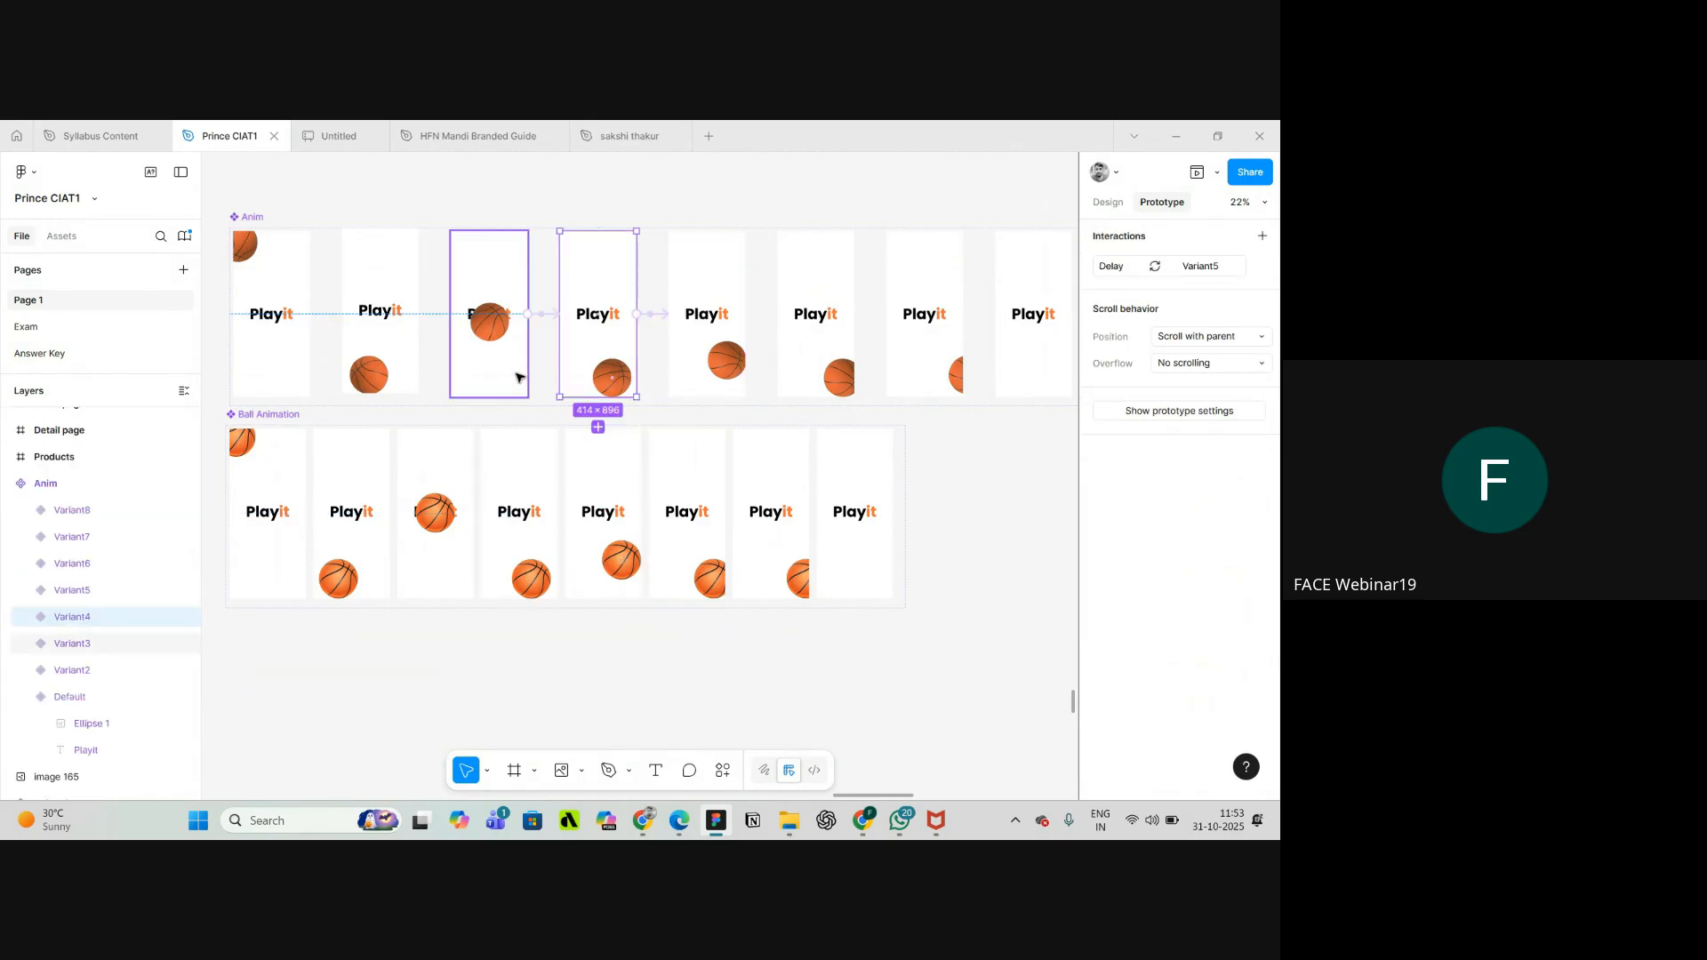
left_click(714, 357)
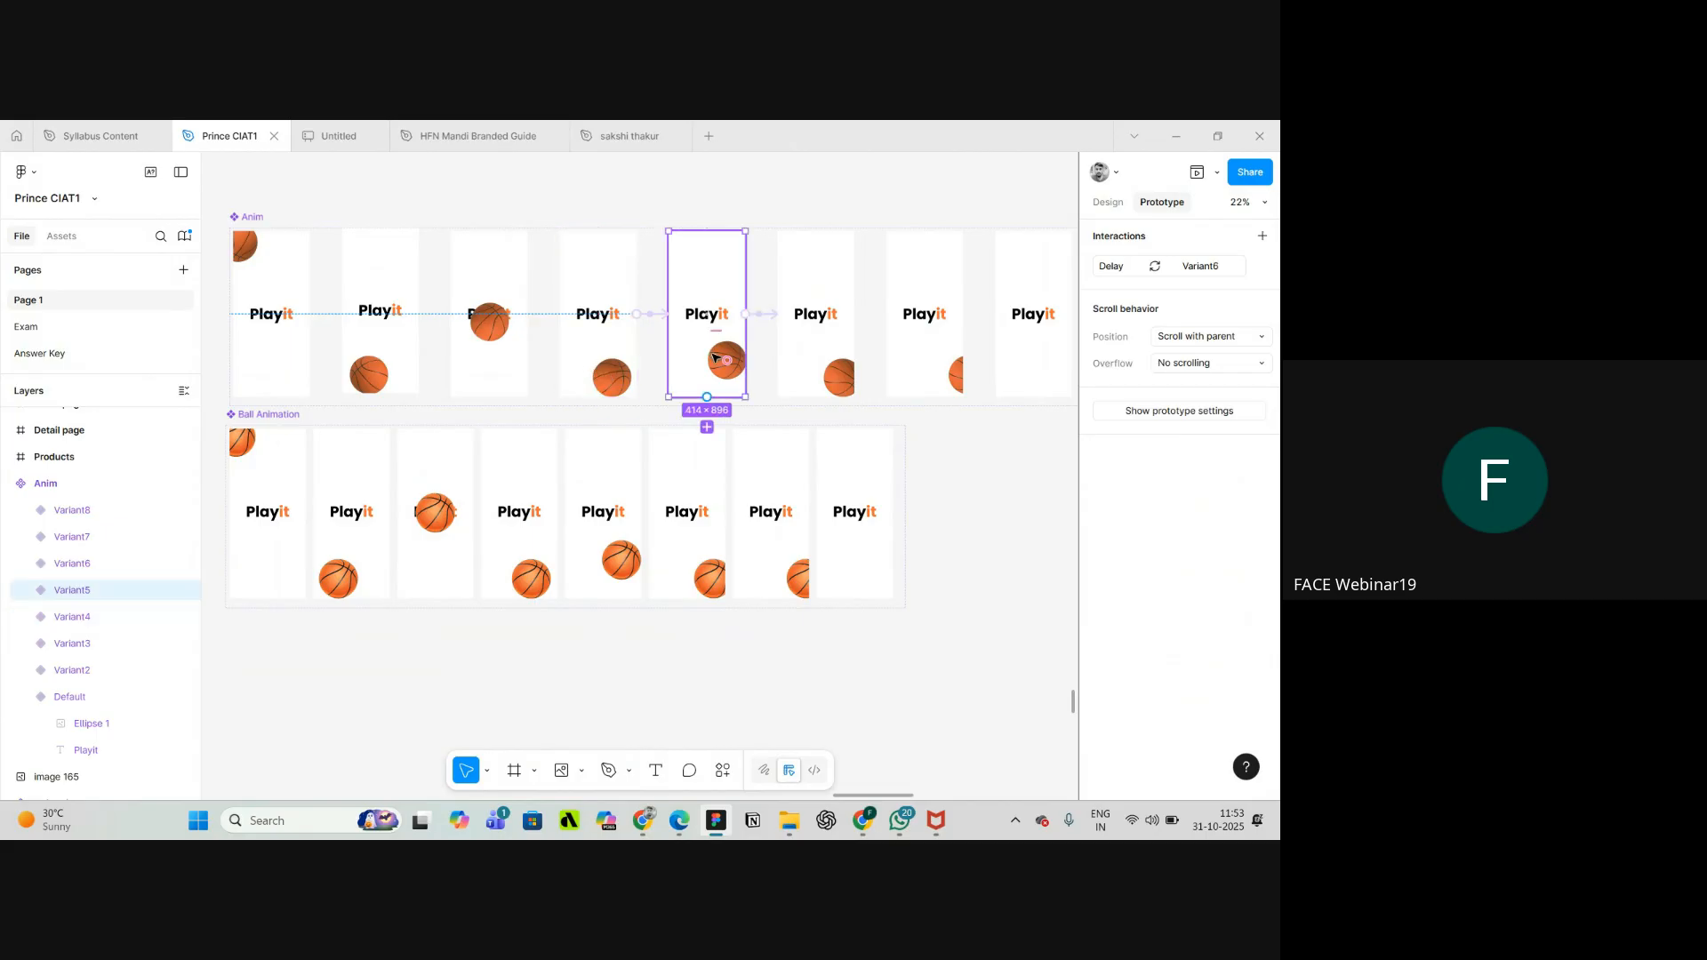
scroll(642, 469, "up", 2)
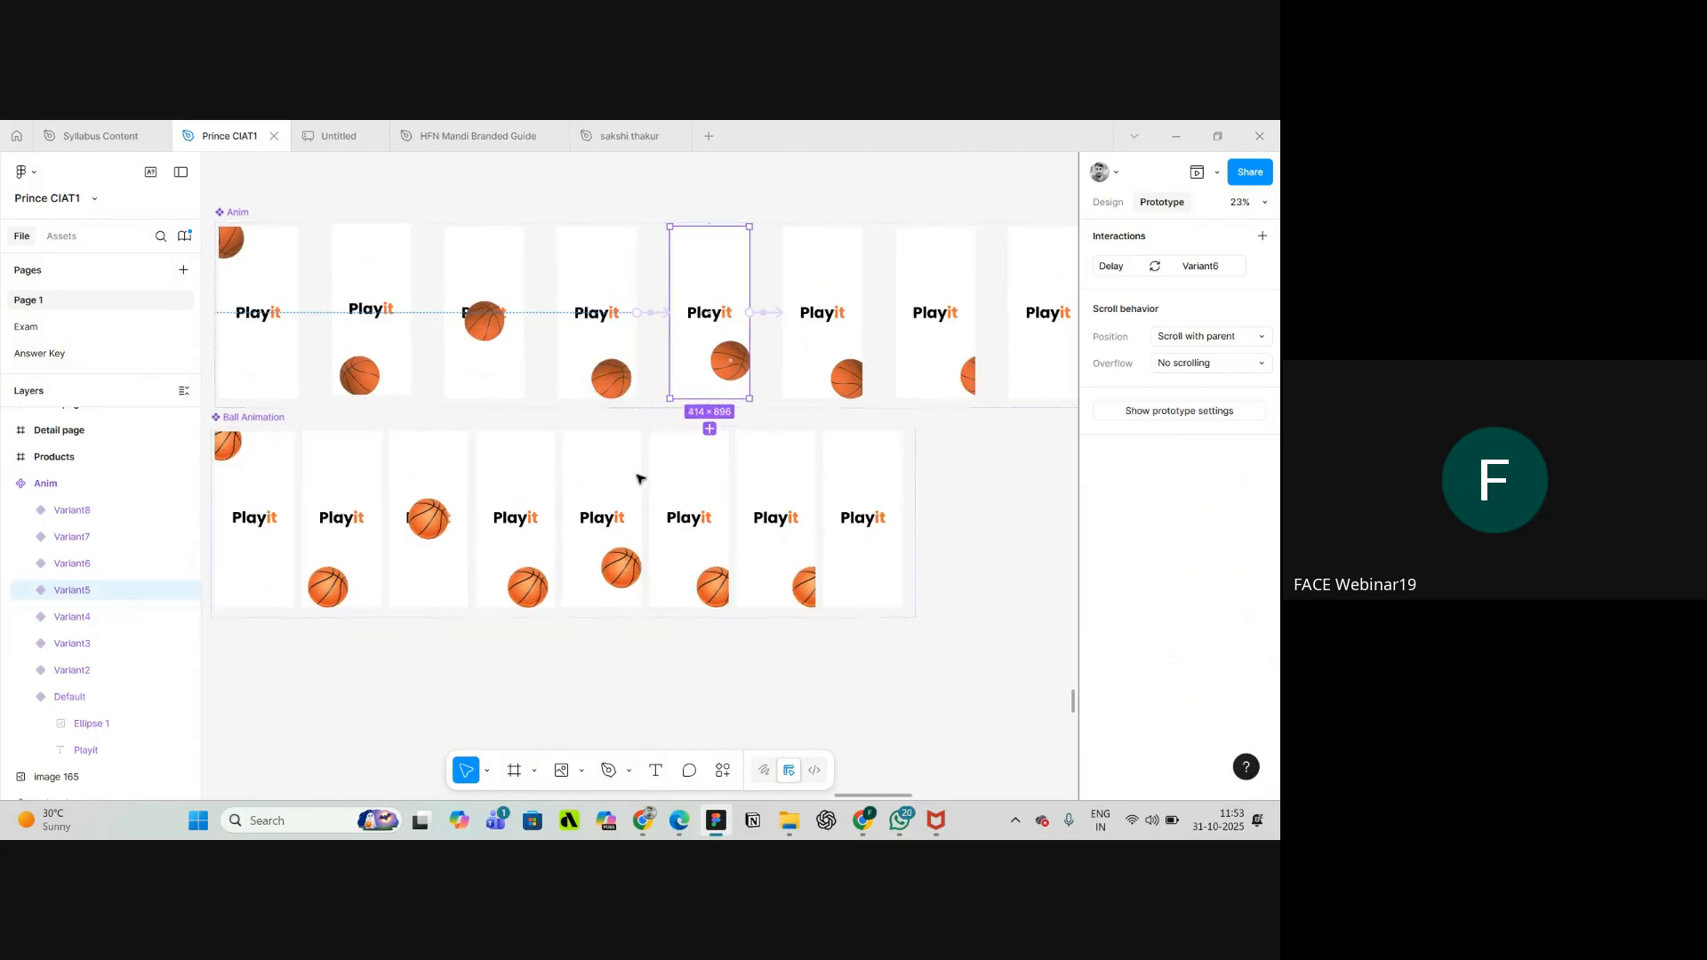
- Reopen Anim's Variant4-to-Variant5 interaction to read its settings, and close it again
left_click(628, 484)
scroll(624, 354, "up", 2)
scroll(623, 355, "up", 3)
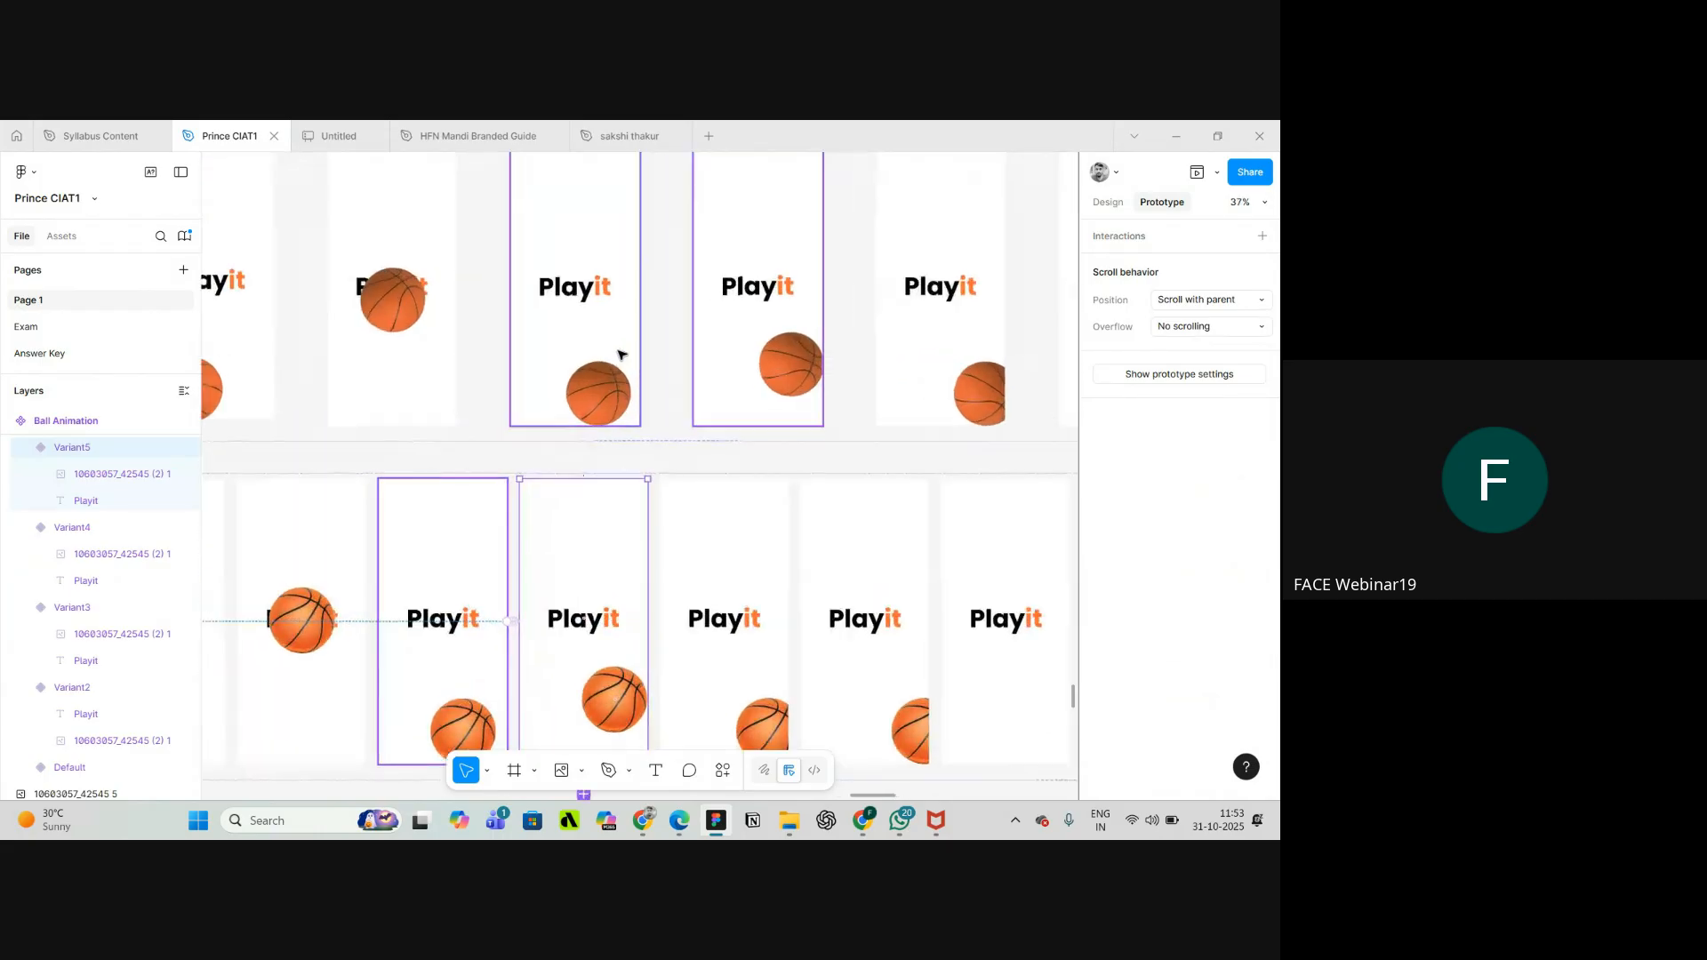
left_click(622, 355)
left_click(663, 286)
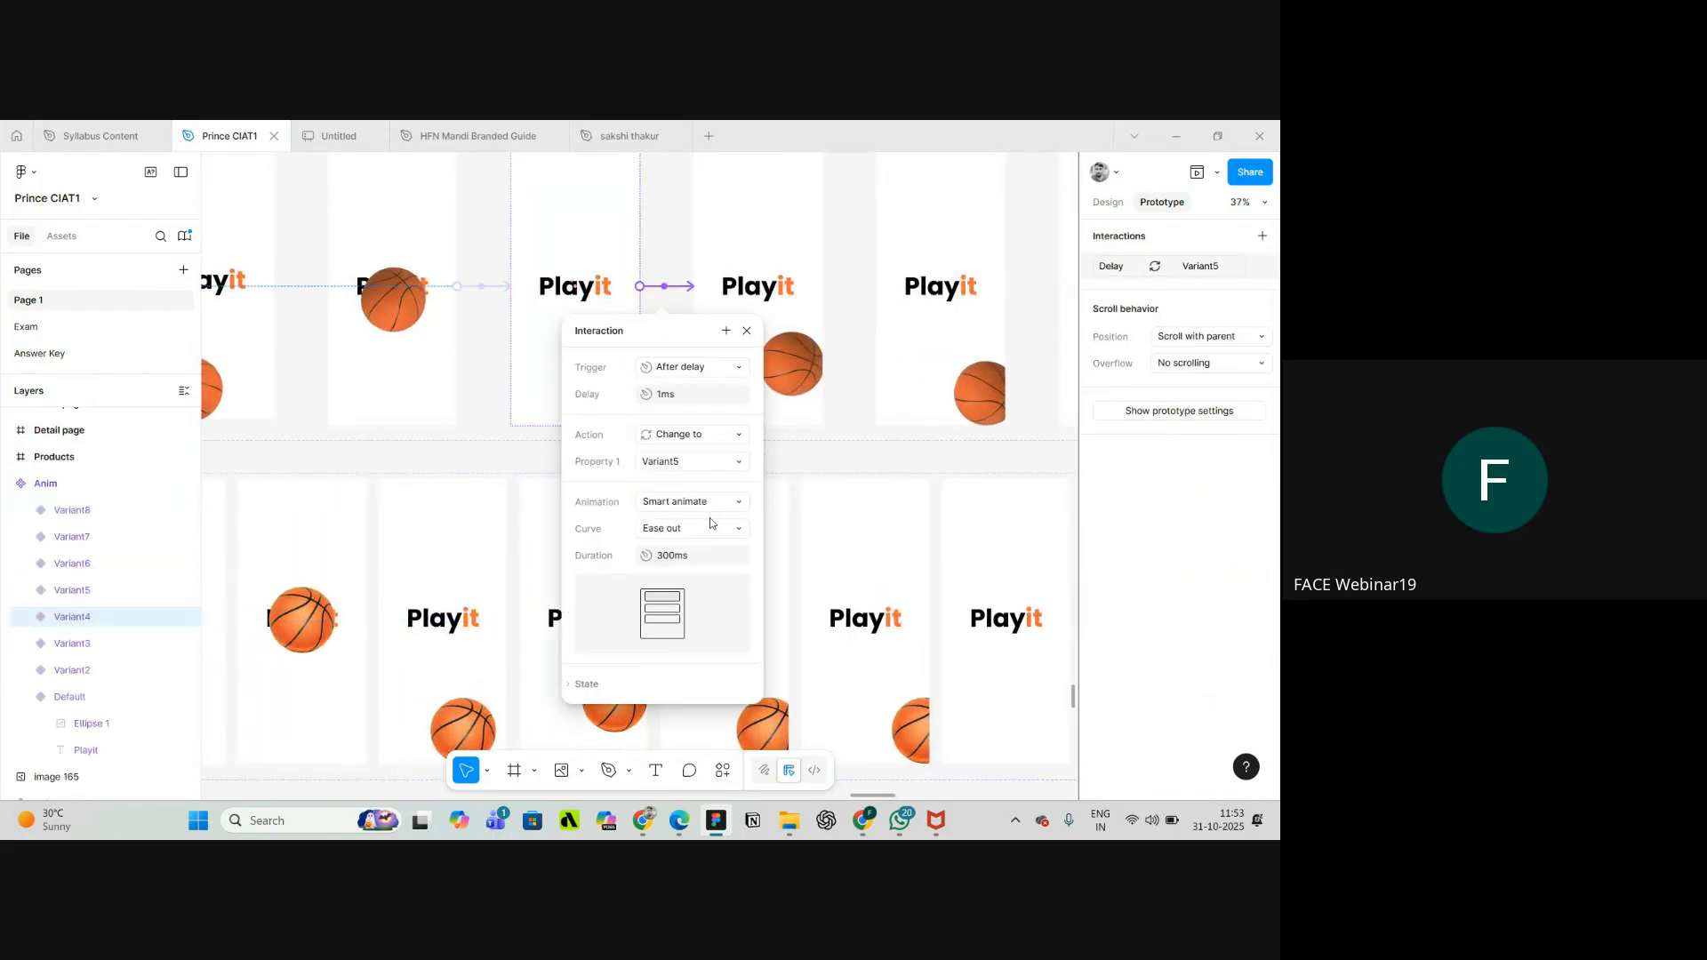
left_click(822, 462)
- Connect Ball Animation's Variant5 to Variant6 with an After delay trigger and a delay of 1 ms
scroll(820, 463, "down", 2)
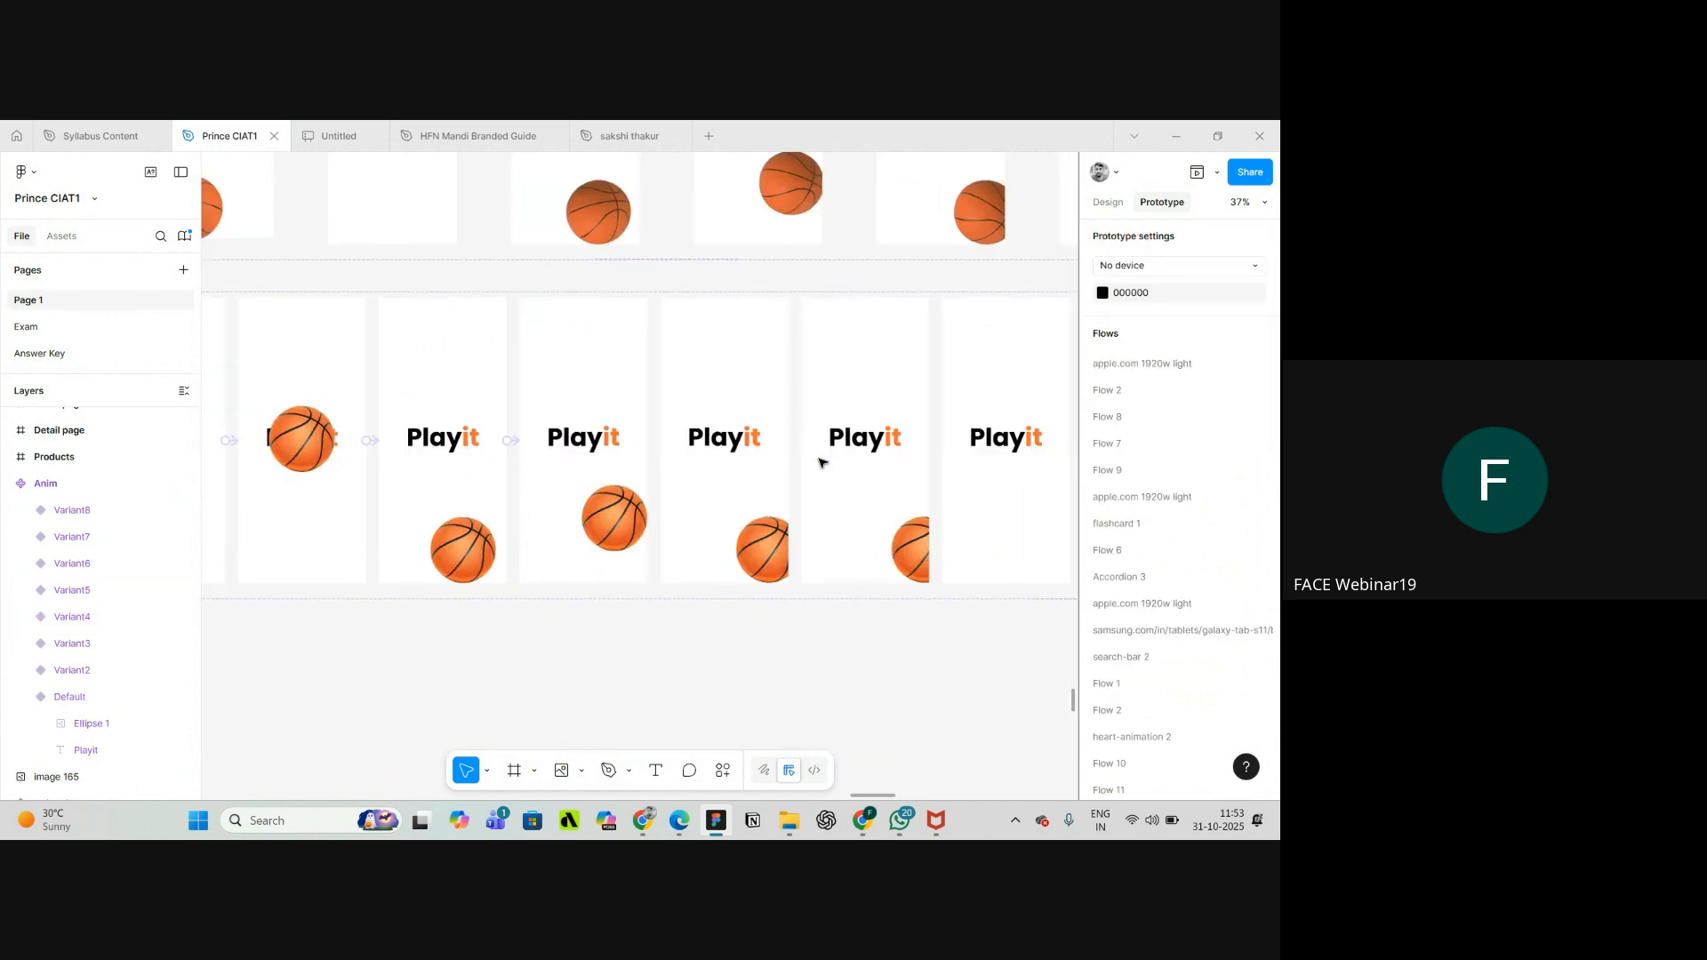
left_click(620, 451)
scroll(654, 439, "up", 2)
left_click_drag(654, 439, 681, 445)
left_click(694, 521)
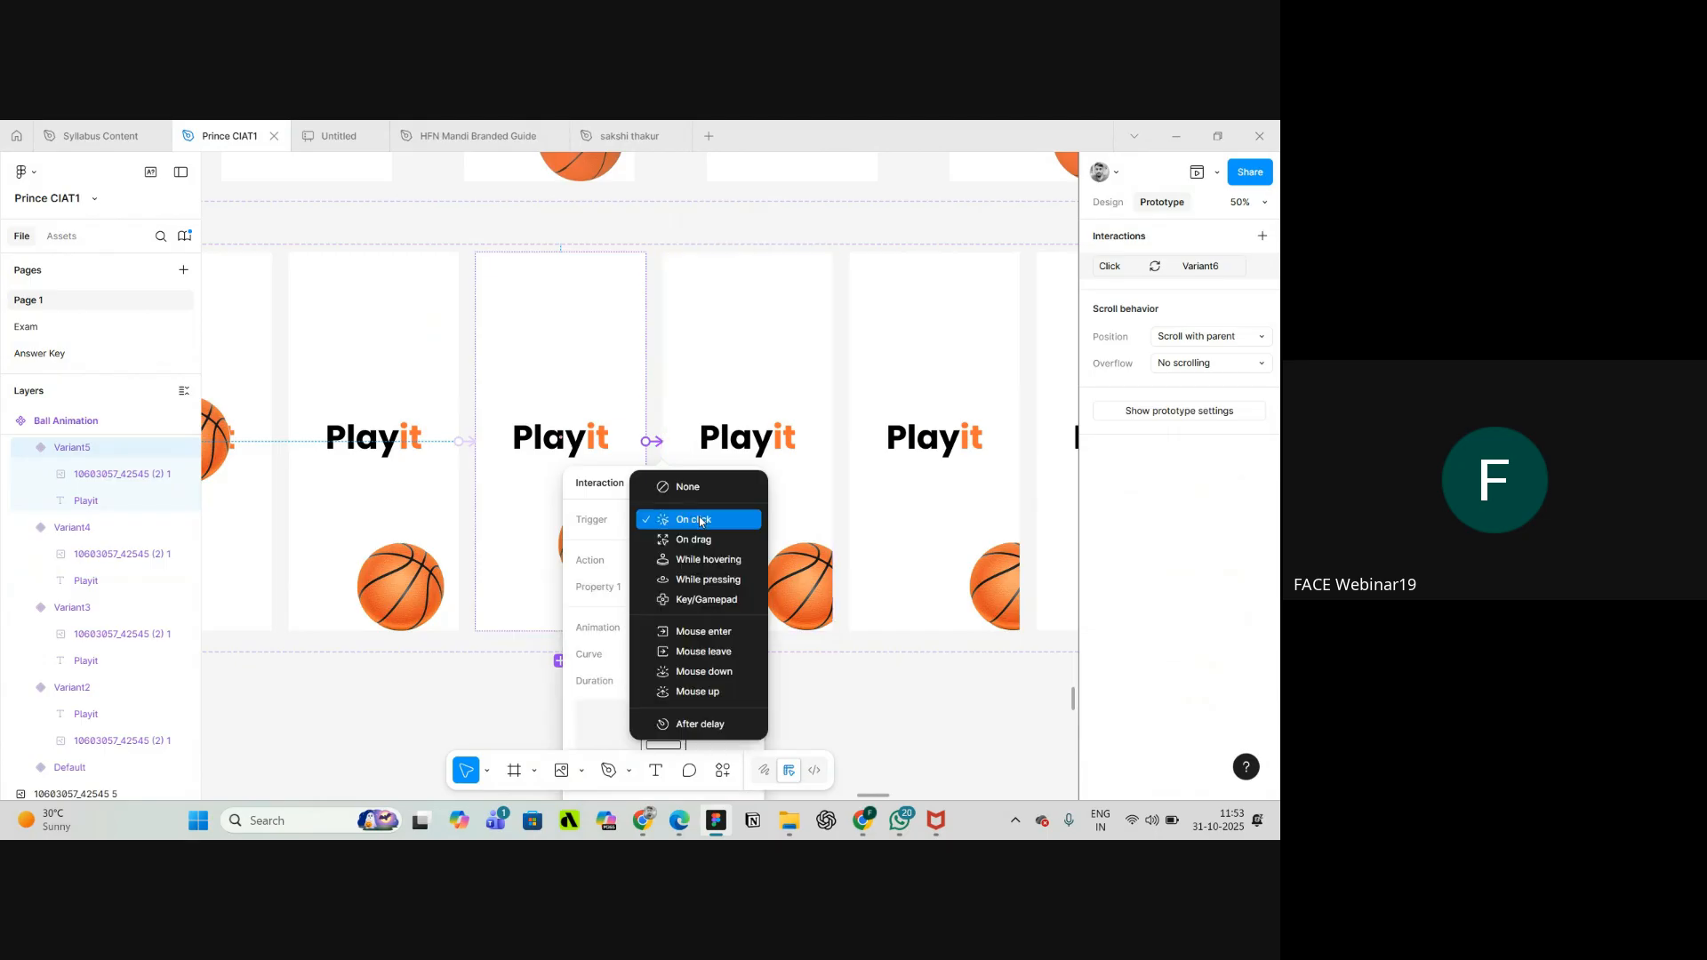
left_click(697, 721)
left_click(694, 548)
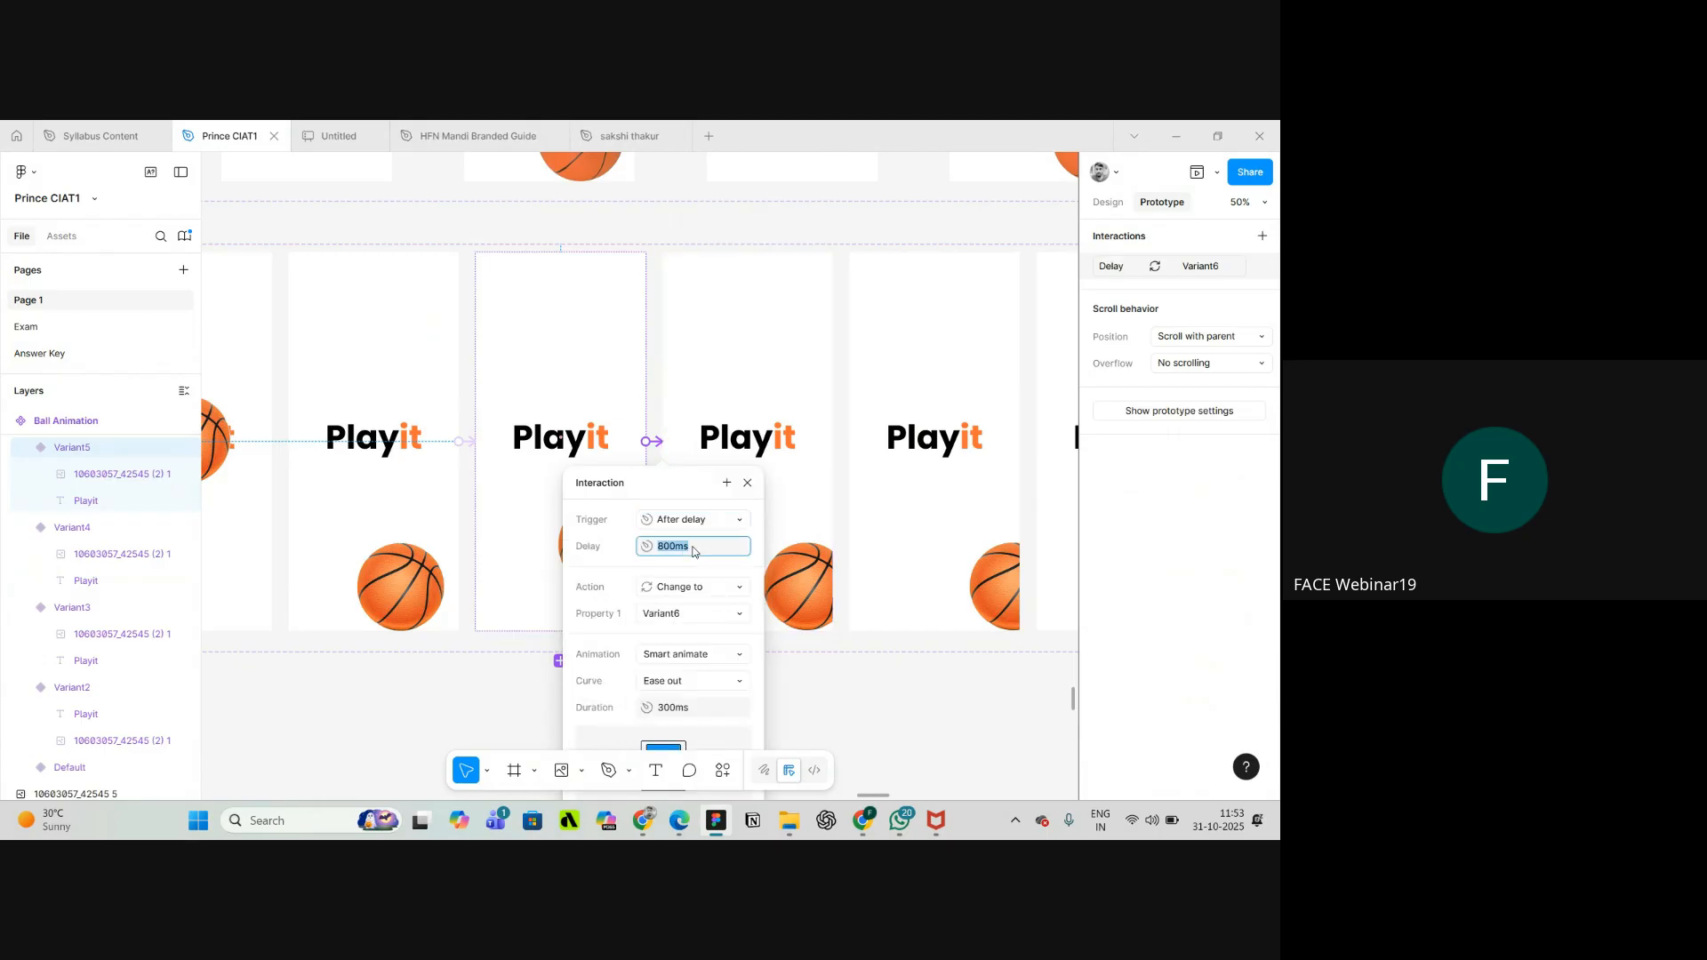
type("1")
key("Return")
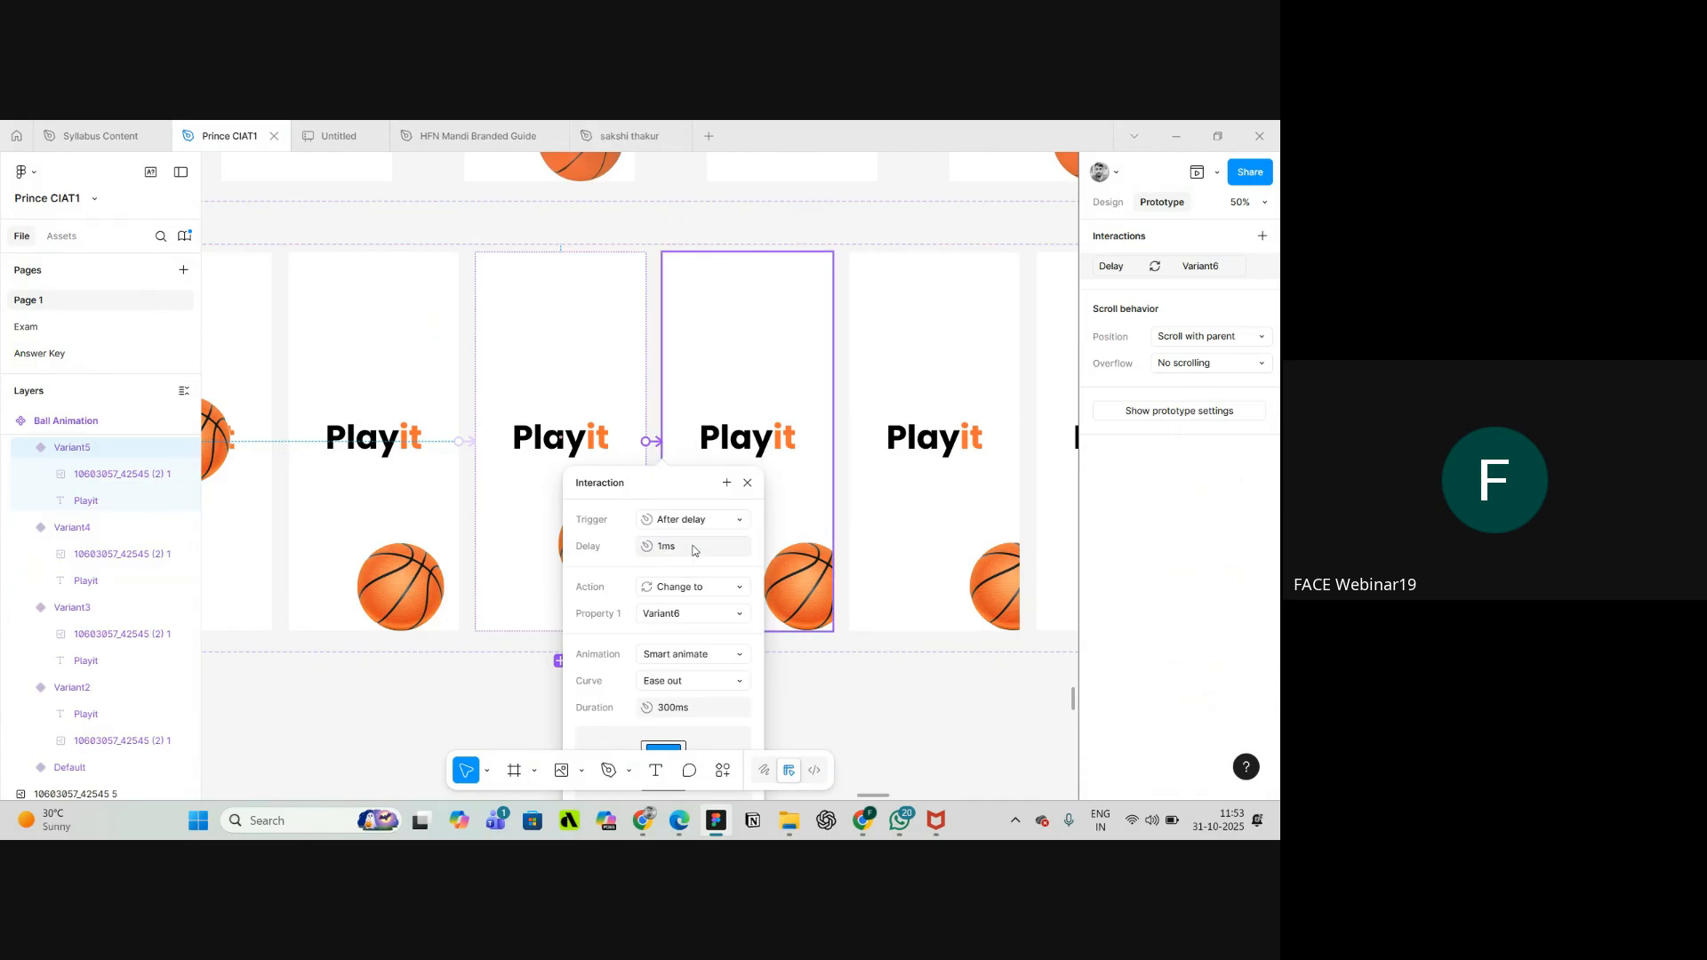
scroll(674, 680, "down", 5)
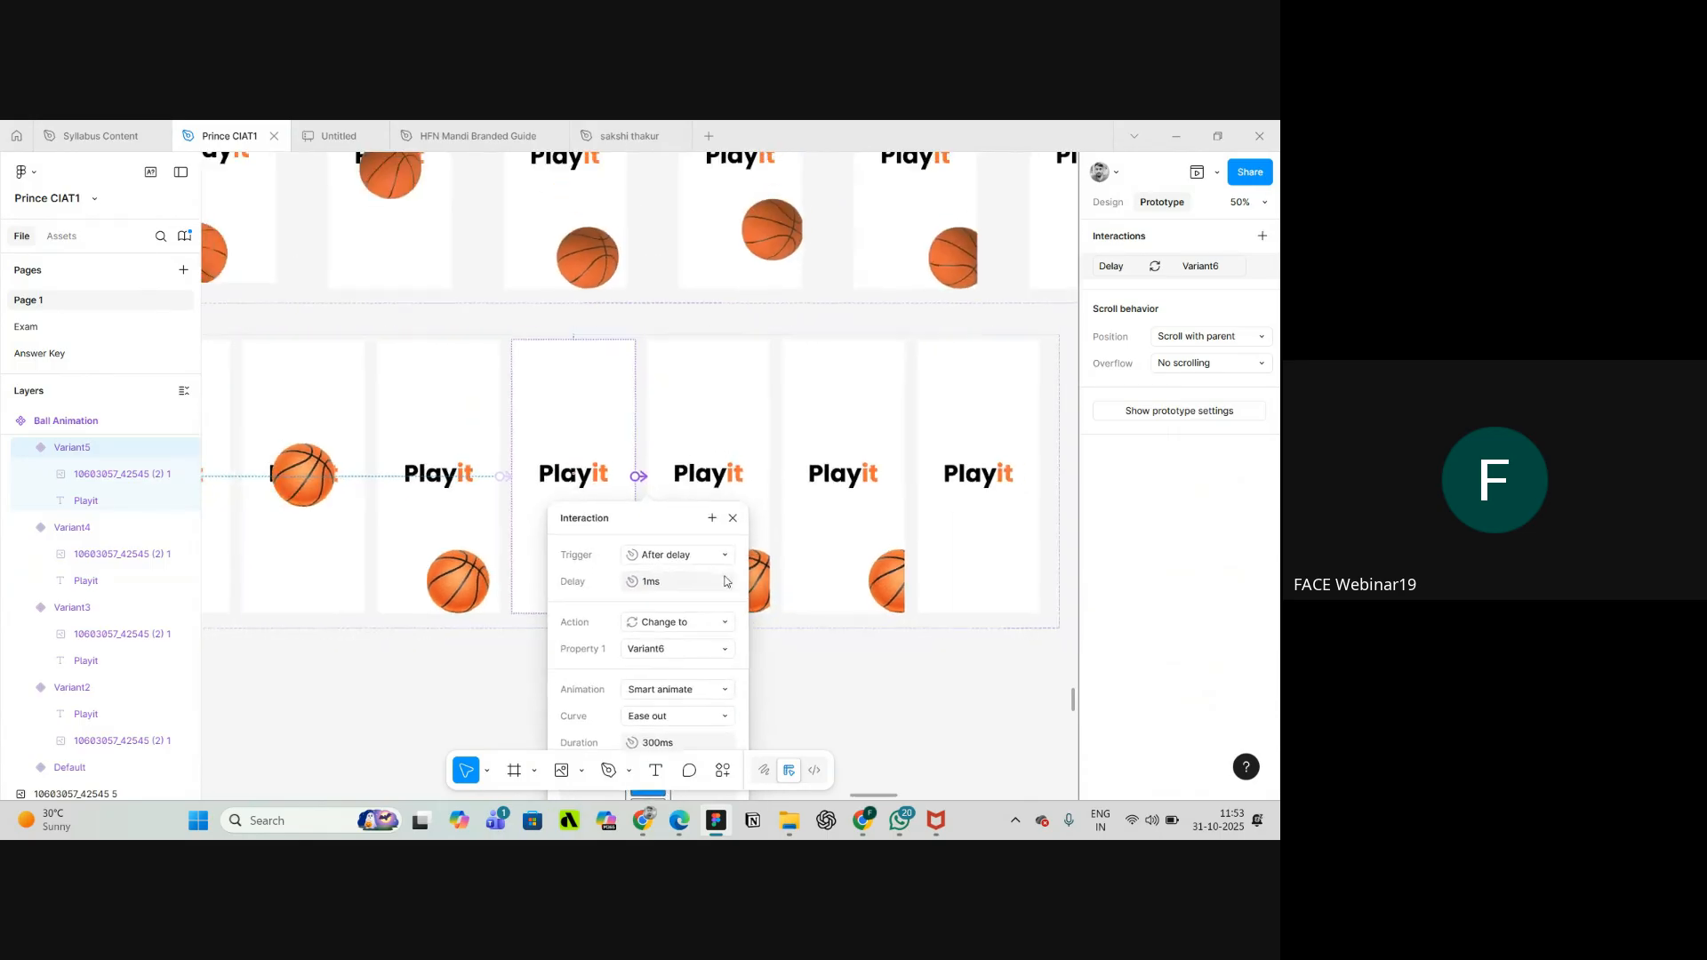
left_click(847, 693)
- Review the delay, curve and duration of Anim's Variant6-to-Variant7 interaction
scroll(667, 564, "down", 3)
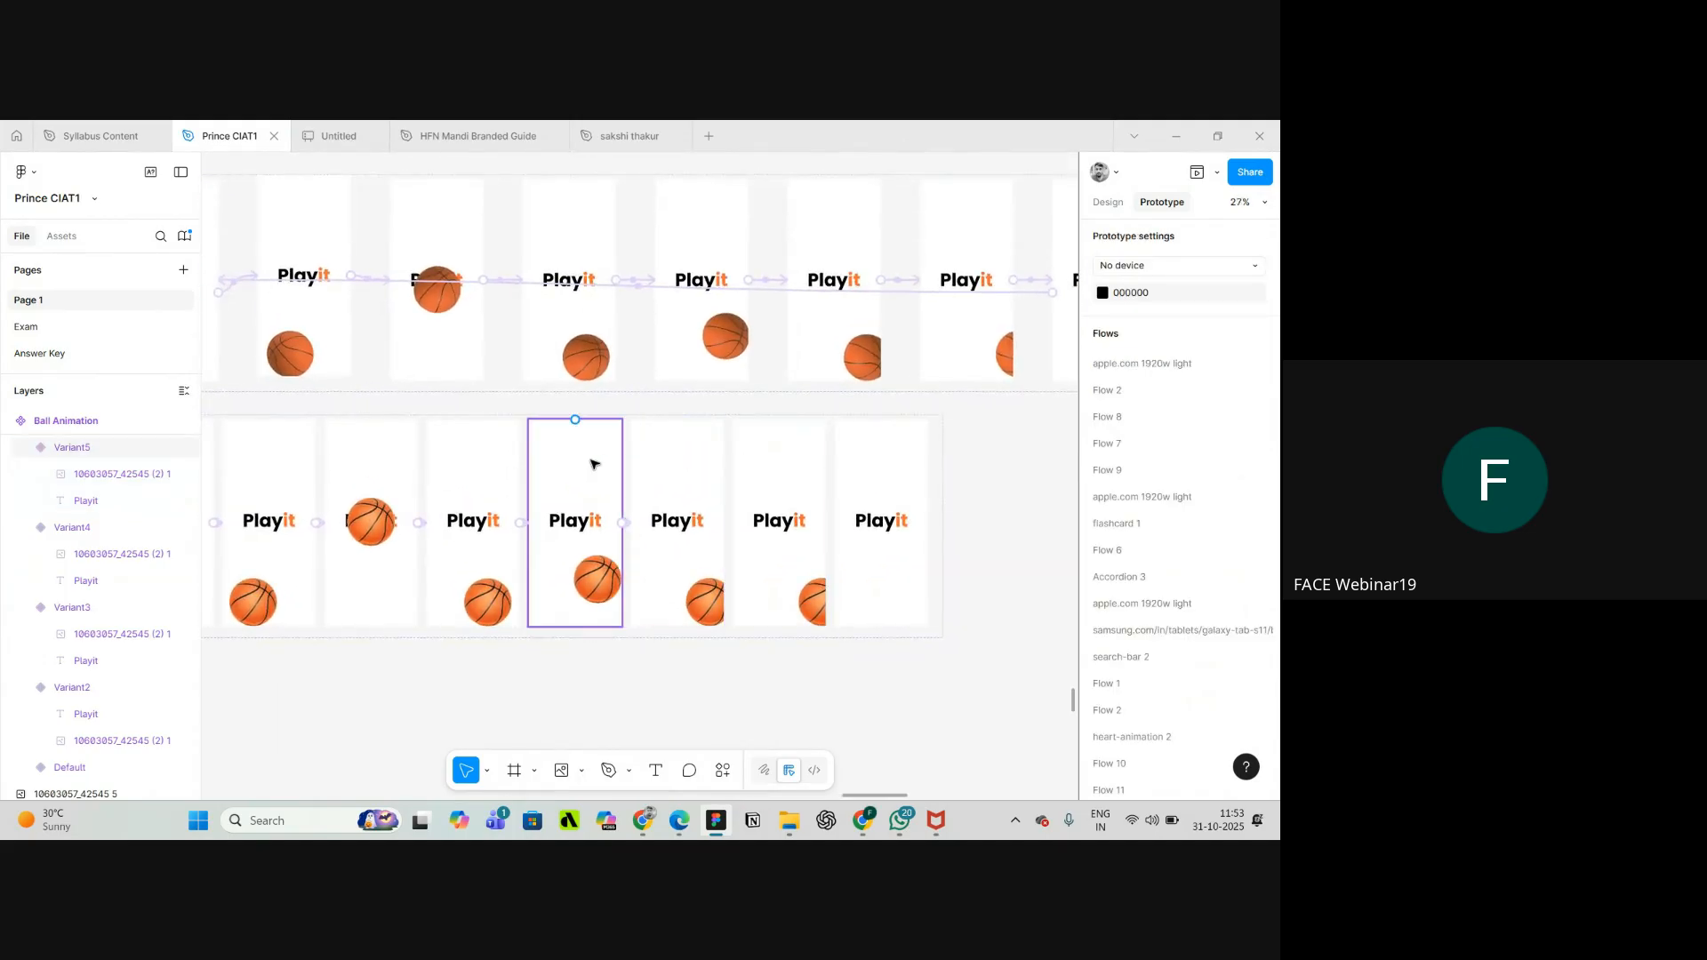
scroll(602, 465, "down", 1)
left_click(805, 358)
scroll(883, 284, "up", 2)
left_click(886, 295)
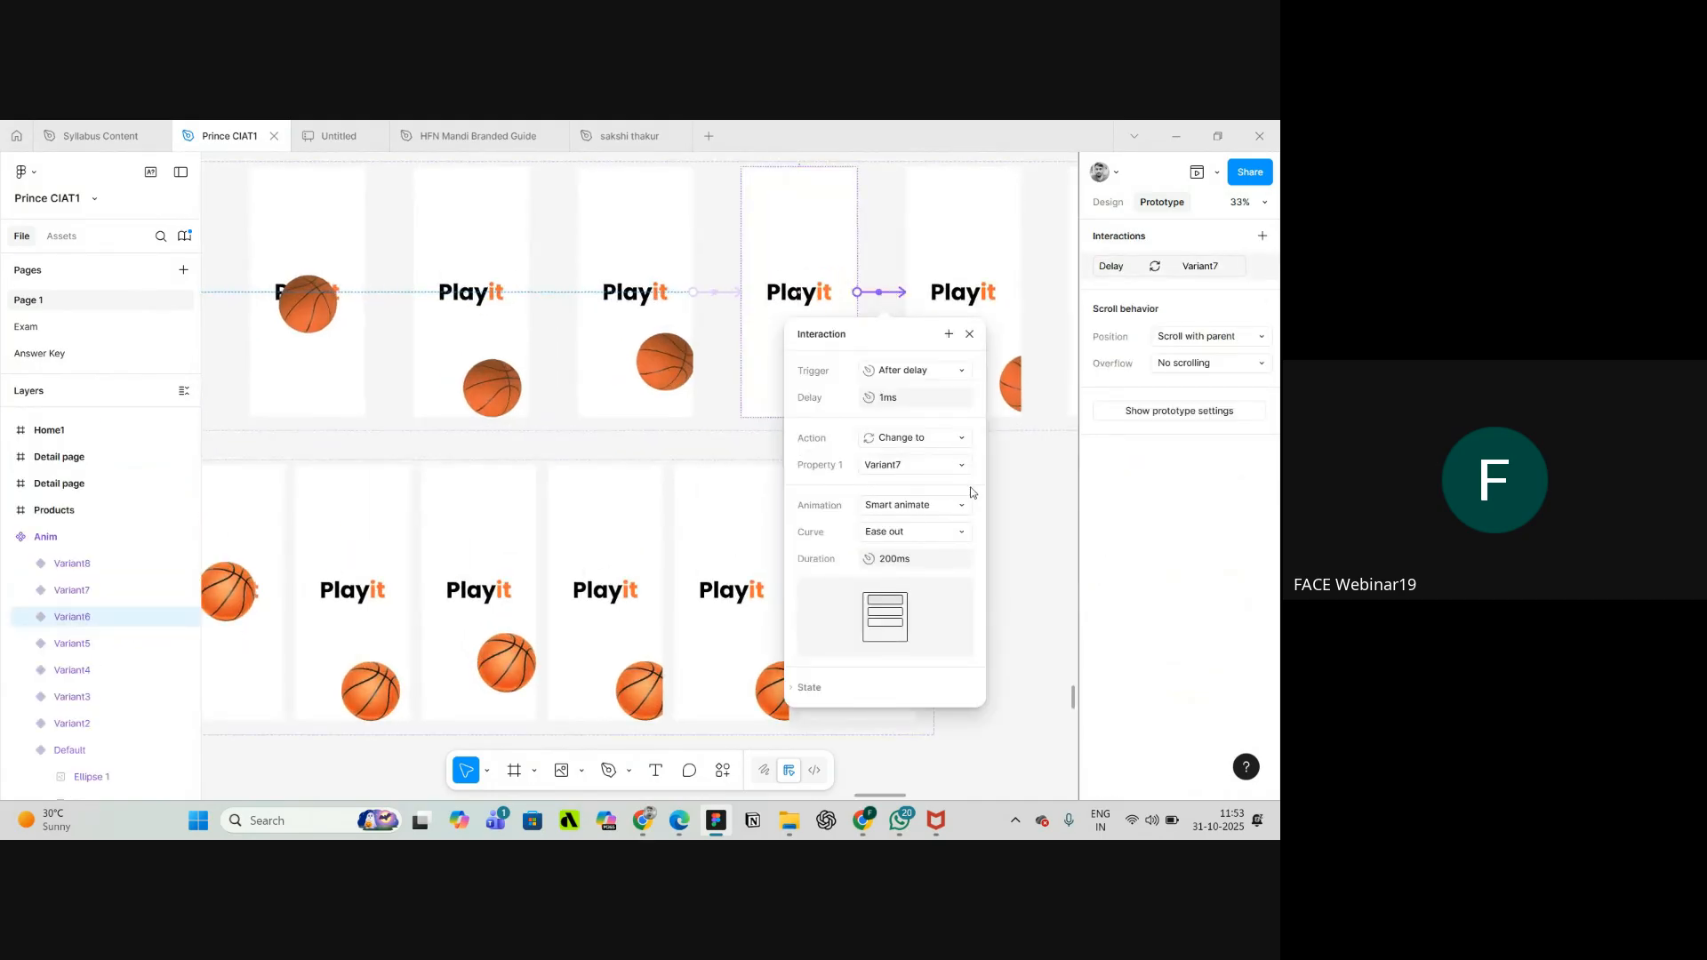
left_click(1006, 539)
- Connect Ball Animation's Variant6 to Variant7 and change the interaction's trigger to After delay
left_click(648, 610)
scroll(663, 590, "up", 2)
left_click_drag(668, 594, 702, 591)
scroll(697, 590, "down", 1)
left_click(698, 589)
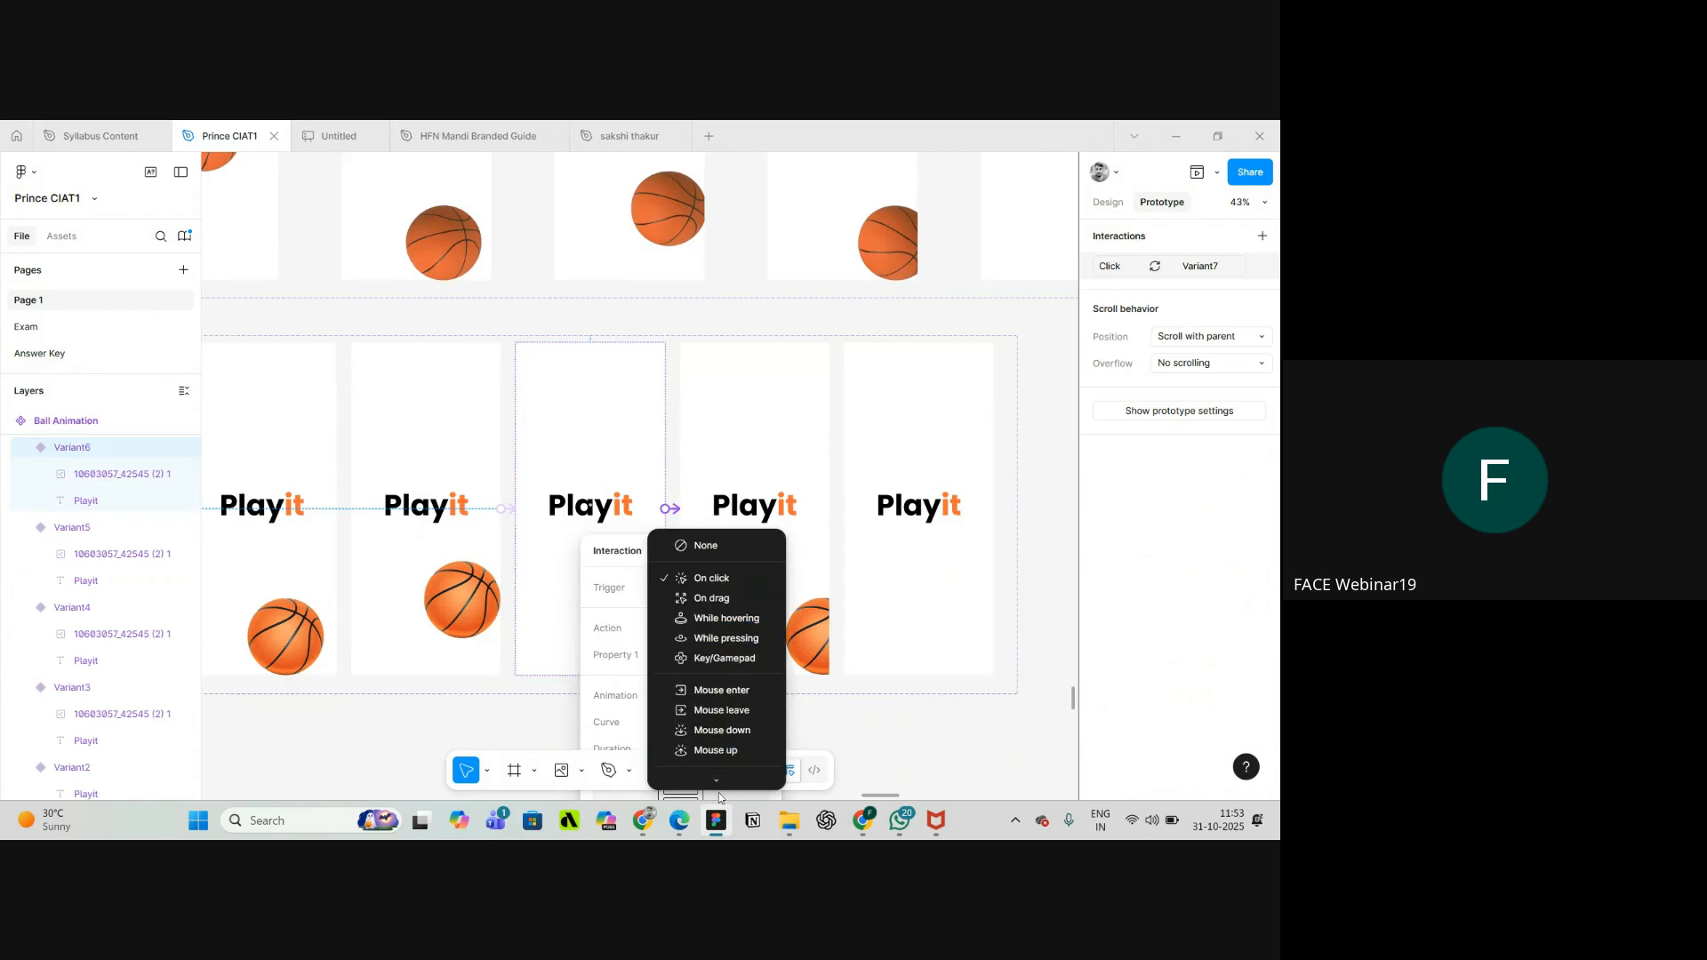
scroll(725, 742, "down", 2)
scroll(735, 556, "down", 1)
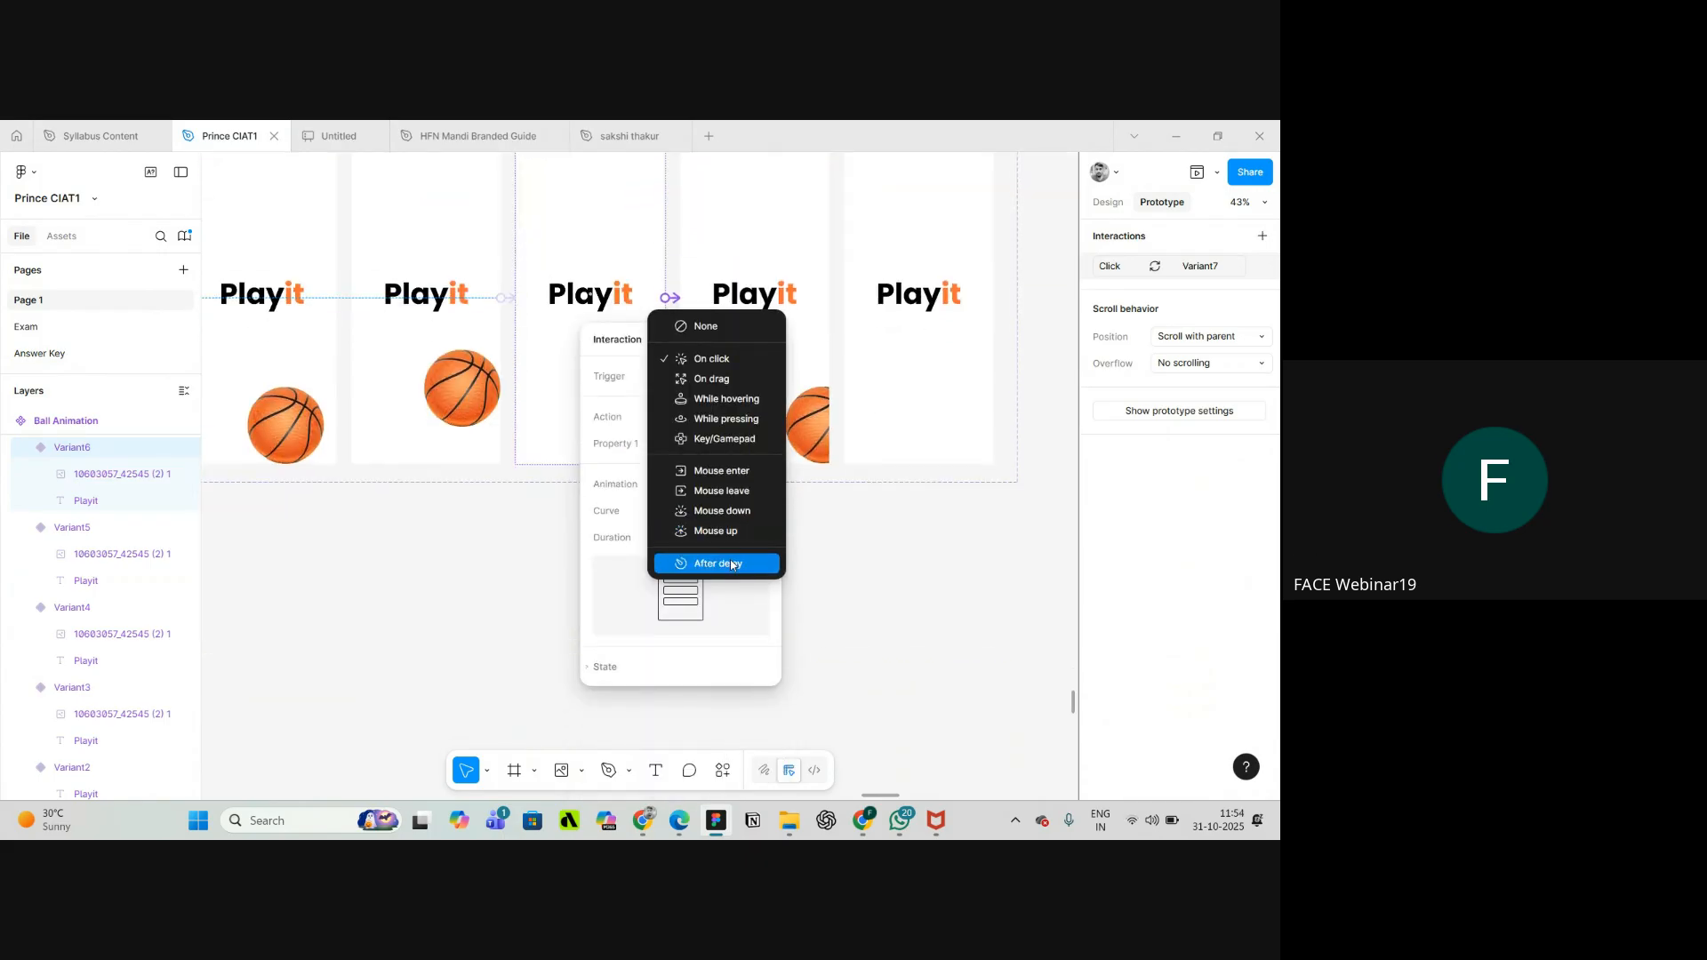
left_click(734, 562)
- Set the Variant6-to-Variant7 interaction's delay to 1 ms and its smart-animate duration to 200 ms
left_click(707, 405)
type("1")
key("Return")
left_click(700, 563)
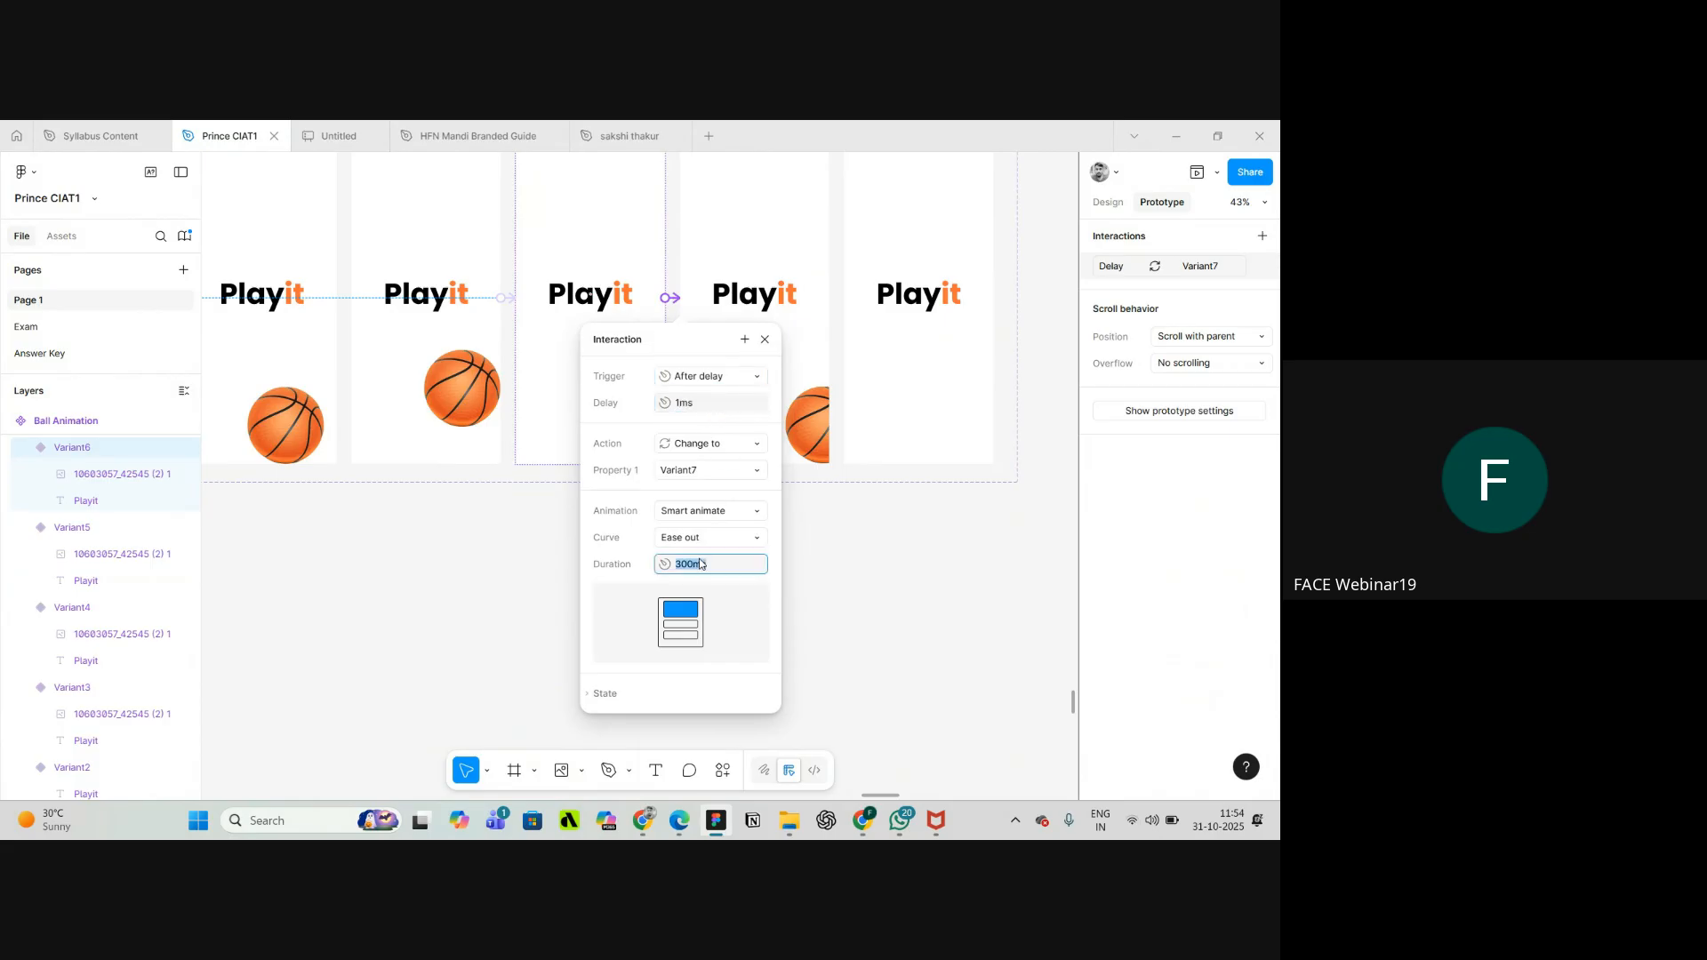
key("Return")
left_click(901, 575)
- Recheck the curve and duration of Anim's Variant6-to-Variant7 interaction
scroll(902, 574, "down", 3)
scroll(901, 573, "up", 1)
scroll(947, 258, "up", 2)
left_click(934, 268)
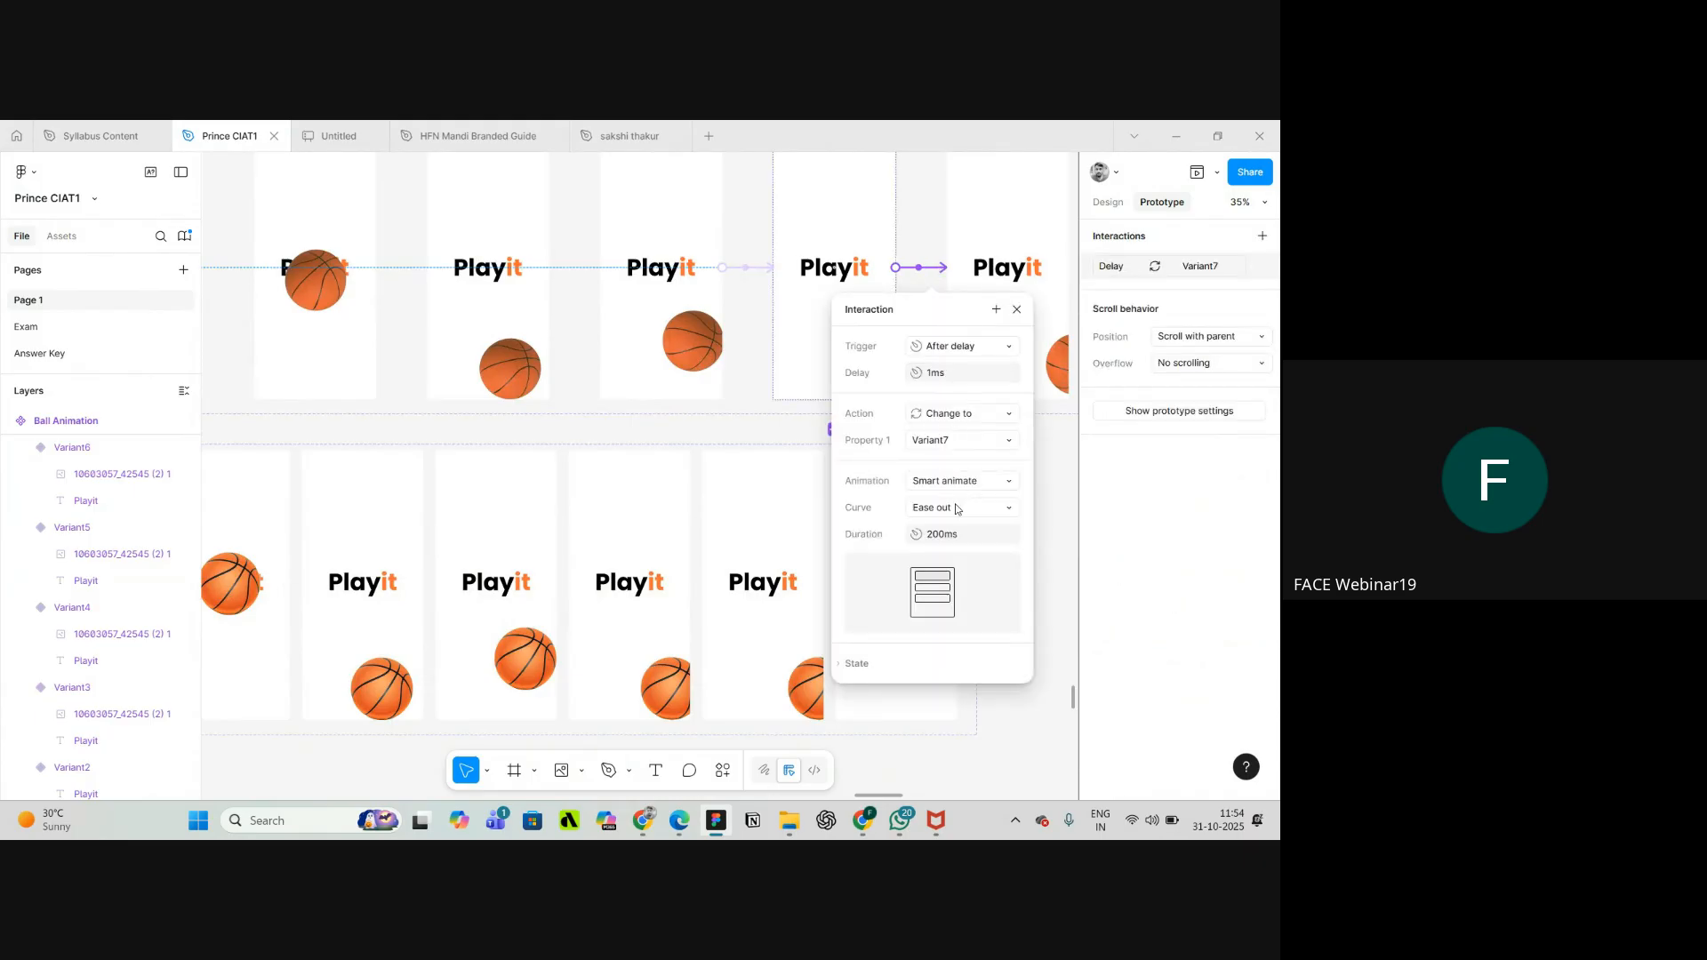
scroll(622, 480, "down", 2)
- Connect Ball Animation's Variant7 to Variant8 with an After delay trigger and a delay of 1 ms
left_click(729, 531)
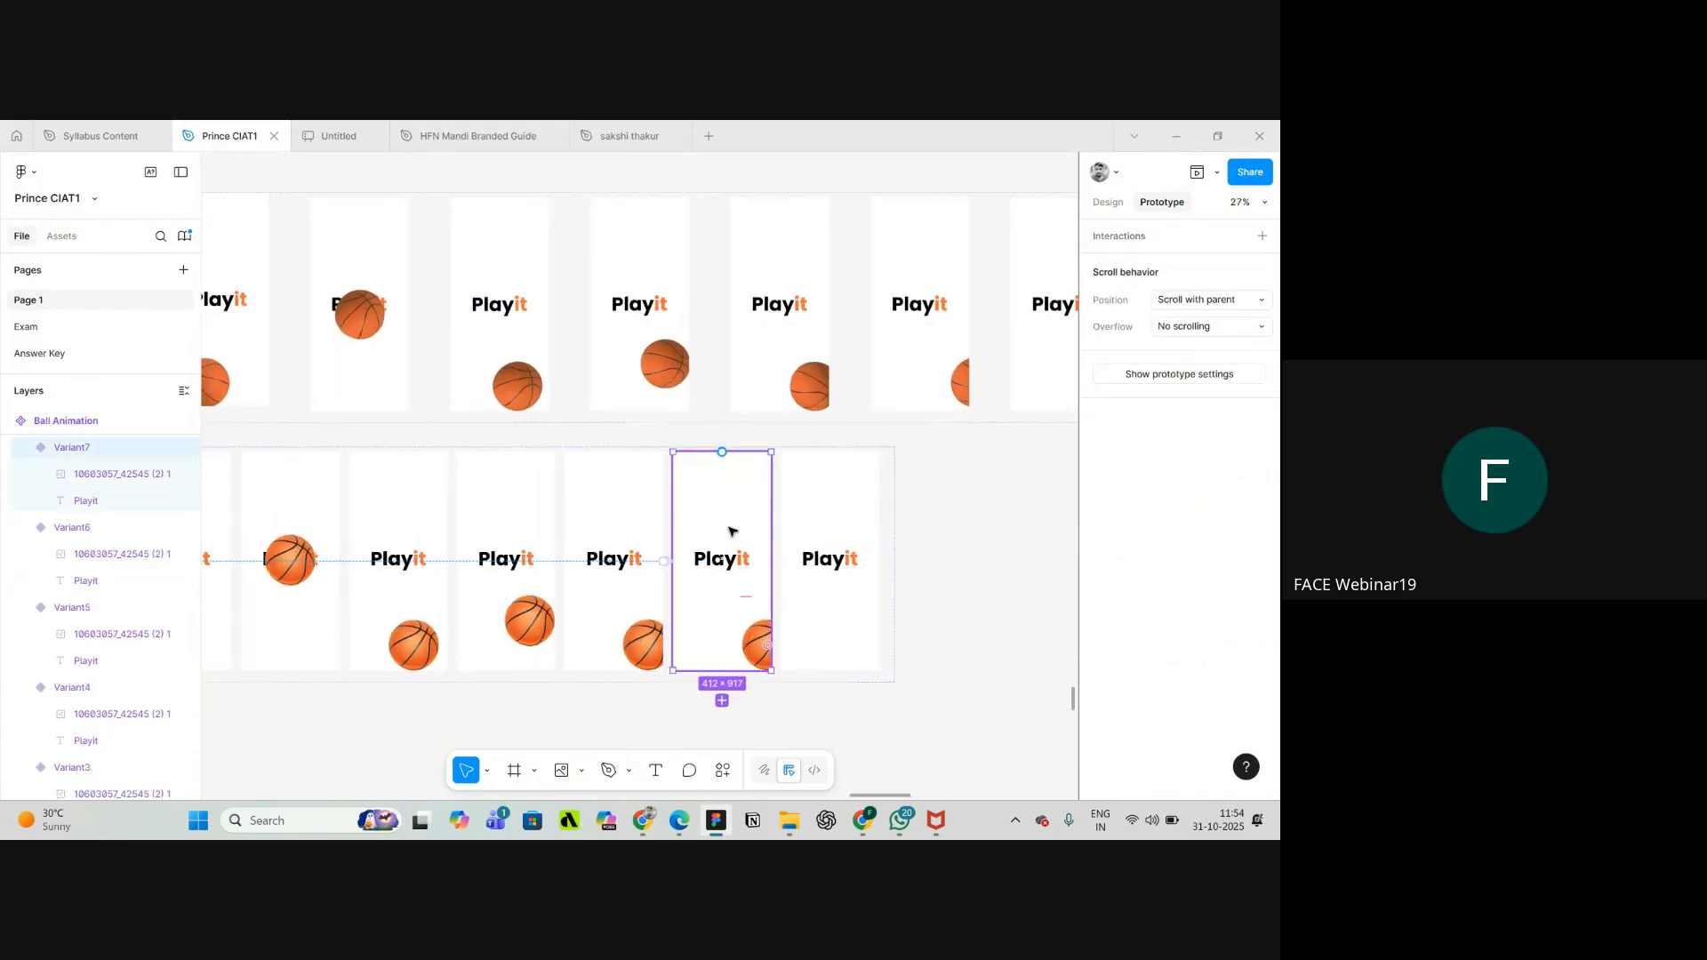
scroll(730, 531, "up", 3)
left_click_drag(811, 593, 845, 596)
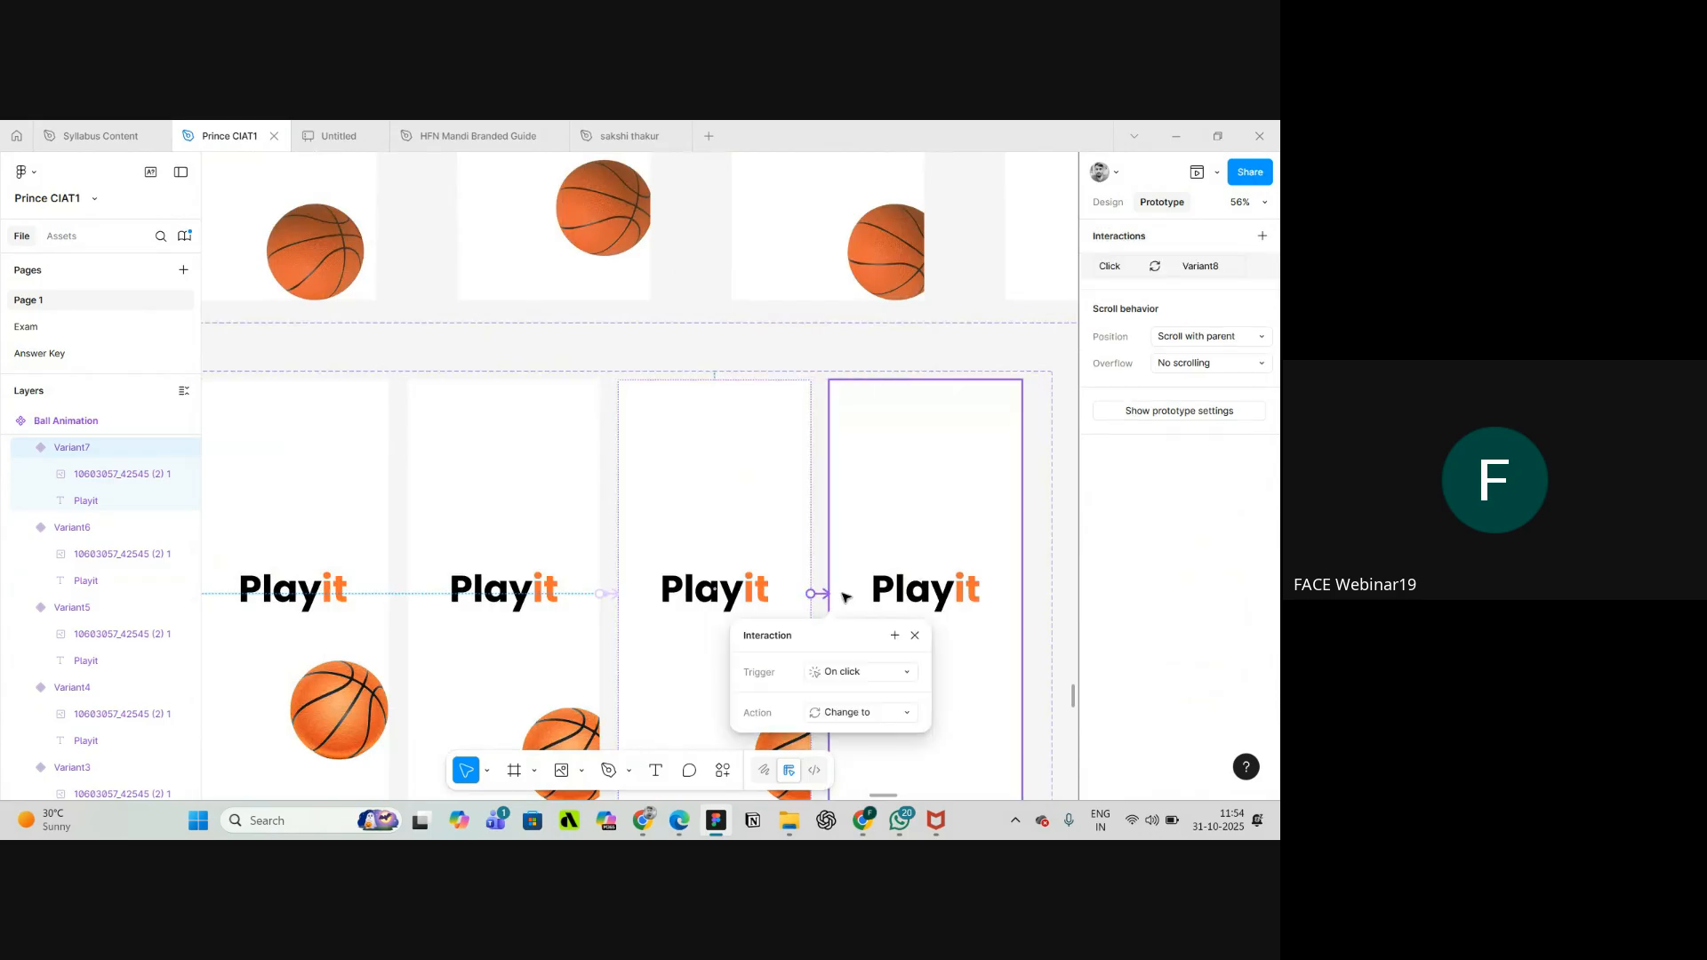
left_click(846, 612)
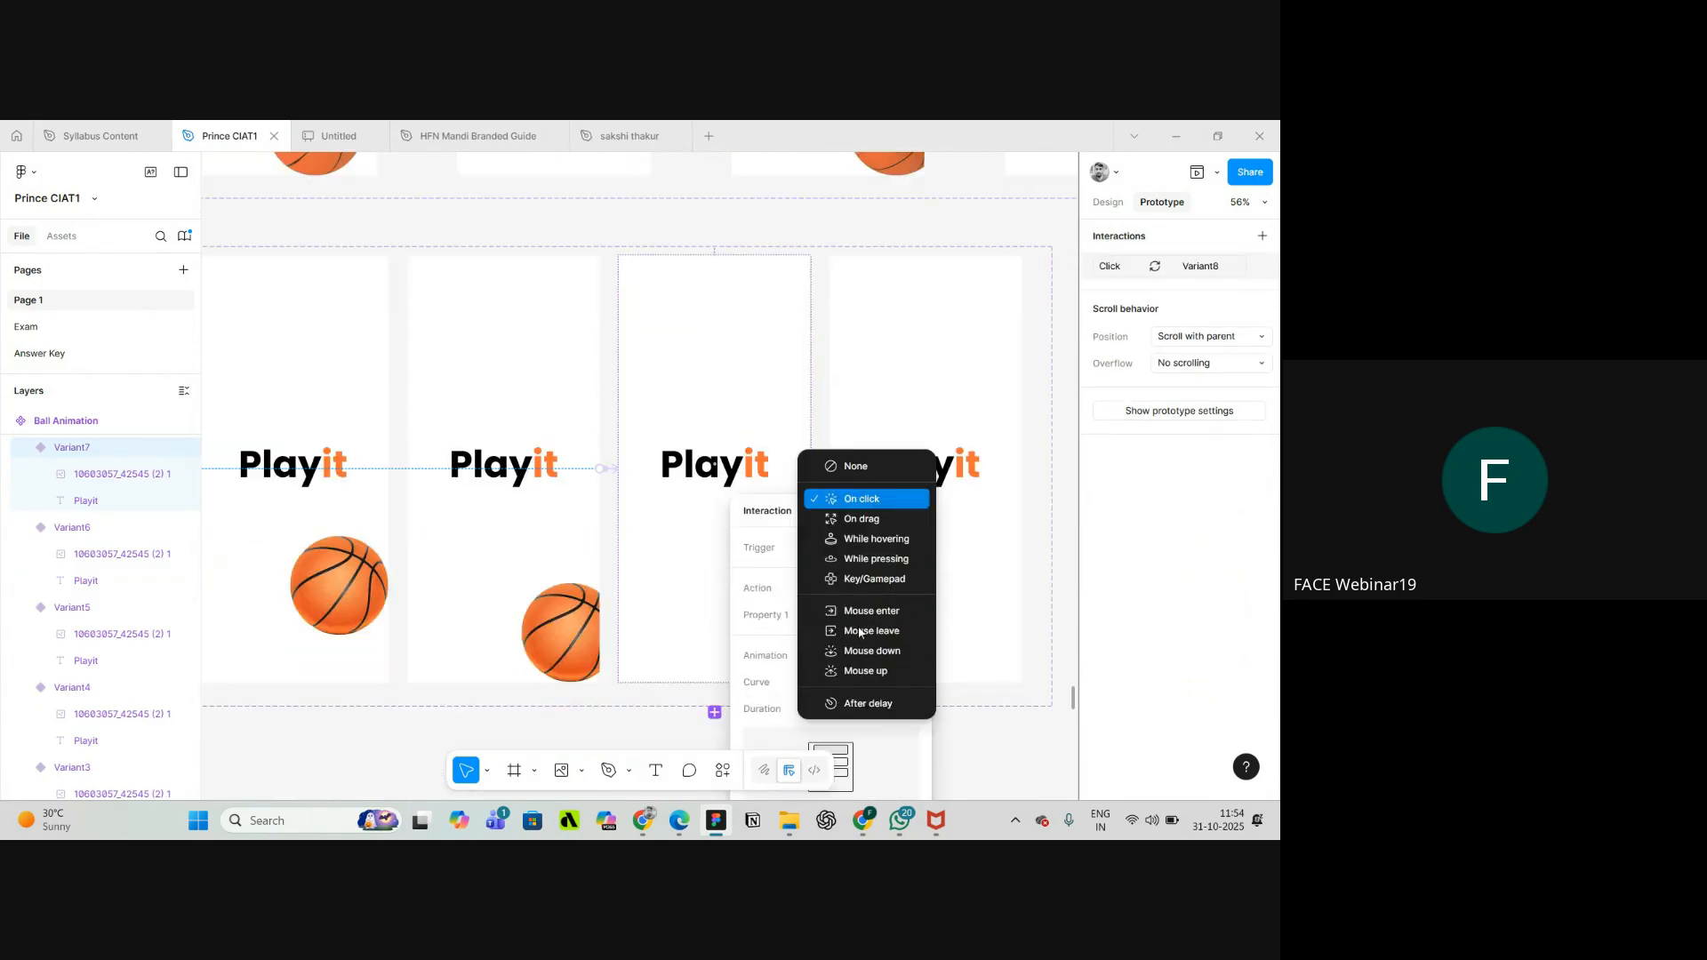
left_click(869, 702)
left_click(863, 576)
type("1")
key("Return")
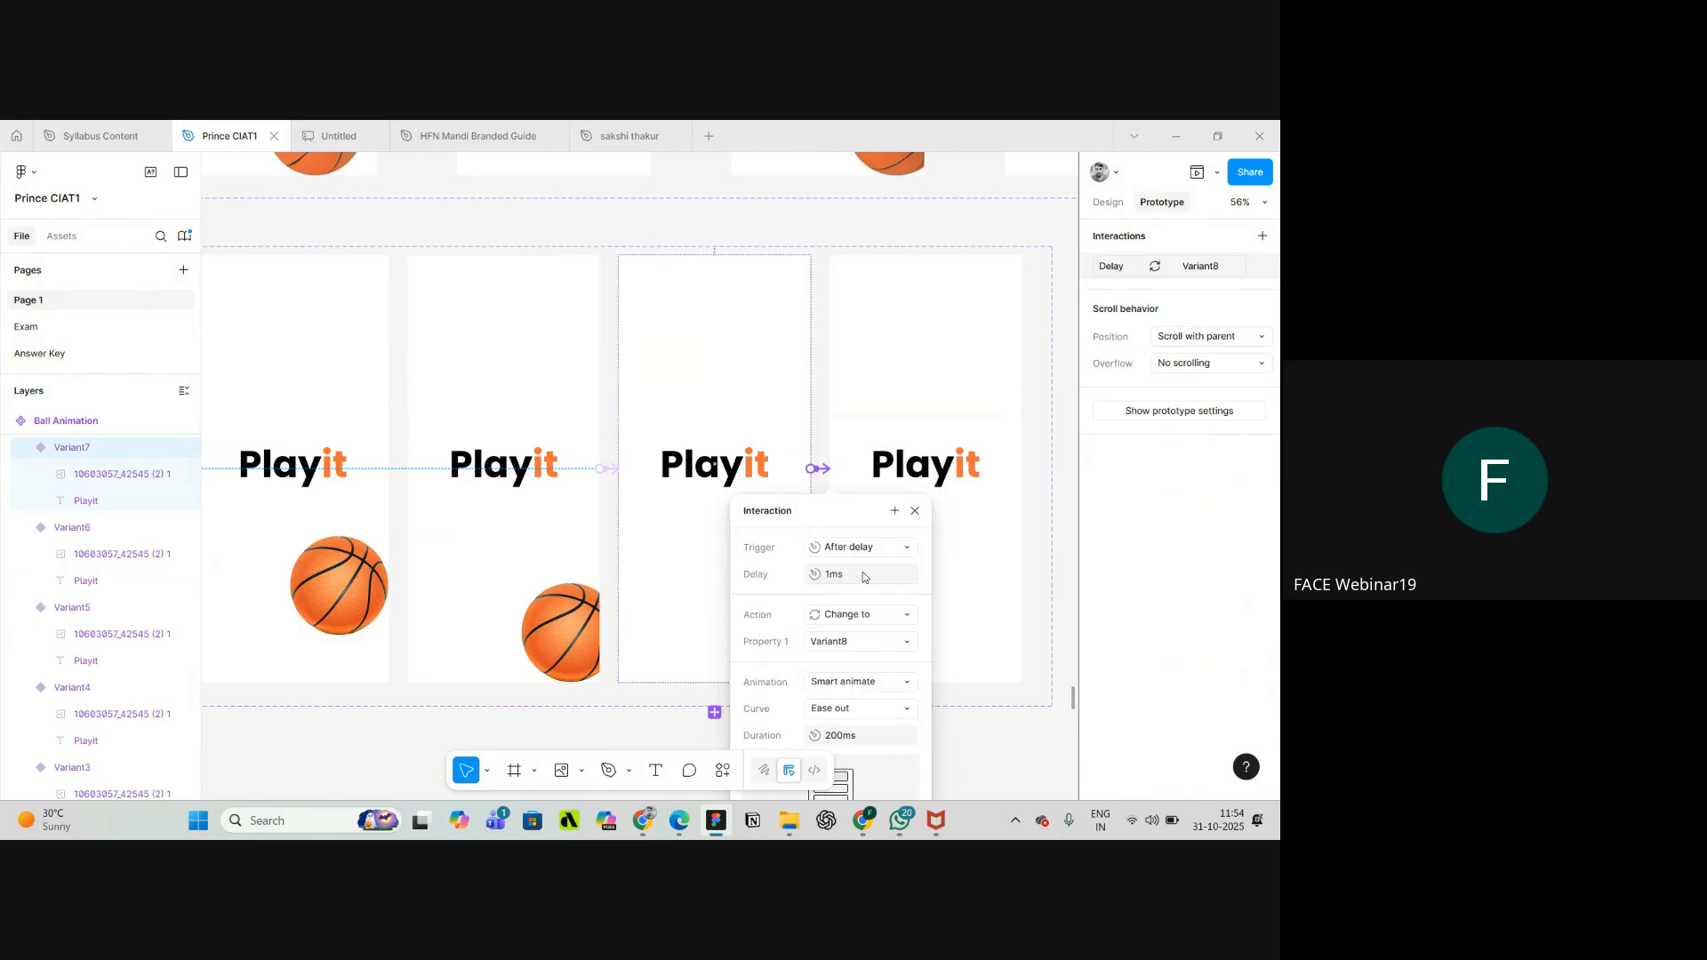
scroll(723, 695, "down", 5, "ctrl")
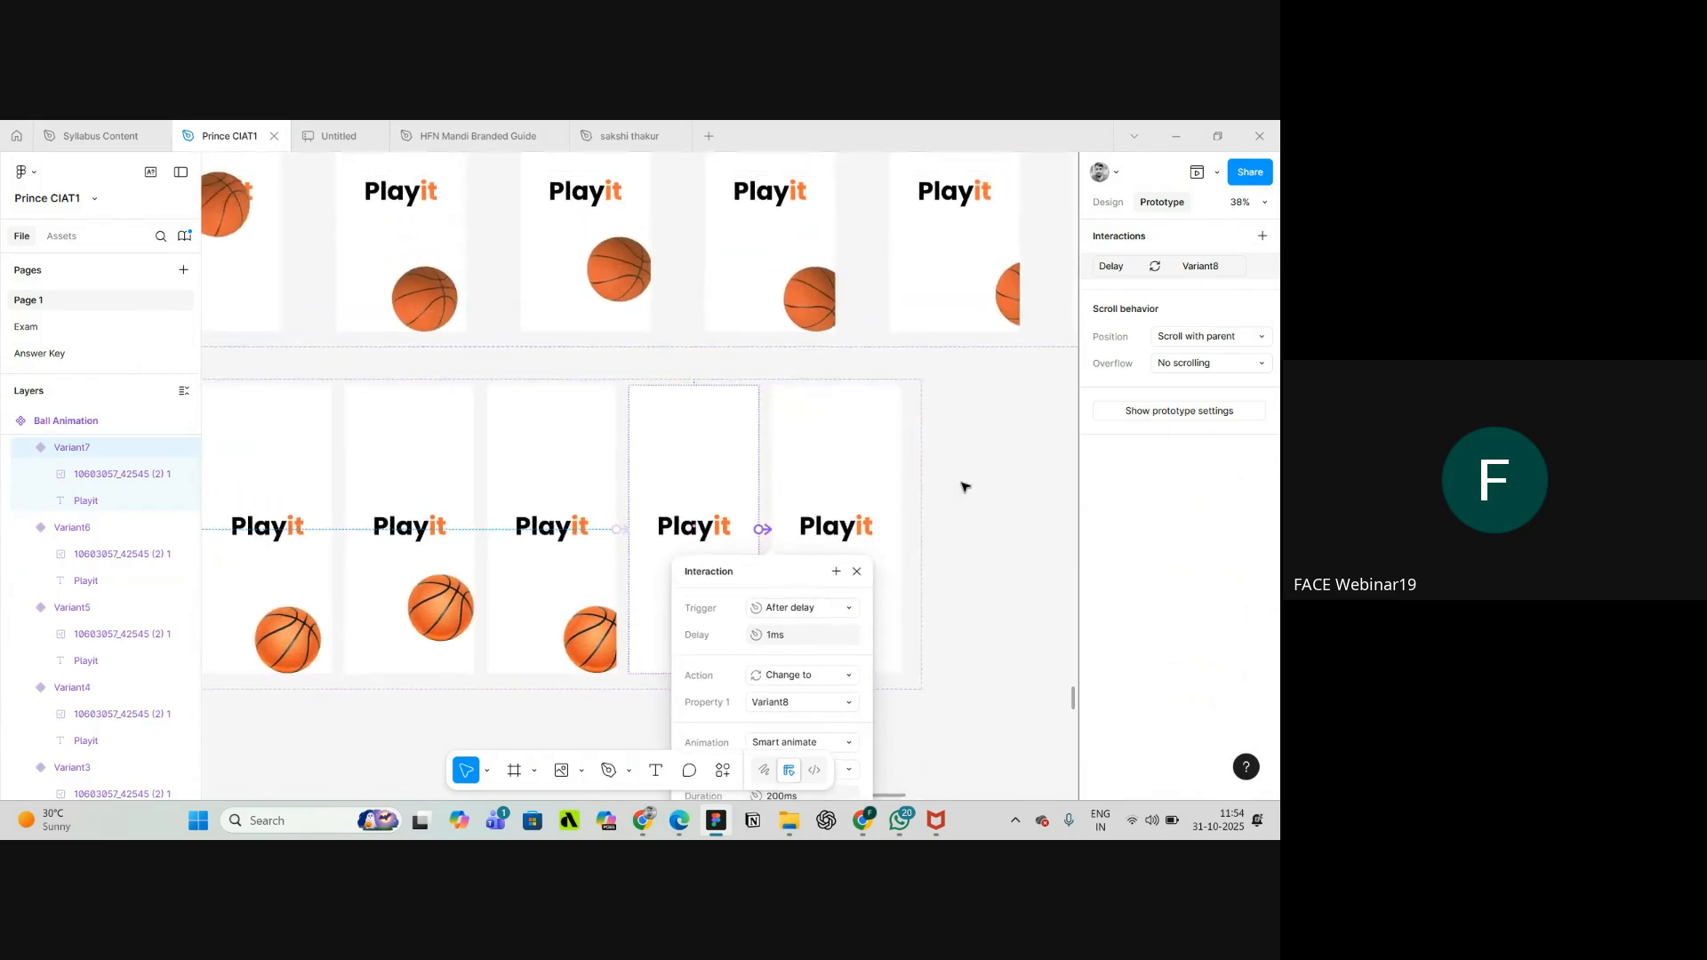
left_click(964, 485)
scroll(347, 516, "up", 4, "ctrl")
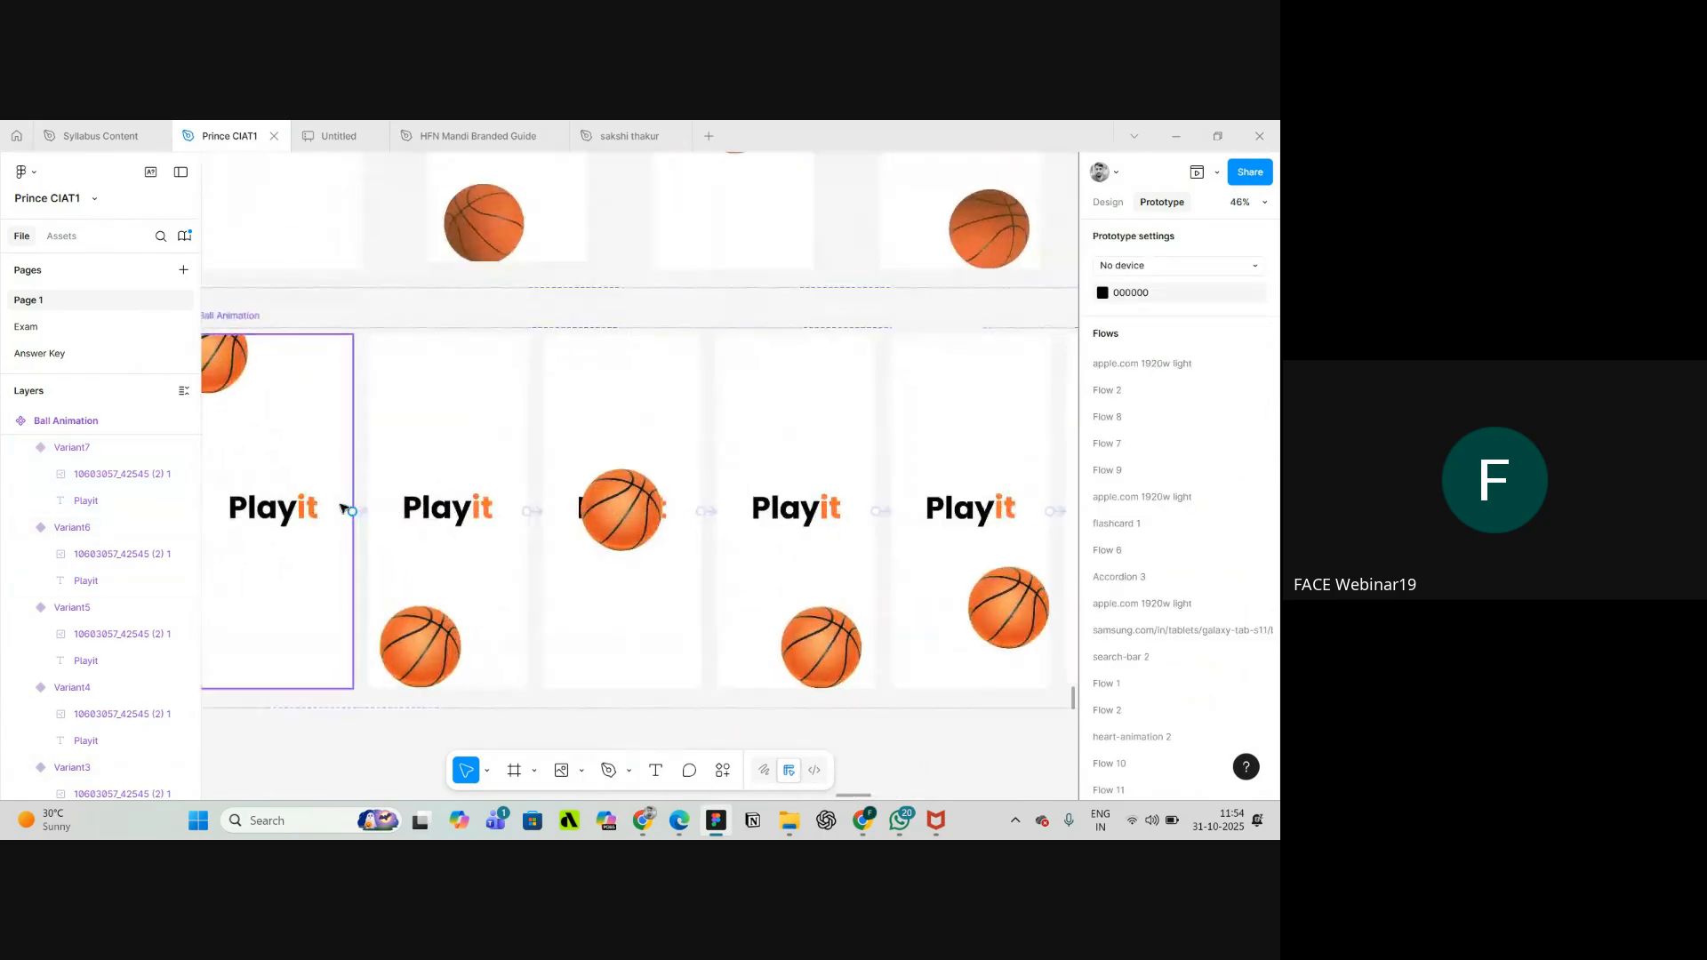
scroll(428, 513, "down", 2, "ctrl")
scroll(428, 514, "down", 2, "ctrl")
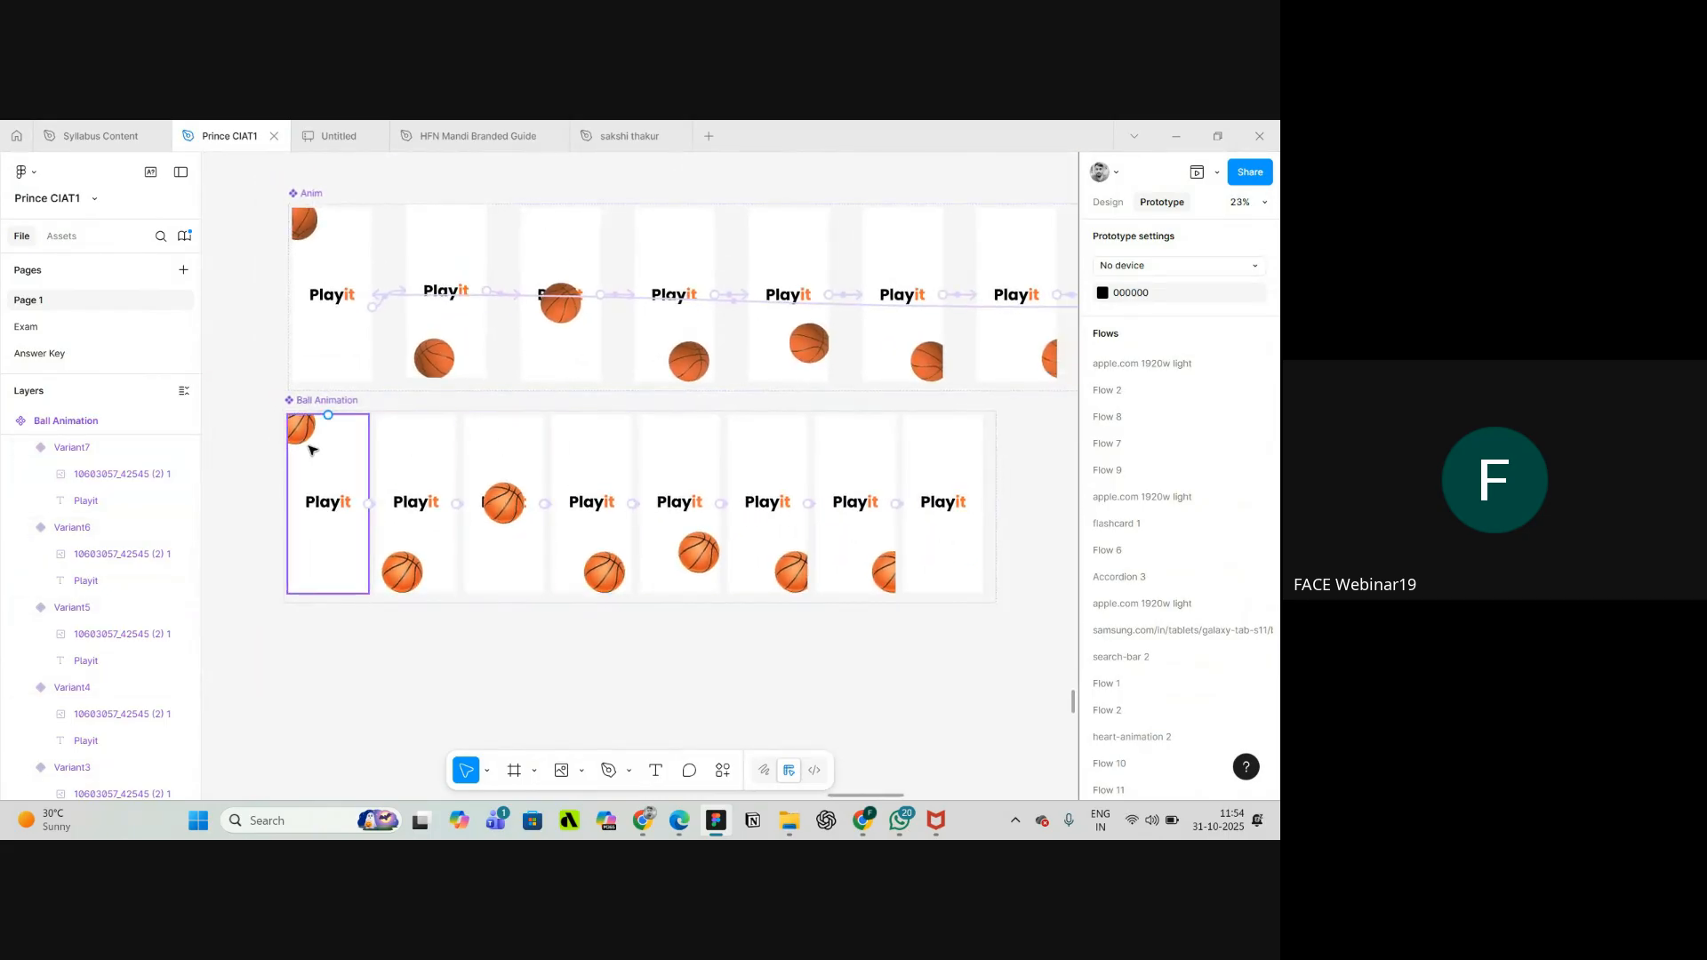
- Check the trigger, delay, curve and duration of Anim's interaction from the last variant back to Default
scroll(312, 446, "up", 2, "ctrl")
scroll(328, 446, "down", 4, "ctrl")
scroll(714, 497, "up", 5, "ctrl")
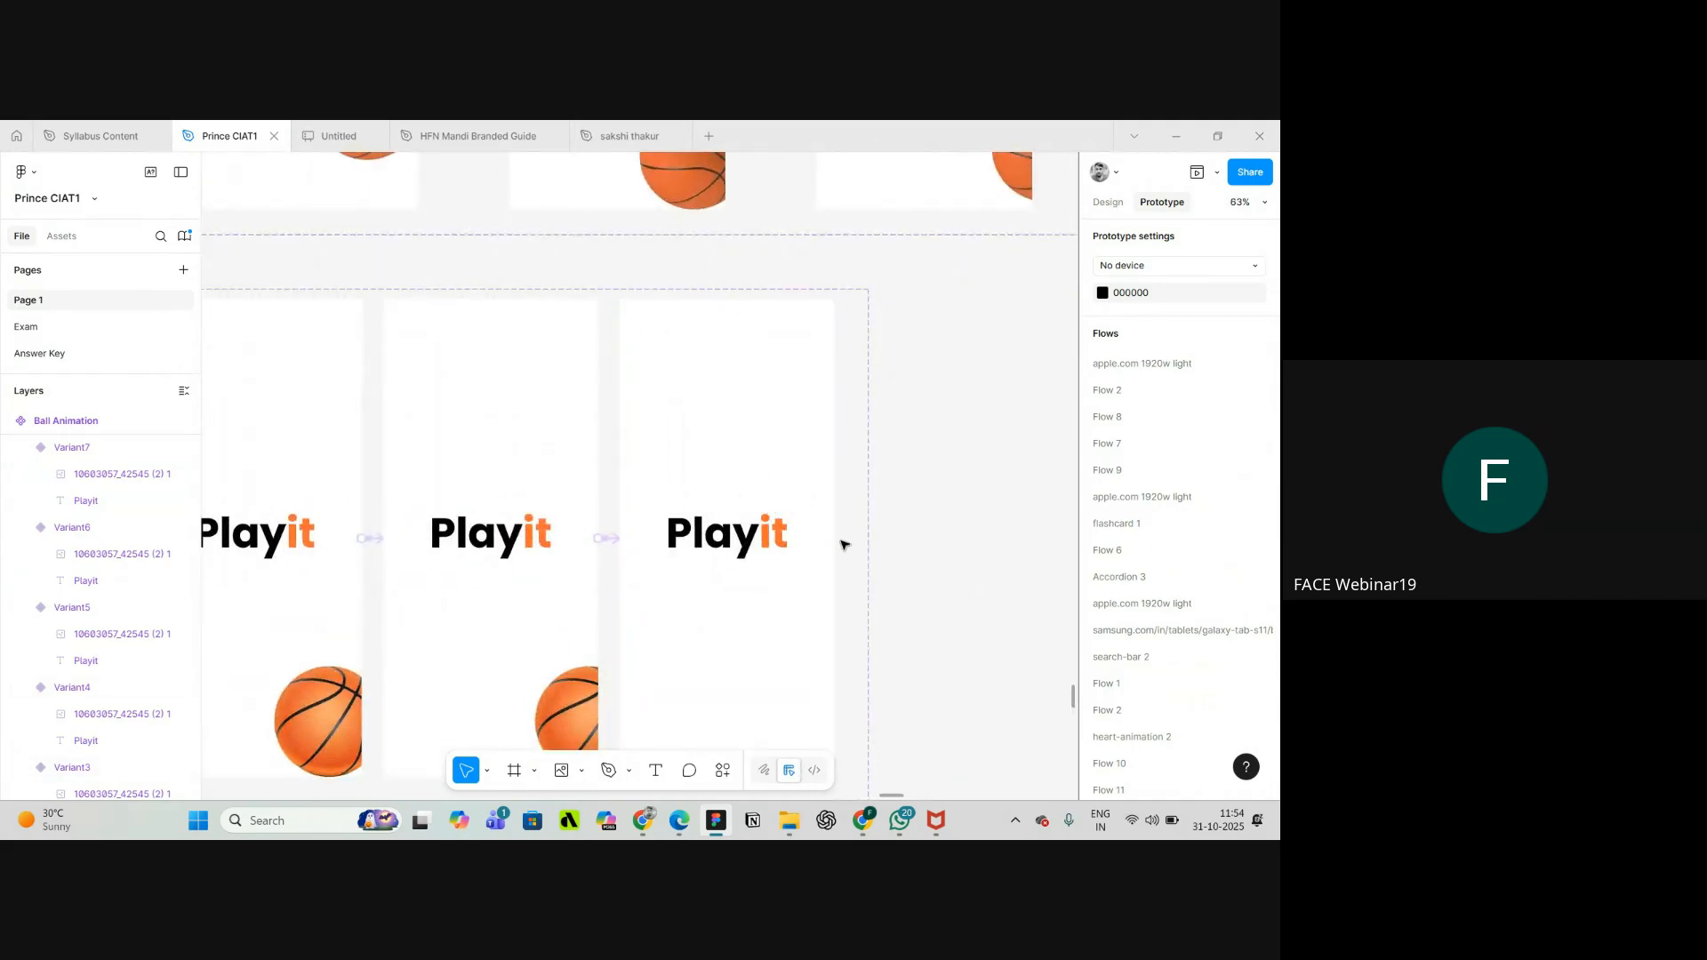
scroll(892, 468, "down", 5, "ctrl")
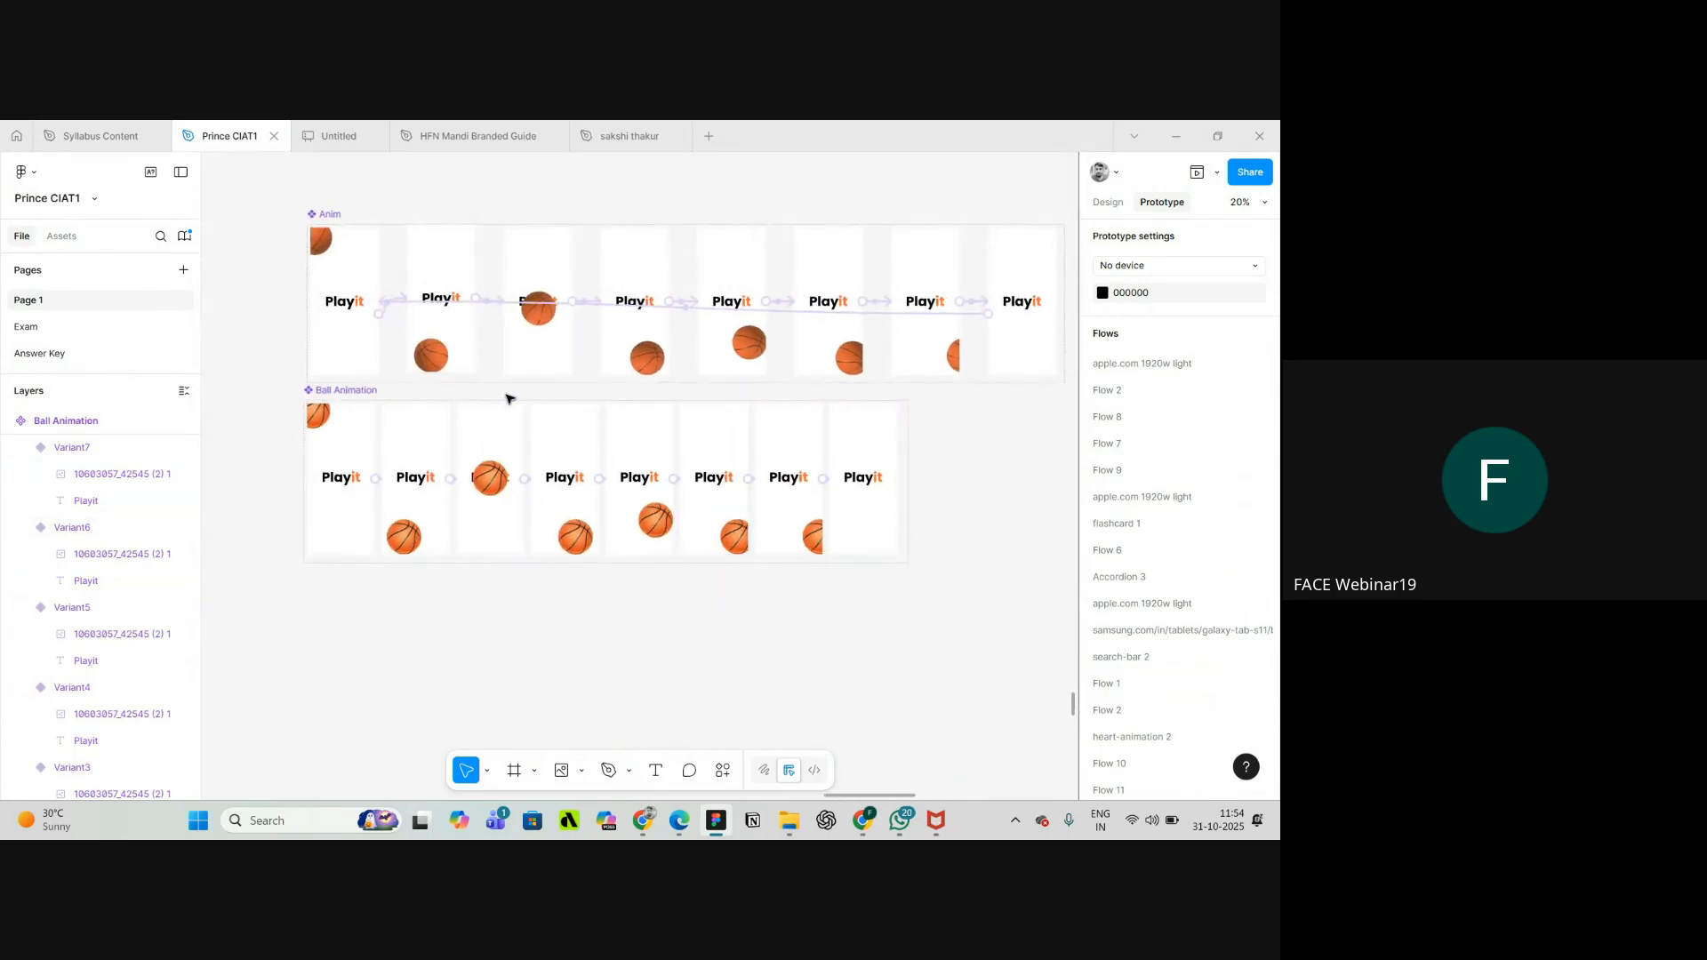
scroll(476, 529, "down", 1, "ctrl")
scroll(987, 346, "up", 3, "ctrl")
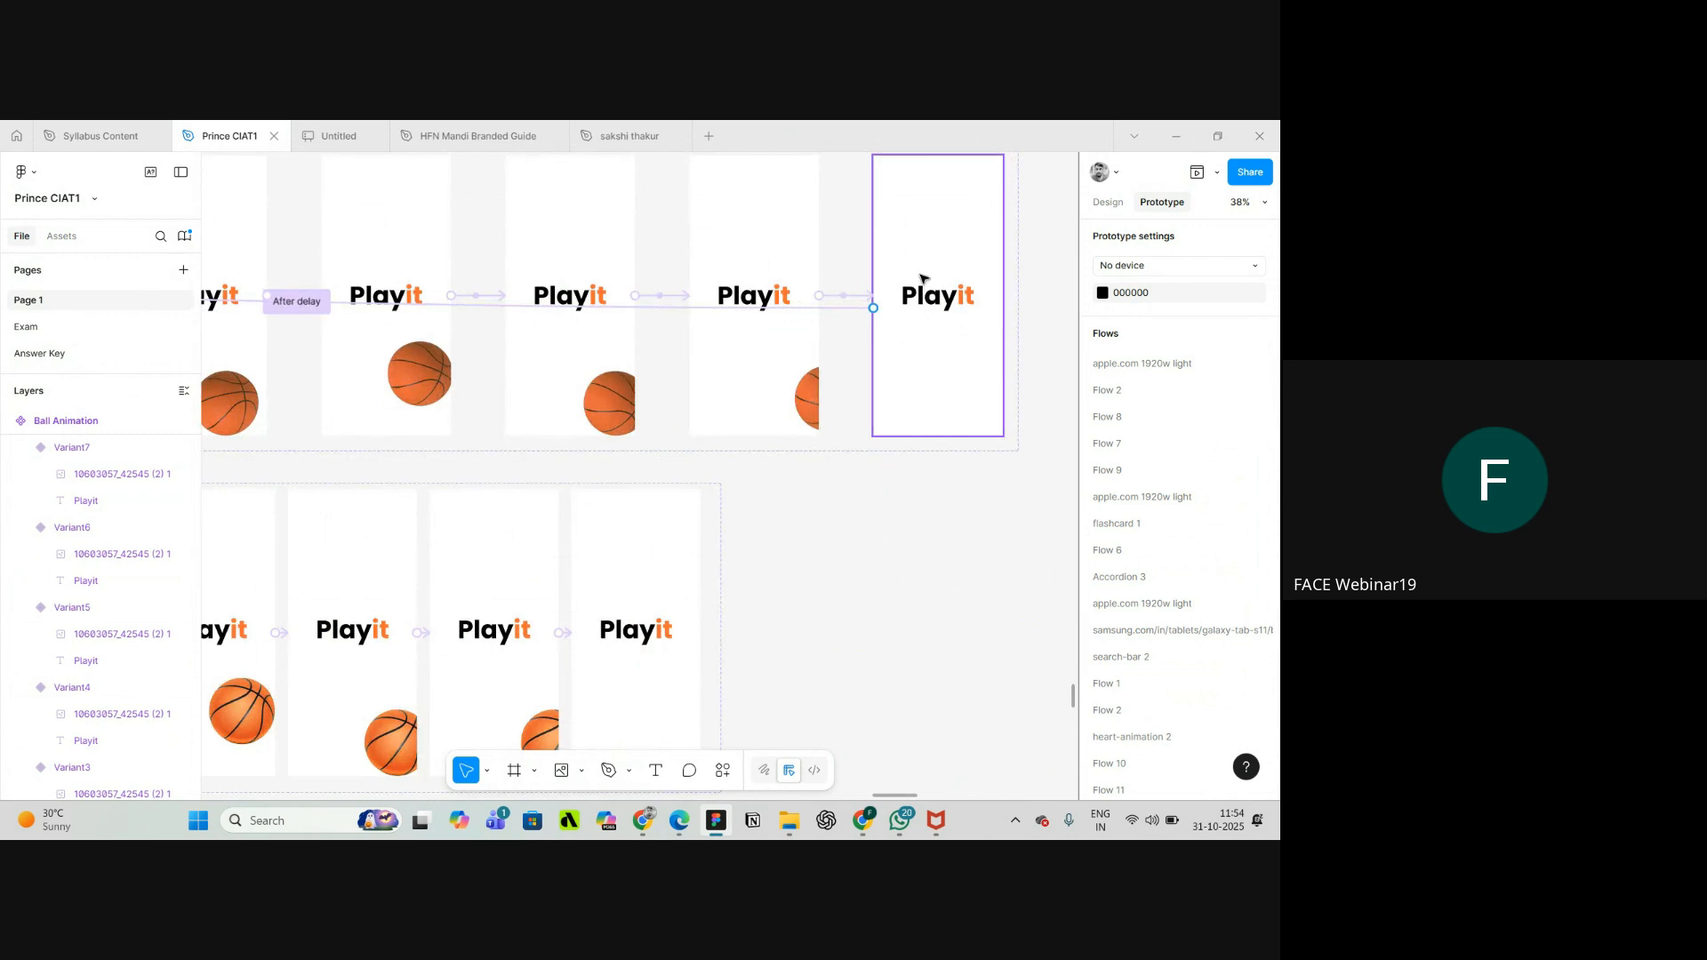
scroll(596, 218, "down", 2, "ctrl")
scroll(679, 258, "up", 1, "ctrl")
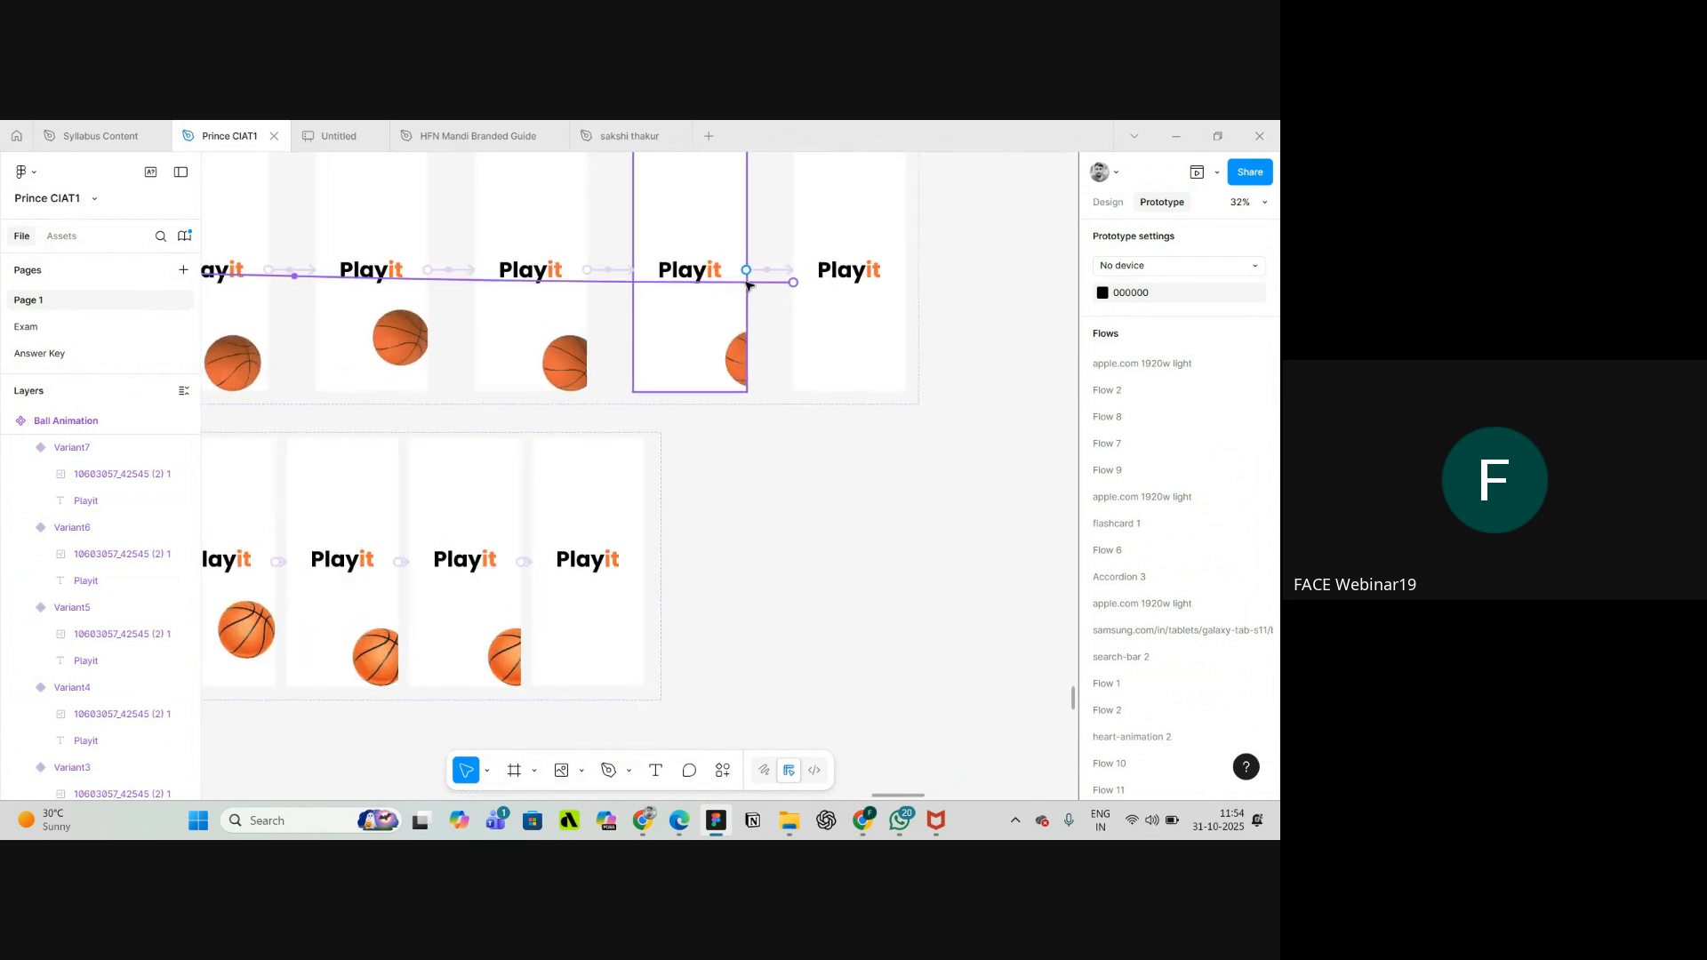
left_click(746, 284)
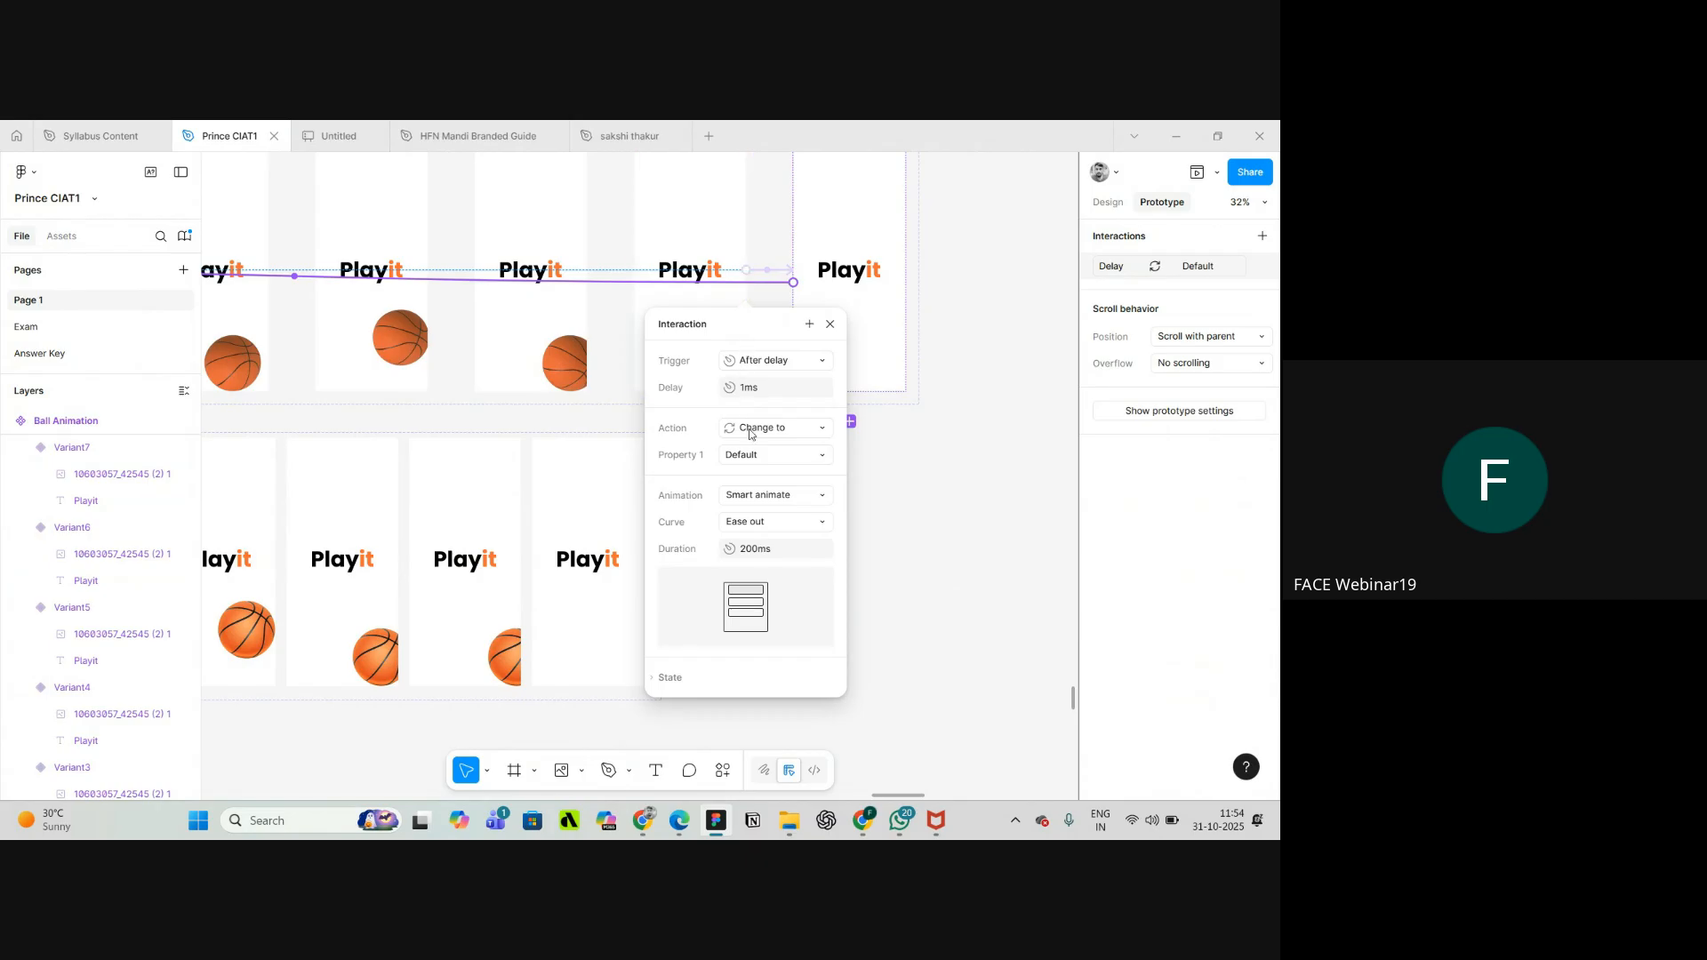
left_click(918, 526)
scroll(949, 533, "down", 3, "ctrl")
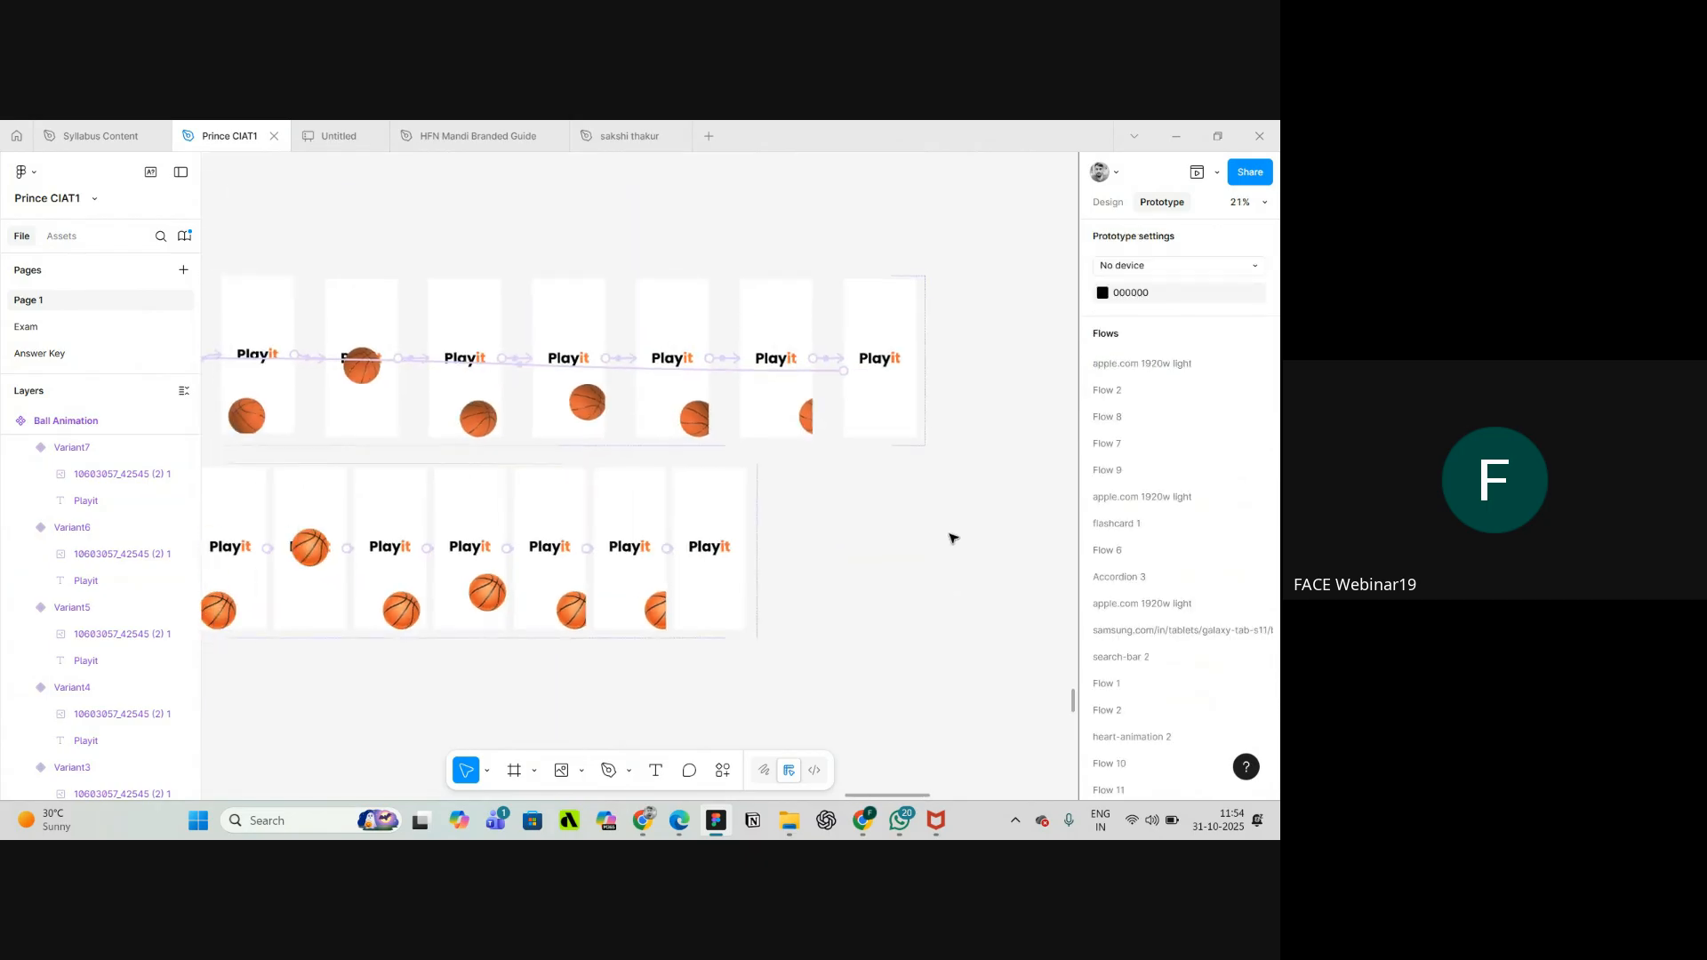
- Connect Ball Animation's Variant8 back to the Default variant with an After delay trigger and a delay of 1 ms
left_click(736, 595)
left_click_drag(759, 549, 594, 546)
scroll(923, 543, "down", 3, "ctrl")
scroll(669, 533, "up", 3, "ctrl")
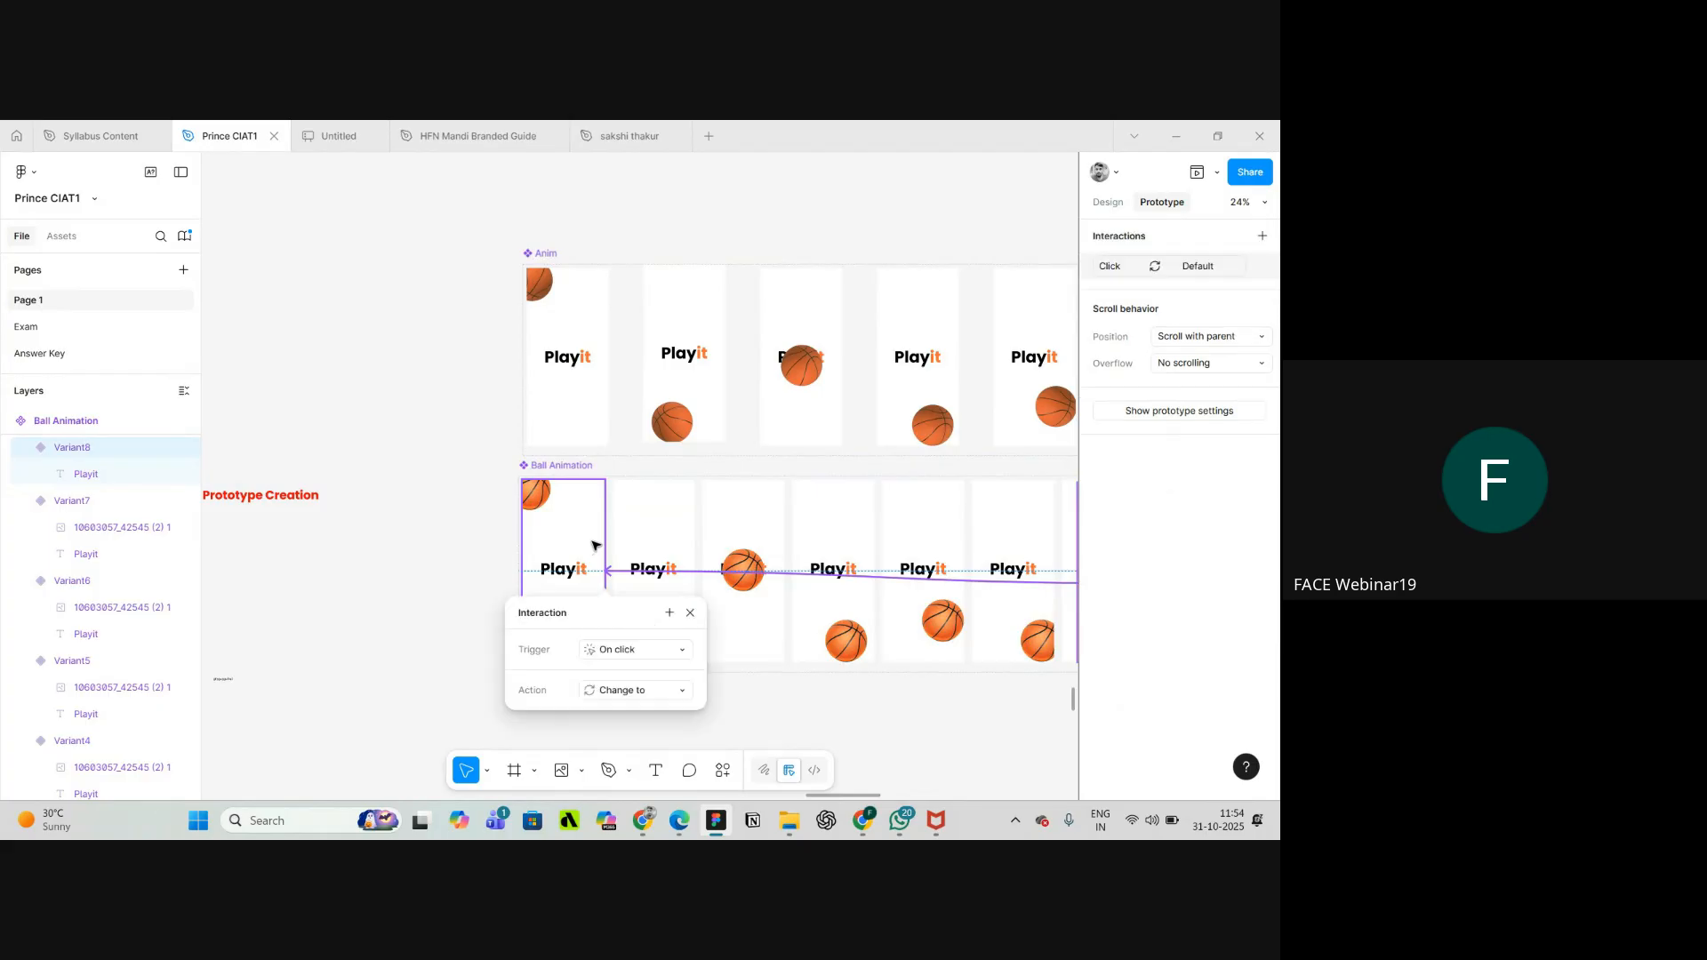
left_click(635, 649)
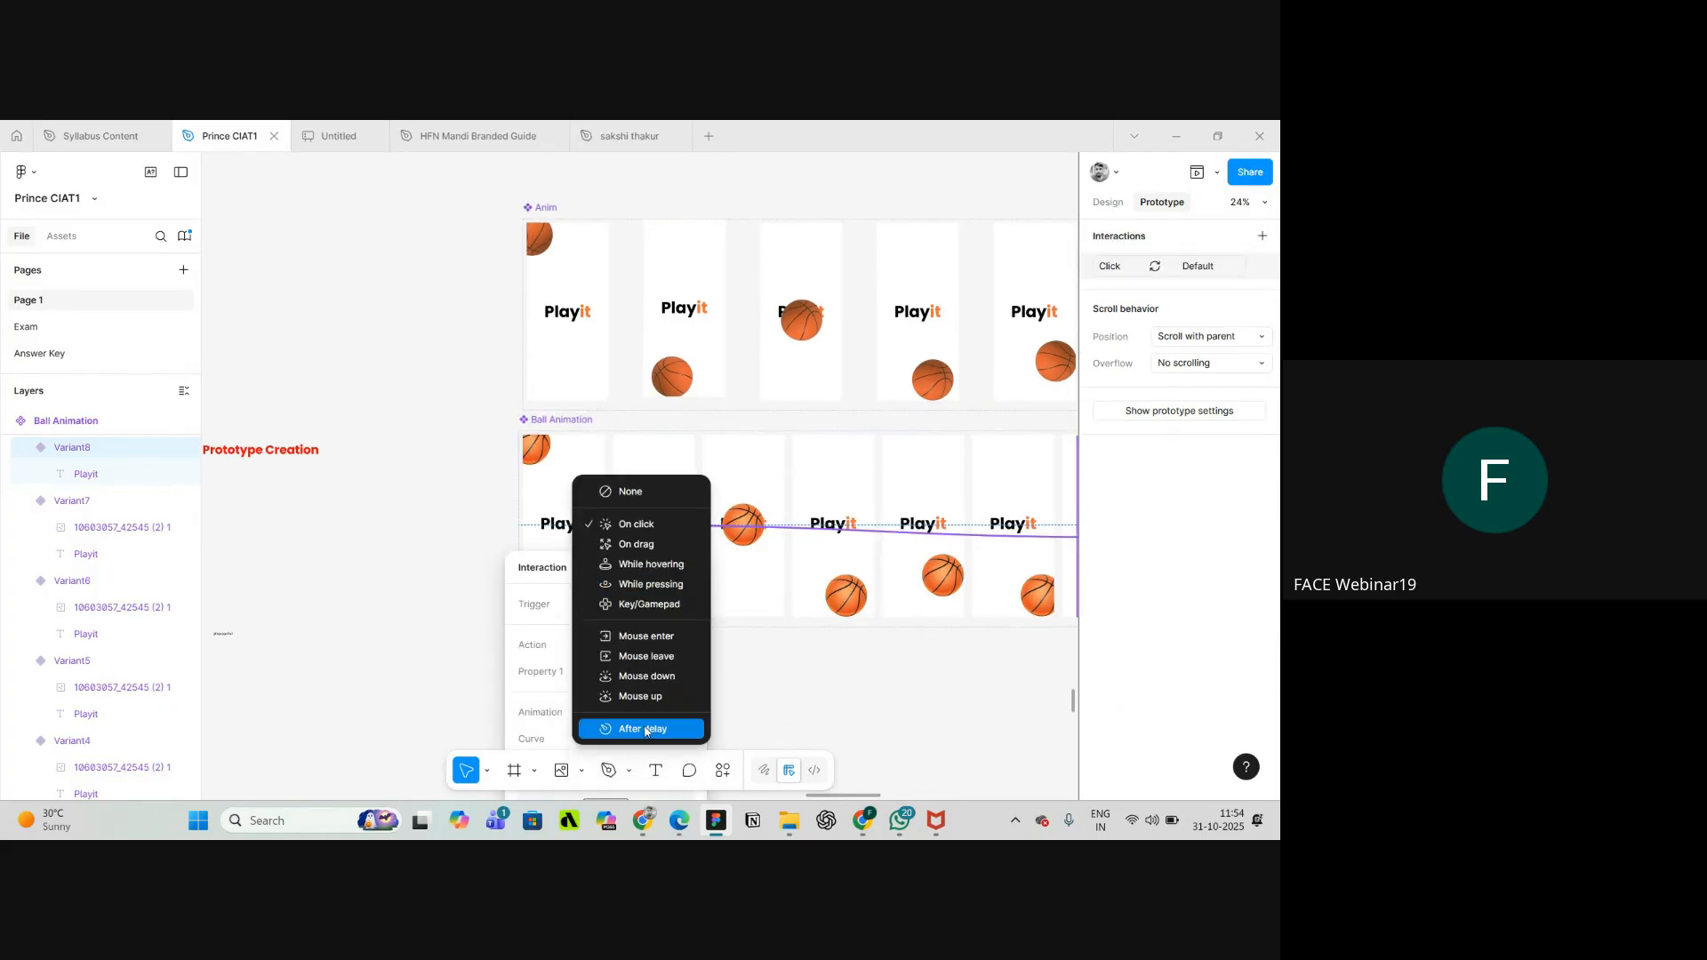
left_click(641, 729)
left_click(630, 607)
type("1")
key("Return")
scroll(636, 654, "down", 1)
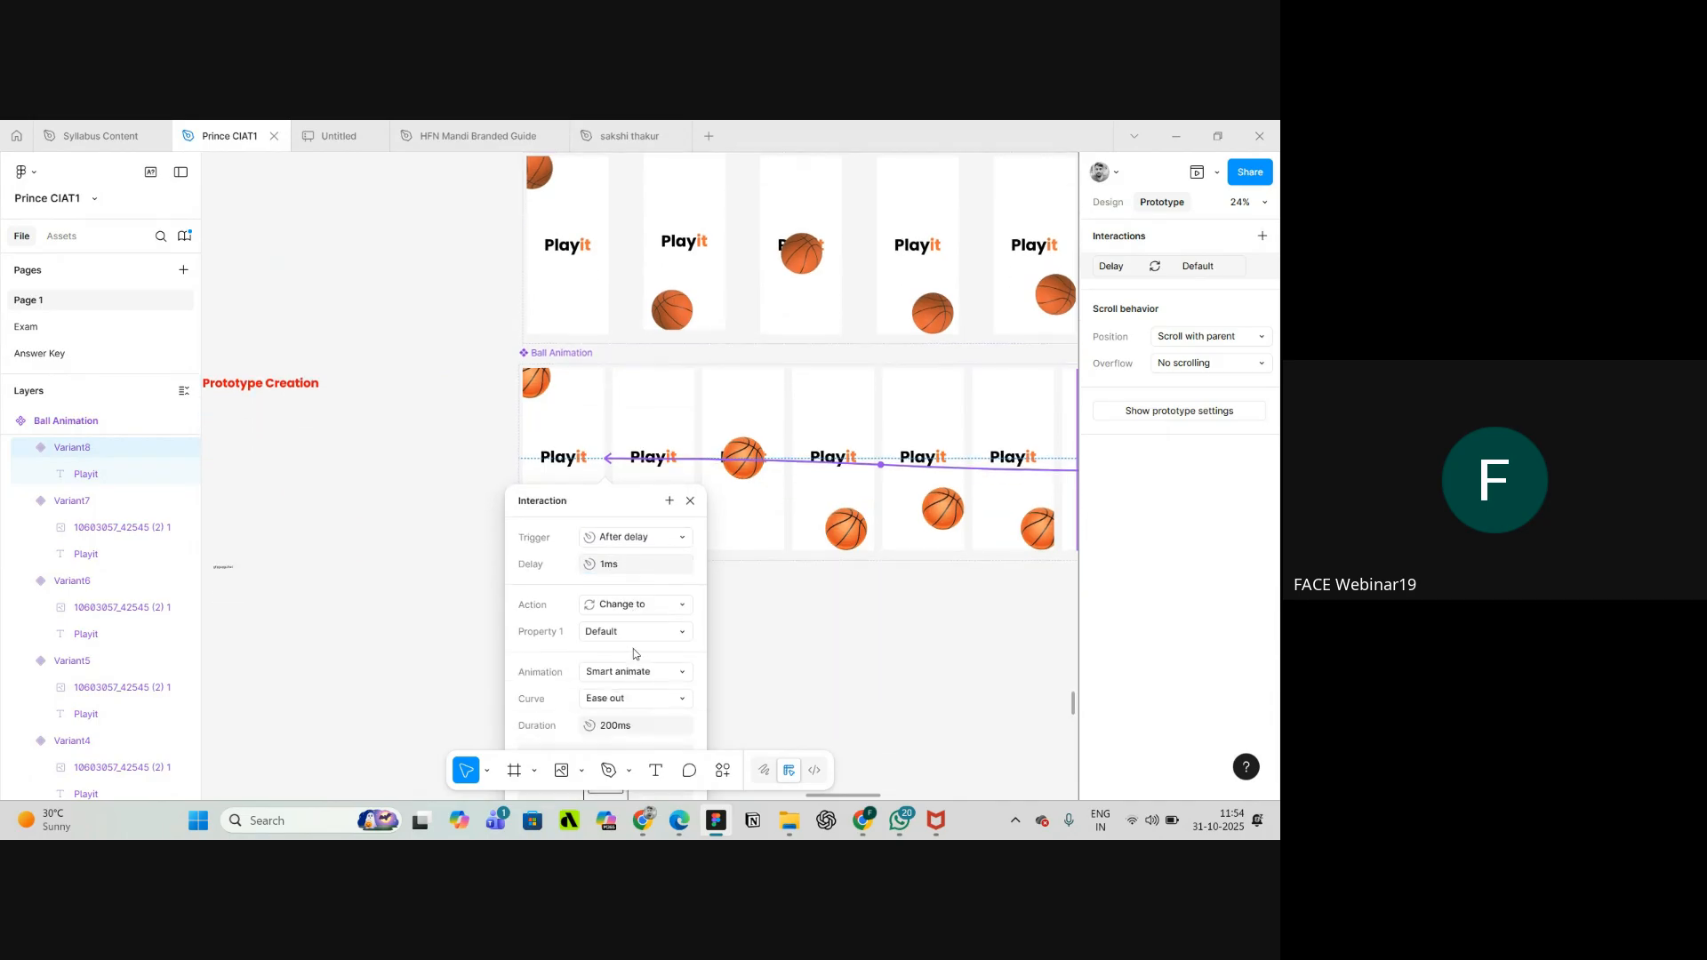
left_click(782, 693)
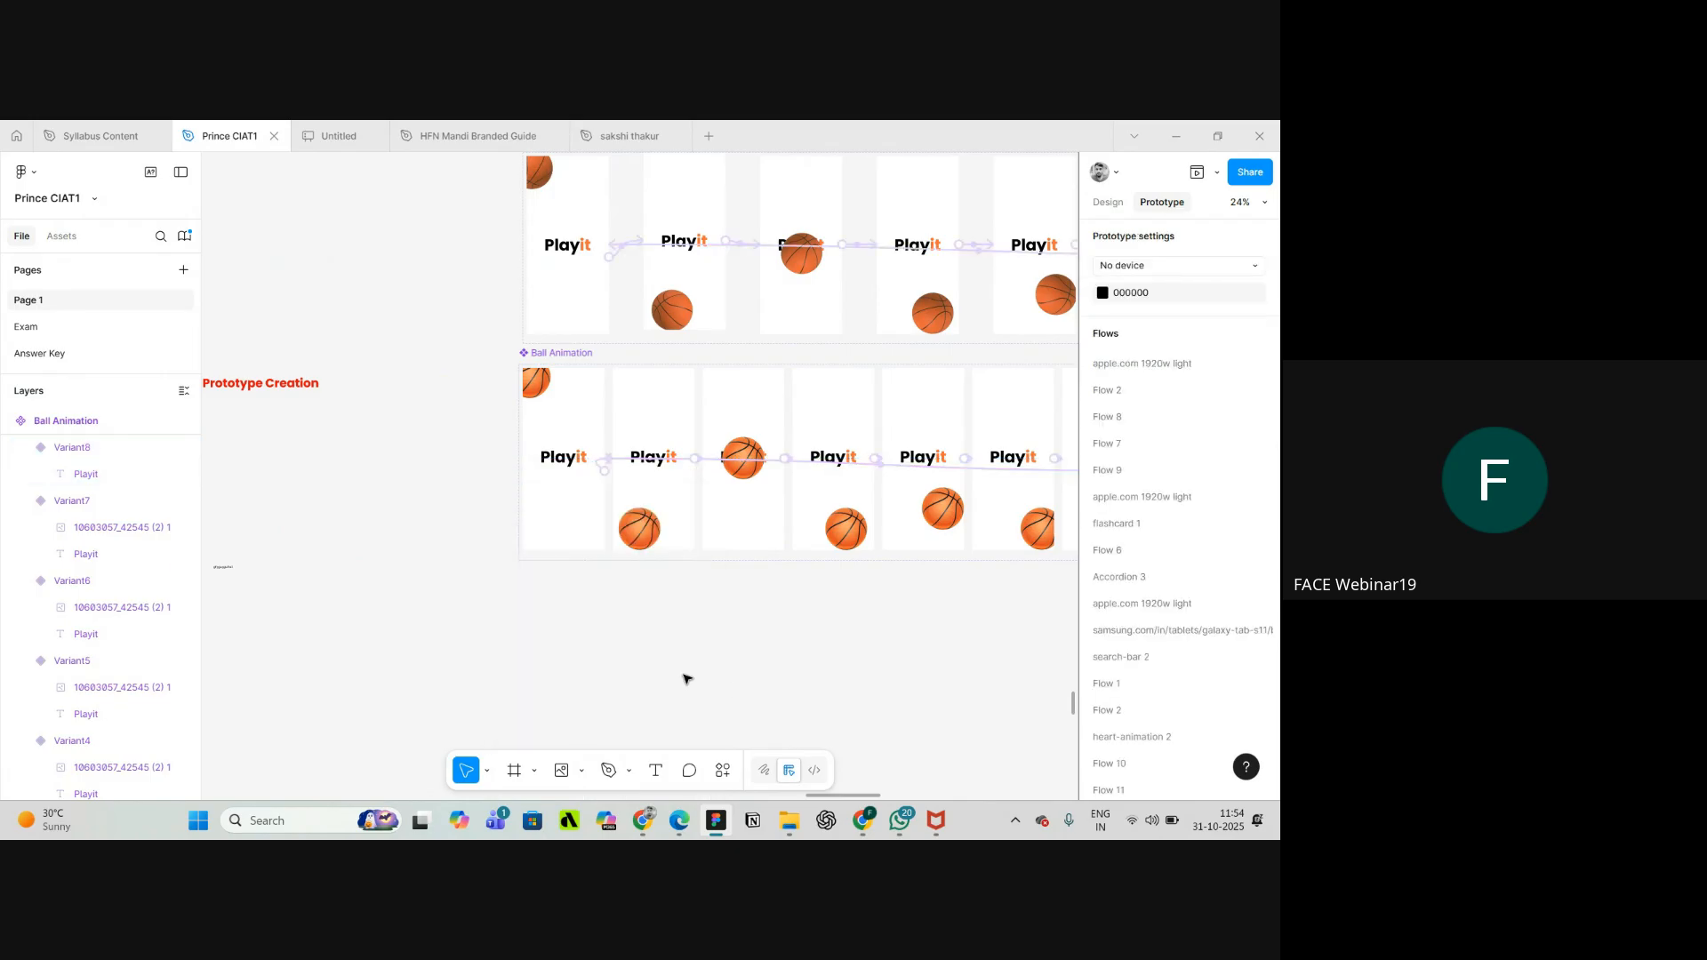
scroll(570, 591, "down", 3)
scroll(745, 512, "up", 5)
scroll(356, 594, "up", 2)
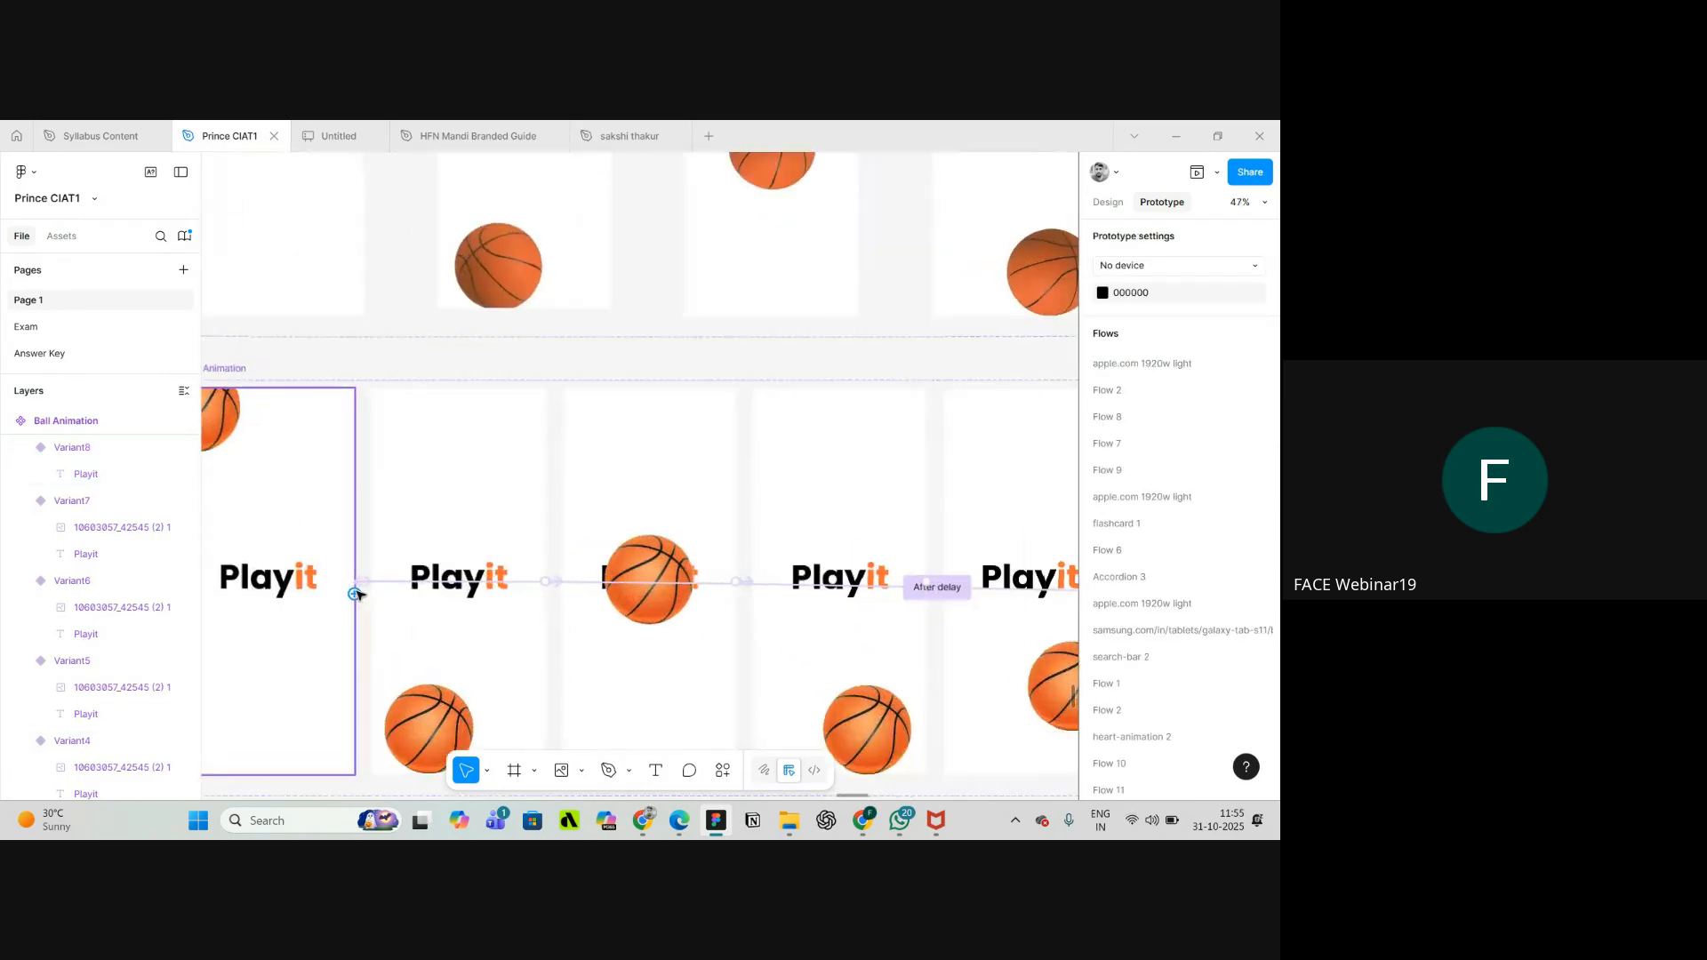
scroll(360, 582, "up", 1)
scroll(391, 551, "down", 5)
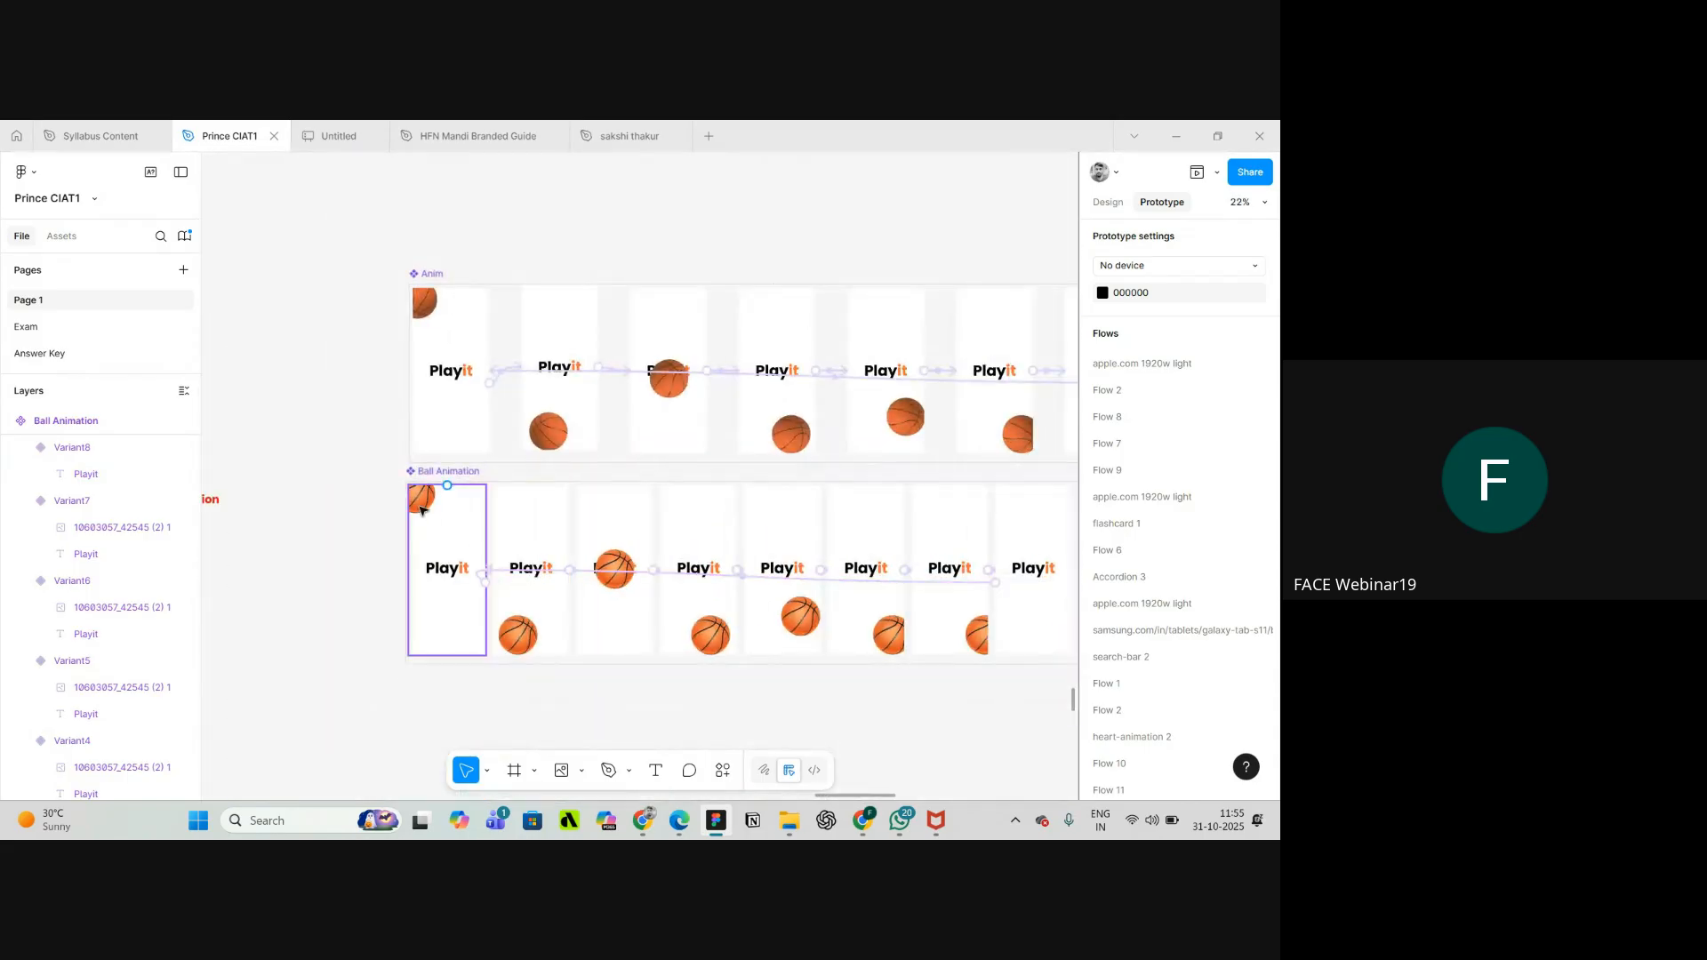
scroll(425, 520, "up", 3)
- Search the assets for "Ball" and place a Ball Animation instance on the canvas below the component set
left_click(436, 467)
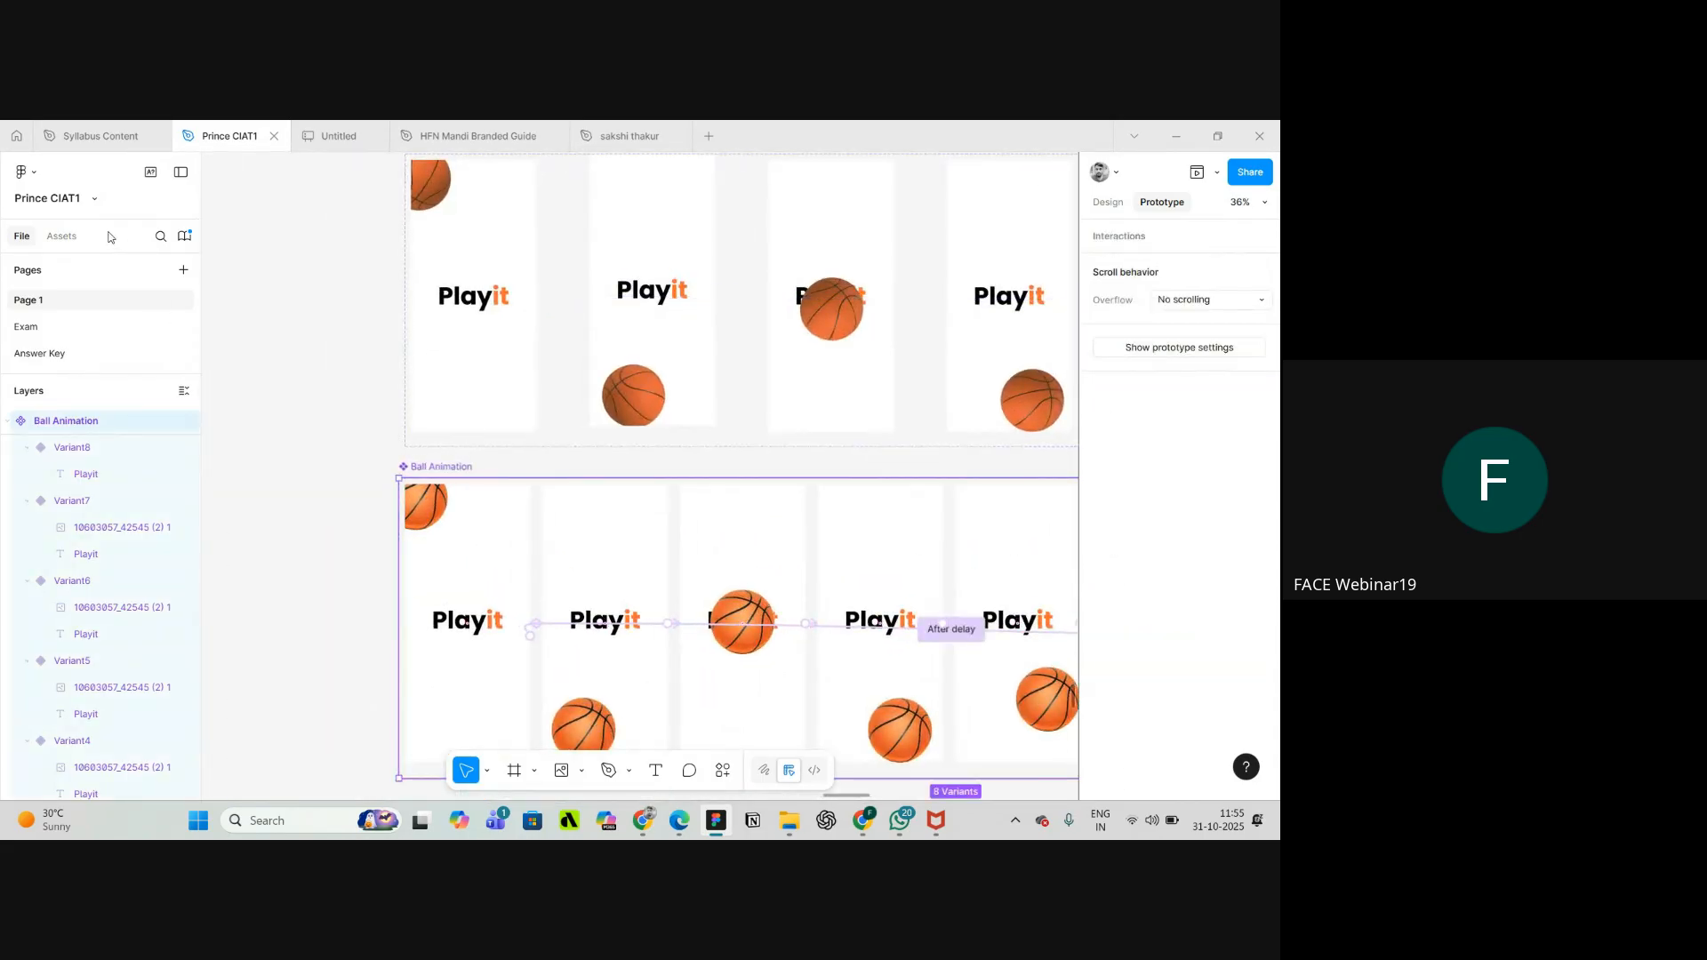
left_click(62, 237)
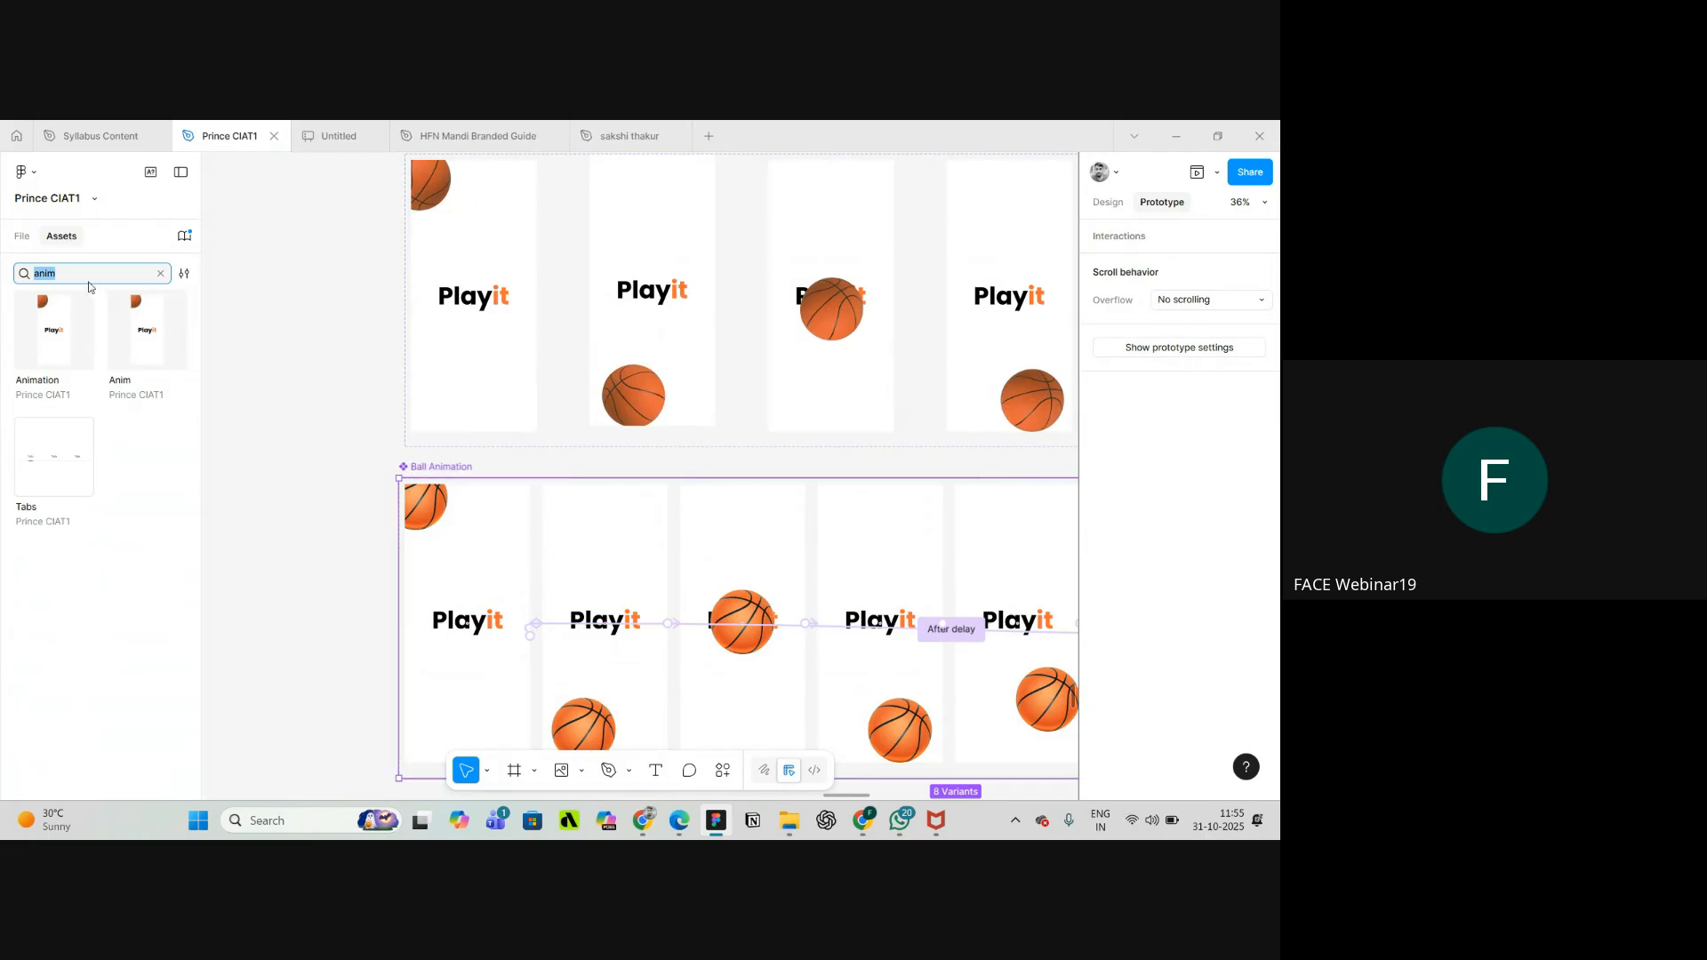
type("Ball")
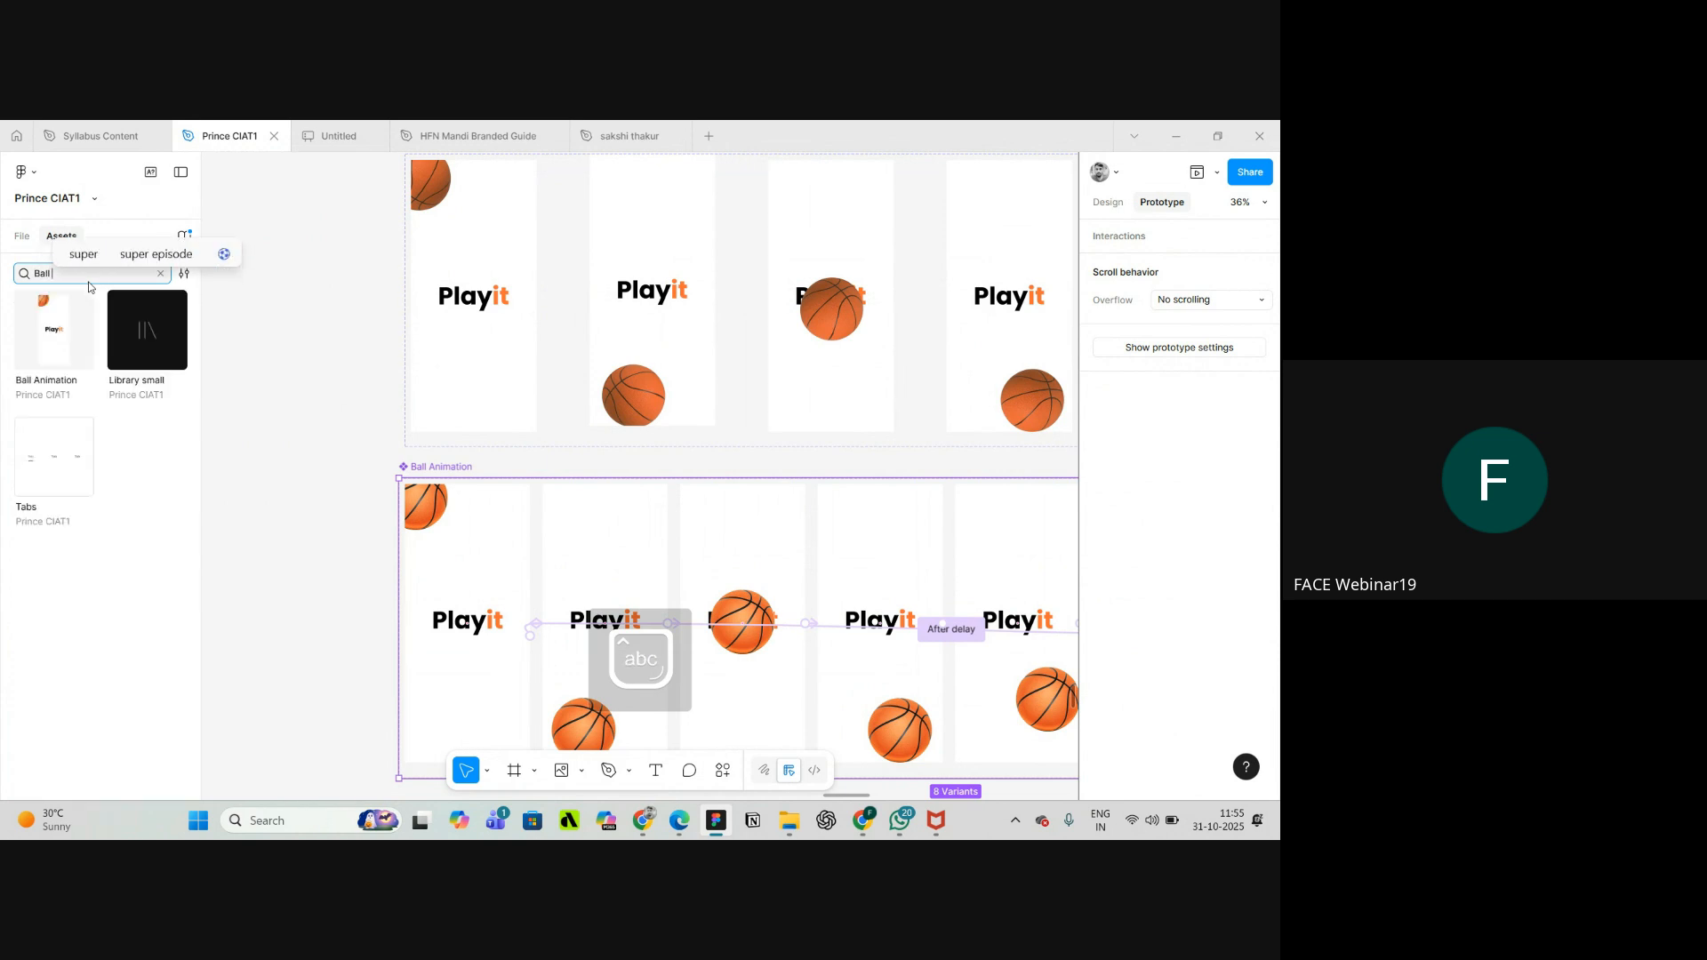
mouse_move(67, 337)
left_mouse_down()
mouse_move(72, 353)
mouse_move(65, 330)
left_mouse_up()
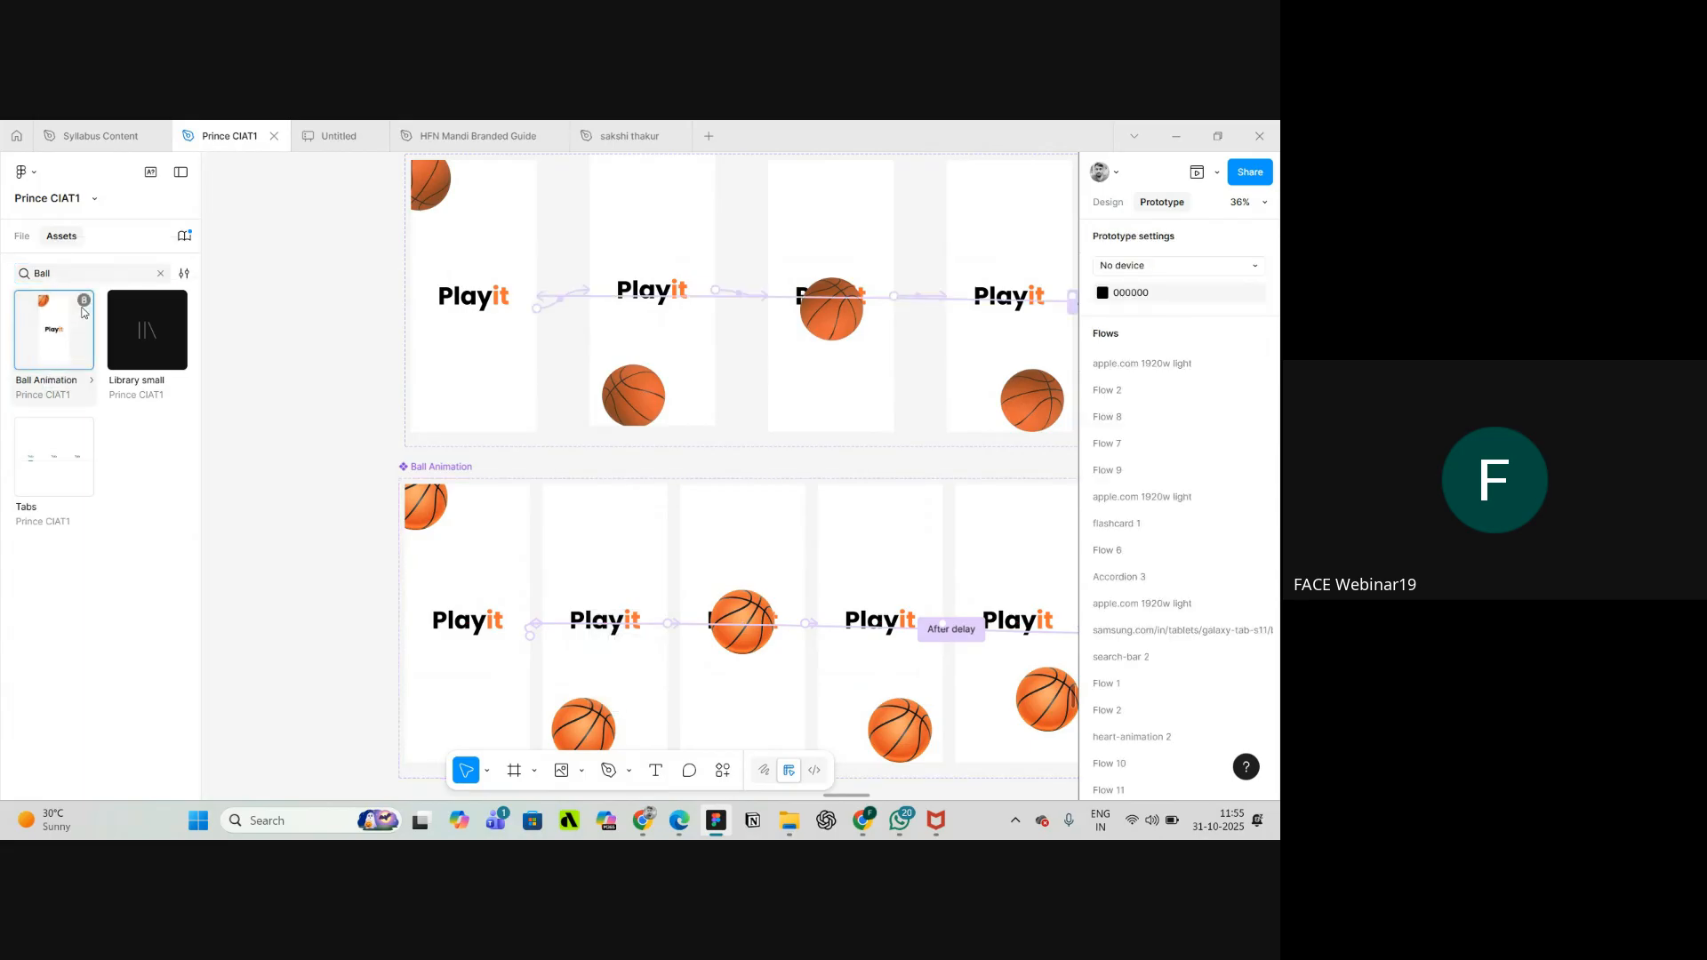
scroll(255, 361, "down", 3)
left_click_drag(211, 504, 432, 667)
scroll(432, 667, "down", 3)
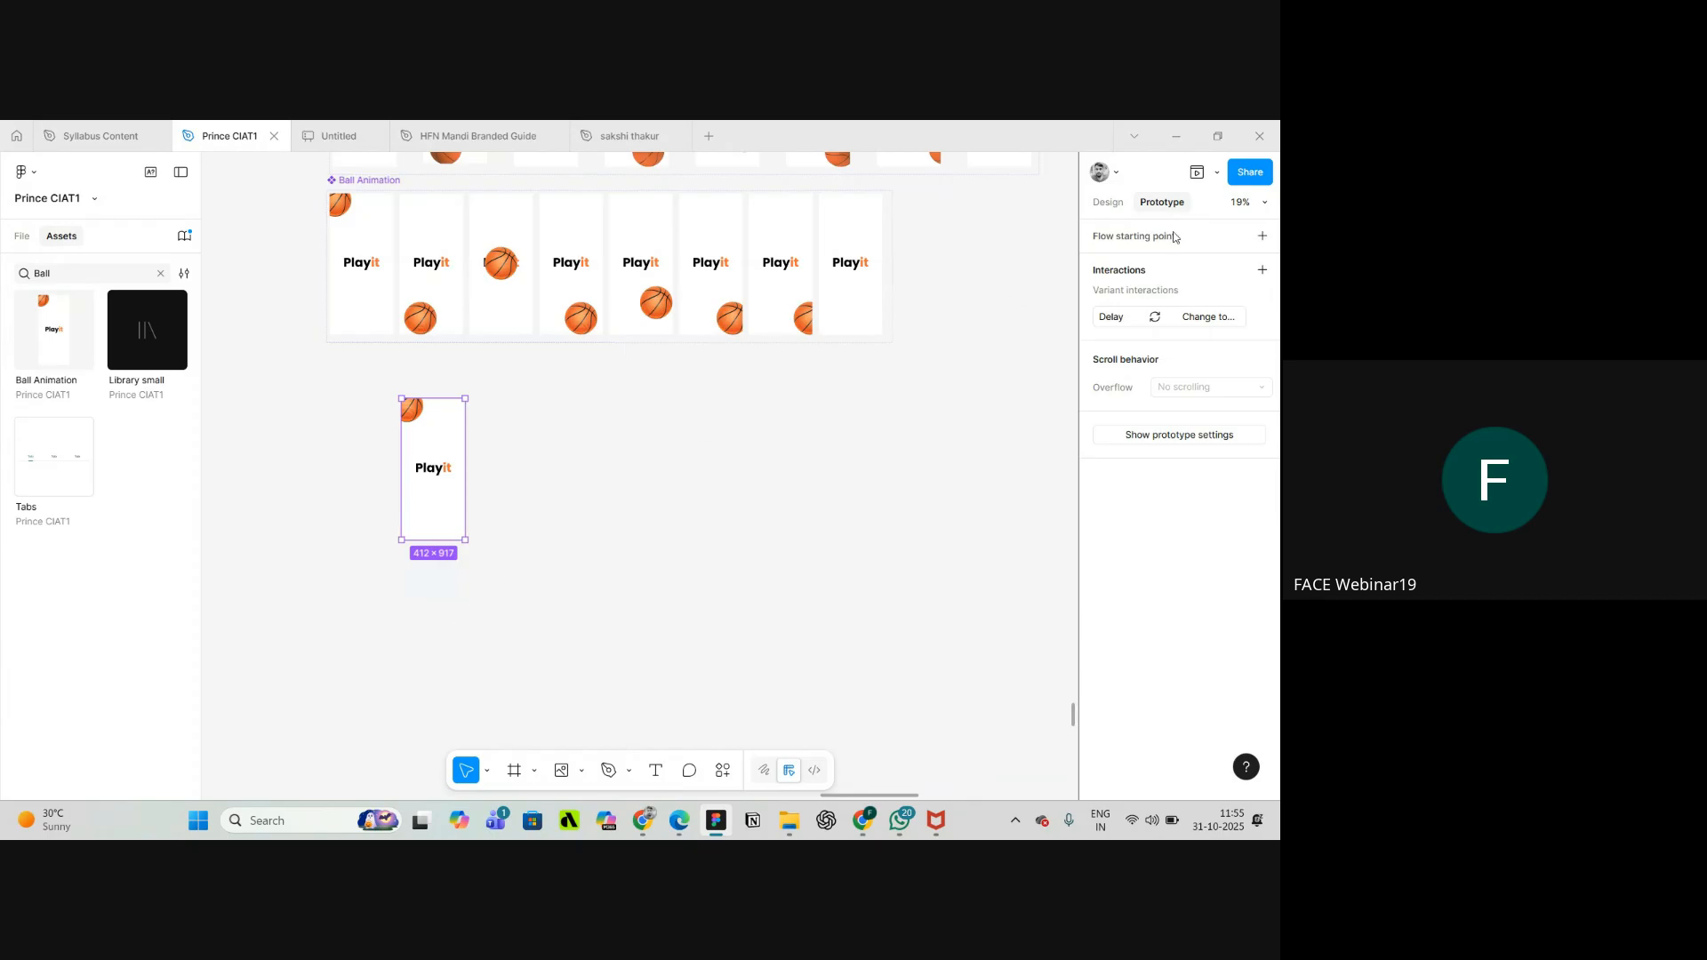
- Preview the Ball Animation instance to watch the bouncing ball, then close the preview
left_click(1217, 177)
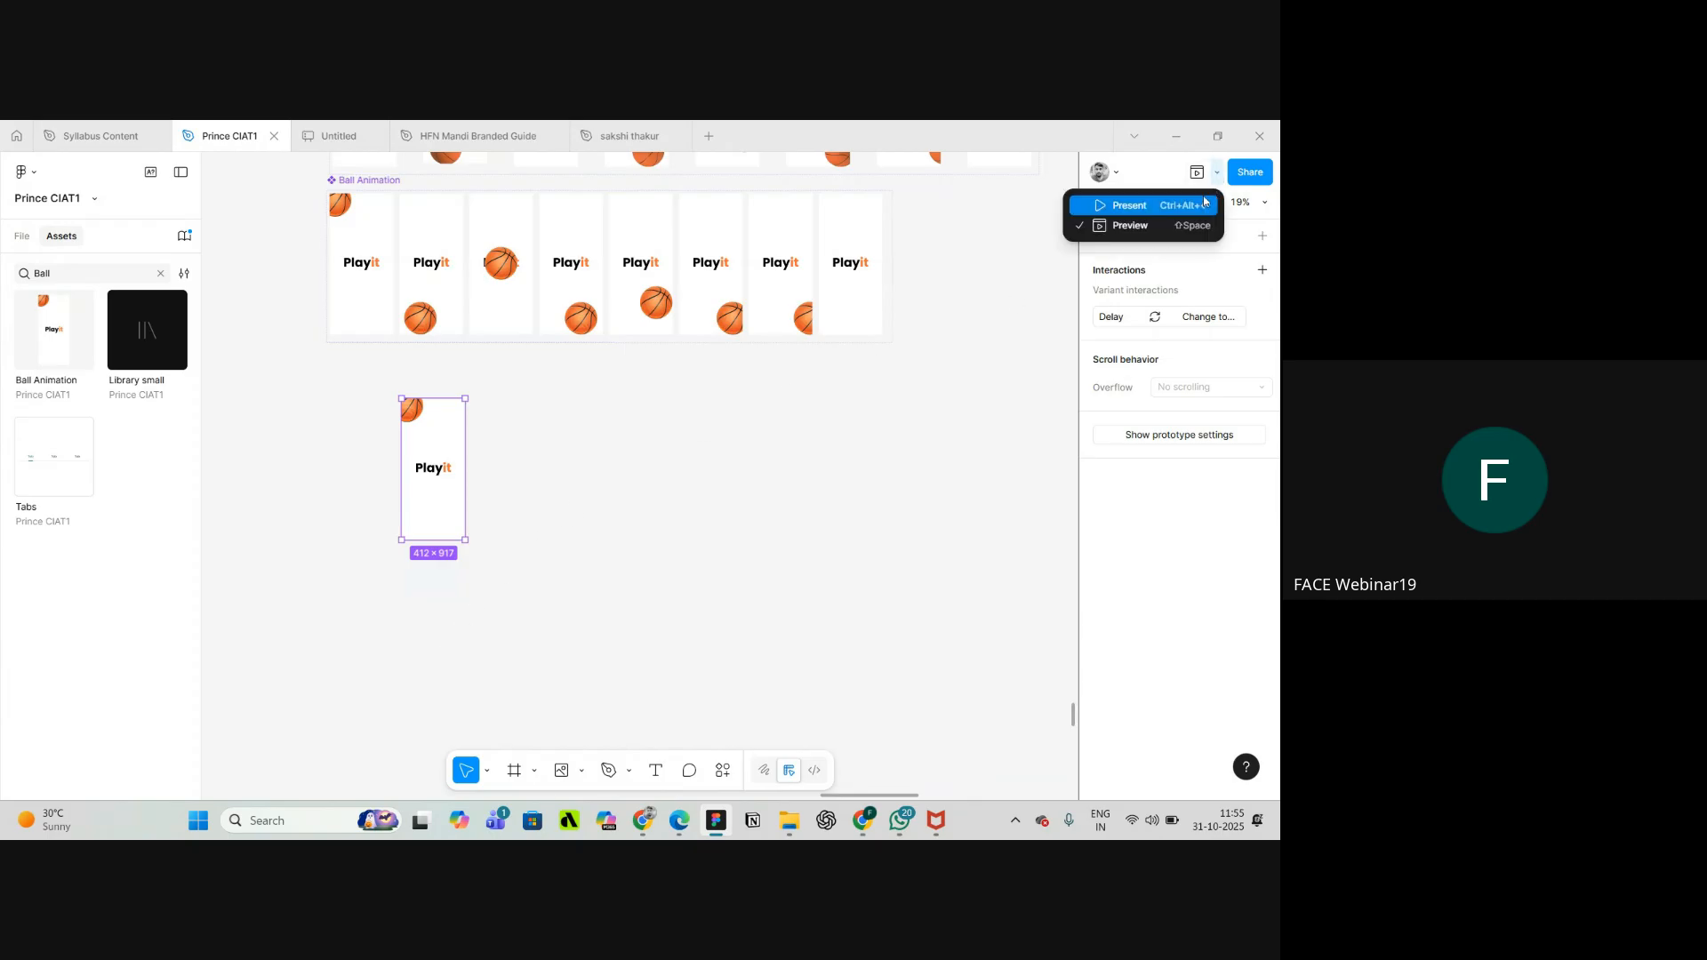
left_click(1155, 229)
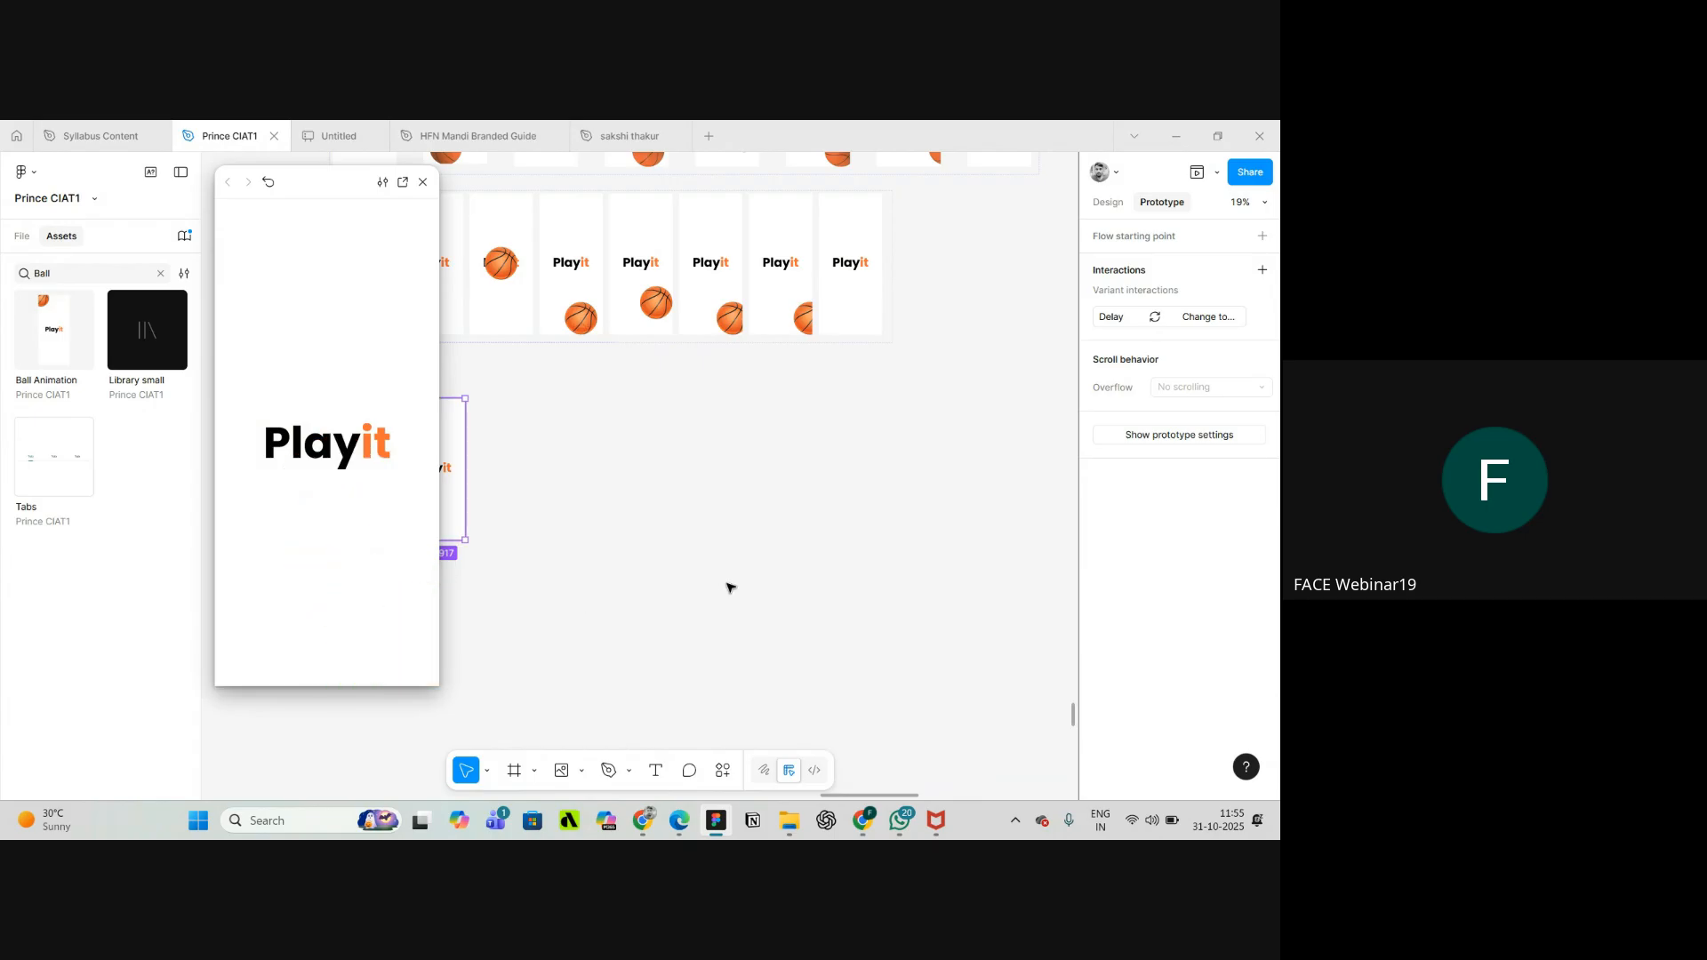
left_click(422, 183)
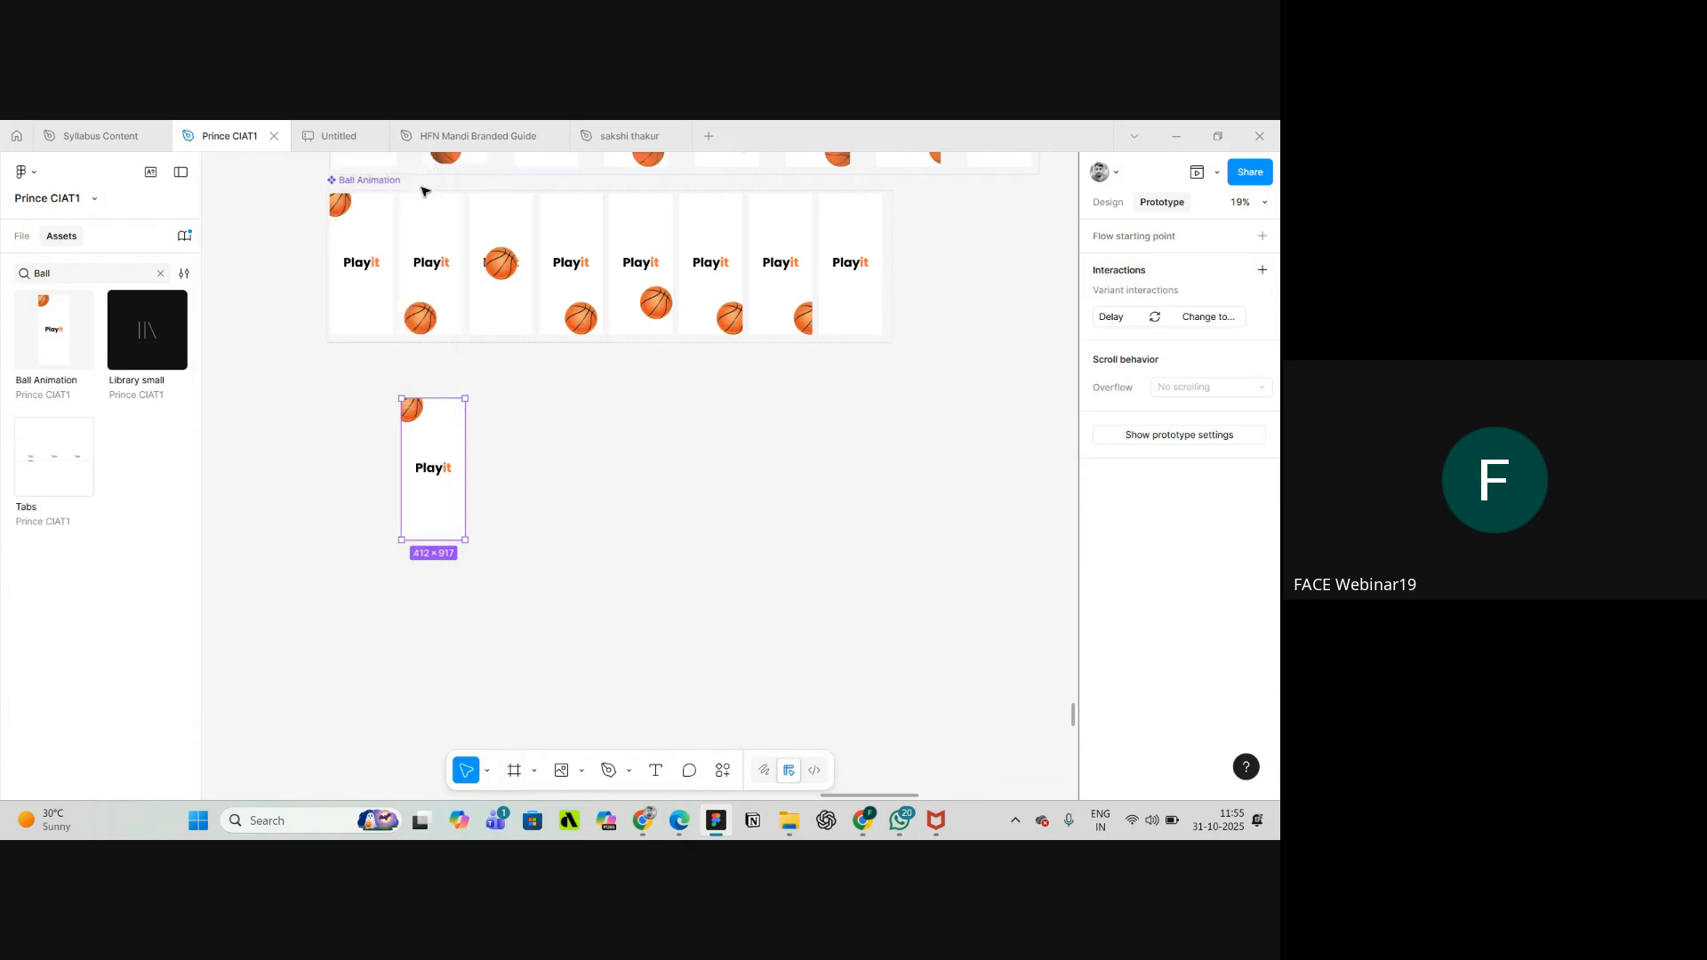
- Examine the ball's position across the Ball Animation variants, from Default to Variant8
scroll(444, 454, "up", 5)
left_click_drag(514, 427, 330, 382)
scroll(526, 412, "down", 5)
scroll(525, 411, "up", 3)
scroll(526, 411, "up", 2)
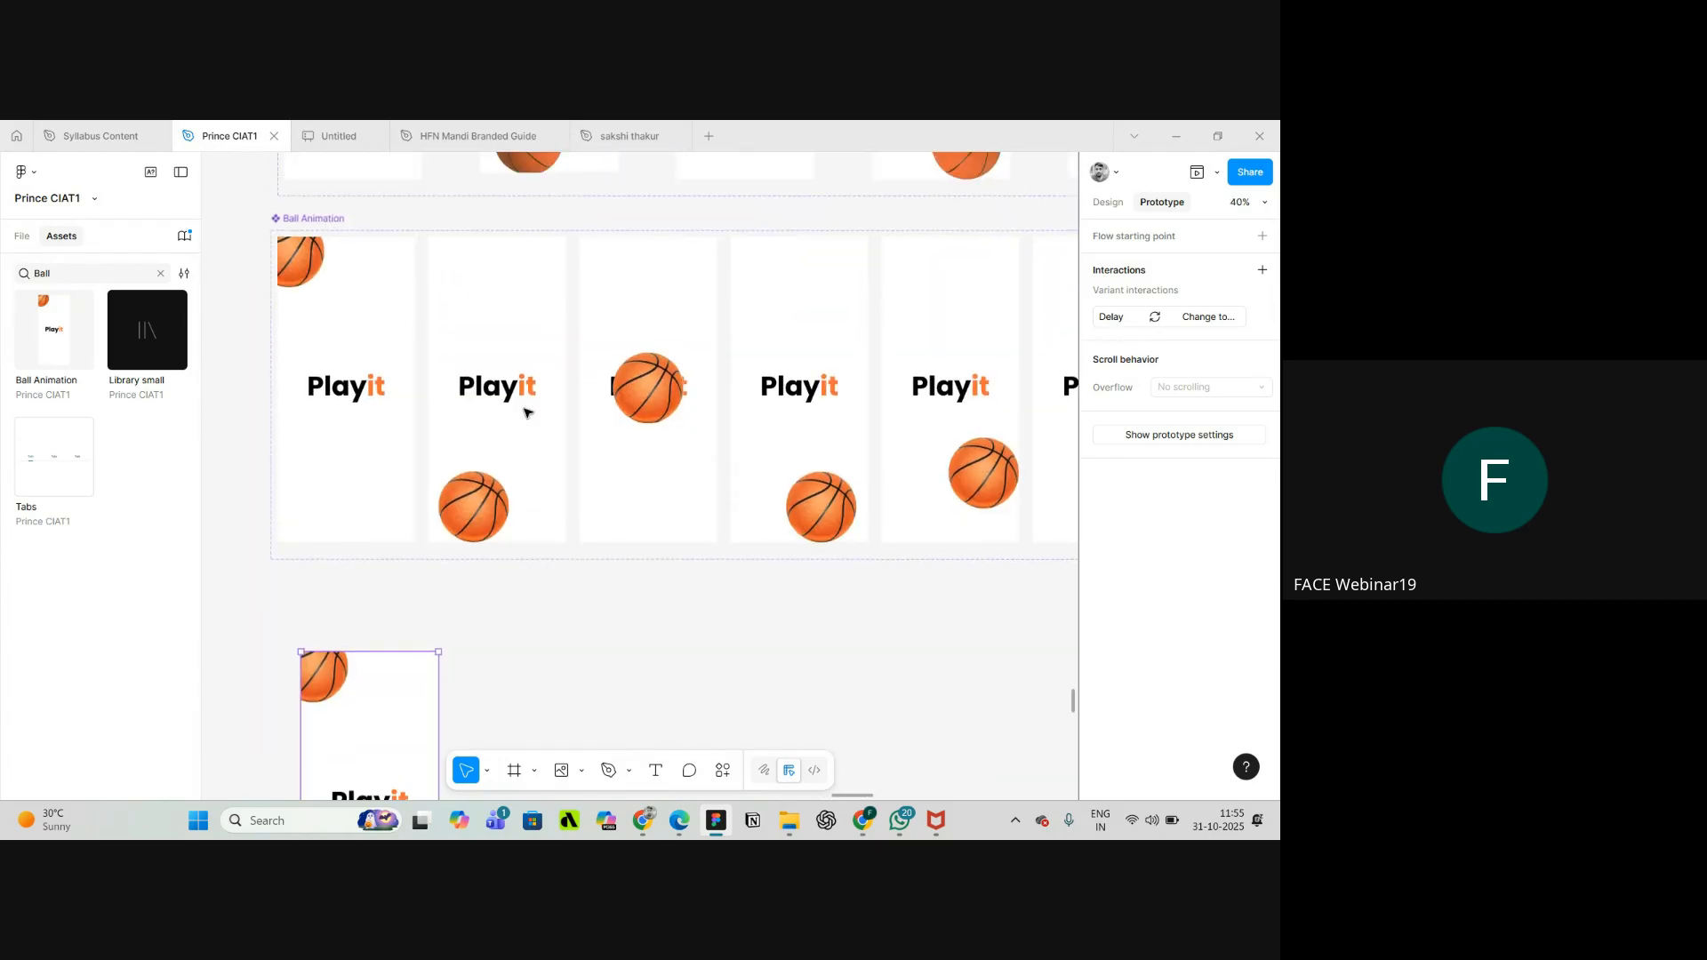
scroll(526, 407, "up", 5)
scroll(336, 433, "down", 5)
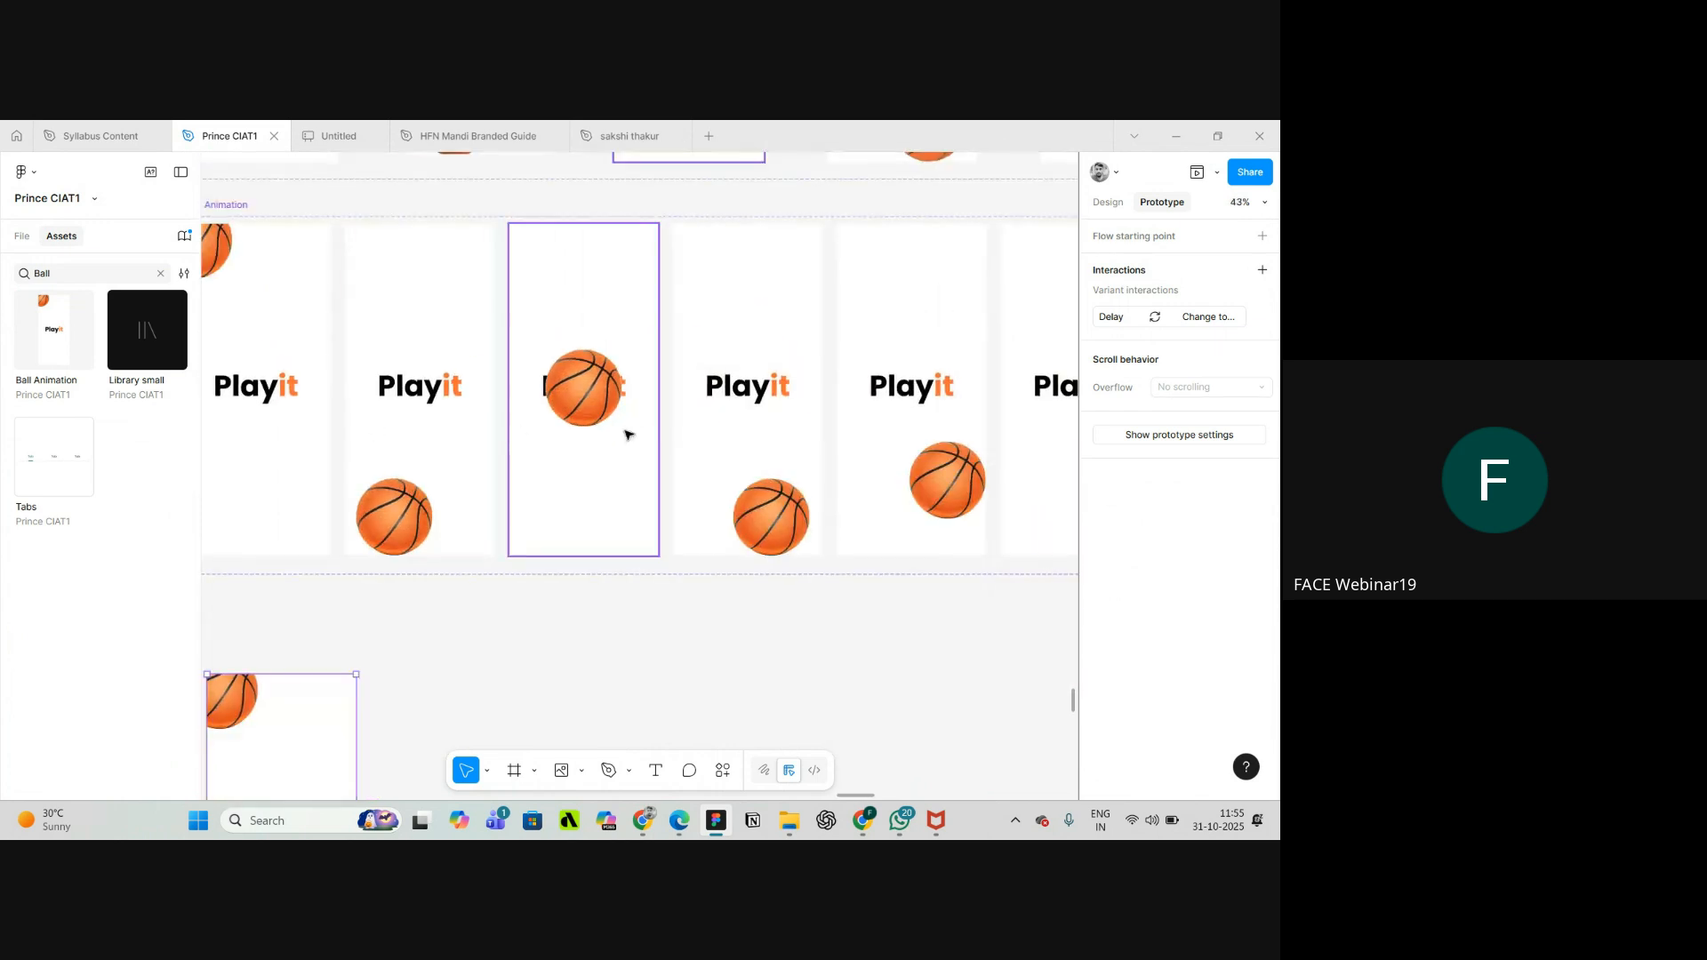
scroll(424, 430, "down", 3)
scroll(784, 553, "up", 3)
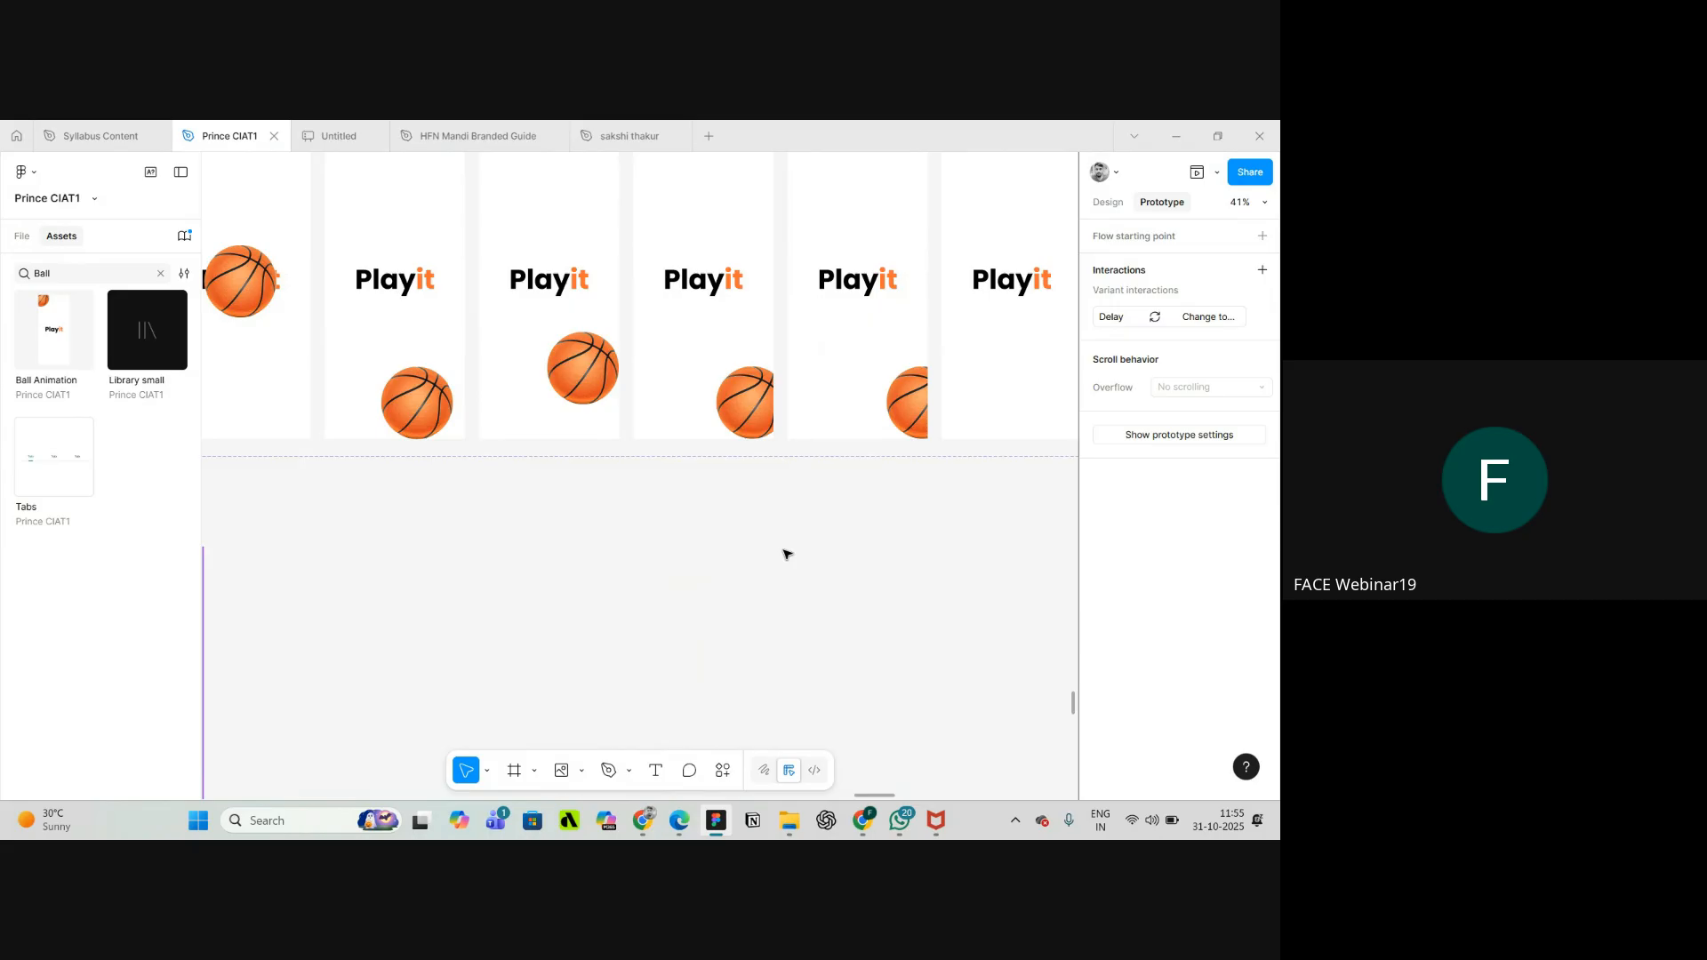
scroll(784, 553, "down", 4)
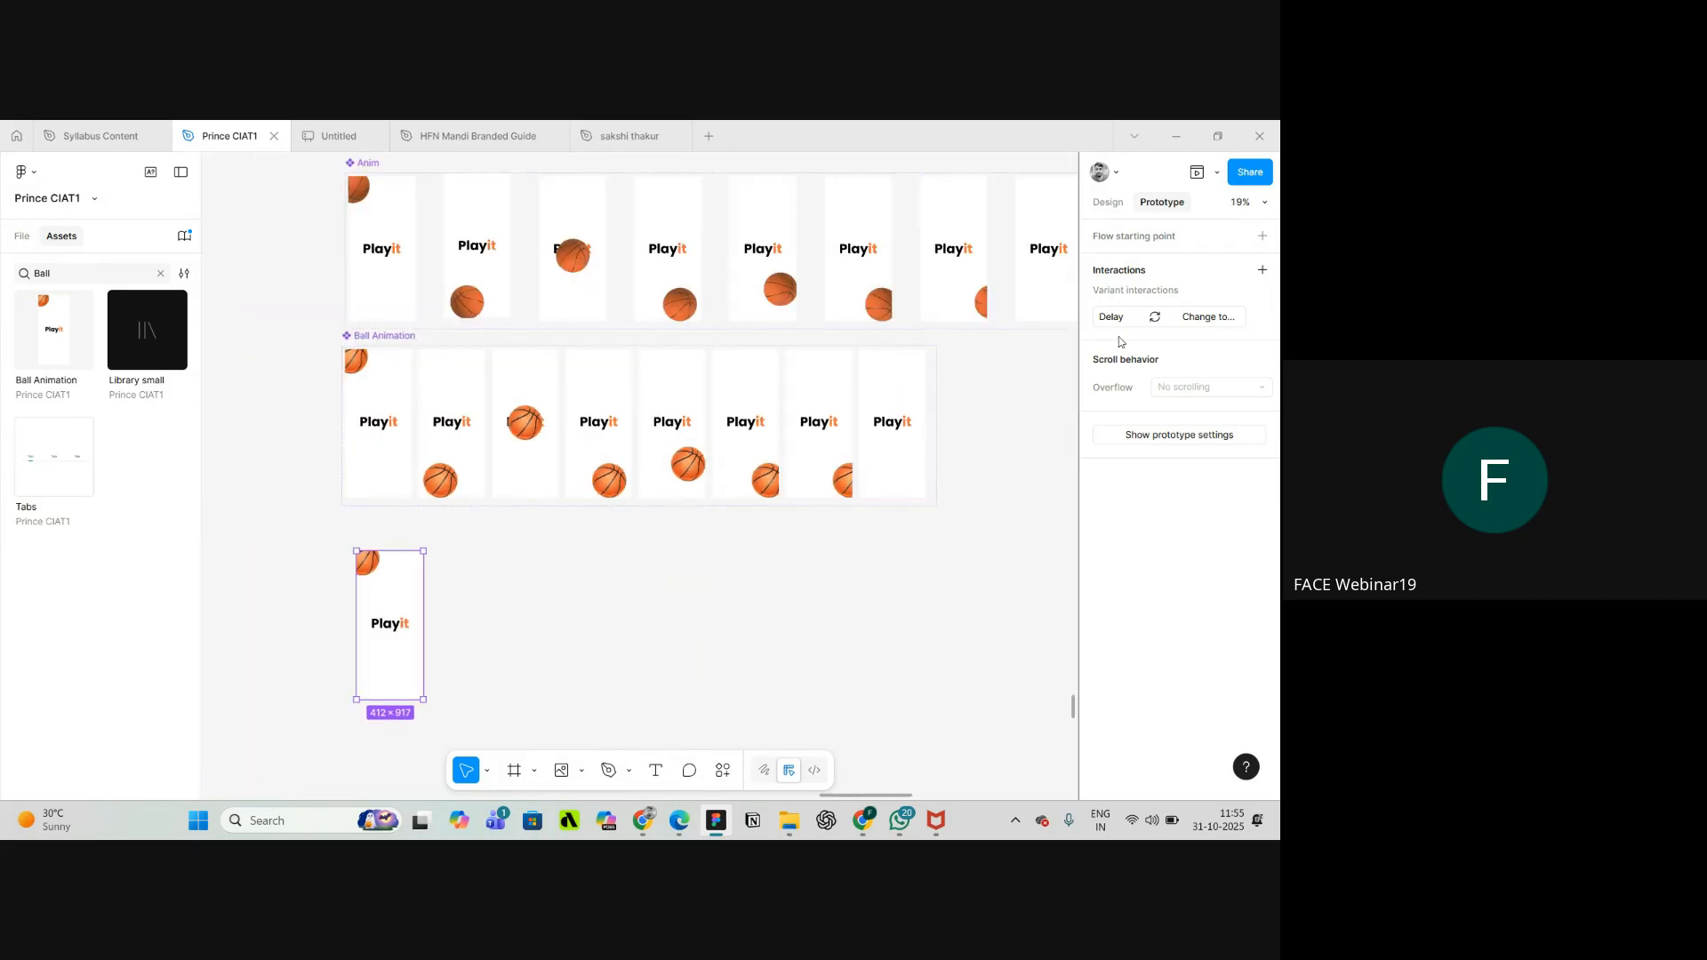
- Replay the Ball Animation instance in the prototype preview and close it again
left_click(1219, 172)
left_click(1141, 222)
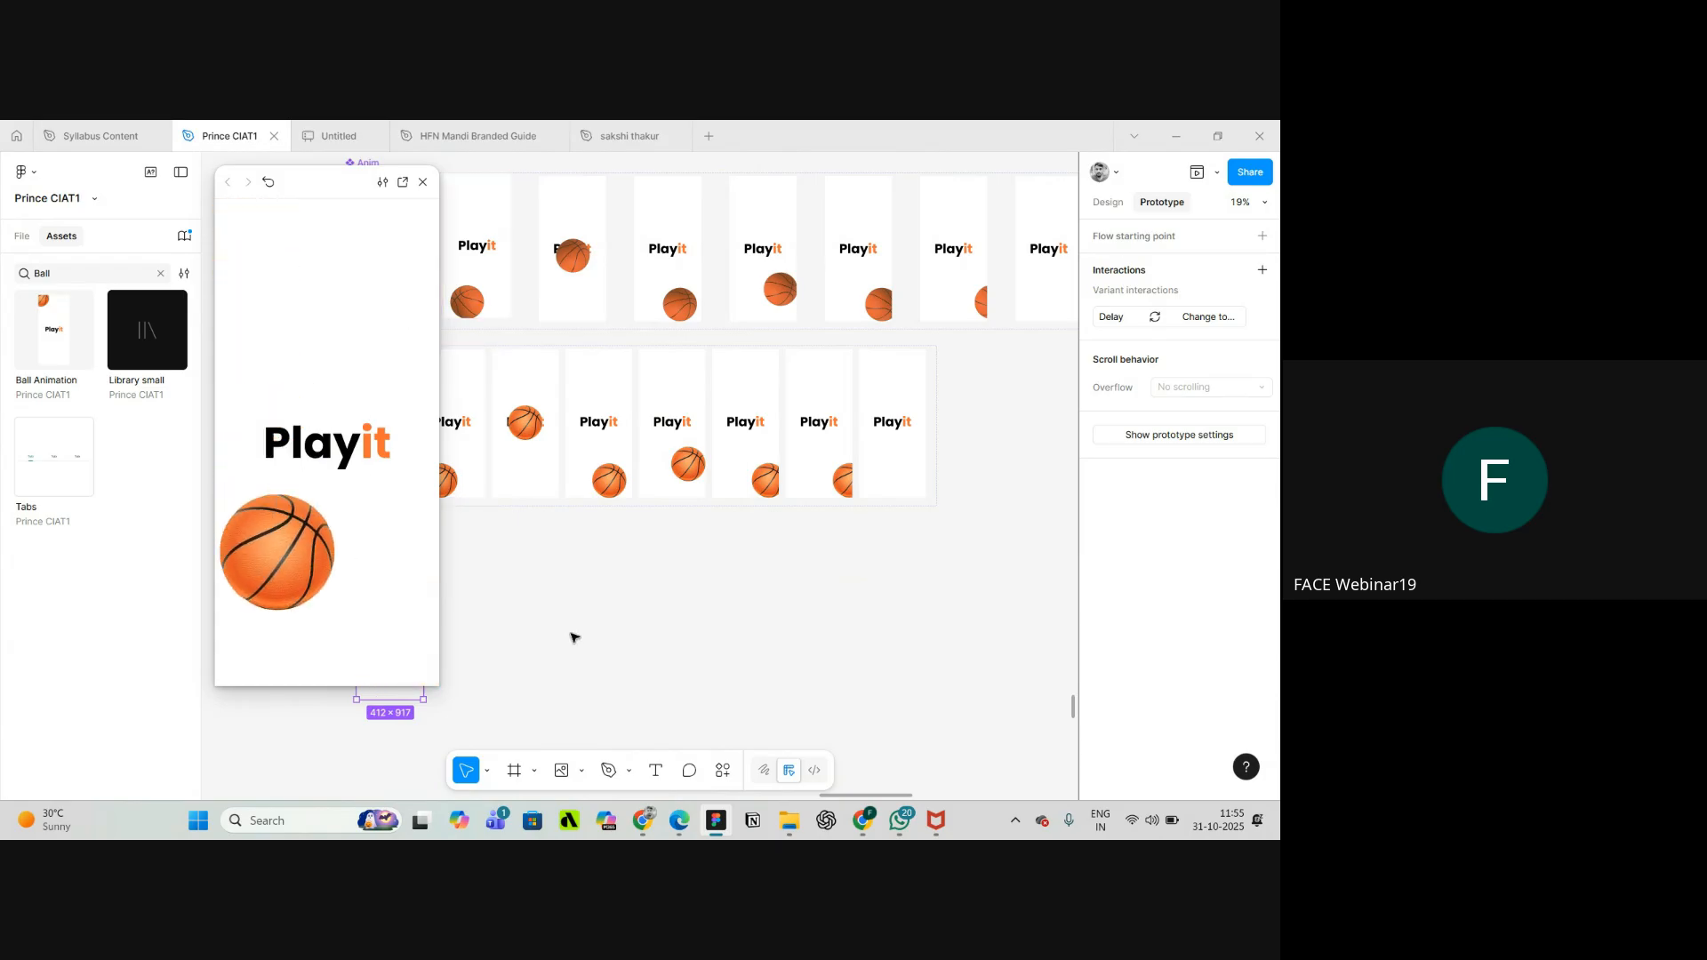
left_click(422, 181)
scroll(356, 570, "up", 5)
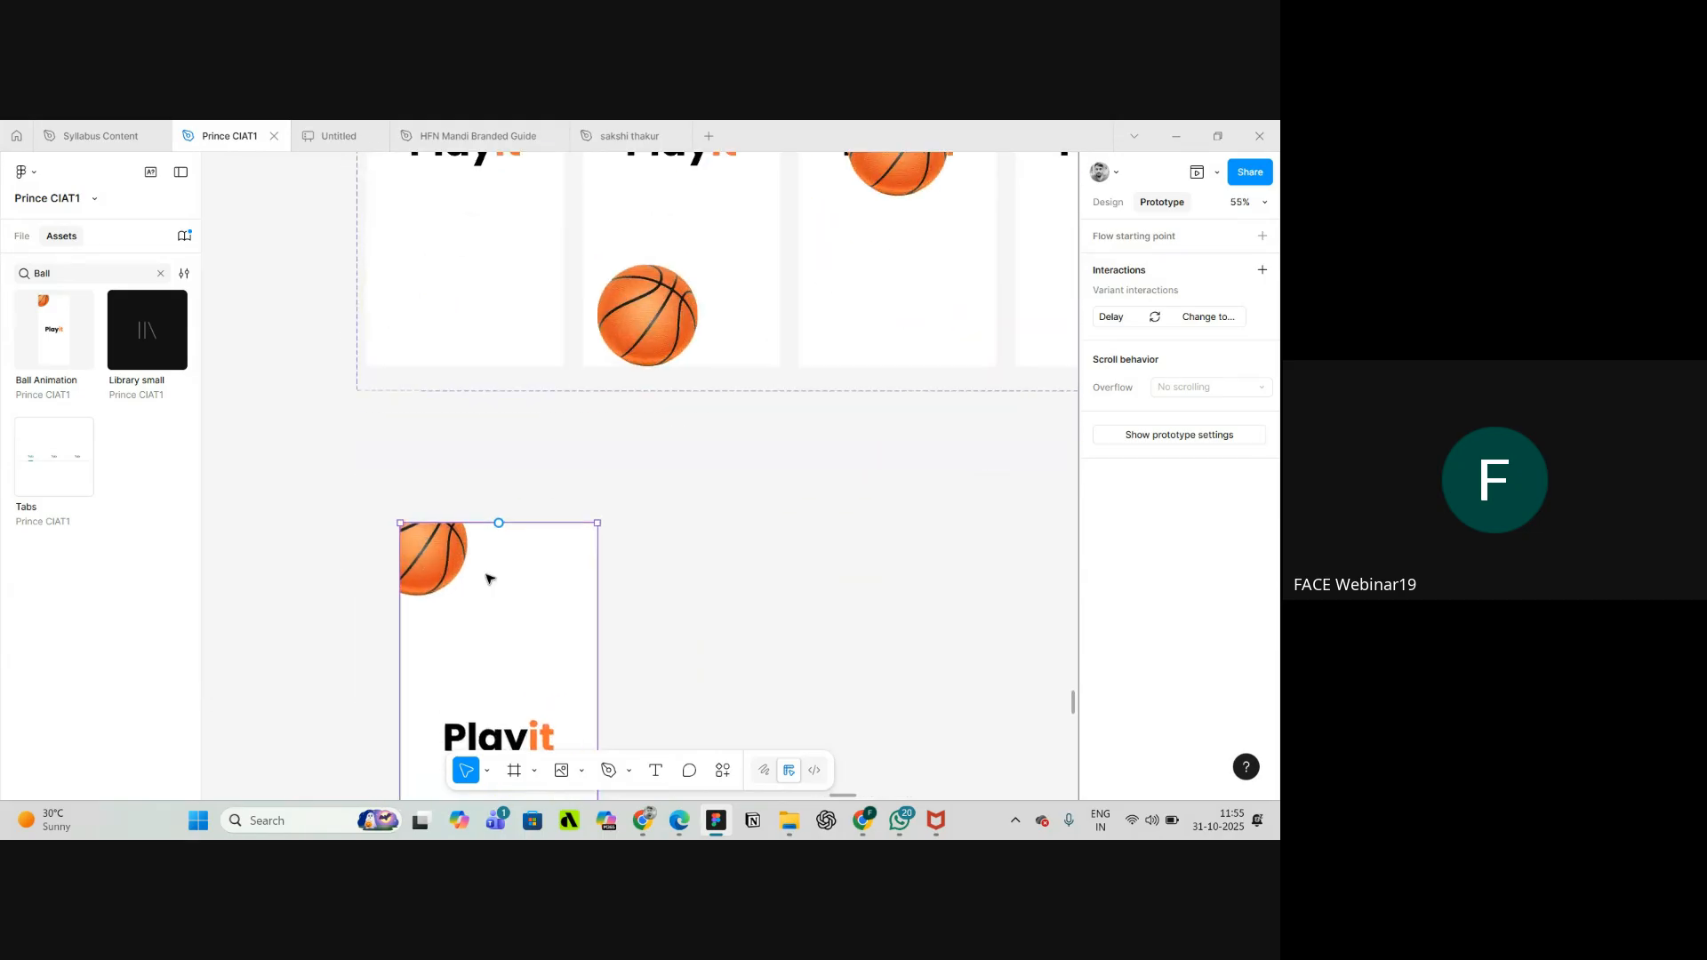
scroll(480, 579, "down", 5)
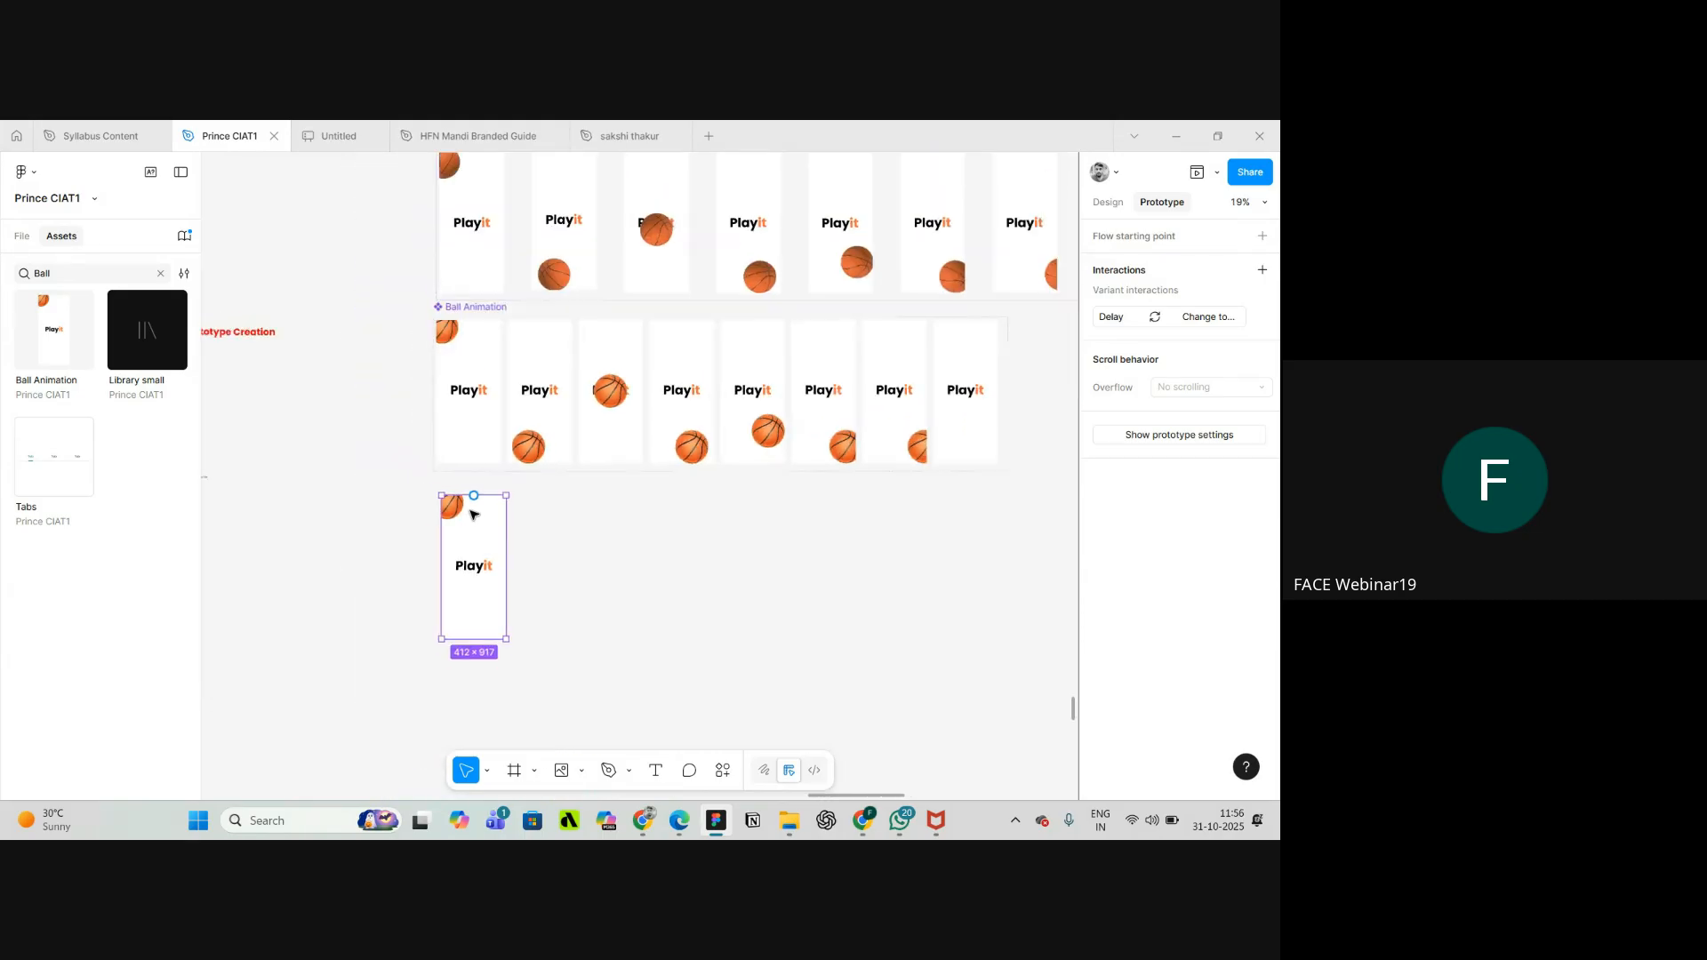
scroll(471, 514, "down", 4)
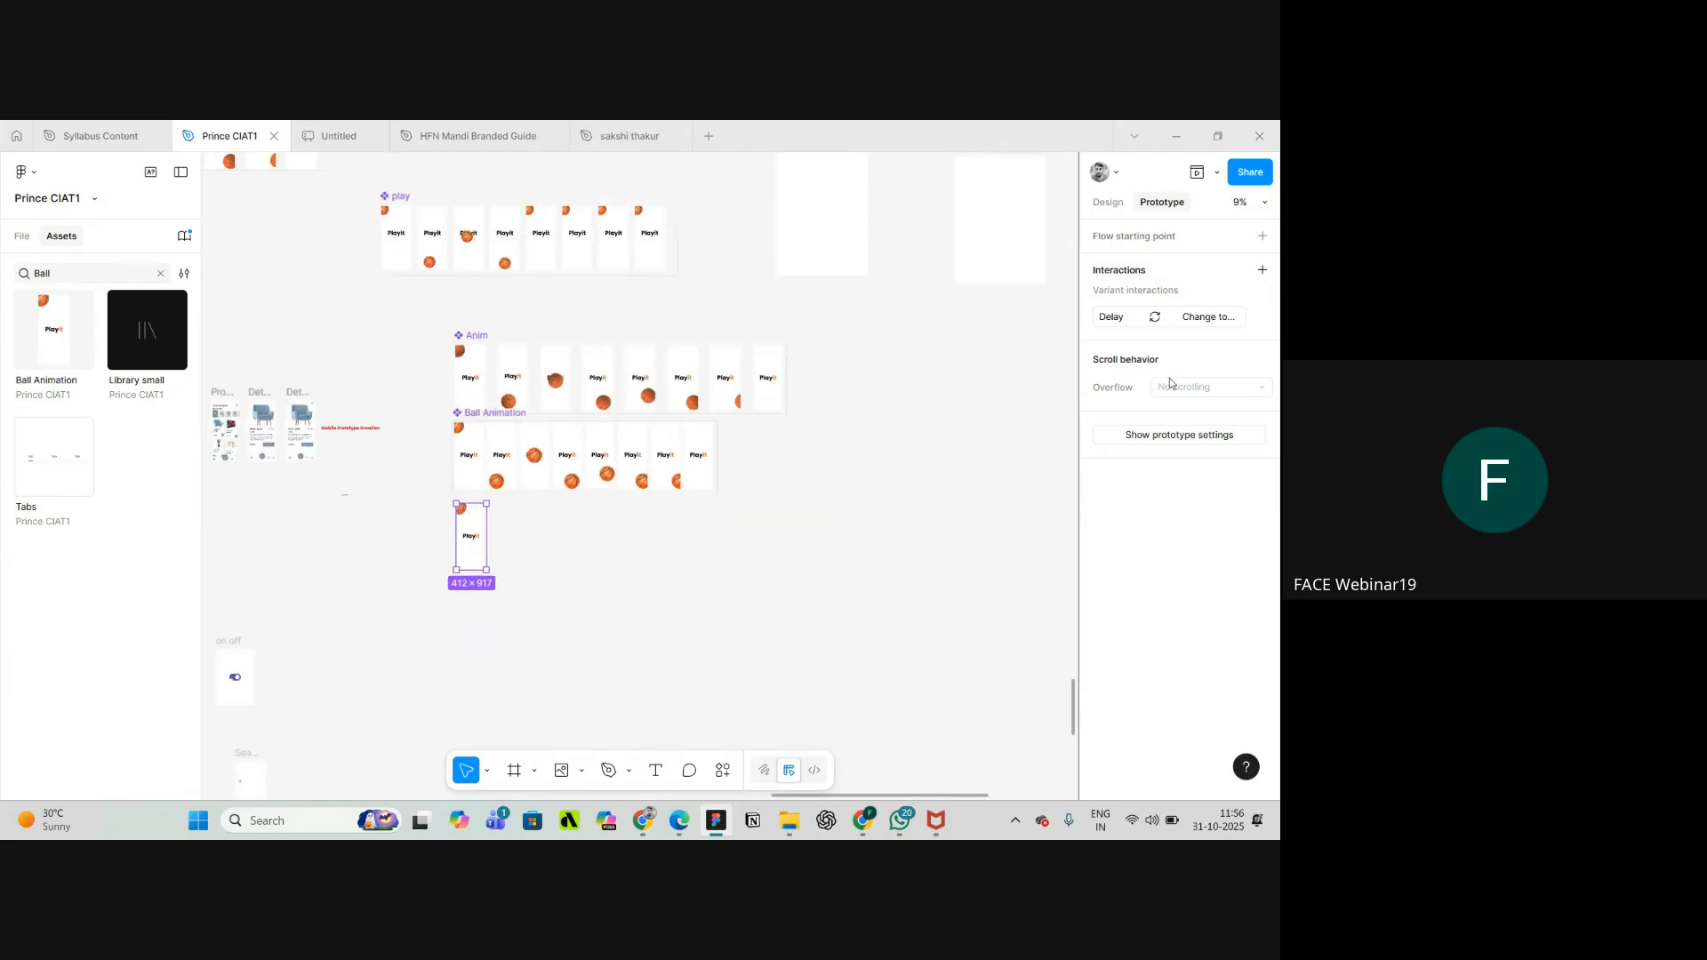
scroll(458, 514, "up", 4)
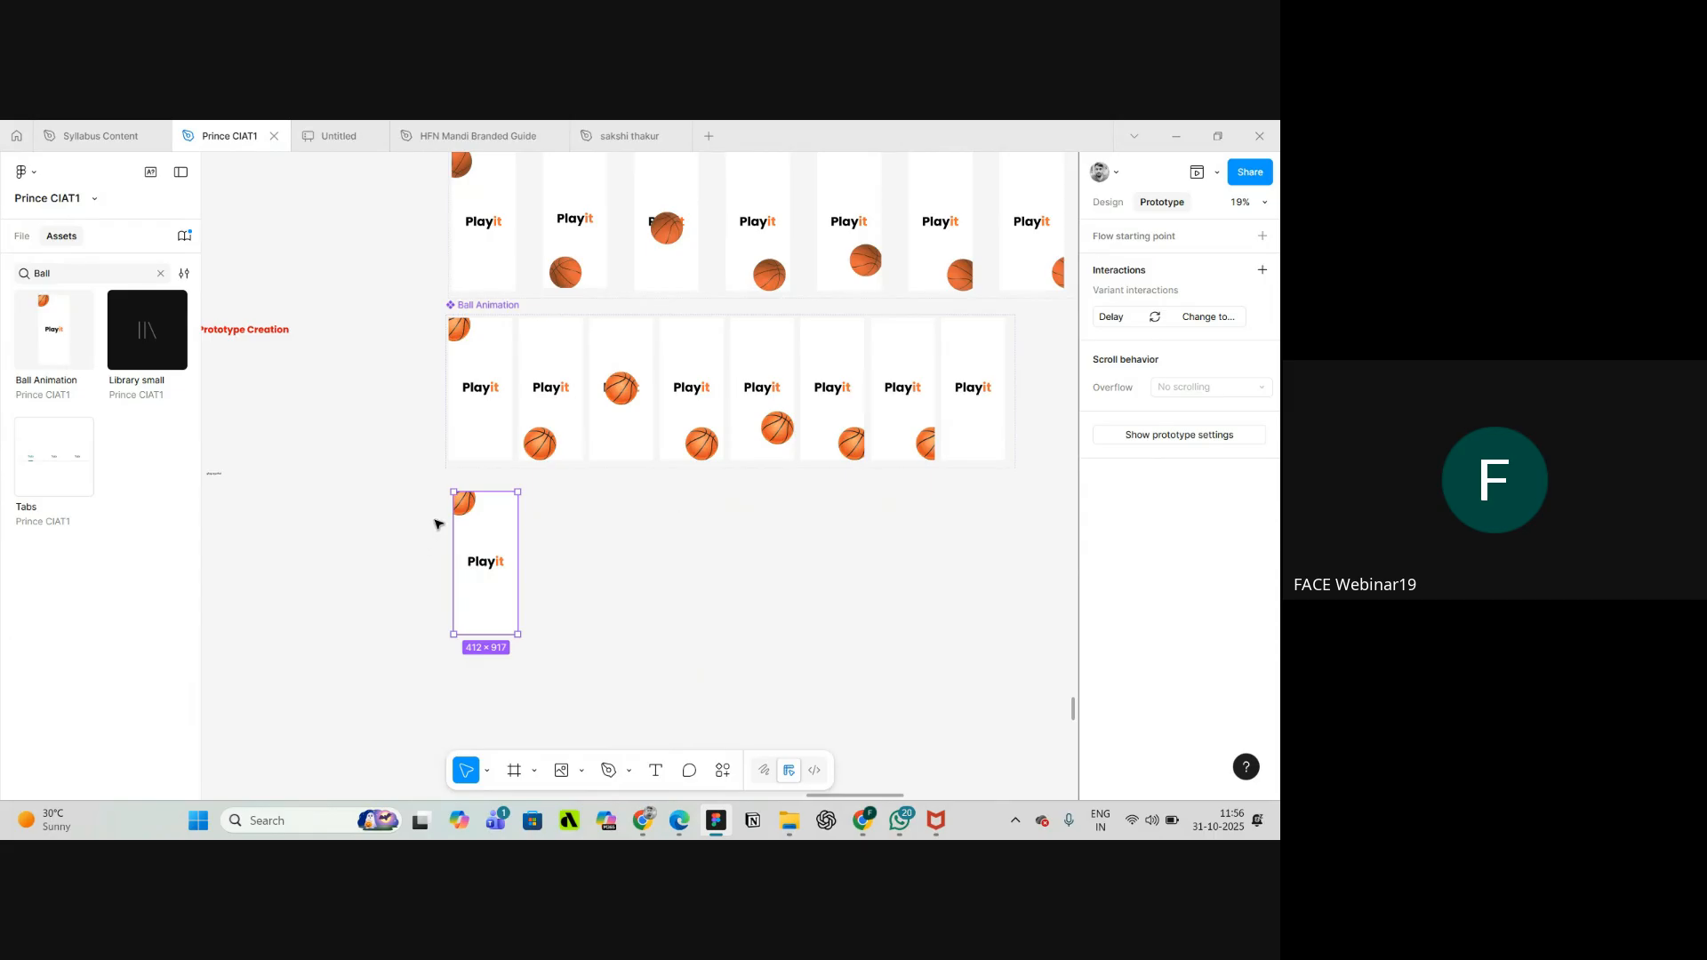
scroll(436, 524, "up", 4)
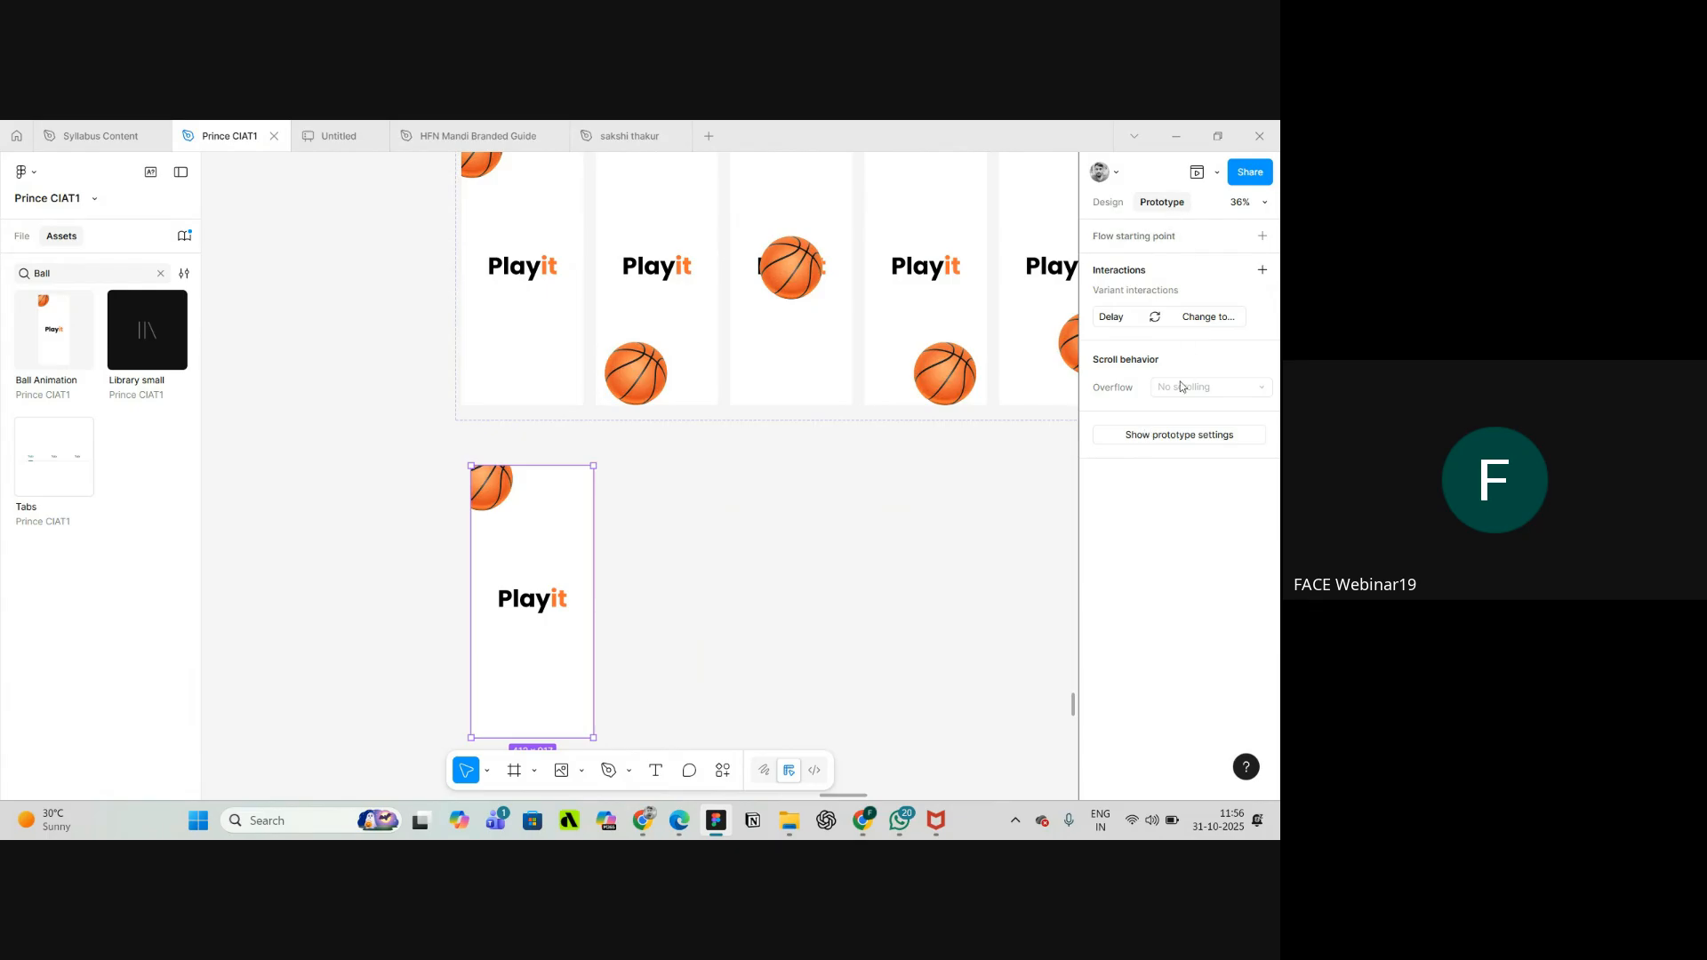
- Show the prototype settings and look through the available device options
left_click(1162, 433)
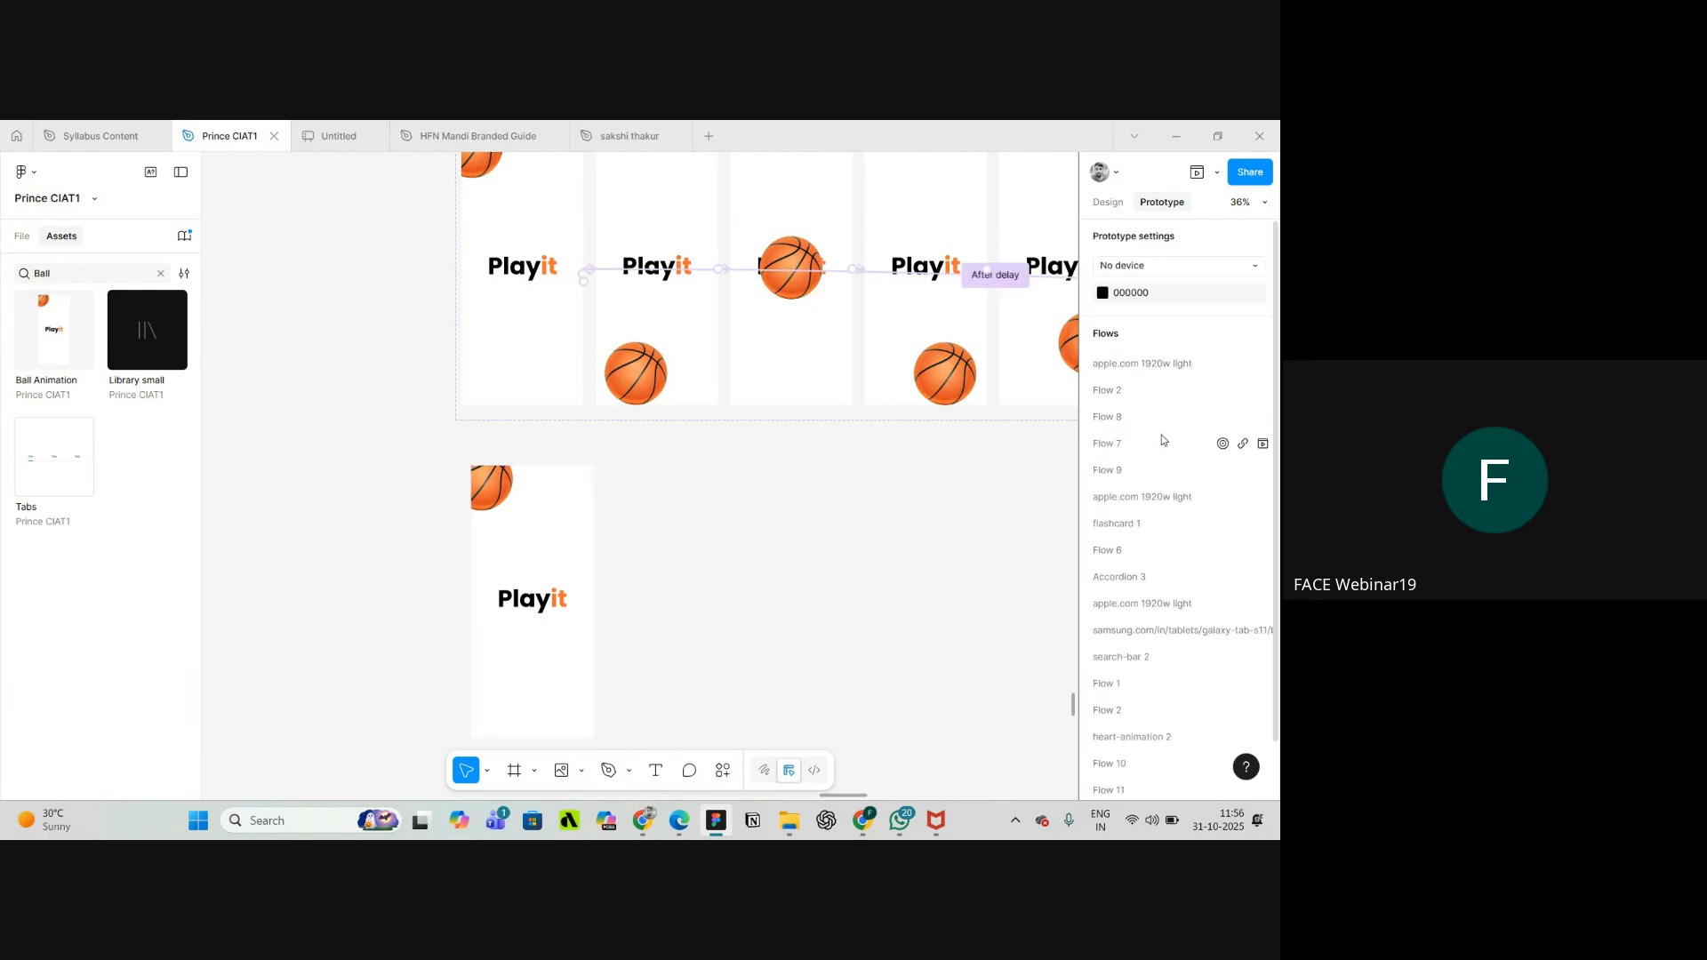
left_click(1152, 270)
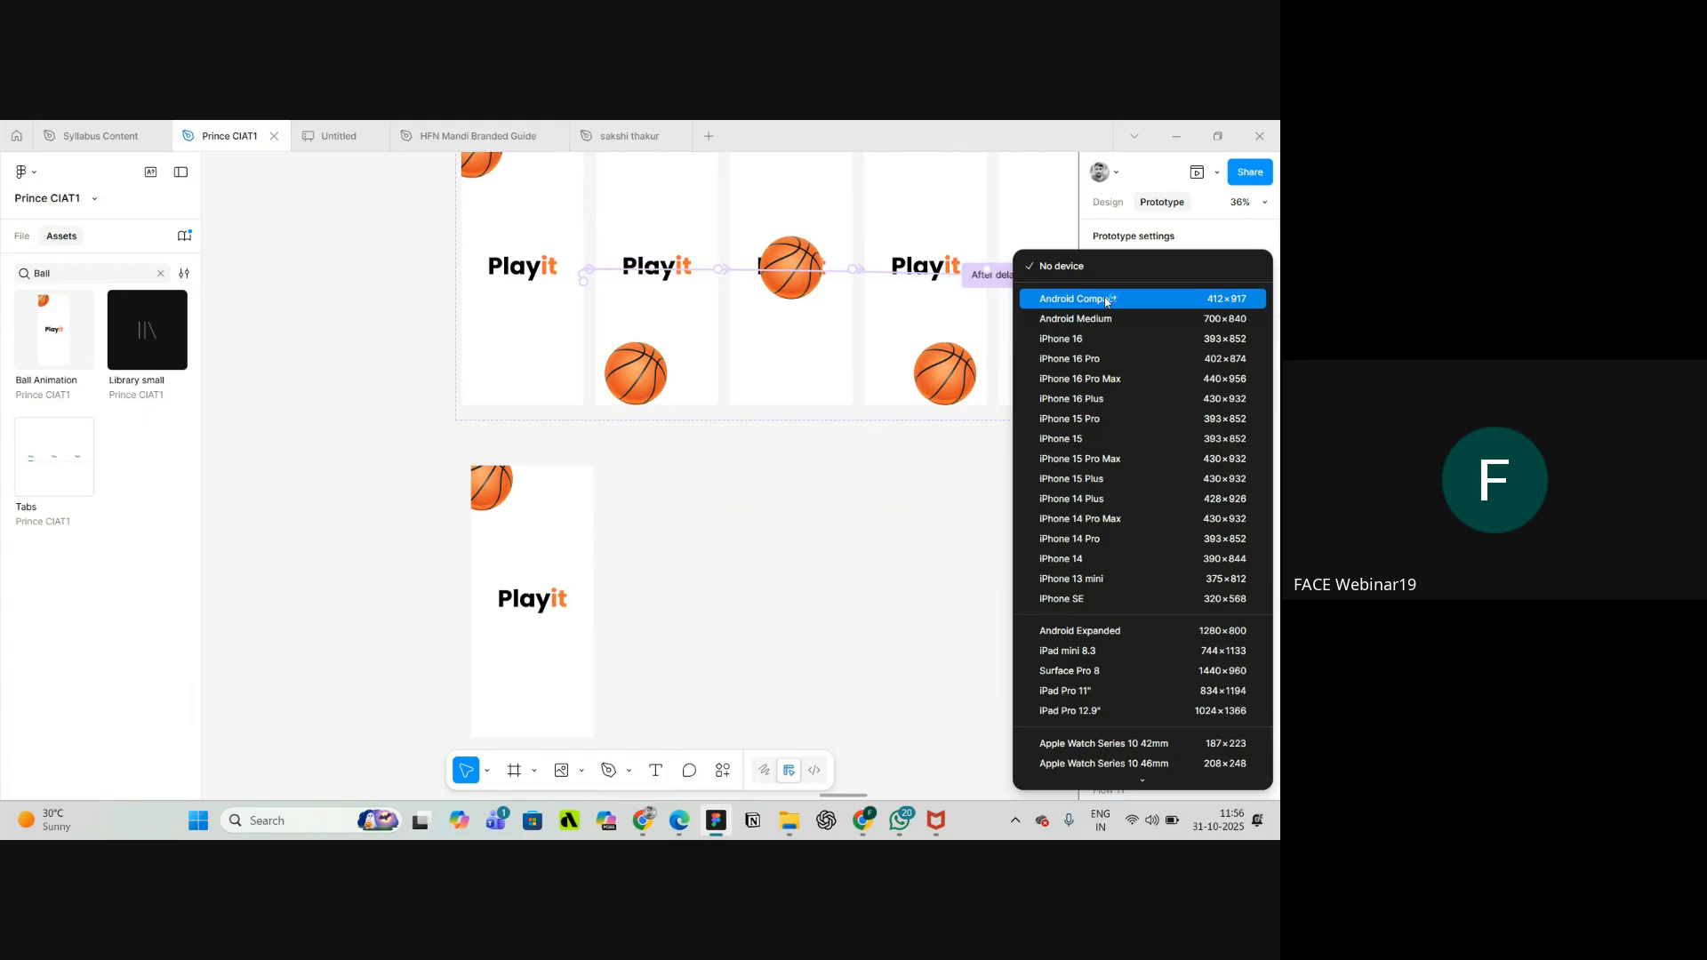
left_click(893, 512)
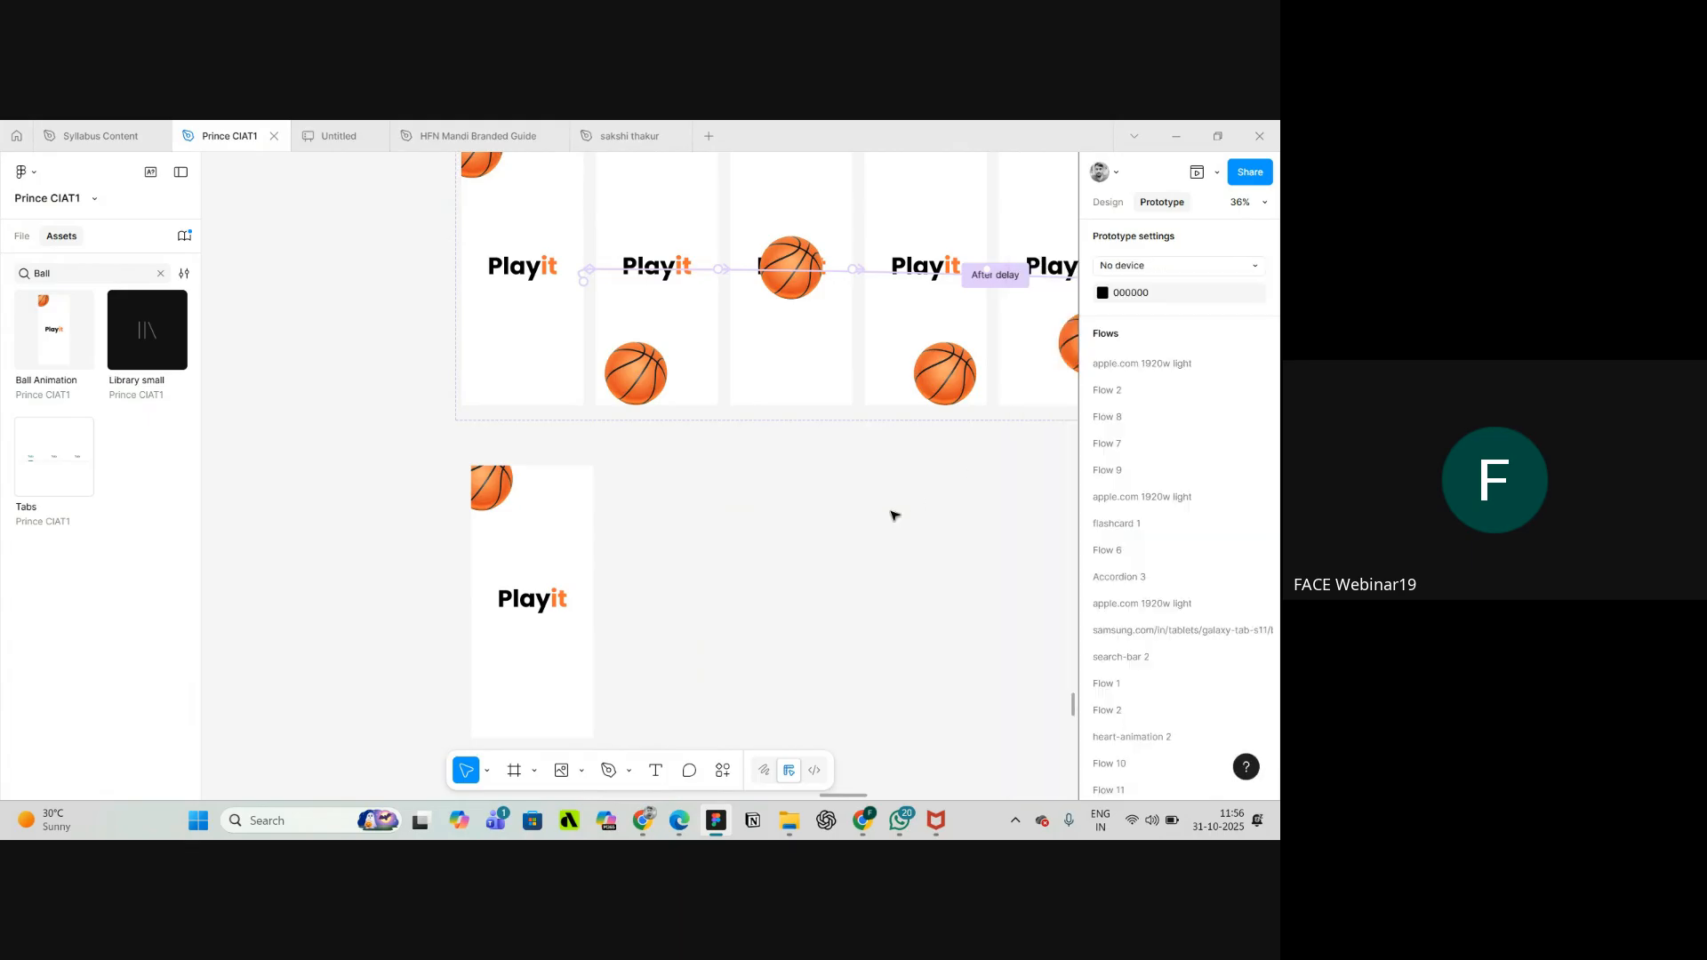
scroll(892, 514, "down", 3)
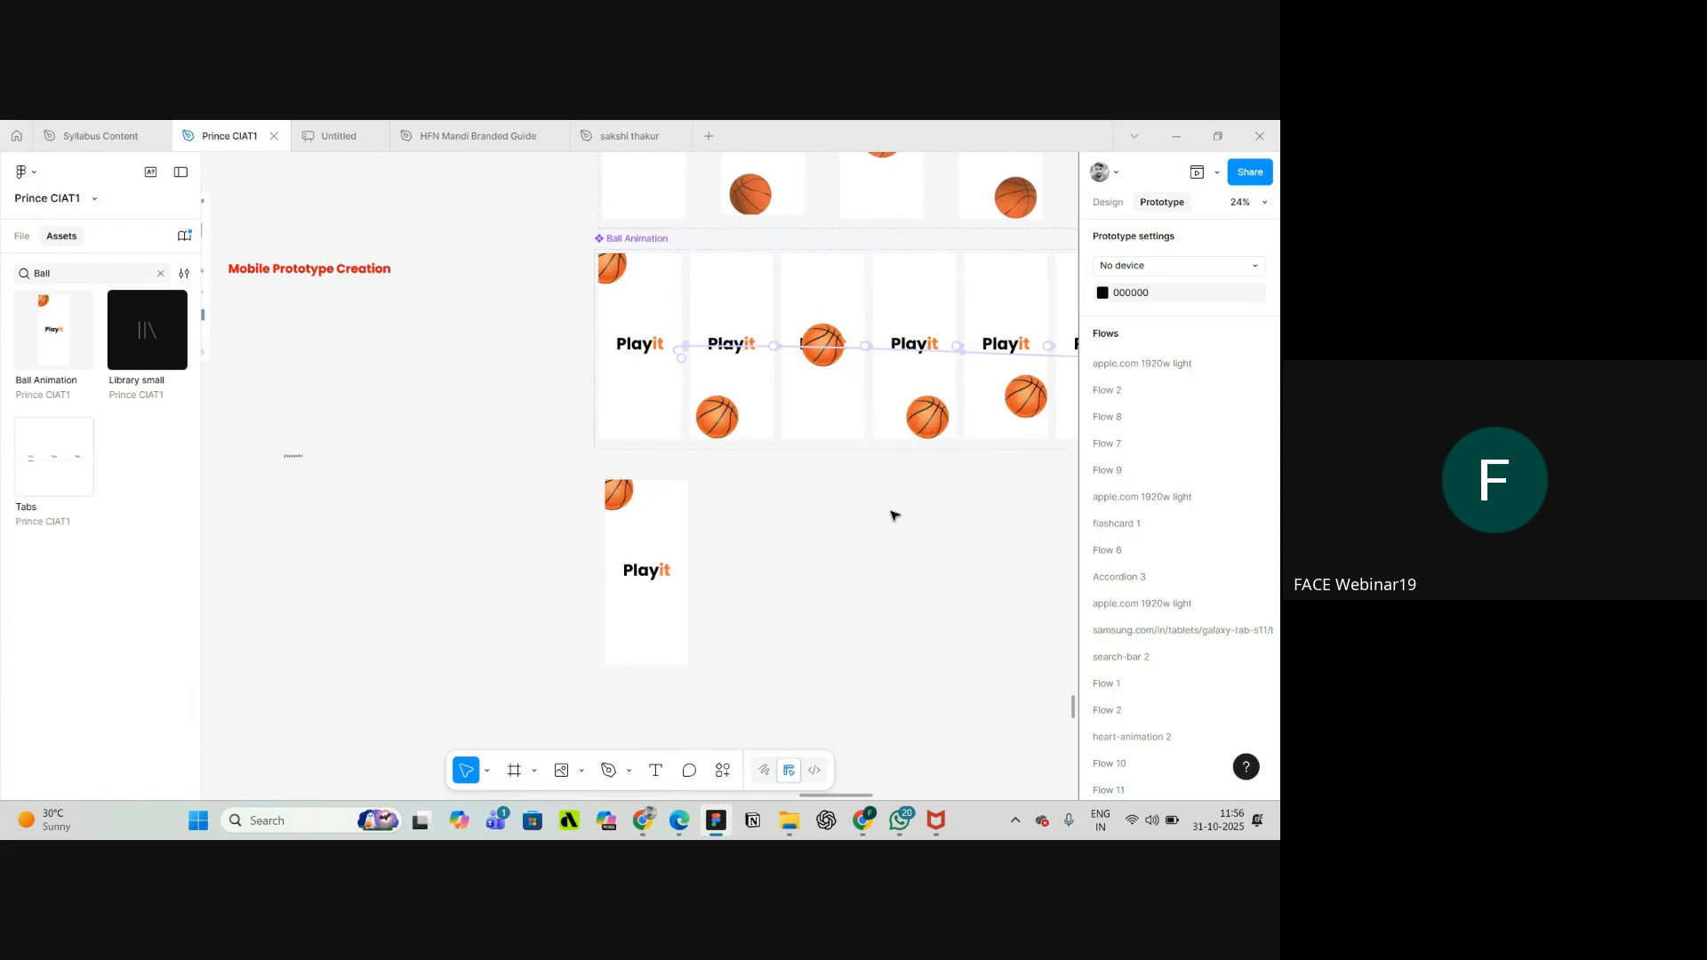
scroll(676, 506, "down", 2)
left_click(674, 510)
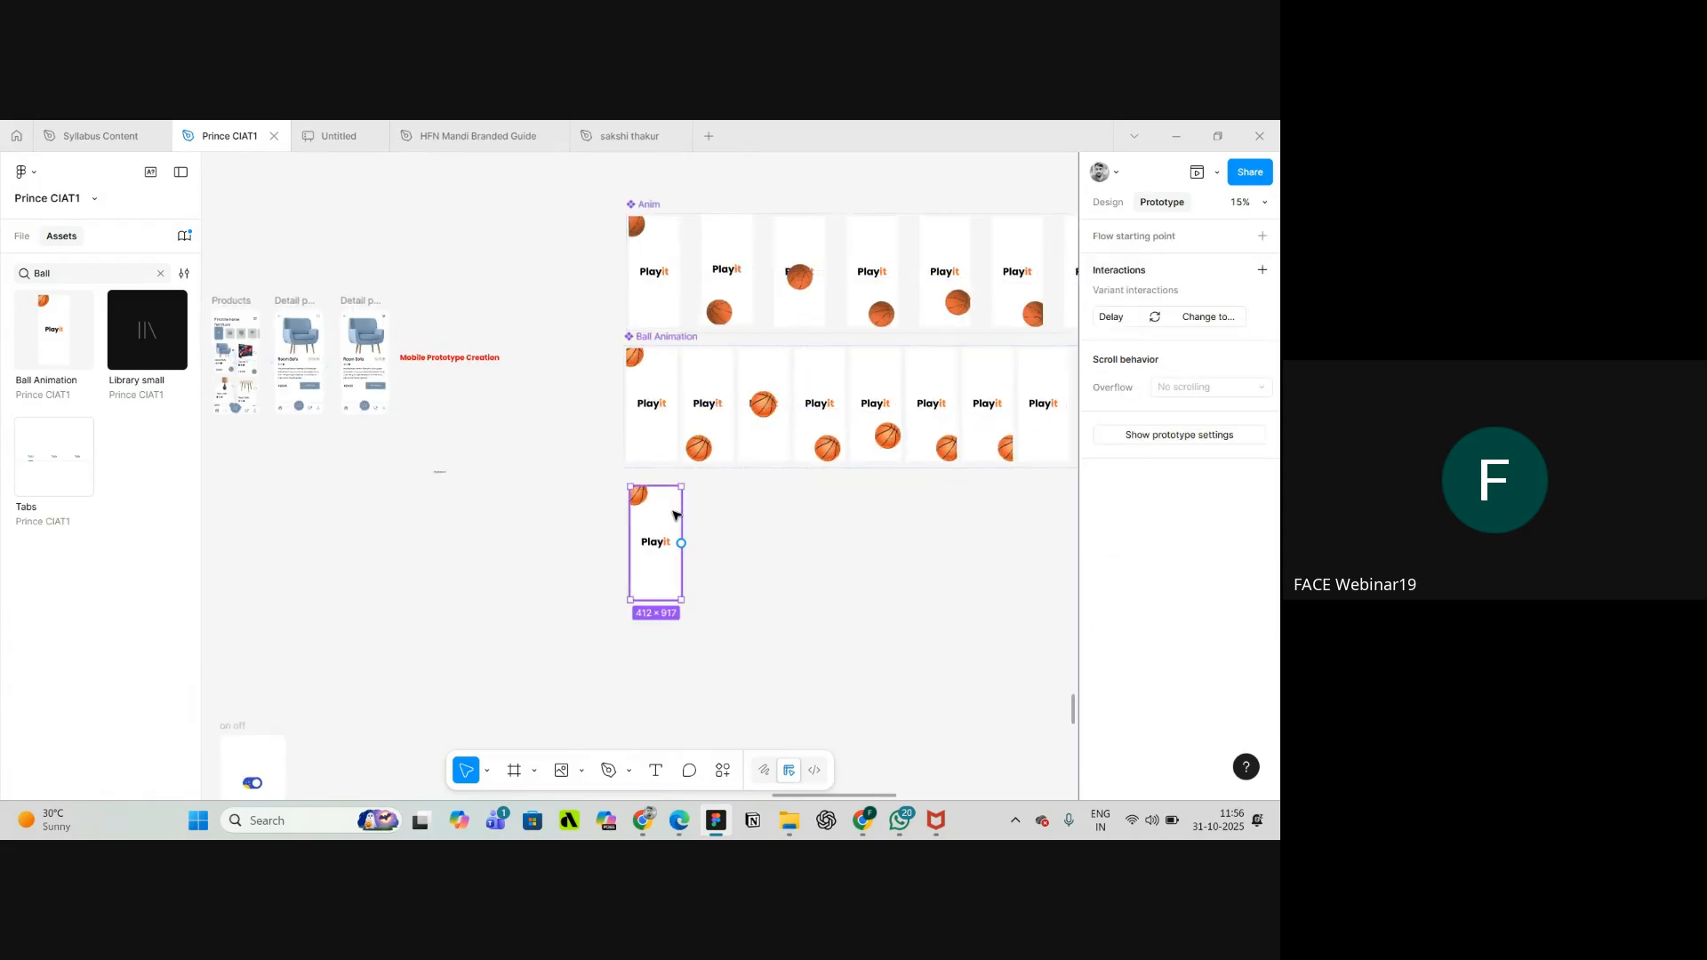
scroll(674, 511, "up", 5)
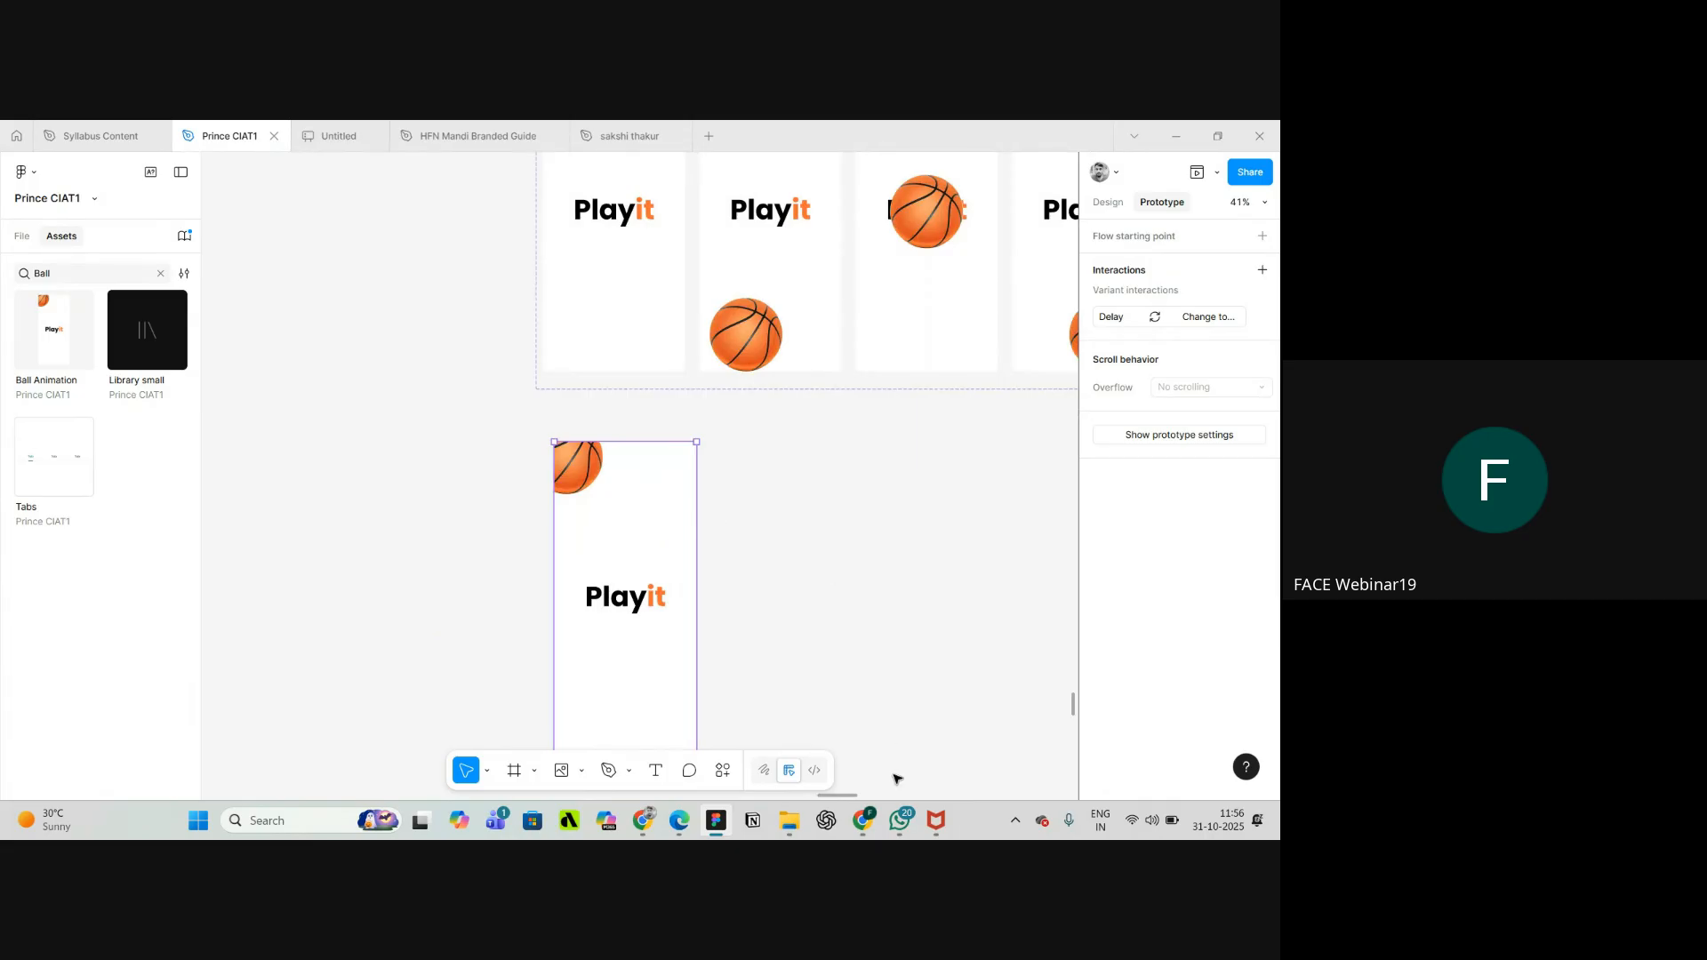
mouse_move(861, 827)
left_click(774, 738)
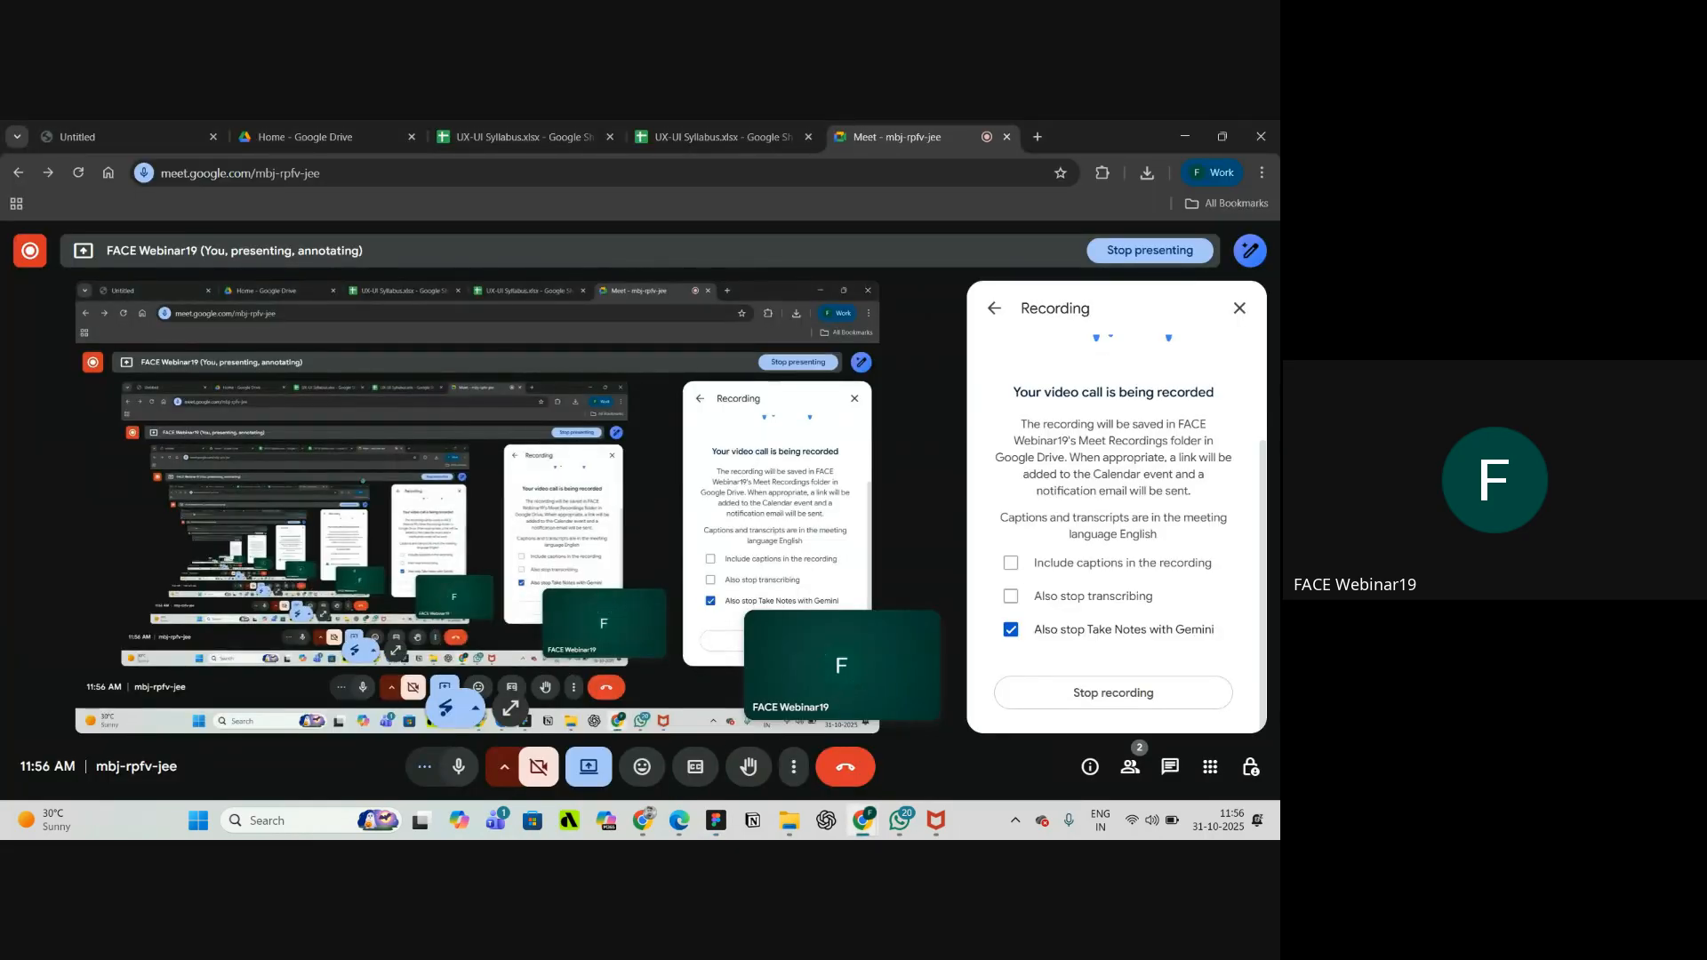
mouse_move(34, 260)
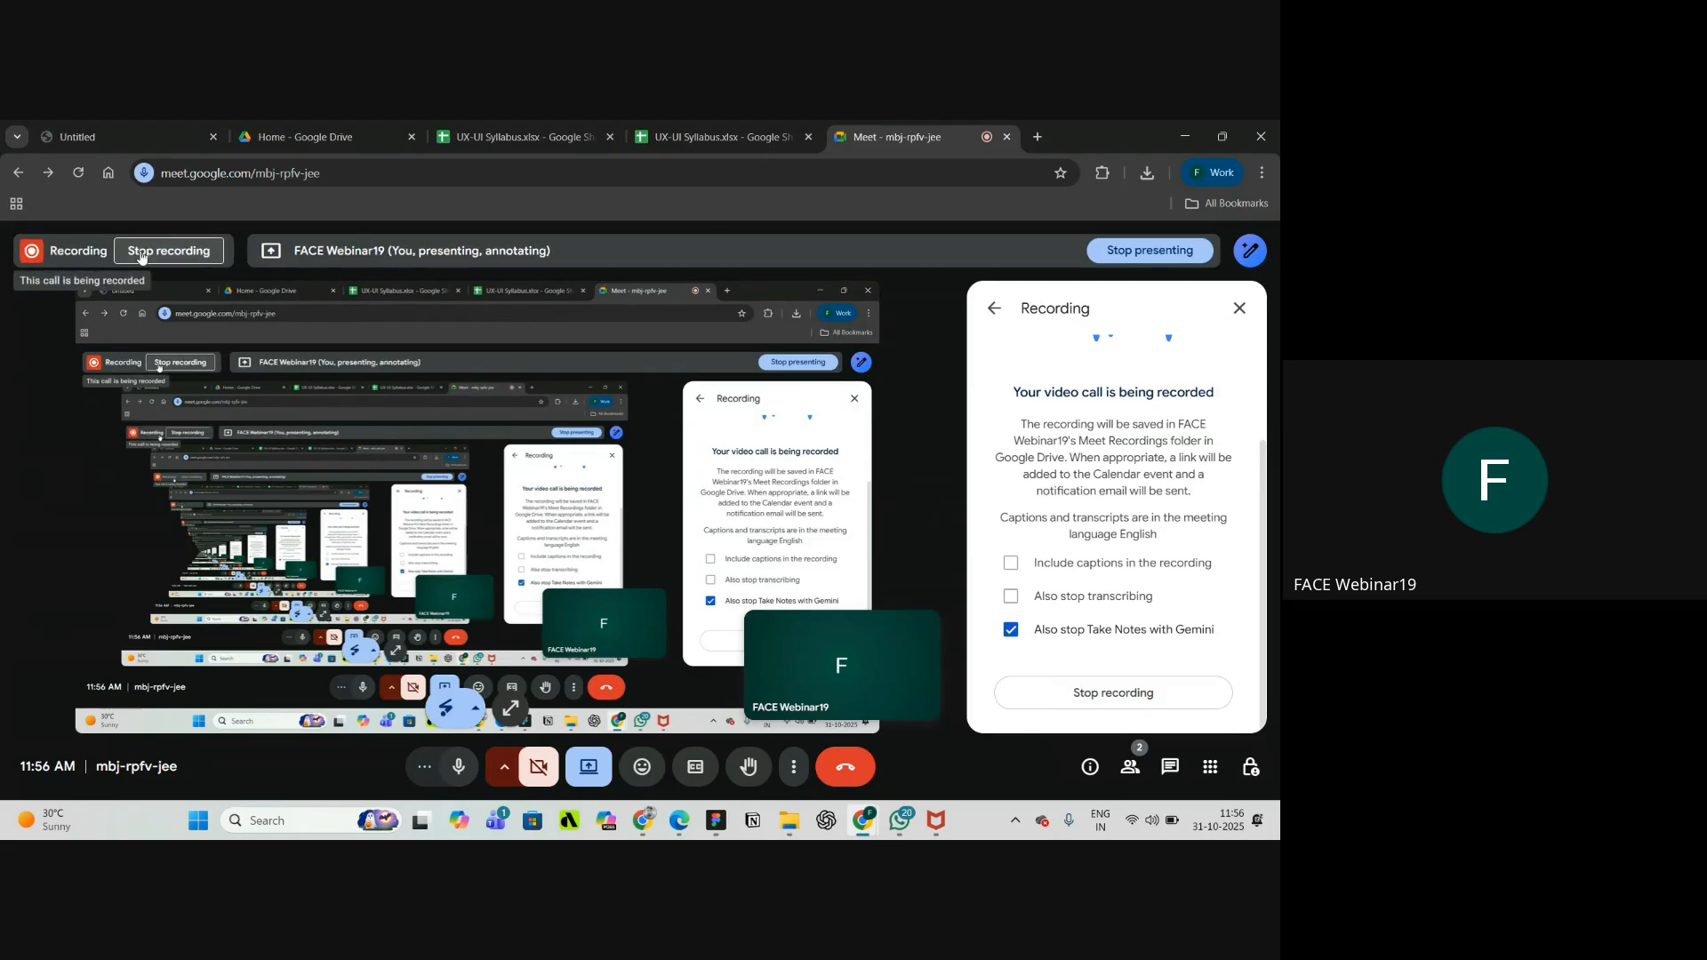